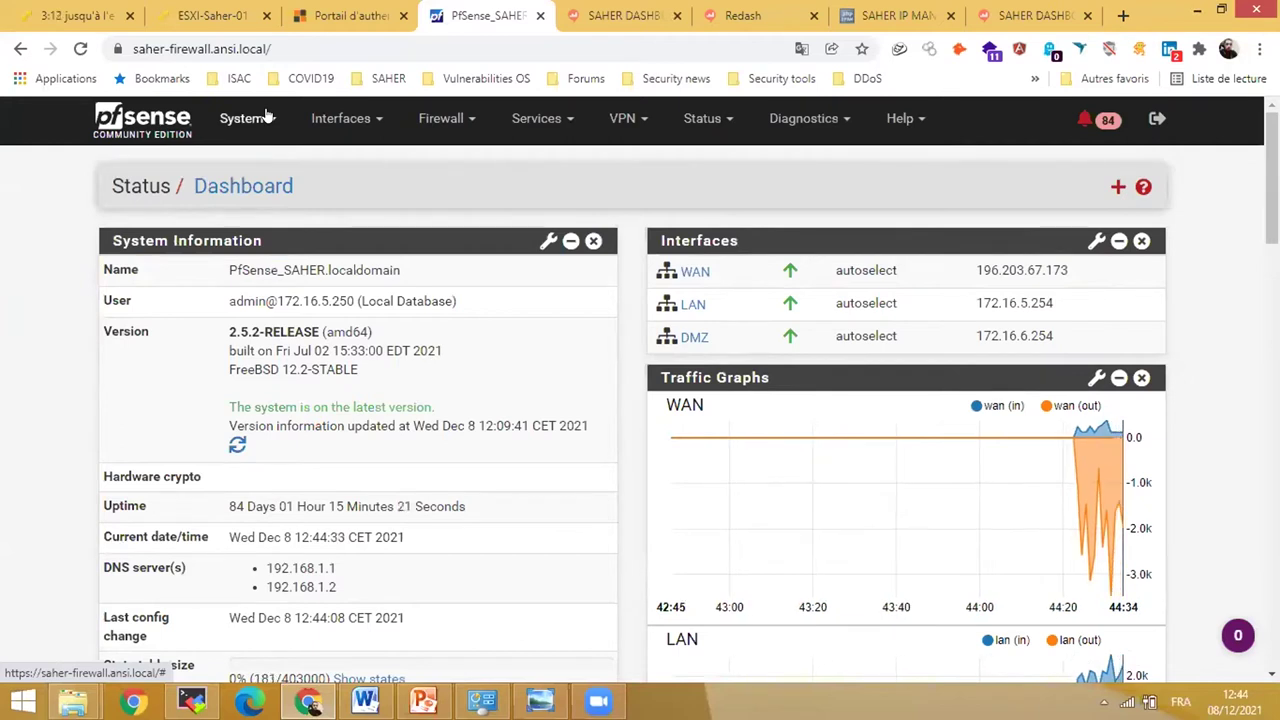
Browse the VPN, Interfaces and Firewall menus, then open System > High Avail. Sync
{"action": "left_click", "coordinate": [622, 118]}
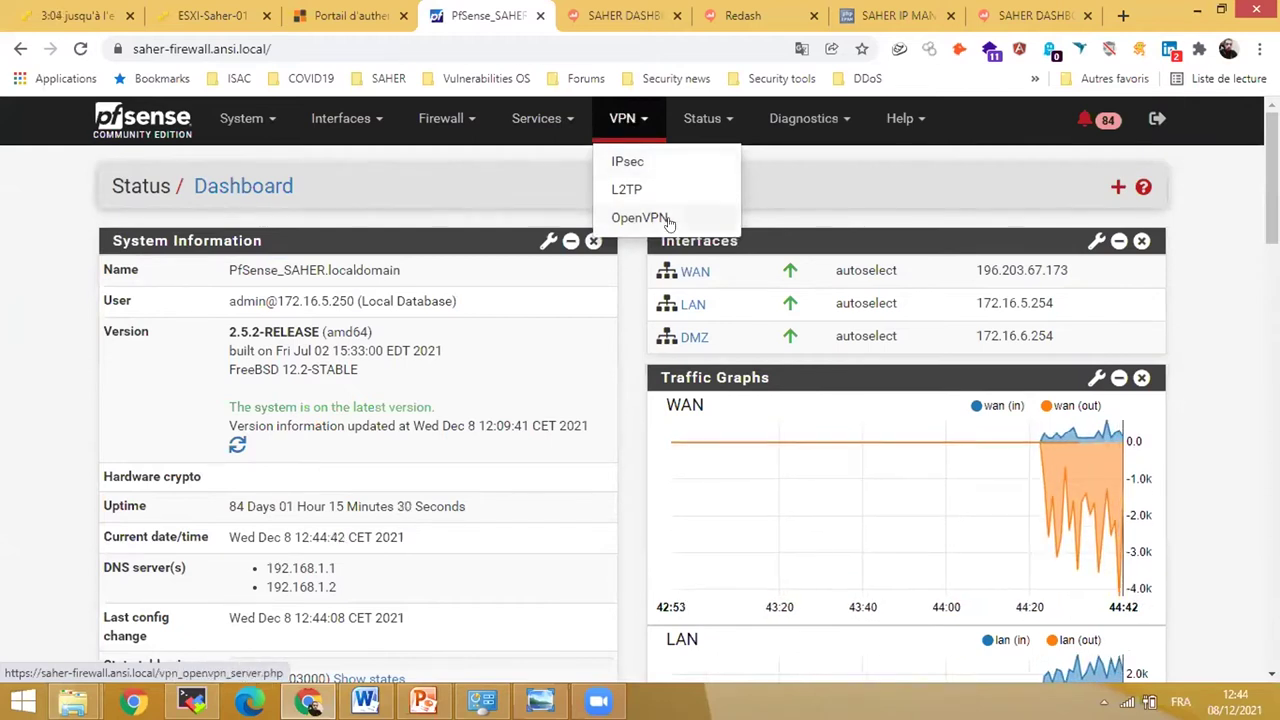
{"action": "left_click", "coordinate": [340, 118]}
{"action": "left_click", "coordinate": [438, 118]}
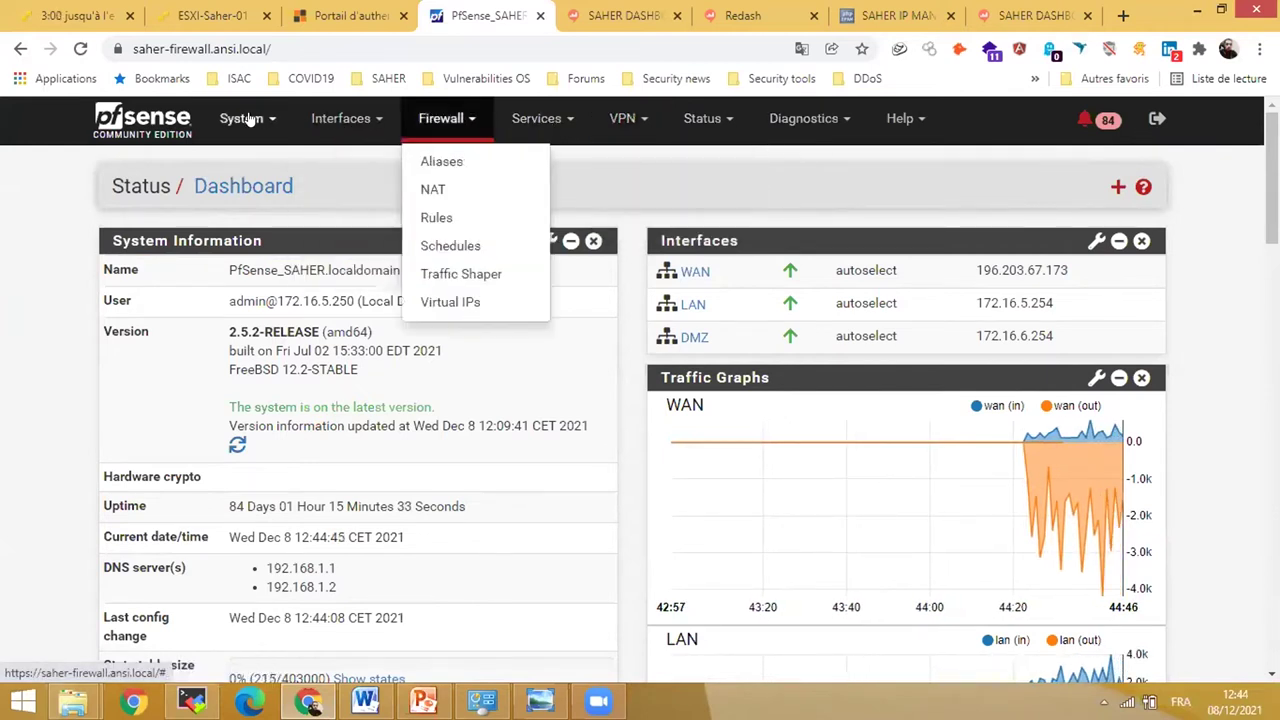
{"action": "left_click", "coordinate": [245, 118]}
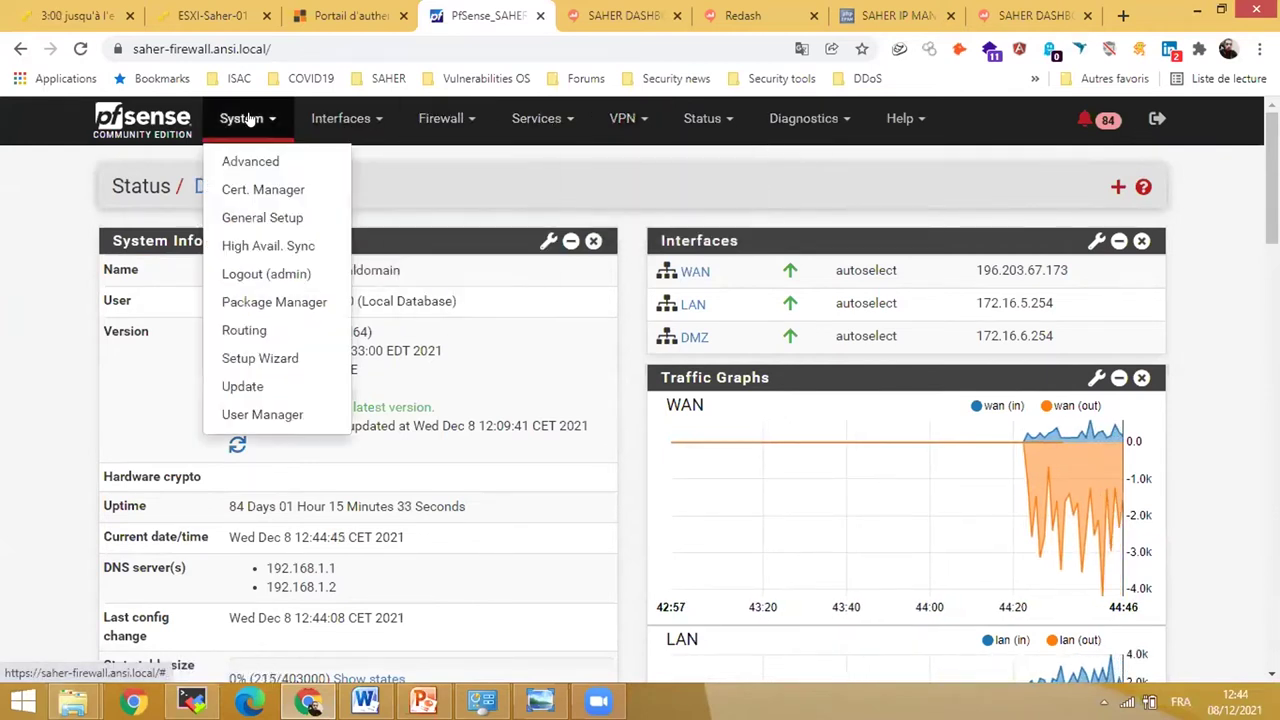
{"action": "left_click", "coordinate": [268, 245]}
Scroll through the High Availability Sync settings and look over the Diagnostics and Interfaces menus
{"action": "scroll", "coordinate": [62, 248], "scroll_direction": "down", "scroll_amount": 3}
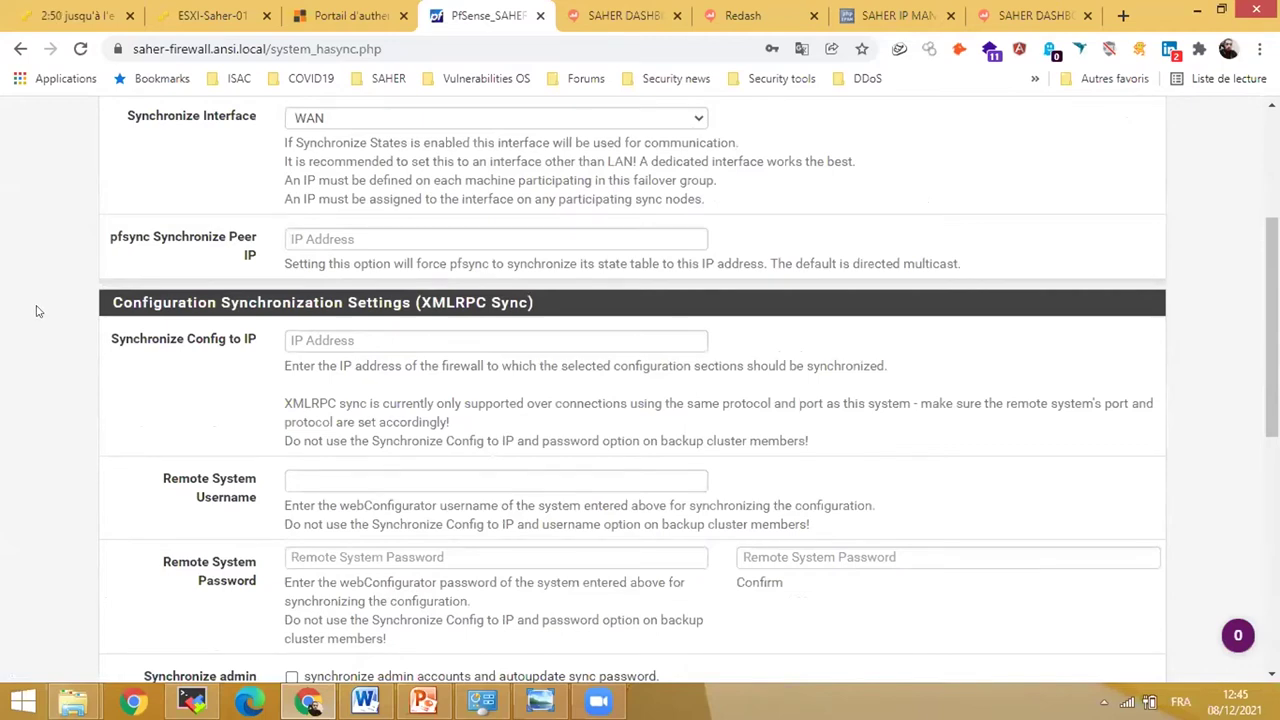
{"action": "scroll", "coordinate": [38, 310], "scroll_direction": "up", "scroll_amount": 3}
{"action": "scroll", "coordinate": [38, 310], "scroll_direction": "down", "scroll_amount": 2}
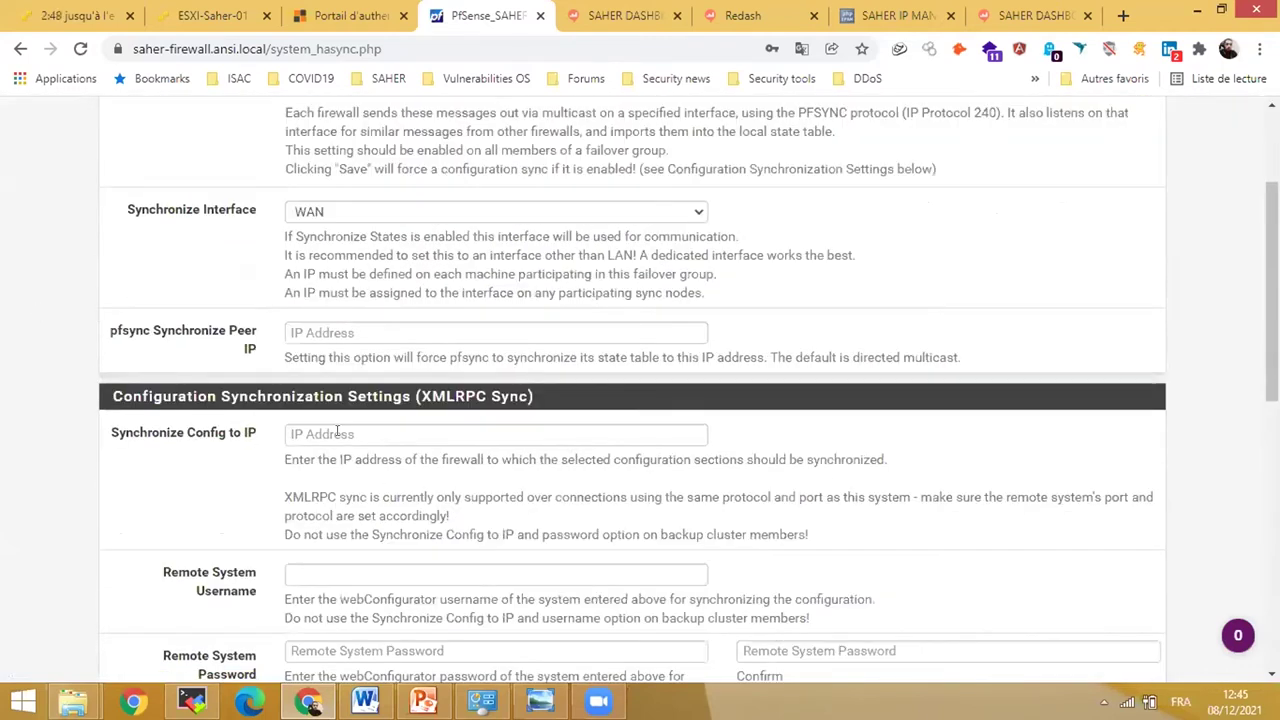
{"action": "scroll", "coordinate": [323, 510], "scroll_direction": "down", "scroll_amount": 1}
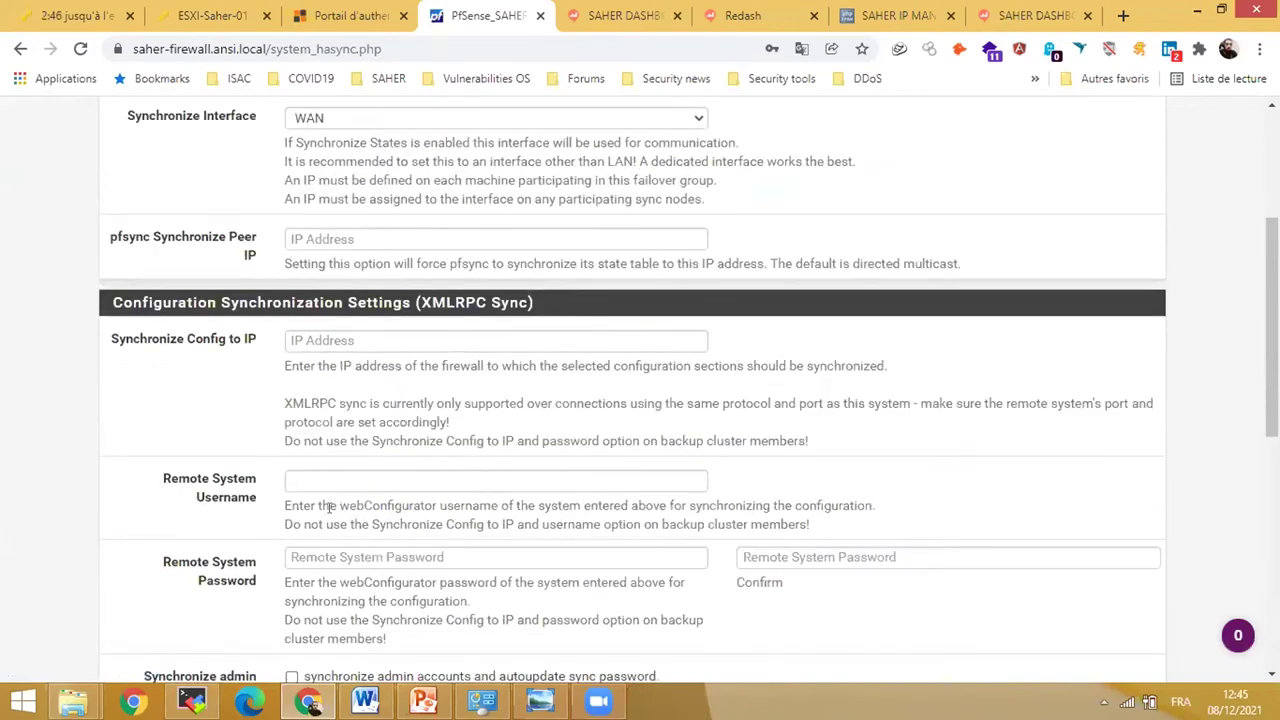
{"action": "scroll", "coordinate": [46, 423], "scroll_direction": "up", "scroll_amount": 3}
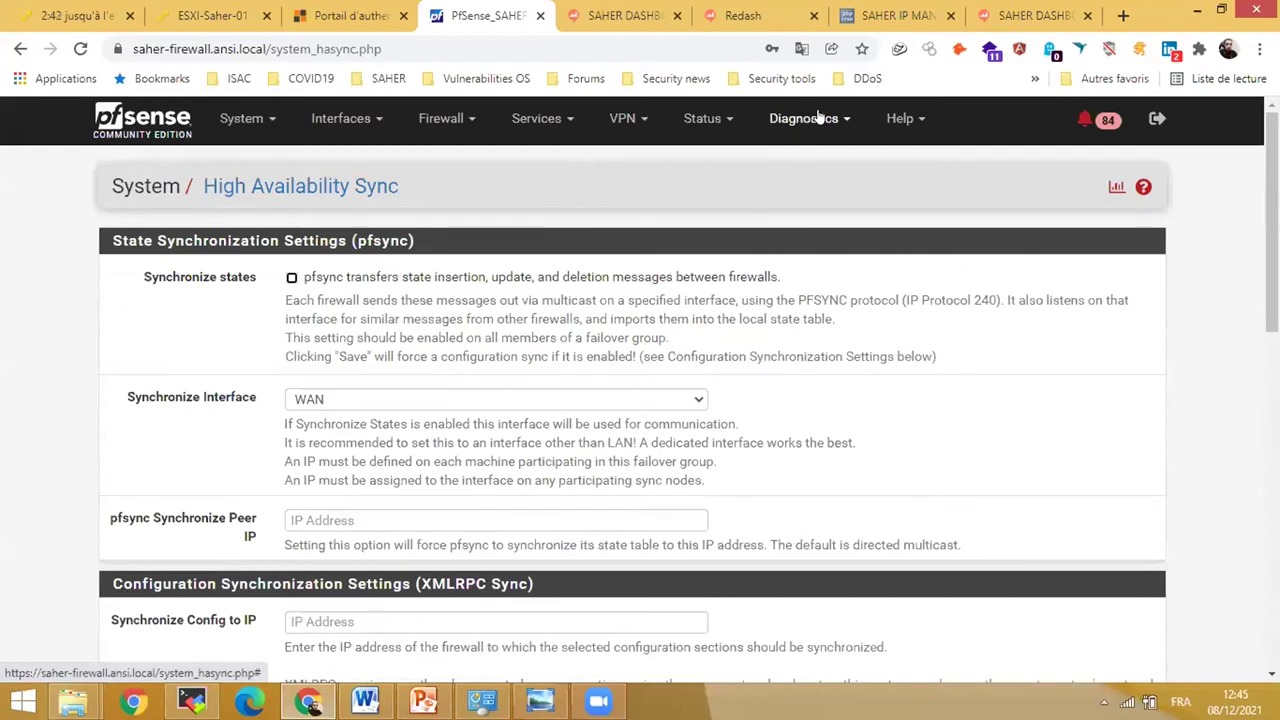
{"action": "left_click", "coordinate": [820, 118]}
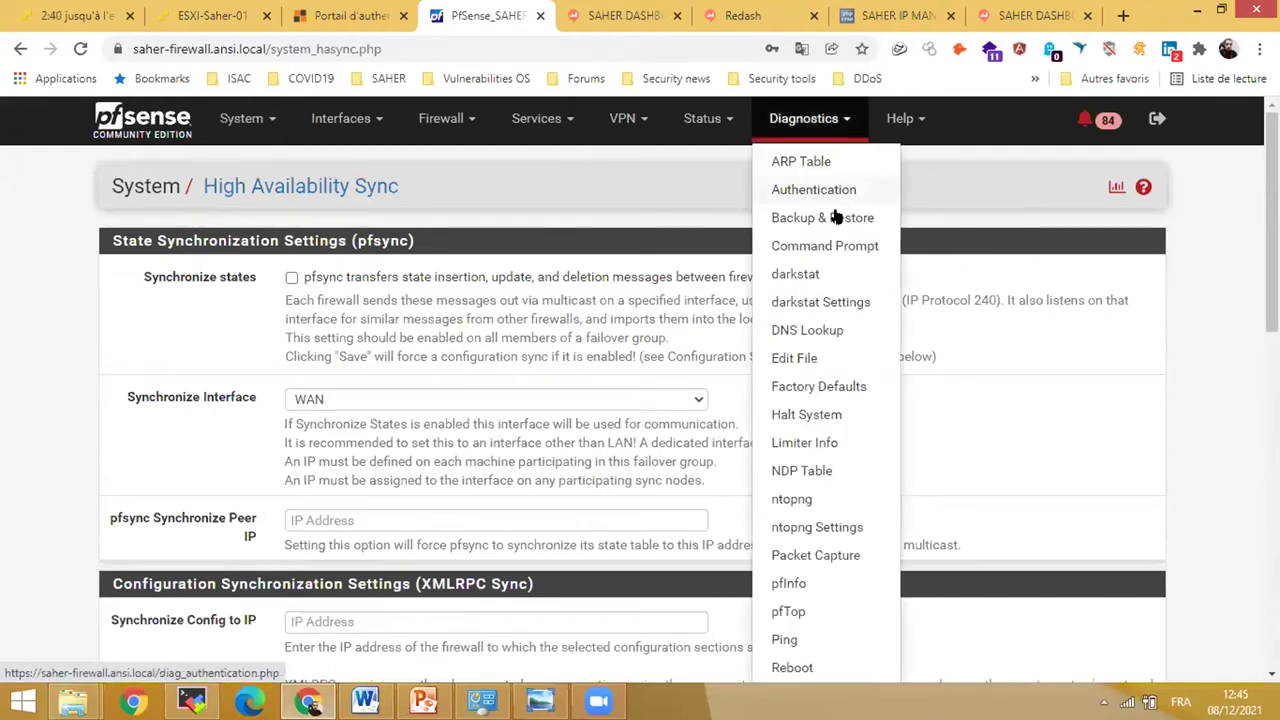
{"action": "scroll", "coordinate": [834, 237], "scroll_direction": "down", "scroll_amount": 1}
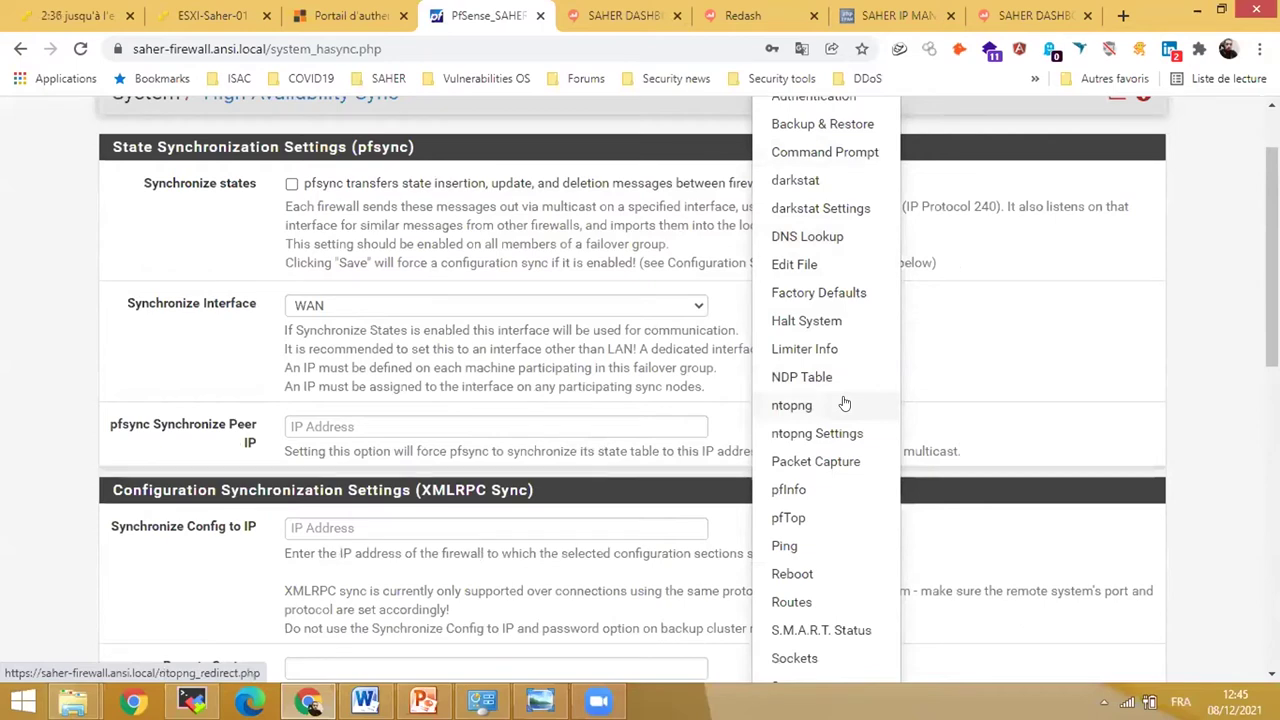
{"action": "scroll", "coordinate": [844, 403], "scroll_direction": "down", "scroll_amount": 2}
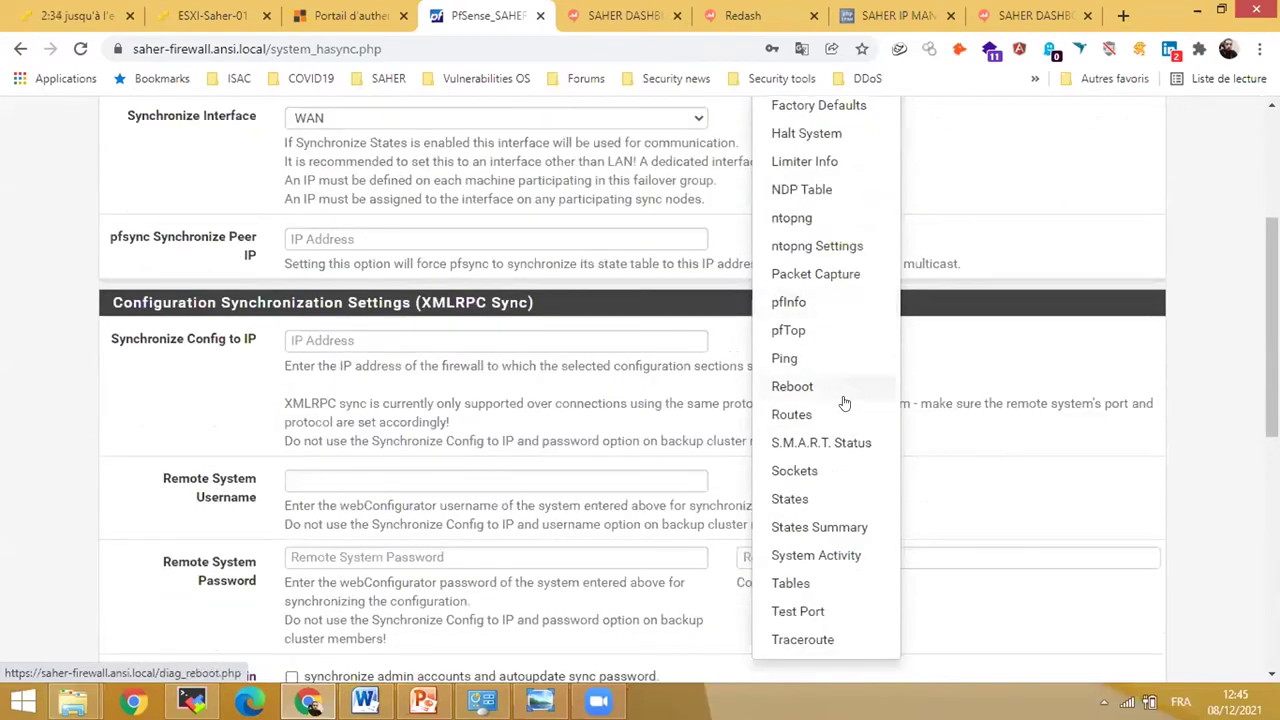
{"action": "scroll", "coordinate": [844, 403], "scroll_direction": "up", "scroll_amount": 3}
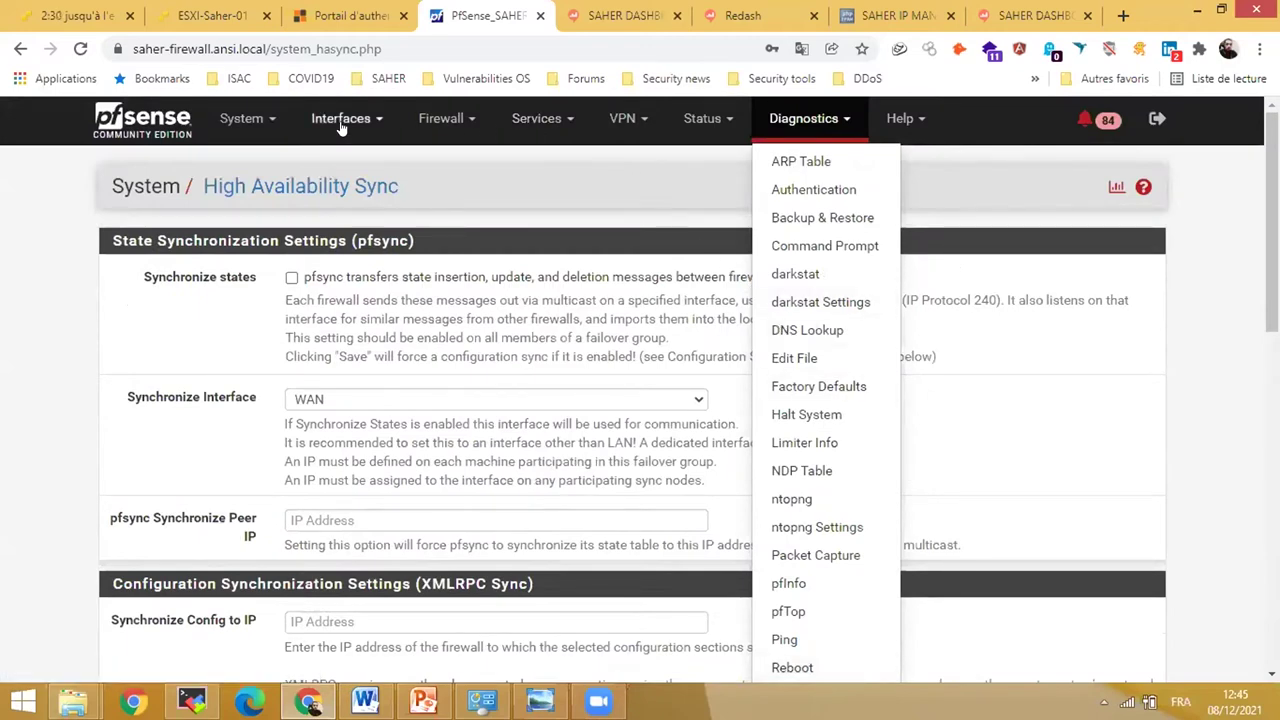
{"action": "left_click", "coordinate": [341, 119]}
Open Interfaces > Assignments to check WAN on vmx1, LAN on vmx0 and DMZ on vmx2
{"action": "left_click", "coordinate": [405, 163]}
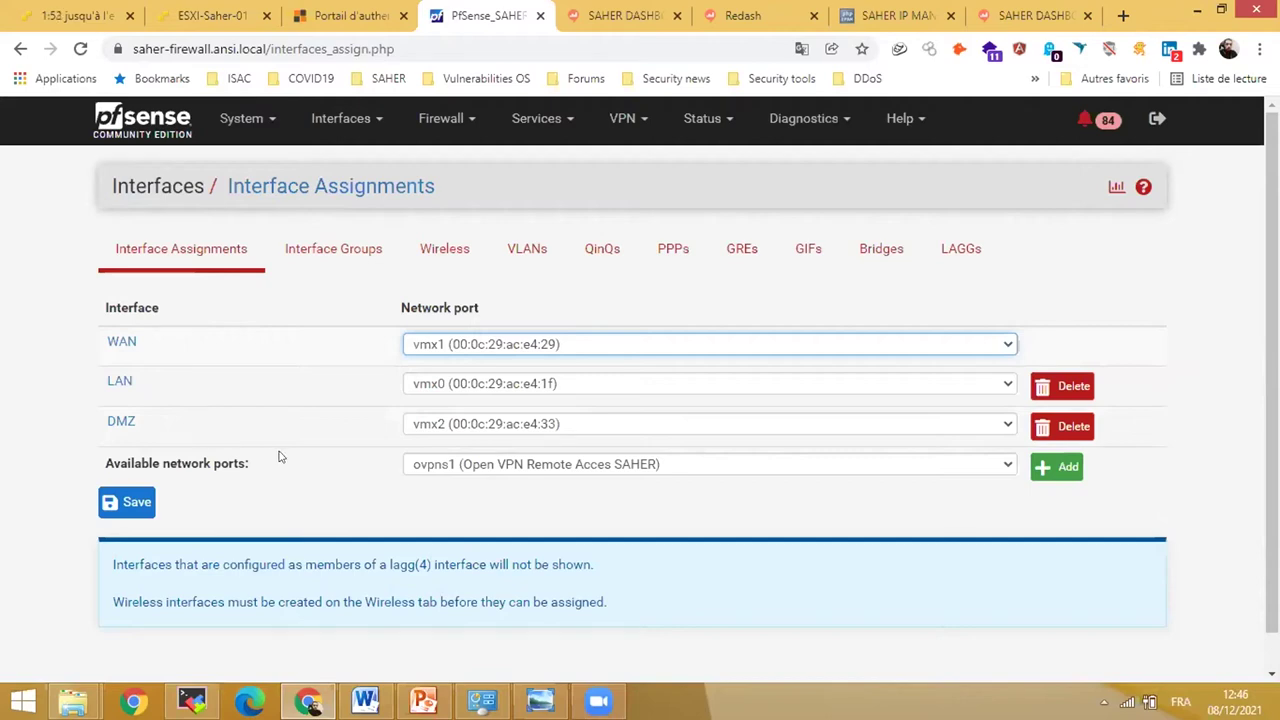
Read section 4 'How to create a rule?' in the Hands on Word document, then return to pfSense
{"action": "left_click", "coordinate": [365, 700]}
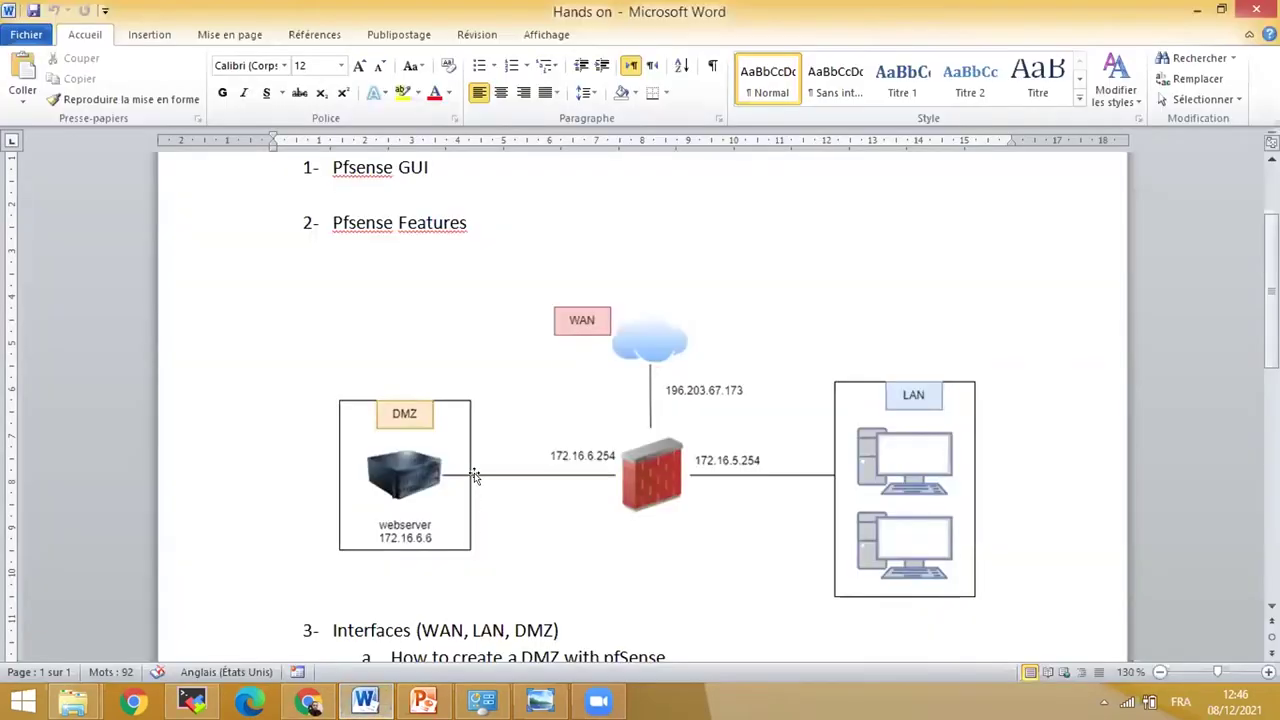
{"action": "scroll", "coordinate": [480, 475], "scroll_direction": "down", "scroll_amount": 3}
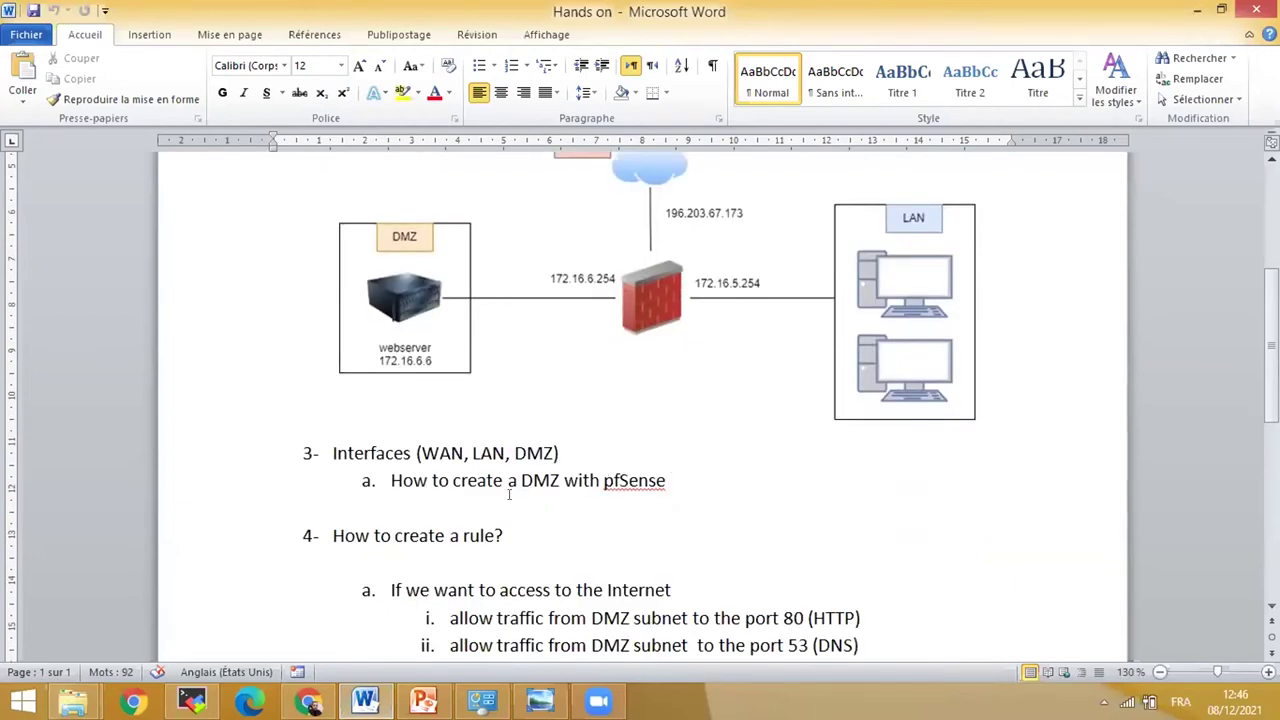
{"action": "scroll", "coordinate": [521, 488], "scroll_direction": "down", "scroll_amount": 1}
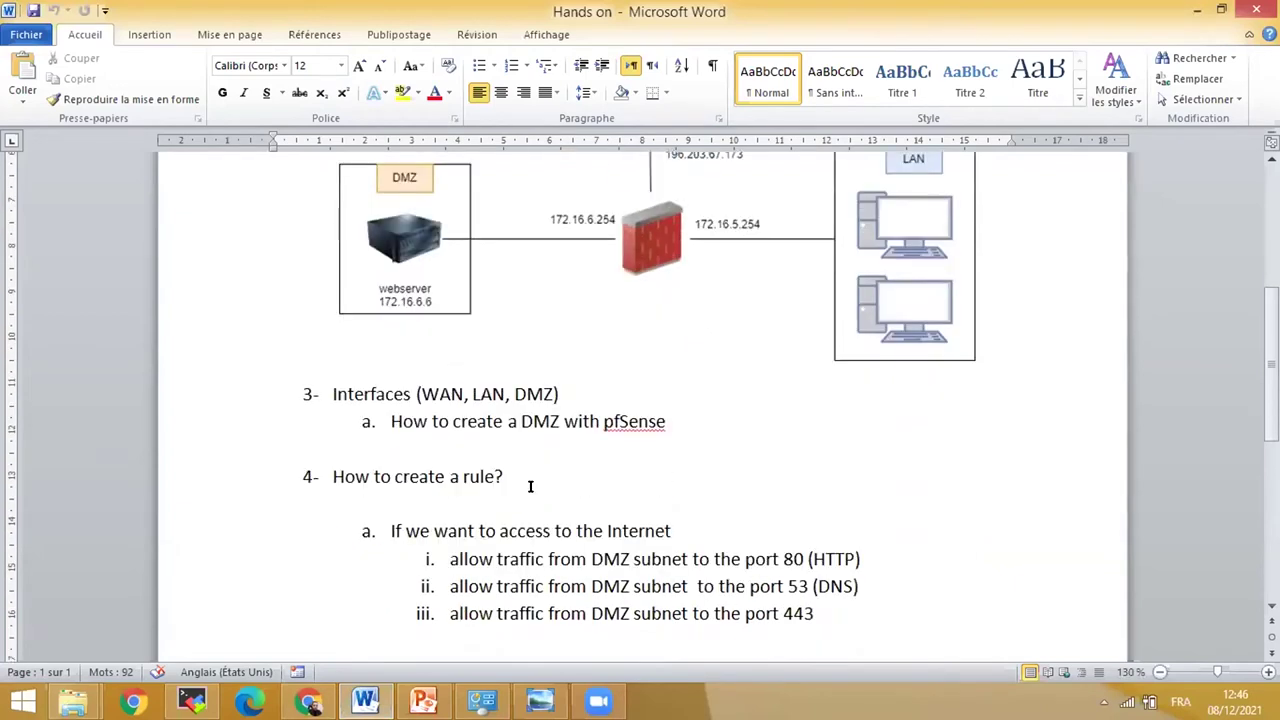
{"action": "scroll", "coordinate": [530, 486], "scroll_direction": "down", "scroll_amount": 1}
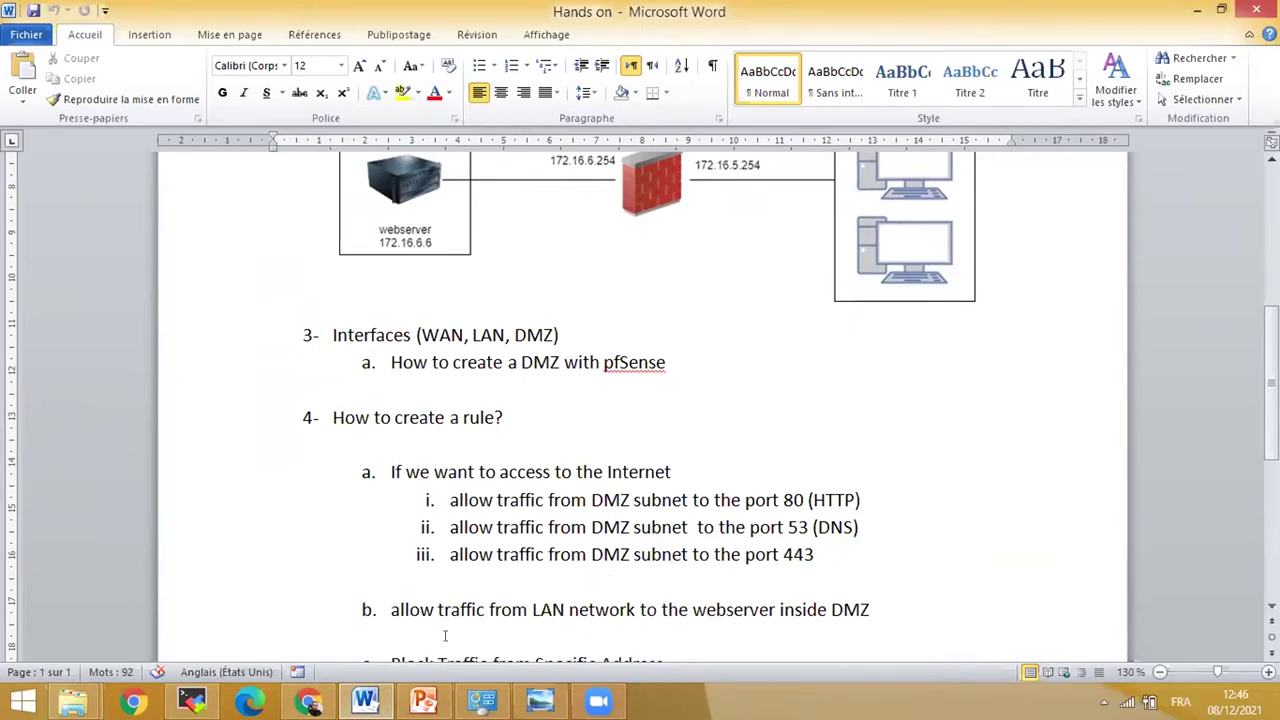
{"action": "left_click", "coordinate": [308, 700]}
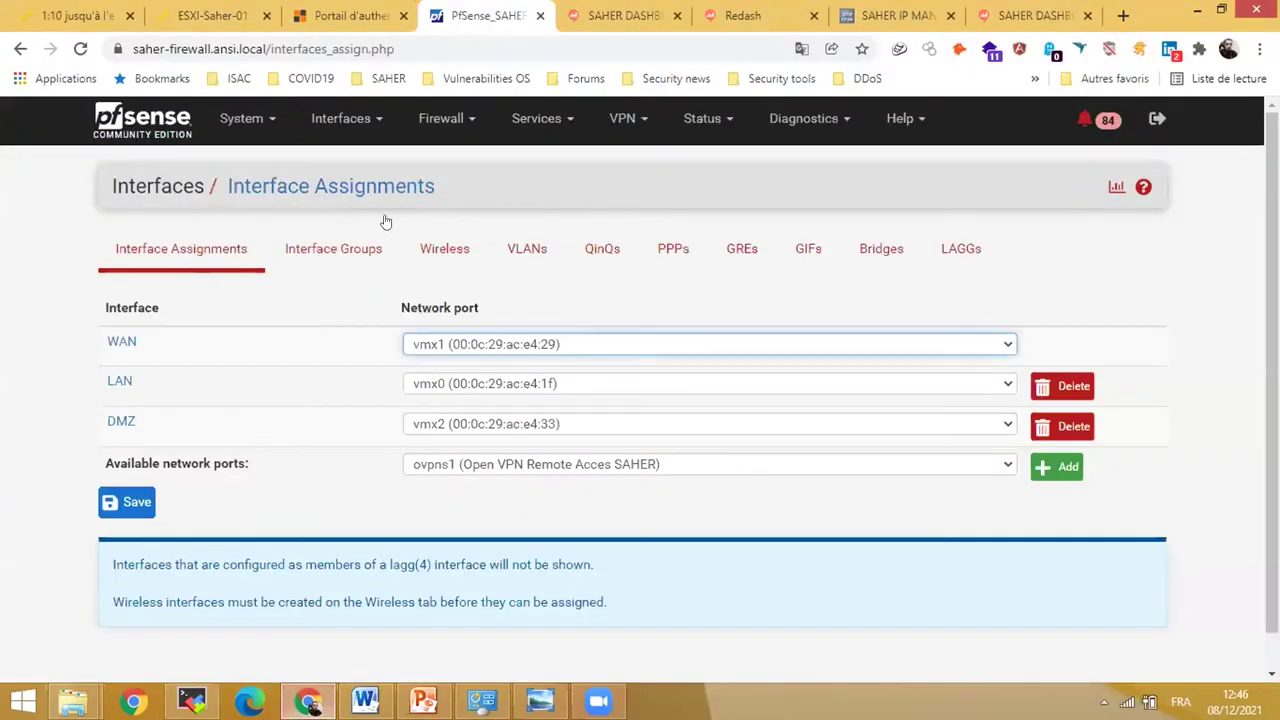
Start a new firewall rule at the top of the empty DMZ rules list
{"action": "left_click", "coordinate": [448, 118]}
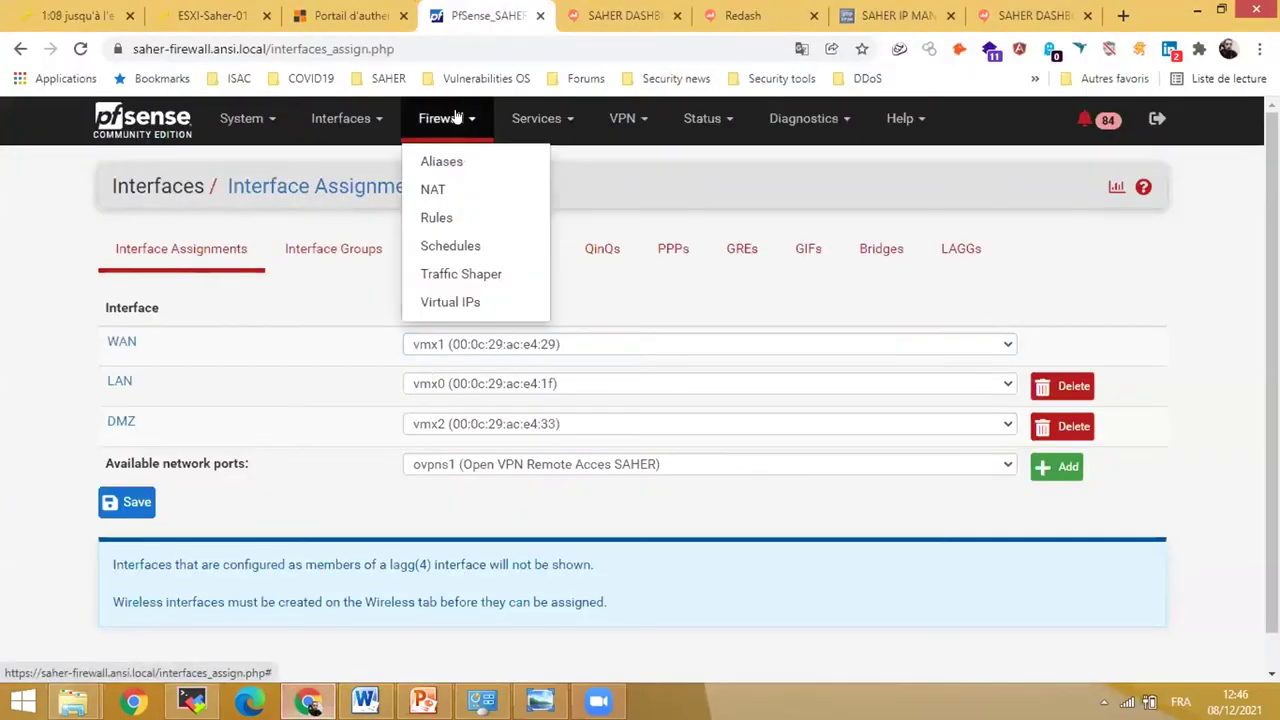
{"action": "left_click", "coordinate": [443, 216]}
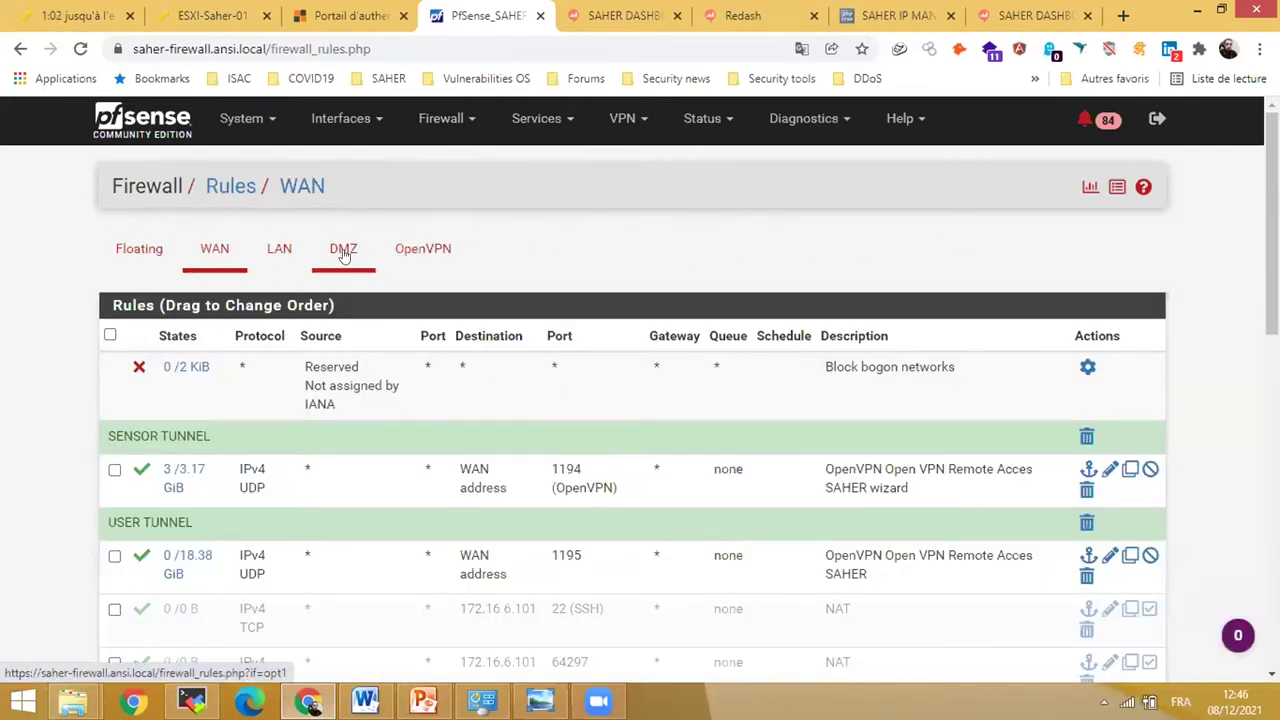
{"action": "left_click", "coordinate": [343, 255]}
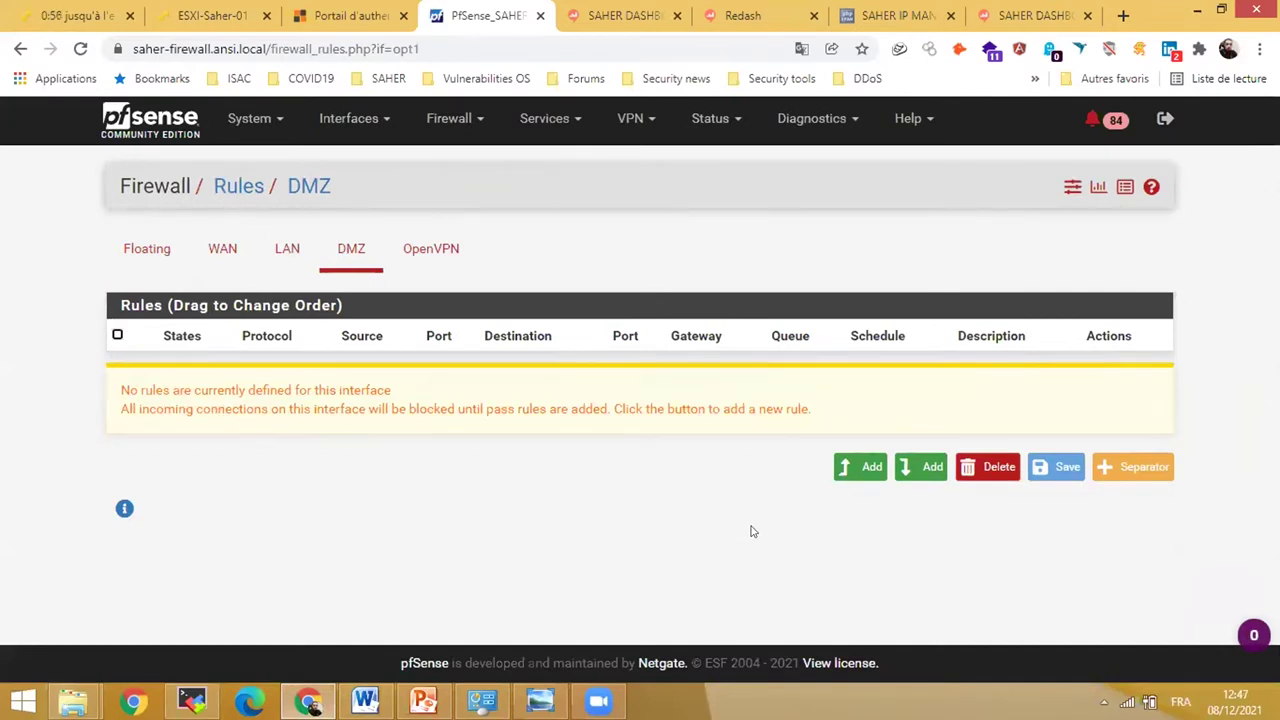
{"action": "left_click", "coordinate": [862, 466]}
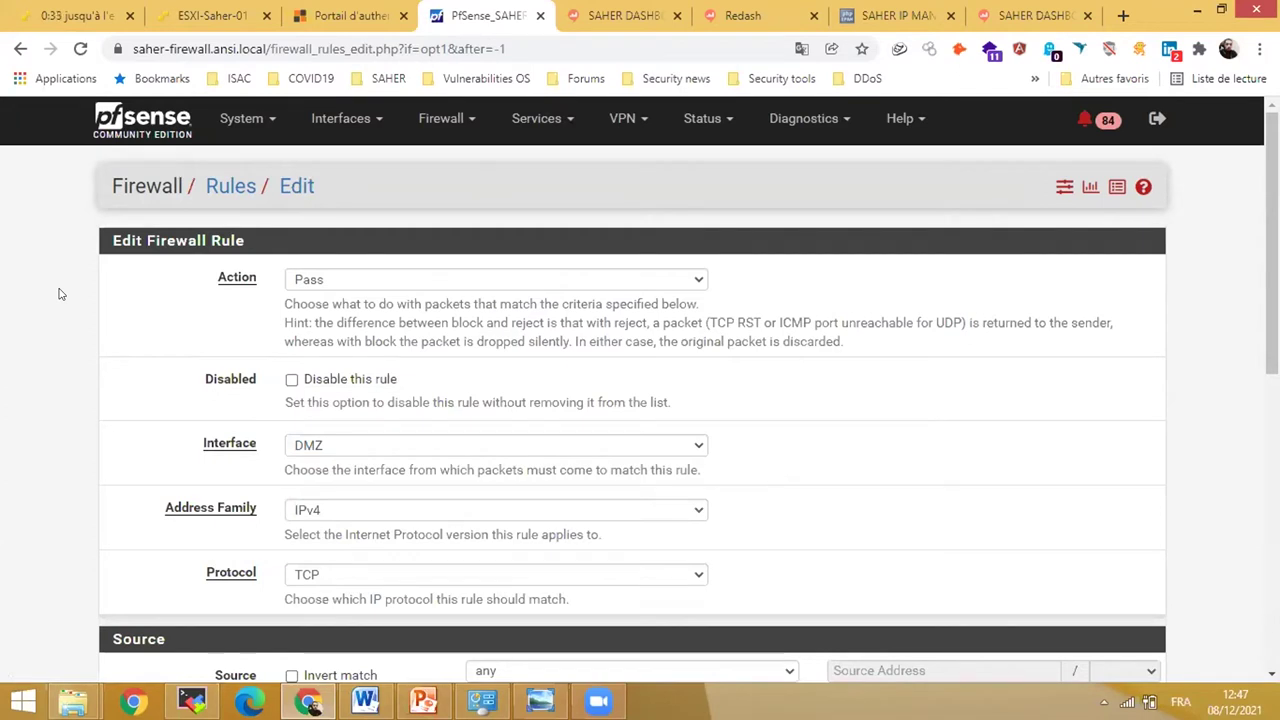
Keep the action Pass and set source DMZ net with destination port HTTP (80)
{"action": "left_click", "coordinate": [332, 284]}
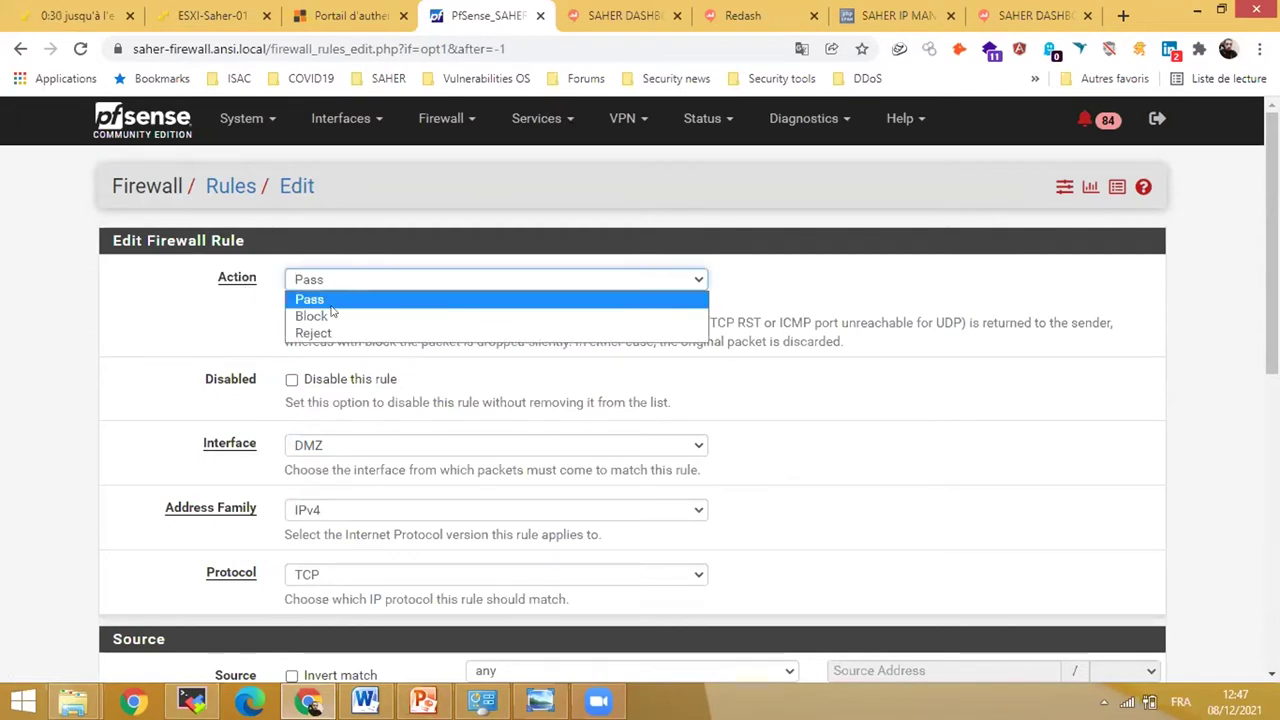
{"action": "scroll", "coordinate": [155, 367], "scroll_direction": "down", "scroll_amount": 1}
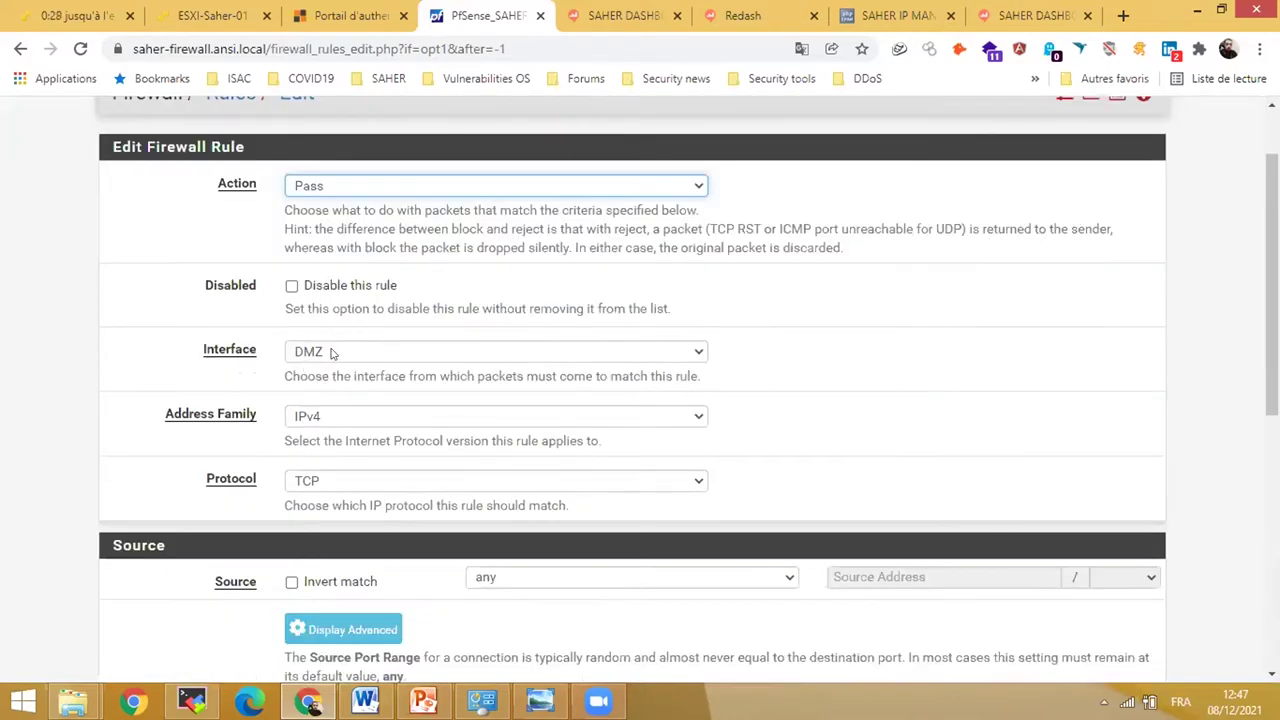
{"action": "scroll", "coordinate": [85, 412], "scroll_direction": "down", "scroll_amount": 2}
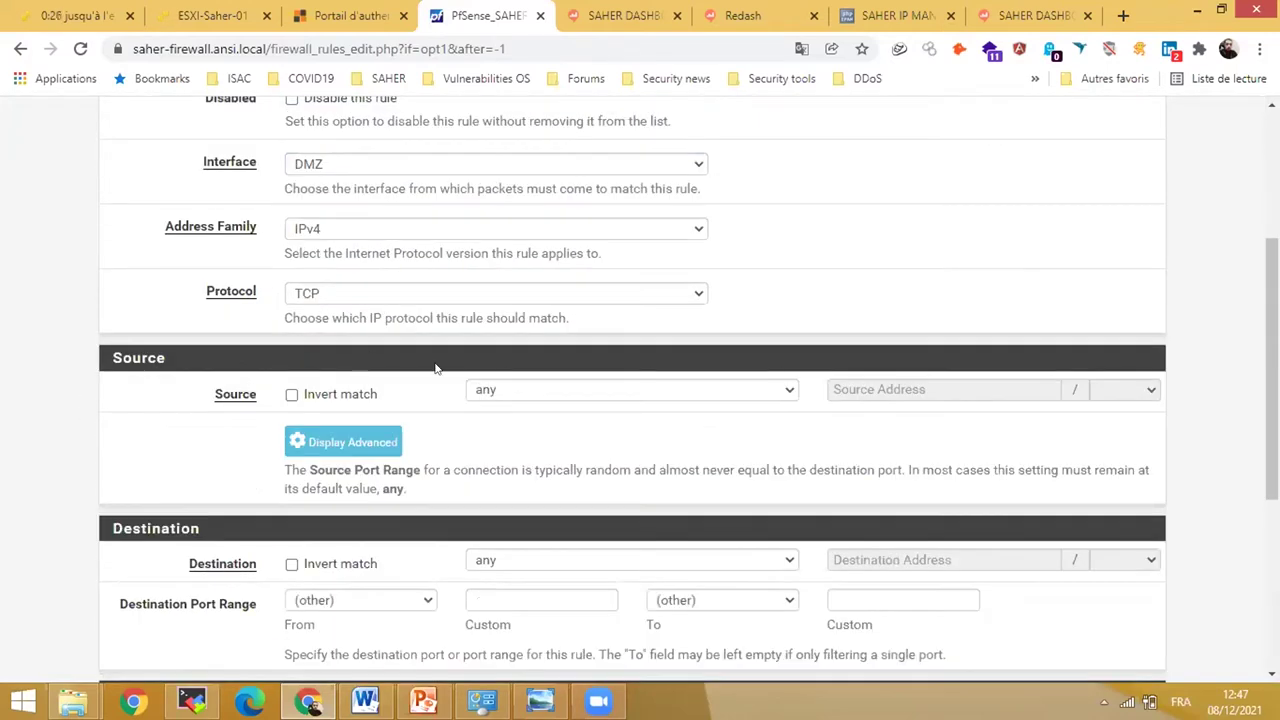
{"action": "left_click", "coordinate": [518, 394]}
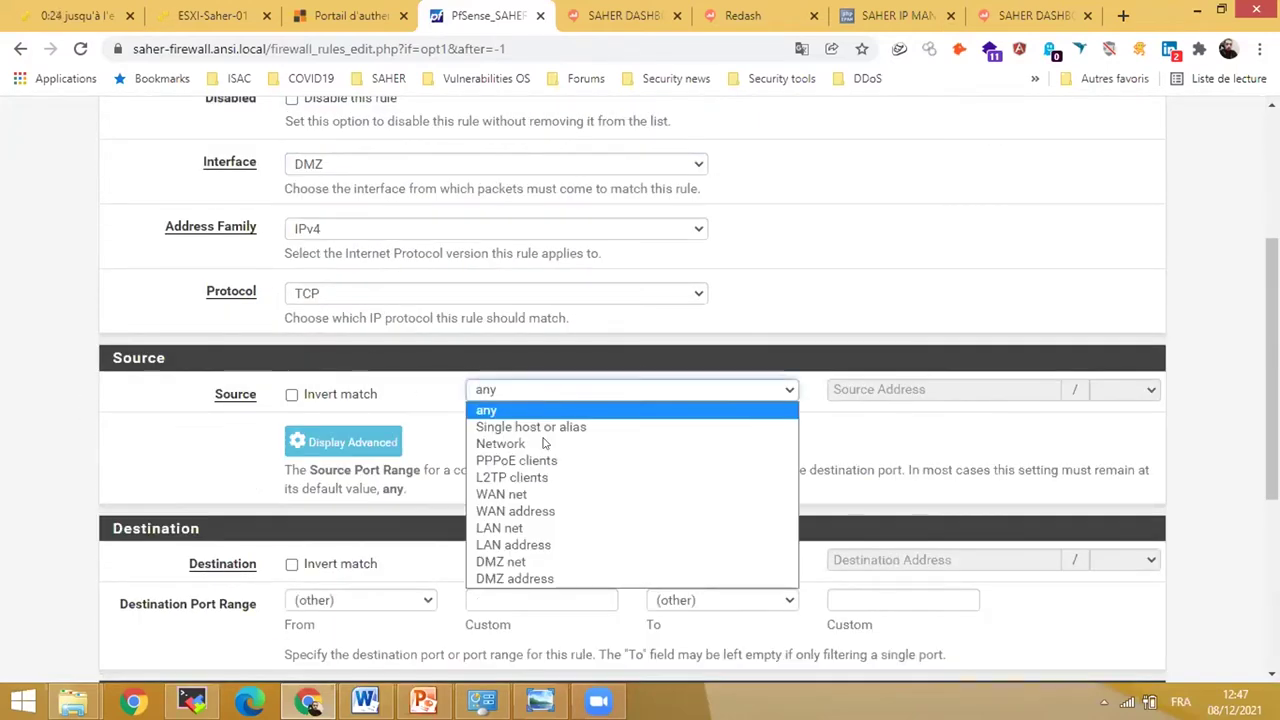
{"action": "left_click", "coordinate": [540, 563]}
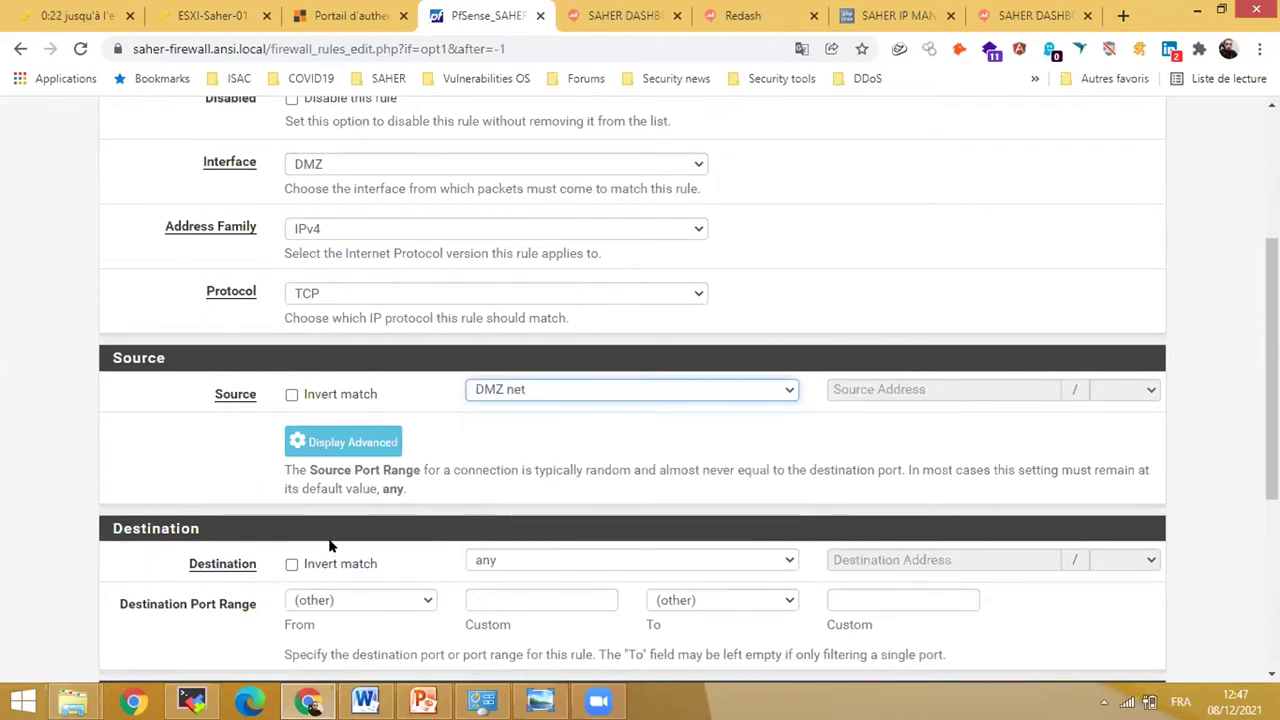
{"action": "scroll", "coordinate": [183, 555], "scroll_direction": "down", "scroll_amount": 1}
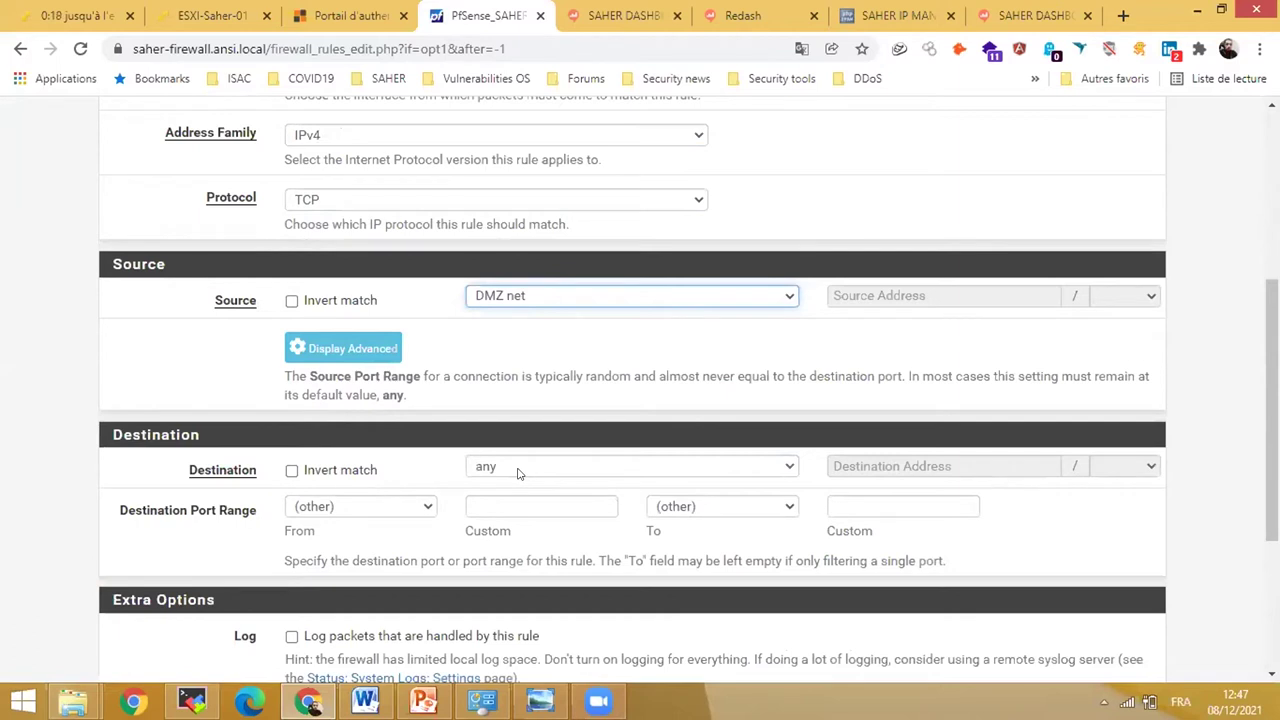
{"action": "left_click", "coordinate": [364, 507]}
{"action": "scroll", "coordinate": [360, 466], "scroll_direction": "down", "scroll_amount": 1}
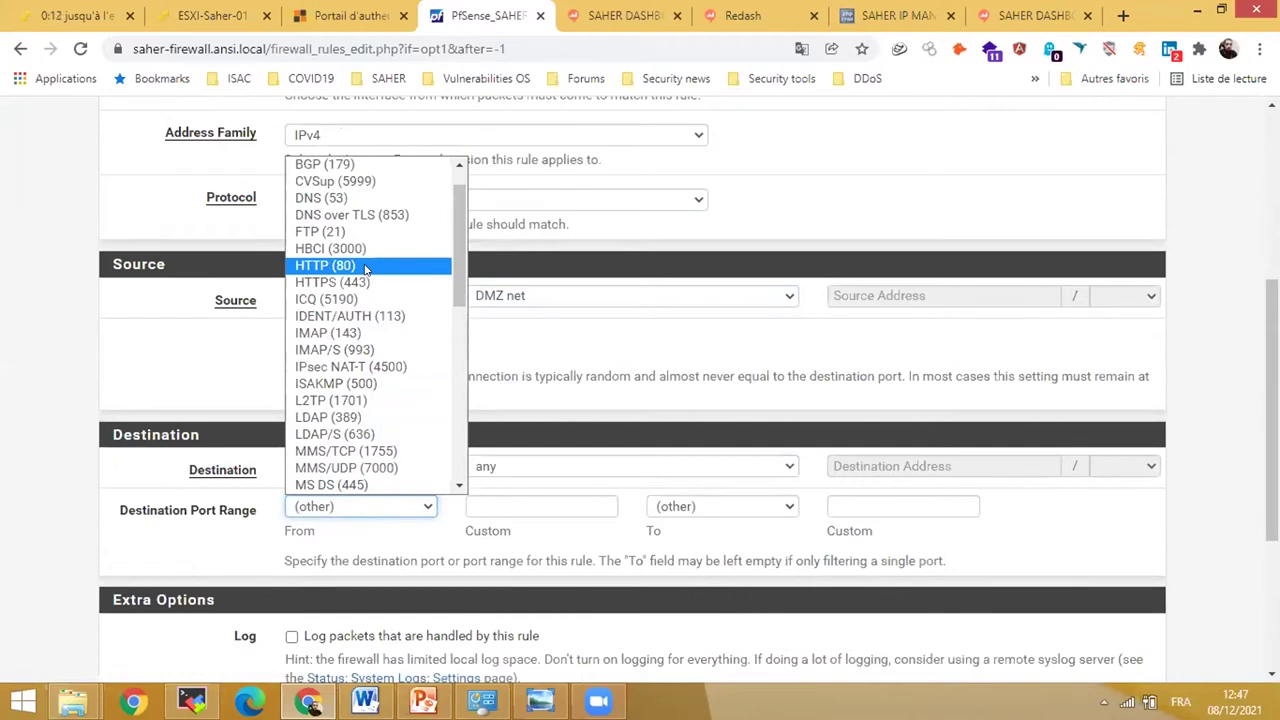
{"action": "left_click", "coordinate": [364, 266]}
{"action": "scroll", "coordinate": [120, 447], "scroll_direction": "down", "scroll_amount": 1}
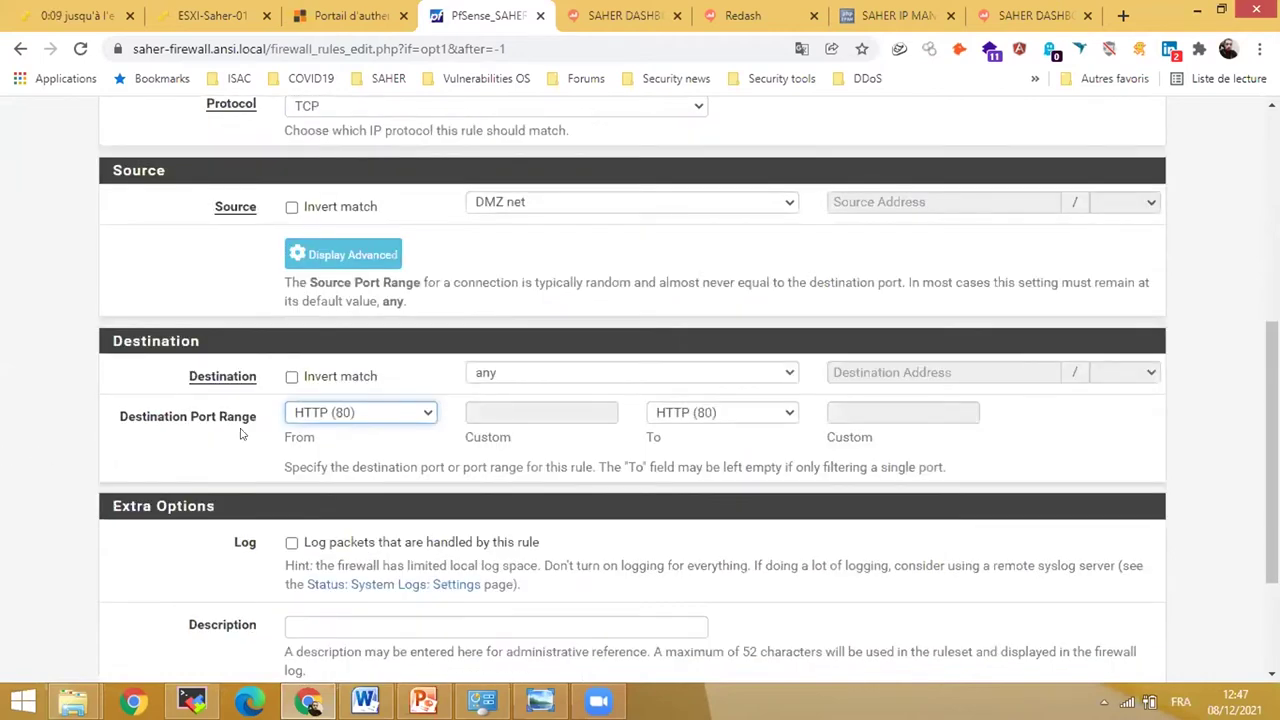
{"action": "scroll", "coordinate": [43, 432], "scroll_direction": "down", "scroll_amount": 2}
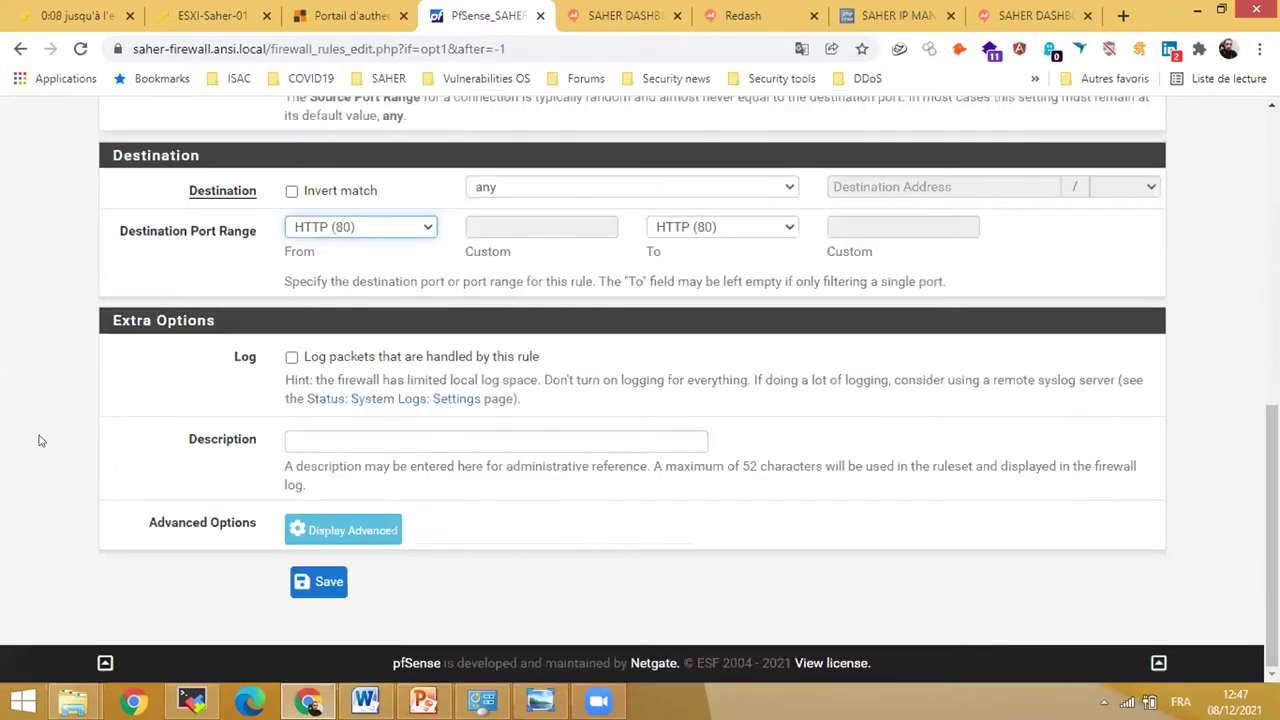
Describe the rule 'Allow traffic to hhtp port', enable logging, and save it
{"action": "left_click", "coordinate": [337, 433]}
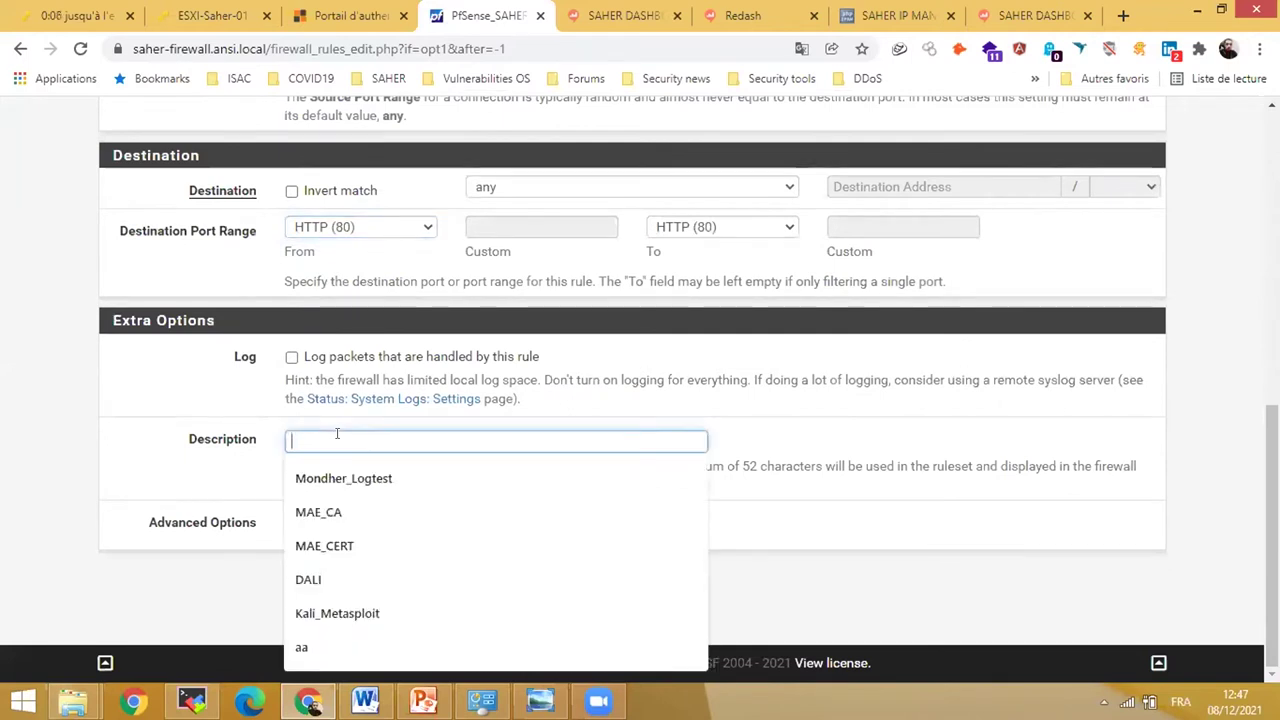
{"action": "type", "text": "Allow"}
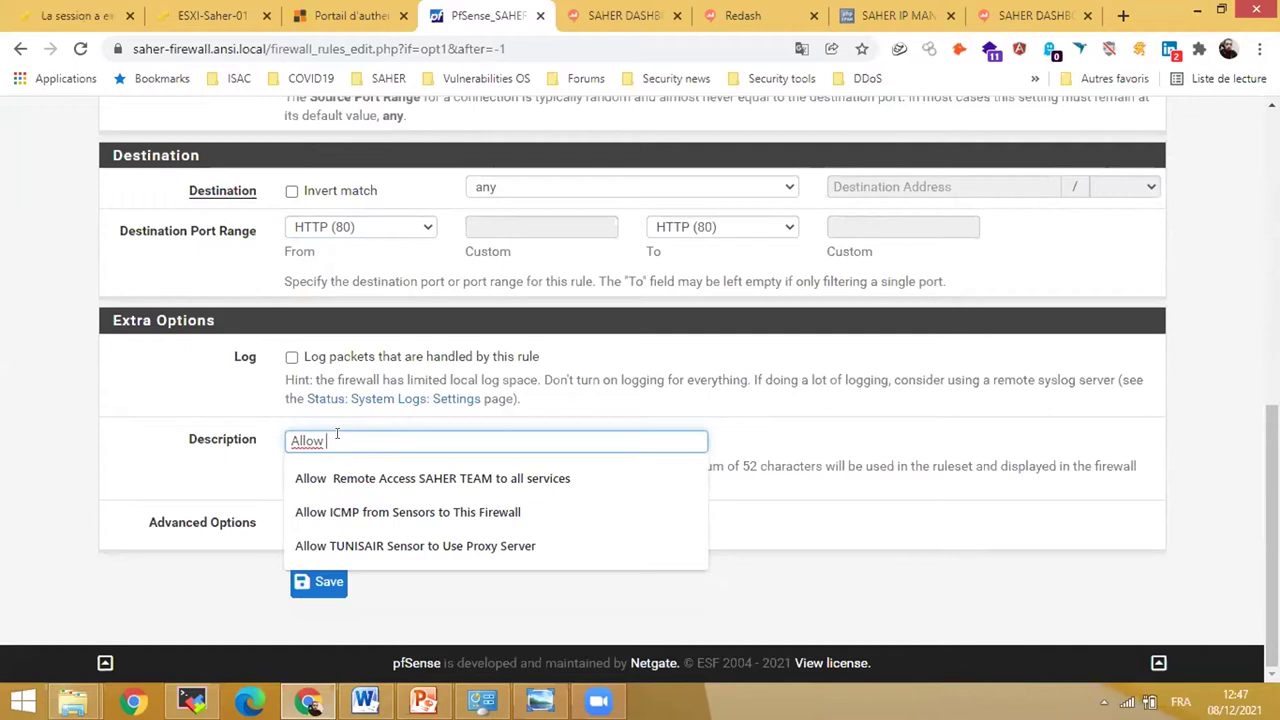
{"action": "type", "text": " tr"}
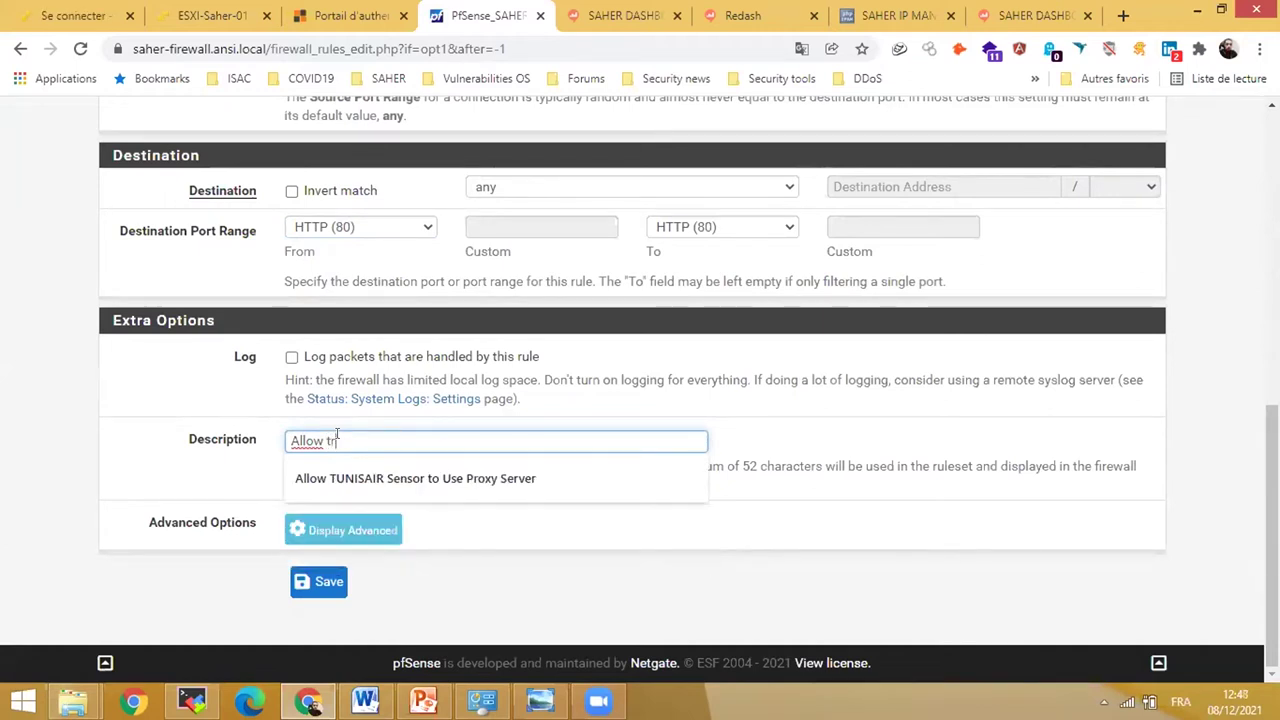
{"action": "type", "text": "affic"}
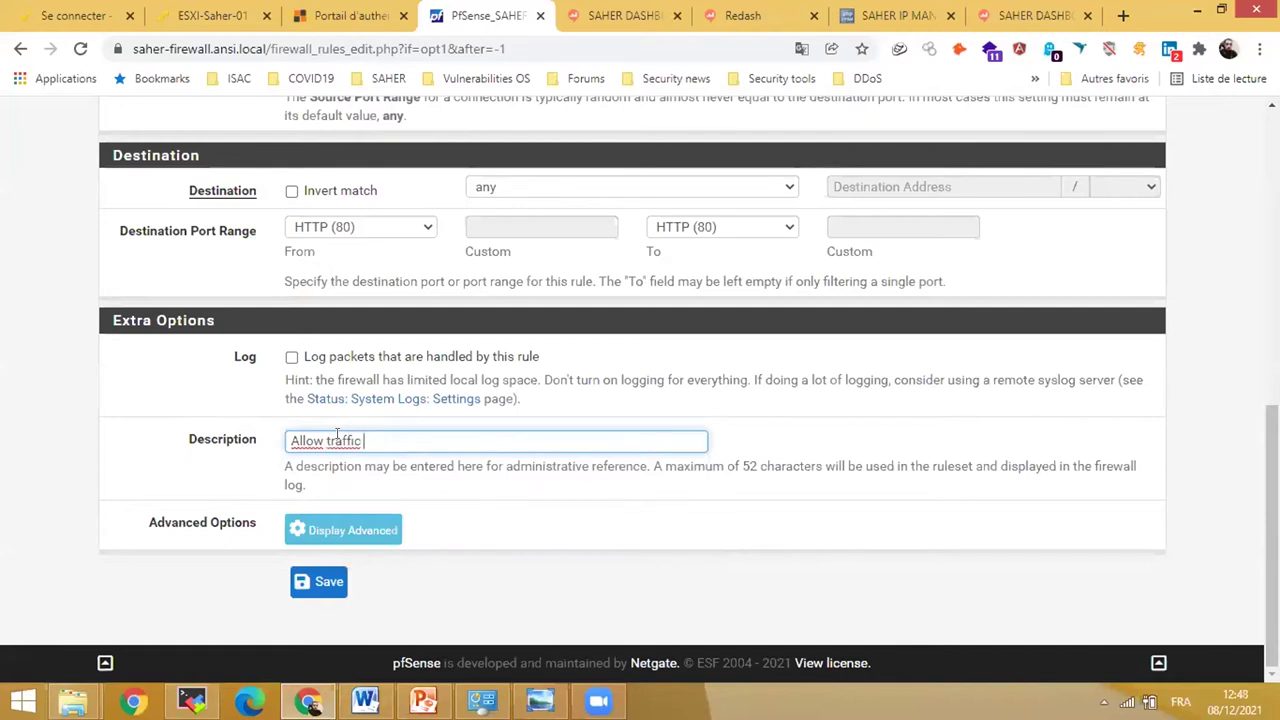
{"action": "type", "text": "to hhtp port"}
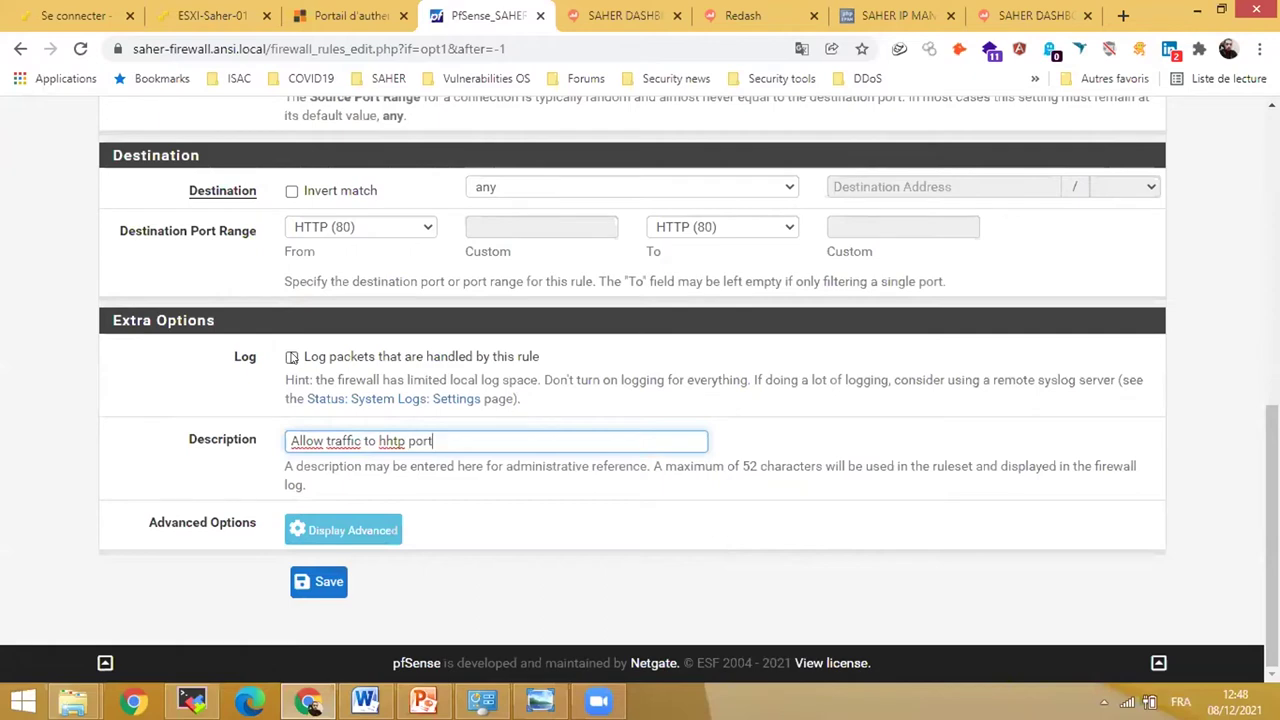
{"action": "left_click", "coordinate": [291, 357]}
{"action": "left_click", "coordinate": [323, 587]}
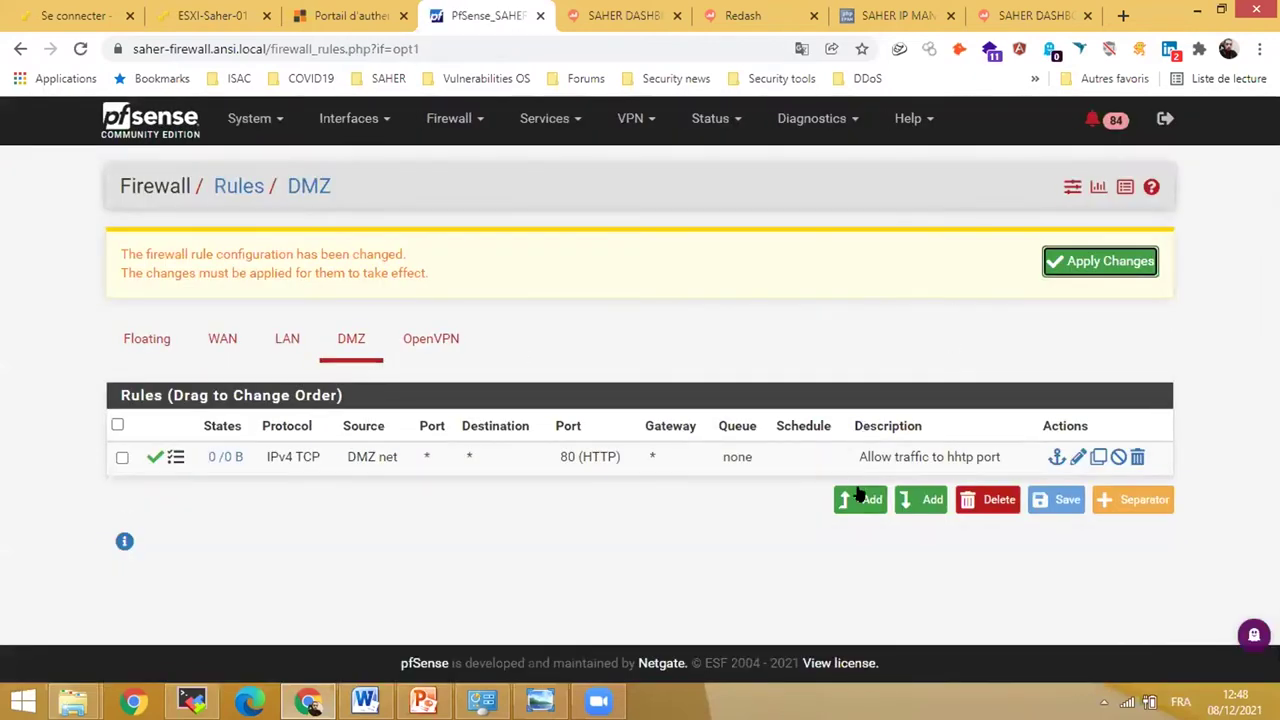
Start another DMZ rule at the top with source DMZ net
{"action": "left_click", "coordinate": [860, 499]}
{"action": "scroll", "coordinate": [140, 388], "scroll_direction": "down", "scroll_amount": 3}
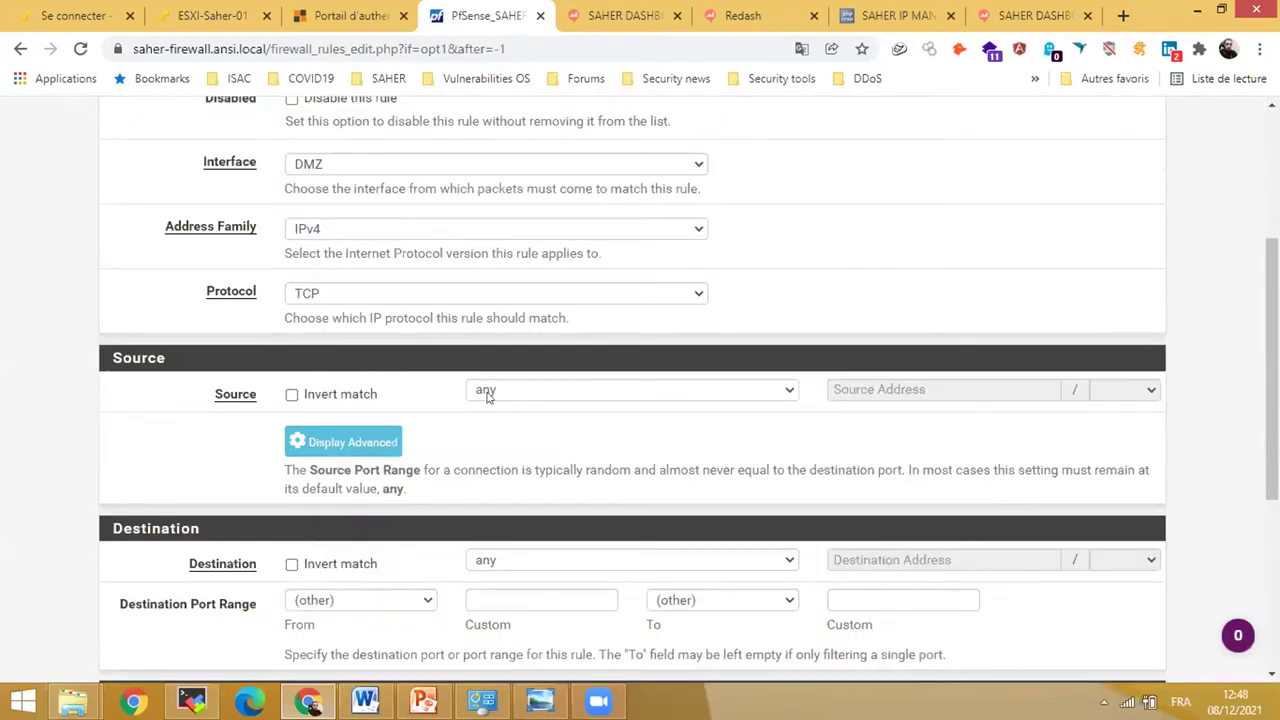
{"action": "left_click", "coordinate": [486, 391]}
{"action": "left_click", "coordinate": [483, 561]}
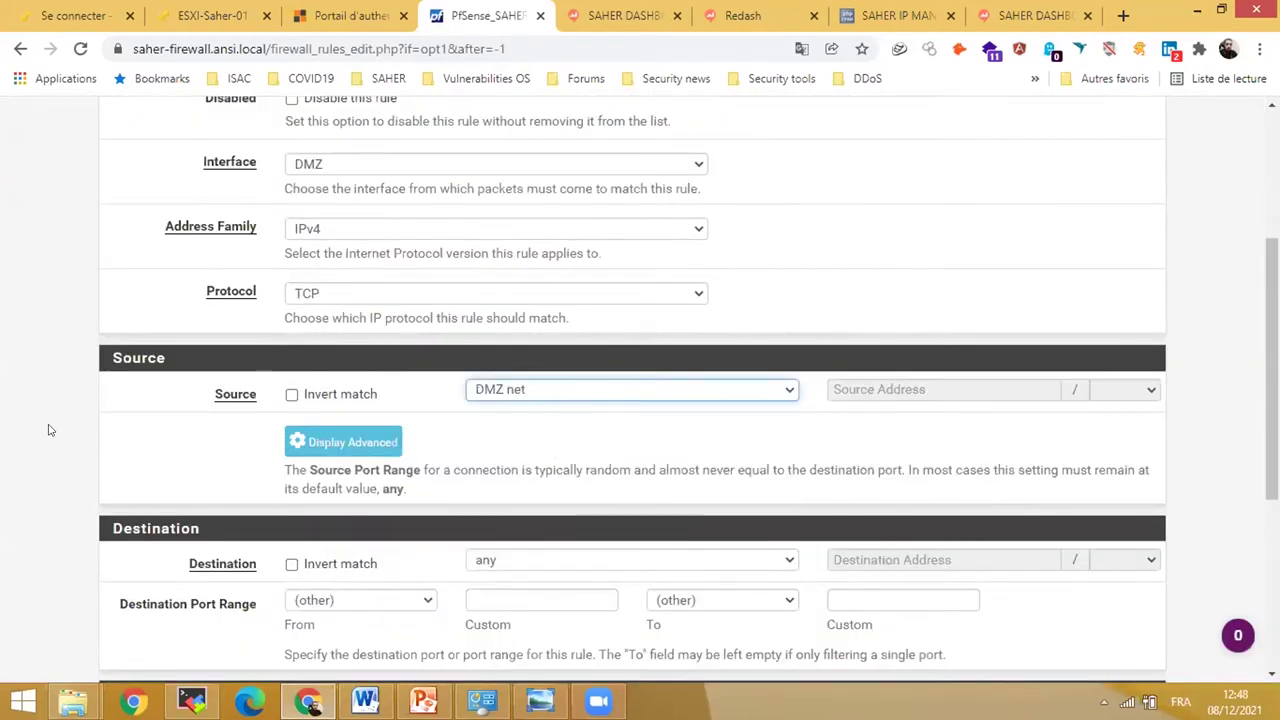
Save a logged DMZ rule to HTTPS (443) described 'allow traffic to https port'
{"action": "scroll", "coordinate": [43, 420], "scroll_direction": "down", "scroll_amount": 2}
{"action": "left_click", "coordinate": [510, 372]}
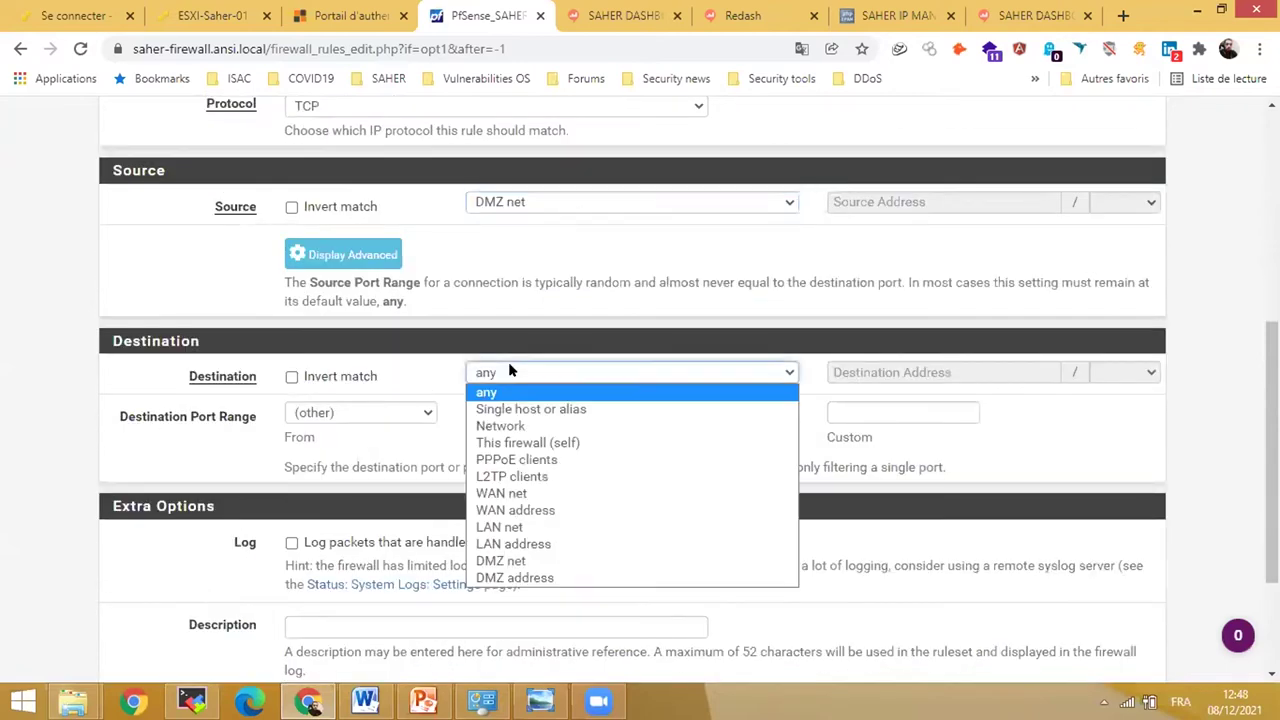
{"action": "left_click", "coordinate": [369, 414]}
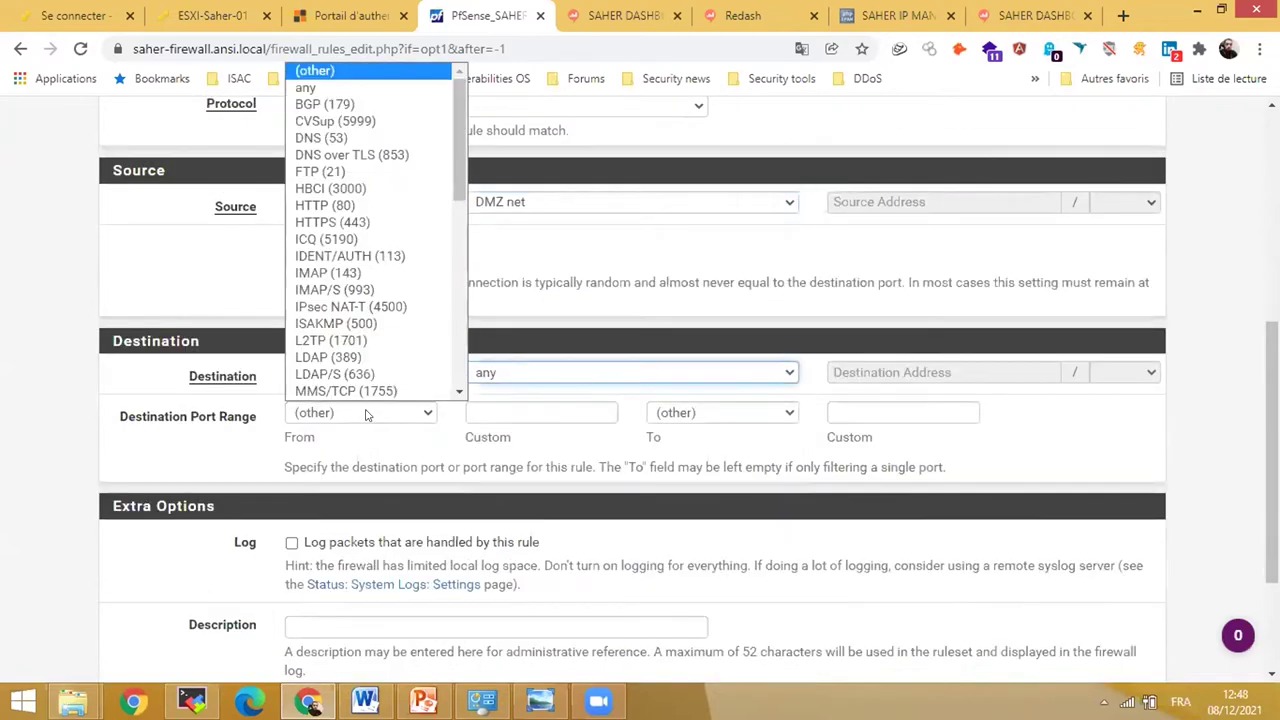
{"action": "left_click", "coordinate": [345, 222]}
{"action": "scroll", "coordinate": [30, 367], "scroll_direction": "down", "scroll_amount": 1}
{"action": "scroll", "coordinate": [30, 367], "scroll_direction": "down", "scroll_amount": 1}
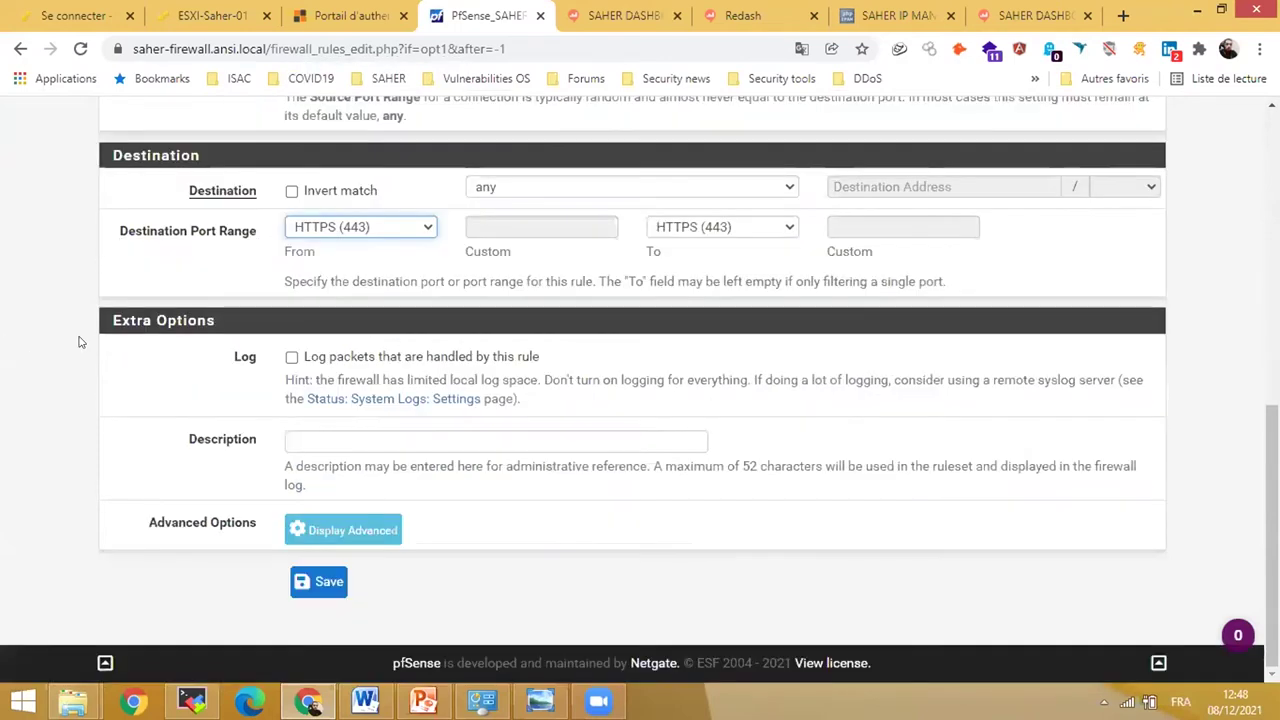
{"action": "left_click", "coordinate": [292, 357]}
{"action": "left_click", "coordinate": [314, 443]}
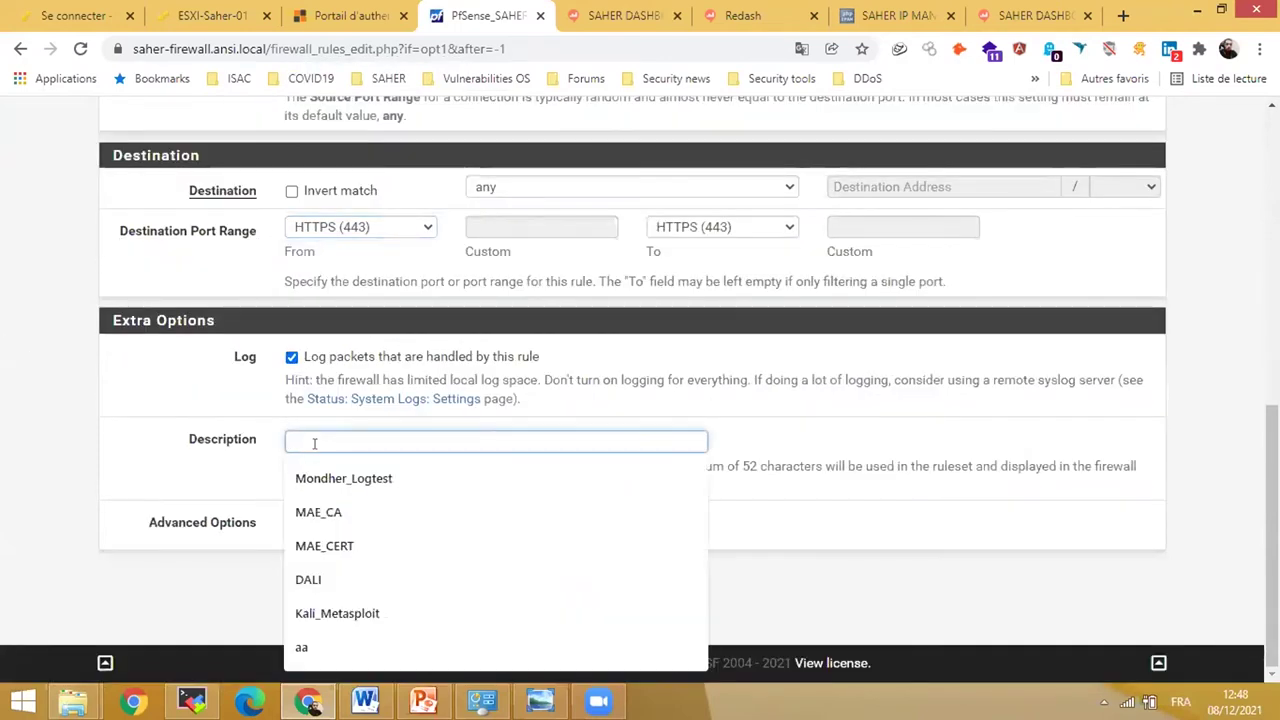
{"action": "type", "text": "allow"}
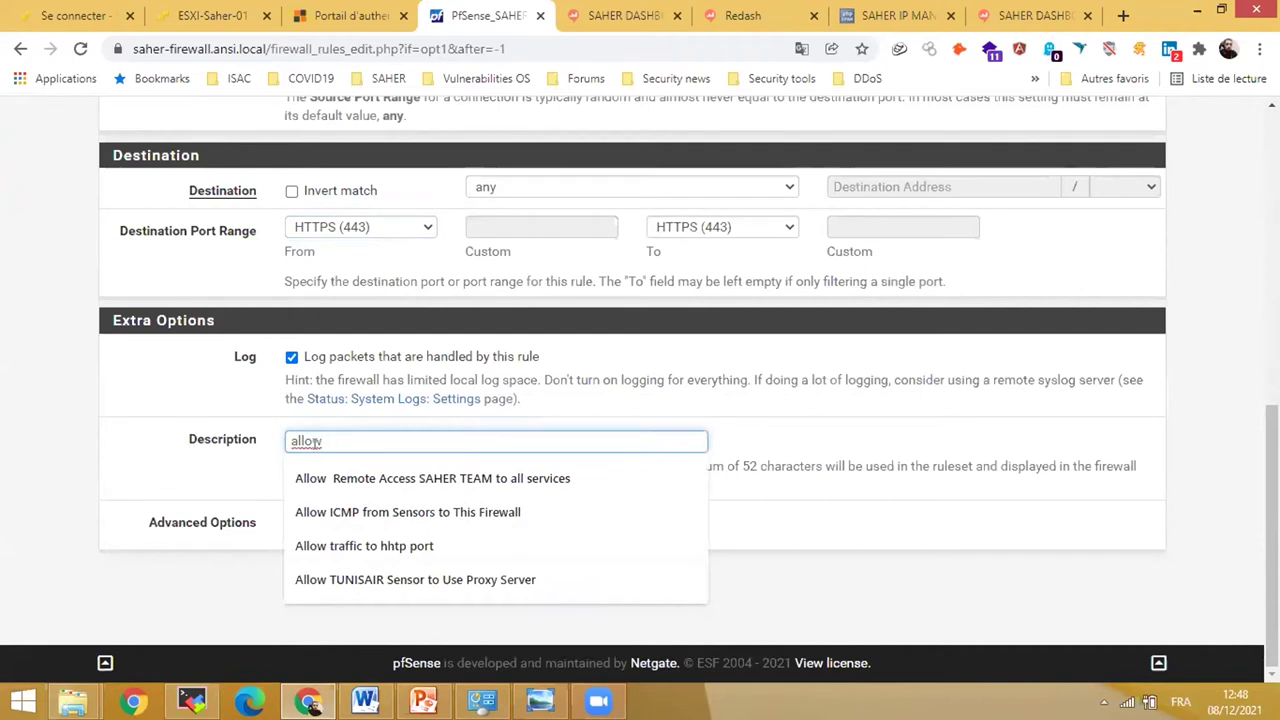
{"action": "type", "text": " traffic"}
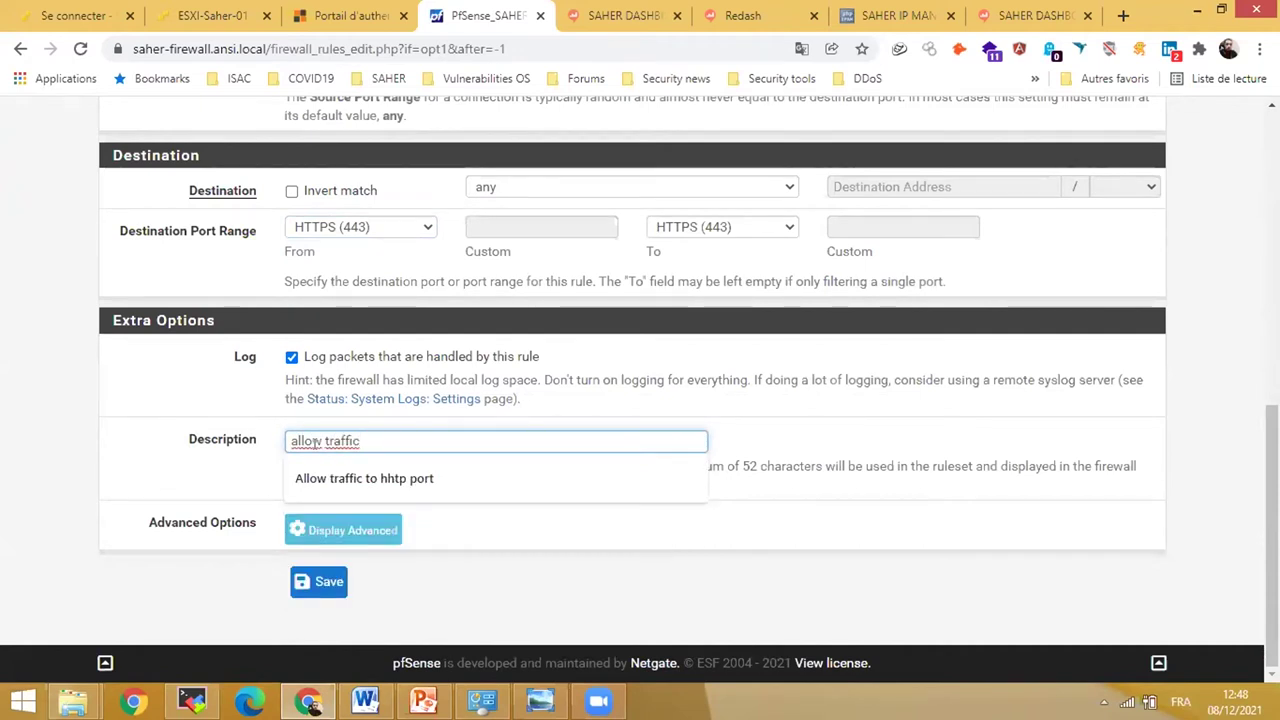
{"action": "type", "text": " to https port"}
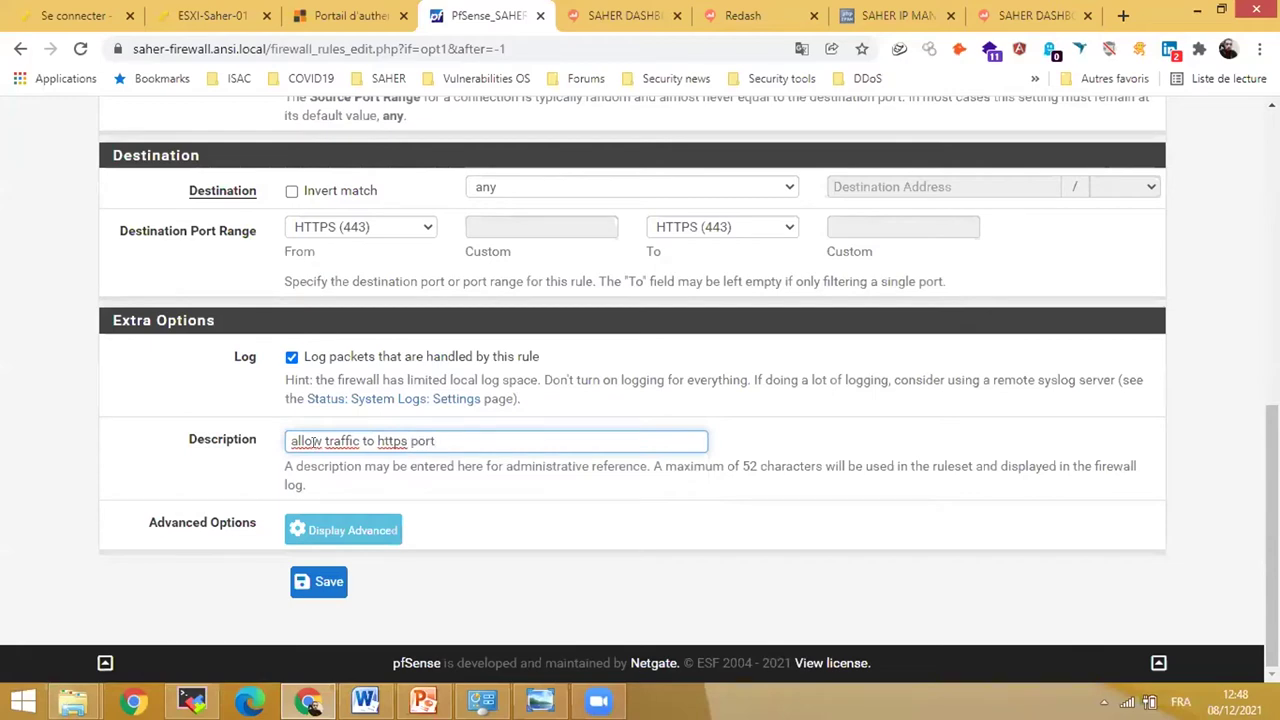
{"action": "left_click", "coordinate": [318, 581]}
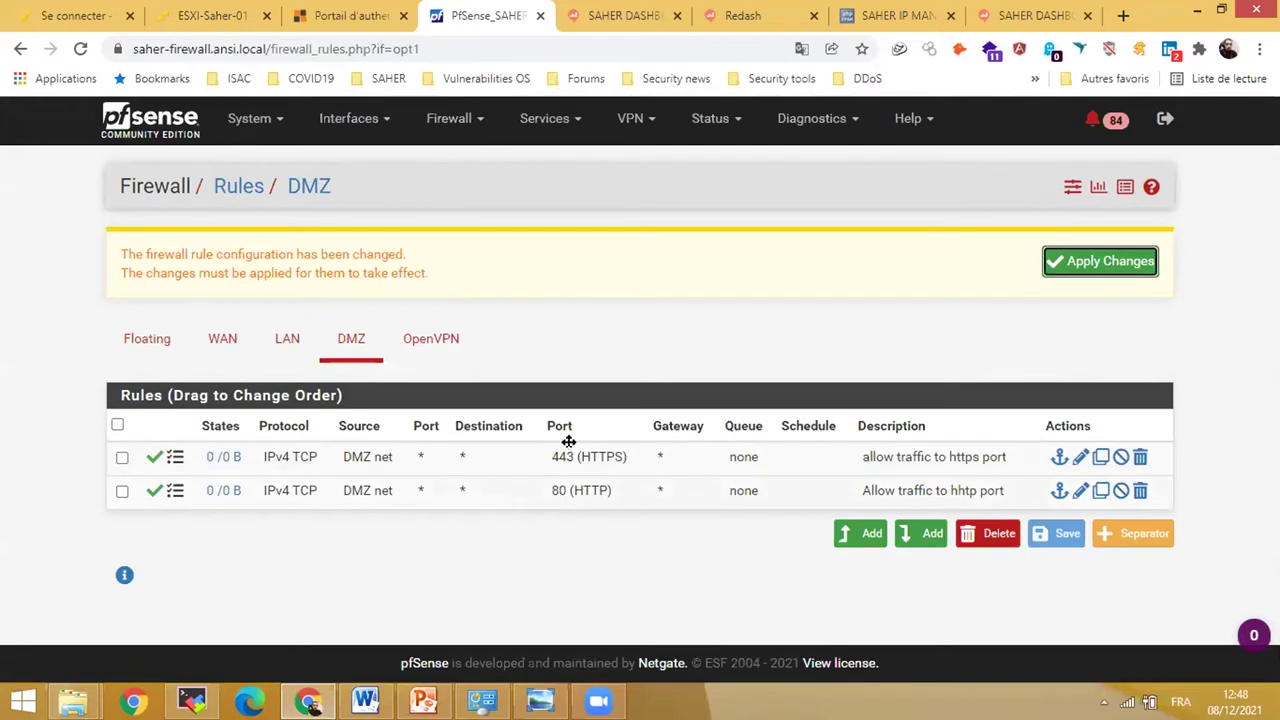
Copy the HTTP rule into a TCP/UDP DNS (53) rule described 'Allow traffic to dns port' and save
{"action": "left_click", "coordinate": [1100, 490]}
{"action": "scroll", "coordinate": [200, 457], "scroll_direction": "down", "scroll_amount": 2}
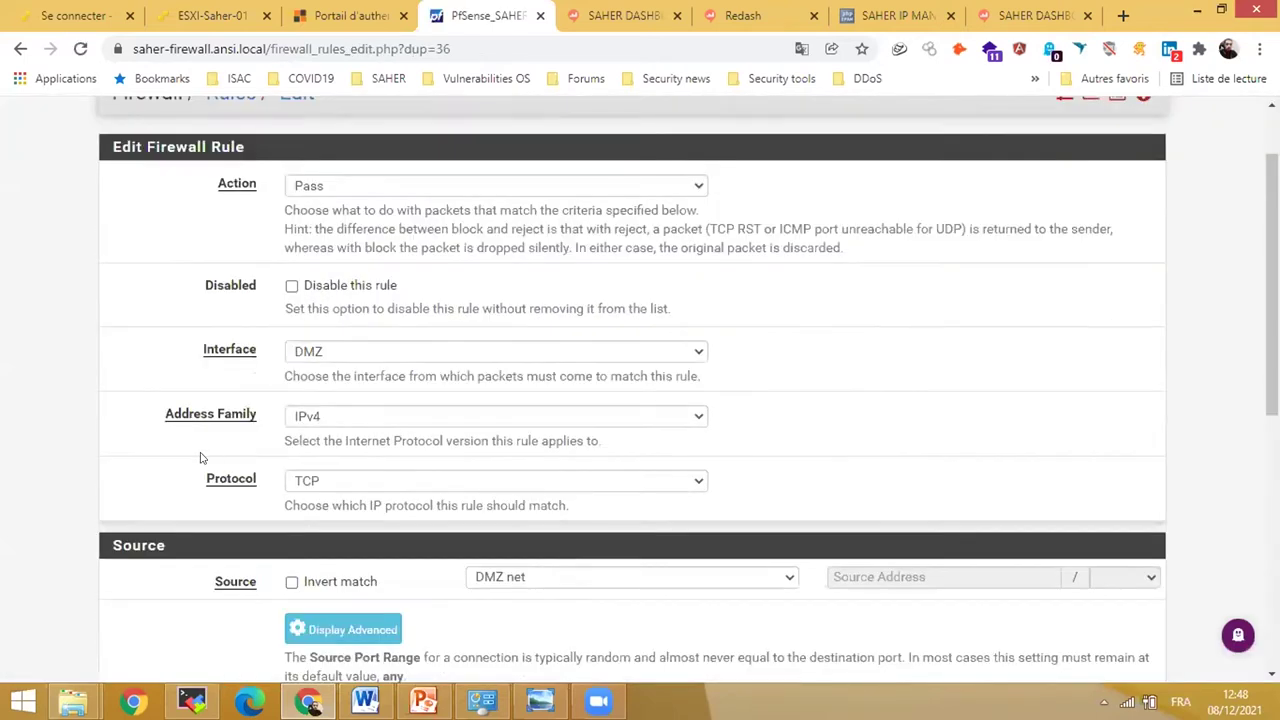
{"action": "left_click", "coordinate": [344, 481]}
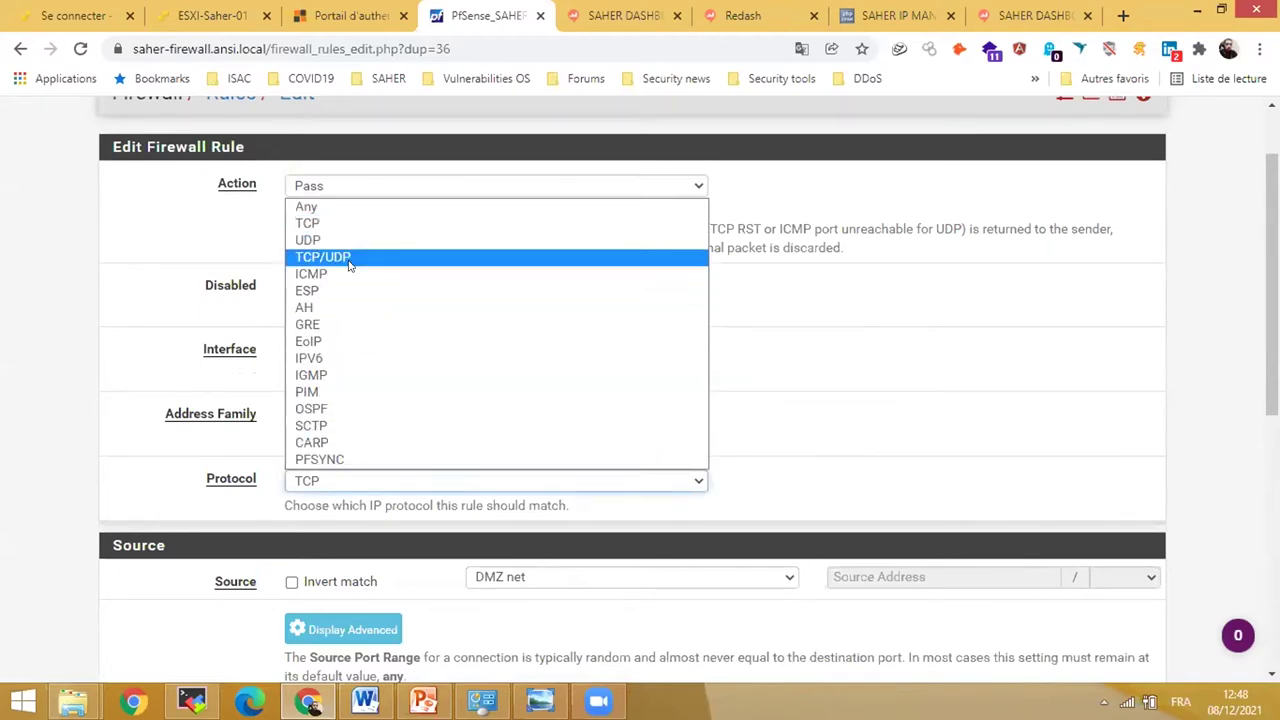
{"action": "left_click", "coordinate": [305, 256]}
{"action": "left_click", "coordinate": [62, 382]}
{"action": "scroll", "coordinate": [62, 380], "scroll_direction": "down", "scroll_amount": 4}
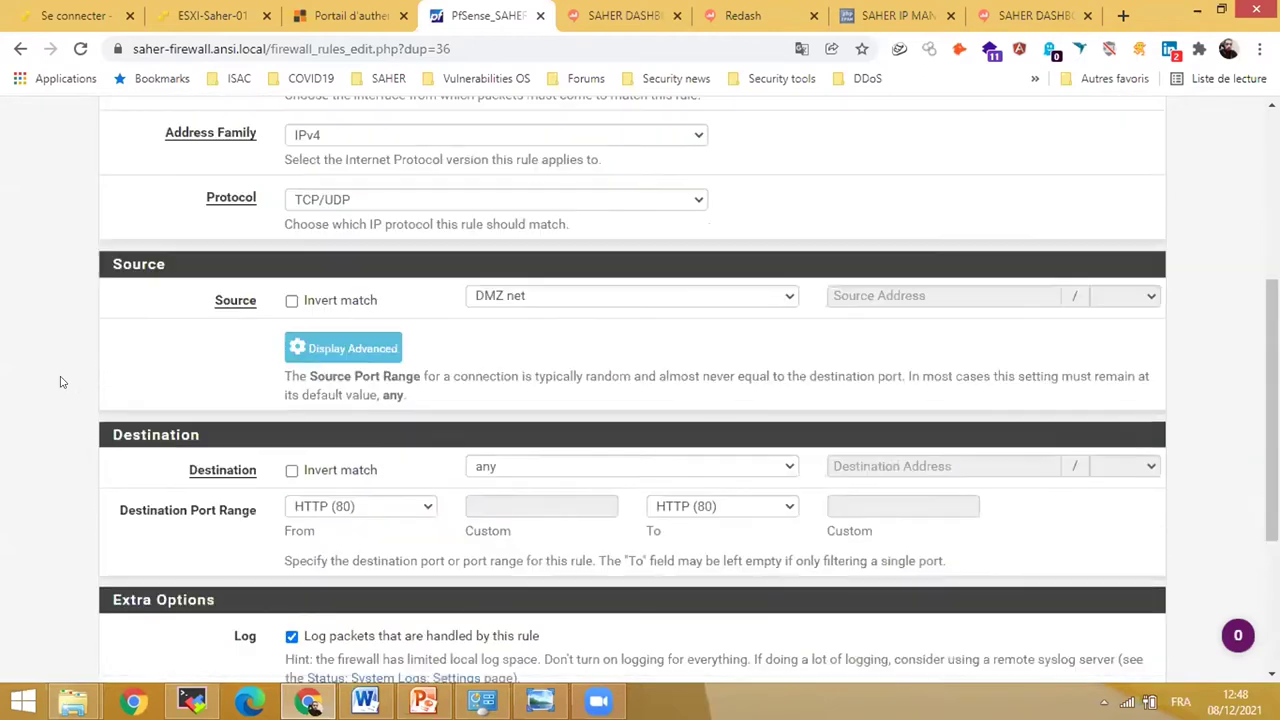
{"action": "left_click", "coordinate": [365, 412]}
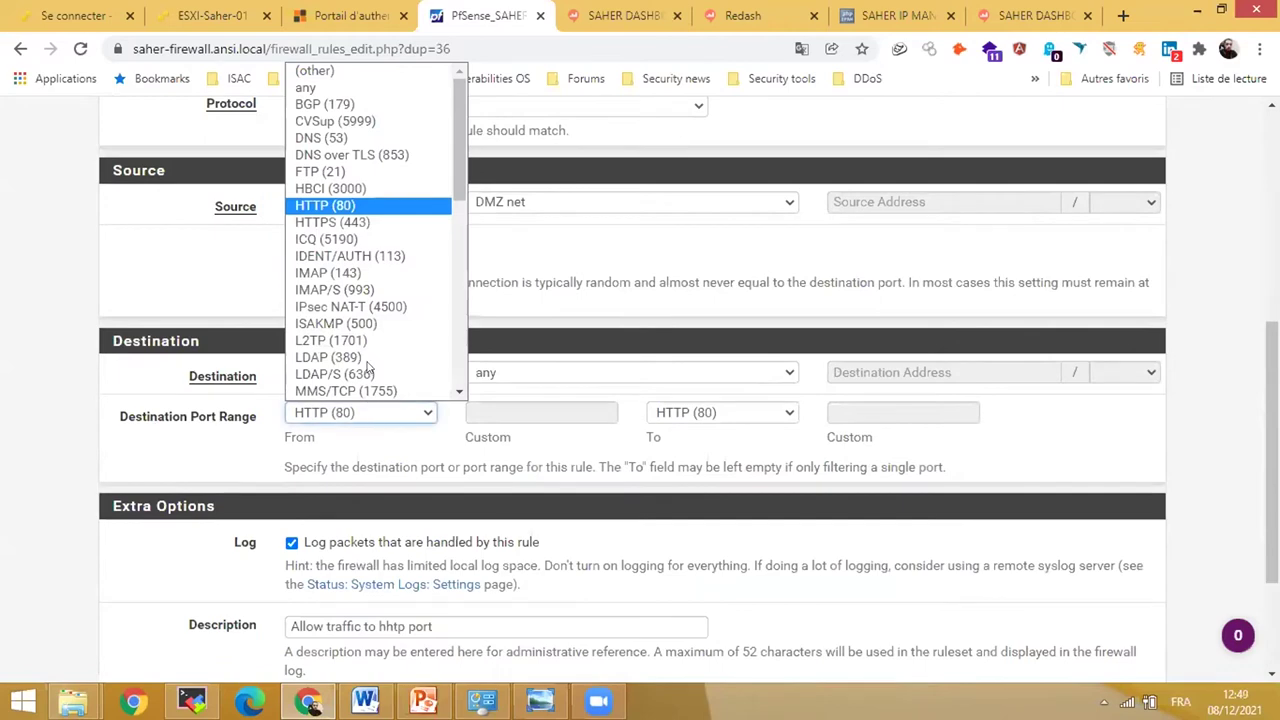
{"action": "left_click", "coordinate": [321, 137]}
{"action": "scroll", "coordinate": [31, 372], "scroll_direction": "down", "scroll_amount": 2}
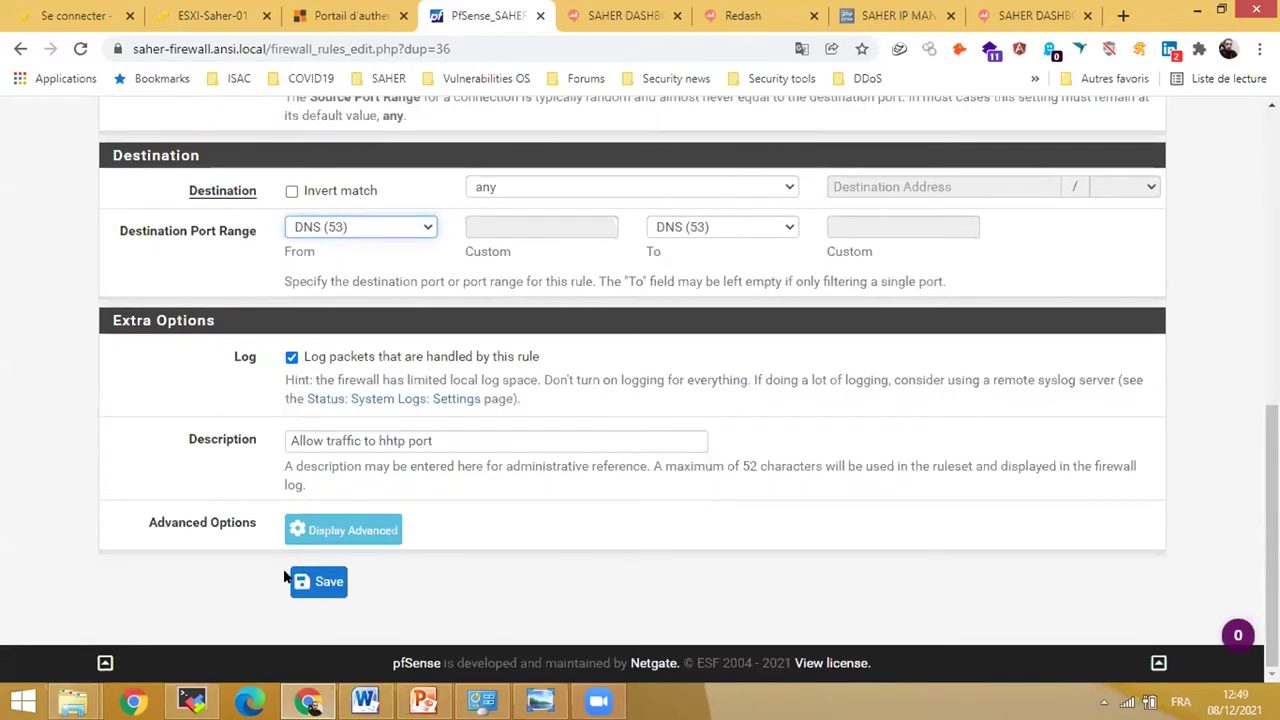
{"action": "double_click", "coordinate": [398, 437]}
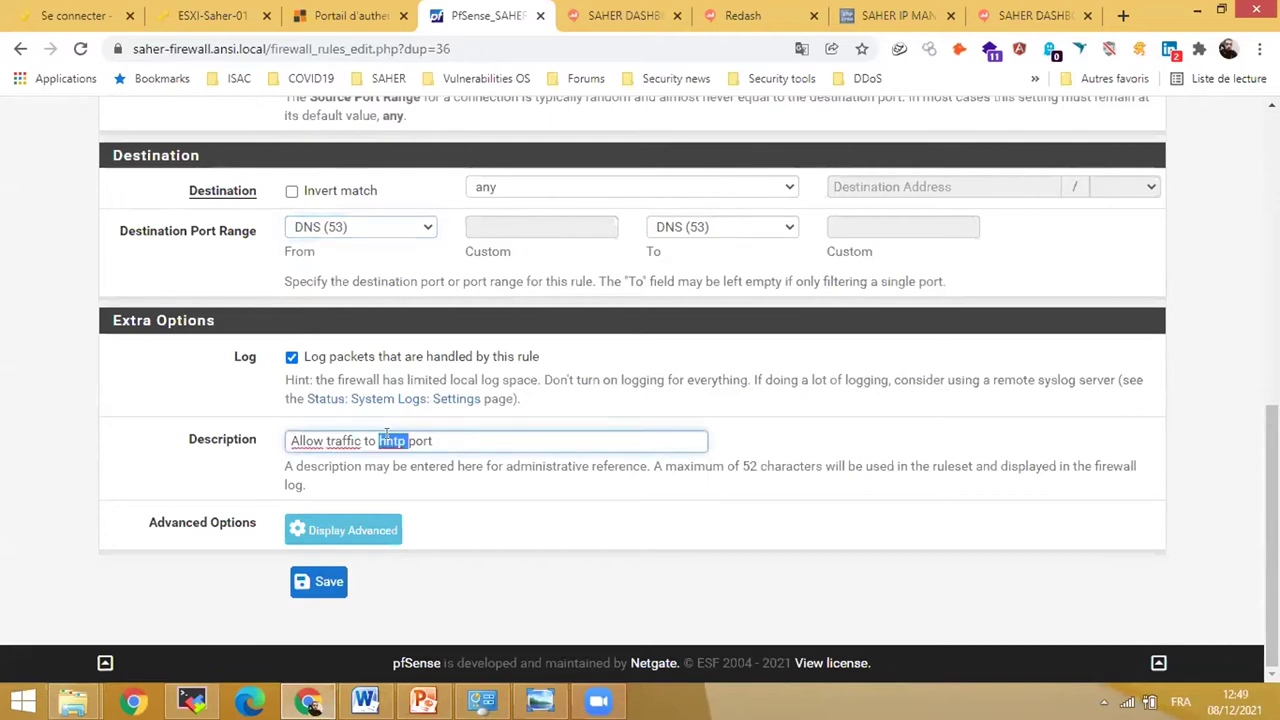
{"action": "type", "text": "dns"}
{"action": "left_click", "coordinate": [318, 581]}
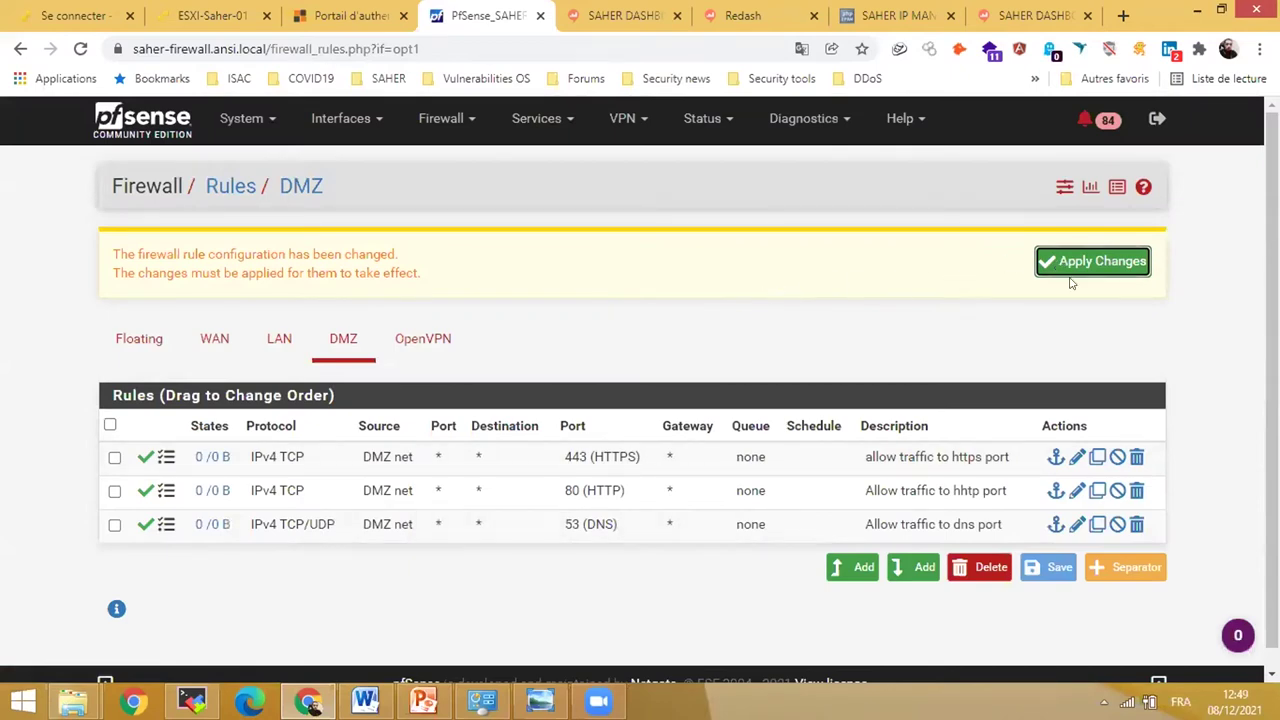
Apply the DMZ rule changes and check the Hands on lab notes
{"action": "left_click", "coordinate": [1131, 262]}
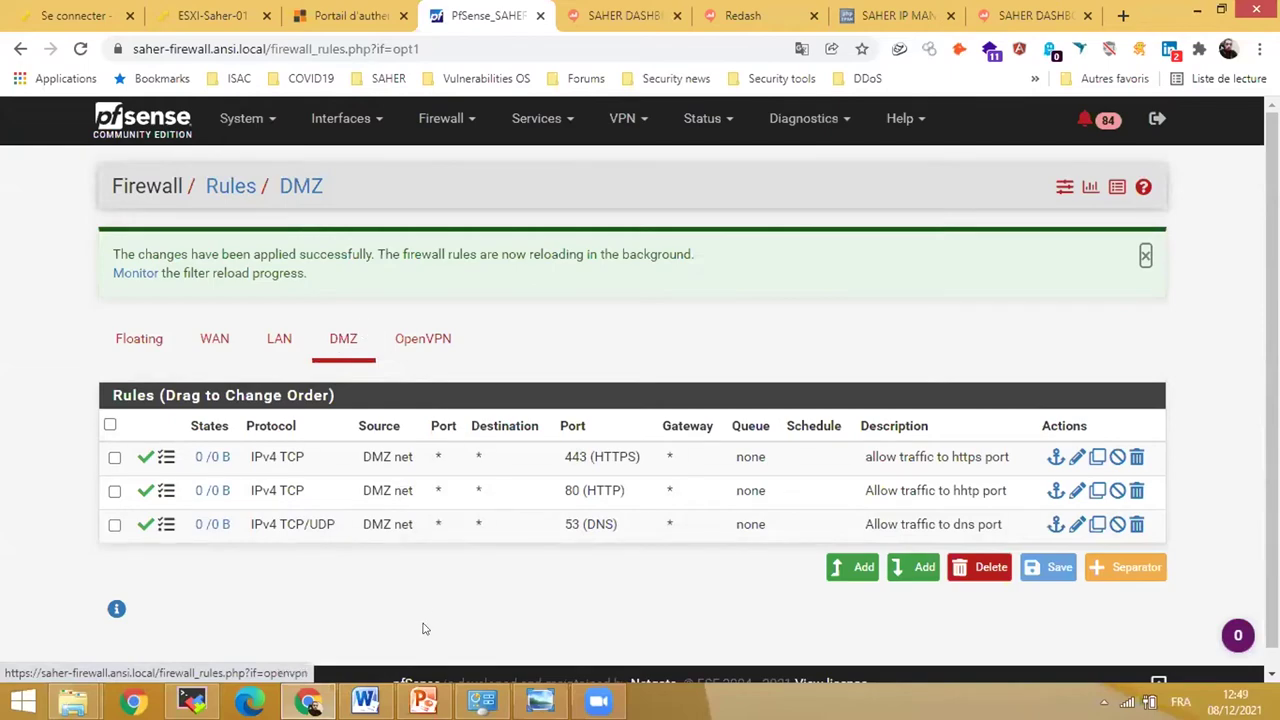
{"action": "left_click", "coordinate": [366, 700]}
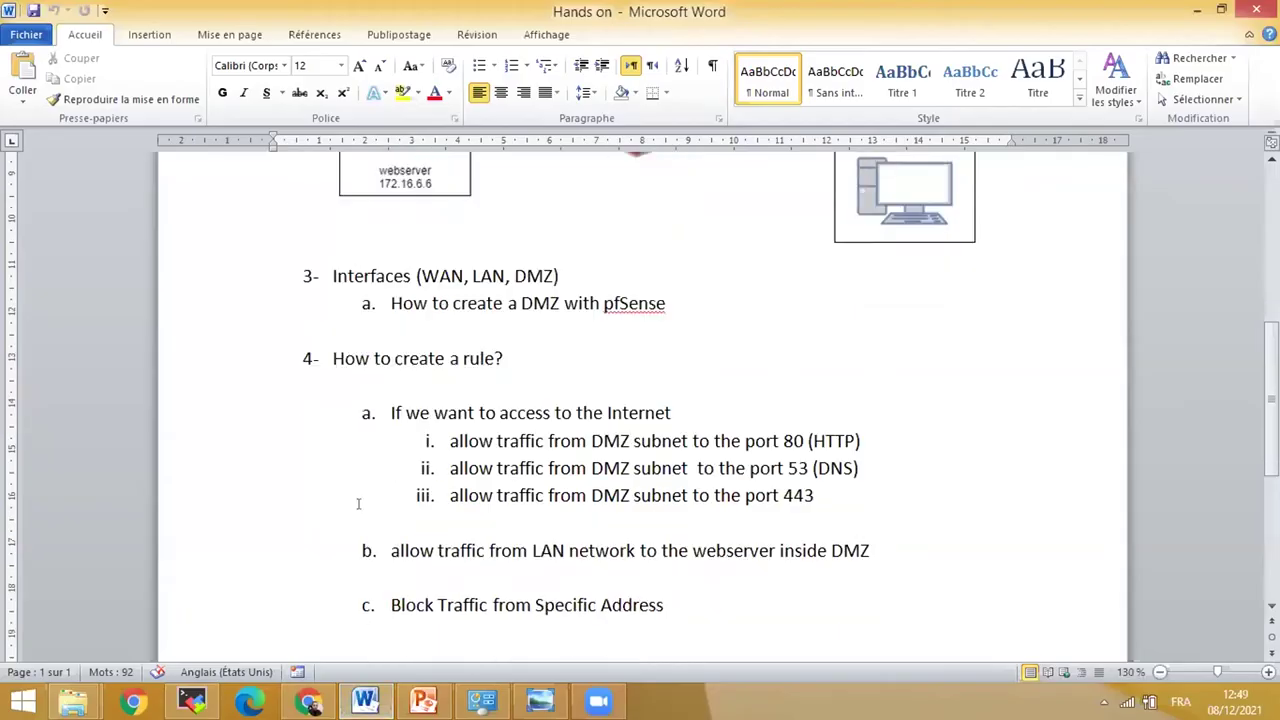
{"action": "scroll", "coordinate": [365, 498], "scroll_direction": "down", "scroll_amount": 1}
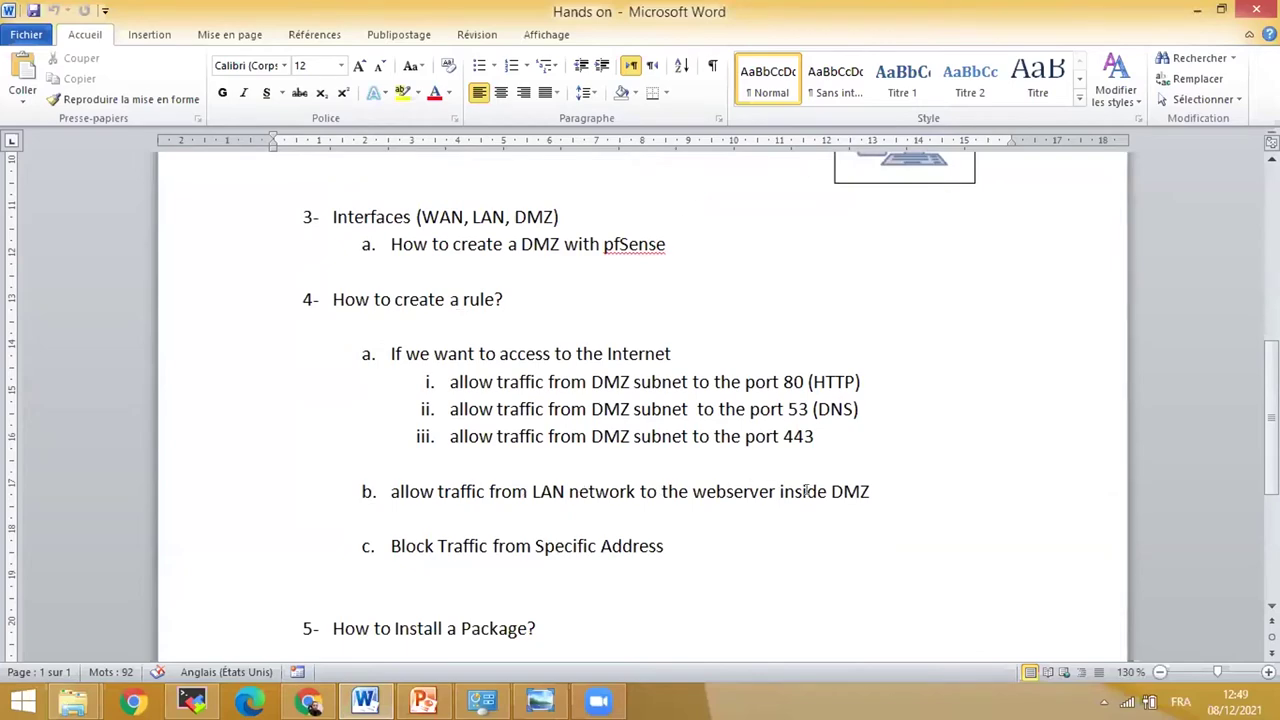
{"action": "left_click", "coordinate": [308, 700]}
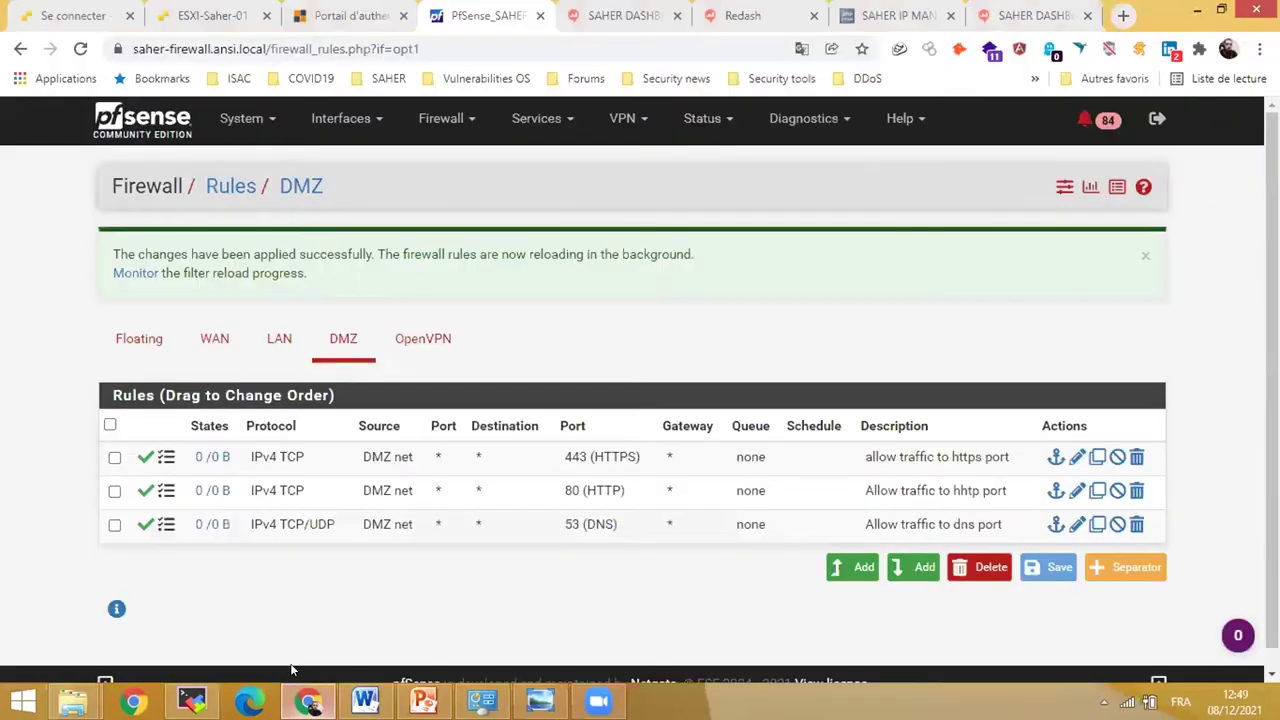
Create and apply an IP host alias 'Webserver_demo' for 172.16.6.6
{"action": "left_click", "coordinate": [350, 122]}
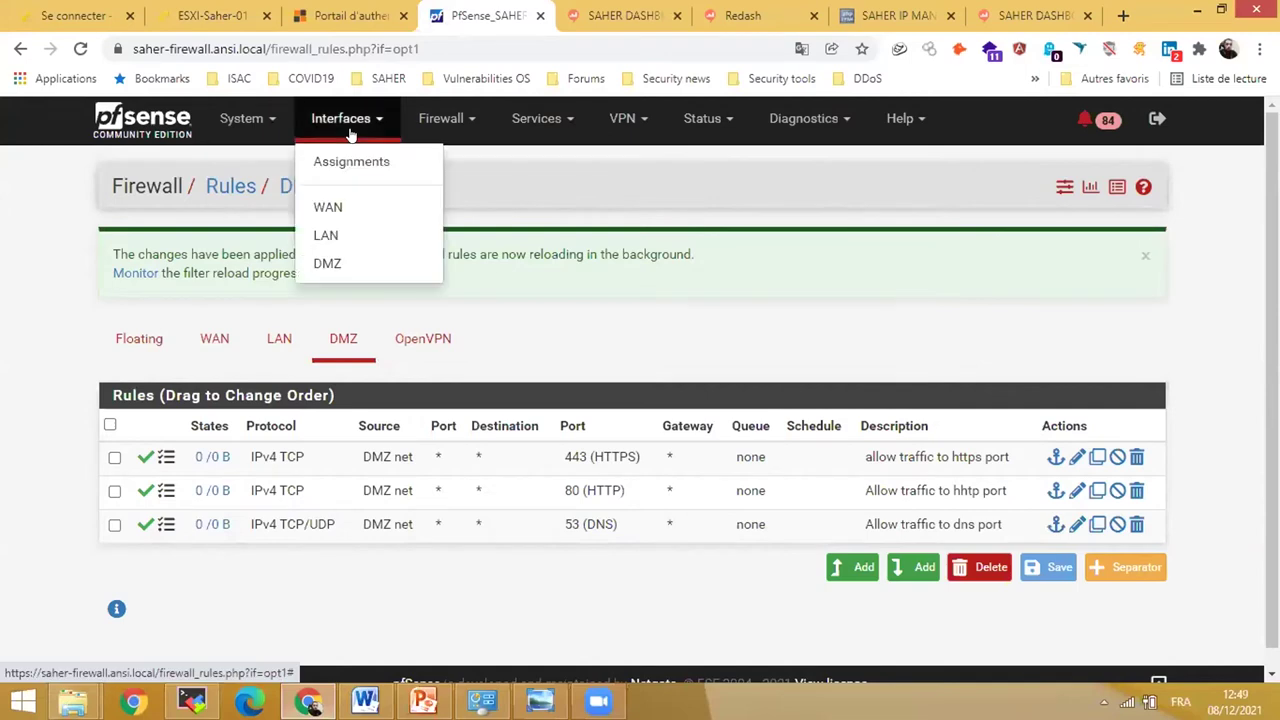
{"action": "left_click", "coordinate": [440, 118]}
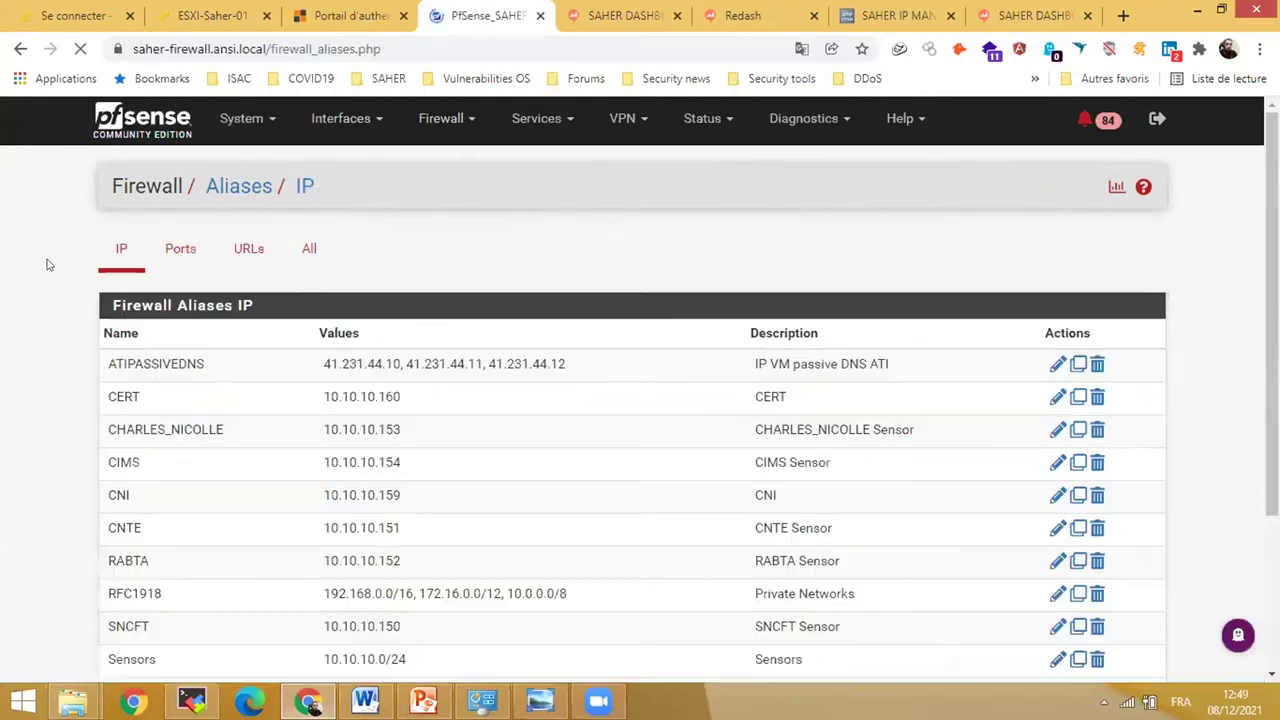
{"action": "scroll", "coordinate": [38, 291], "scroll_direction": "down", "scroll_amount": 1}
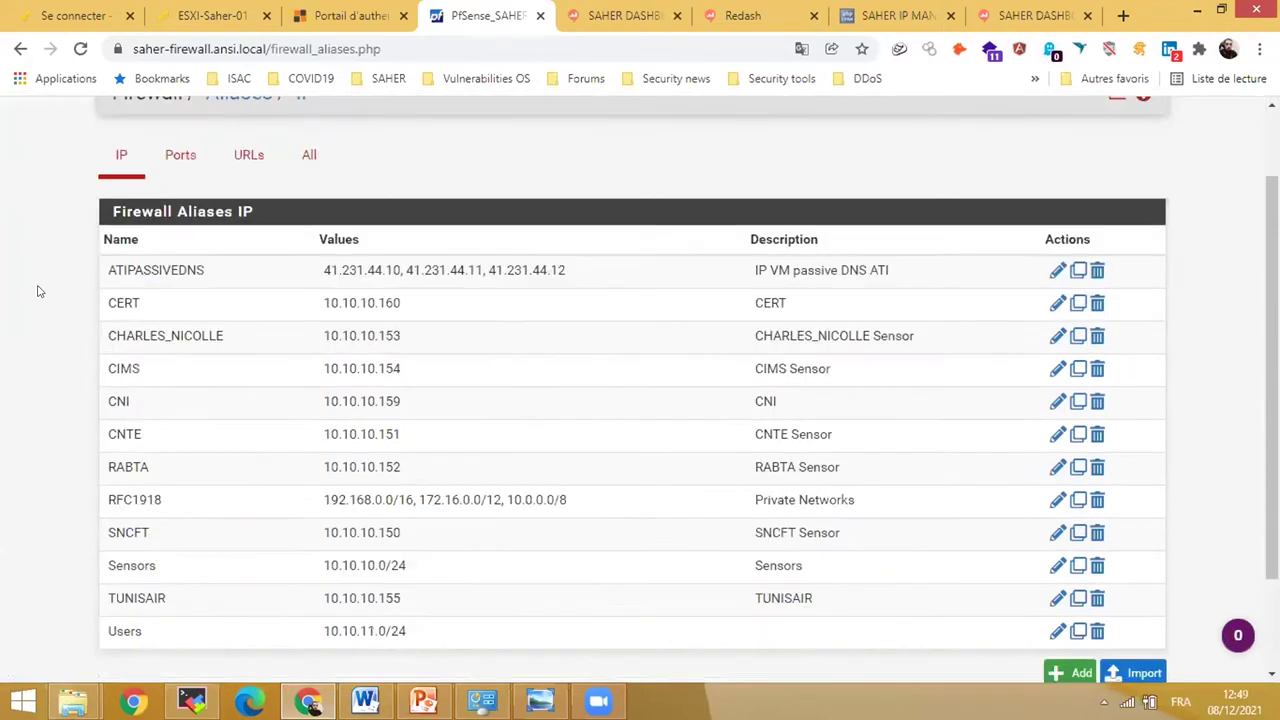
{"action": "scroll", "coordinate": [38, 291], "scroll_direction": "down", "scroll_amount": 1}
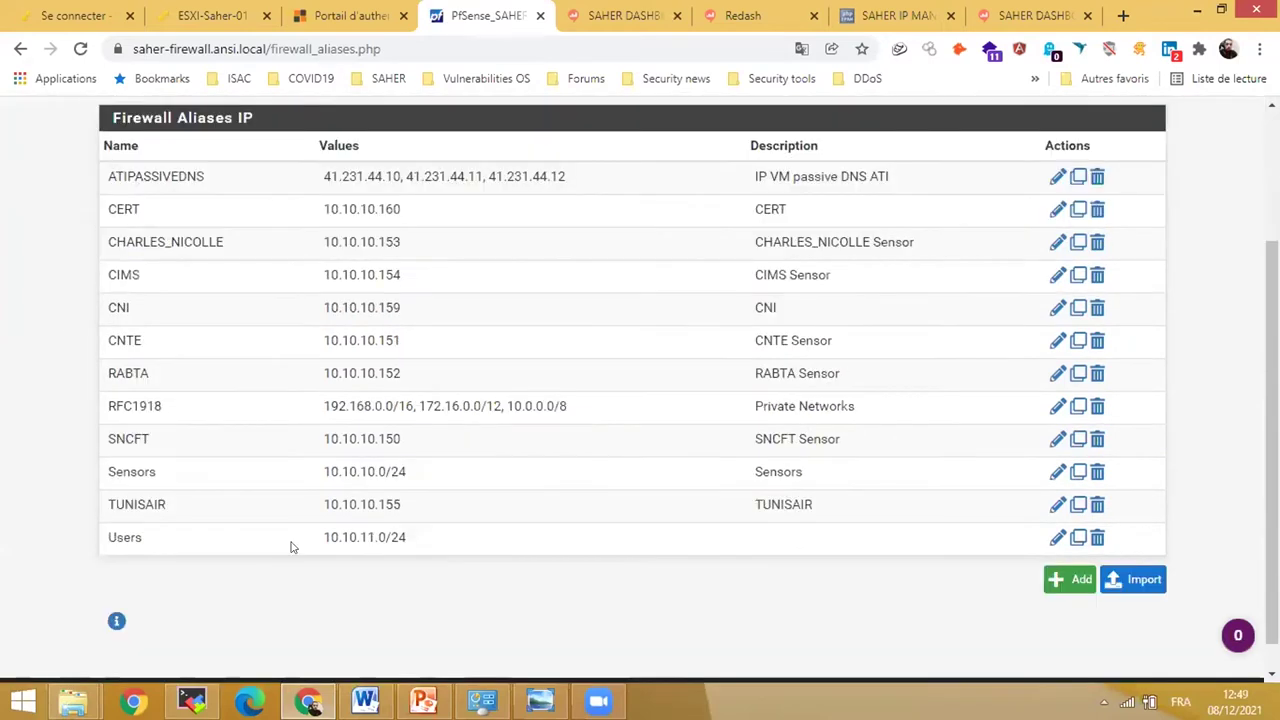
{"action": "left_click", "coordinate": [1062, 580]}
{"action": "left_click", "coordinate": [360, 278]}
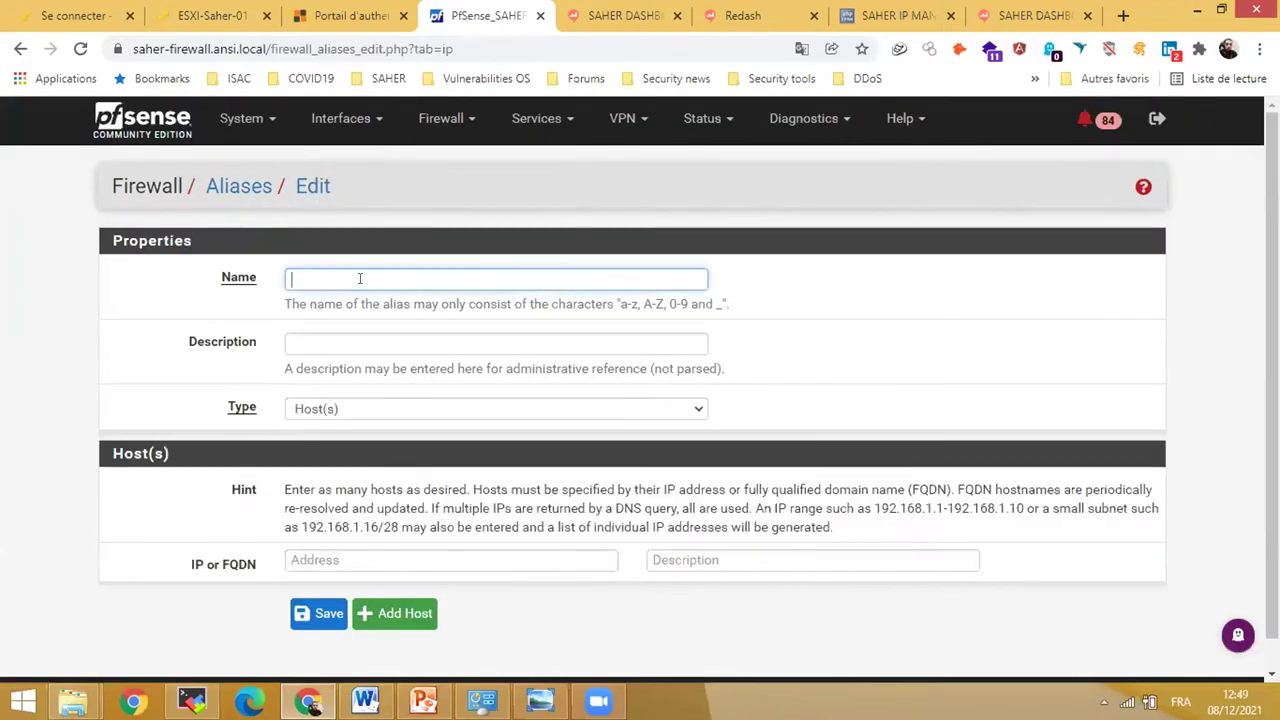
{"action": "type", "text": "Webserver"}
{"action": "left_click", "coordinate": [297, 558]}
{"action": "type", "text": "172.16.6.6"}
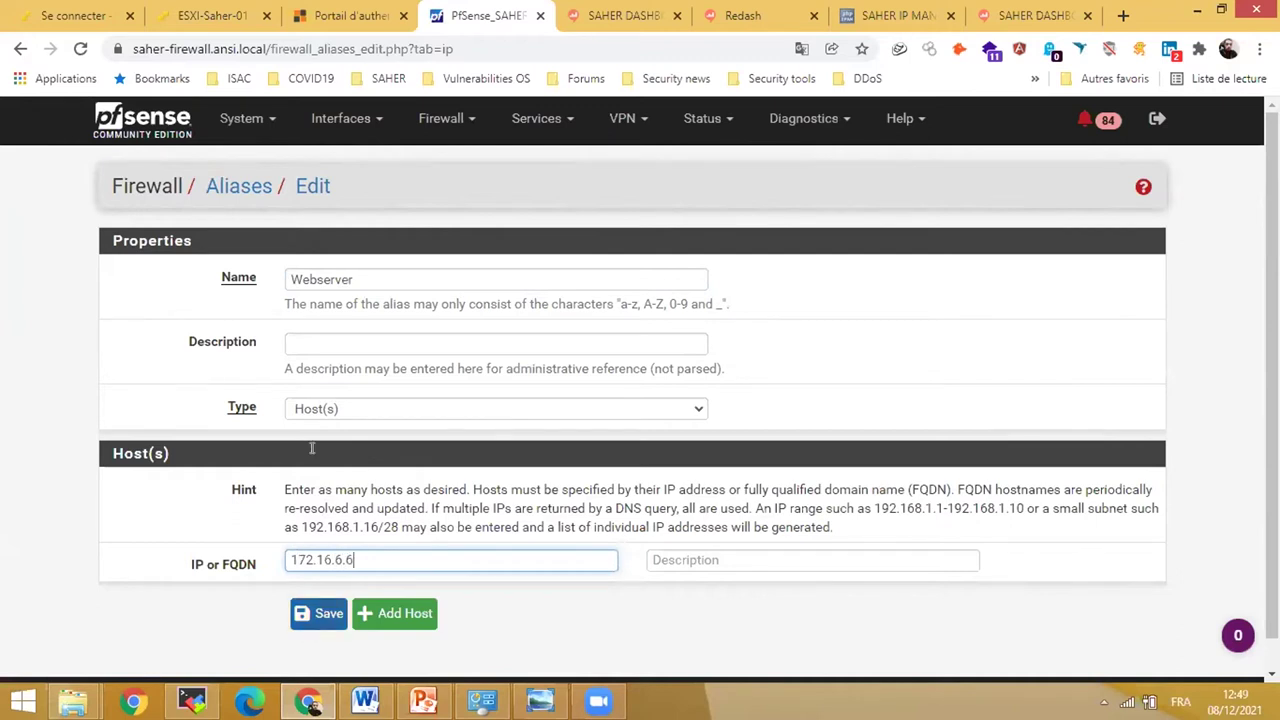
{"action": "left_click", "coordinate": [357, 271]}
{"action": "type", "text": "_dem"}
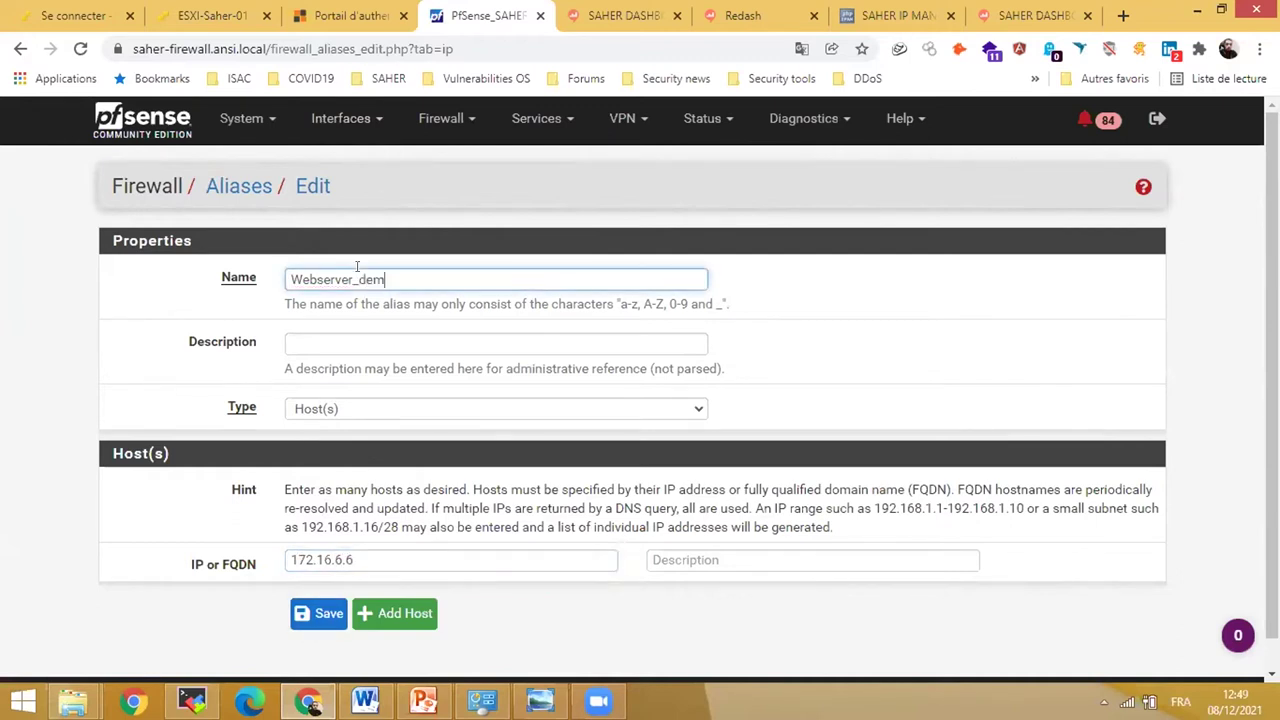
{"action": "type", "text": "o"}
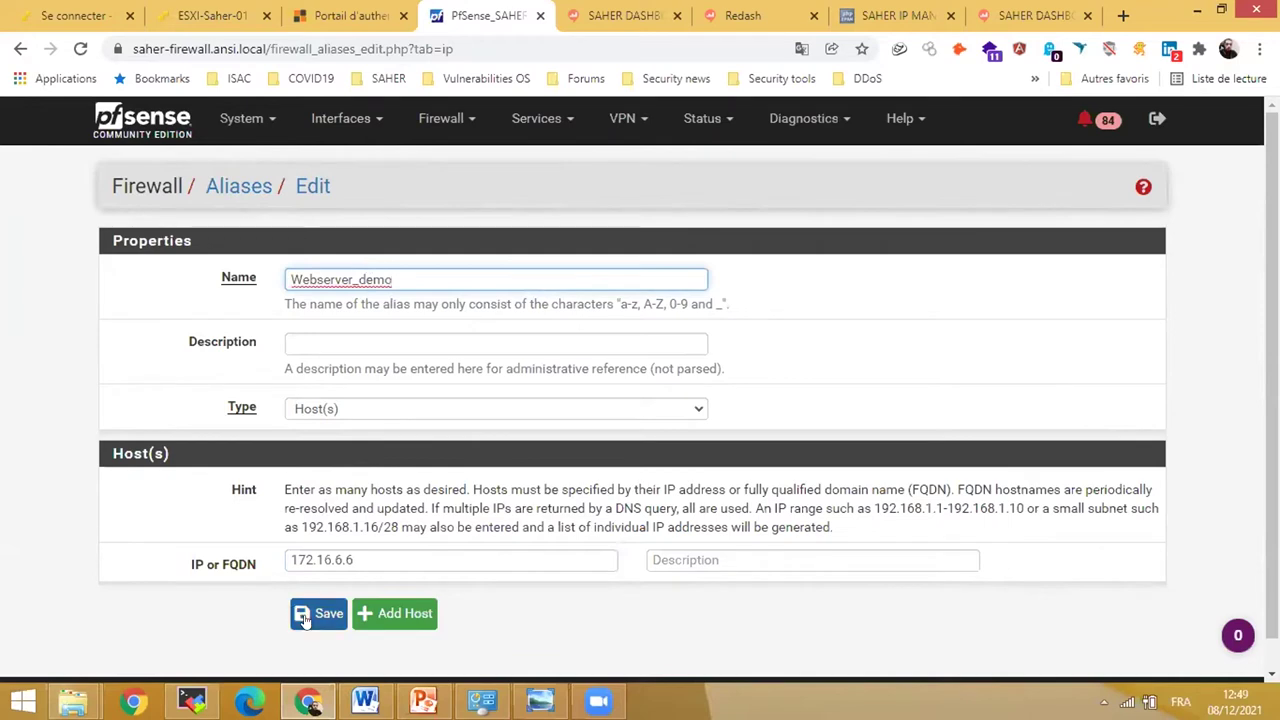
{"action": "left_click", "coordinate": [304, 616]}
{"action": "left_click", "coordinate": [445, 119]}
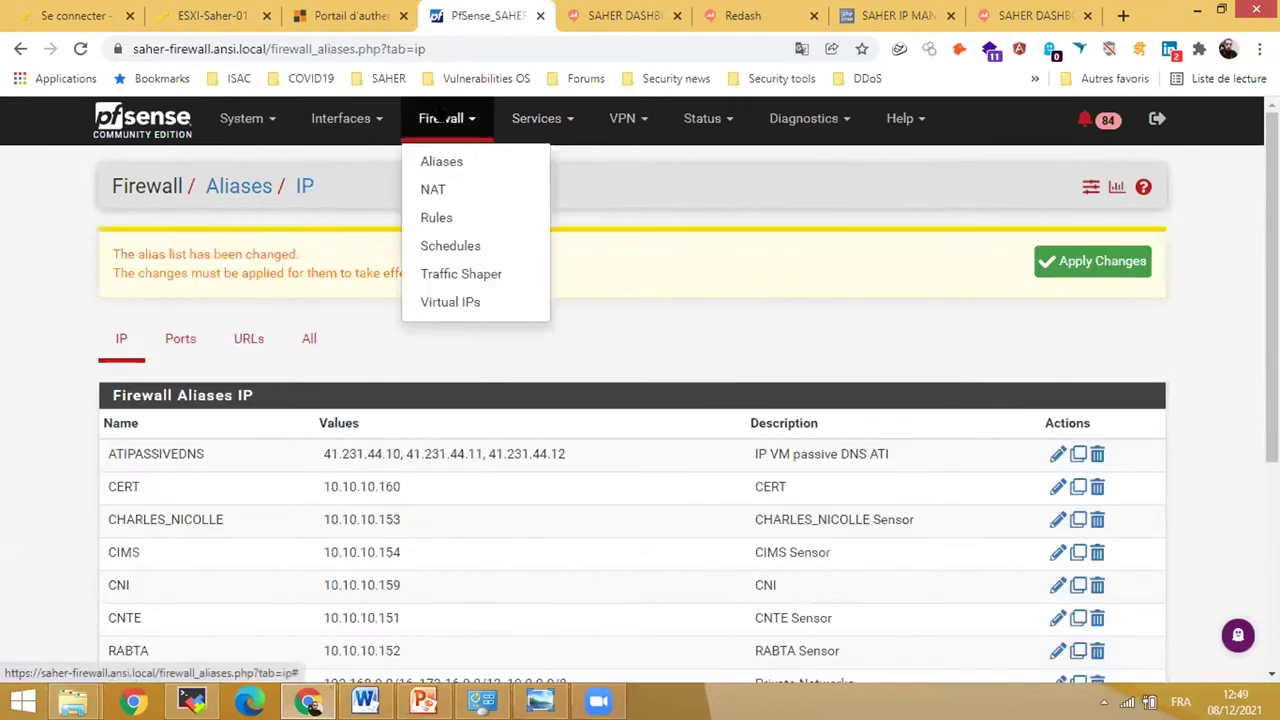
{"action": "left_click", "coordinate": [1090, 270]}
Show the LAN interface's firewall rules
{"action": "left_click", "coordinate": [414, 124]}
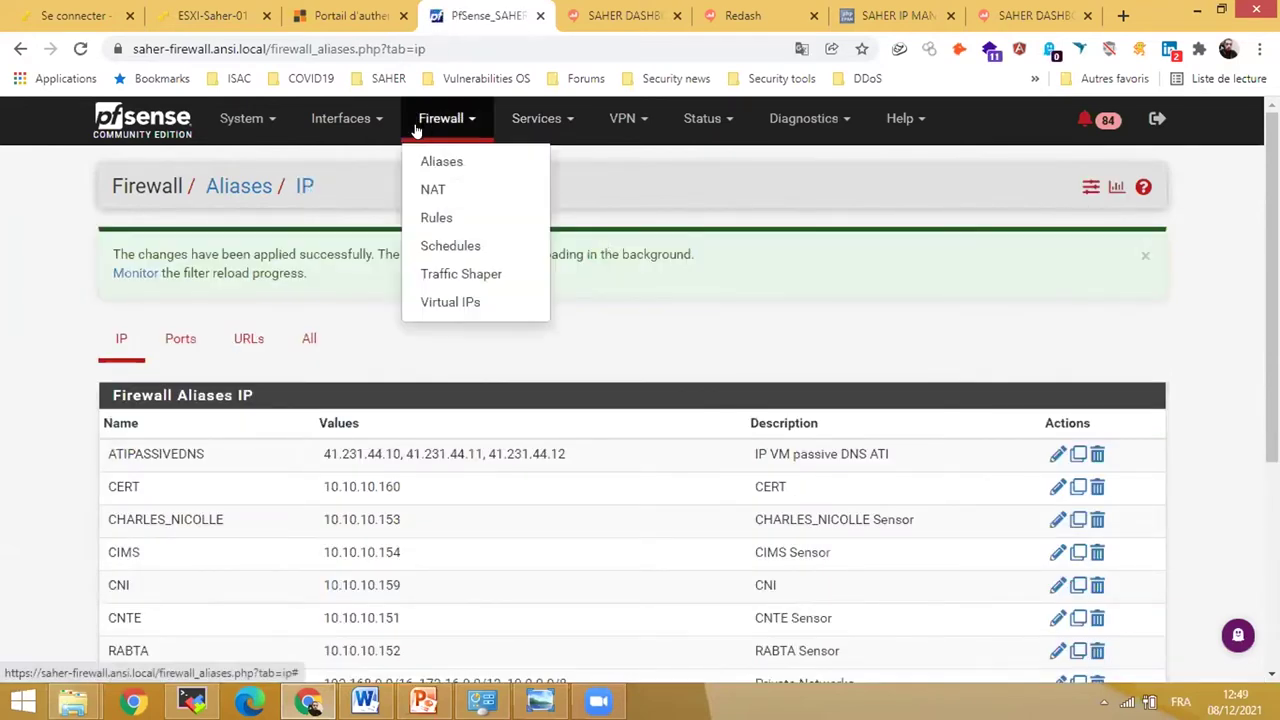
{"action": "left_click", "coordinate": [452, 218]}
{"action": "left_click", "coordinate": [270, 252]}
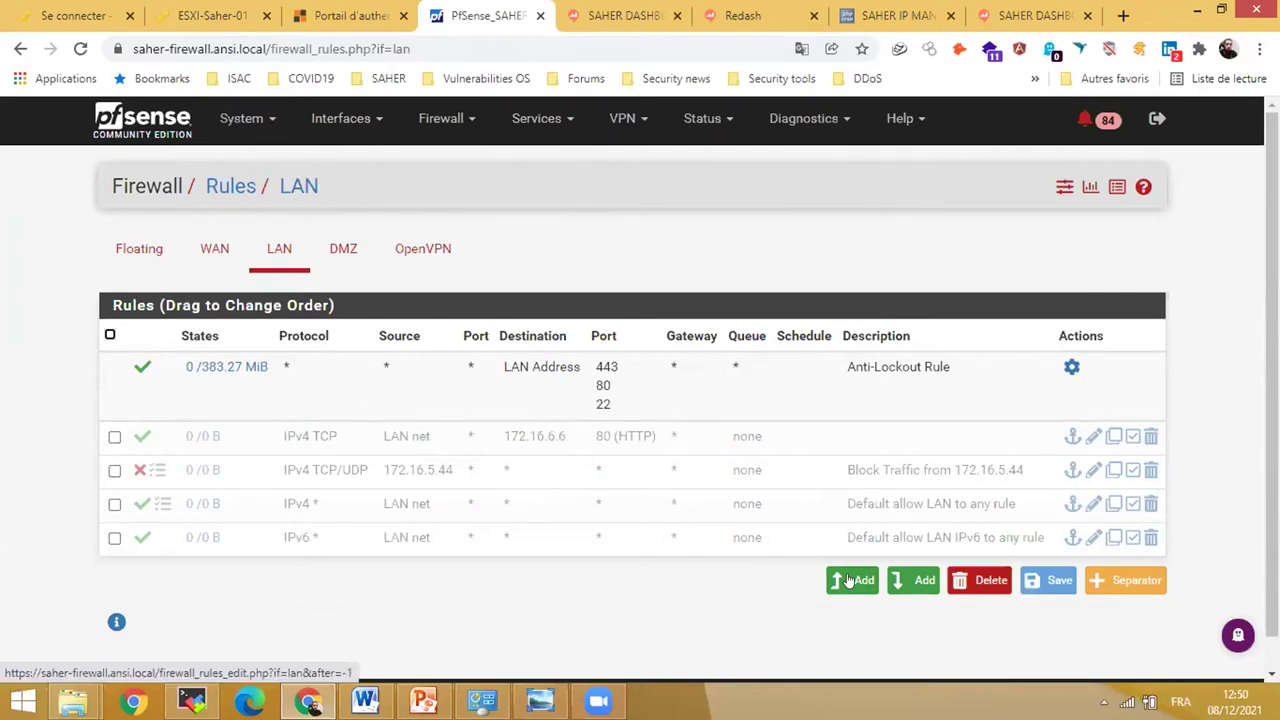
Start a new LAN rule from LAN net to the single host alias Webserver_demo
{"action": "left_click", "coordinate": [864, 581]}
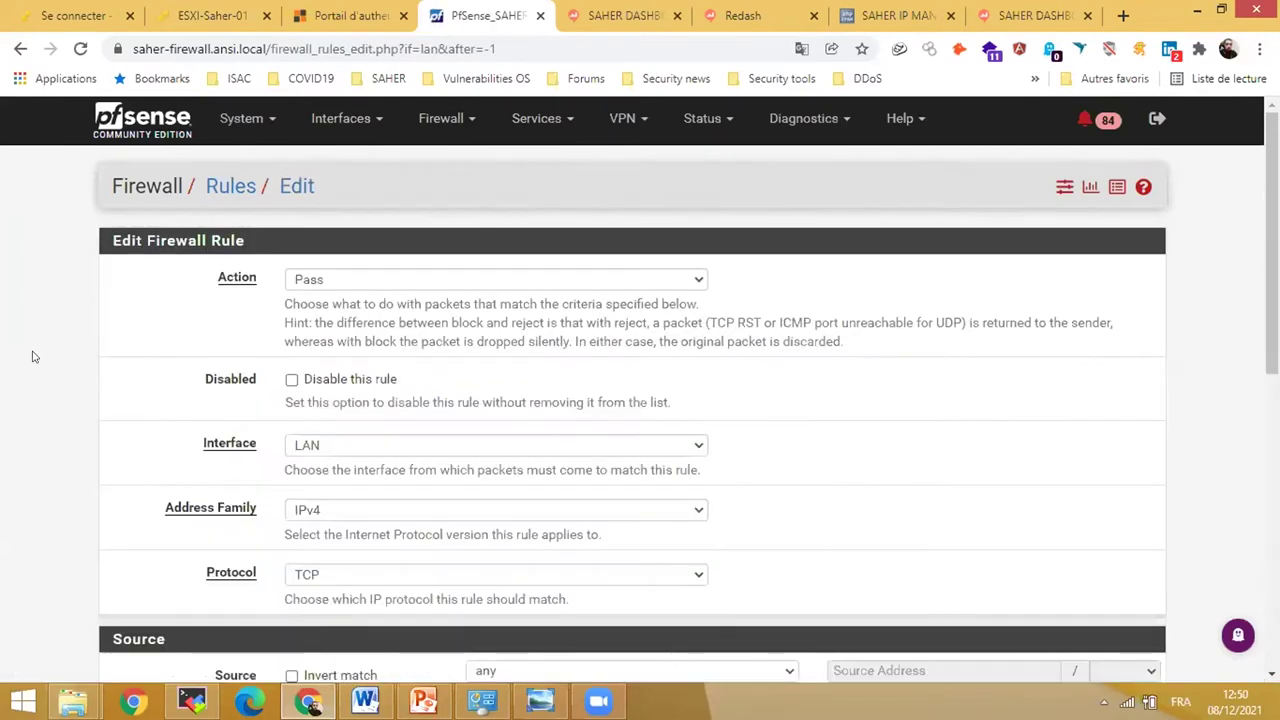
{"action": "scroll", "coordinate": [32, 356], "scroll_direction": "down", "scroll_amount": 1}
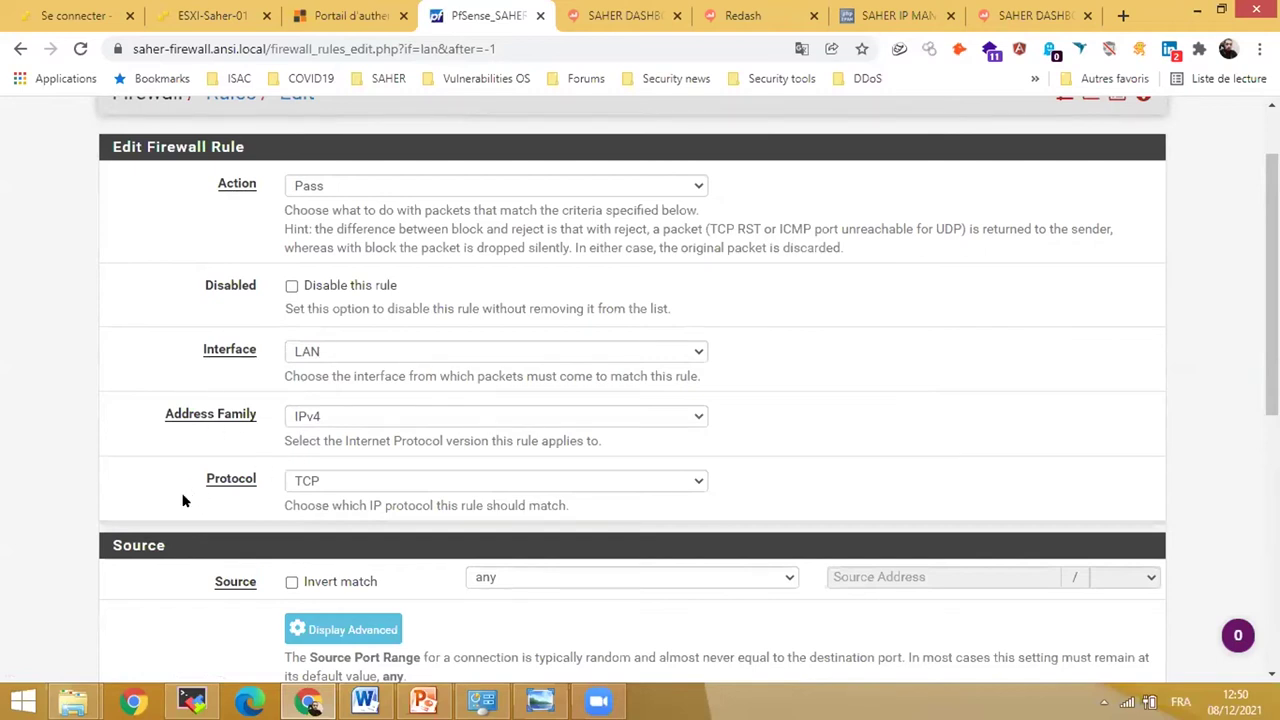
{"action": "scroll", "coordinate": [183, 500], "scroll_direction": "down", "scroll_amount": 1}
{"action": "left_click", "coordinate": [533, 482]}
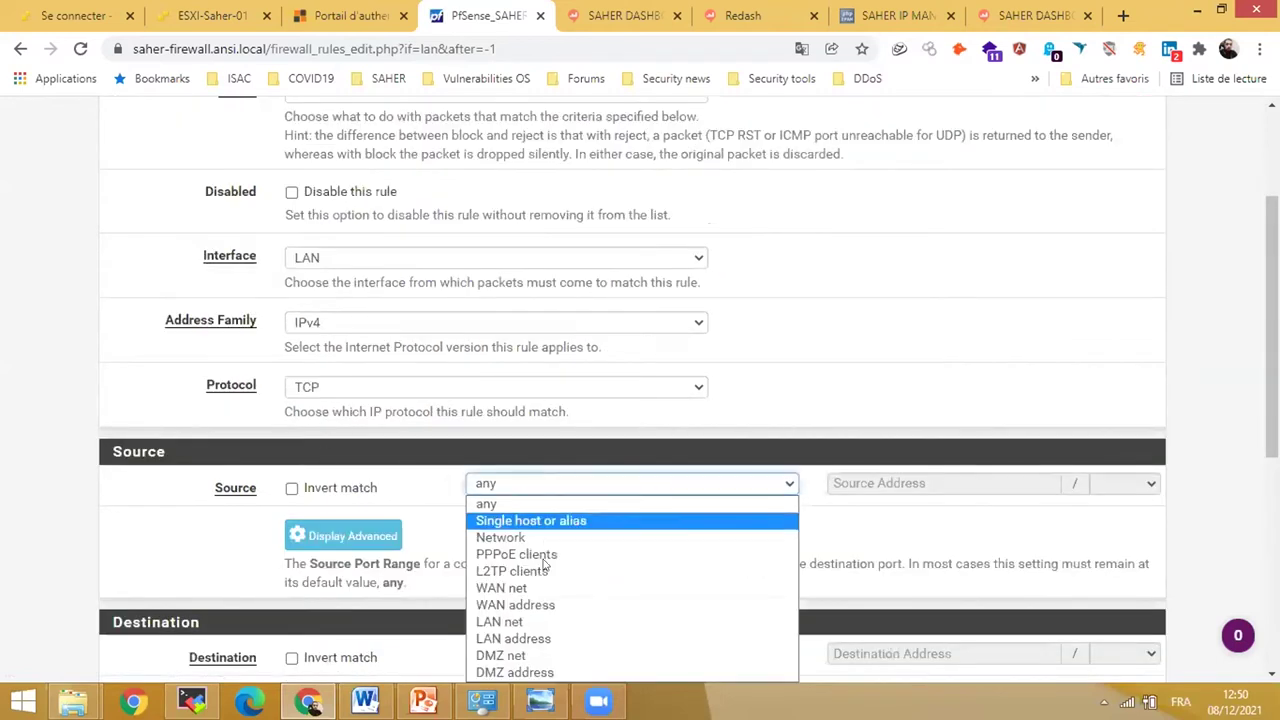
{"action": "left_click", "coordinate": [519, 620]}
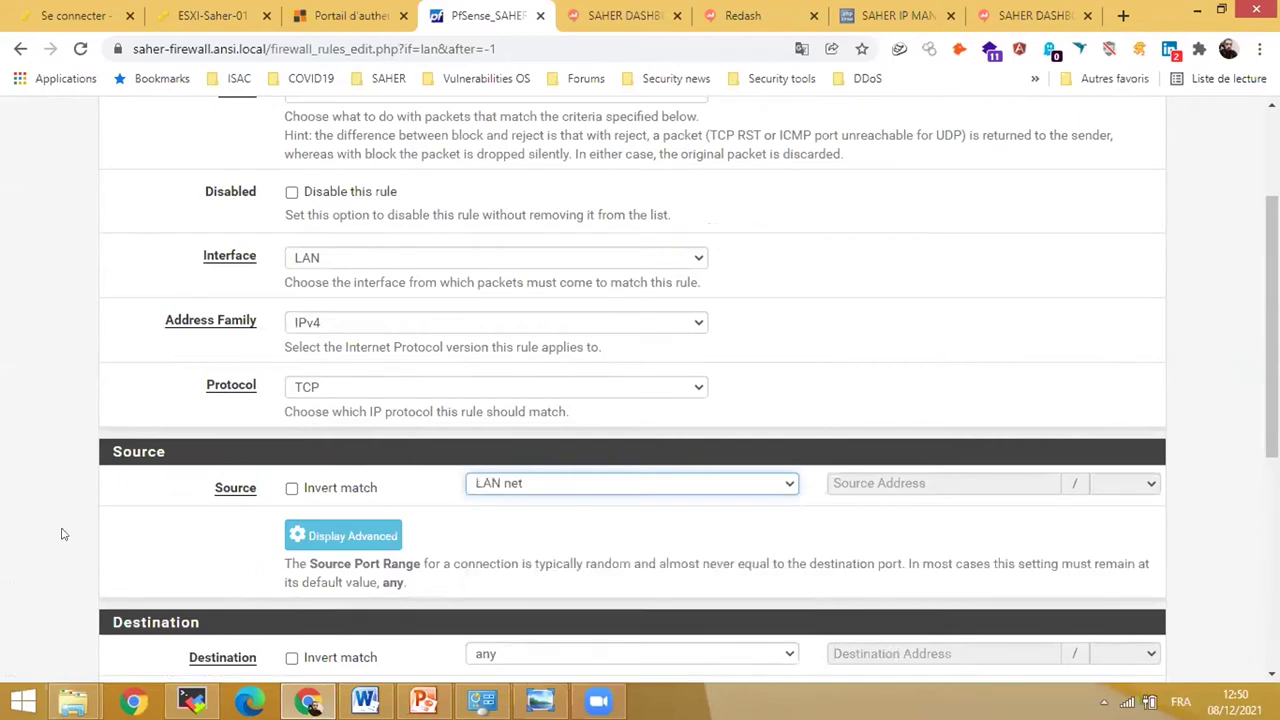
{"action": "scroll", "coordinate": [137, 473], "scroll_direction": "down", "scroll_amount": 2}
{"action": "left_click", "coordinate": [535, 465]}
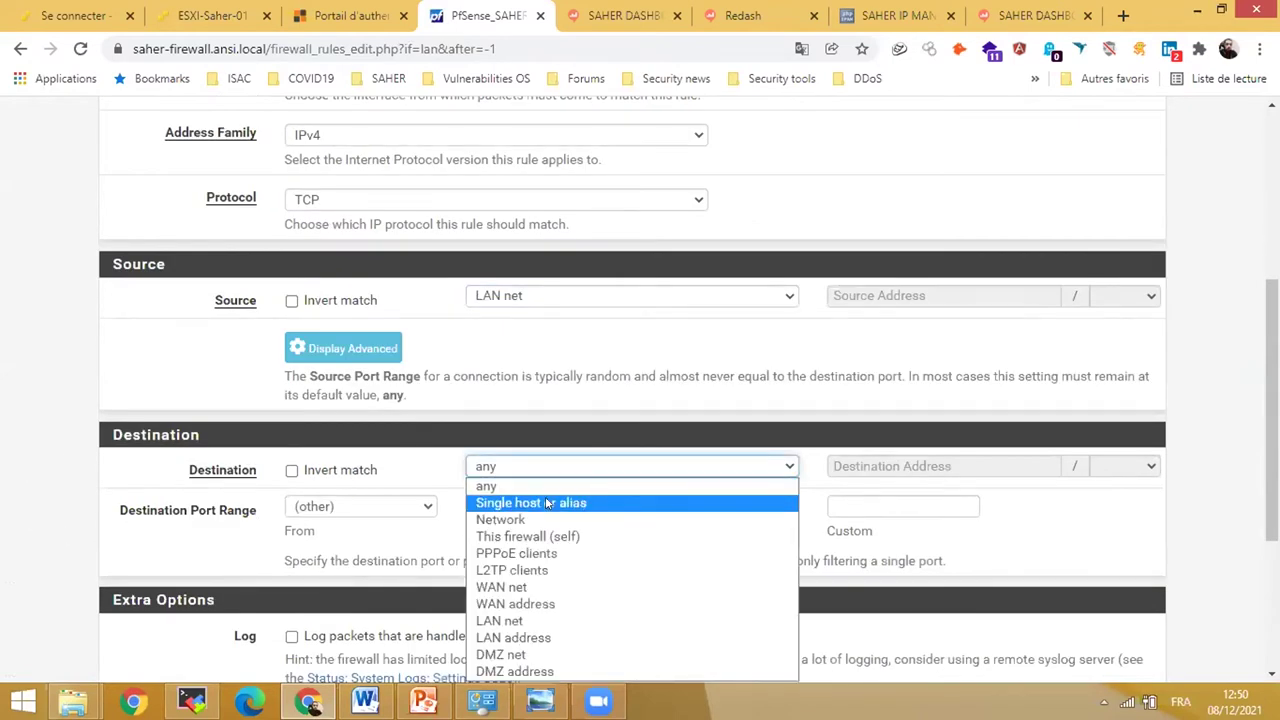
{"action": "left_click", "coordinate": [546, 503]}
{"action": "left_click", "coordinate": [851, 462]}
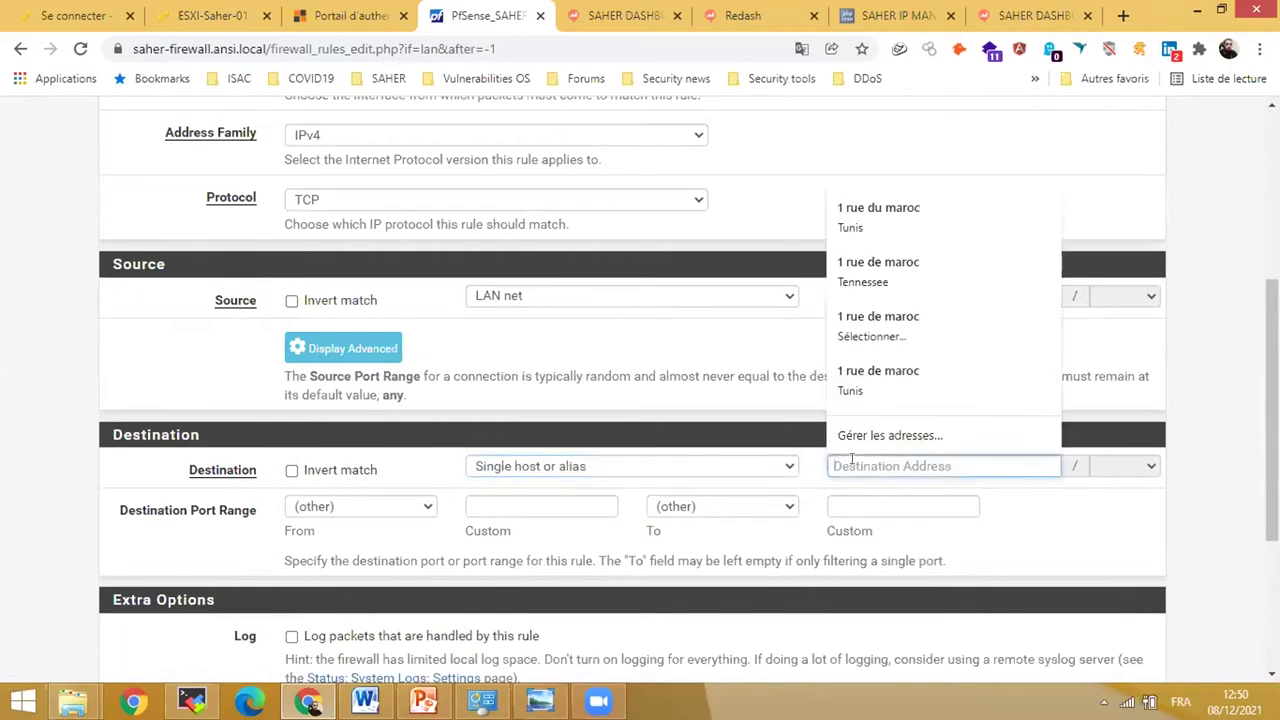
{"action": "type", "text": "web"}
{"action": "key", "text": "Down"}
{"action": "key", "text": "Return"}
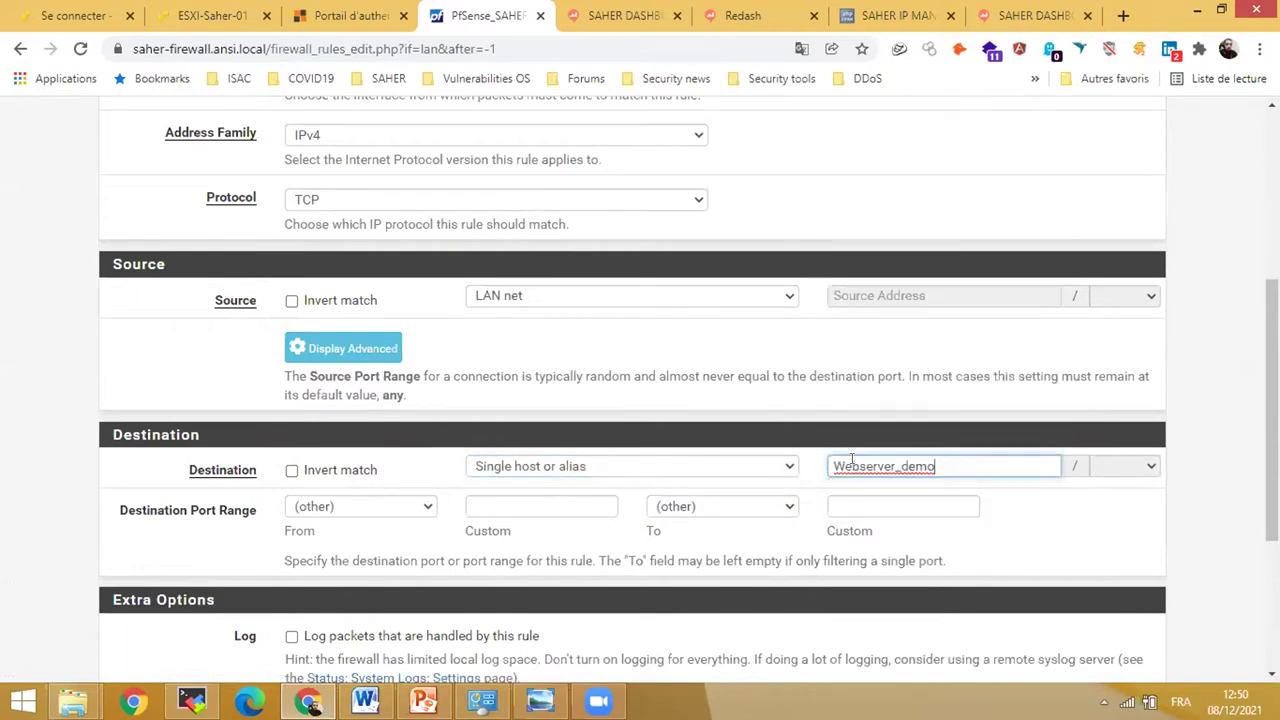
Set the destination port to HTTP (80), save the rule and apply the changes
{"action": "left_click", "coordinate": [400, 505]}
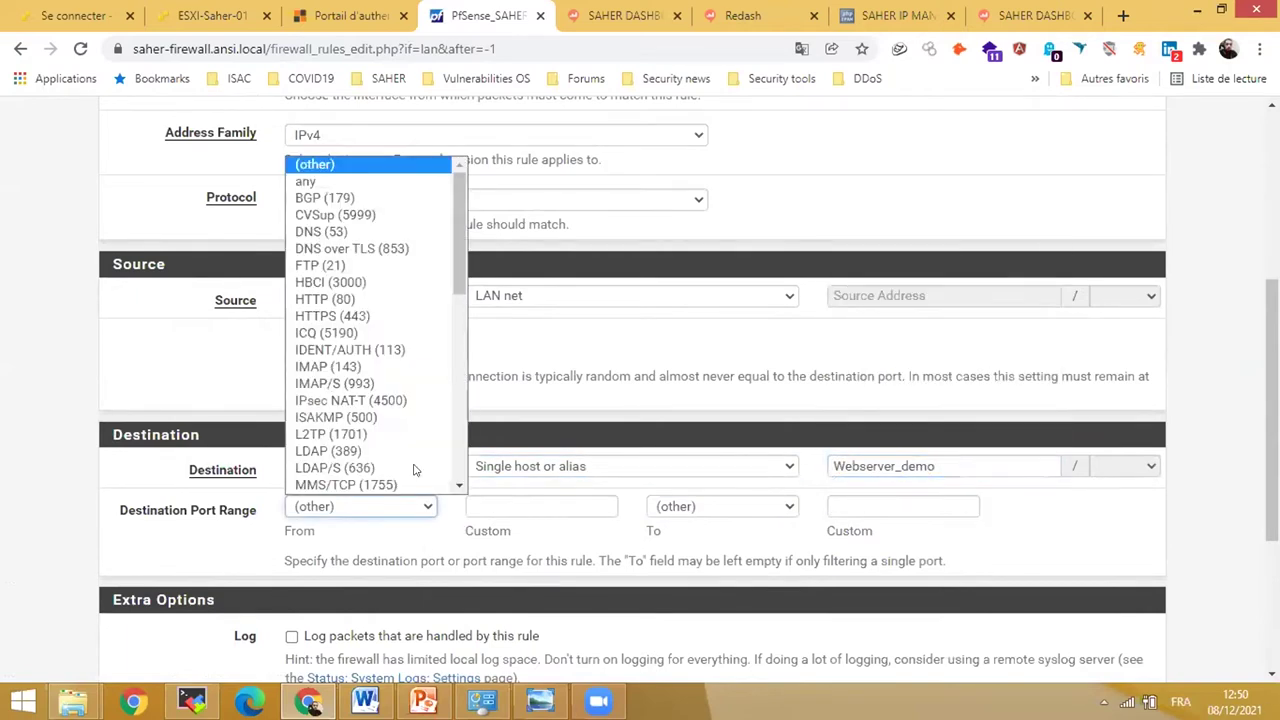
{"action": "scroll", "coordinate": [395, 281], "scroll_direction": "down", "scroll_amount": 1}
{"action": "left_click", "coordinate": [330, 248]}
{"action": "scroll", "coordinate": [5, 388], "scroll_direction": "down", "scroll_amount": 3}
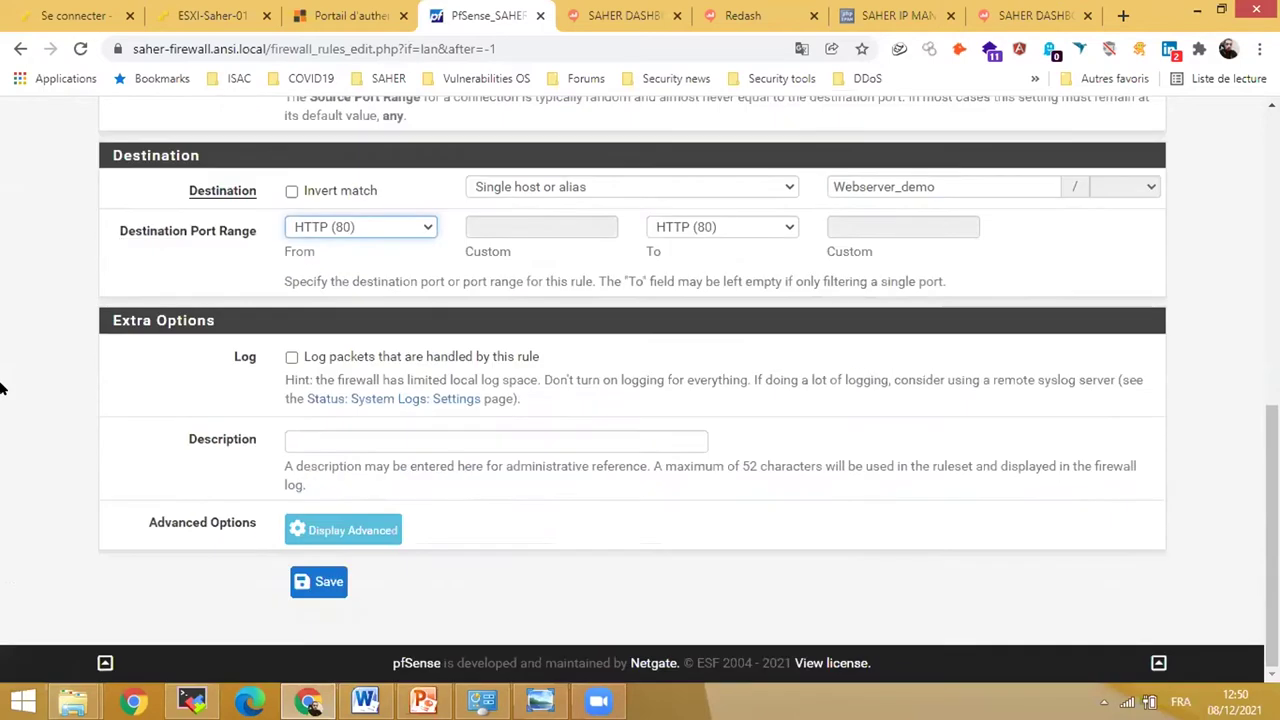
{"action": "left_click", "coordinate": [326, 583]}
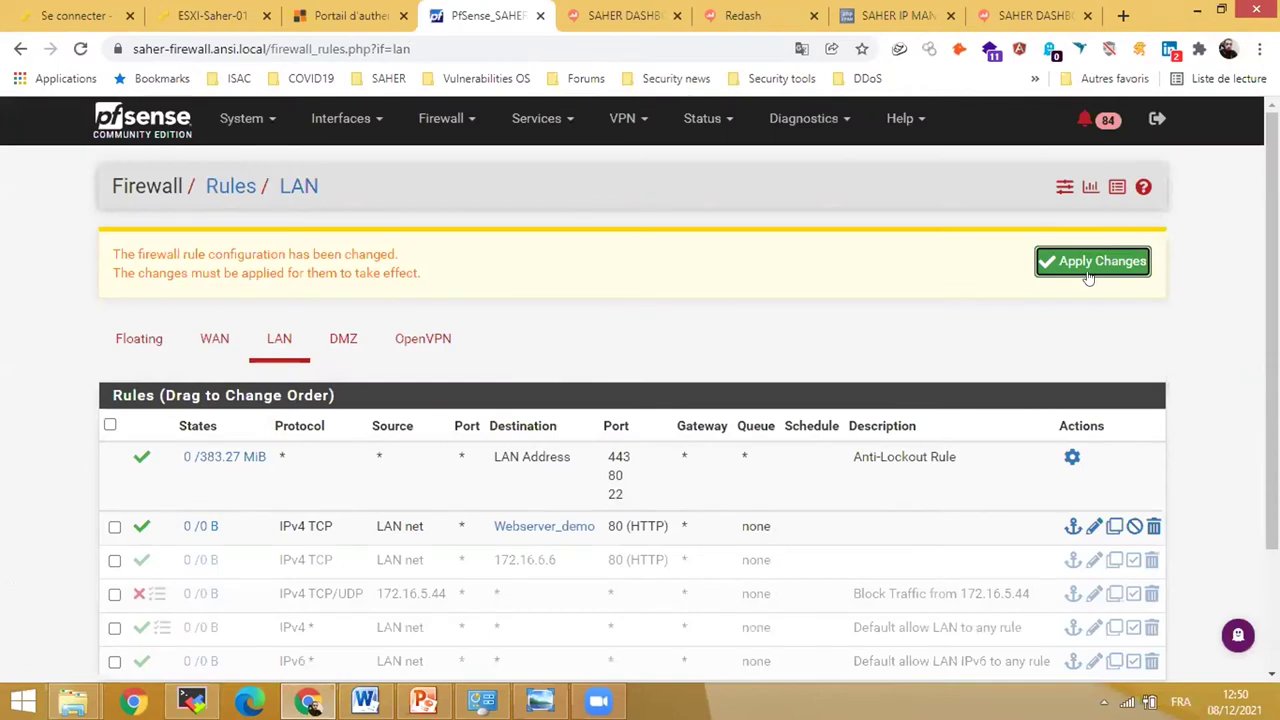
{"action": "left_click", "coordinate": [1088, 271]}
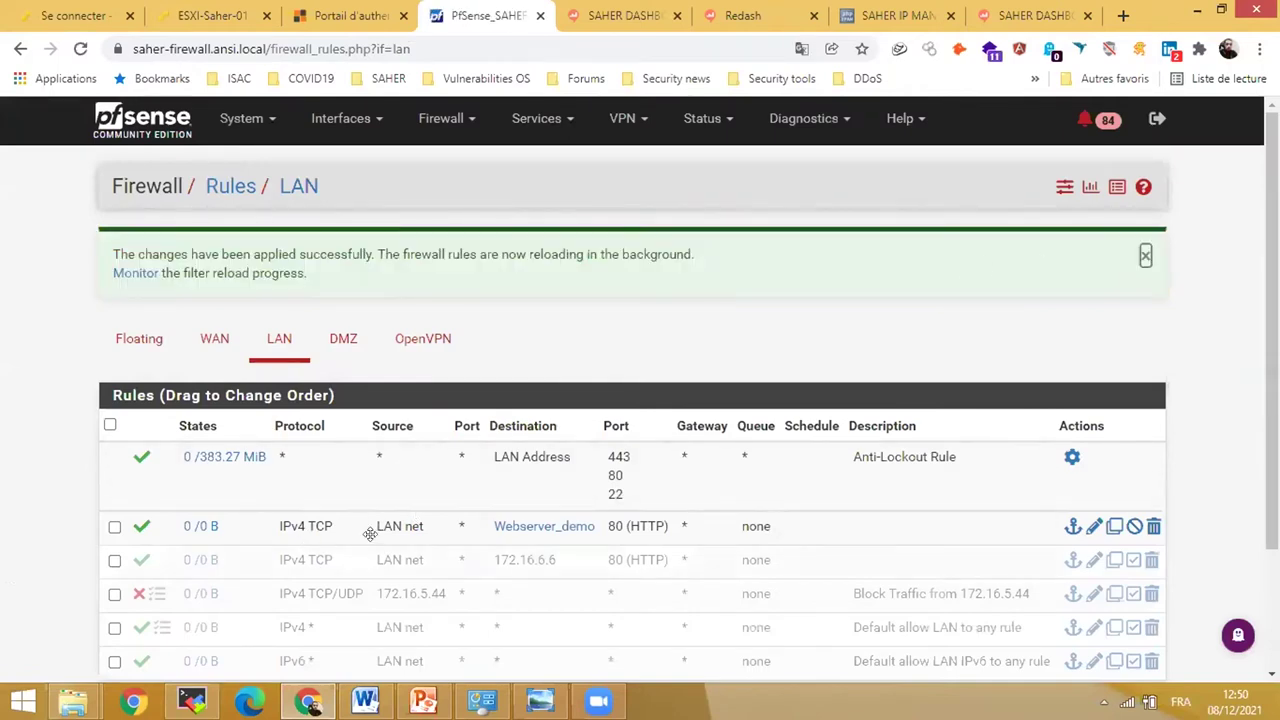
{"action": "scroll", "coordinate": [789, 524], "scroll_direction": "down", "scroll_amount": 1}
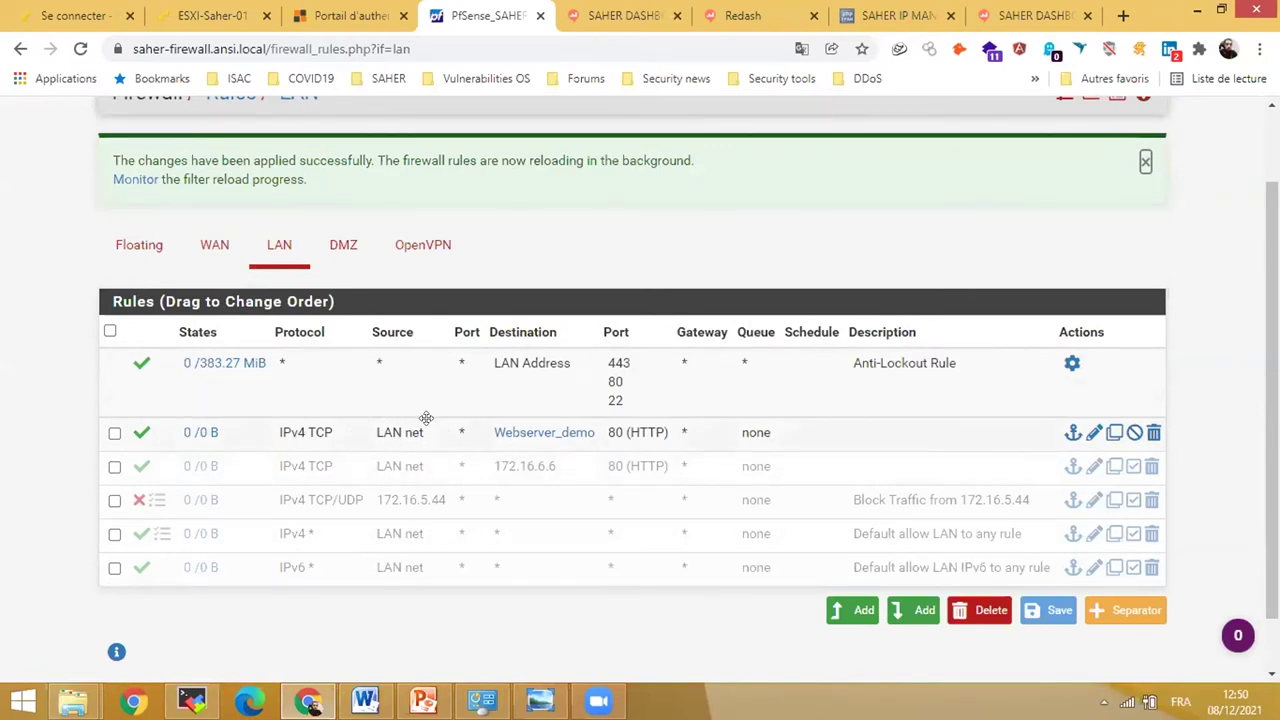
{"action": "mouse_move", "coordinate": [545, 432]}
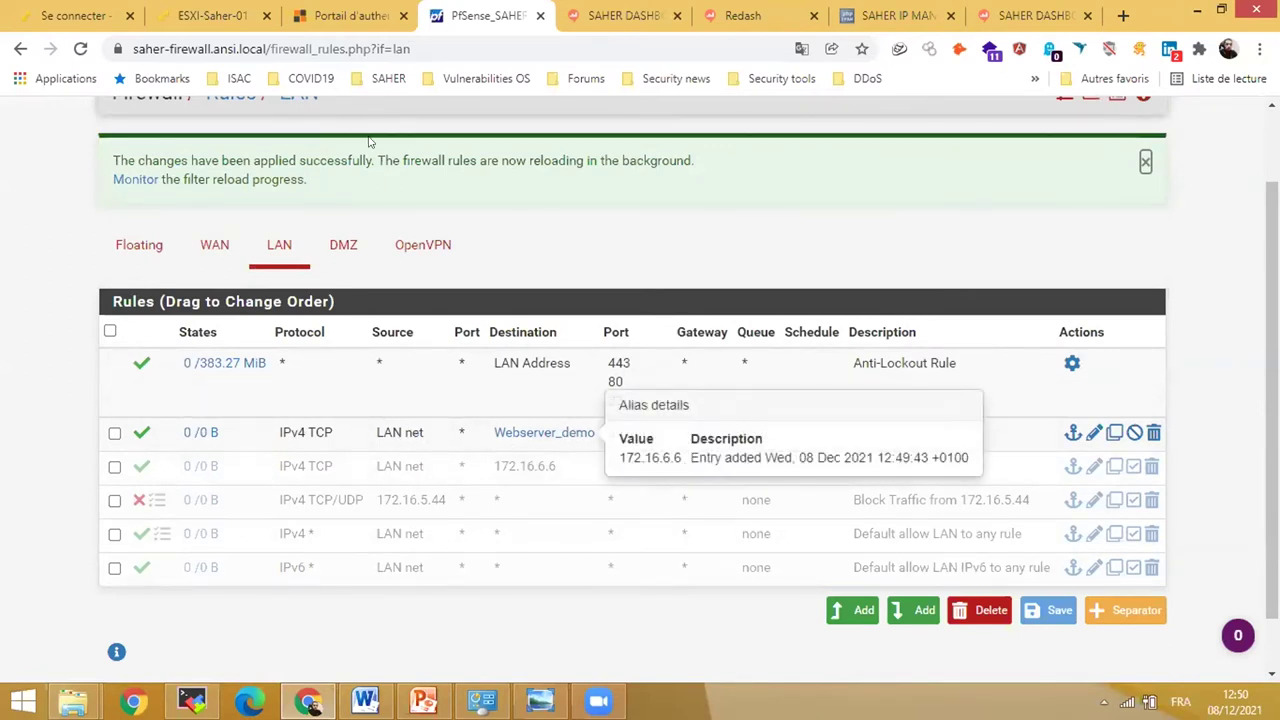
Sign in to the ESXi host client at 172.16.5.11 as root with the account password
{"action": "left_click", "coordinate": [231, 12]}
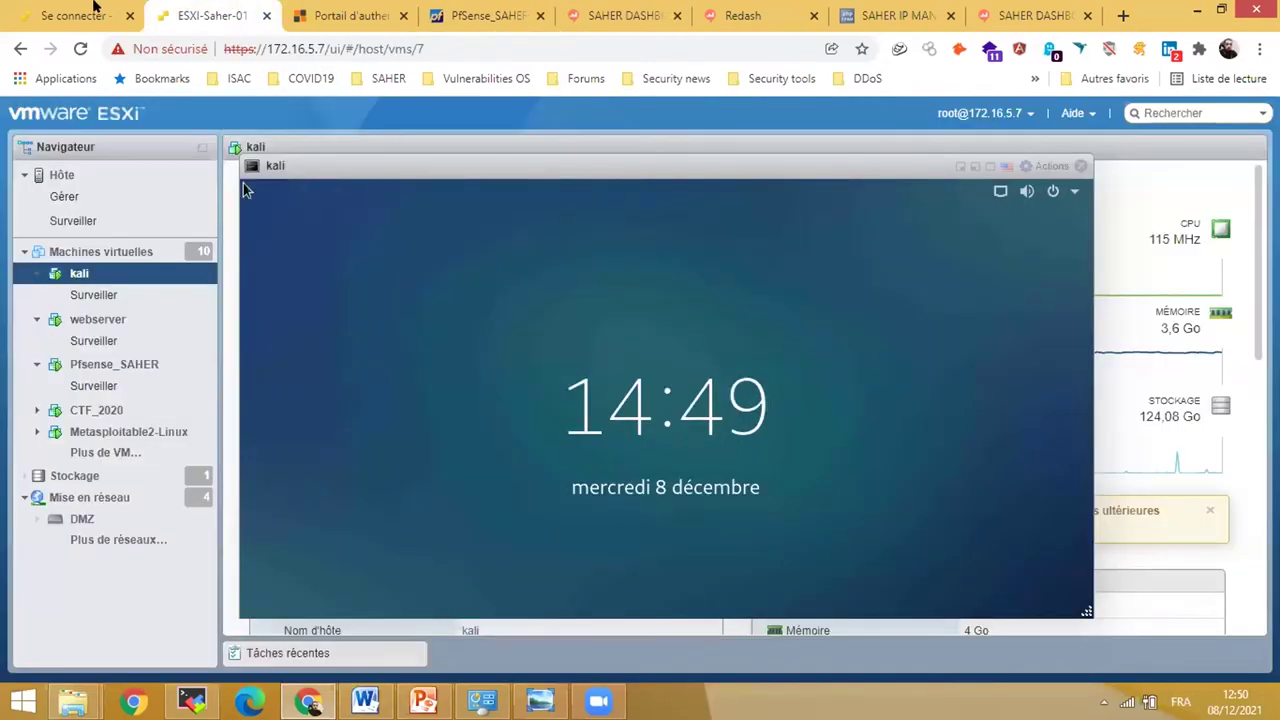
{"action": "left_click", "coordinate": [97, 12]}
{"action": "left_click", "coordinate": [178, 415]}
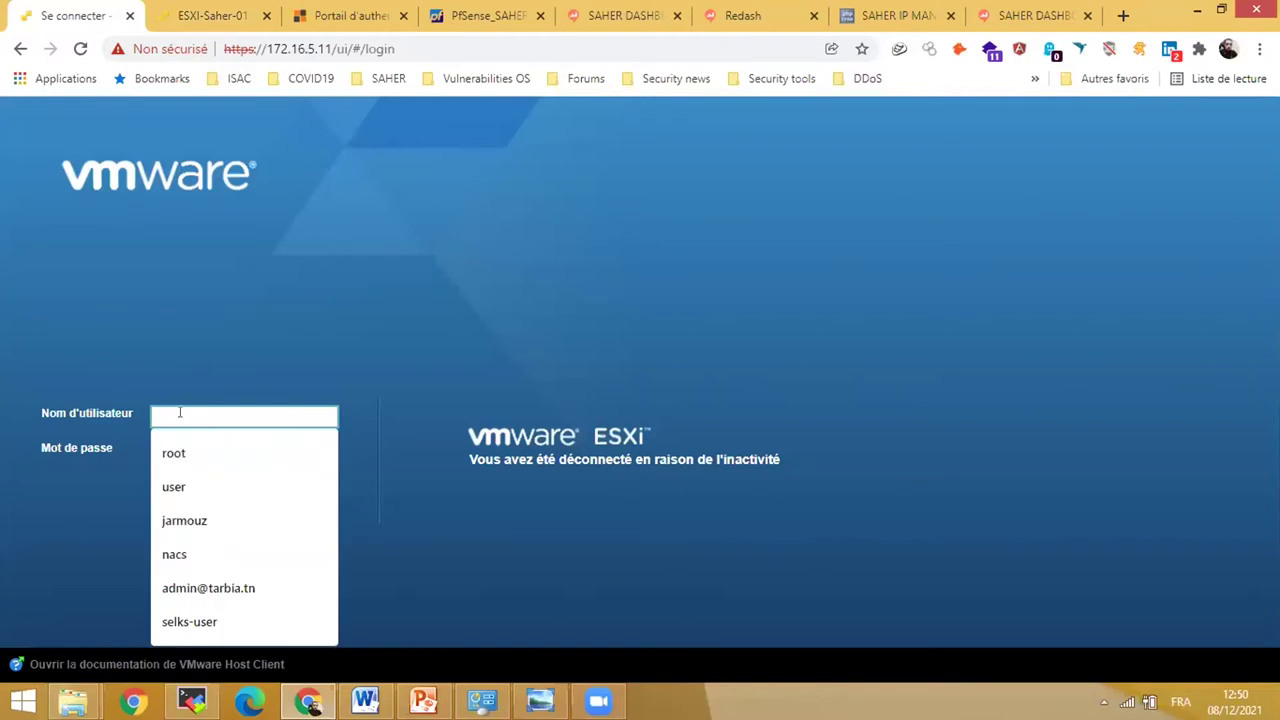
{"action": "type", "text": "root"}
{"action": "key", "text": "Tab"}
{"action": "type", "text": "•"}
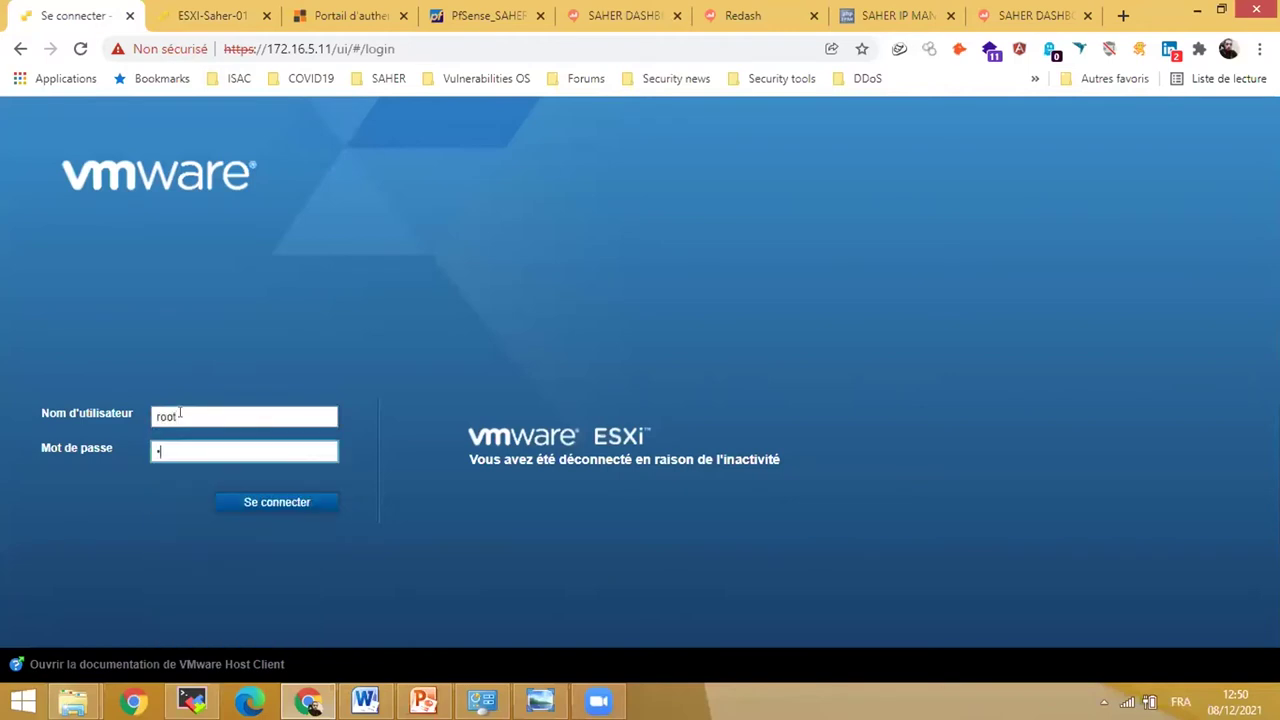
{"action": "type", "text": "••••••"}
{"action": "key", "text": "Return"}
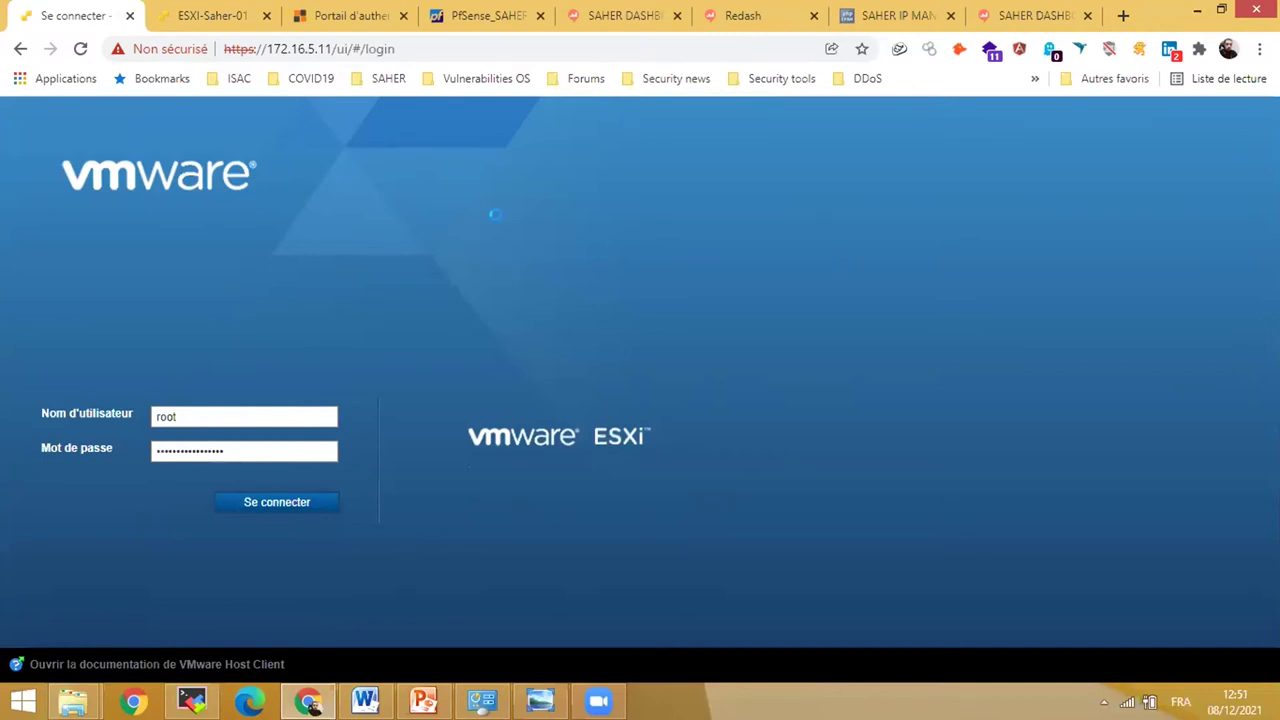
{"action": "left_click", "coordinate": [289, 500]}
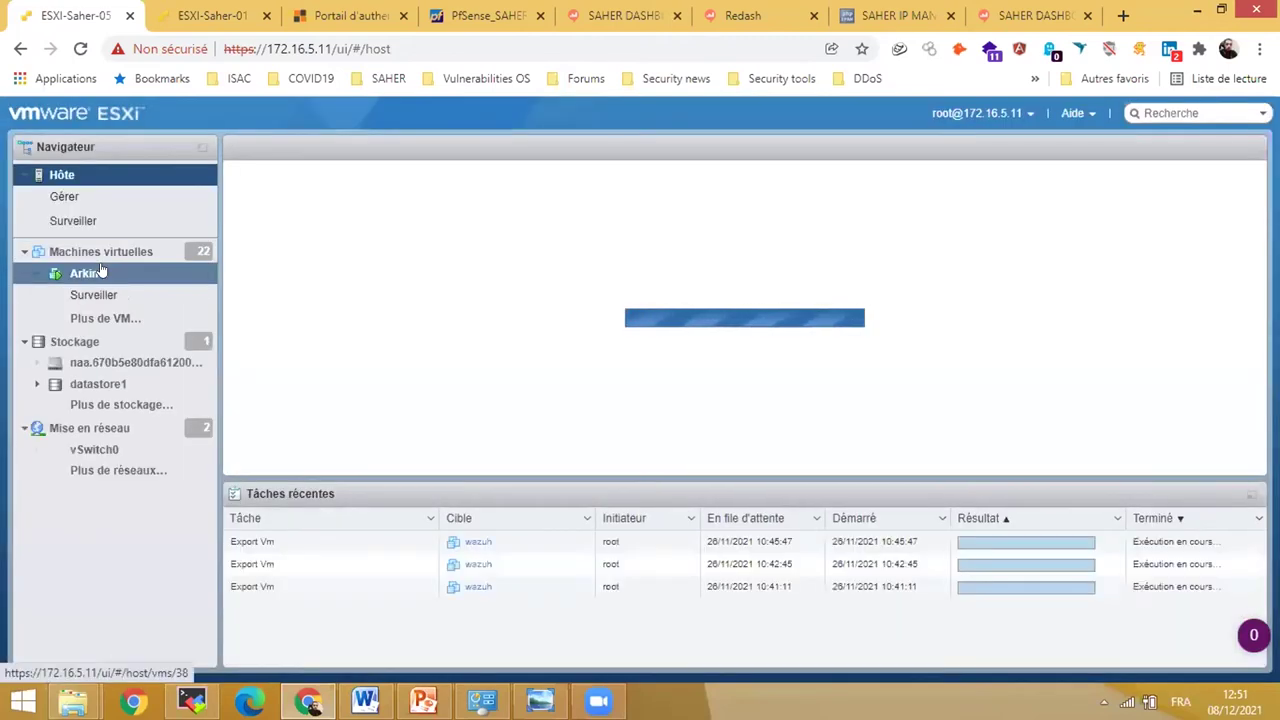
Open the Arkime VM console in ESXi and log in with the account password
{"action": "left_click", "coordinate": [101, 272]}
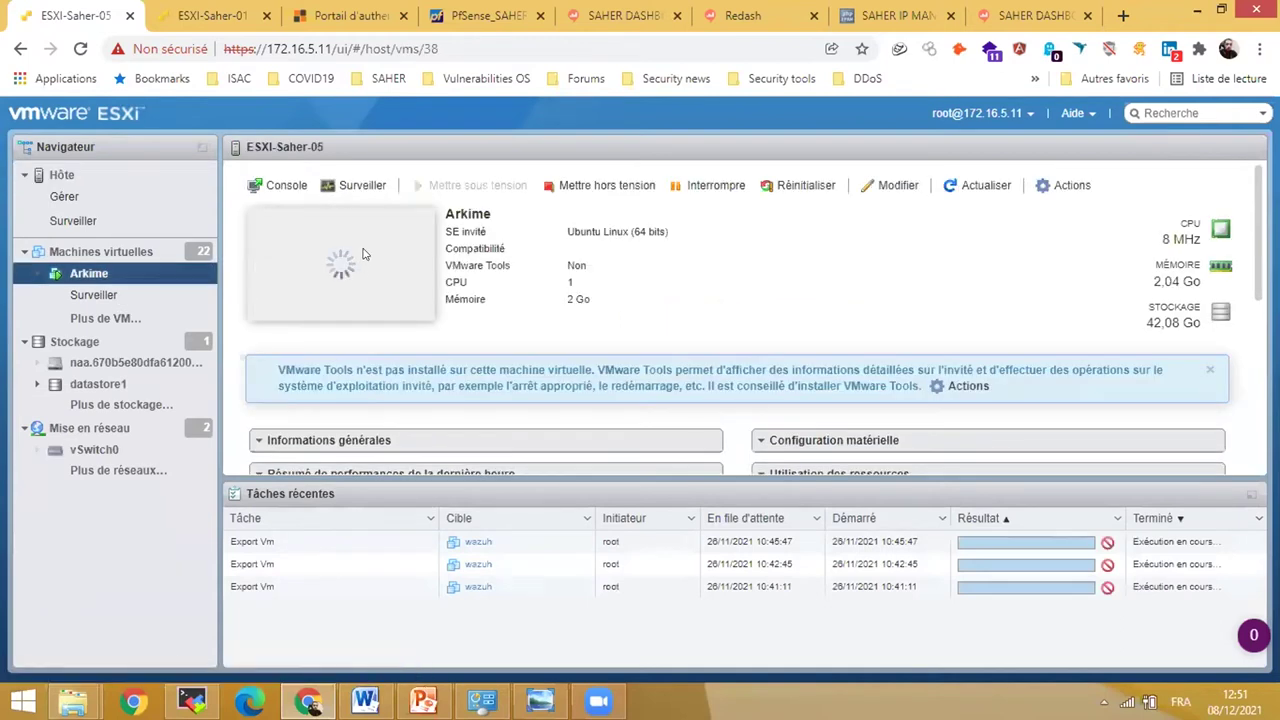
{"action": "left_click", "coordinate": [356, 252]}
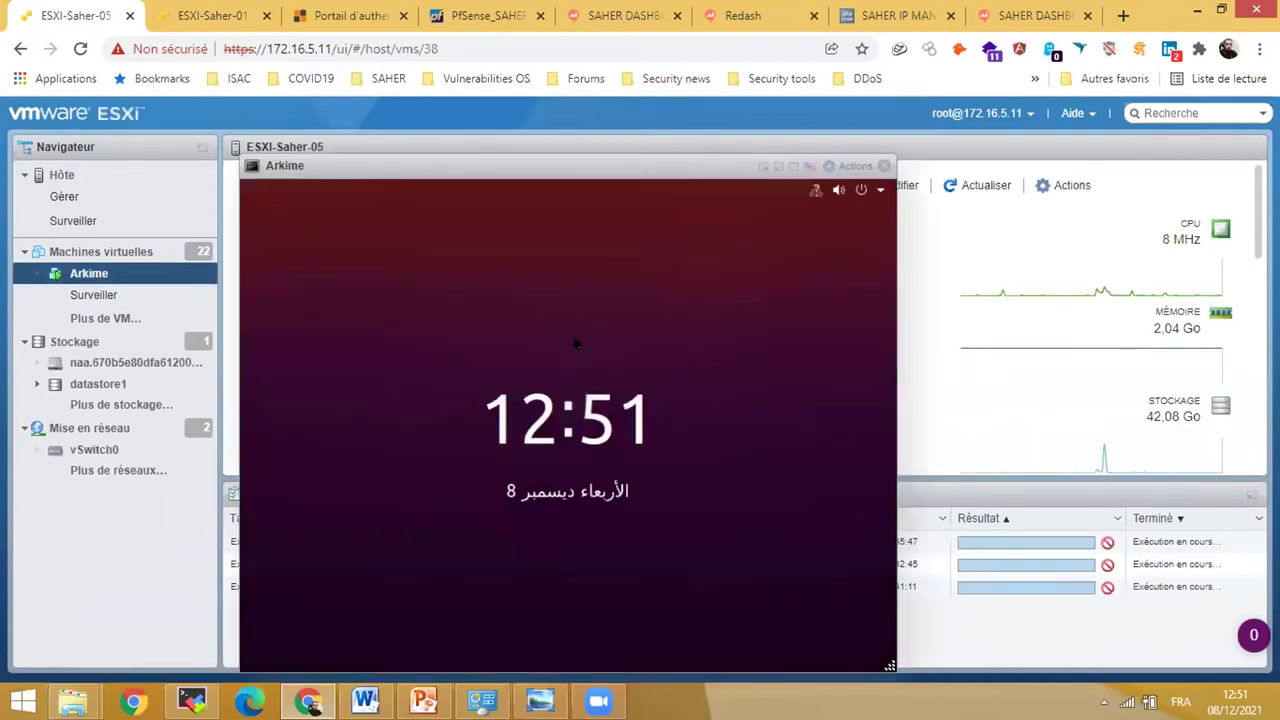
{"action": "left_click", "coordinate": [575, 343]}
{"action": "type", "text": "********"}
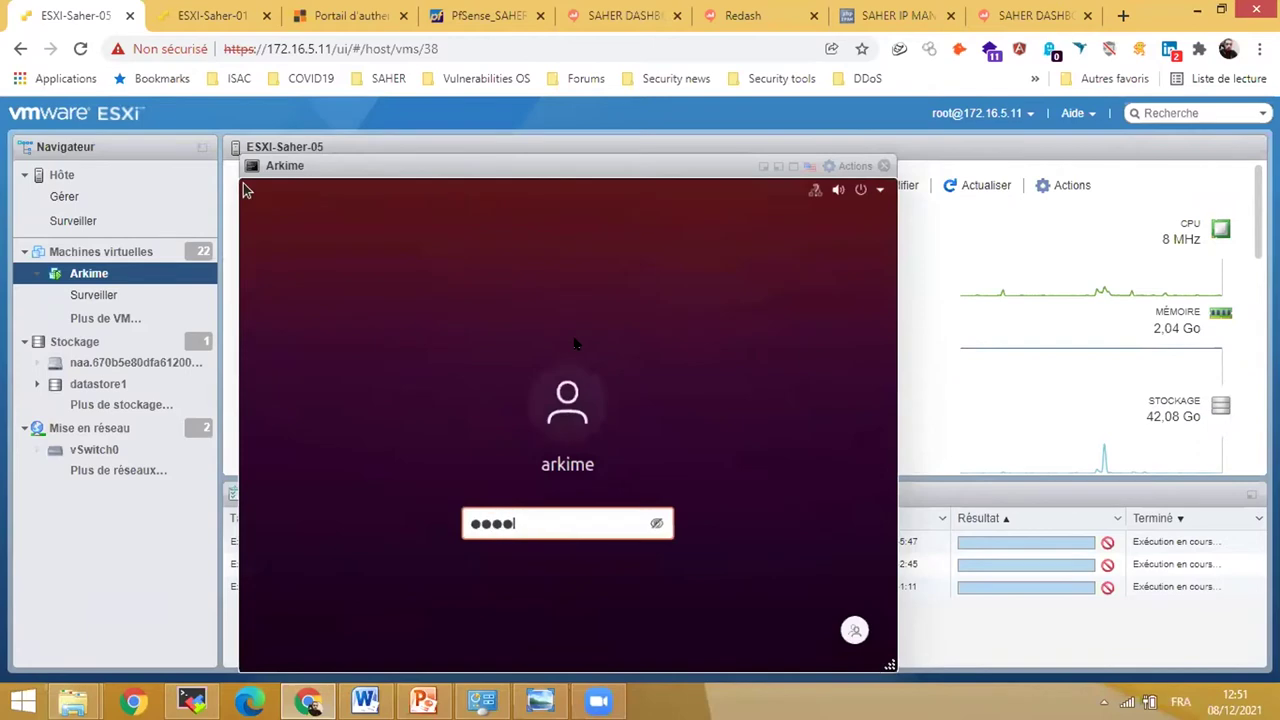
{"action": "key", "text": "Return"}
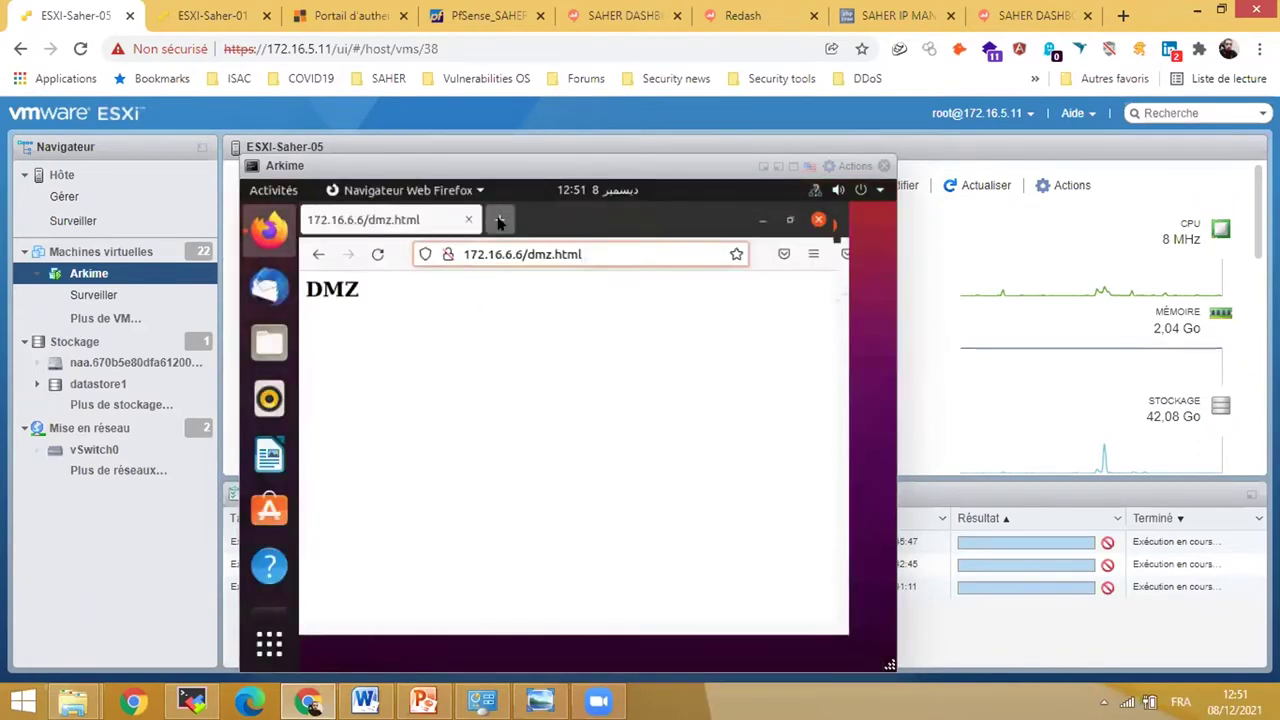
Load 172.16.6.6/dmz.html in a new Firefox tab inside the Arkime VM
{"action": "left_click", "coordinate": [498, 220]}
{"action": "type", "text": "172.16"}
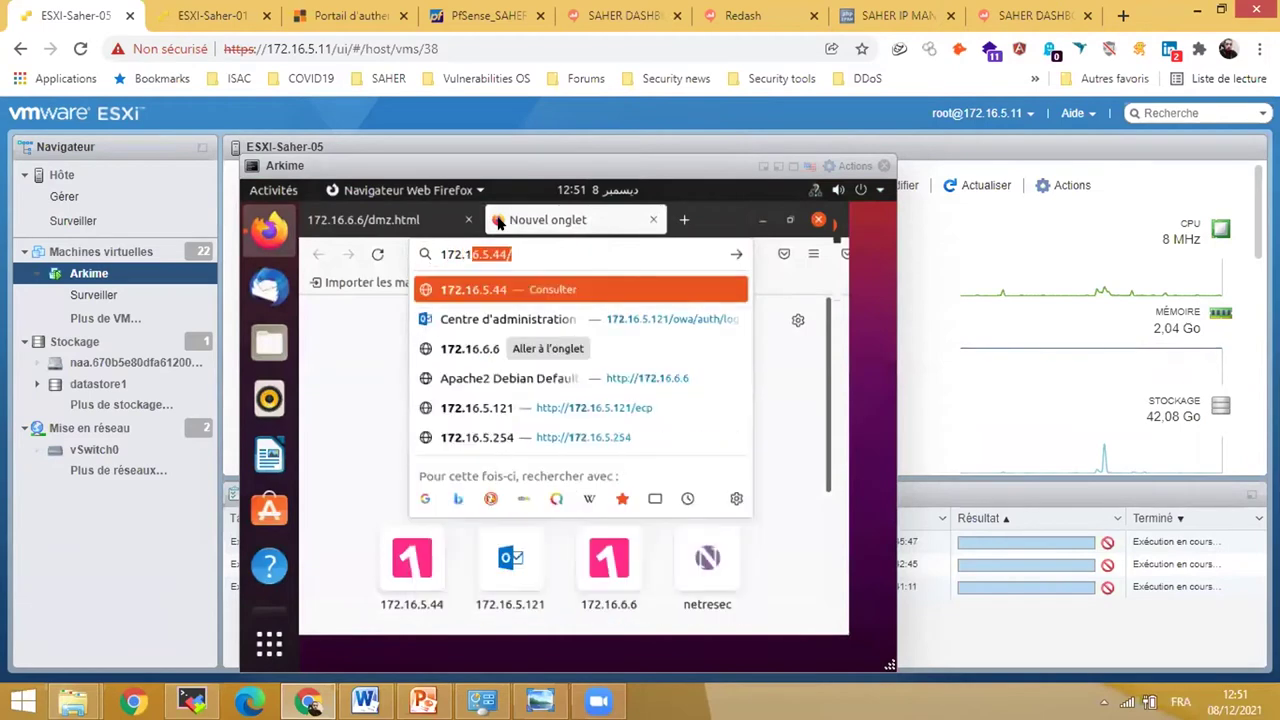
{"action": "type", "text": ".6.6"}
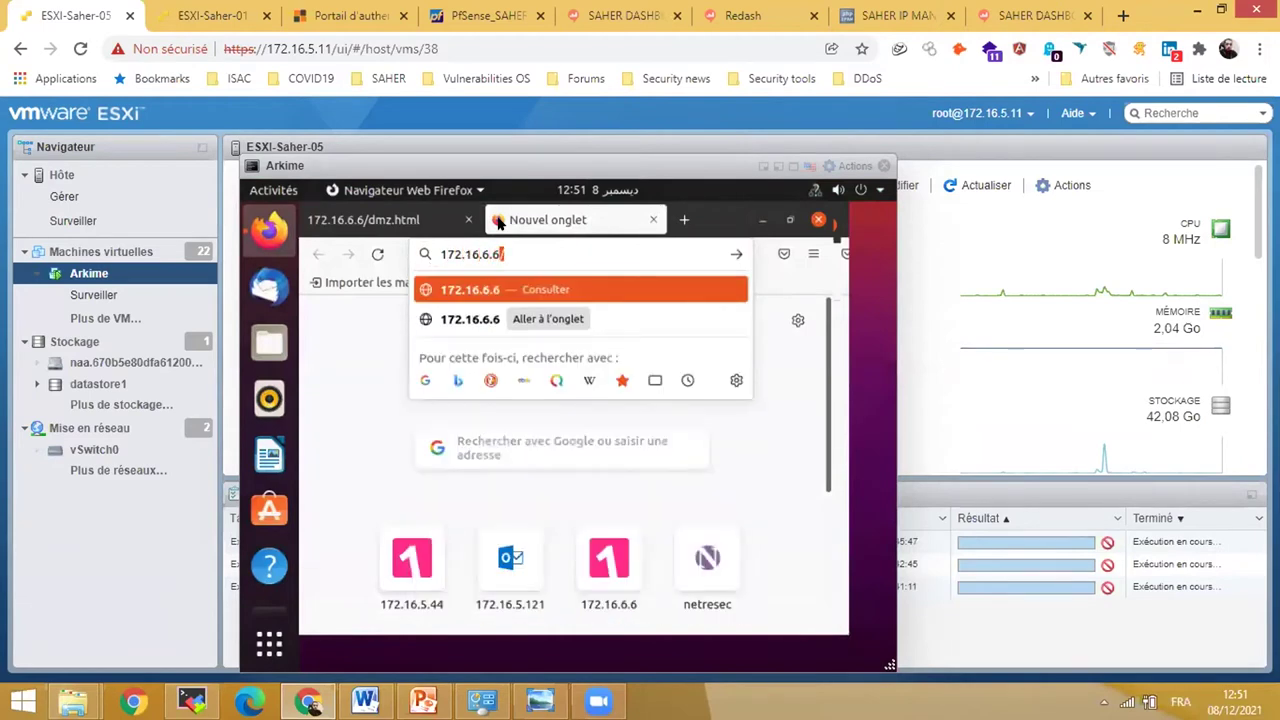
{"action": "type", "text": "/dm"}
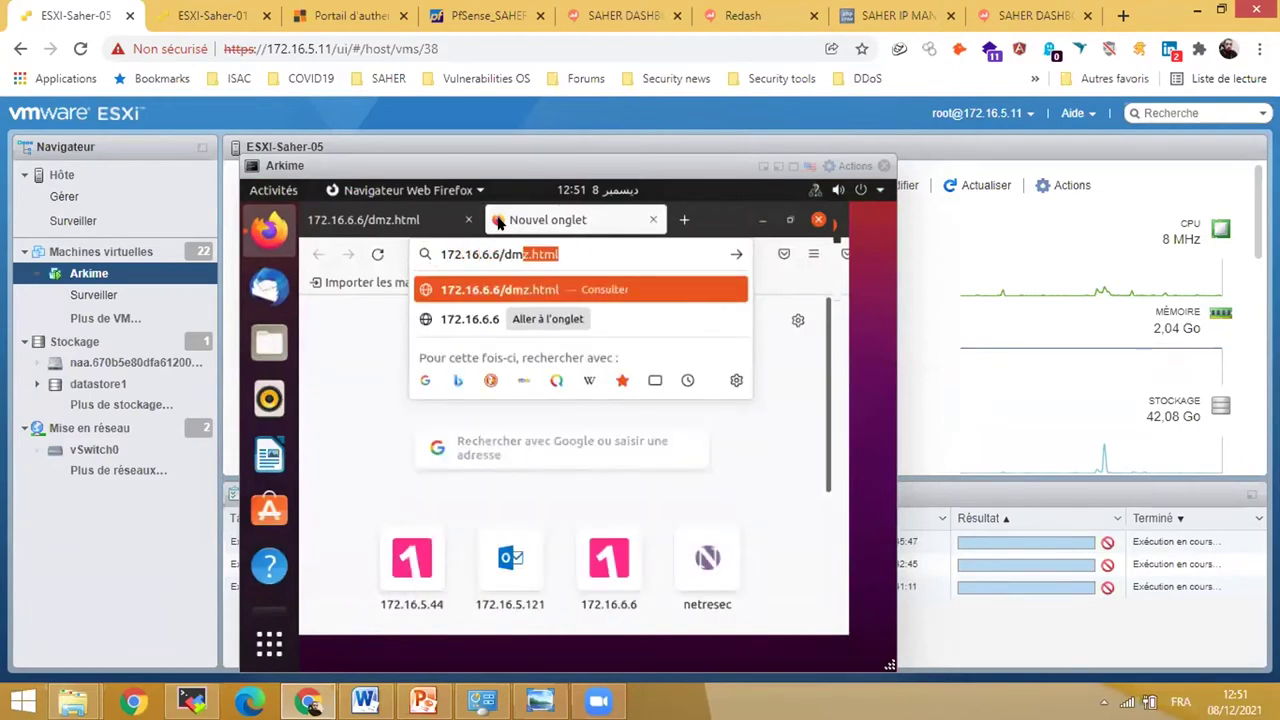
{"action": "key", "text": "Return"}
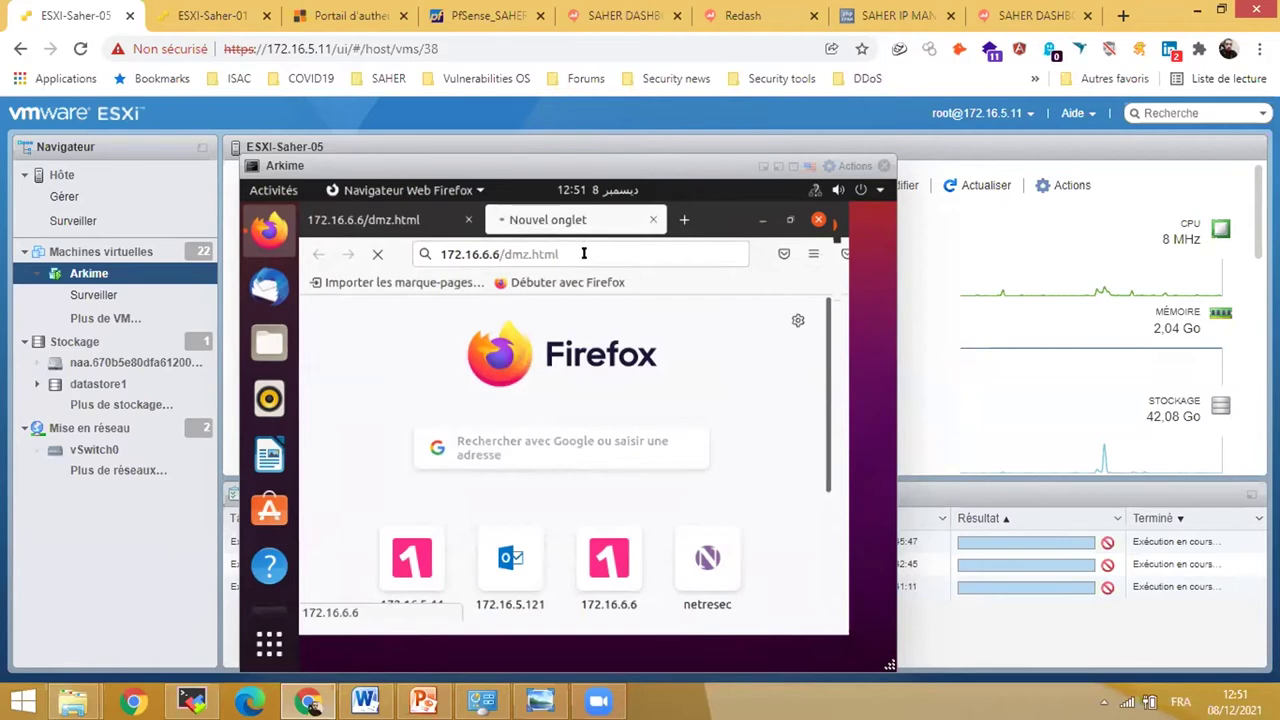
Compare the DMZ and LAN rules; the Webserver_demo HTTP rule now shows 3 states and 780 B
{"action": "left_click", "coordinate": [240, 10]}
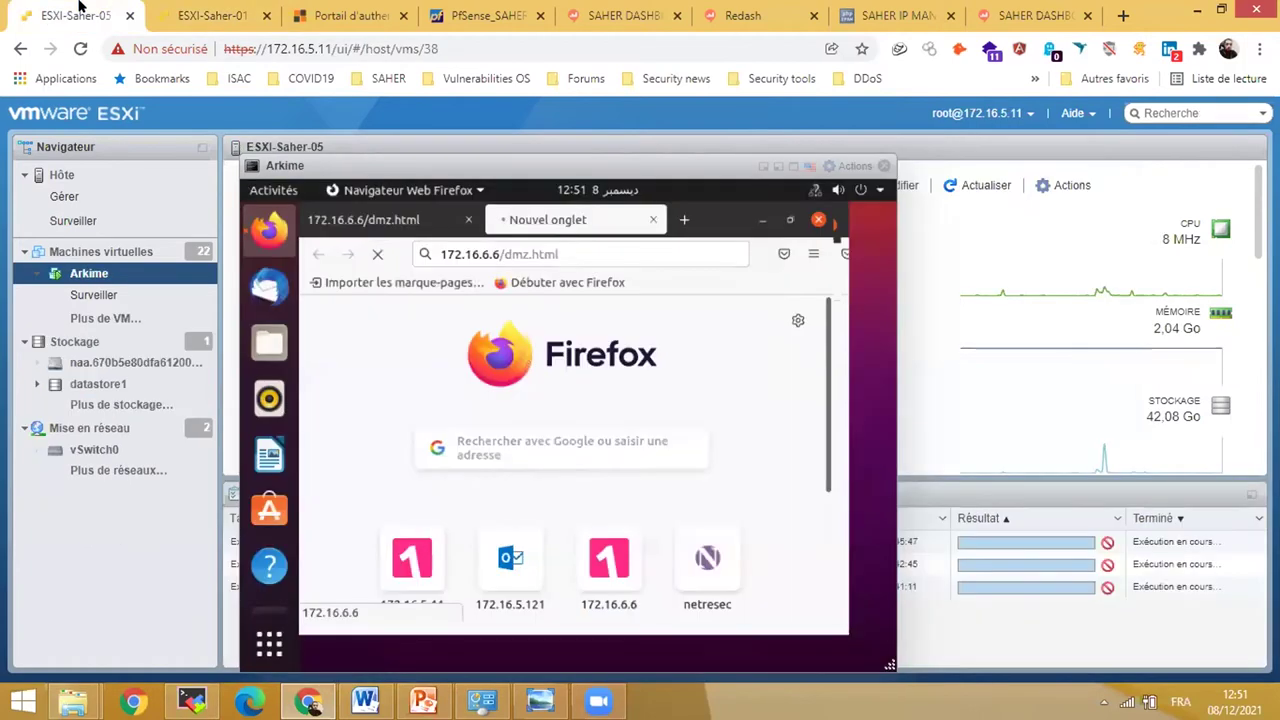
{"action": "left_click", "coordinate": [83, 12]}
{"action": "left_click", "coordinate": [462, 17]}
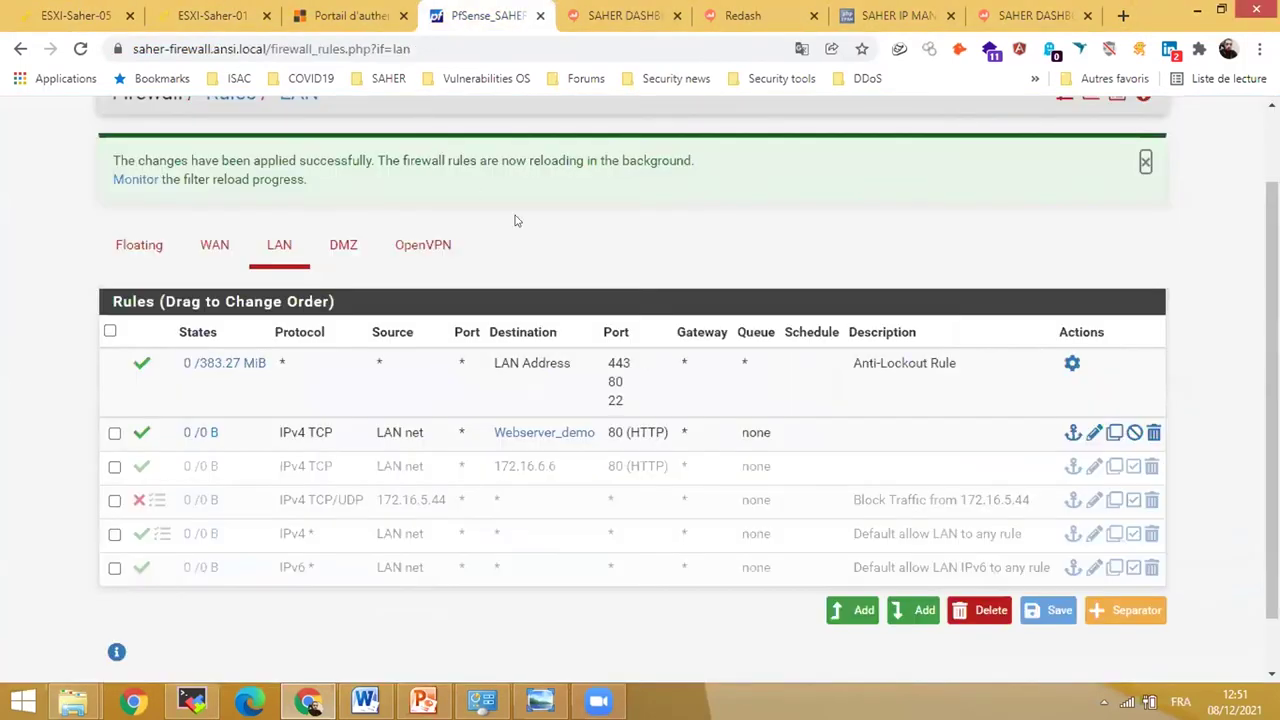
{"action": "left_click", "coordinate": [346, 248]}
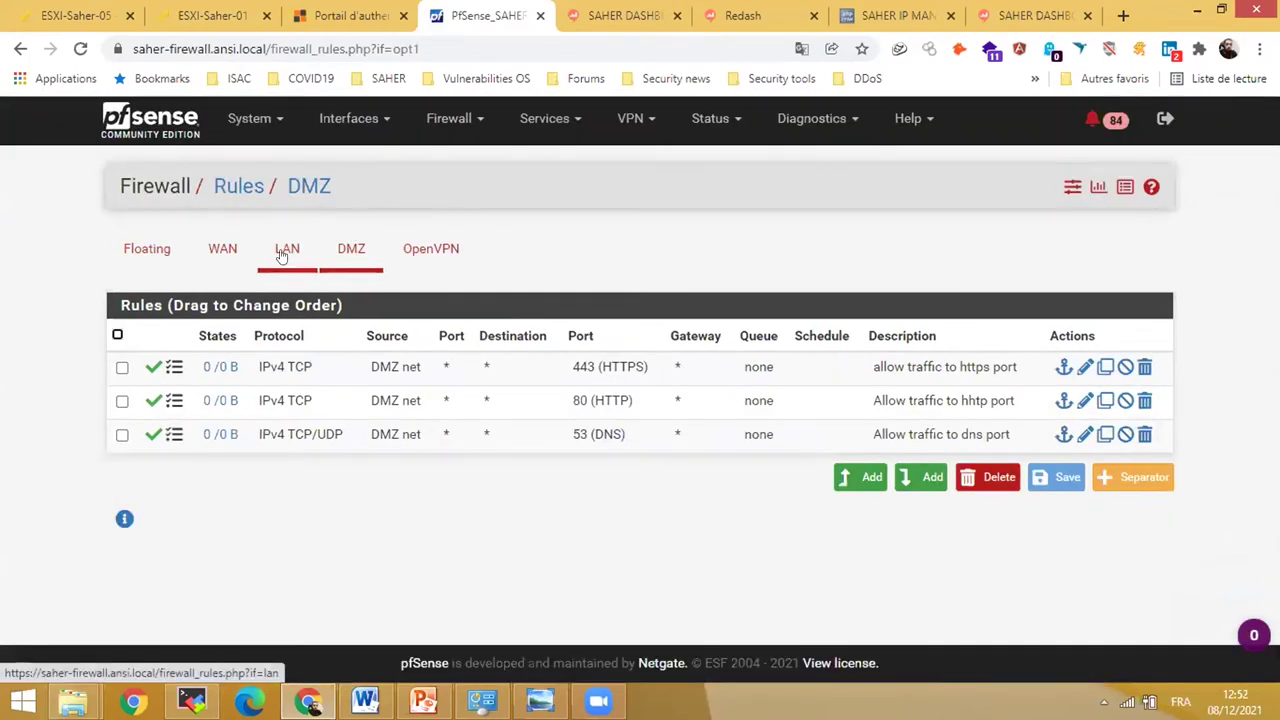
{"action": "left_click", "coordinate": [282, 254]}
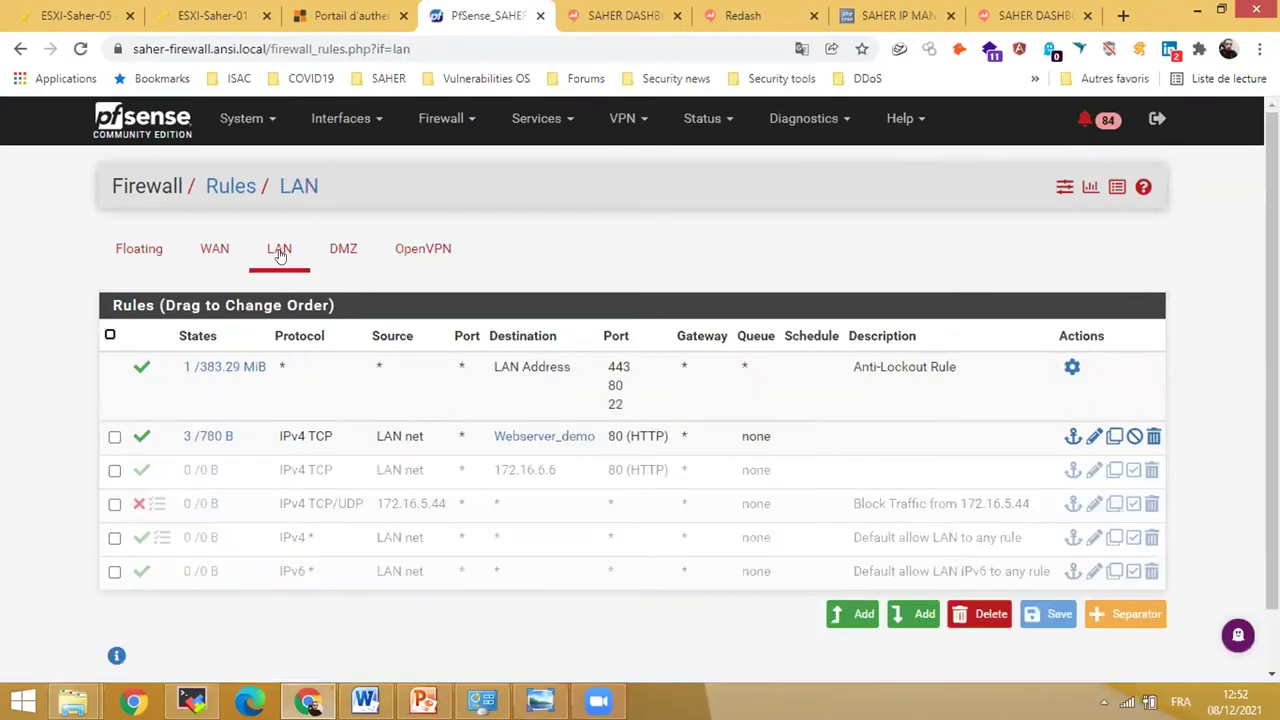
{"action": "left_click", "coordinate": [80, 15]}
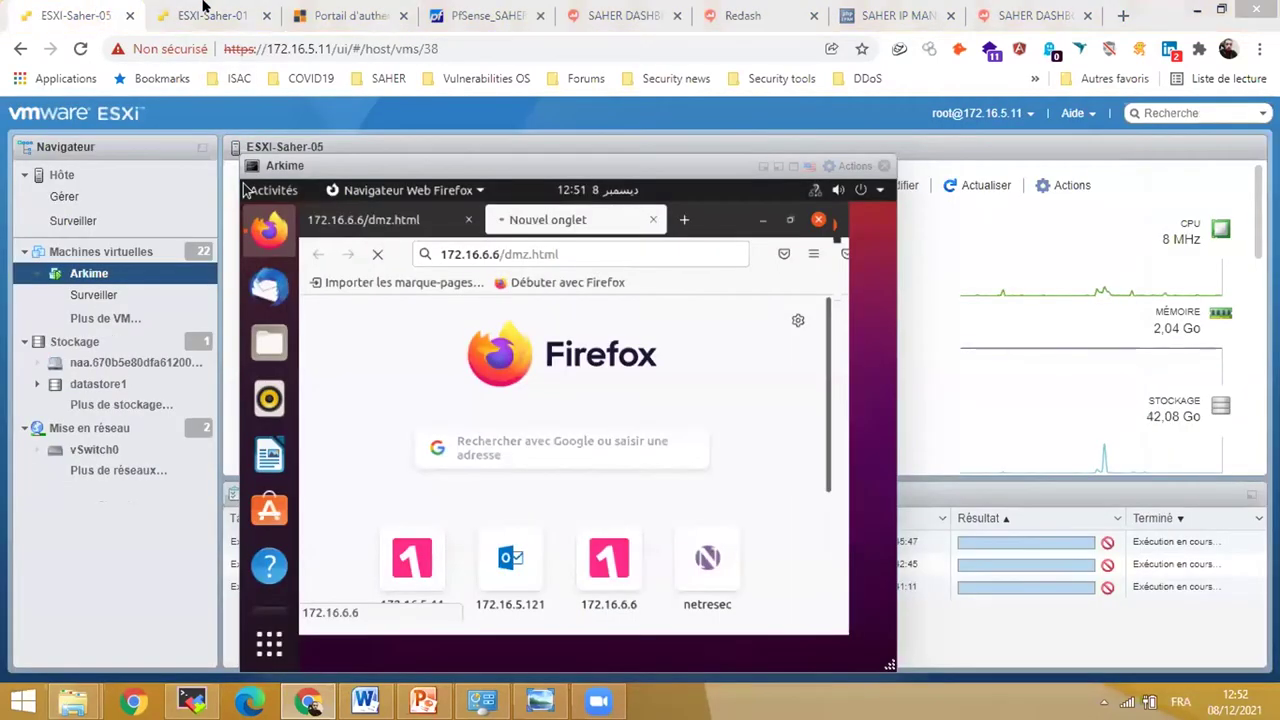
{"action": "key", "text": "ctrl+4"}
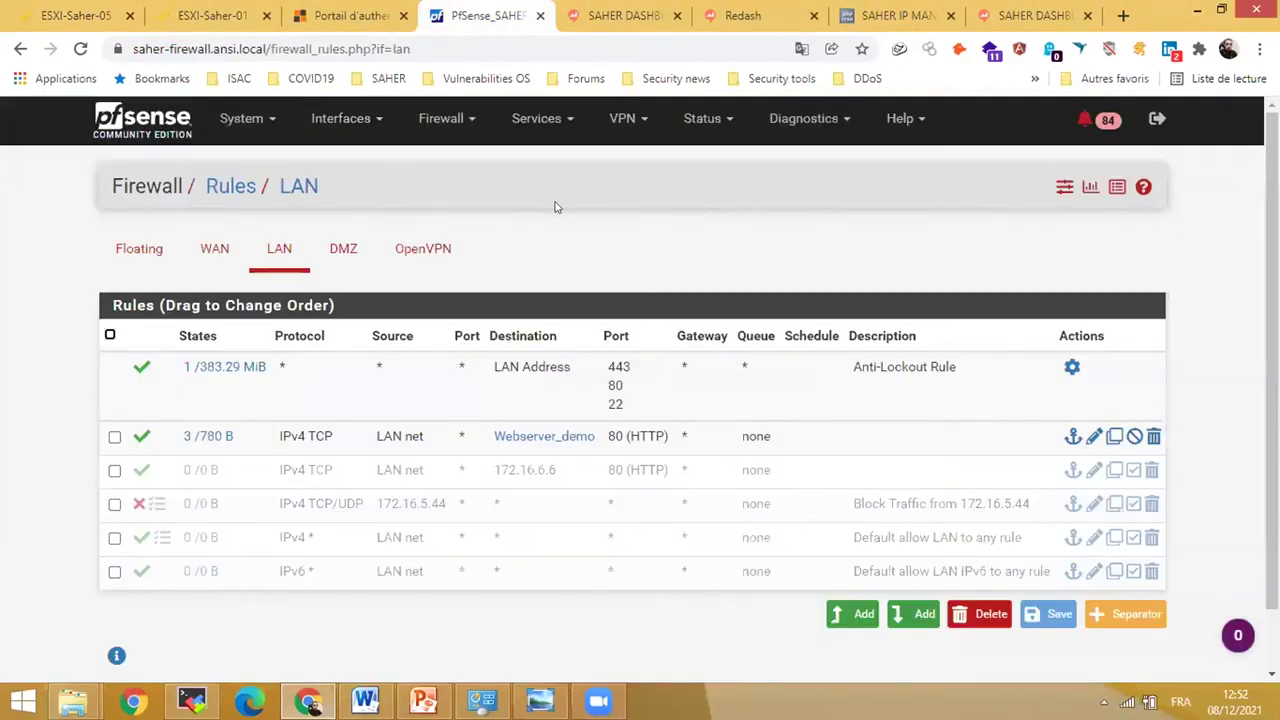
Review the DMZ interface: enabled, Static IPv4 172.16.6.254/32, IPv6 configuration type kept None
{"action": "left_click", "coordinate": [350, 119]}
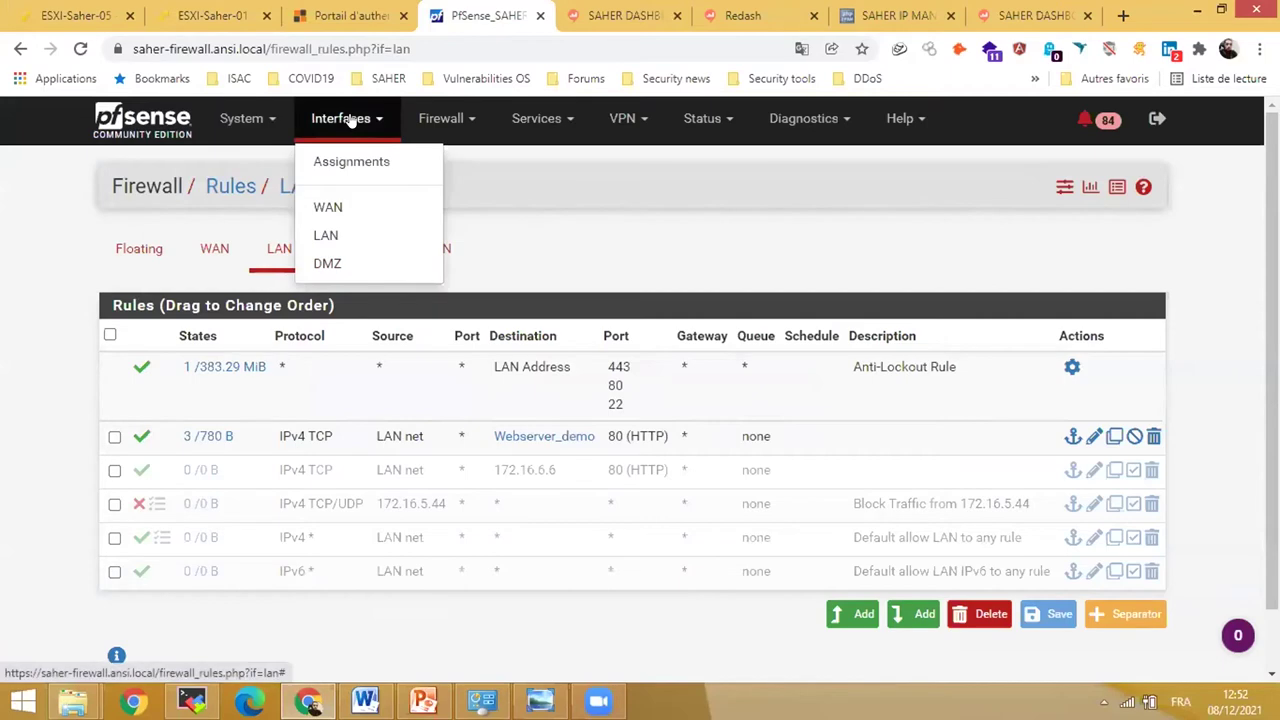
{"action": "left_click", "coordinate": [365, 264]}
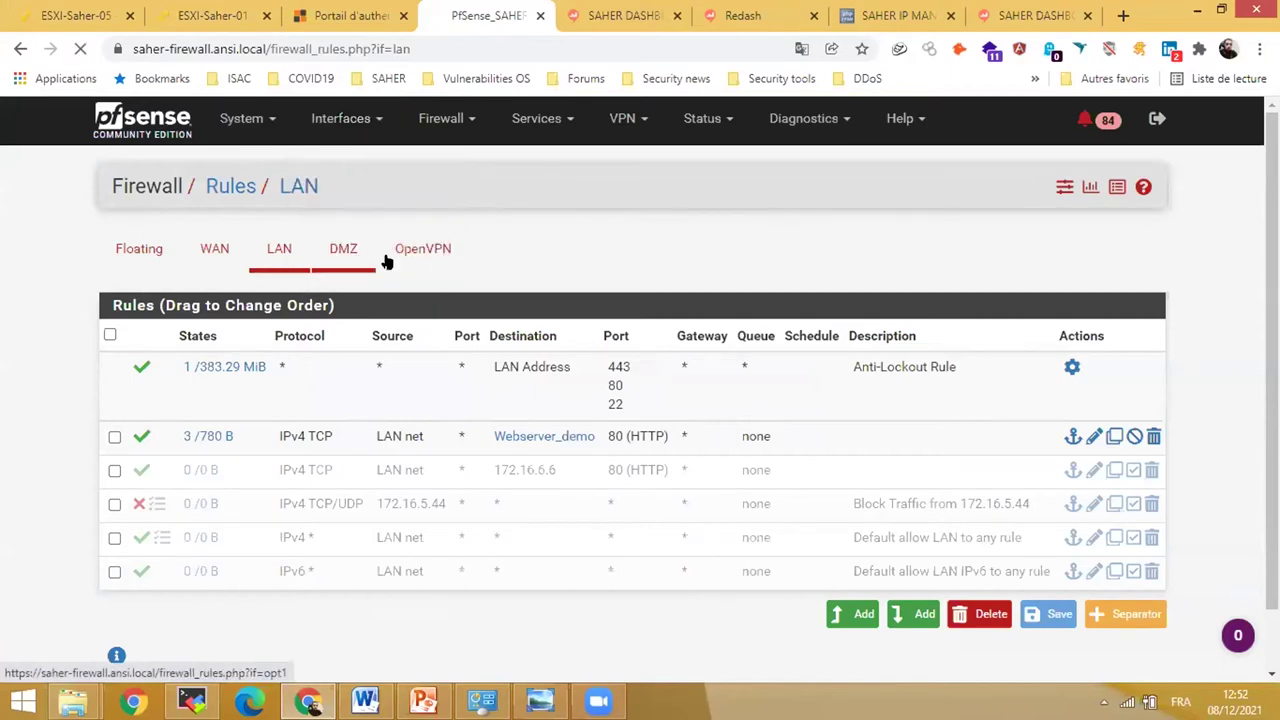
{"action": "scroll", "coordinate": [633, 235], "scroll_direction": "down", "scroll_amount": 3}
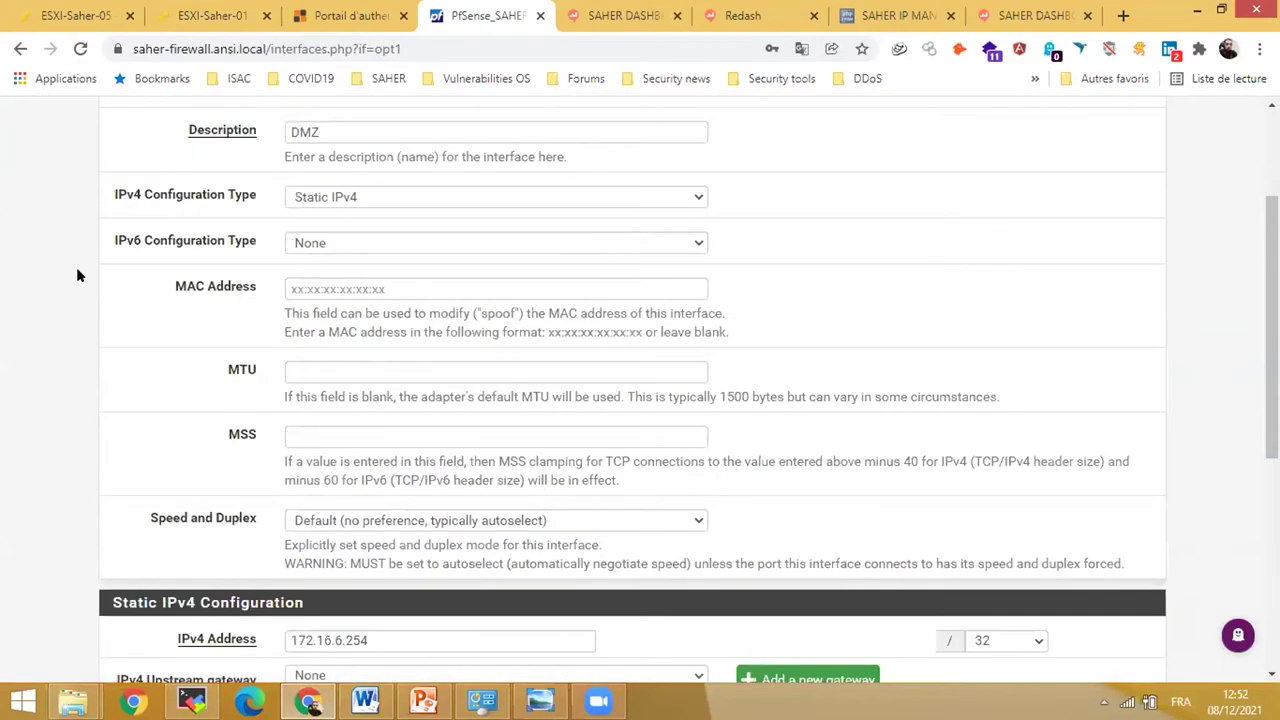
{"action": "scroll", "coordinate": [107, 282], "scroll_direction": "down", "scroll_amount": 1}
{"action": "scroll", "coordinate": [107, 282], "scroll_direction": "up", "scroll_amount": 2}
{"action": "left_click", "coordinate": [333, 331]}
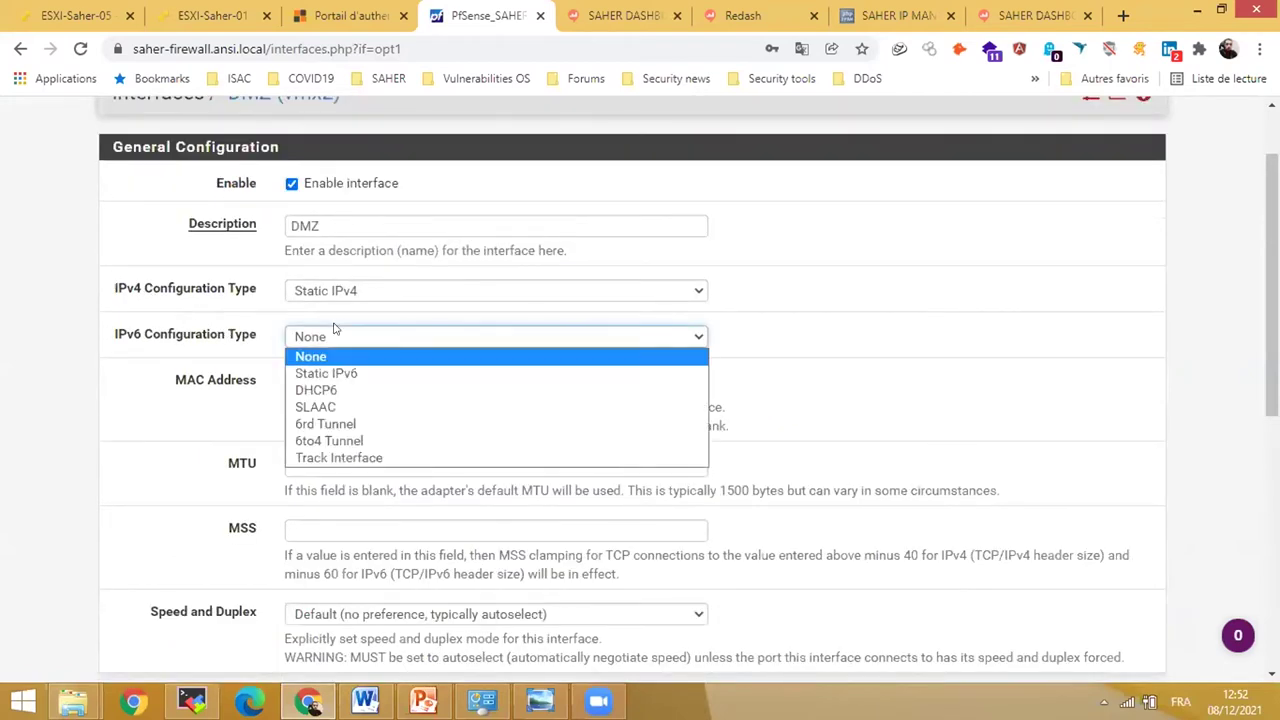
{"action": "left_click", "coordinate": [190, 340]}
{"action": "scroll", "coordinate": [111, 342], "scroll_direction": "down", "scroll_amount": 3}
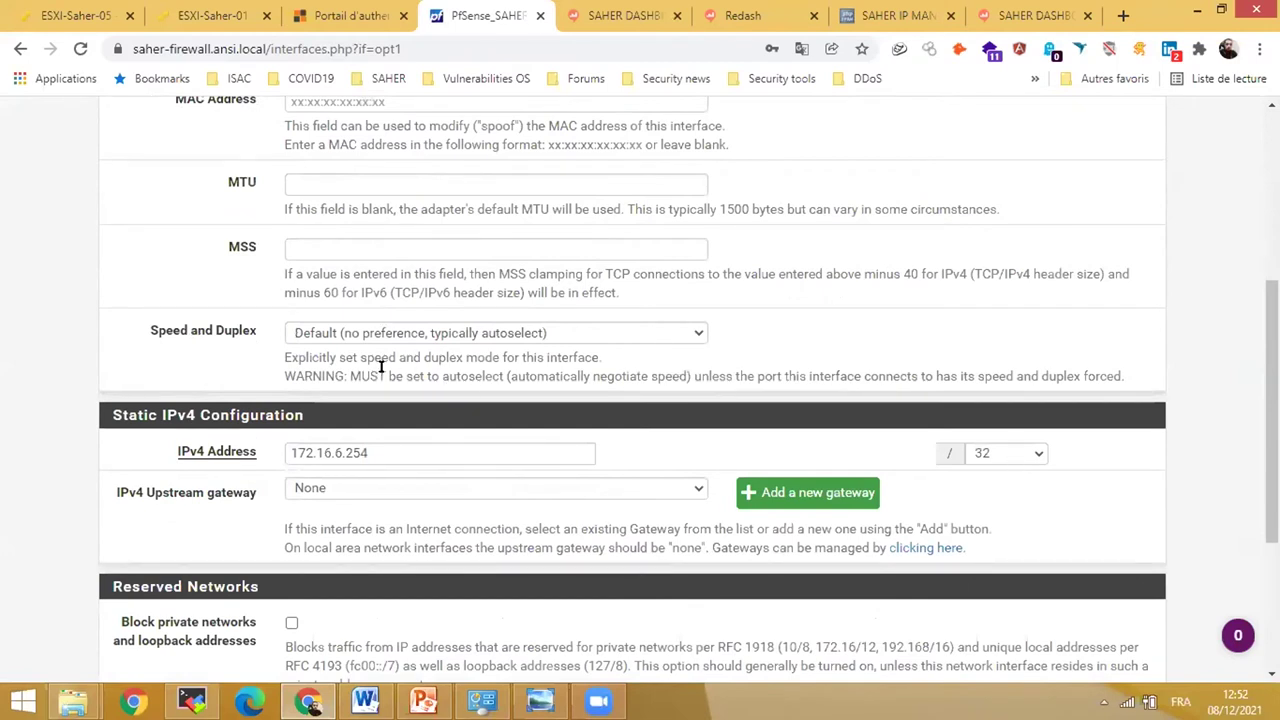
Check the dmz.html address in the Arkime browser, then return to the top of the DMZ interface page
{"action": "left_click", "coordinate": [85, 15]}
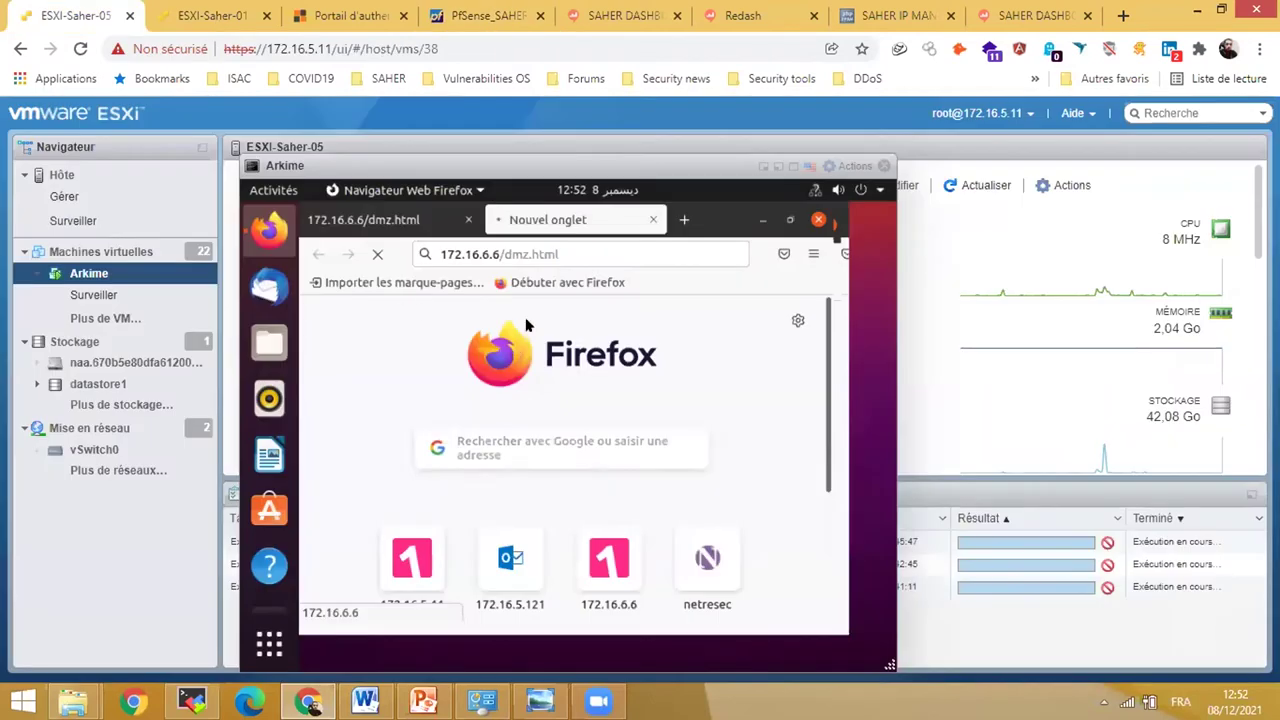
{"action": "left_click", "coordinate": [569, 249]}
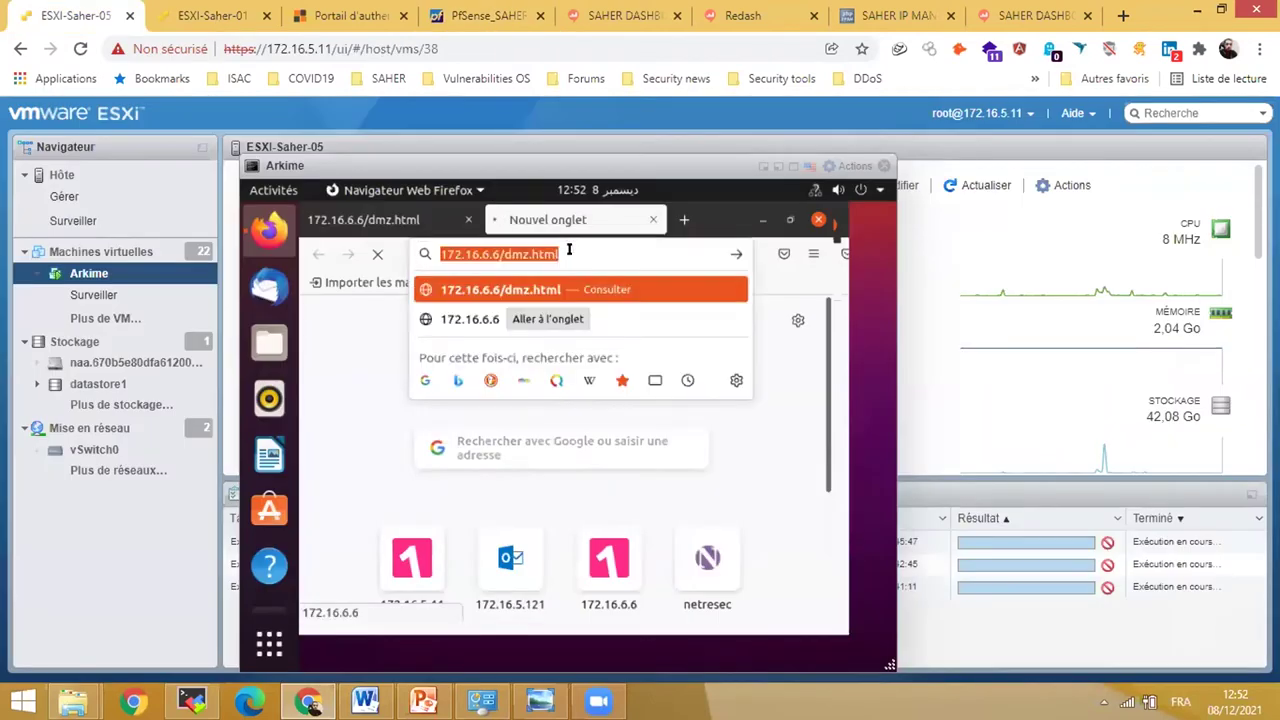
{"action": "left_click", "coordinate": [569, 250]}
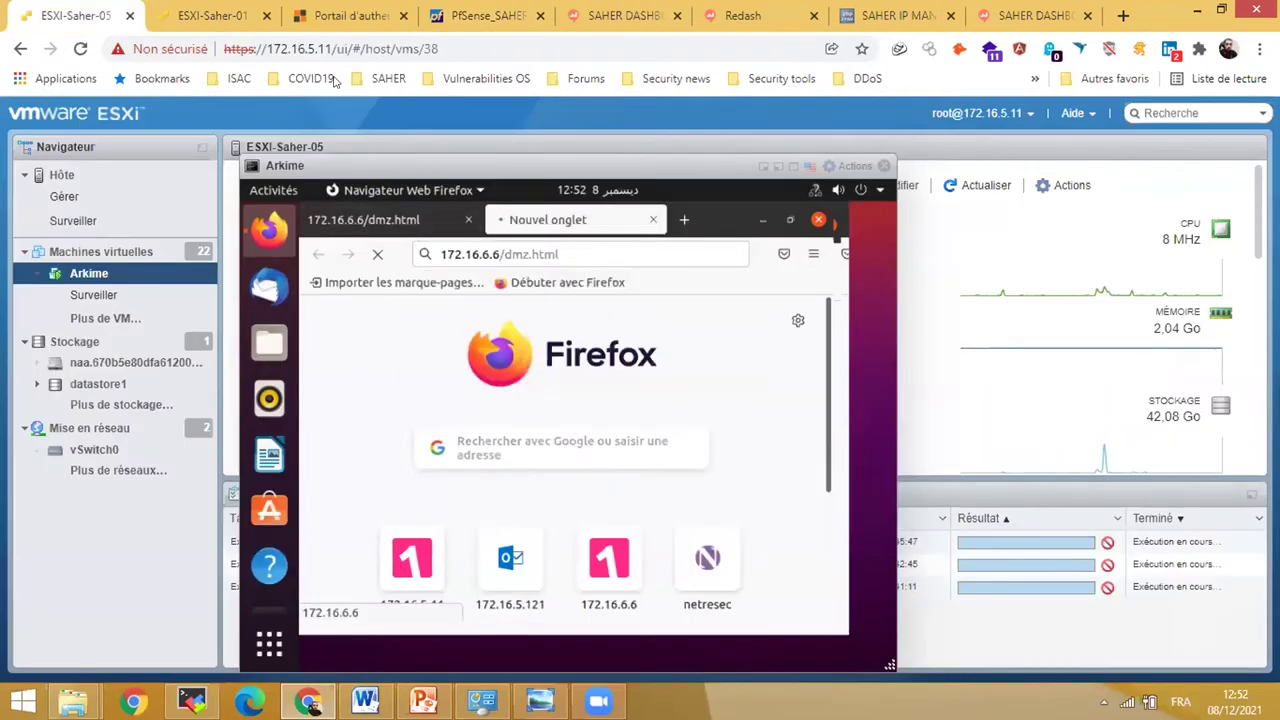
{"action": "key", "text": "ctrl+4"}
{"action": "scroll", "coordinate": [180, 232], "scroll_direction": "up", "scroll_amount": 4}
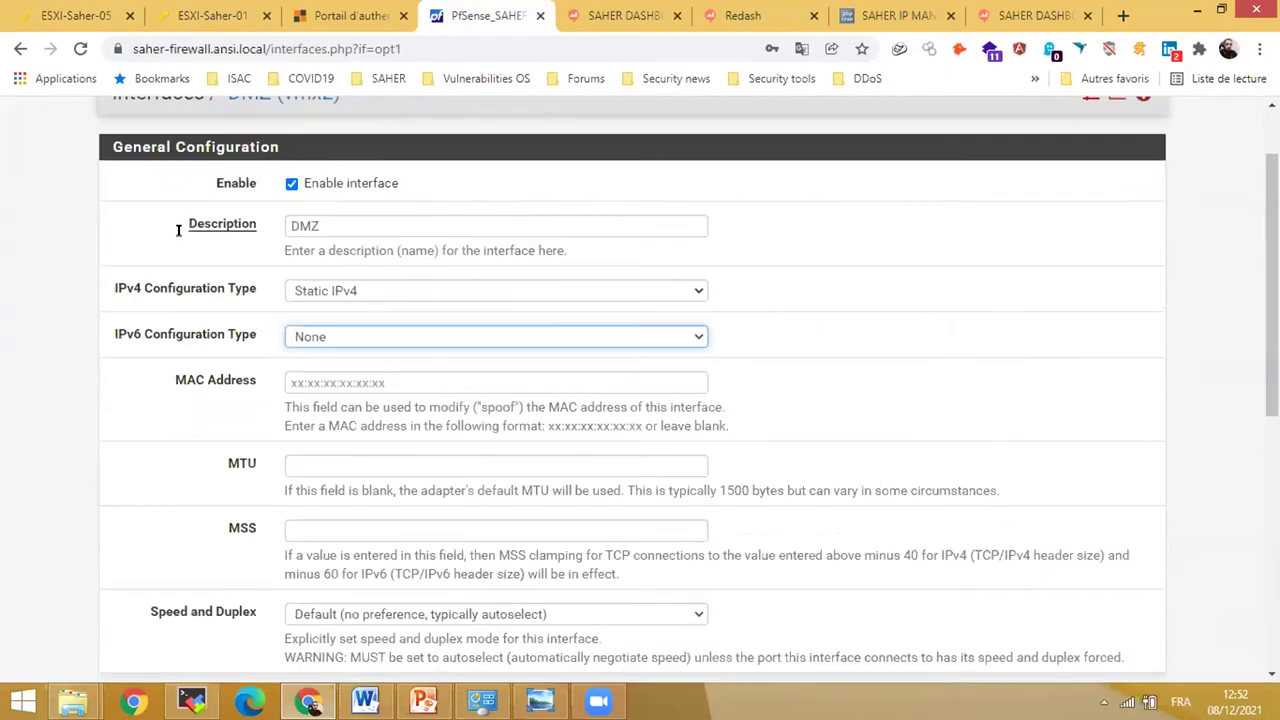
{"action": "scroll", "coordinate": [178, 230], "scroll_direction": "up", "scroll_amount": 1}
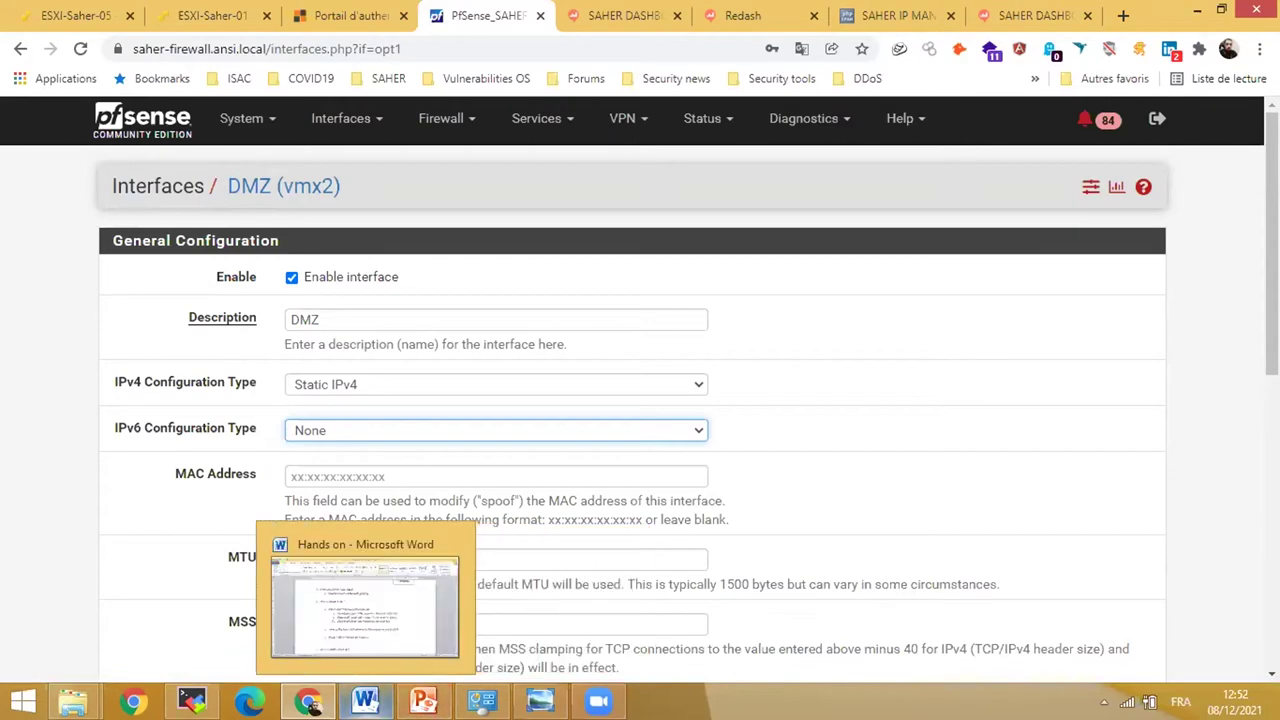
{"action": "left_click", "coordinate": [445, 596]}
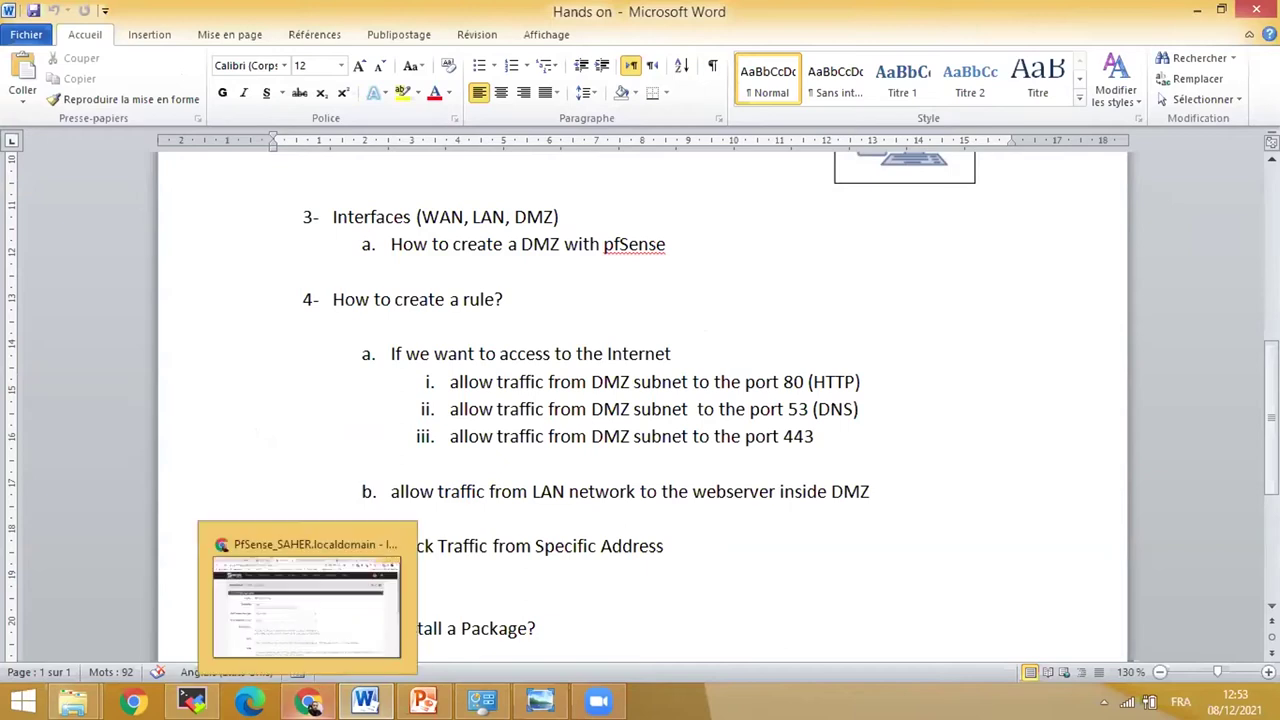
{"action": "left_click", "coordinate": [308, 700]}
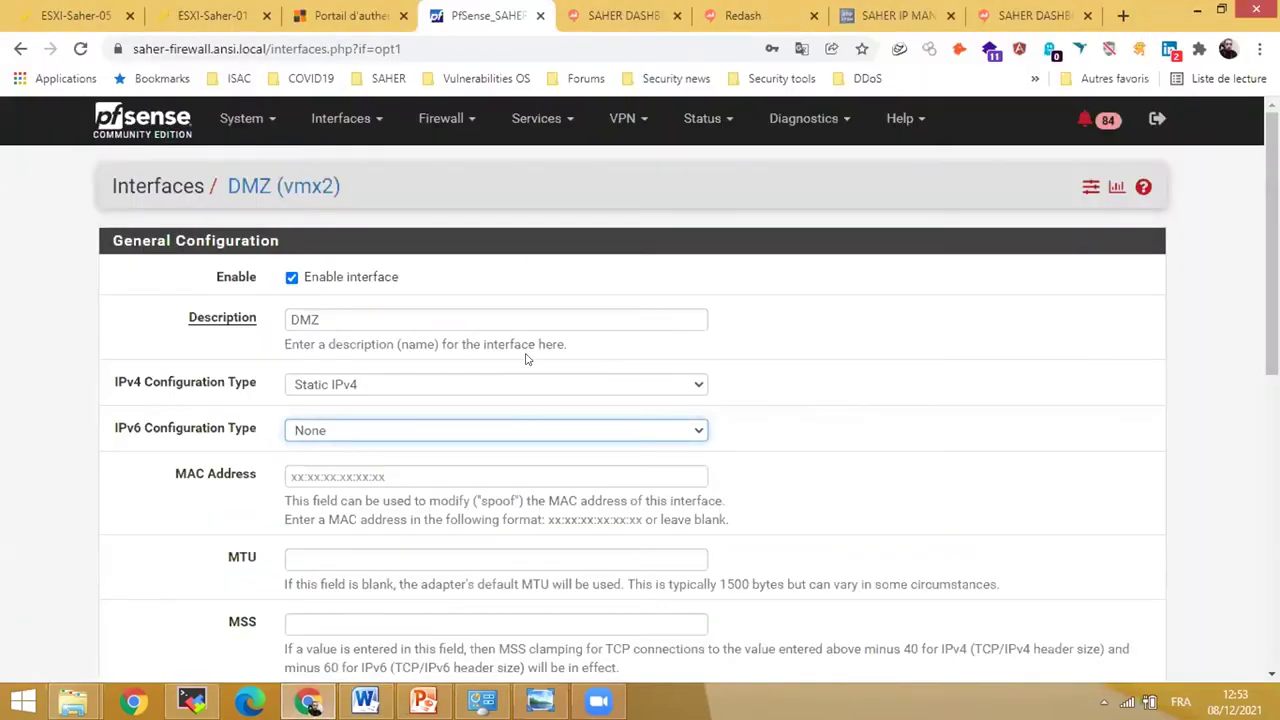
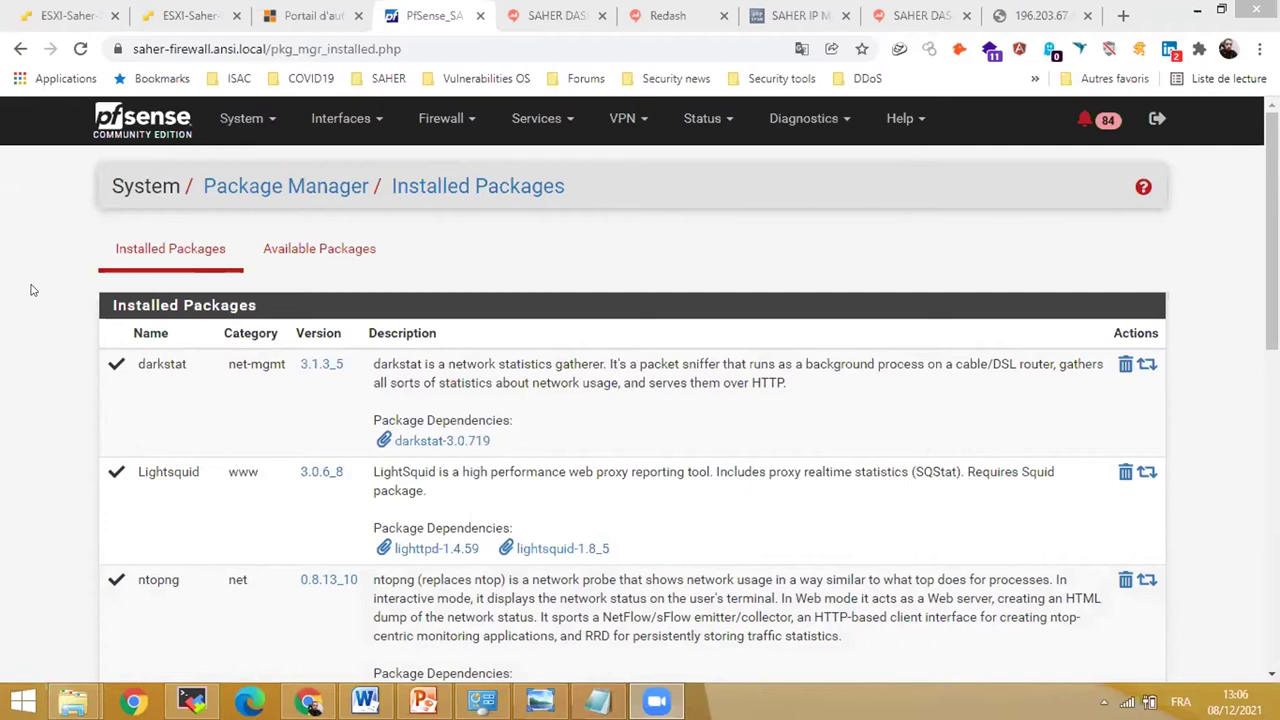
Review the available and installed packages in the System Package Manager
{"action": "left_click", "coordinate": [244, 121]}
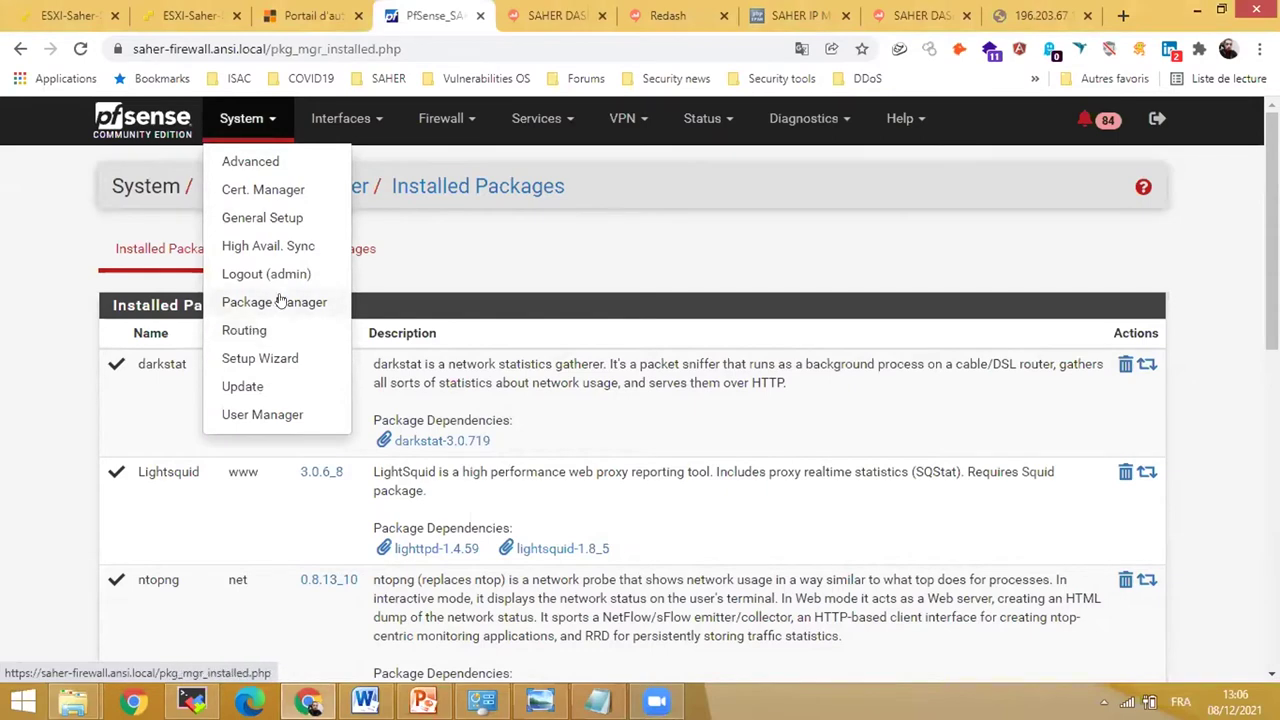
{"action": "left_click", "coordinate": [280, 302]}
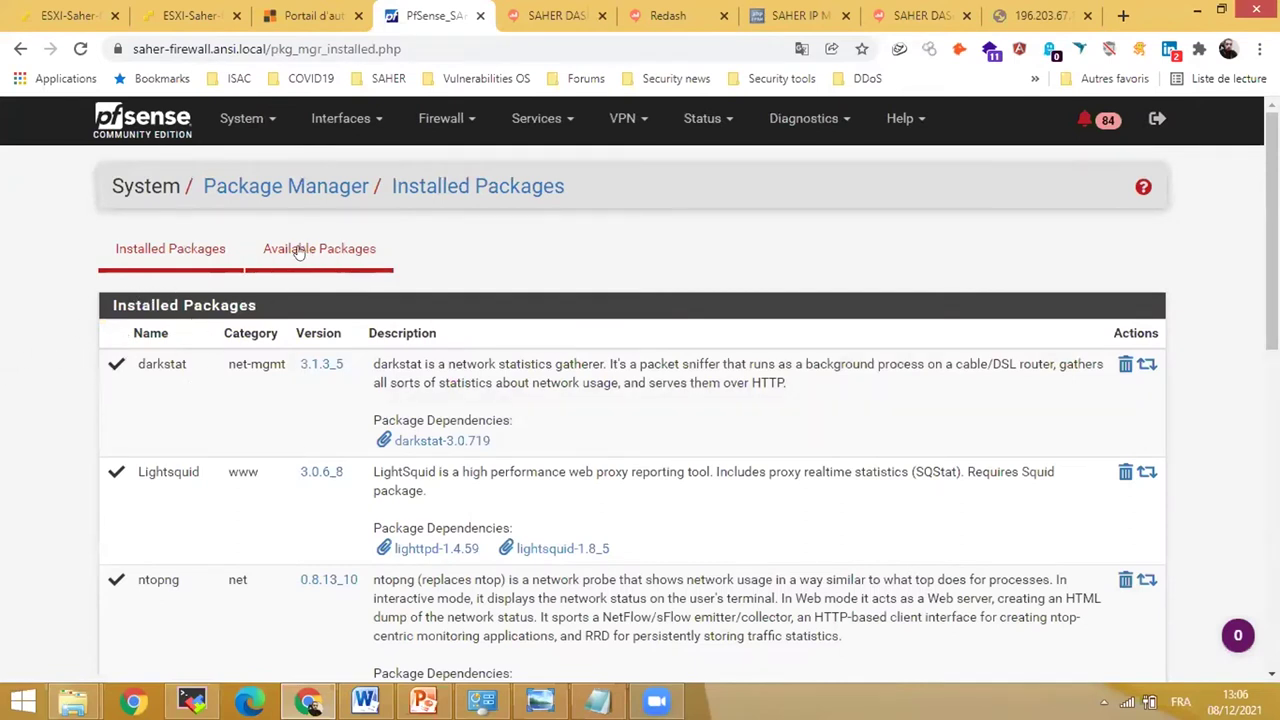
{"action": "left_click", "coordinate": [349, 251]}
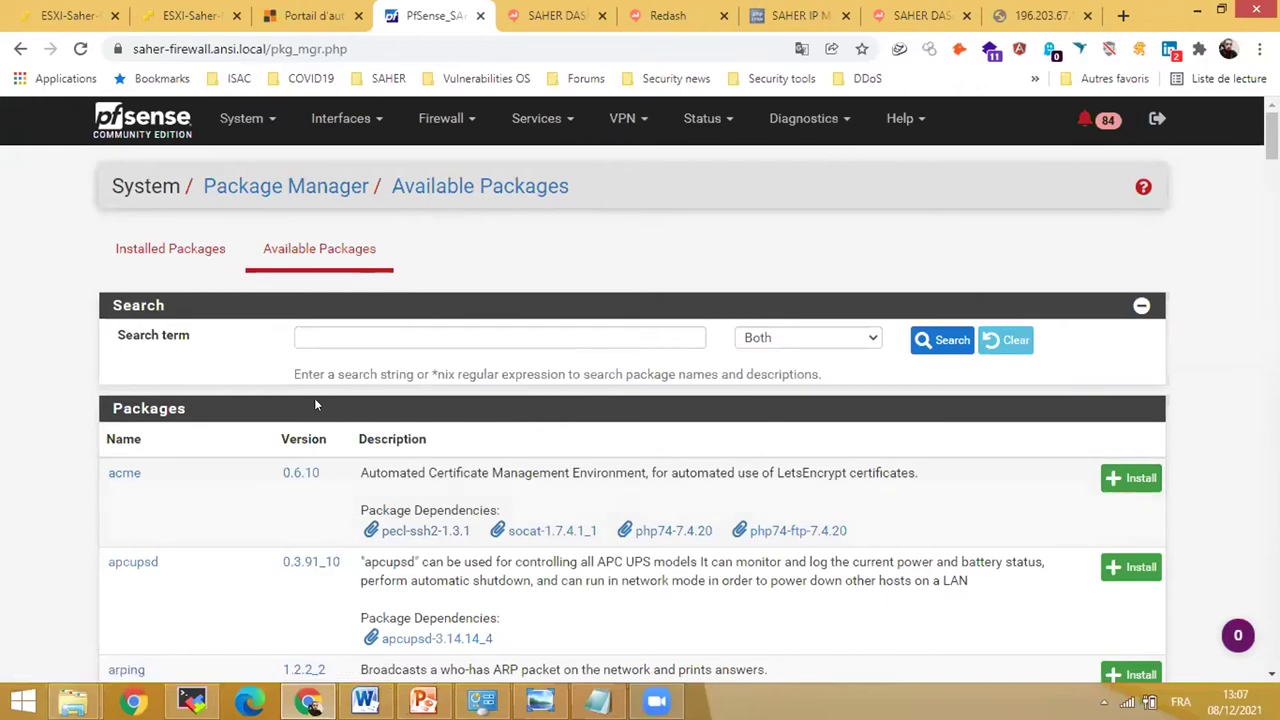
{"action": "left_click", "coordinate": [150, 250]}
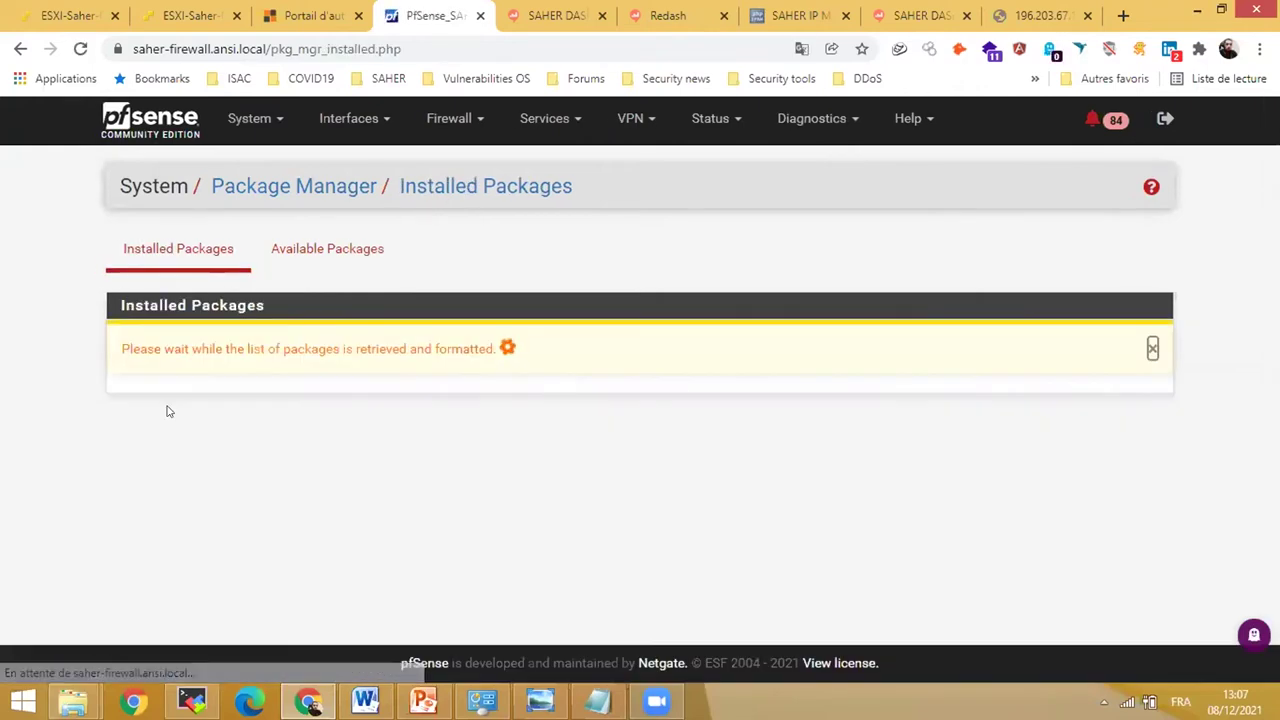
{"action": "scroll", "coordinate": [246, 371], "scroll_direction": "down", "scroll_amount": 7}
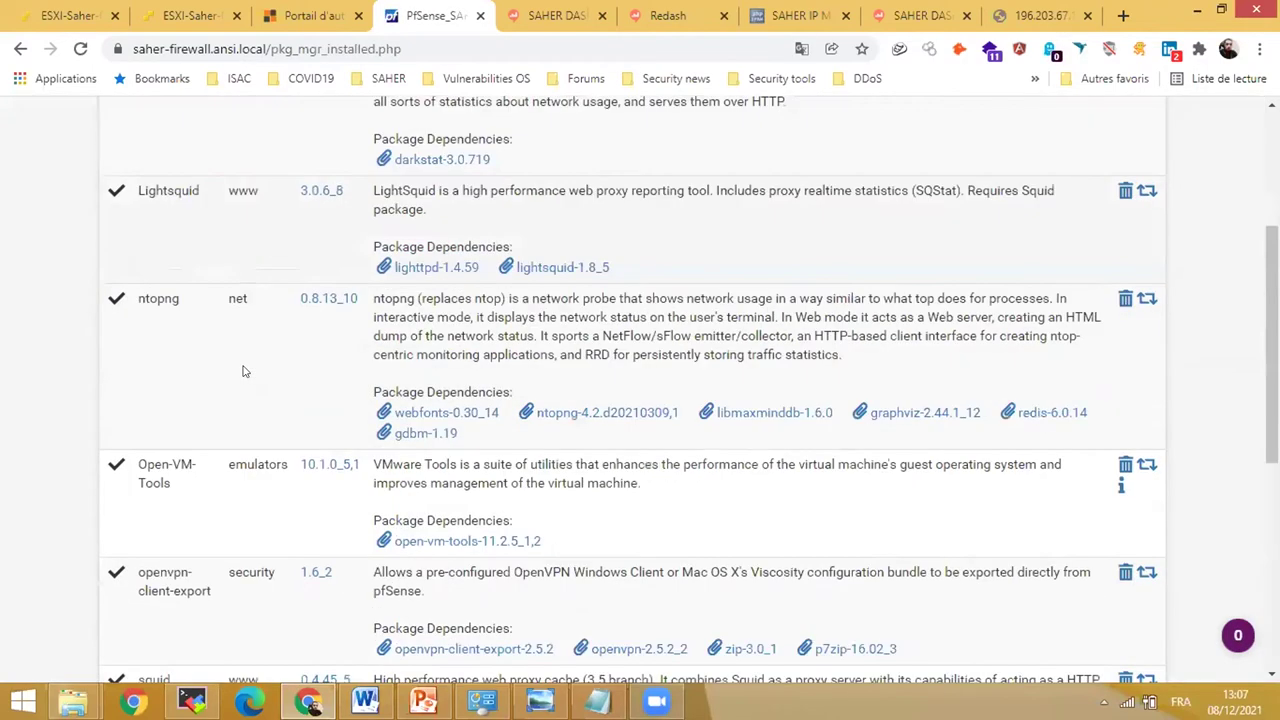
{"action": "scroll", "coordinate": [460, 446], "scroll_direction": "down", "scroll_amount": 2}
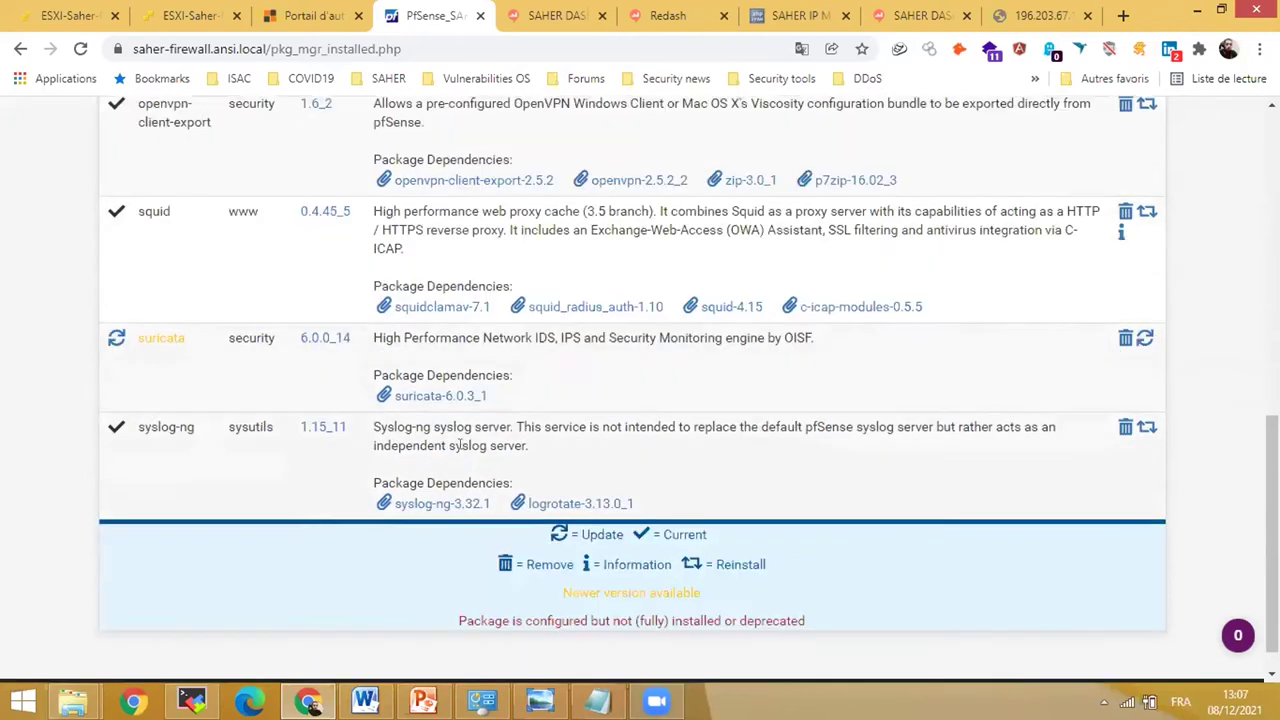
{"action": "scroll", "coordinate": [24, 350], "scroll_direction": "up", "scroll_amount": 4}
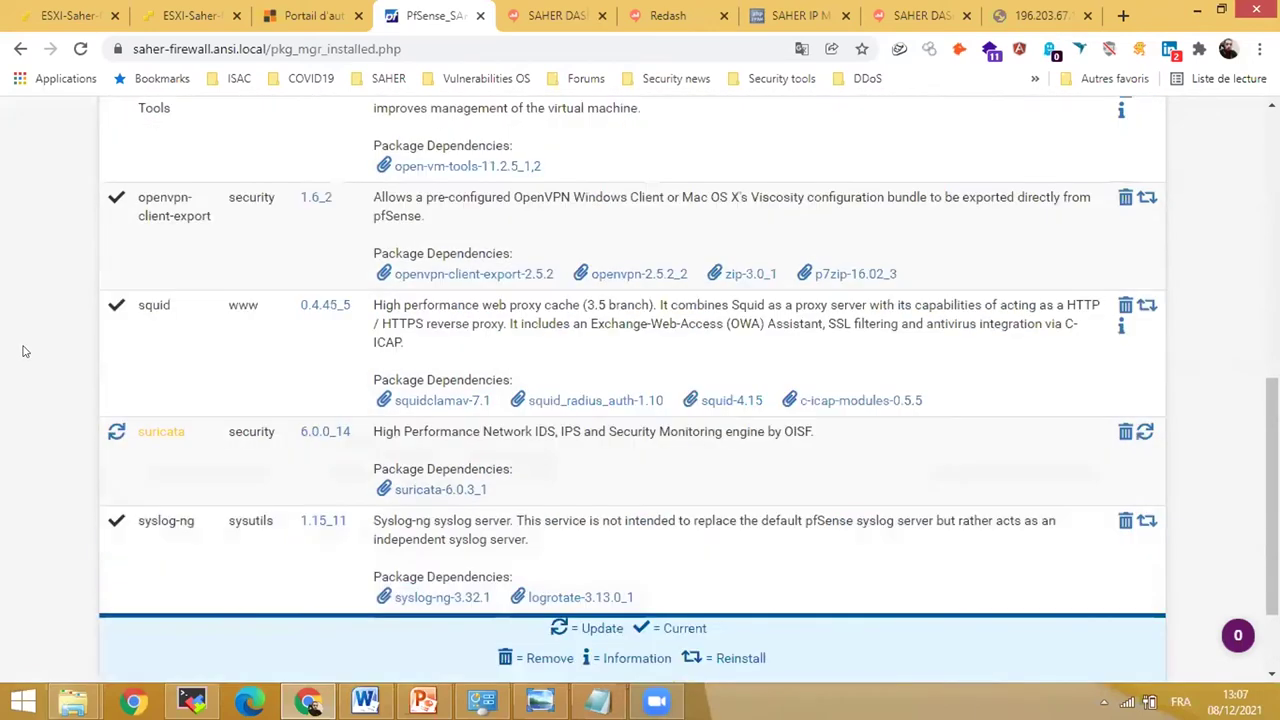
{"action": "scroll", "coordinate": [523, 173], "scroll_direction": "up", "scroll_amount": 4}
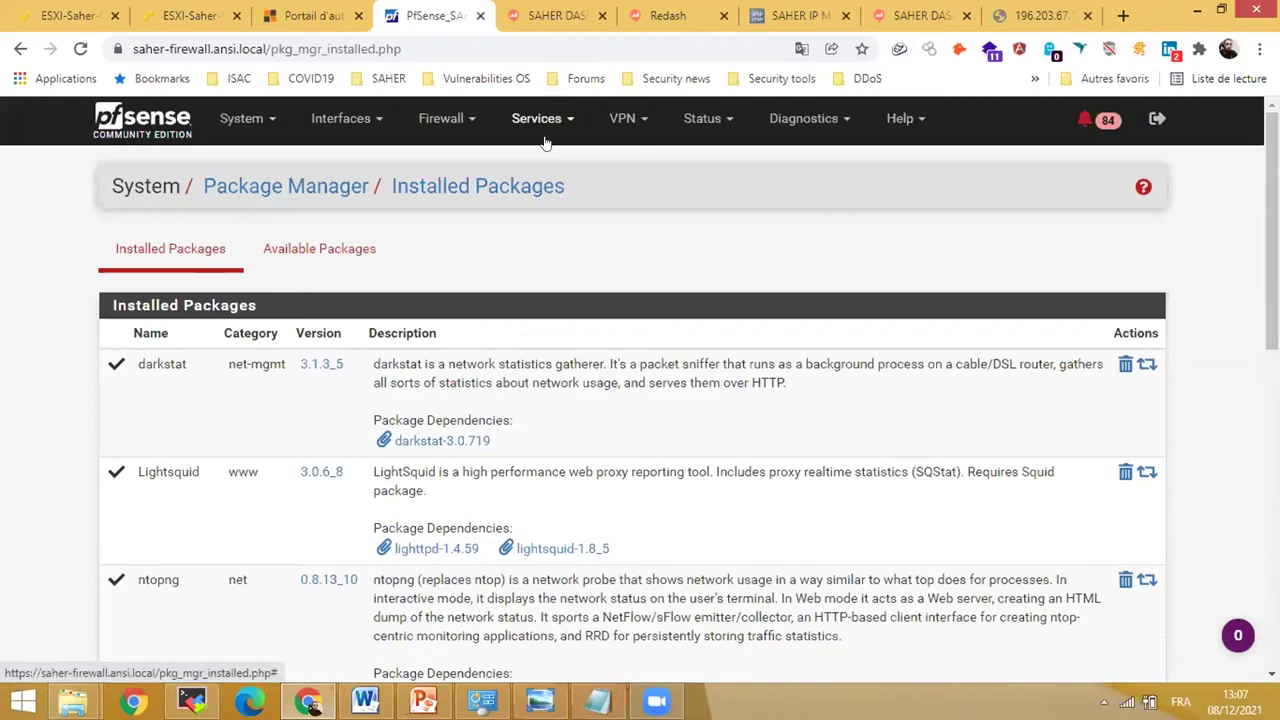
Open Suricata's Global Settings and read the full ETOpen custom rule download URL
{"action": "left_click", "coordinate": [552, 119]}
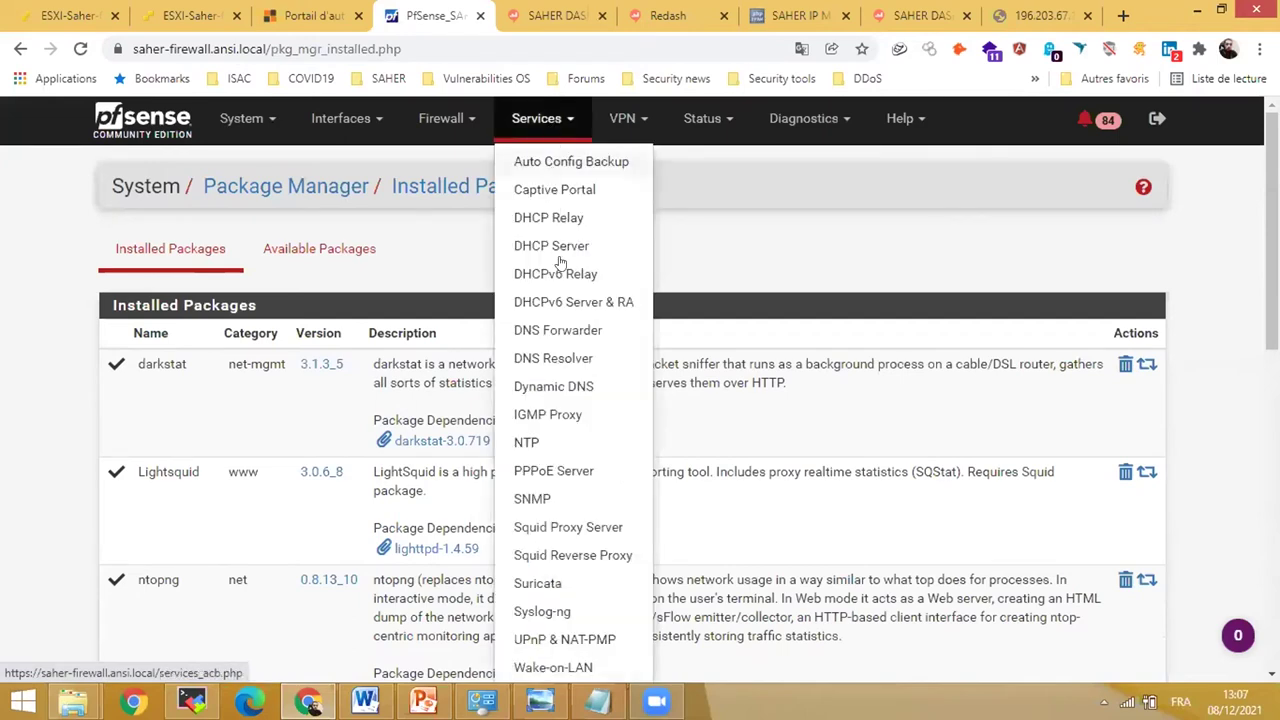
{"action": "left_click", "coordinate": [540, 583]}
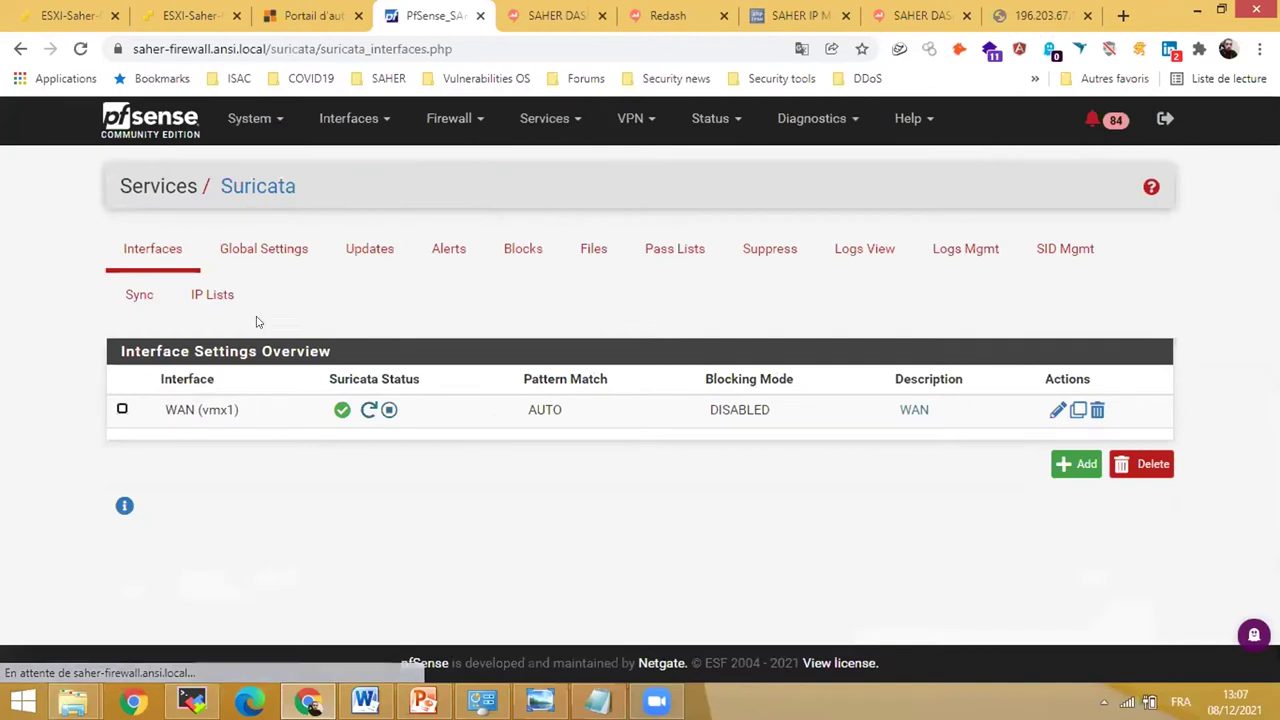
{"action": "left_click", "coordinate": [266, 252]}
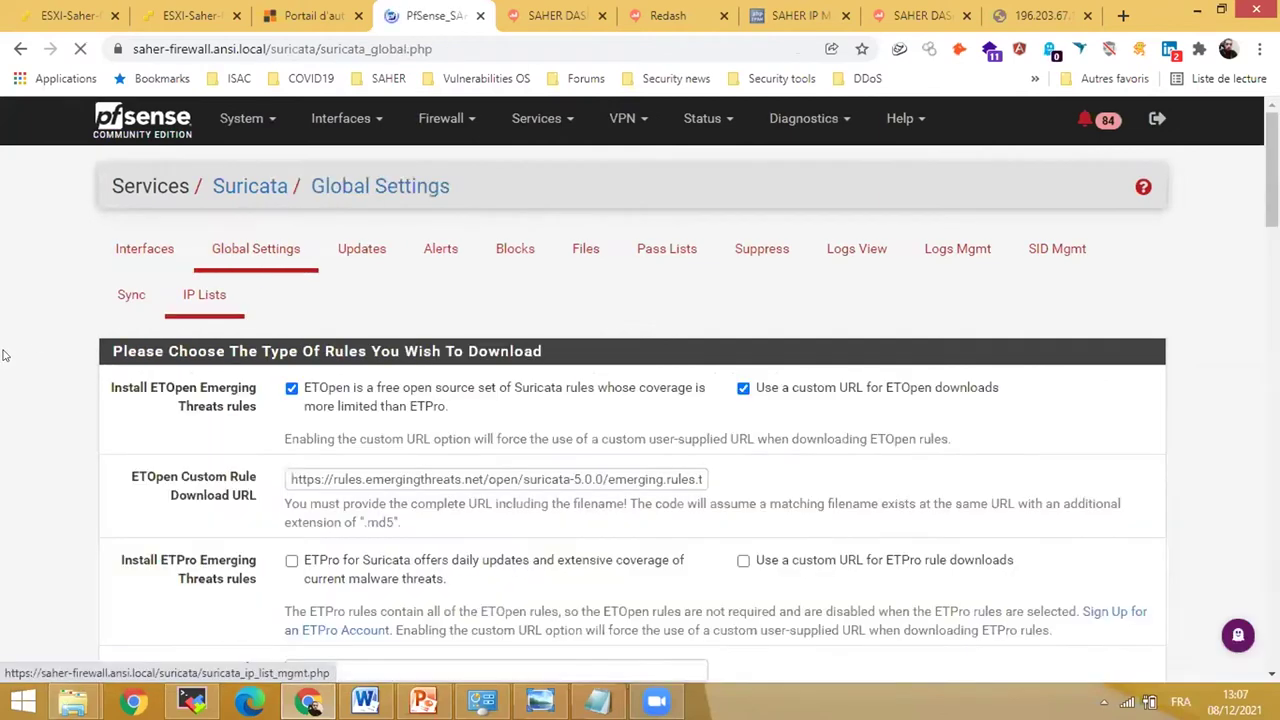
{"action": "scroll", "coordinate": [25, 344], "scroll_direction": "down", "scroll_amount": 1}
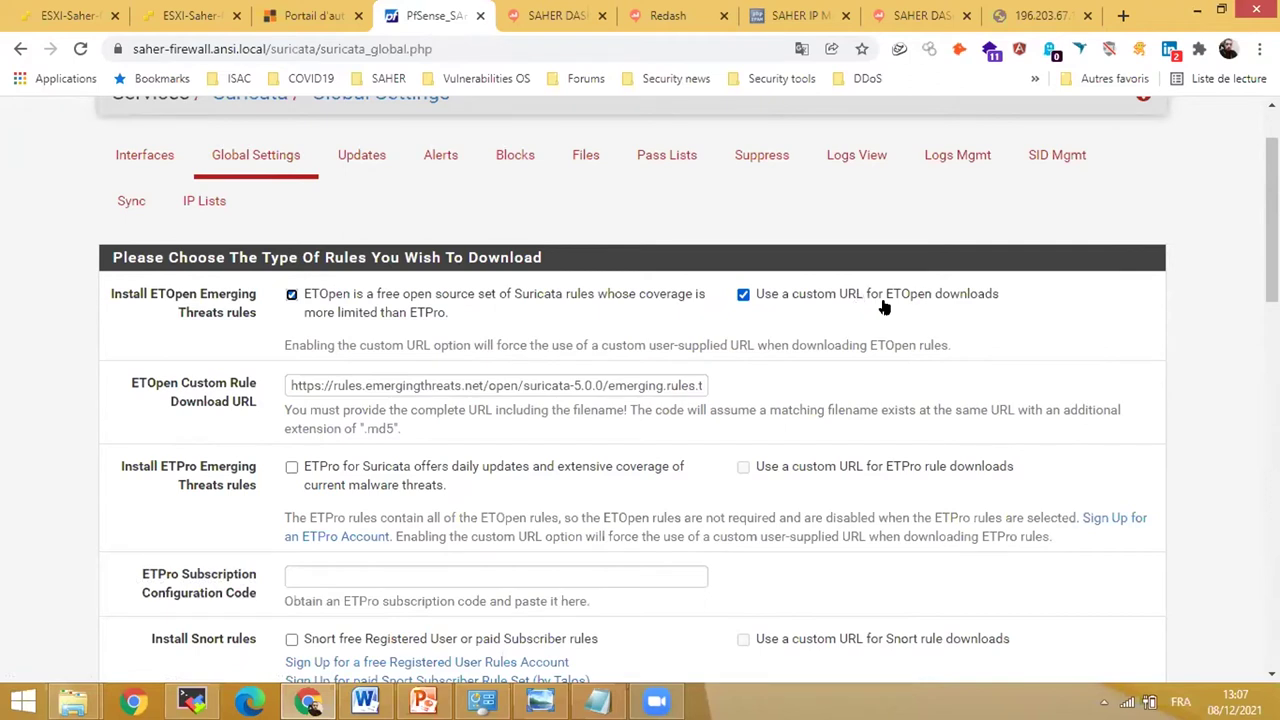
{"action": "triple_click", "coordinate": [506, 385]}
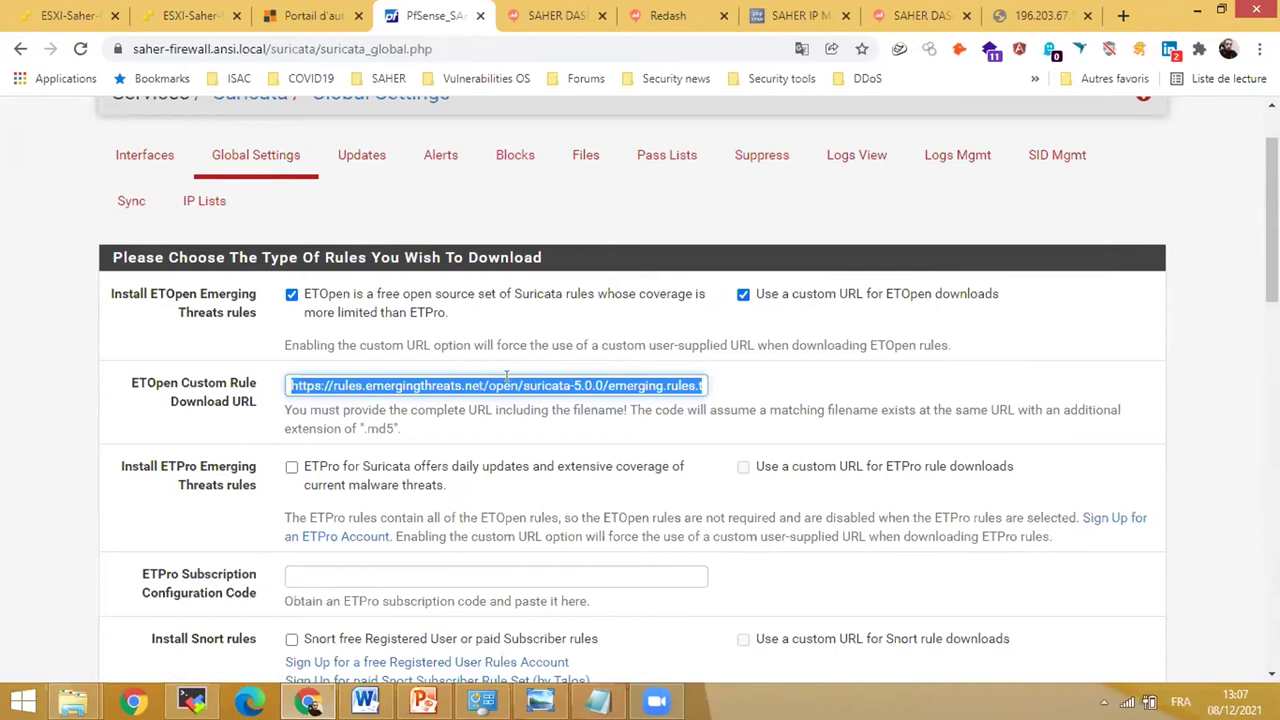
{"action": "key", "text": "End"}
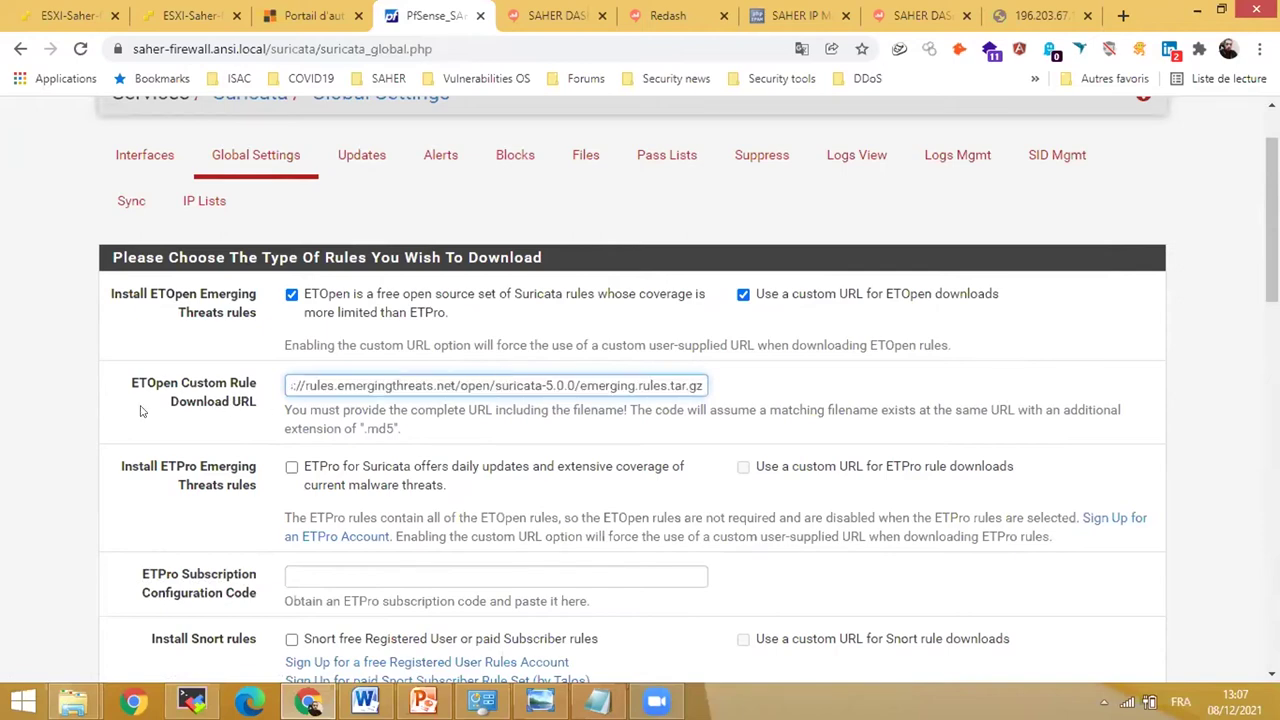
Leave the Suricata rule Update Interval at NEVER and review the remaining global settings
{"action": "scroll", "coordinate": [20, 400], "scroll_direction": "down", "scroll_amount": 4}
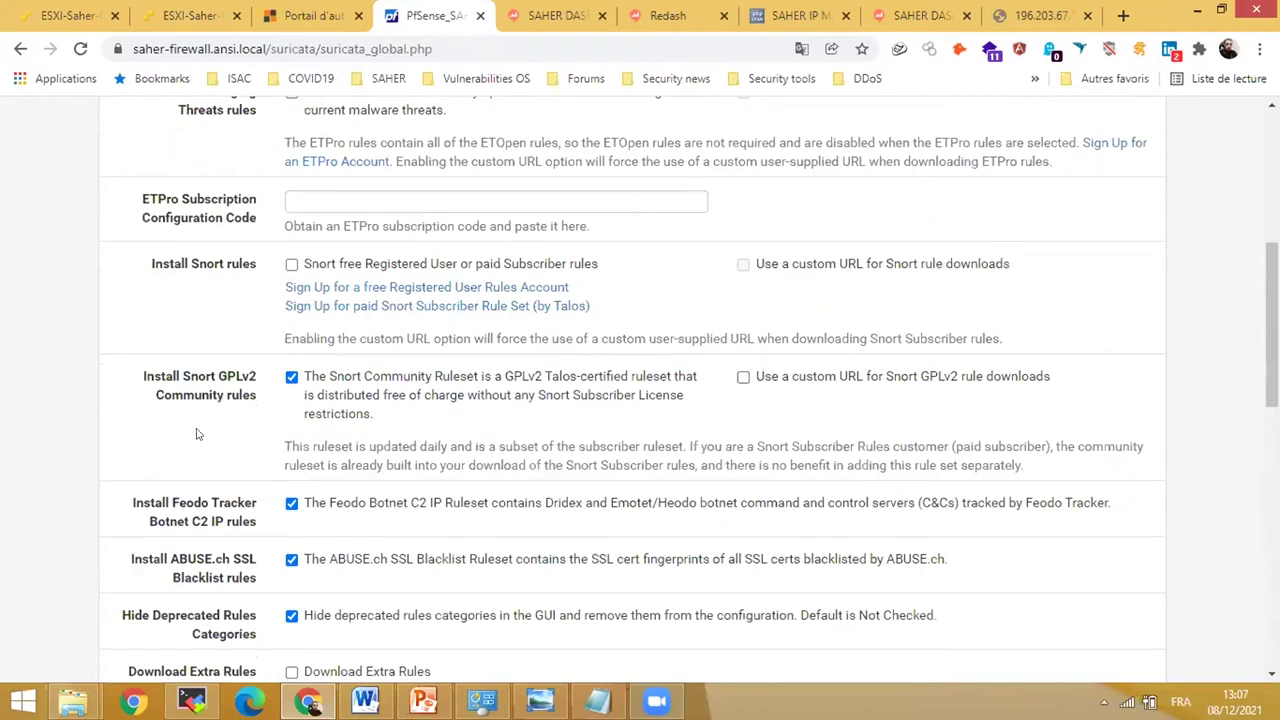
{"action": "scroll", "coordinate": [197, 433], "scroll_direction": "down", "scroll_amount": 1}
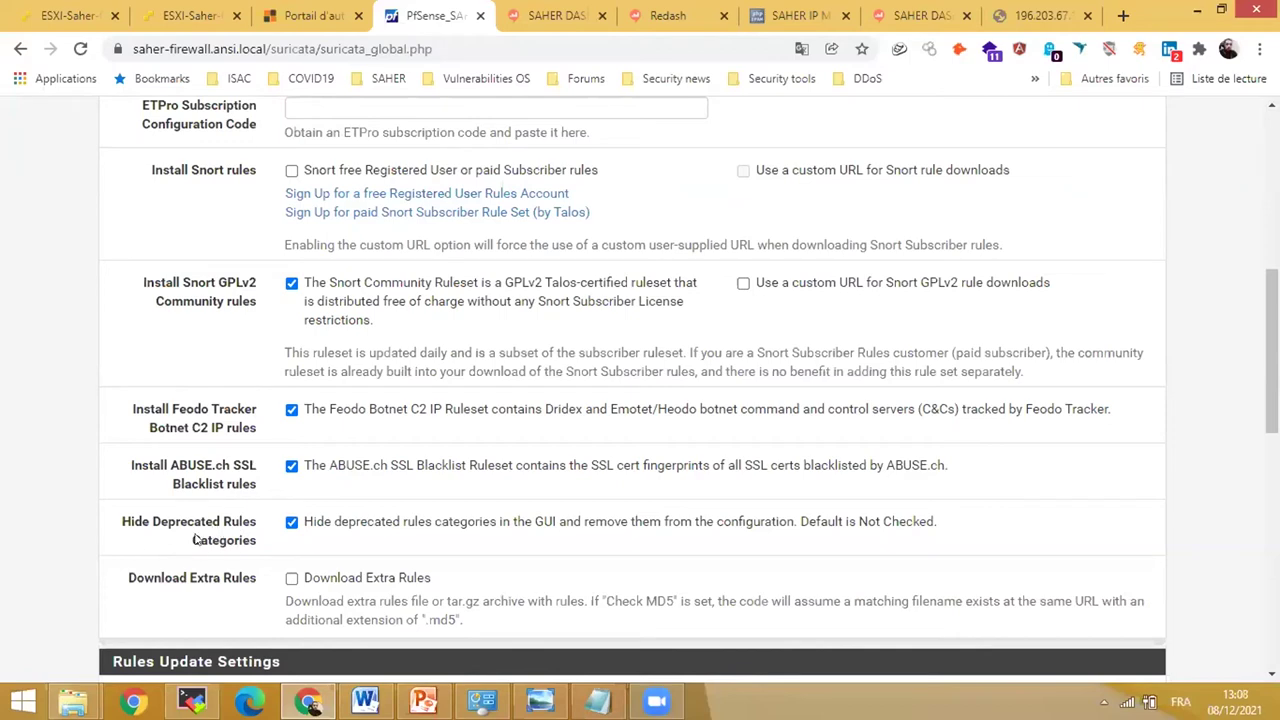
{"action": "scroll", "coordinate": [195, 540], "scroll_direction": "down", "scroll_amount": 3}
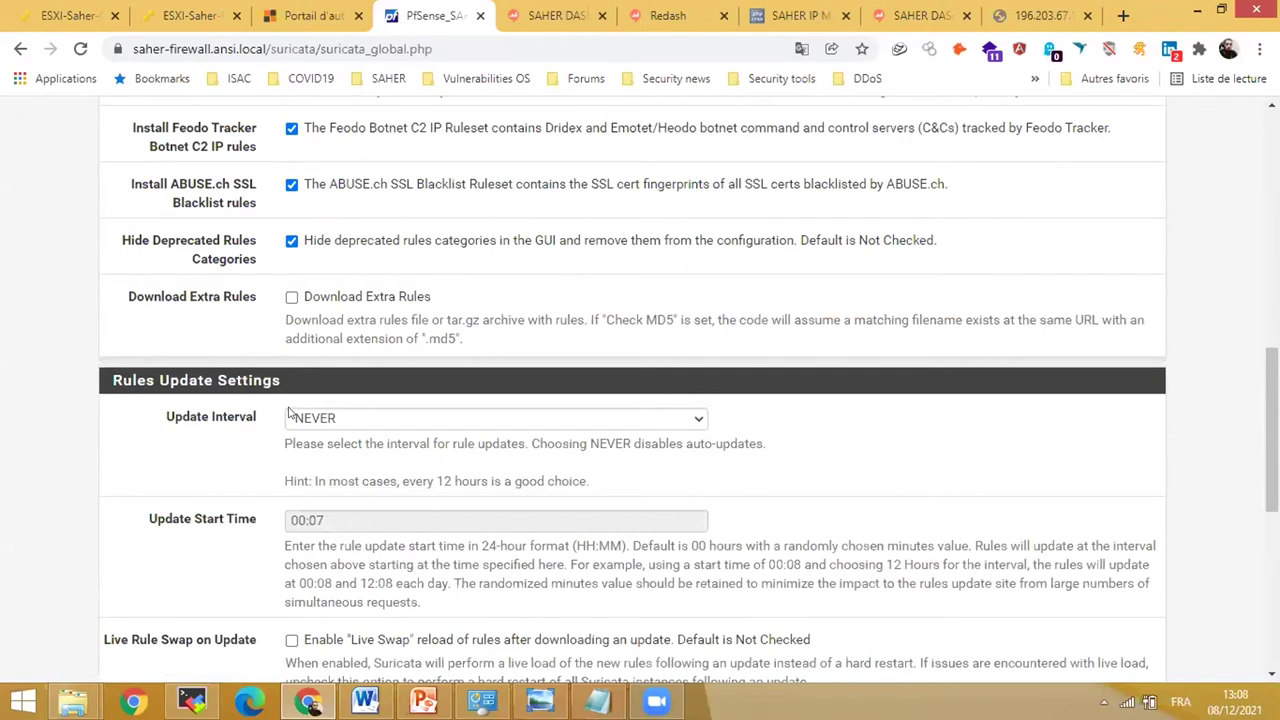
{"action": "left_click", "coordinate": [327, 418]}
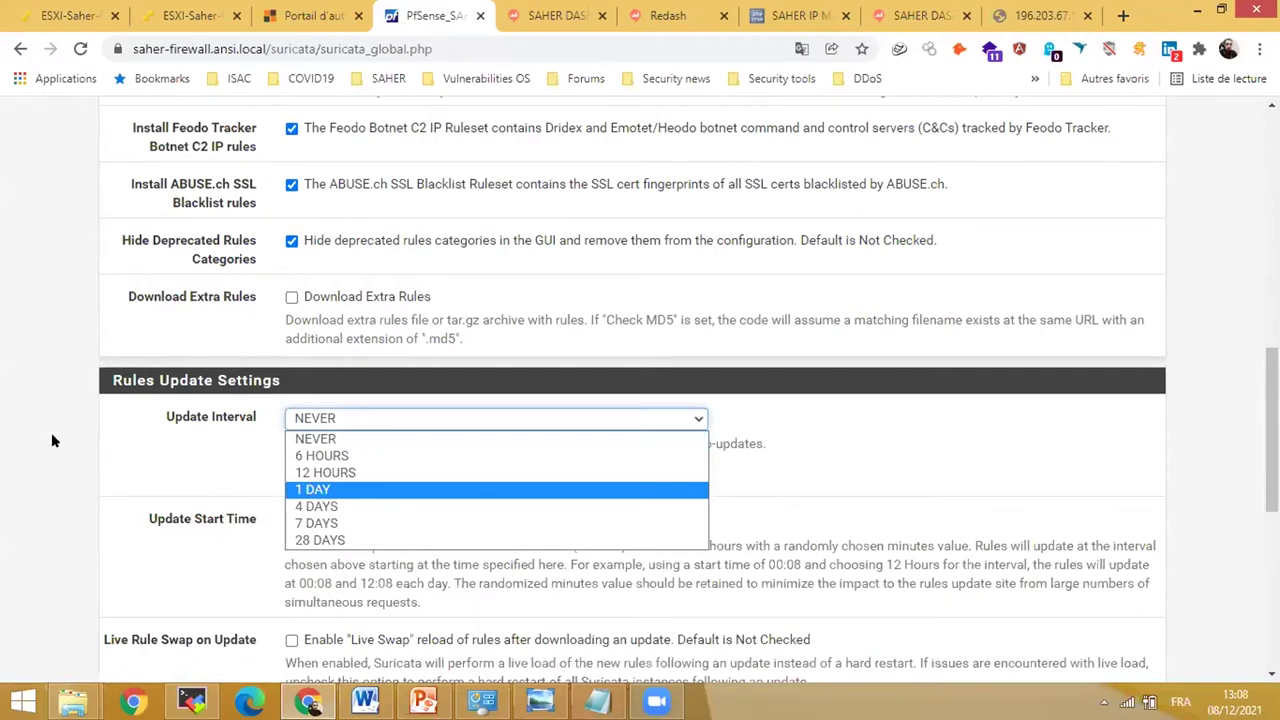
{"action": "left_click", "coordinate": [88, 420]}
{"action": "scroll", "coordinate": [88, 420], "scroll_direction": "down", "scroll_amount": 5}
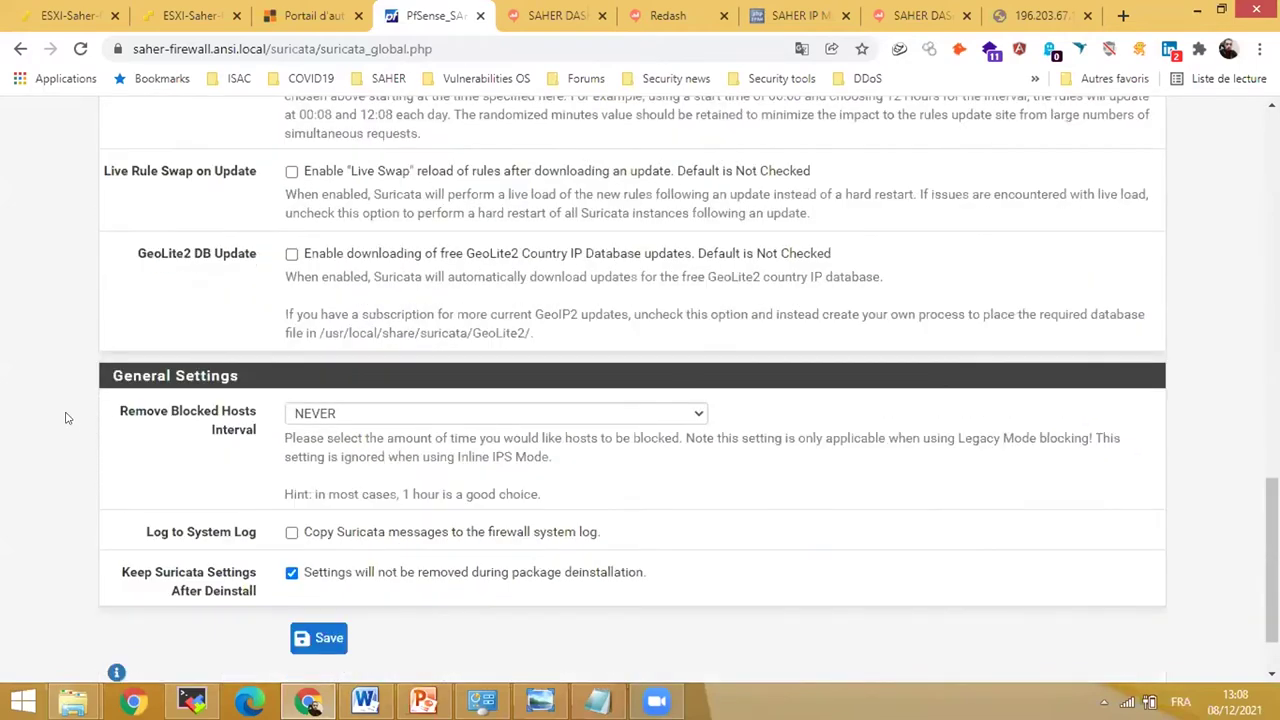
{"action": "scroll", "coordinate": [44, 414], "scroll_direction": "up", "scroll_amount": 8}
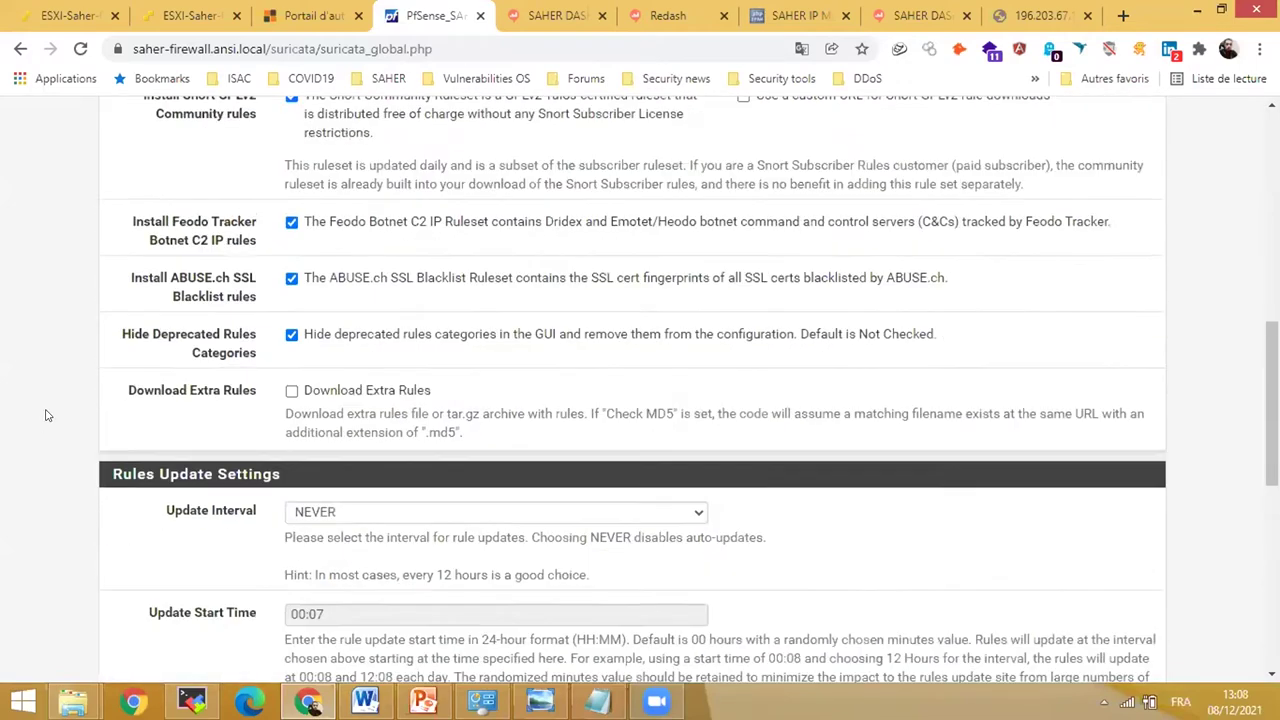
{"action": "scroll", "coordinate": [45, 414], "scroll_direction": "down", "scroll_amount": 8}
{"action": "scroll", "coordinate": [45, 414], "scroll_direction": "down", "scroll_amount": 3}
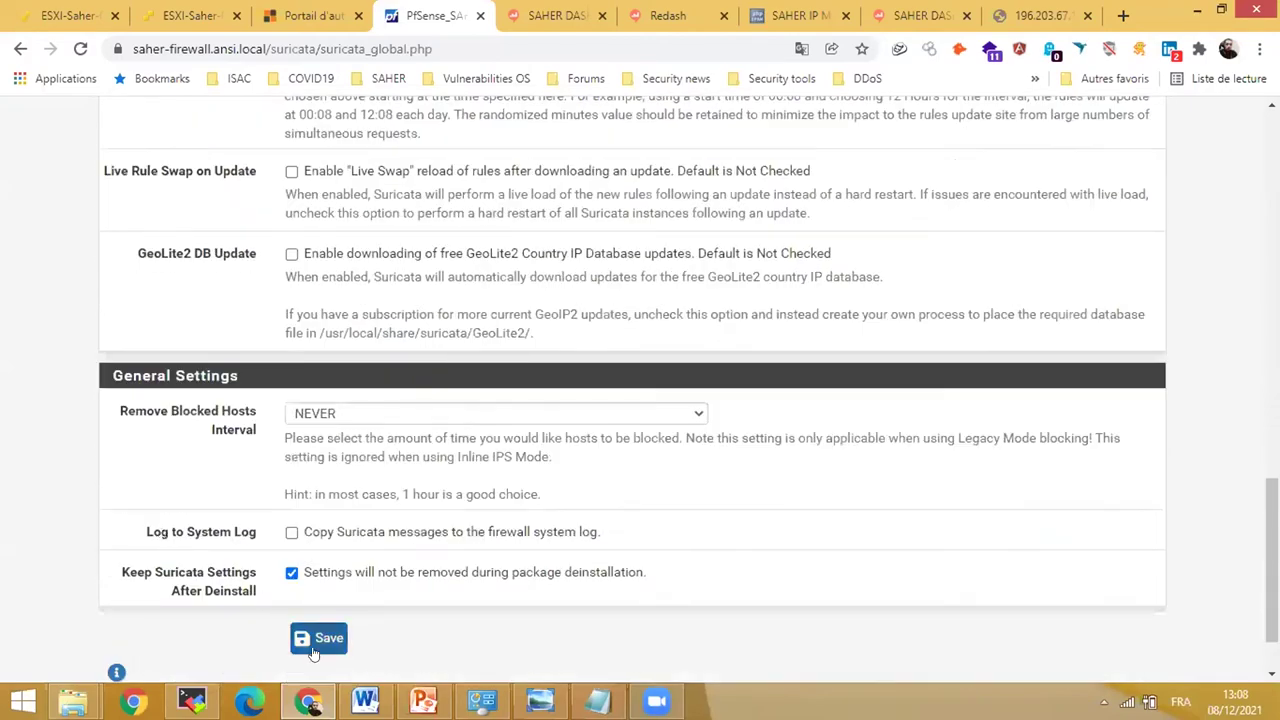
{"action": "scroll", "coordinate": [89, 489], "scroll_direction": "up", "scroll_amount": 4}
{"action": "scroll", "coordinate": [89, 489], "scroll_direction": "up", "scroll_amount": 10}
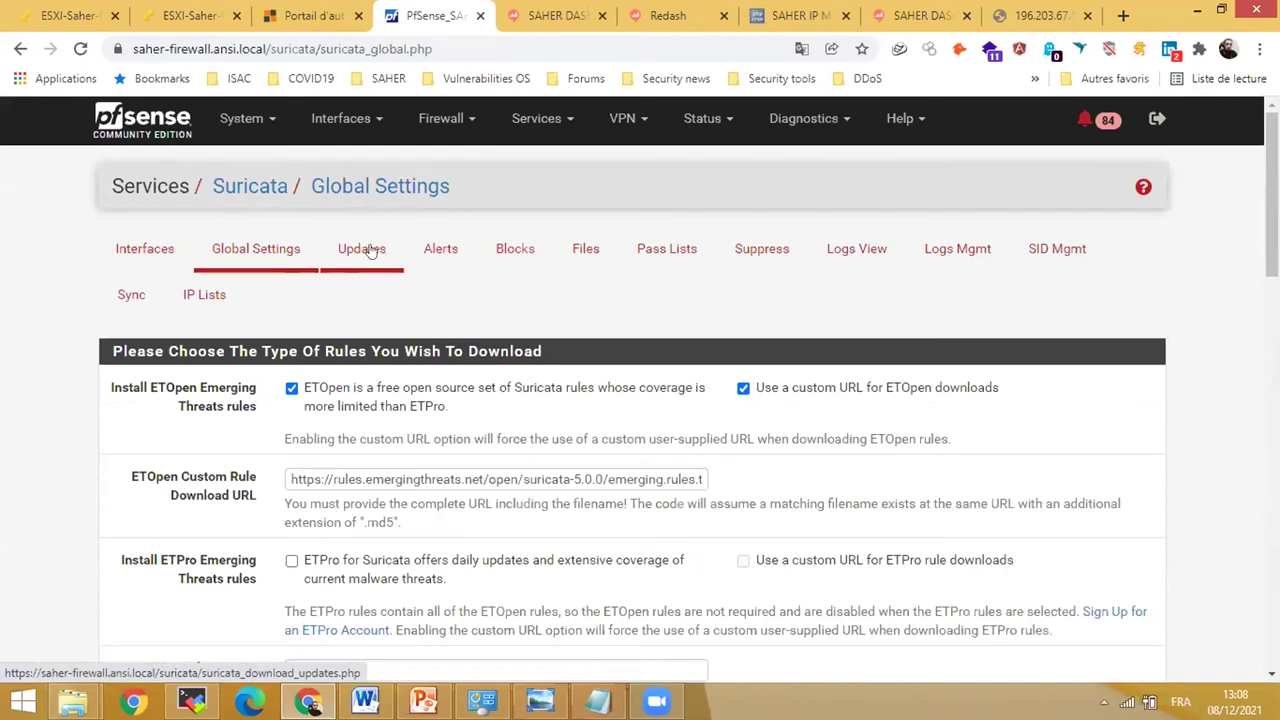
Run a Suricata rule set update, then return to the Interfaces overview showing WAN (vmx1)
{"action": "left_click", "coordinate": [372, 251]}
{"action": "scroll", "coordinate": [22, 328], "scroll_direction": "down", "scroll_amount": 1}
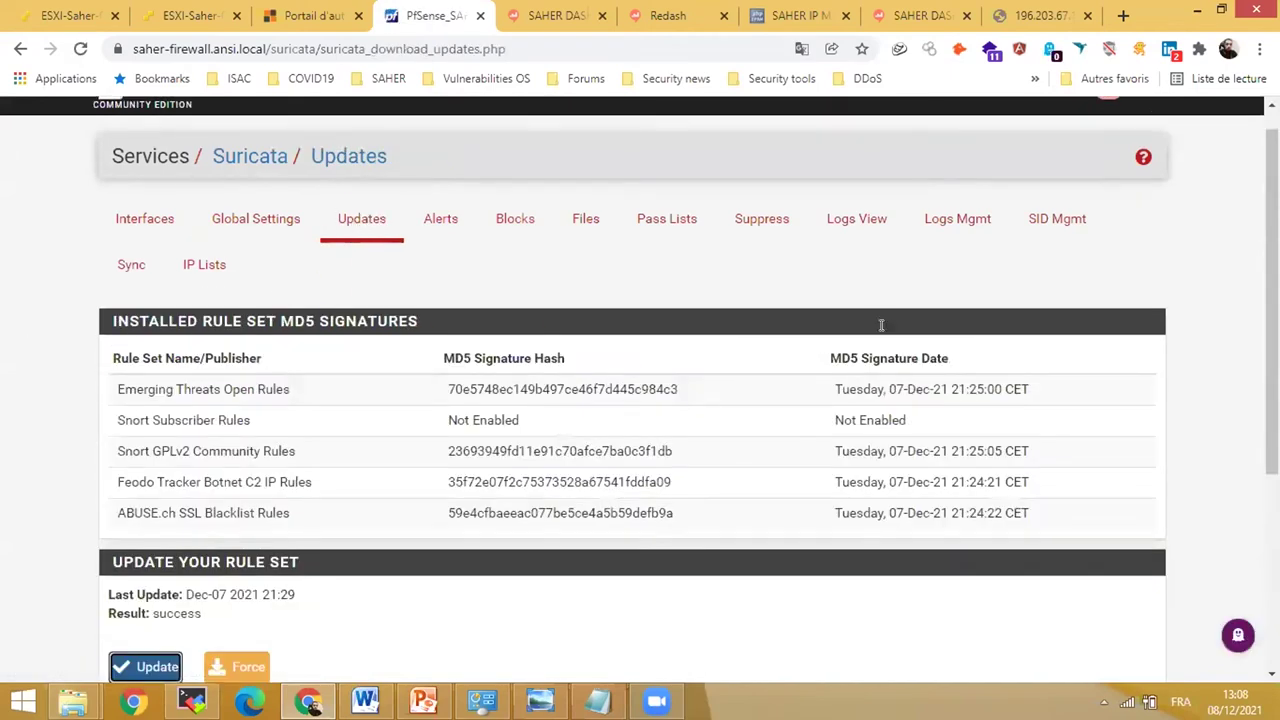
{"action": "scroll", "coordinate": [750, 315], "scroll_direction": "down", "scroll_amount": 1}
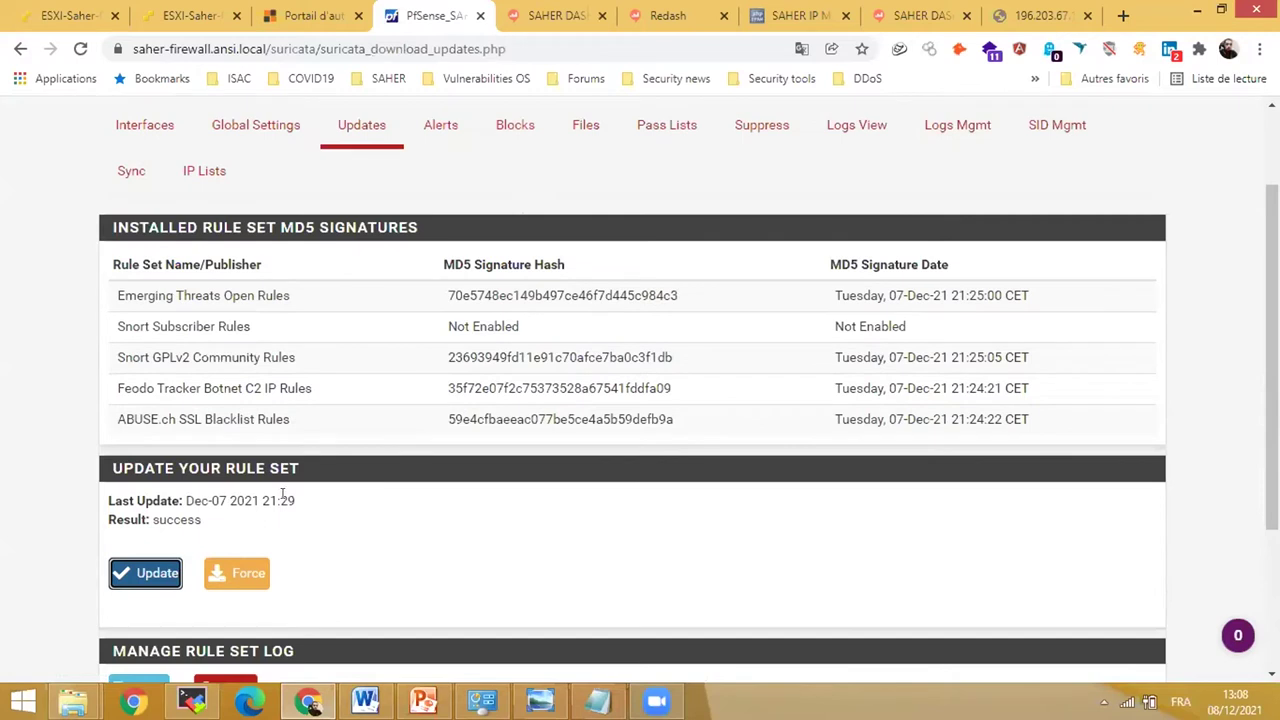
{"action": "left_click", "coordinate": [148, 576]}
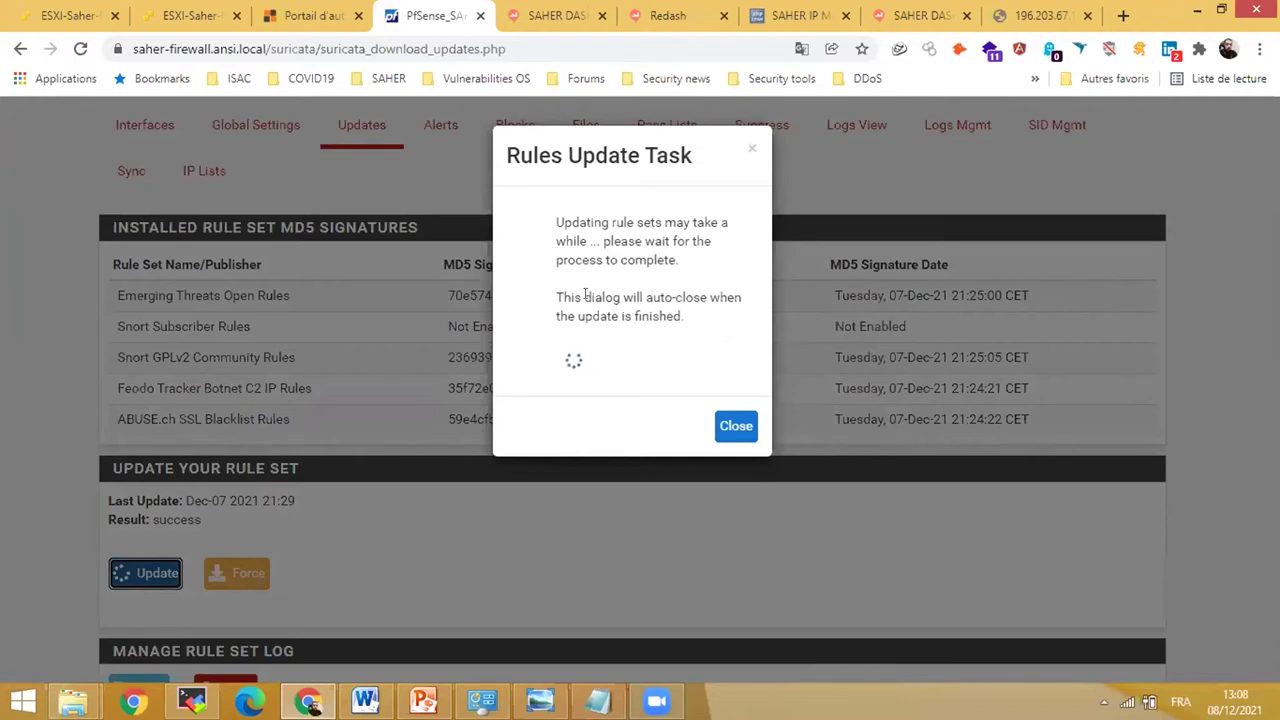
{"action": "left_click", "coordinate": [735, 427]}
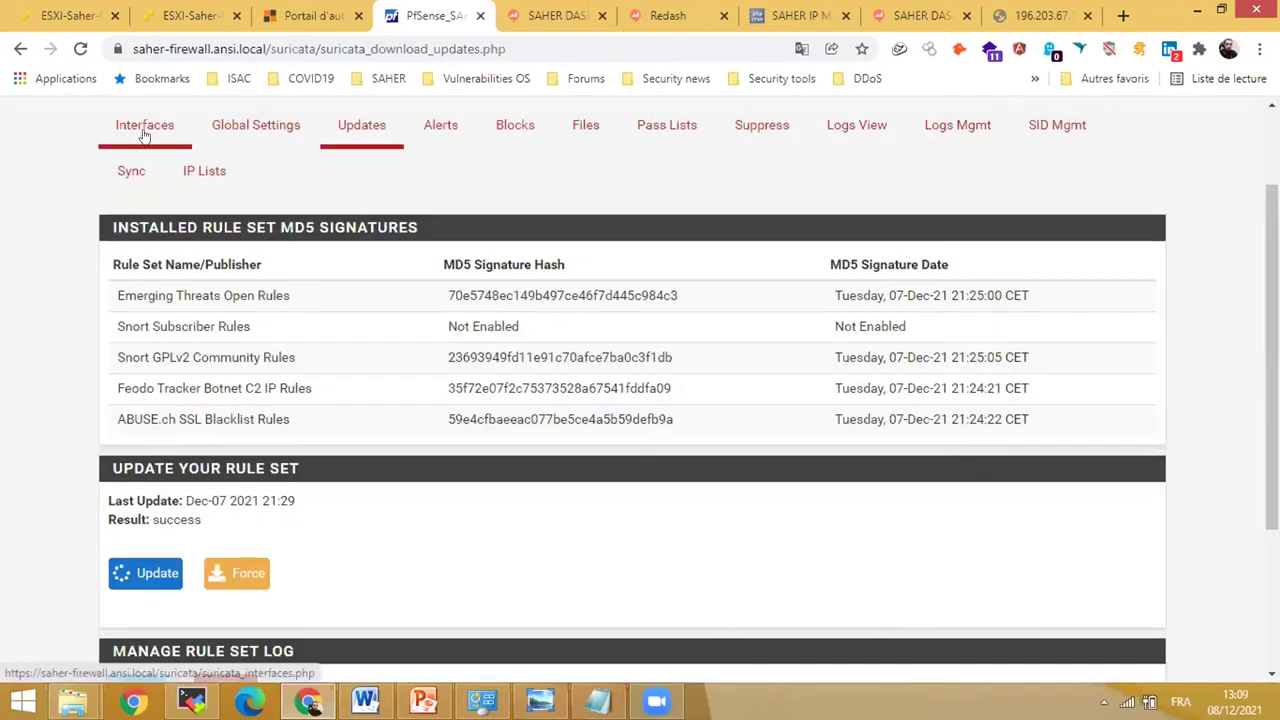
{"action": "left_click", "coordinate": [144, 128]}
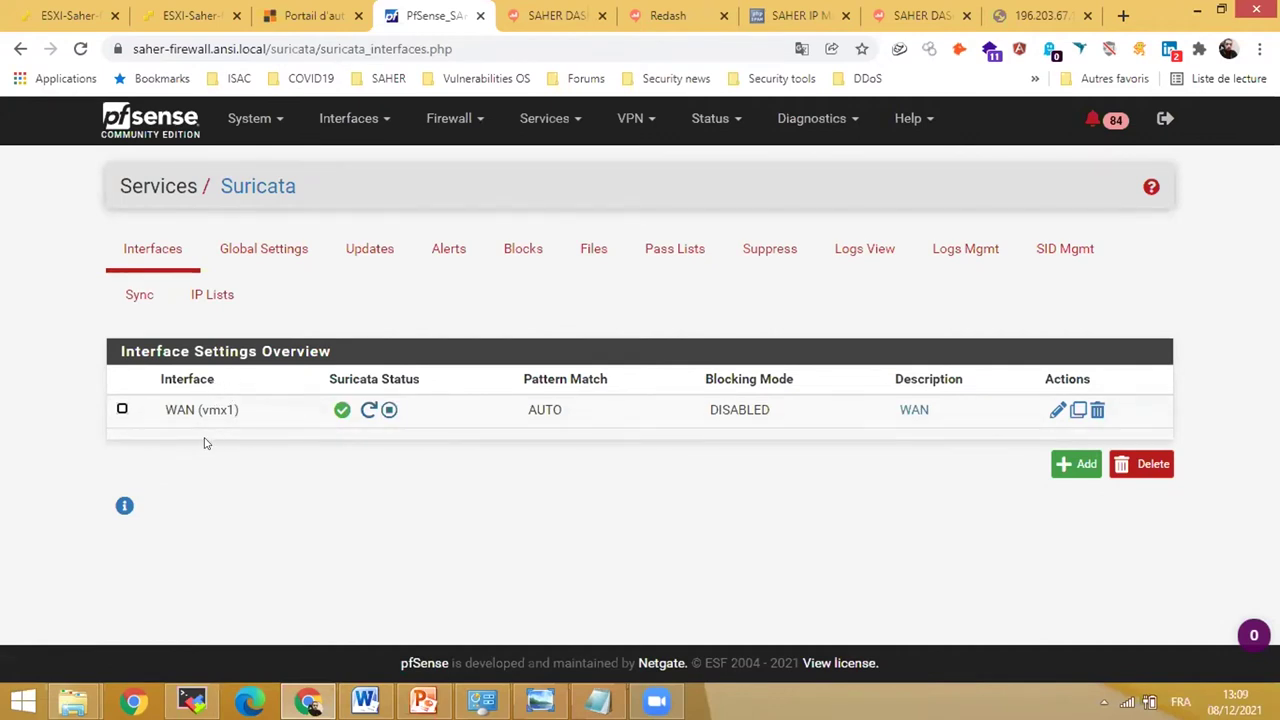
Show the pfSense Status Dashboard with WAN address 196.203.67.173
{"action": "left_click", "coordinate": [156, 118]}
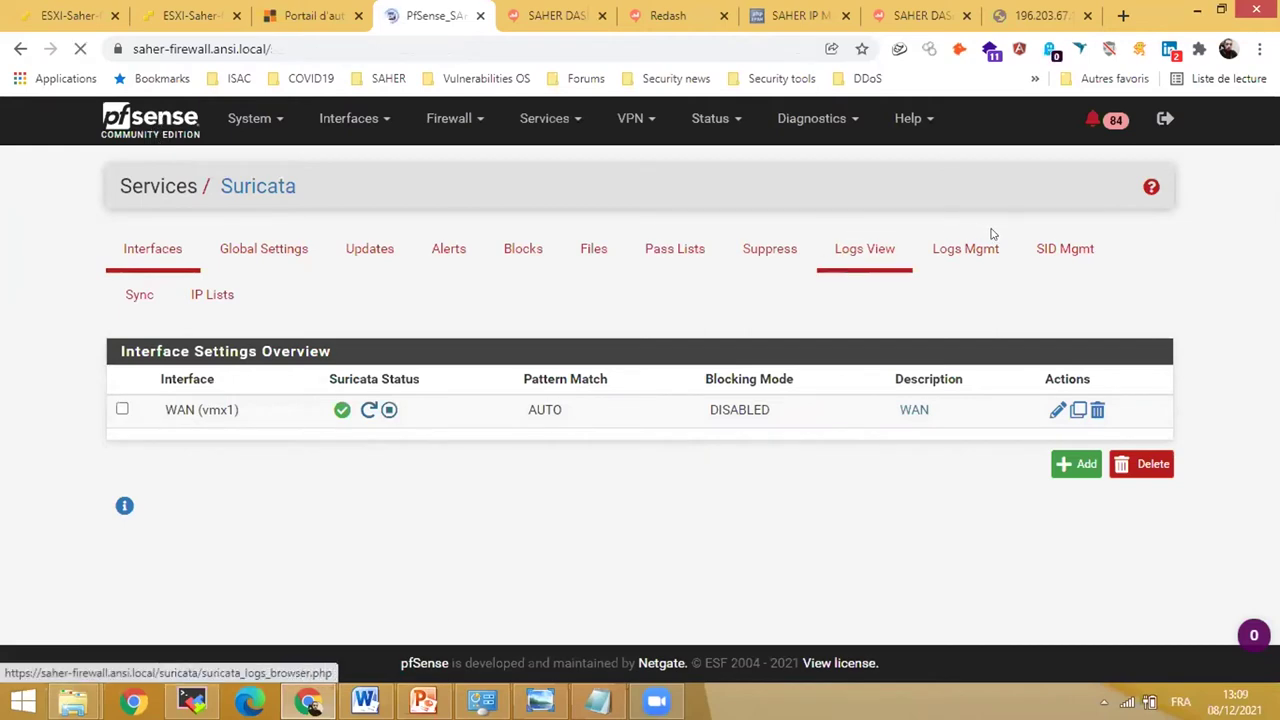
{"action": "scroll", "coordinate": [1040, 268], "scroll_direction": "down", "scroll_amount": 15}
{"action": "scroll", "coordinate": [1040, 275], "scroll_direction": "up", "scroll_amount": 7}
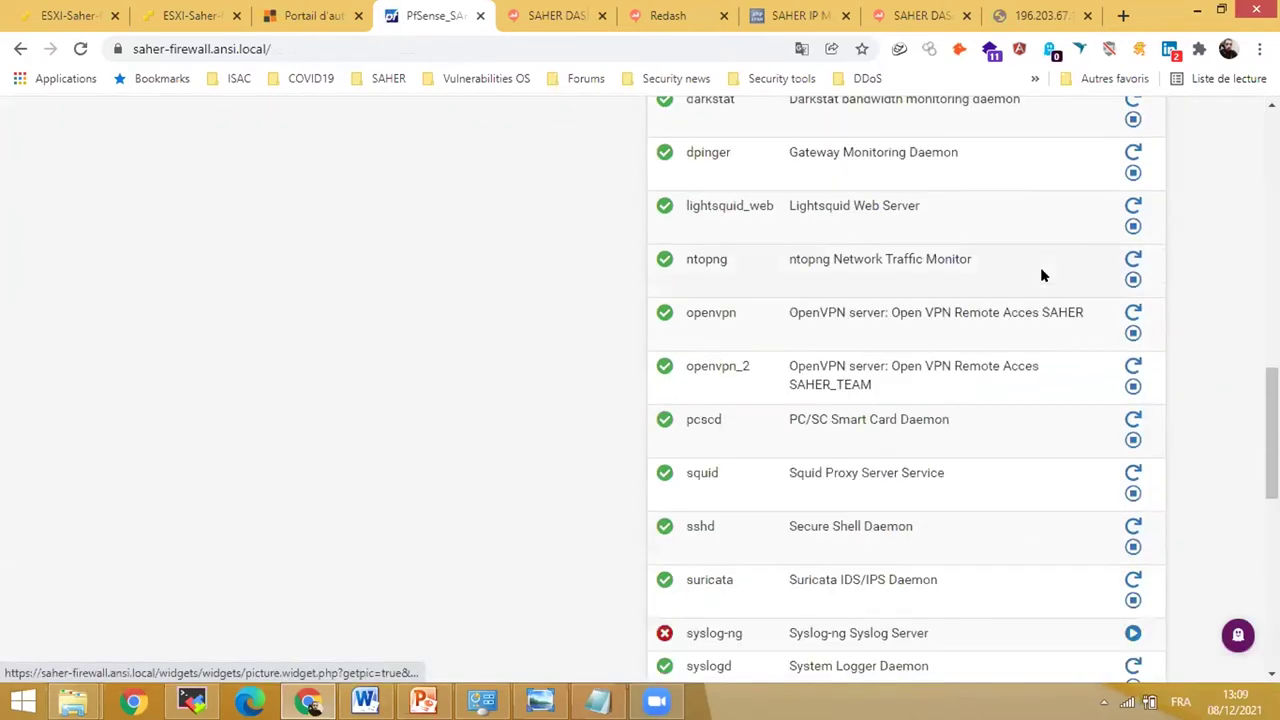
{"action": "scroll", "coordinate": [1035, 260], "scroll_direction": "up", "scroll_amount": 10}
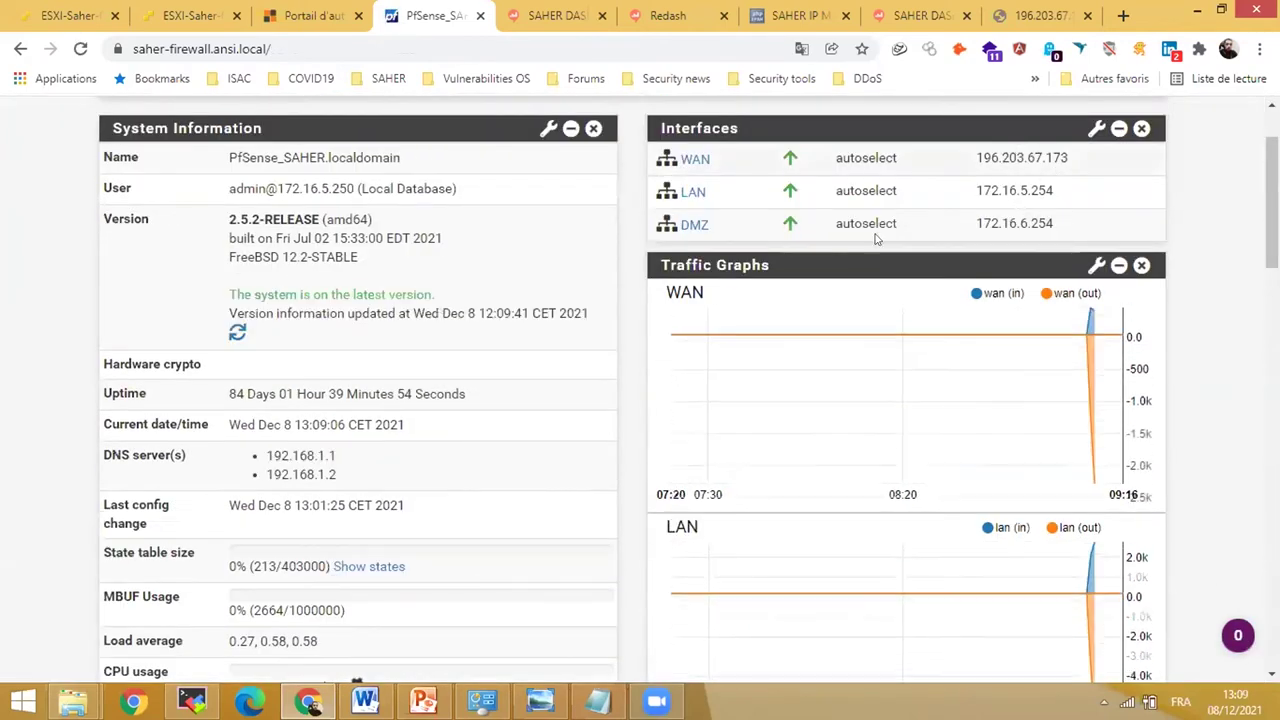
{"action": "scroll", "coordinate": [875, 238], "scroll_direction": "up", "scroll_amount": 2}
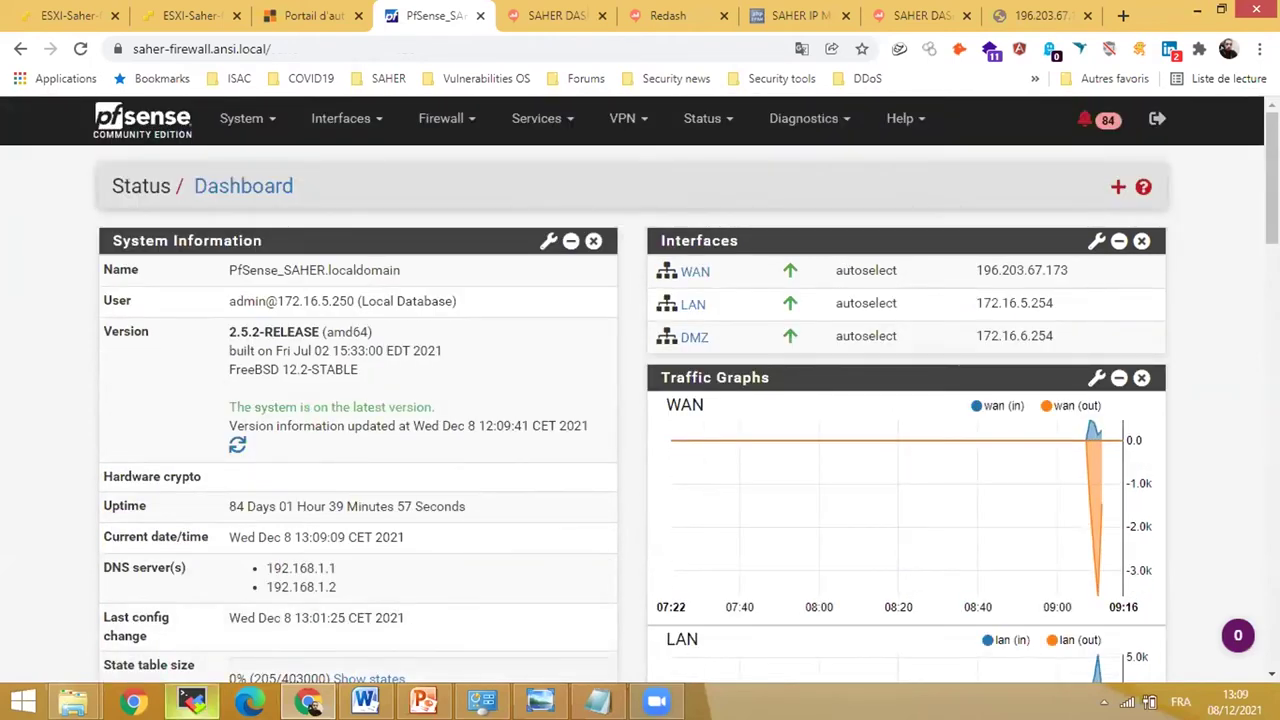
Check the Debian VPS inet address 141.95.0.39 in MobaXterm, then return to pfSense
{"action": "left_click", "coordinate": [191, 701]}
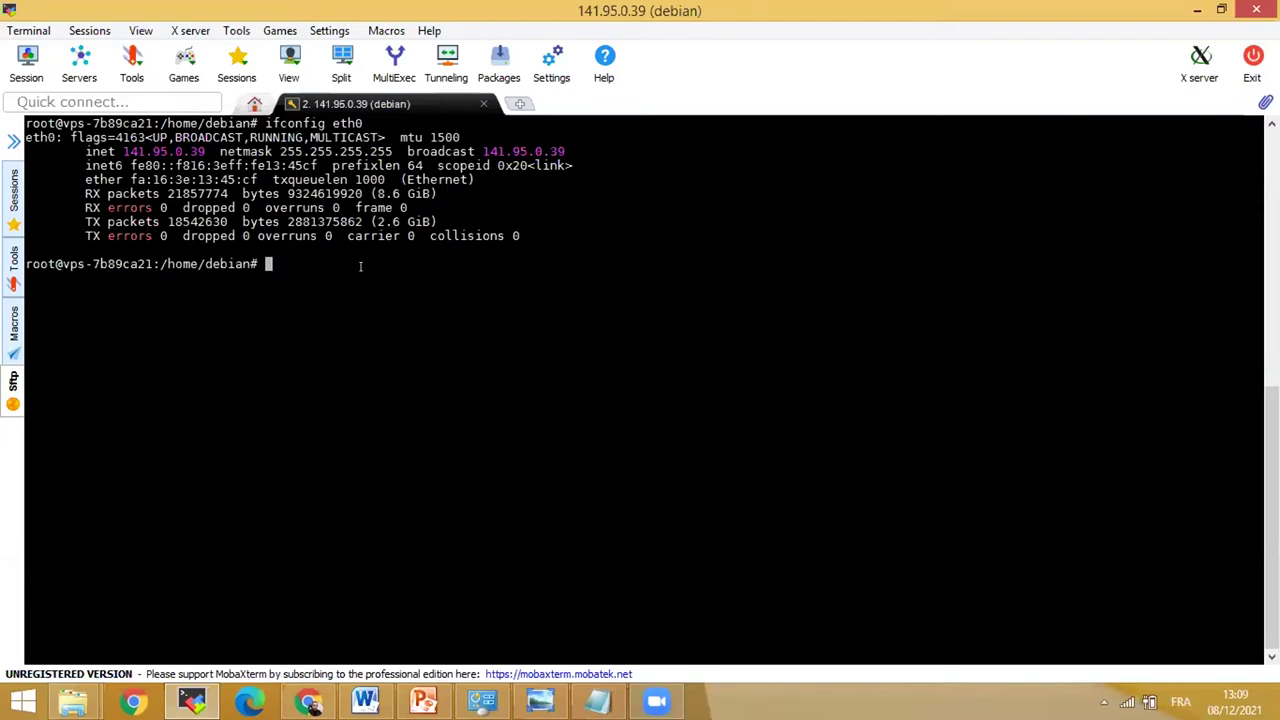
{"action": "double_click", "coordinate": [149, 150]}
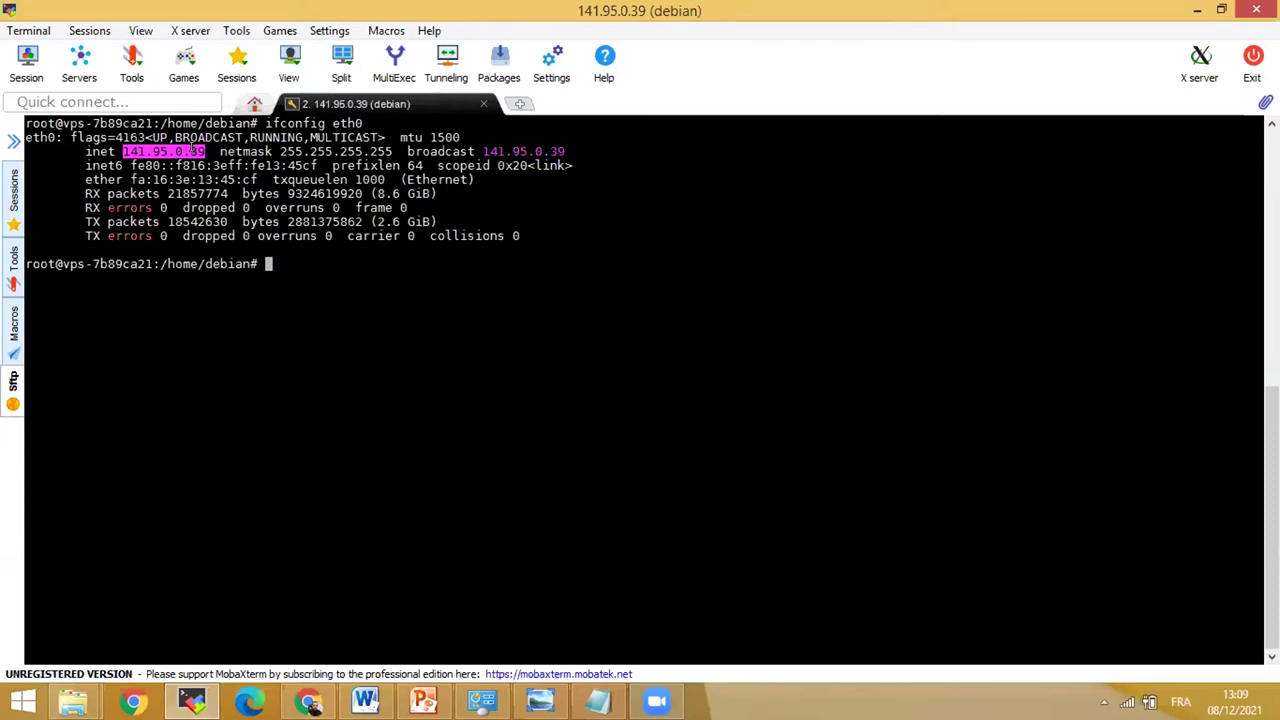
{"action": "left_click", "coordinate": [324, 270]}
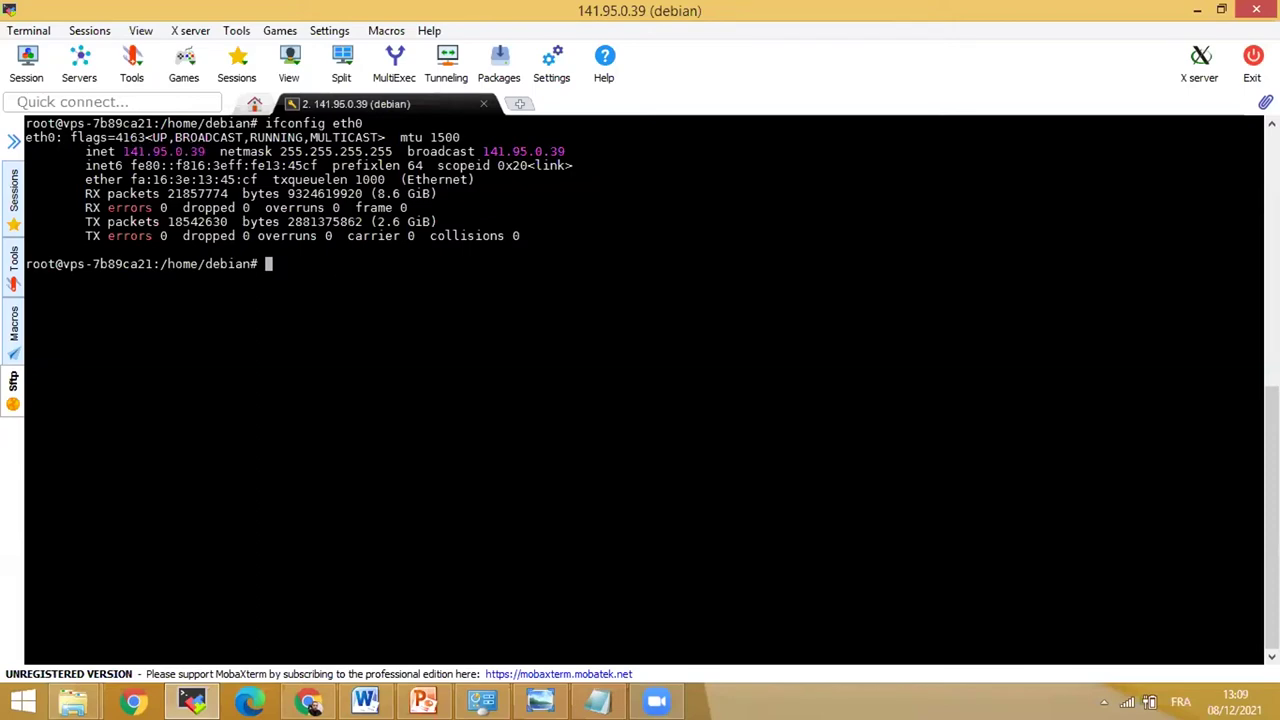
{"action": "key", "text": "alt+Tab"}
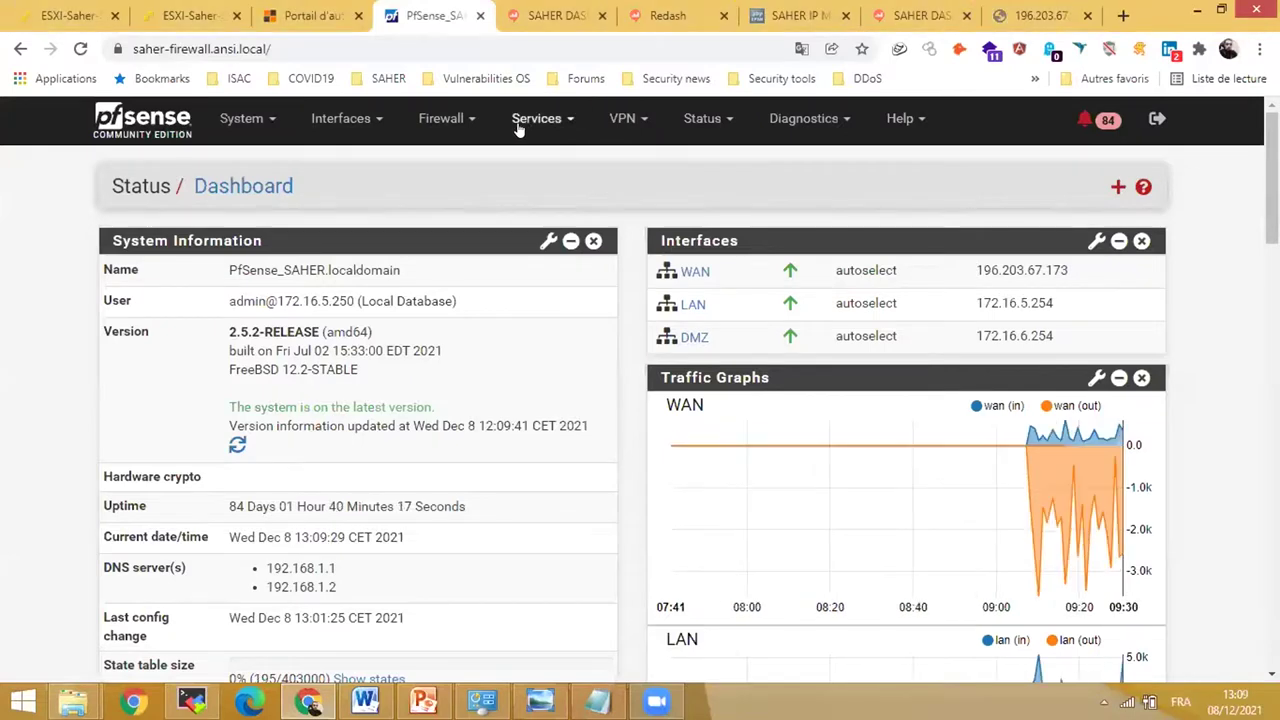
Clear Suricata's WAN alert log, then enter 'nmap -sV --script vuln 196.203.67.173' on the VPS
{"action": "left_click", "coordinate": [538, 118]}
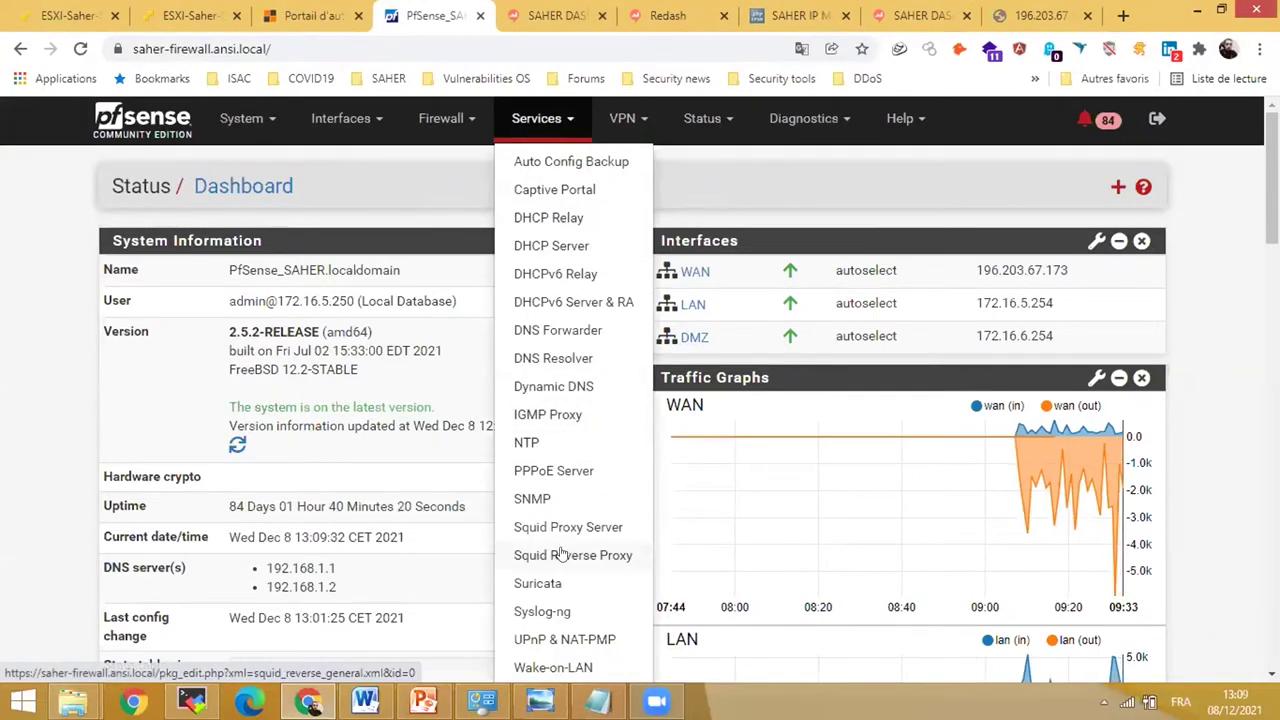
{"action": "left_click", "coordinate": [539, 586]}
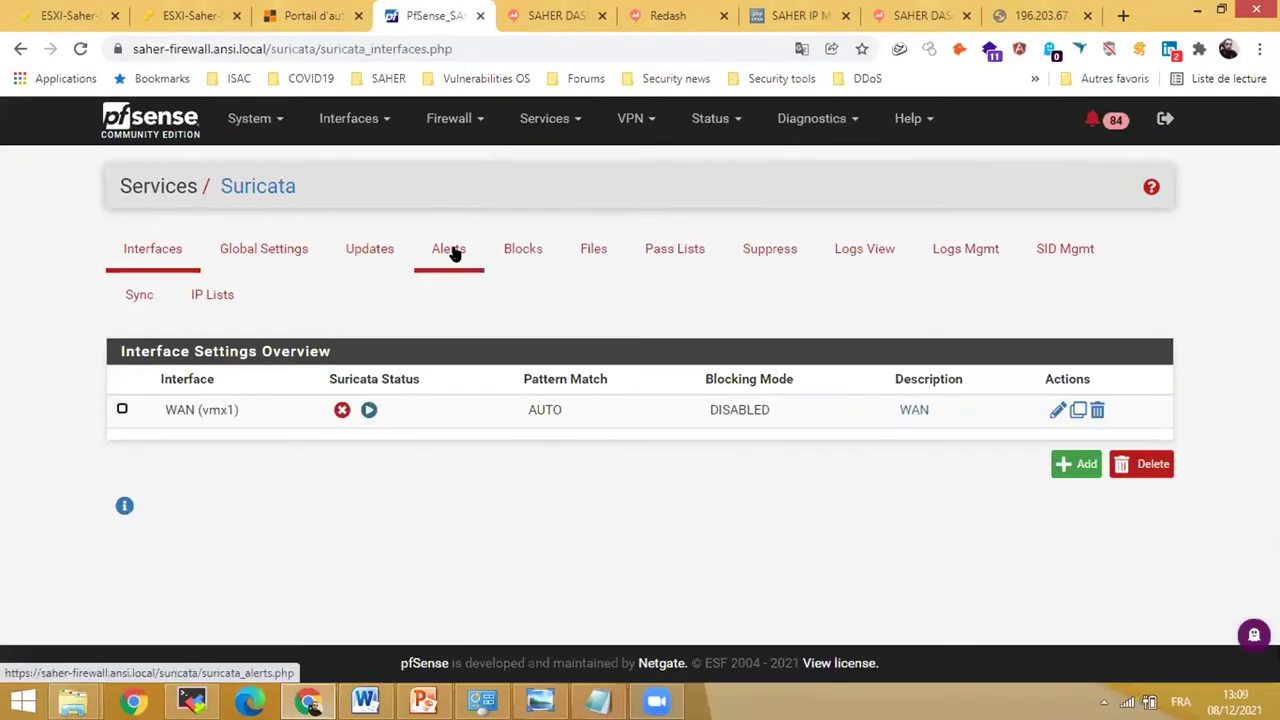
{"action": "left_click", "coordinate": [452, 253]}
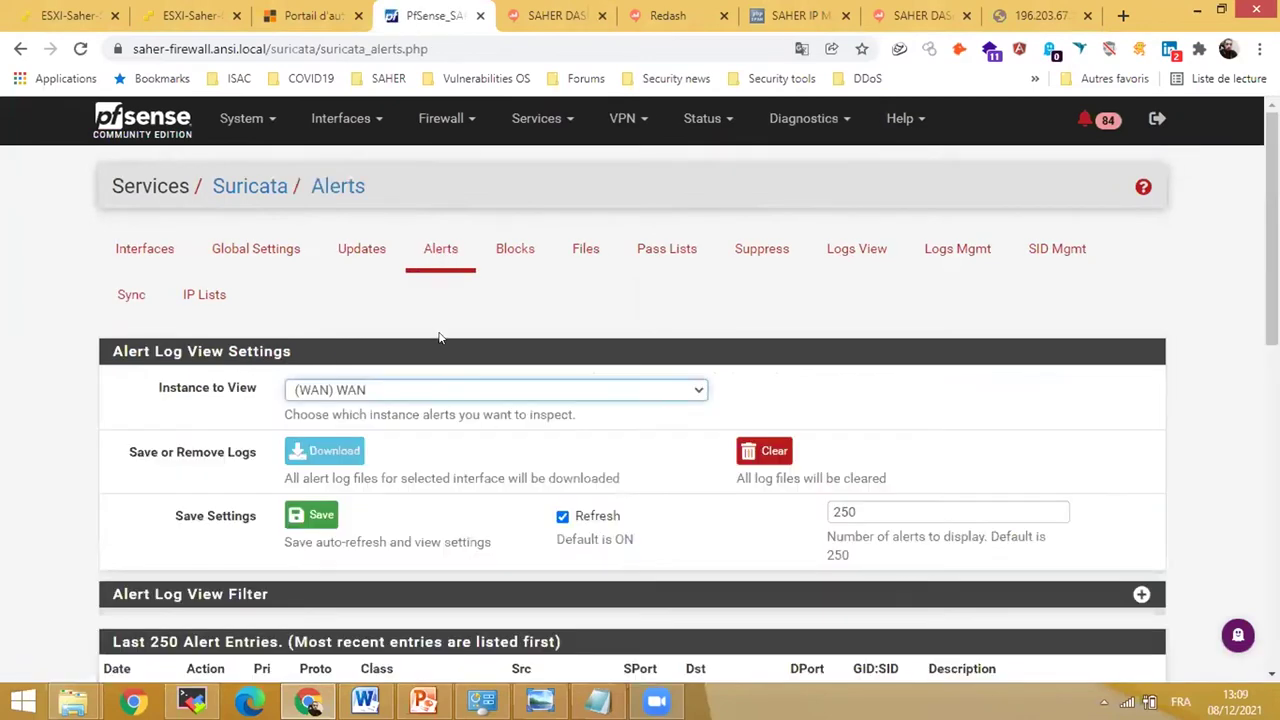
{"action": "scroll", "coordinate": [438, 337], "scroll_direction": "down", "scroll_amount": 2}
{"action": "left_click", "coordinate": [764, 263]}
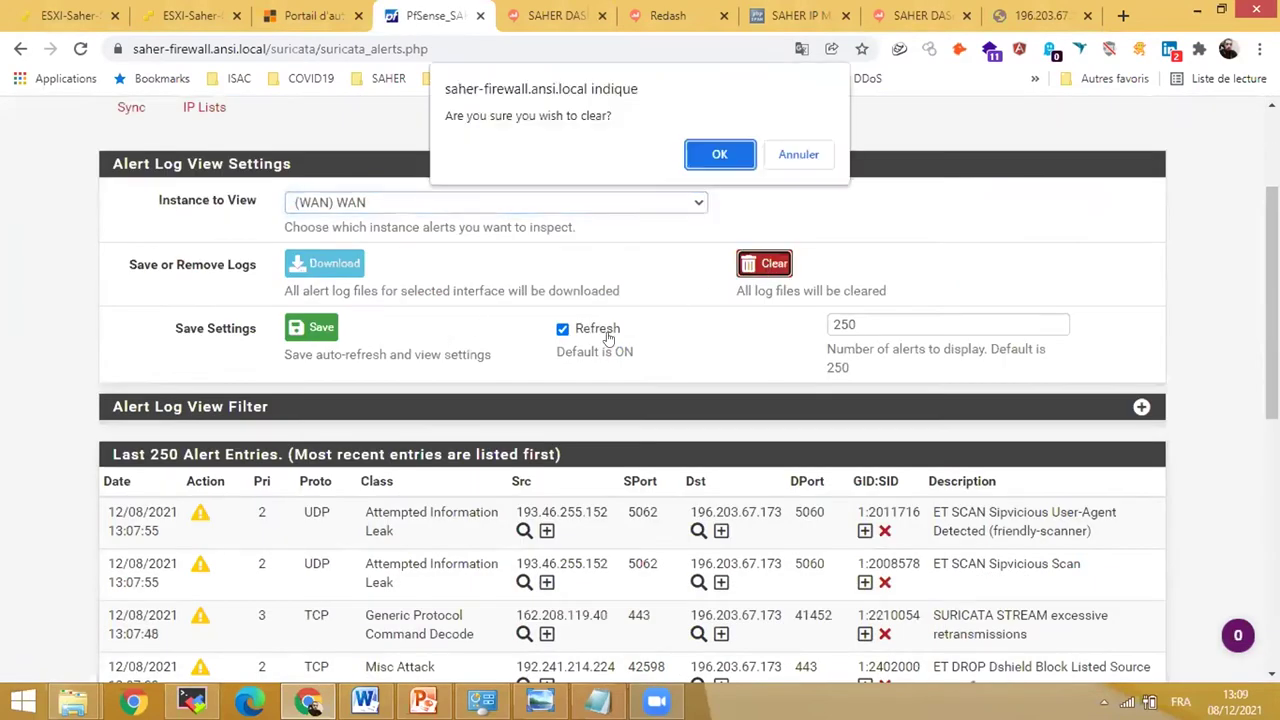
{"action": "left_click", "coordinate": [720, 154]}
{"action": "key", "text": "alt+Tab"}
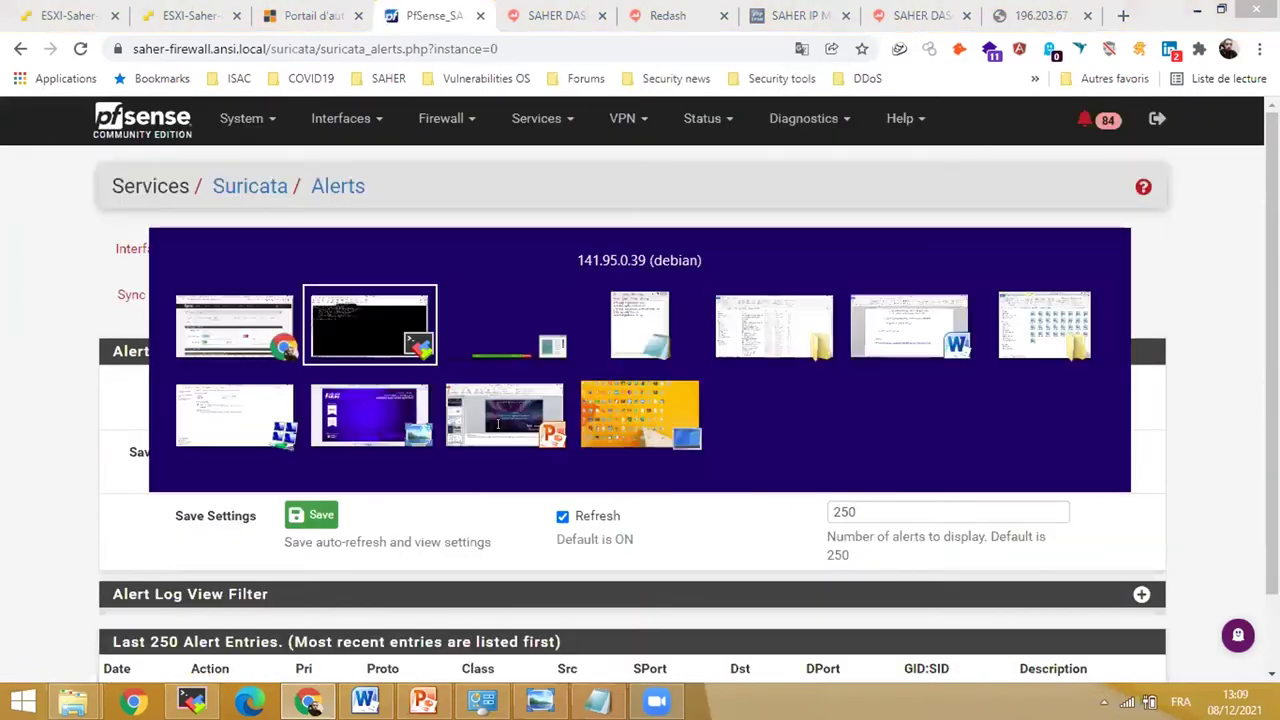
{"action": "type", "text": "nma"}
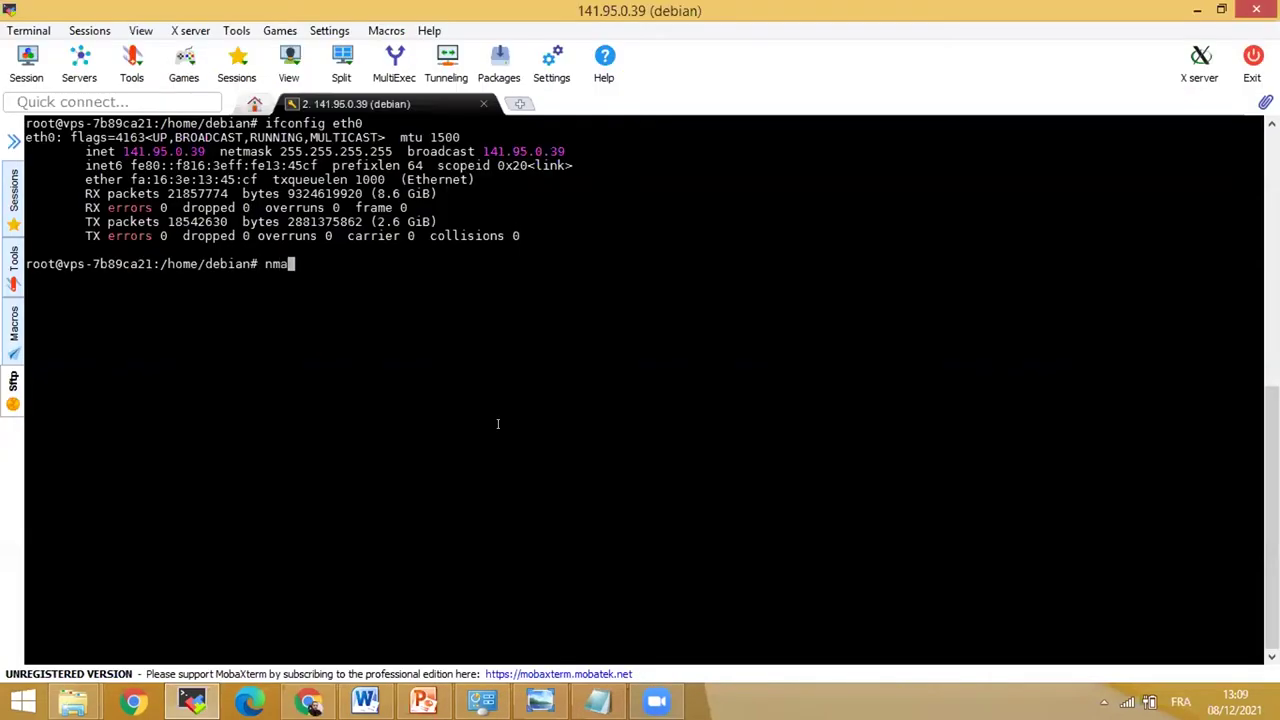
{"action": "type", "text": "p -sV --script vuln "}
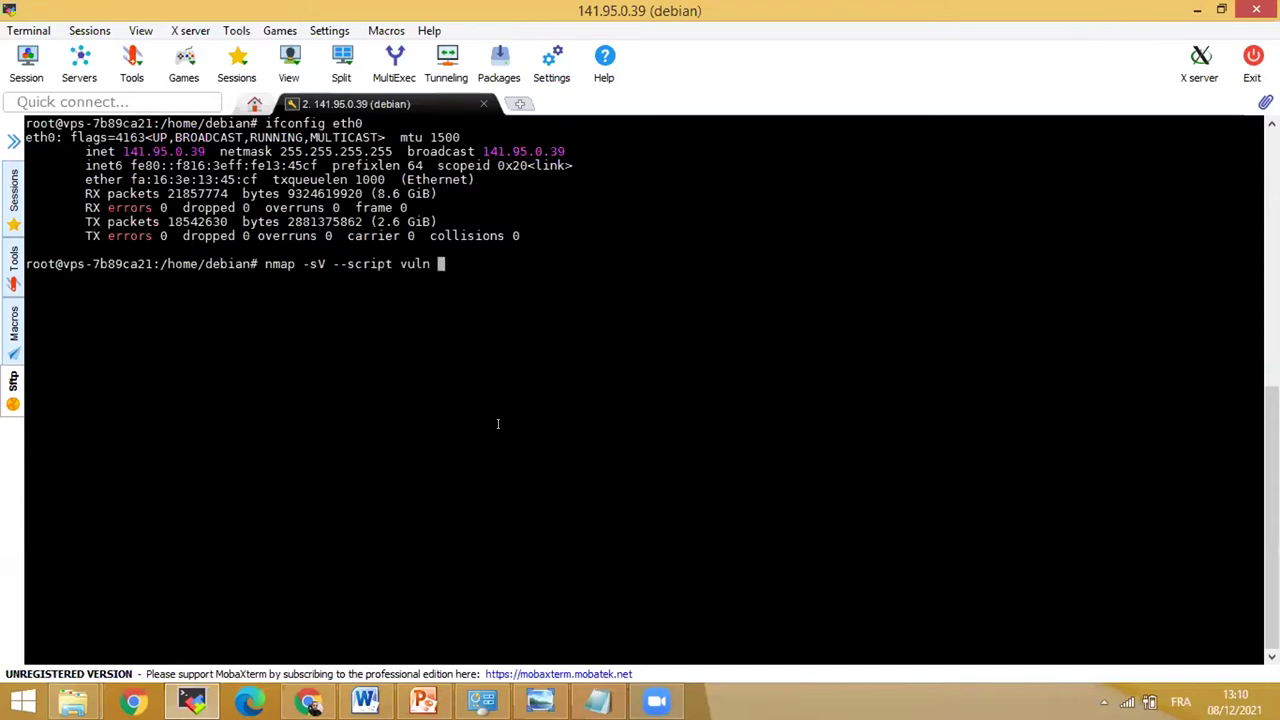
{"action": "type", "text": "196.203.67.173"}
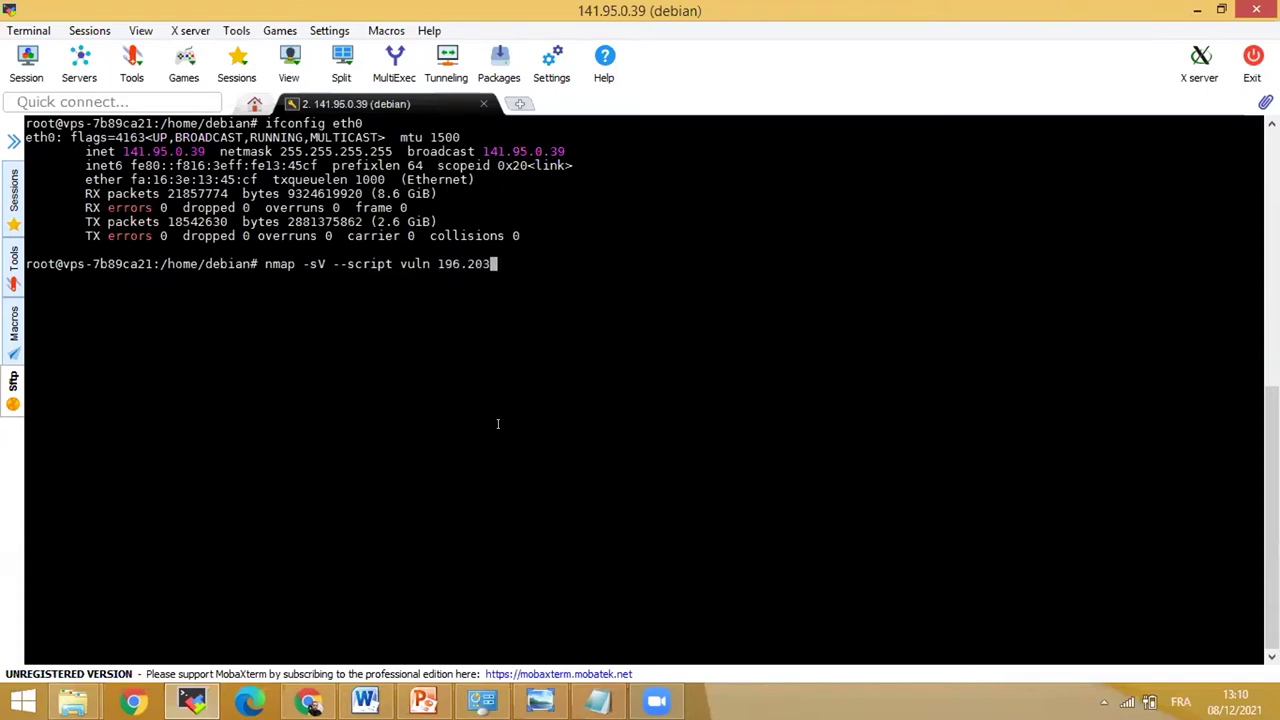
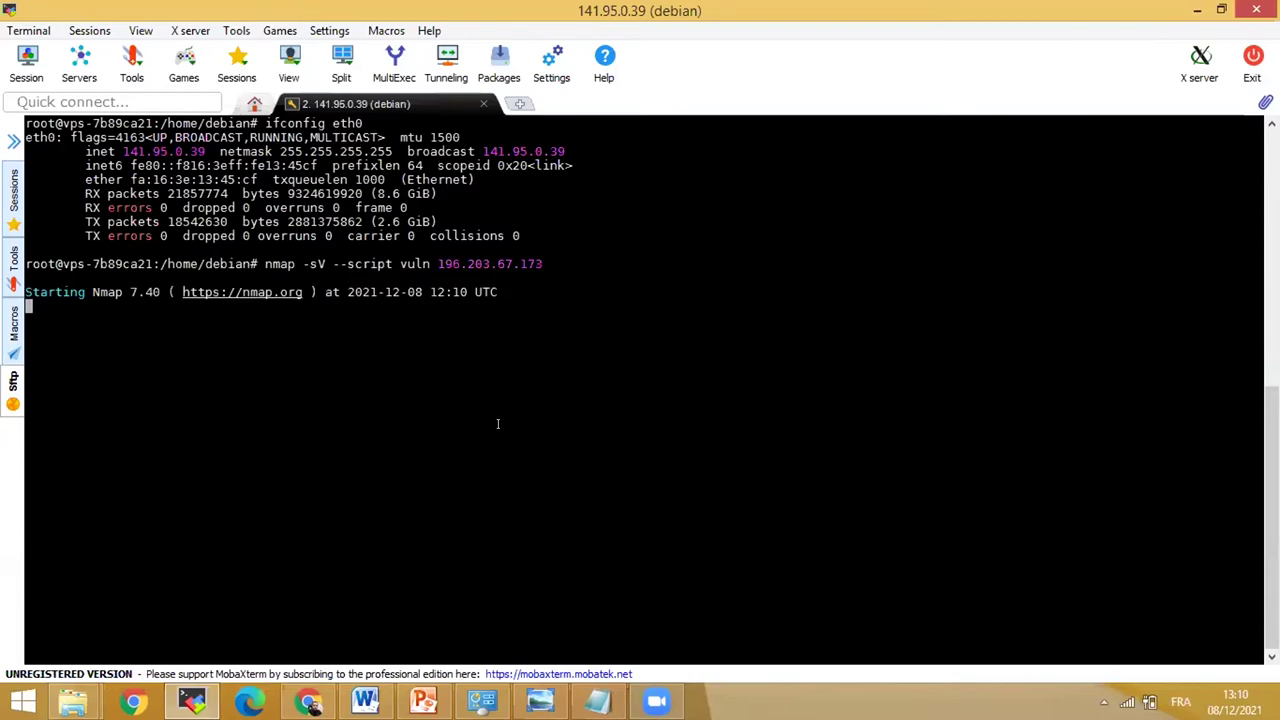
Leave the nmap vuln scan of 196.203.67.173 running and switch to the pfSense Suricata alerts page
{"action": "key", "text": "alt+Tab"}
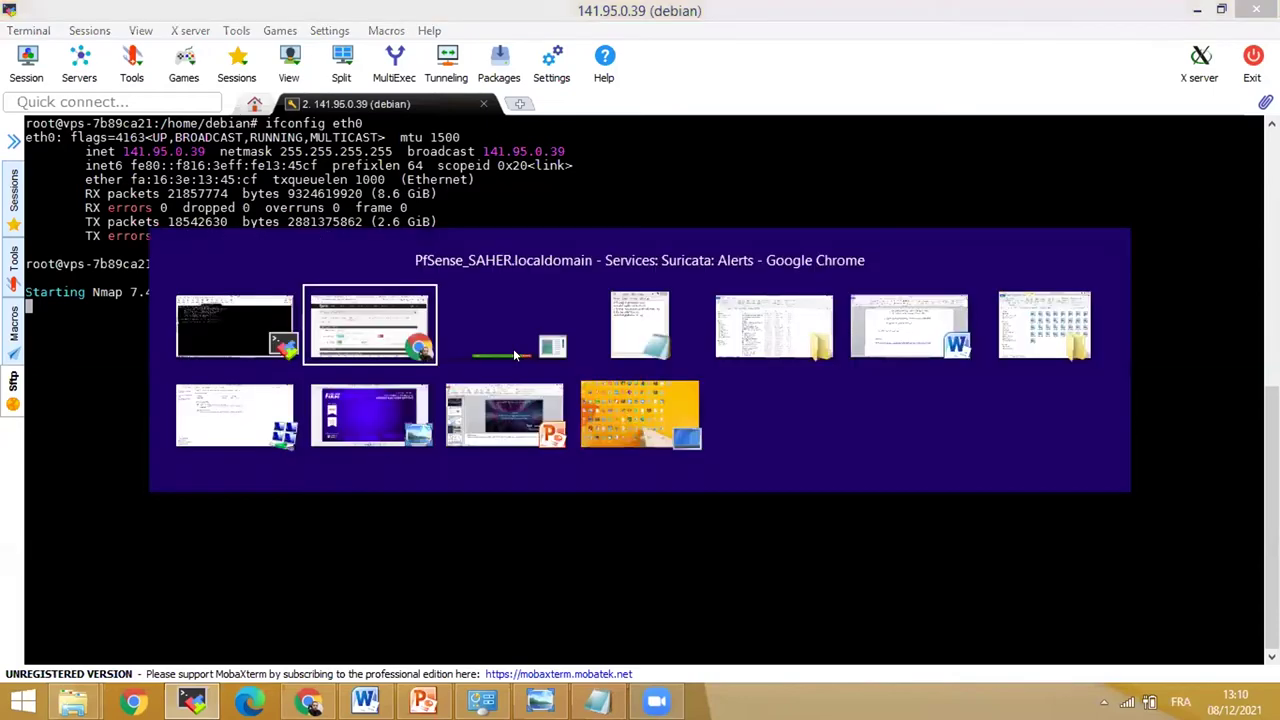
Reload the Suricata alerts list twice to check for new entries
{"action": "scroll", "coordinate": [486, 323], "scroll_direction": "down", "scroll_amount": 1}
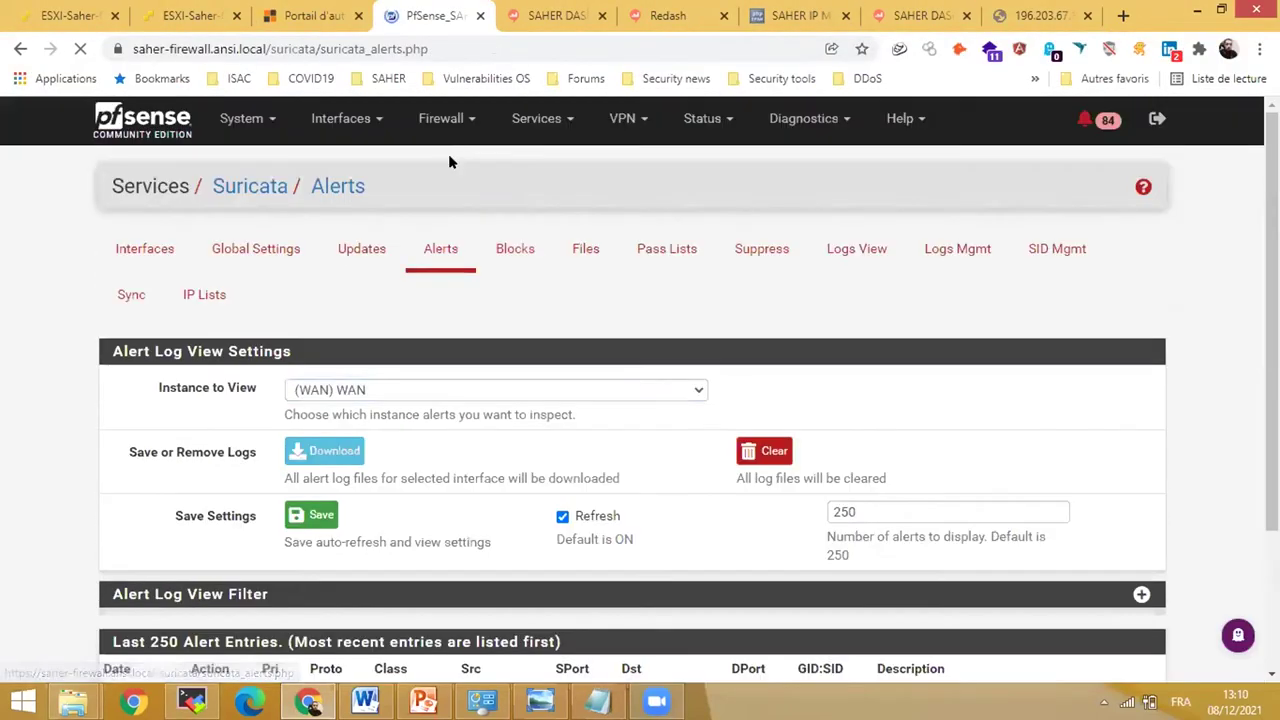
{"action": "scroll", "coordinate": [474, 268], "scroll_direction": "down", "scroll_amount": 2}
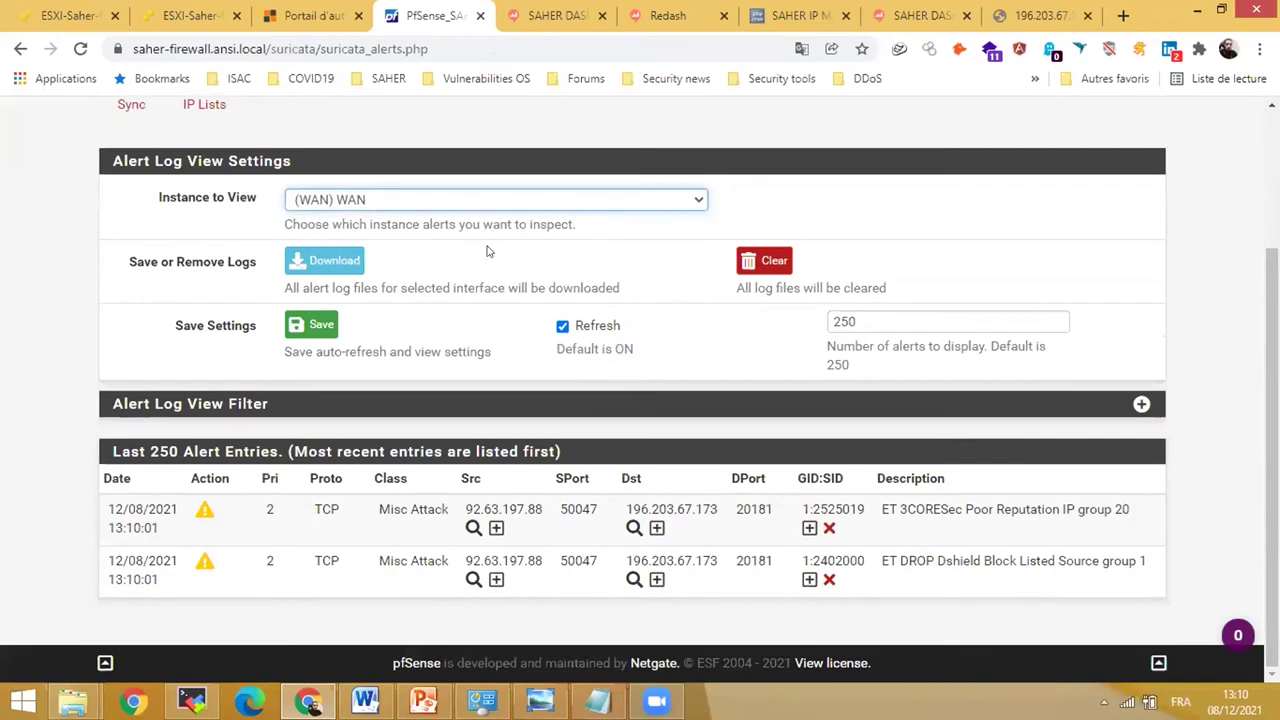
{"action": "scroll", "coordinate": [480, 256], "scroll_direction": "up", "scroll_amount": 1}
{"action": "left_click", "coordinate": [446, 160]}
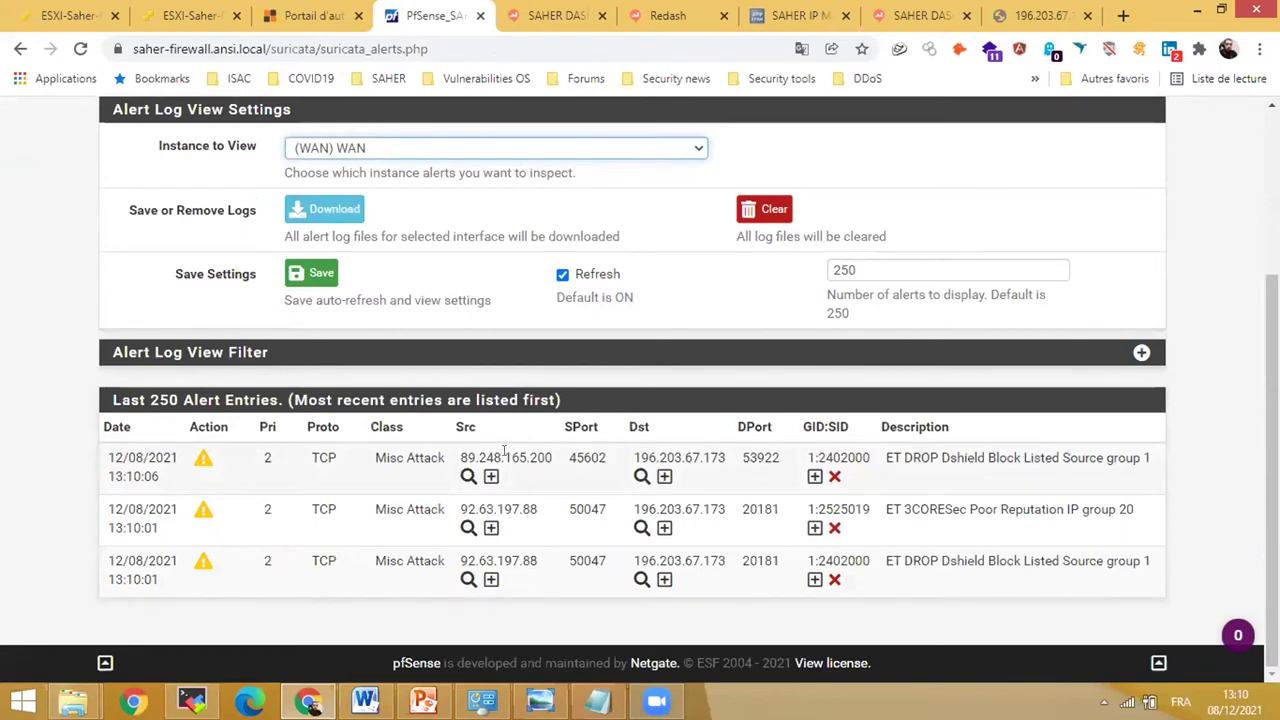
{"action": "scroll", "coordinate": [482, 382], "scroll_direction": "up", "scroll_amount": 2}
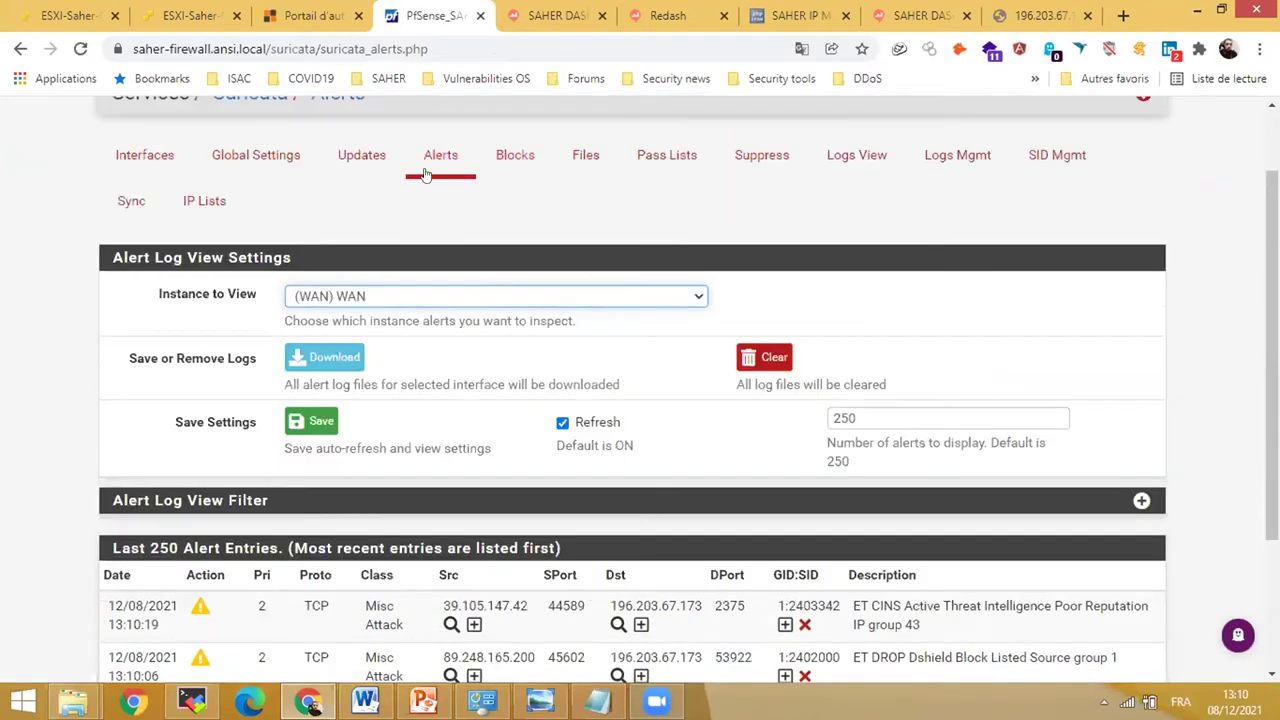
{"action": "left_click", "coordinate": [425, 174]}
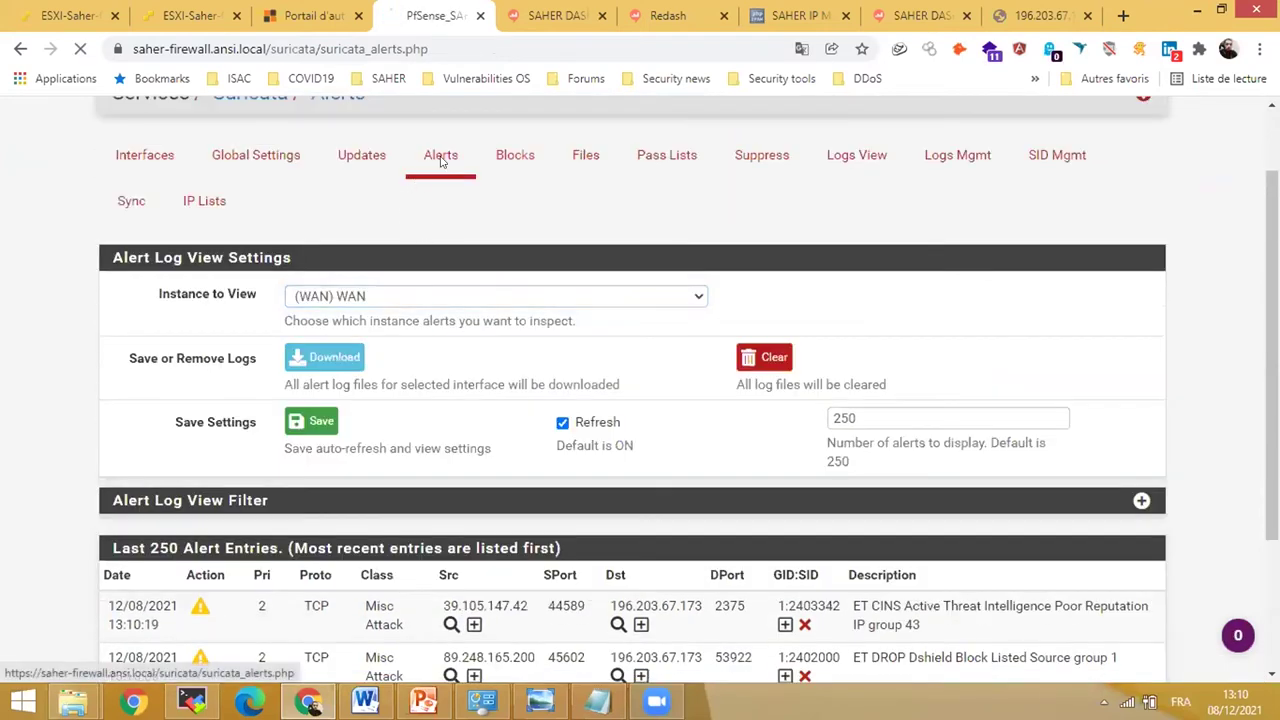
{"action": "scroll", "coordinate": [420, 278], "scroll_direction": "down", "scroll_amount": 2}
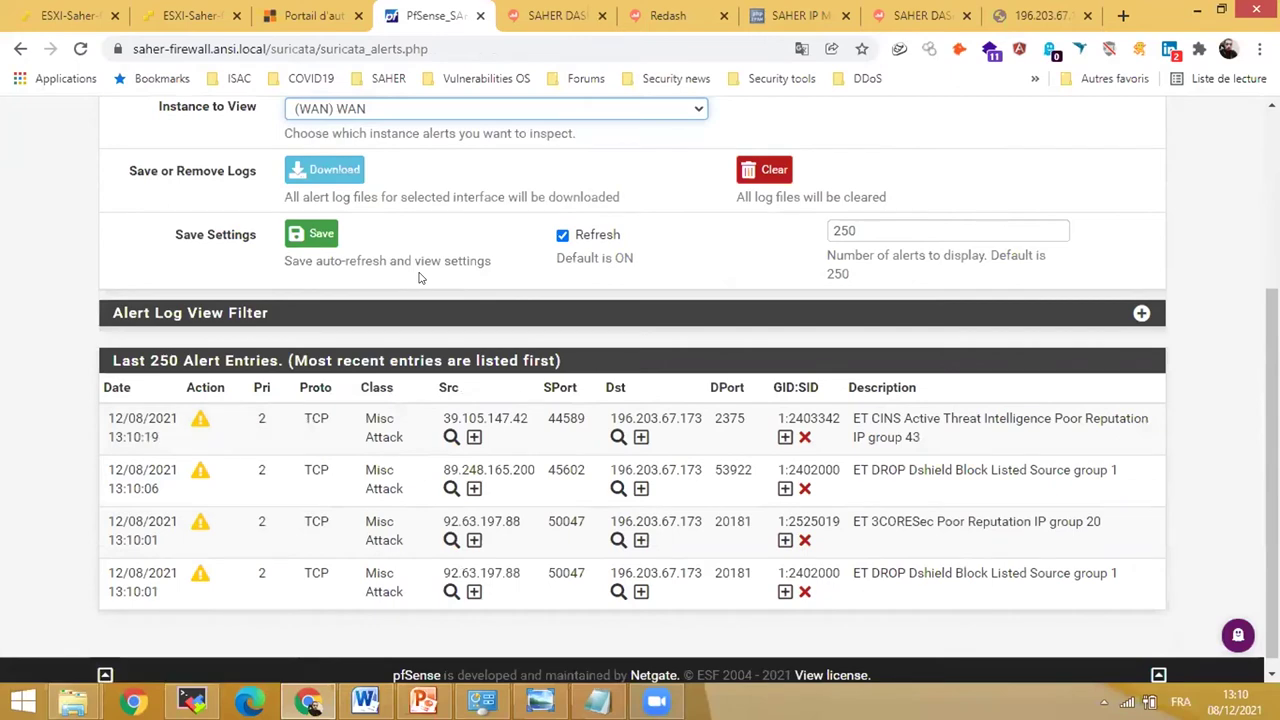
Rerun the previous nmap vuln scan with -Pn to skip ping probes, then return to pfSense
{"action": "key", "text": "alt+Tab"}
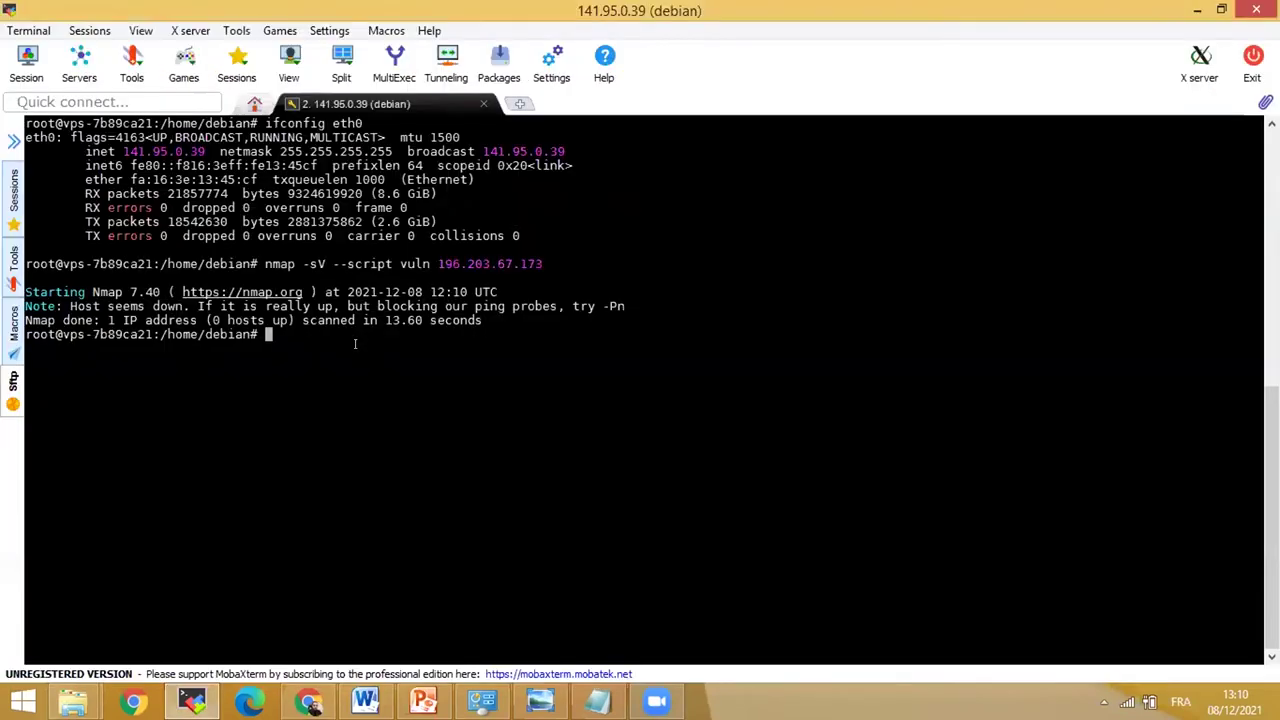
{"action": "key", "text": "Up"}
{"action": "type", "text": "-Pn"}
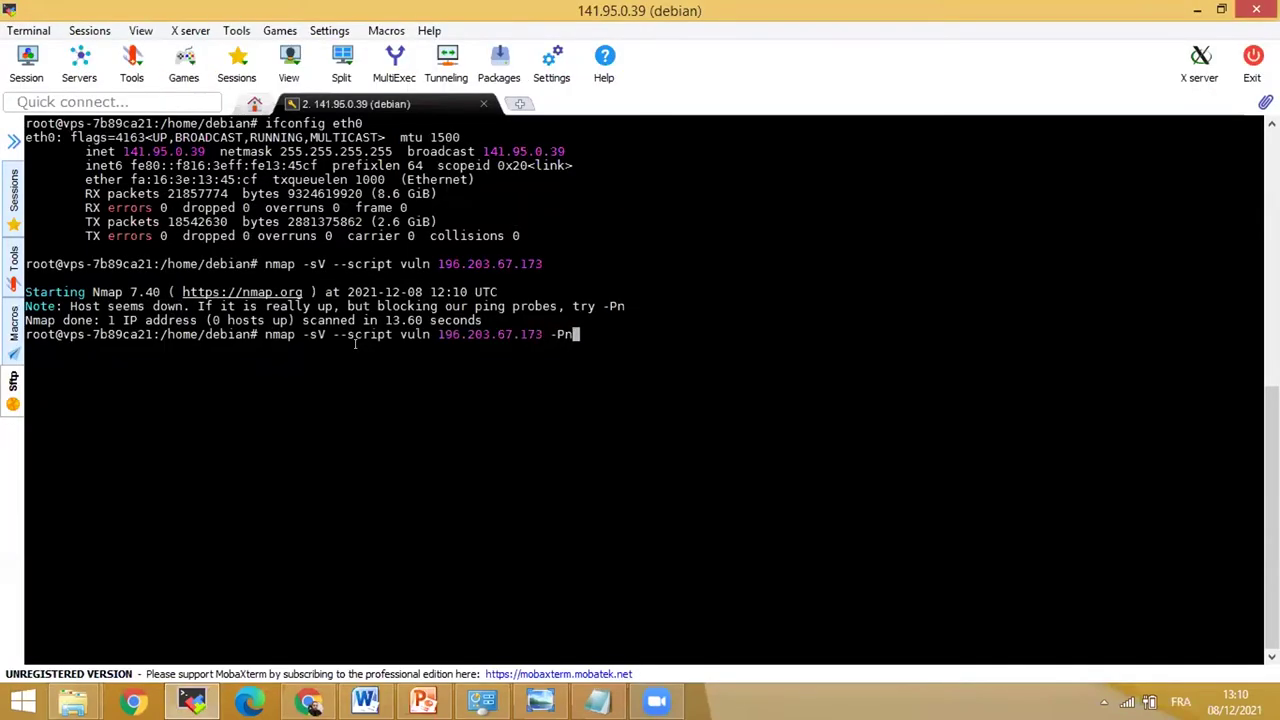
{"action": "key", "text": "Return"}
{"action": "key", "text": "alt+Tab"}
Reload Suricata alerts until four Misc Attack entries against 196.203.67.173 appear, newest at 13:10:19
{"action": "scroll", "coordinate": [410, 283], "scroll_direction": "up", "scroll_amount": 2}
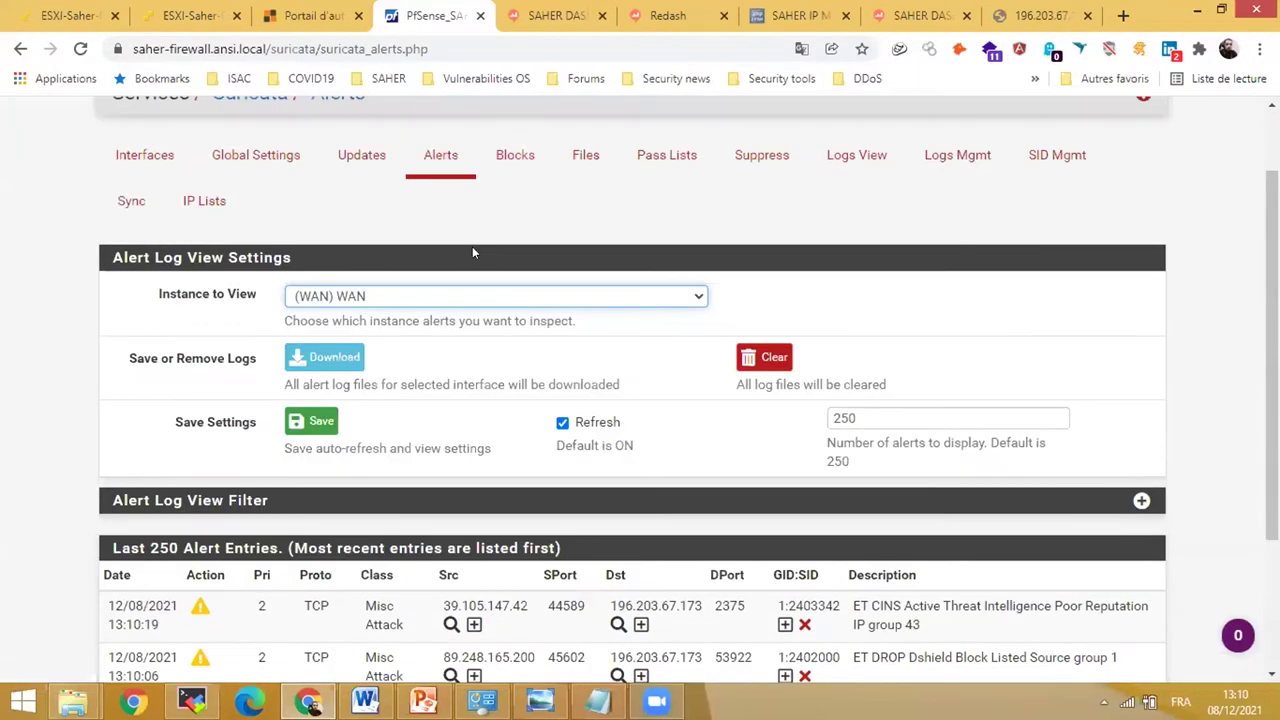
{"action": "left_click", "coordinate": [453, 163]}
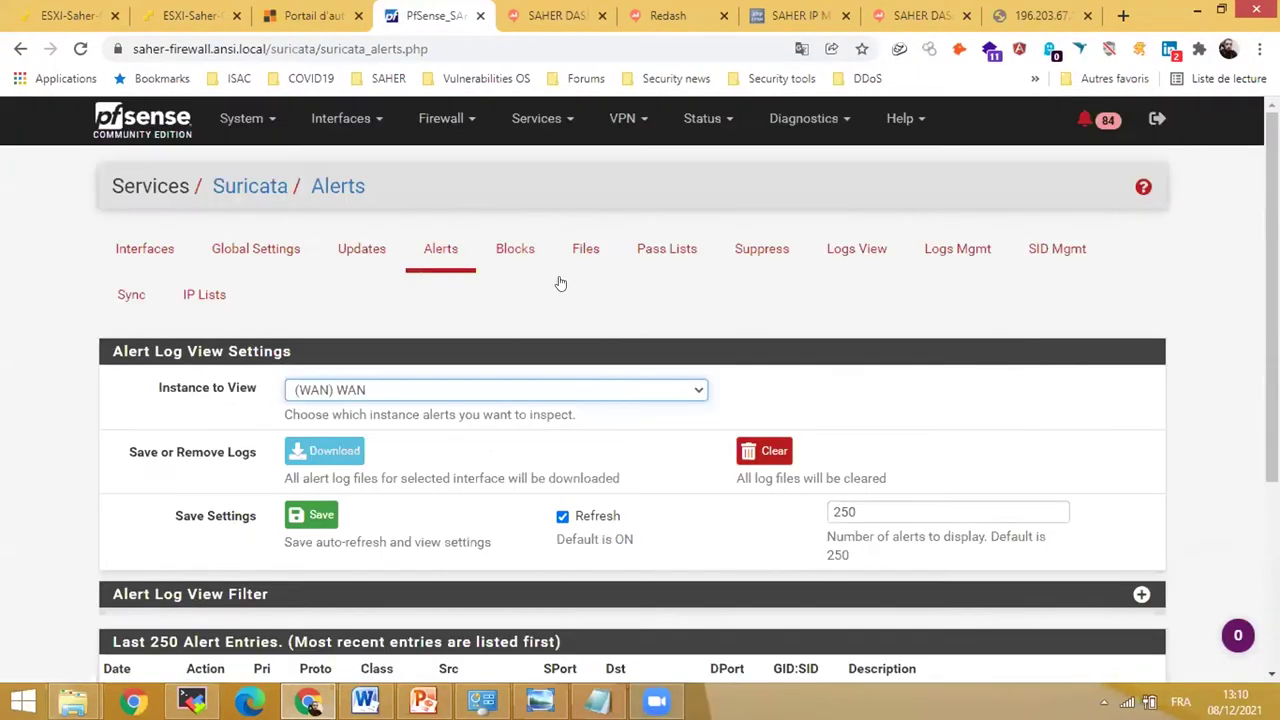
{"action": "scroll", "coordinate": [559, 284], "scroll_direction": "down", "scroll_amount": 1}
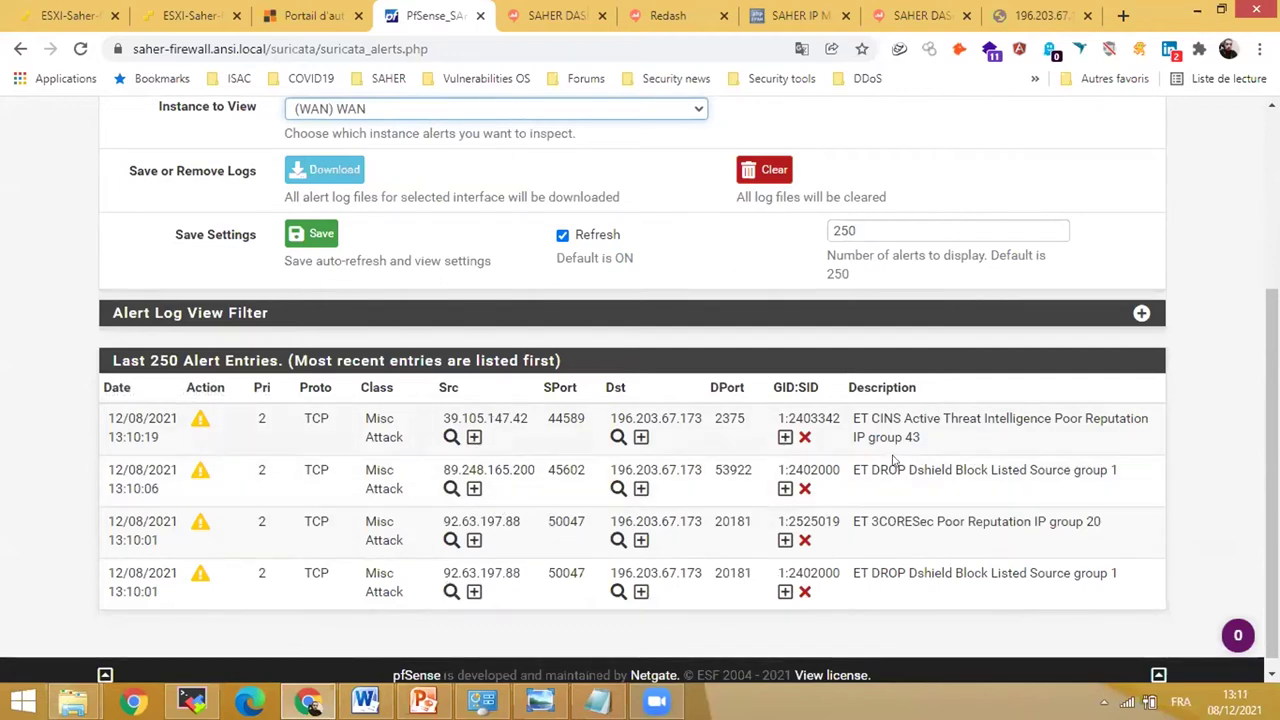
{"action": "scroll", "coordinate": [316, 515], "scroll_direction": "up", "scroll_amount": 3}
{"action": "left_click", "coordinate": [443, 250]}
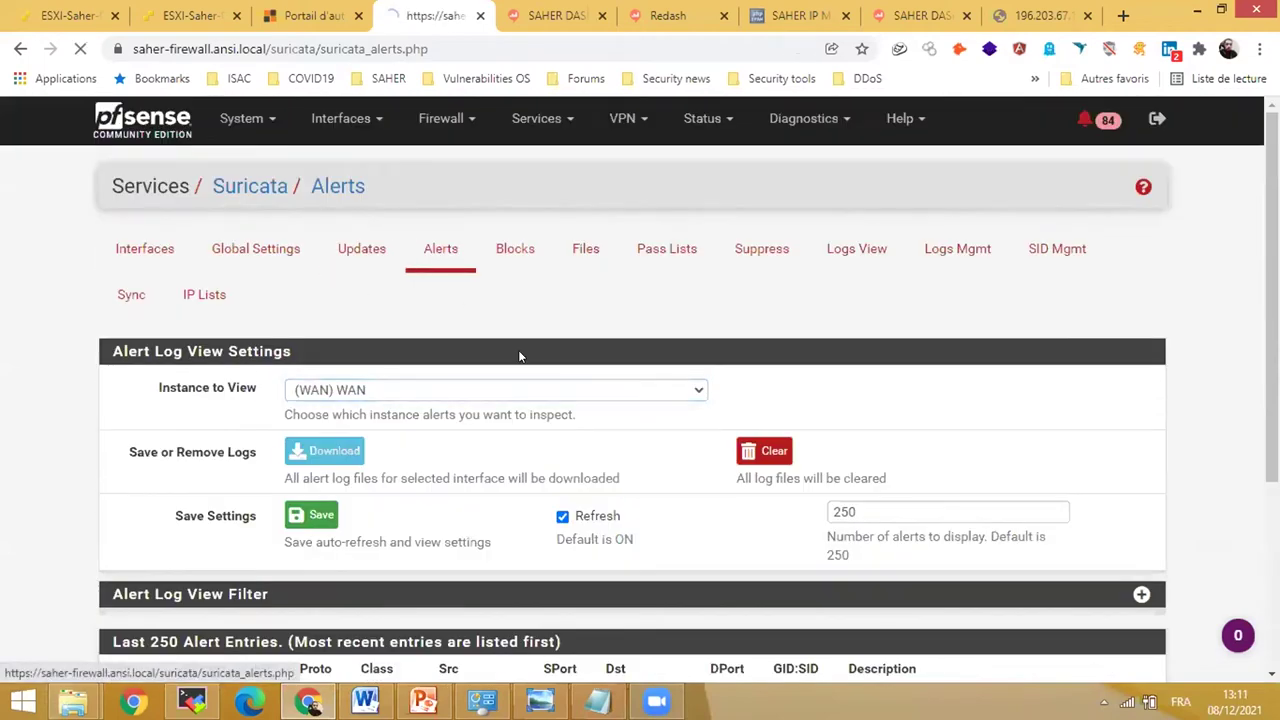
Select the newest alert's source IP 141.95.0.39 and its MSSQL scan description
{"action": "scroll", "coordinate": [520, 357], "scroll_direction": "down", "scroll_amount": 1}
{"action": "scroll", "coordinate": [520, 357], "scroll_direction": "down", "scroll_amount": 4}
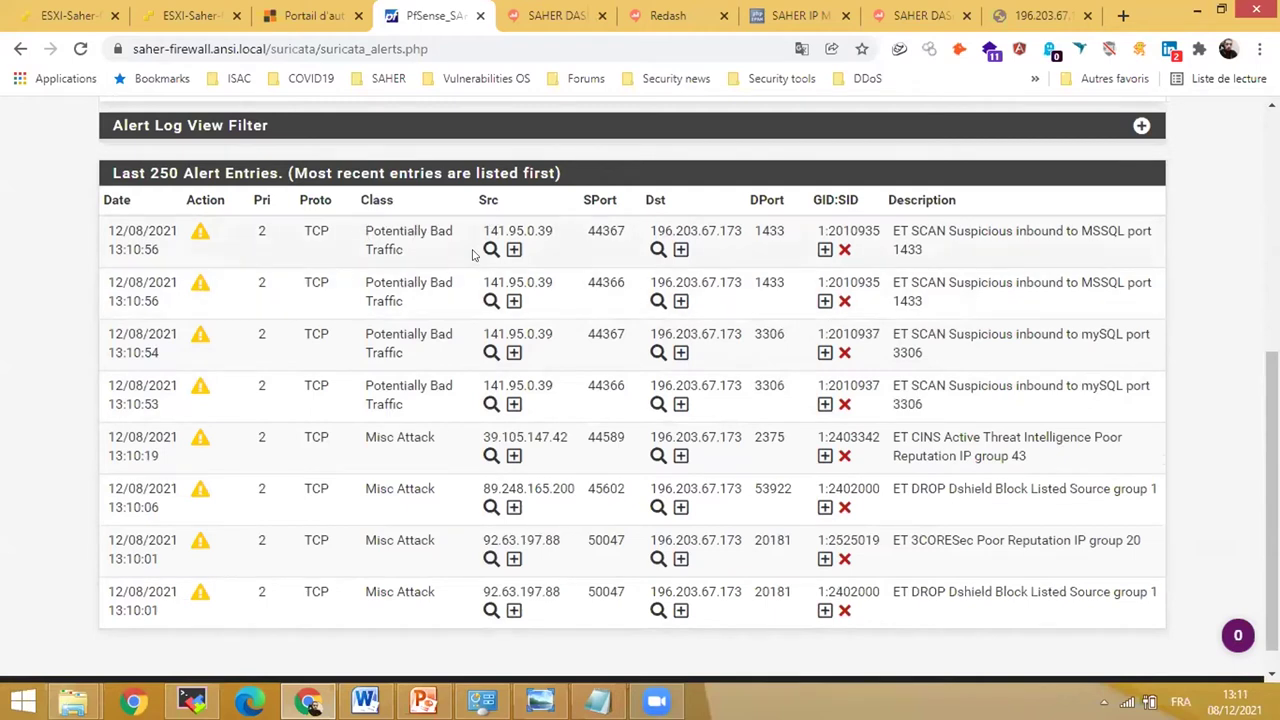
{"action": "double_click", "coordinate": [517, 228]}
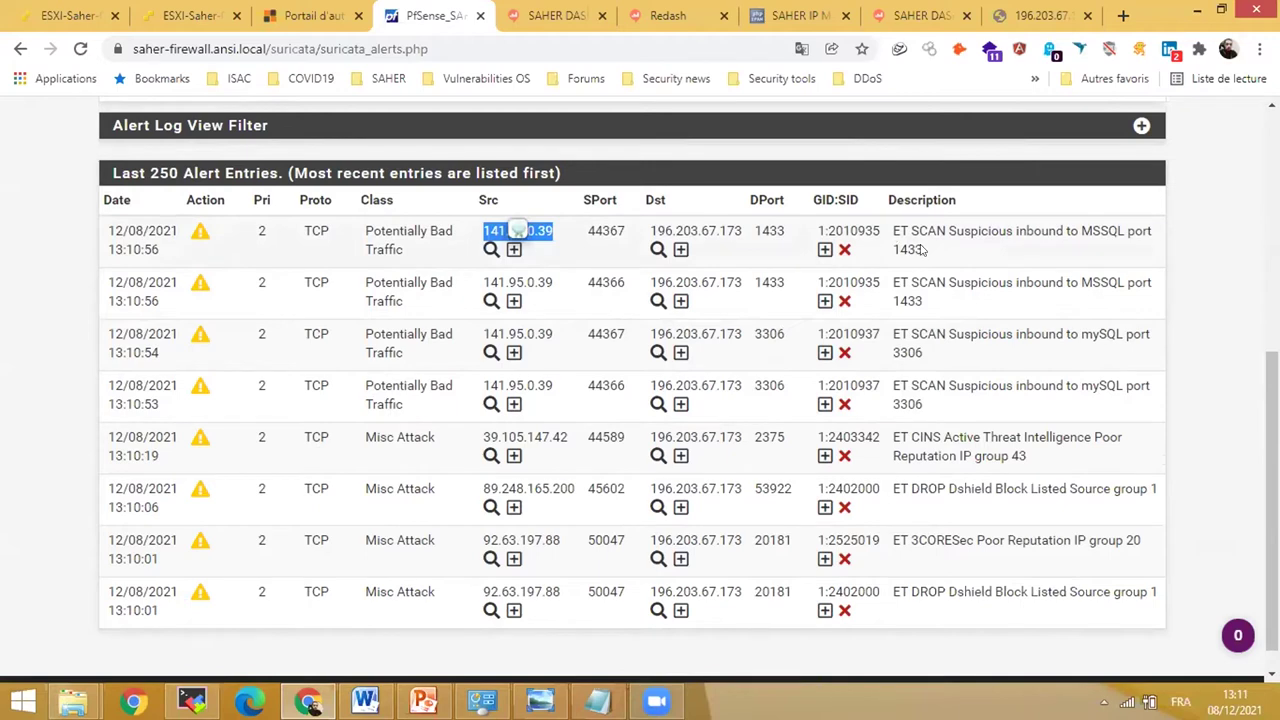
{"action": "left_click_drag", "start_coordinate": [925, 250], "coordinate": [893, 232]}
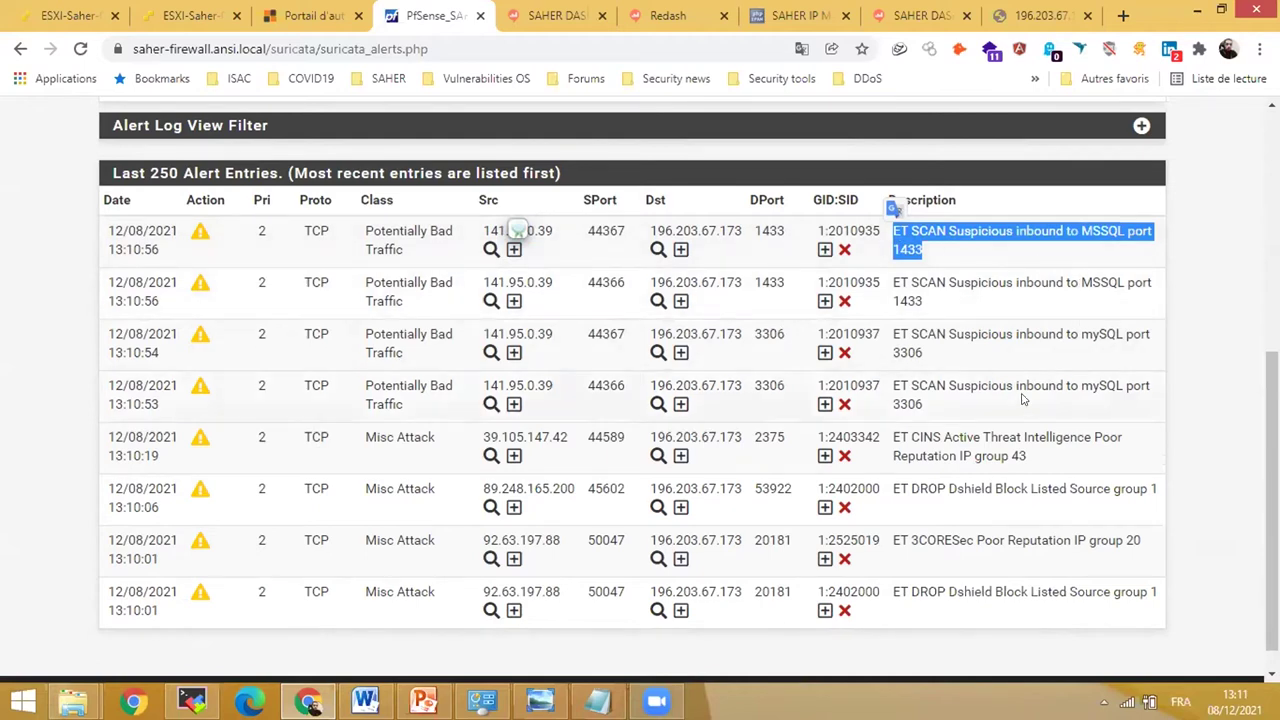
Reload and review the new ET SCAN alerts for Oracle, PostgreSQL, VNC, MSSQL and mySQL ports
{"action": "scroll", "coordinate": [577, 325], "scroll_direction": "up", "scroll_amount": 5}
{"action": "left_click", "coordinate": [434, 249]}
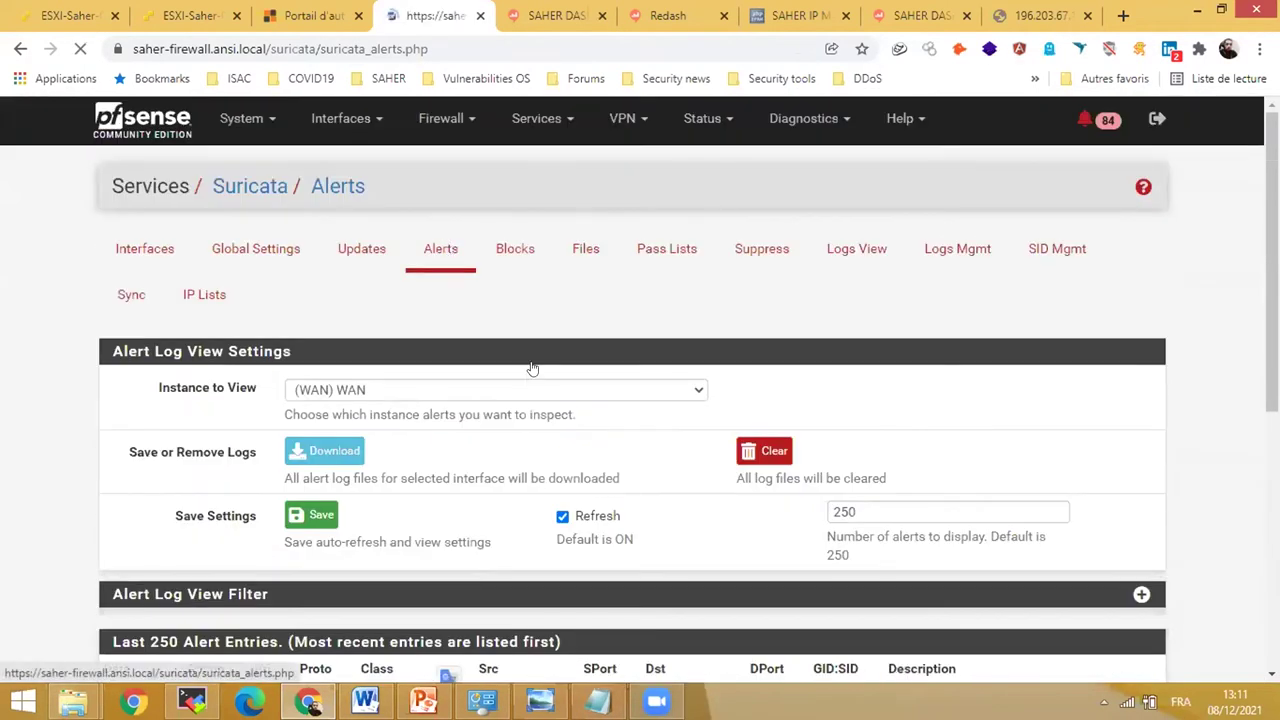
{"action": "scroll", "coordinate": [849, 426], "scroll_direction": "down", "scroll_amount": 6}
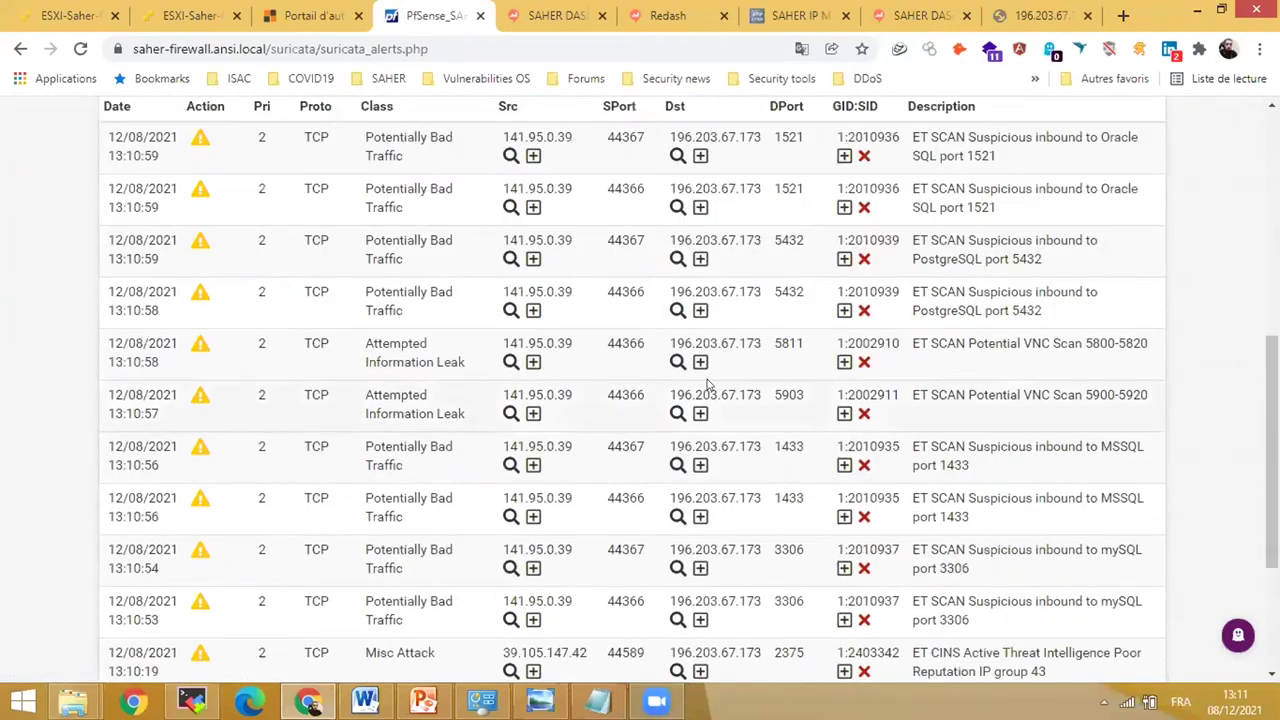
{"action": "scroll", "coordinate": [562, 375], "scroll_direction": "up", "scroll_amount": 1}
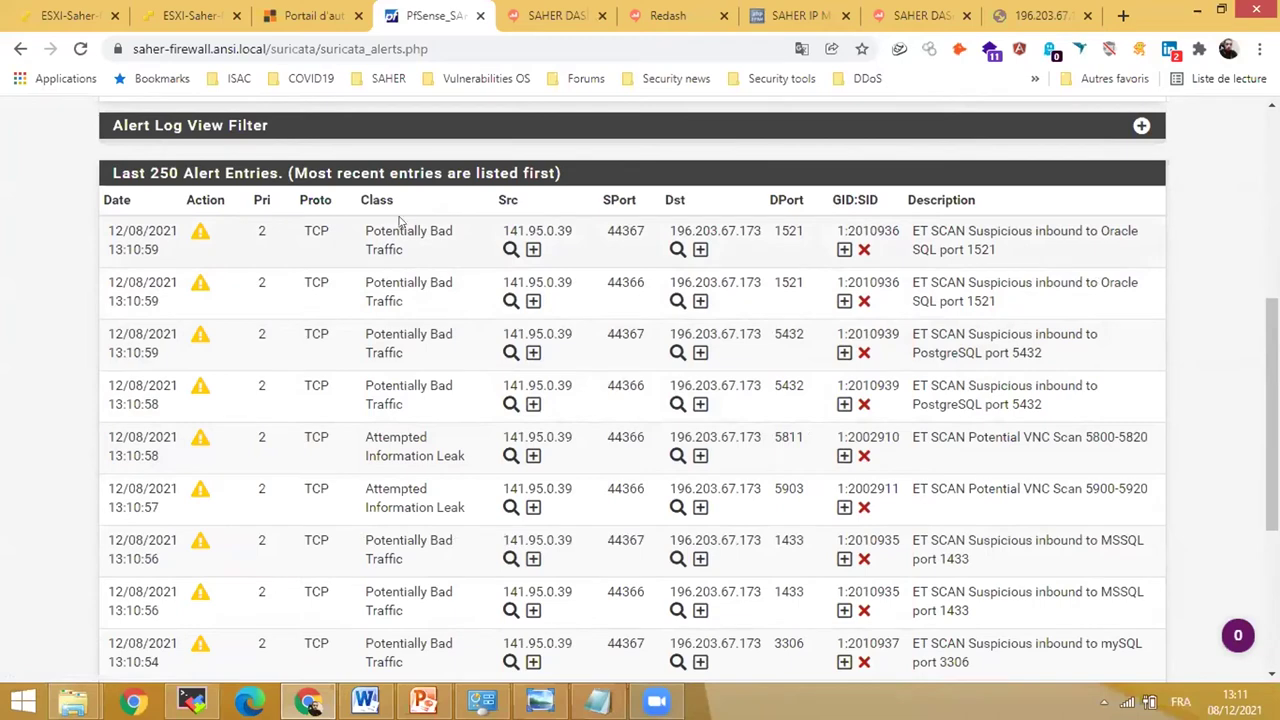
{"action": "scroll", "coordinate": [400, 222], "scroll_direction": "up", "scroll_amount": 2}
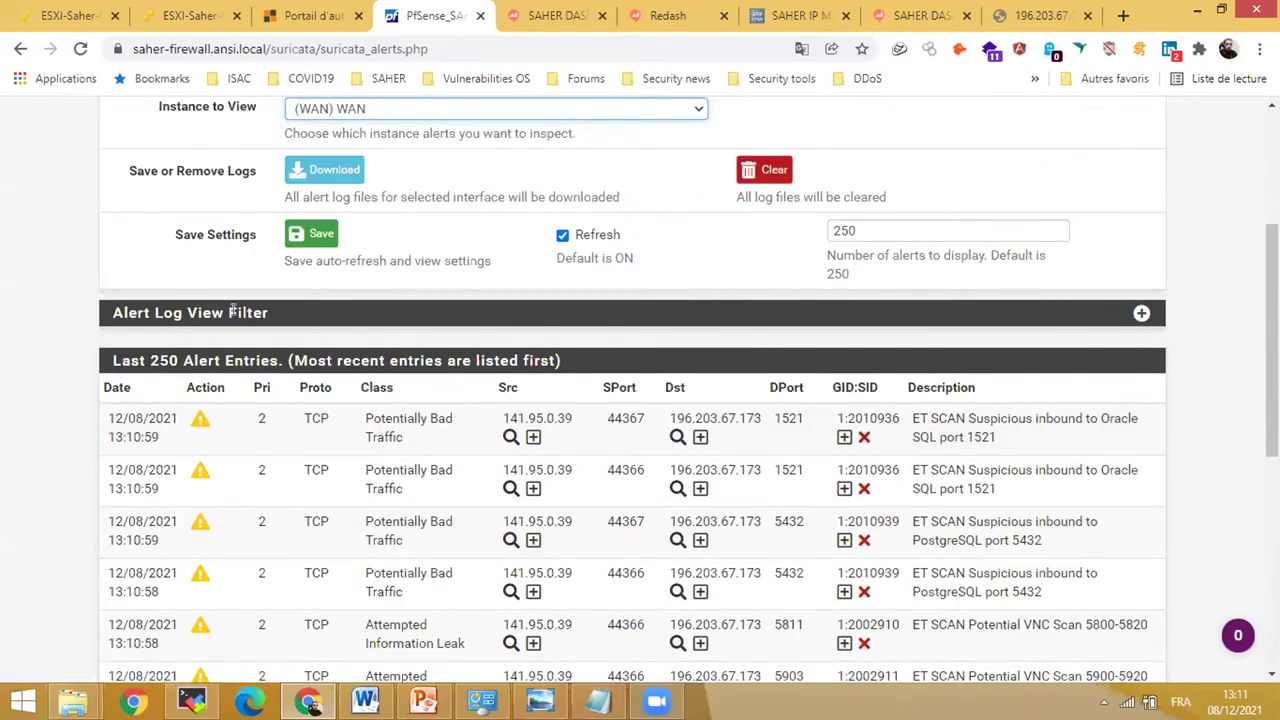
{"action": "scroll", "coordinate": [565, 343], "scroll_direction": "down", "scroll_amount": 3}
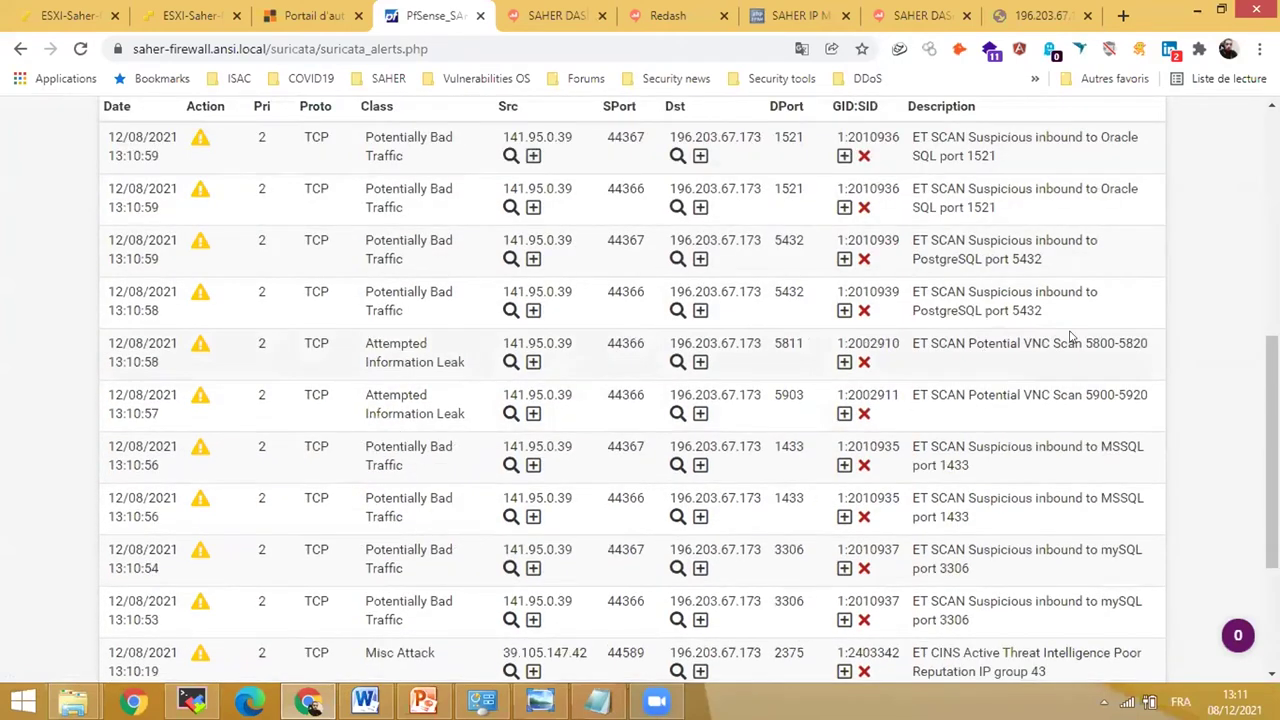
{"action": "scroll", "coordinate": [695, 327], "scroll_direction": "down", "scroll_amount": 3}
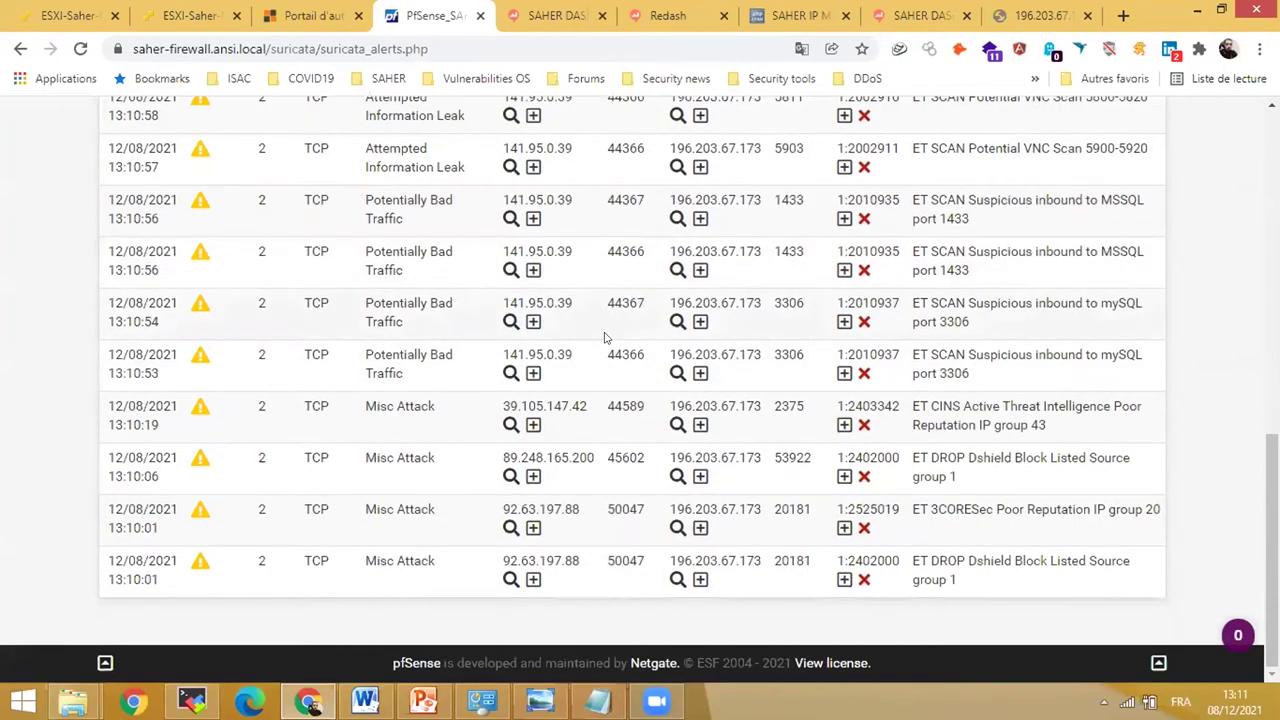
{"action": "scroll", "coordinate": [604, 338], "scroll_direction": "up", "scroll_amount": 3}
{"action": "scroll", "coordinate": [540, 358], "scroll_direction": "up", "scroll_amount": 2}
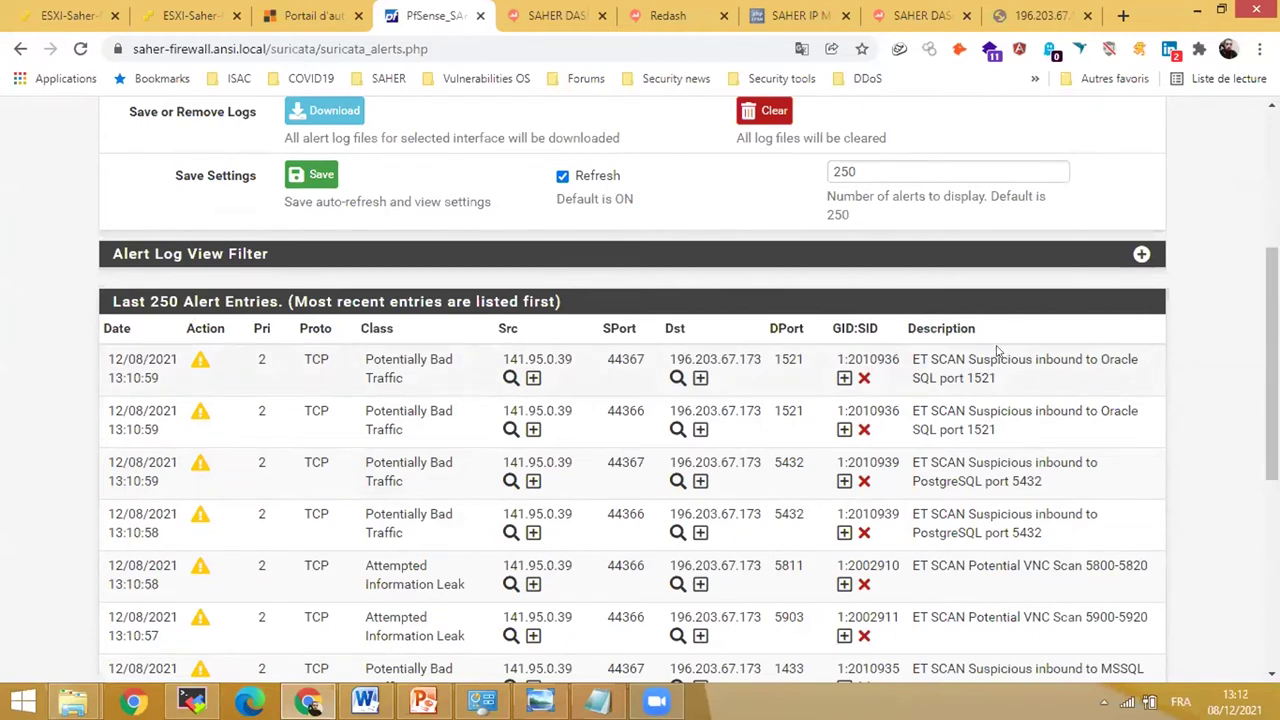
{"action": "scroll", "coordinate": [1206, 374], "scroll_direction": "up", "scroll_amount": 3}
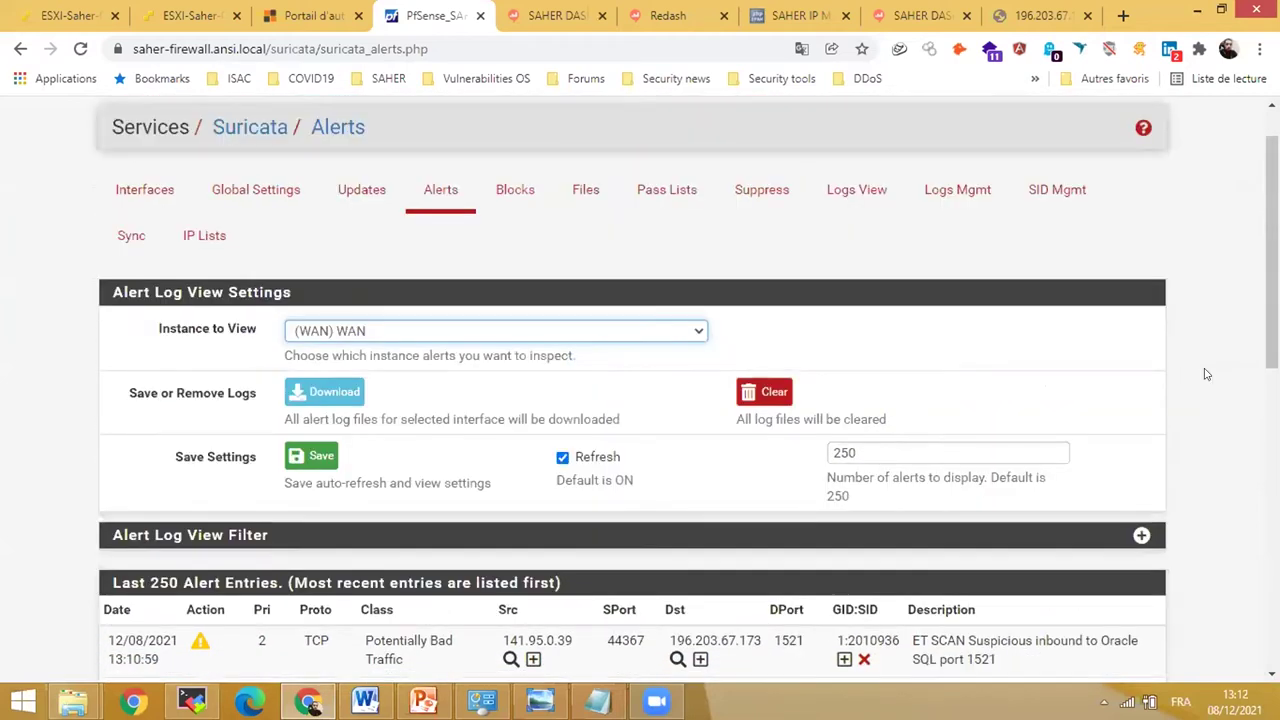
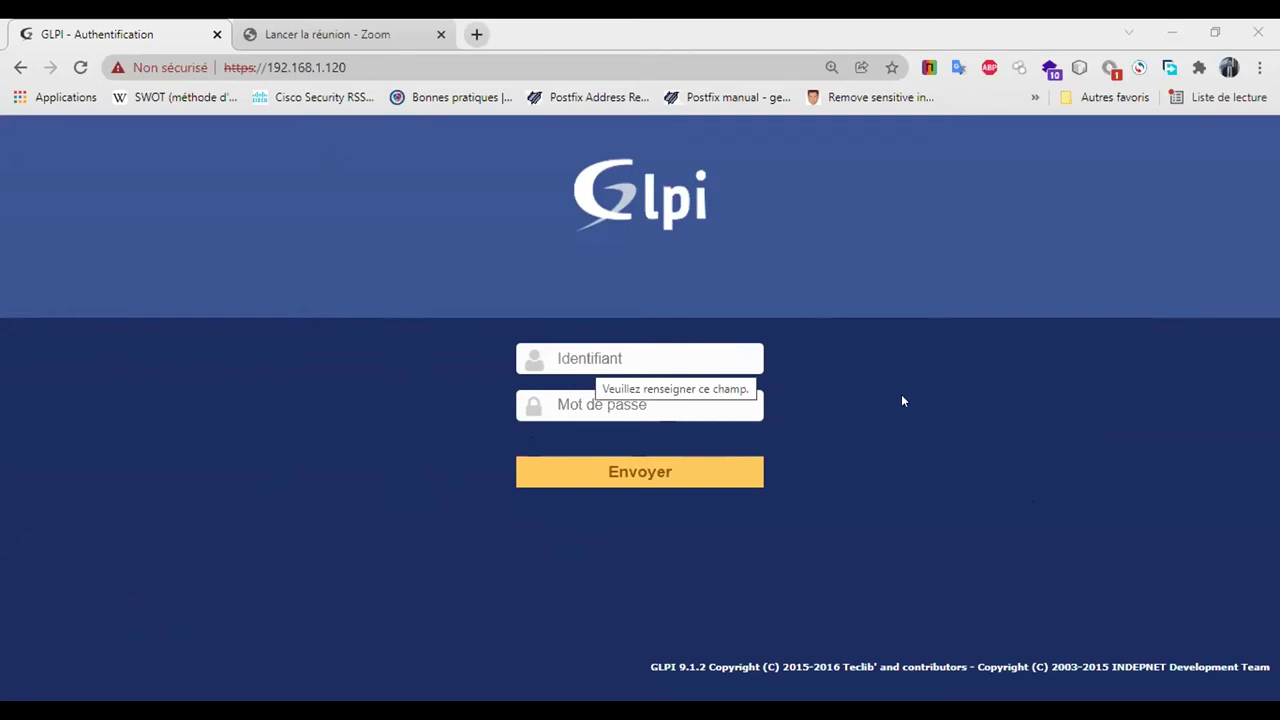
Log in to GLPI with the demo account and its password
{"action": "left_click", "coordinate": [599, 357]}
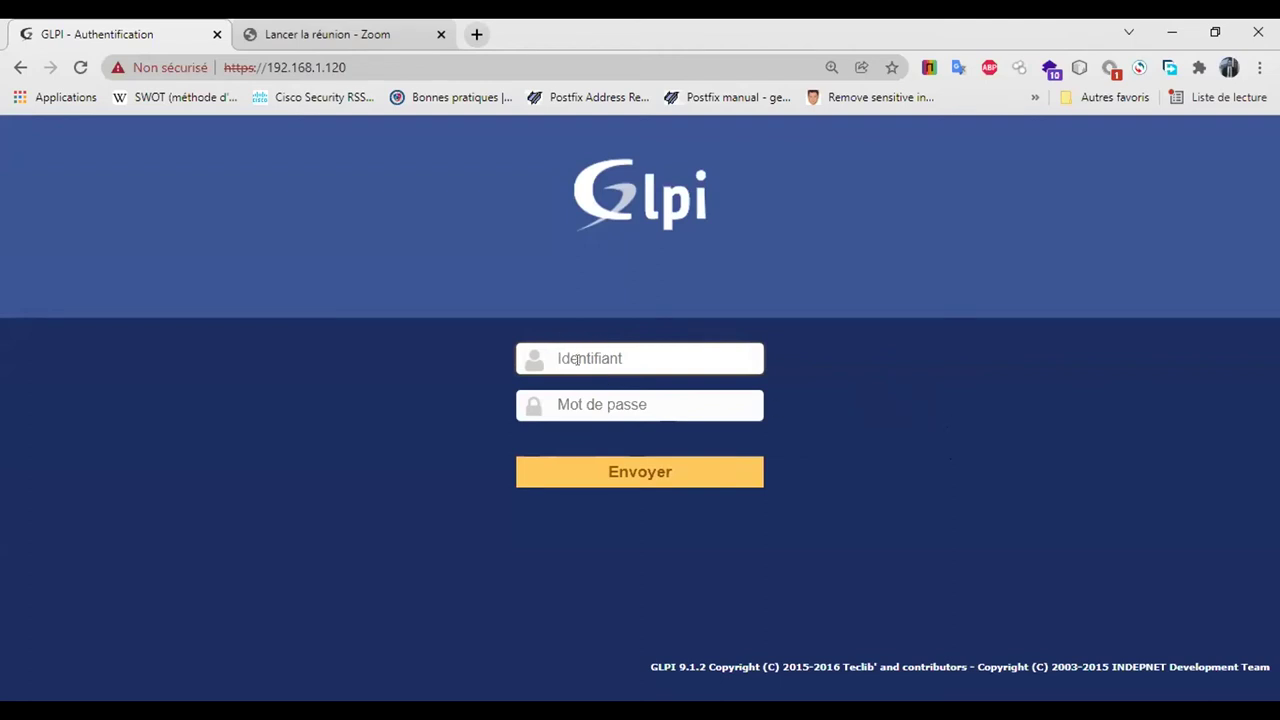
{"action": "key", "text": "Tab"}
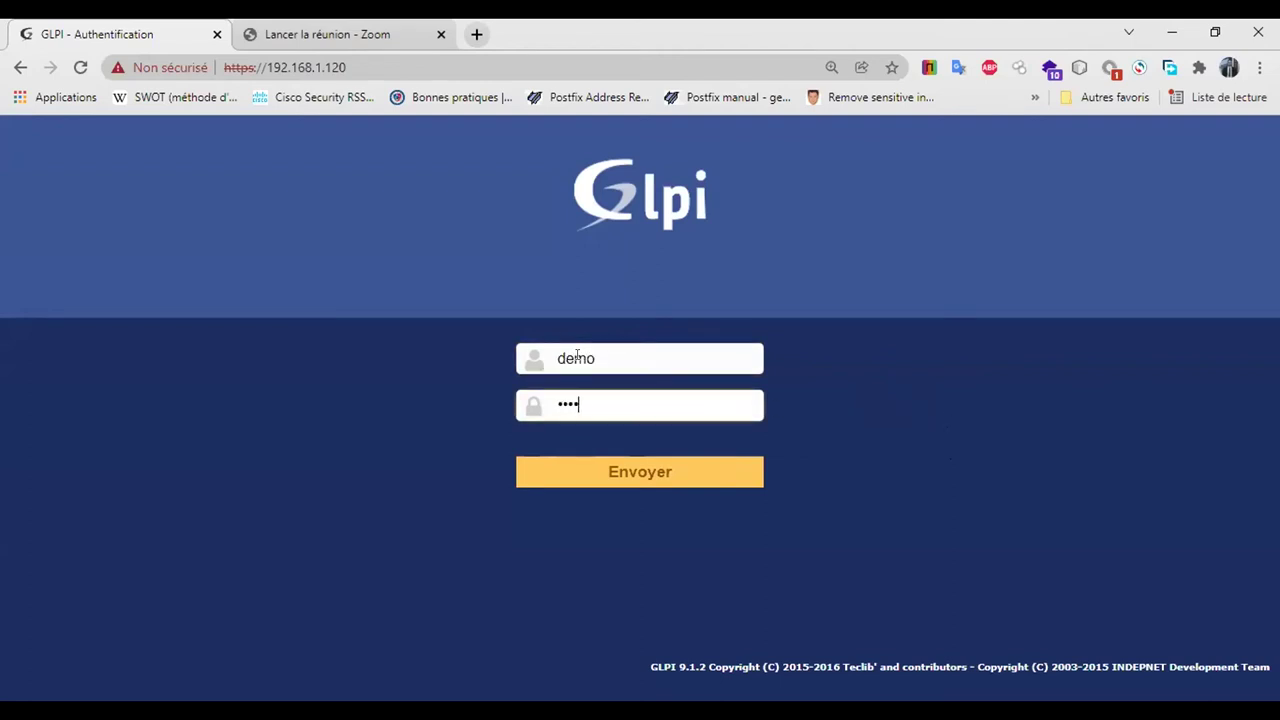
{"action": "key", "text": "Return"}
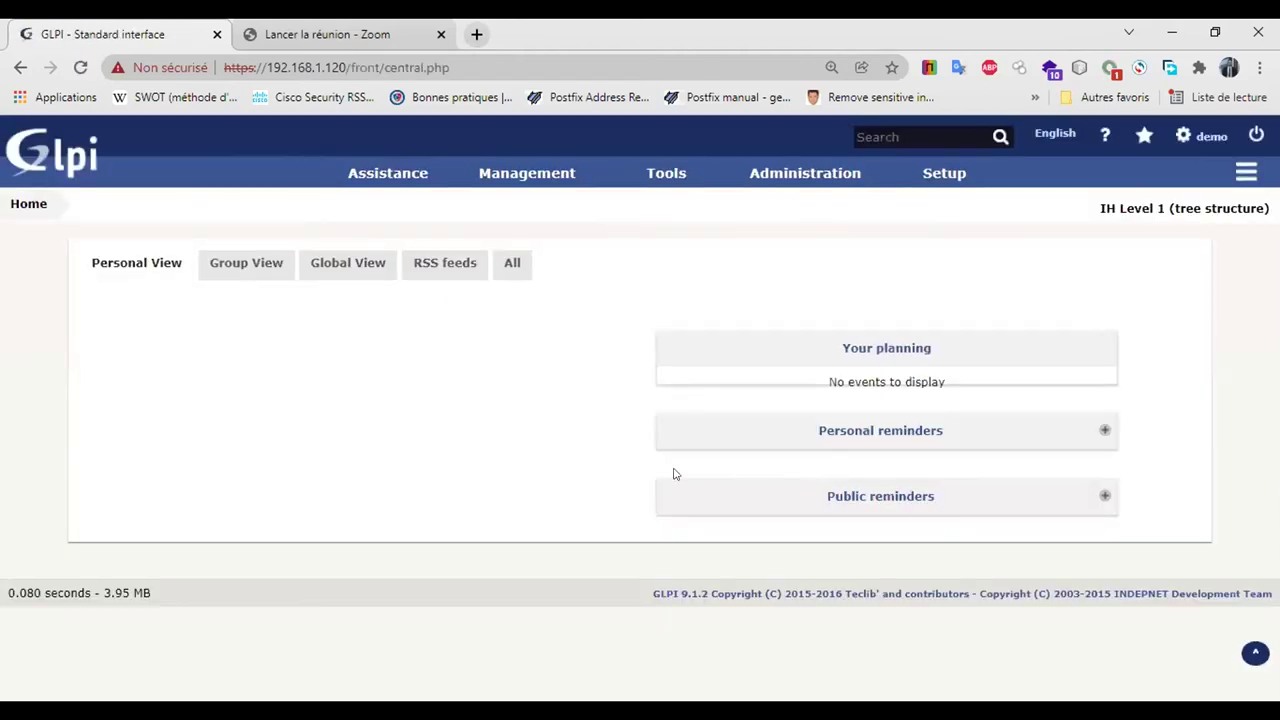
Open the Tickets list from the Assistance menu
{"action": "mouse_move", "coordinate": [400, 190]}
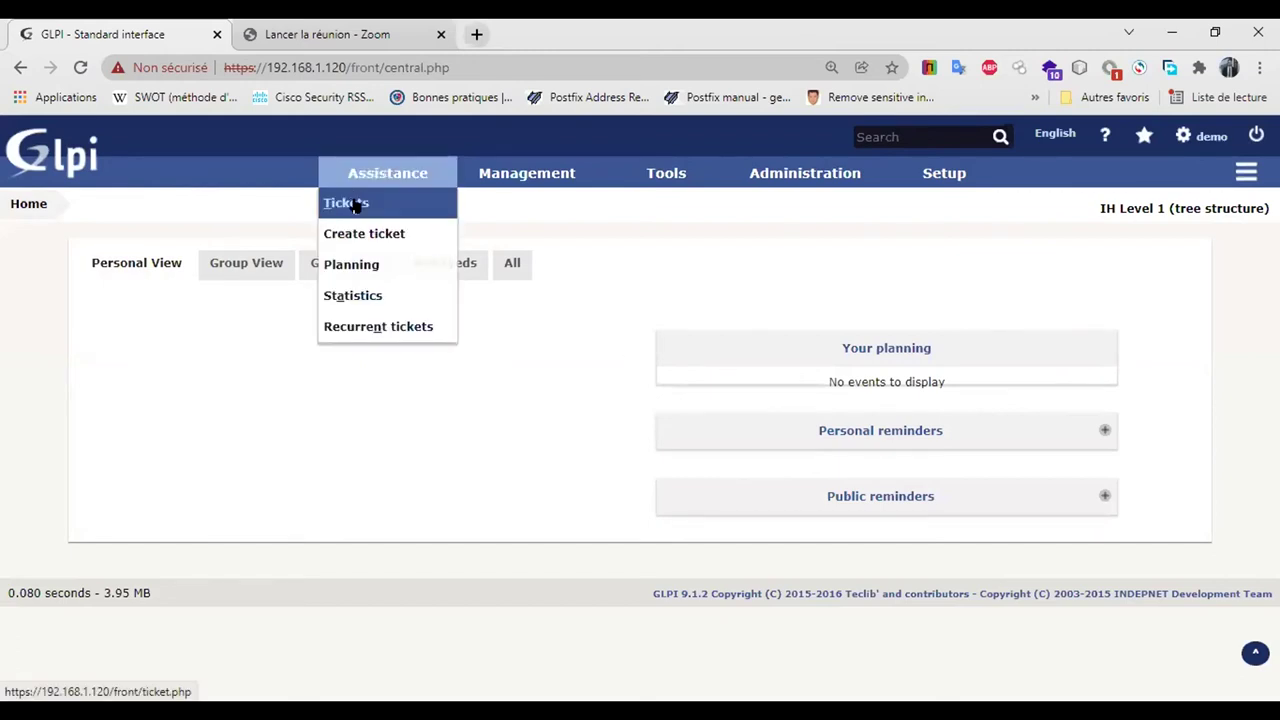
{"action": "left_click", "coordinate": [355, 205]}
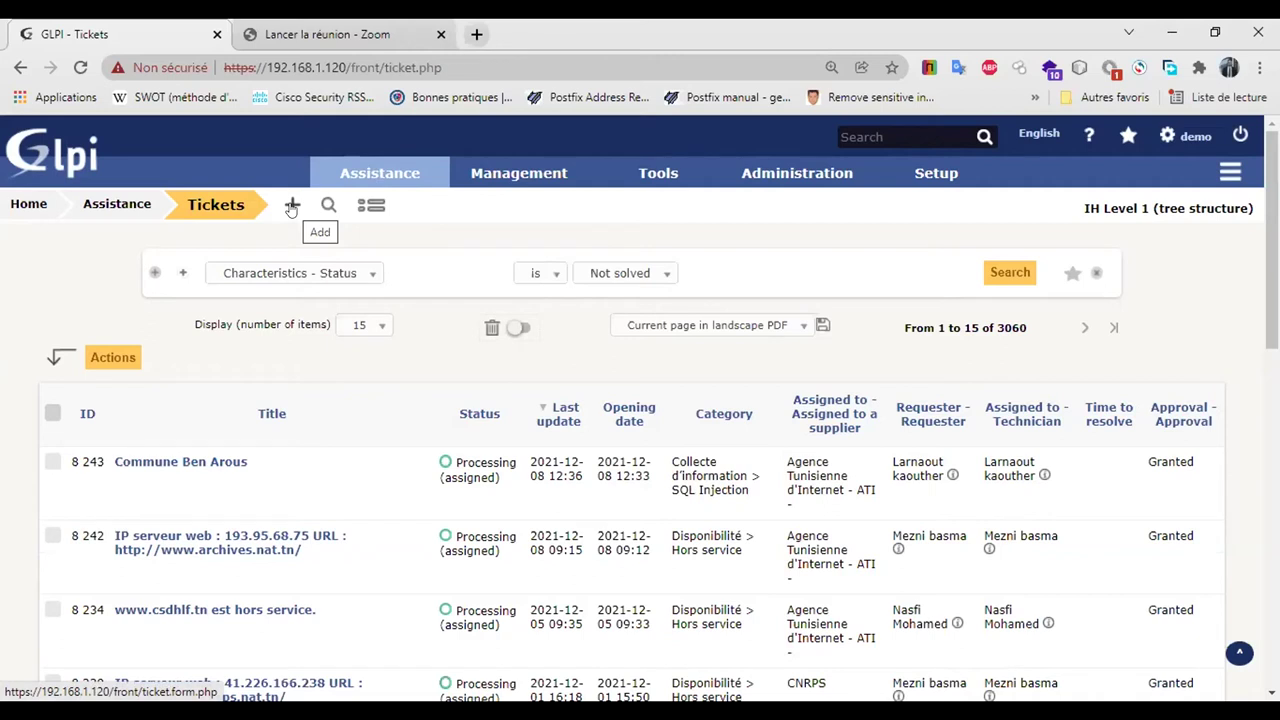
Start a new ticket from the Tickets page
{"action": "left_click", "coordinate": [292, 205]}
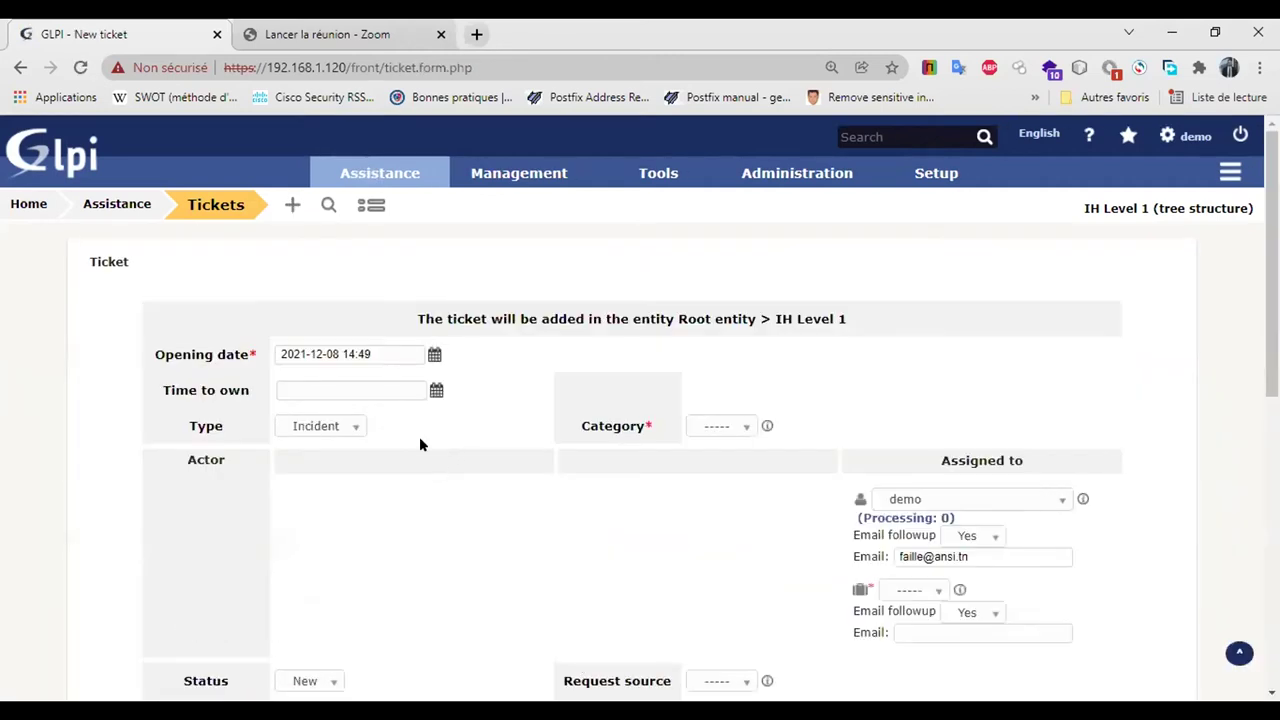
{"action": "scroll", "coordinate": [407, 436], "scroll_direction": "down", "scroll_amount": 1}
{"action": "scroll", "coordinate": [400, 440], "scroll_direction": "down", "scroll_amount": 1}
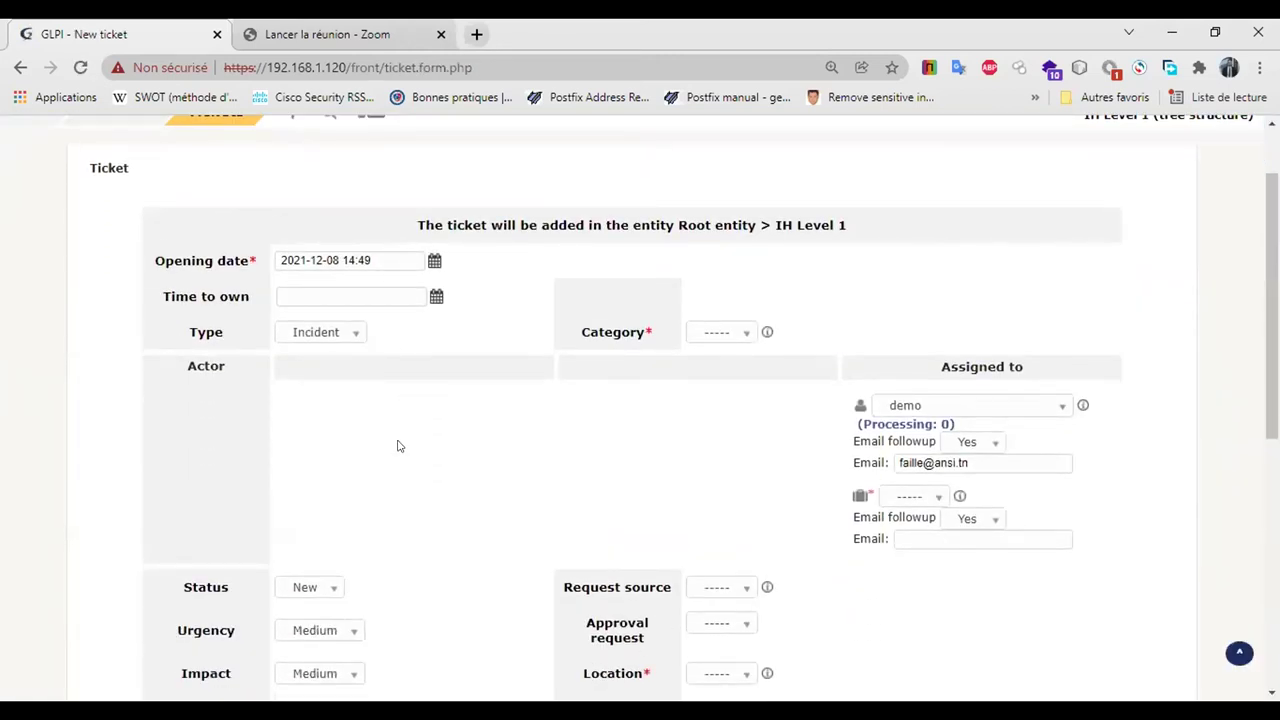
{"action": "scroll", "coordinate": [397, 445], "scroll_direction": "down", "scroll_amount": 1}
{"action": "scroll", "coordinate": [397, 445], "scroll_direction": "up", "scroll_amount": 1}
Set the ticket category to Collecte d'information > Scan
{"action": "left_click", "coordinate": [736, 335]}
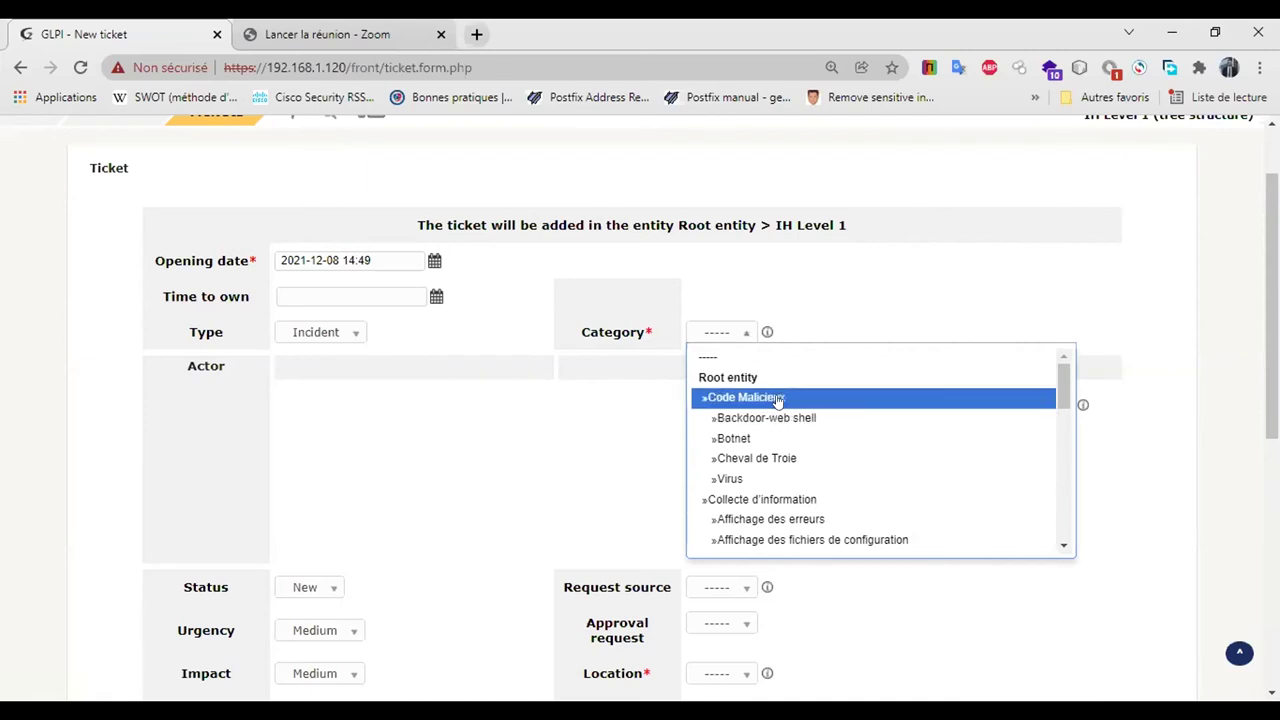
{"action": "scroll", "coordinate": [800, 466], "scroll_direction": "down", "scroll_amount": 4}
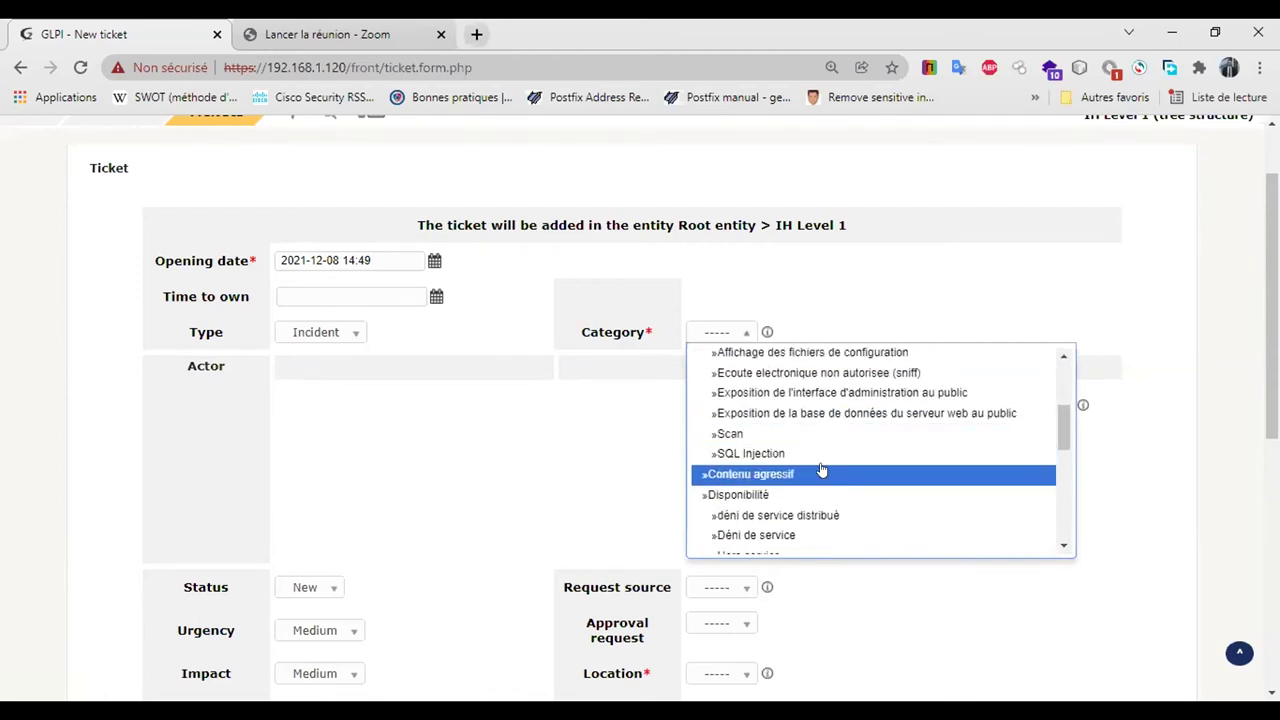
{"action": "scroll", "coordinate": [818, 465], "scroll_direction": "down", "scroll_amount": 2}
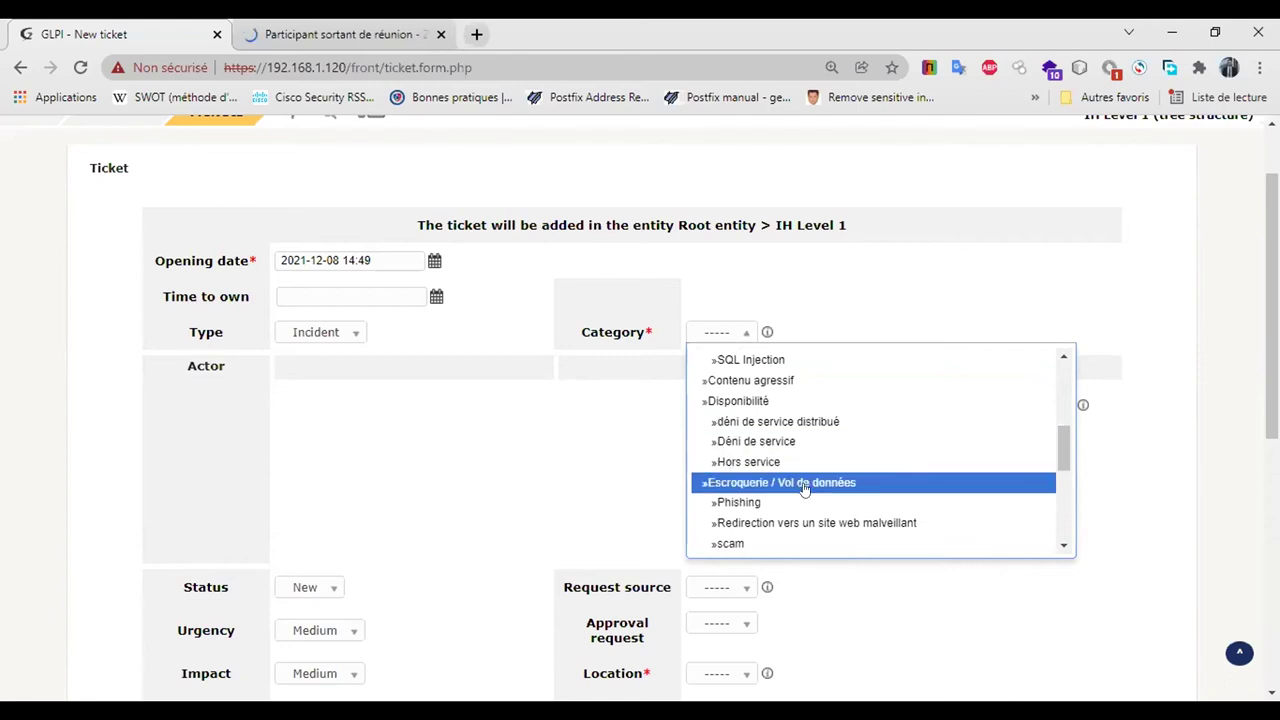
{"action": "scroll", "coordinate": [800, 465], "scroll_direction": "down", "scroll_amount": 2}
{"action": "scroll", "coordinate": [787, 447], "scroll_direction": "down", "scroll_amount": 2}
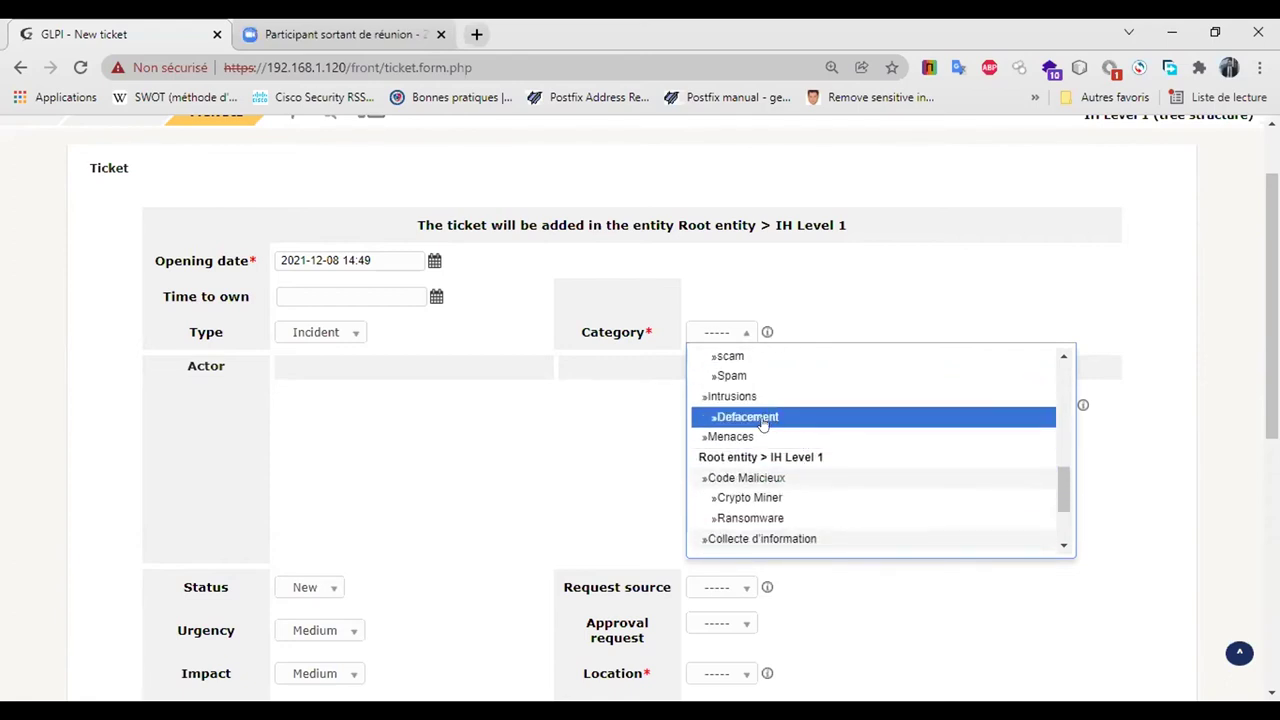
{"action": "scroll", "coordinate": [790, 460], "scroll_direction": "down", "scroll_amount": 2}
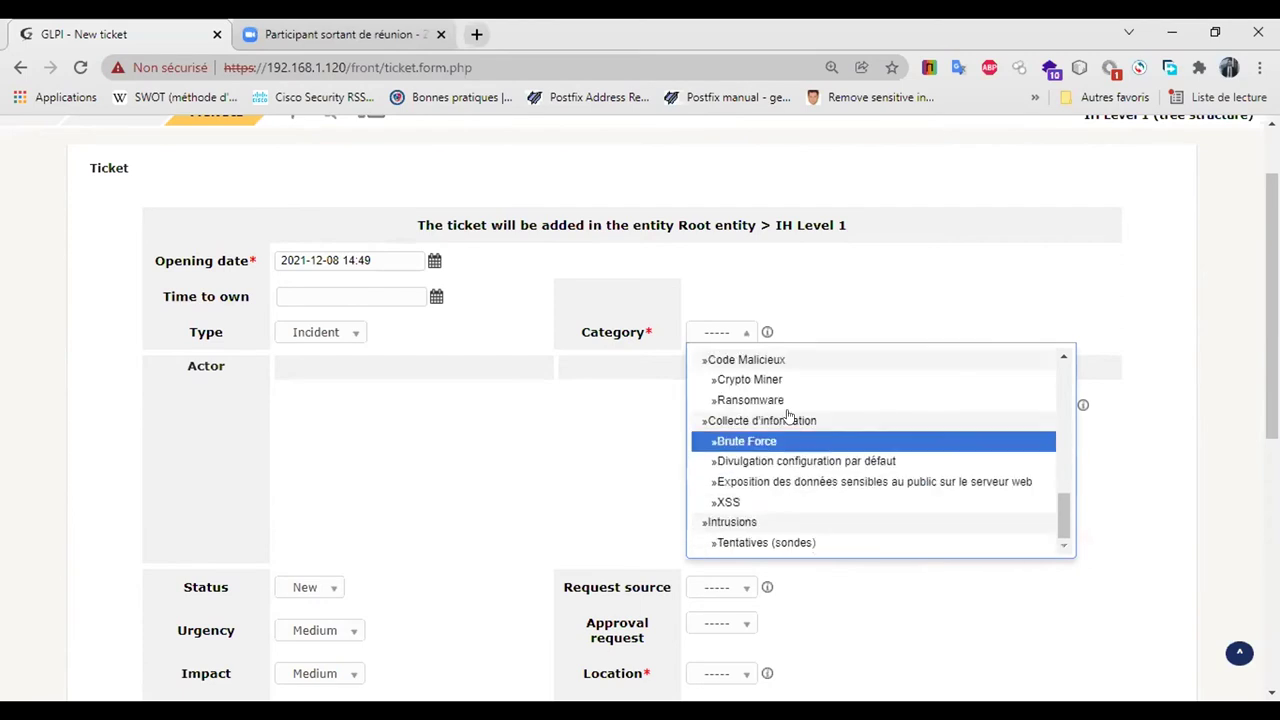
{"action": "scroll", "coordinate": [828, 508], "scroll_direction": "down", "scroll_amount": 1}
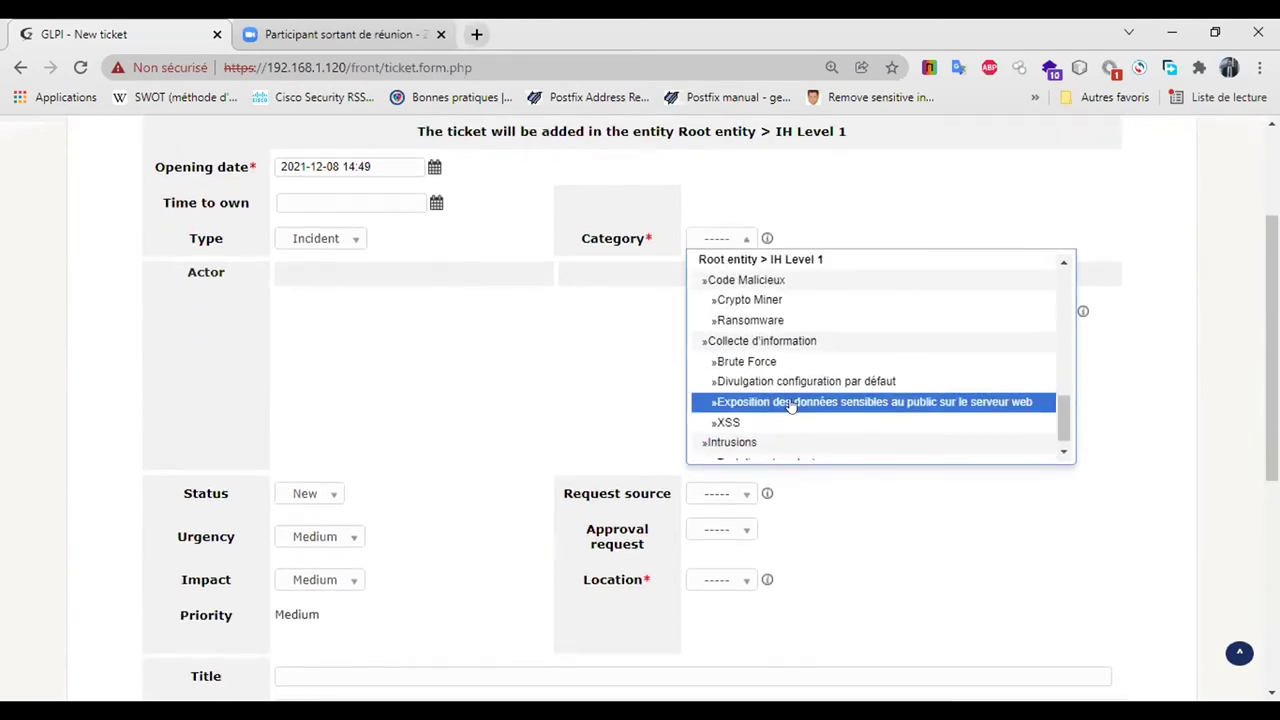
{"action": "scroll", "coordinate": [823, 449], "scroll_direction": "up", "scroll_amount": 10}
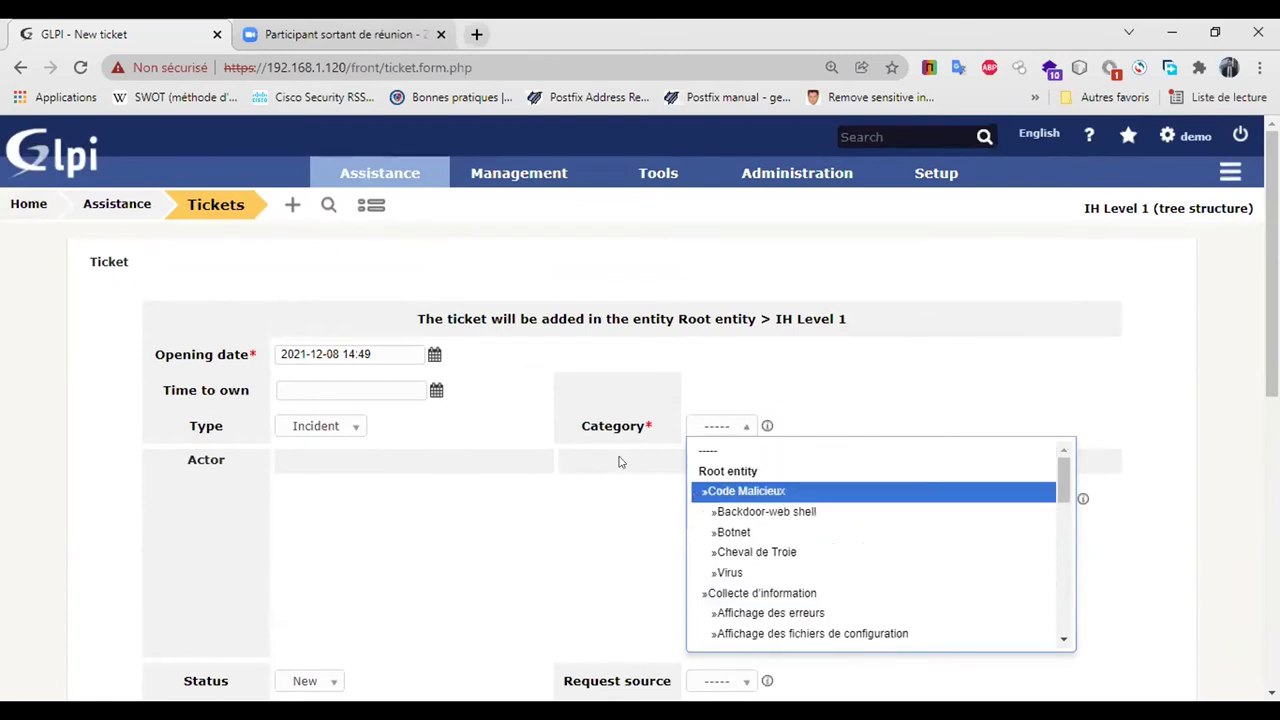
{"action": "scroll", "coordinate": [805, 525], "scroll_direction": "down", "scroll_amount": 3}
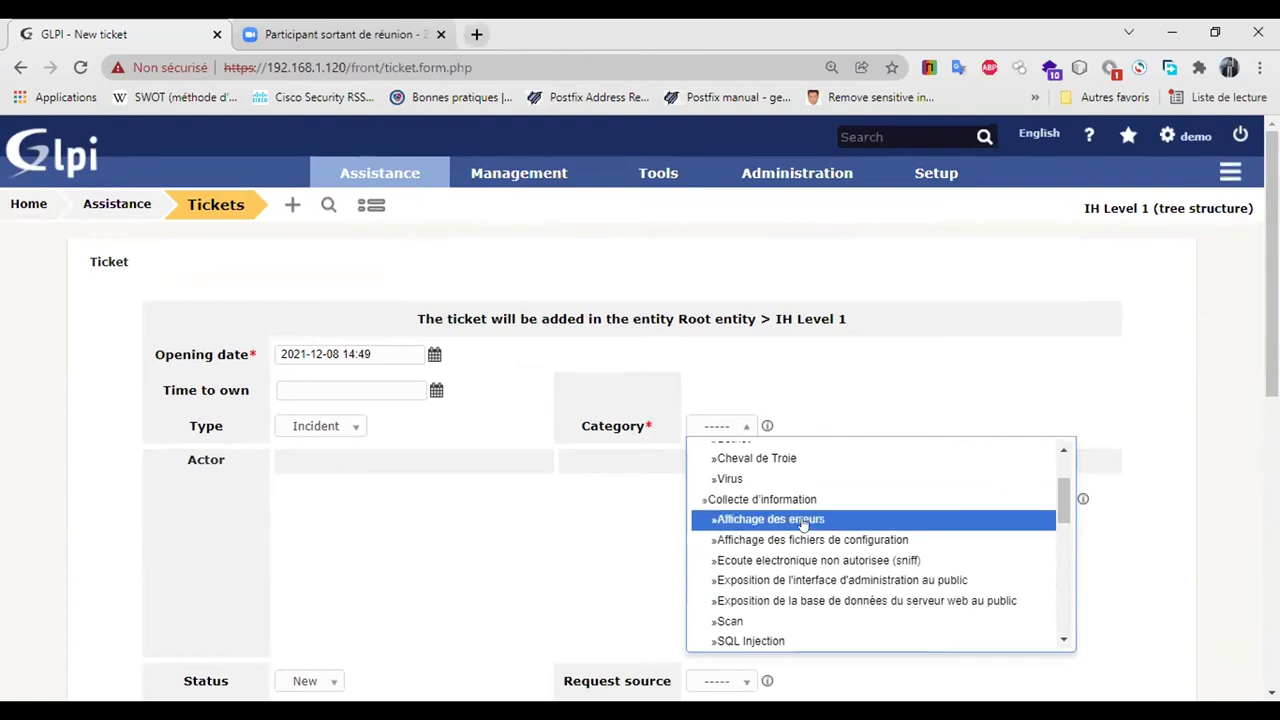
{"action": "scroll", "coordinate": [805, 525], "scroll_direction": "up", "scroll_amount": 3}
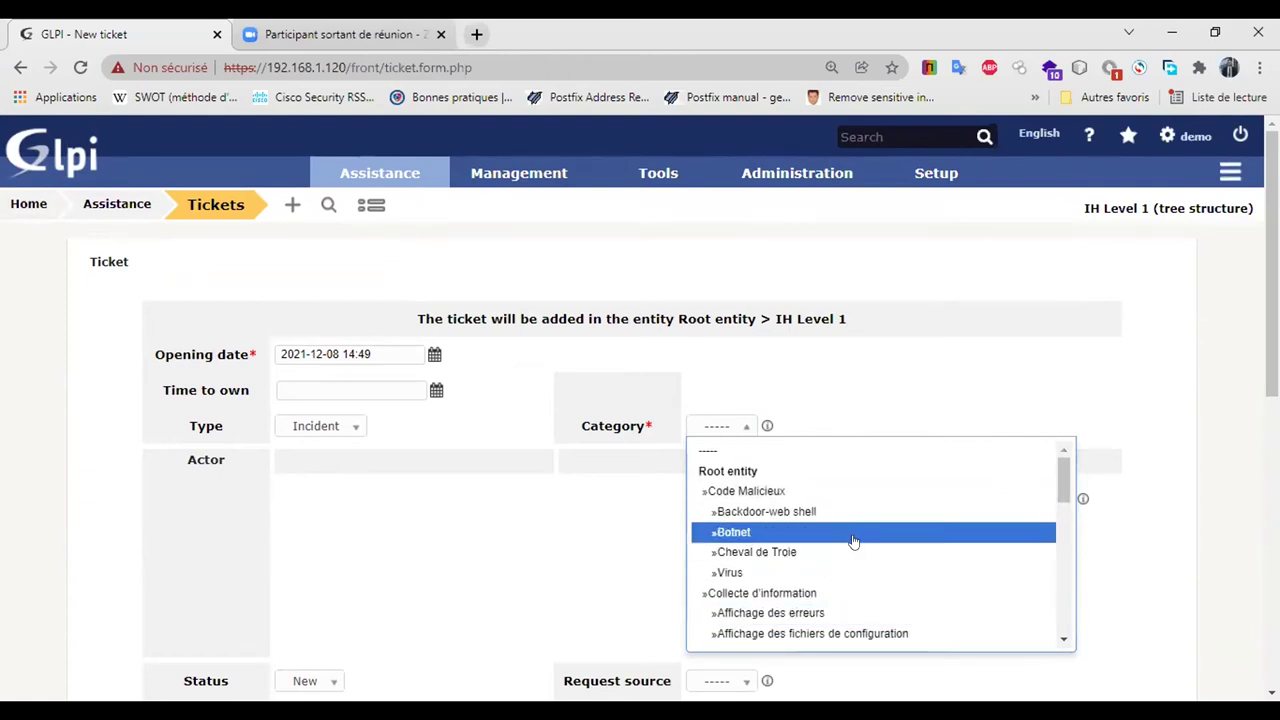
{"action": "scroll", "coordinate": [853, 541], "scroll_direction": "down", "scroll_amount": 3}
{"action": "scroll", "coordinate": [849, 537], "scroll_direction": "up", "scroll_amount": 1}
{"action": "scroll", "coordinate": [829, 523], "scroll_direction": "down", "scroll_amount": 3}
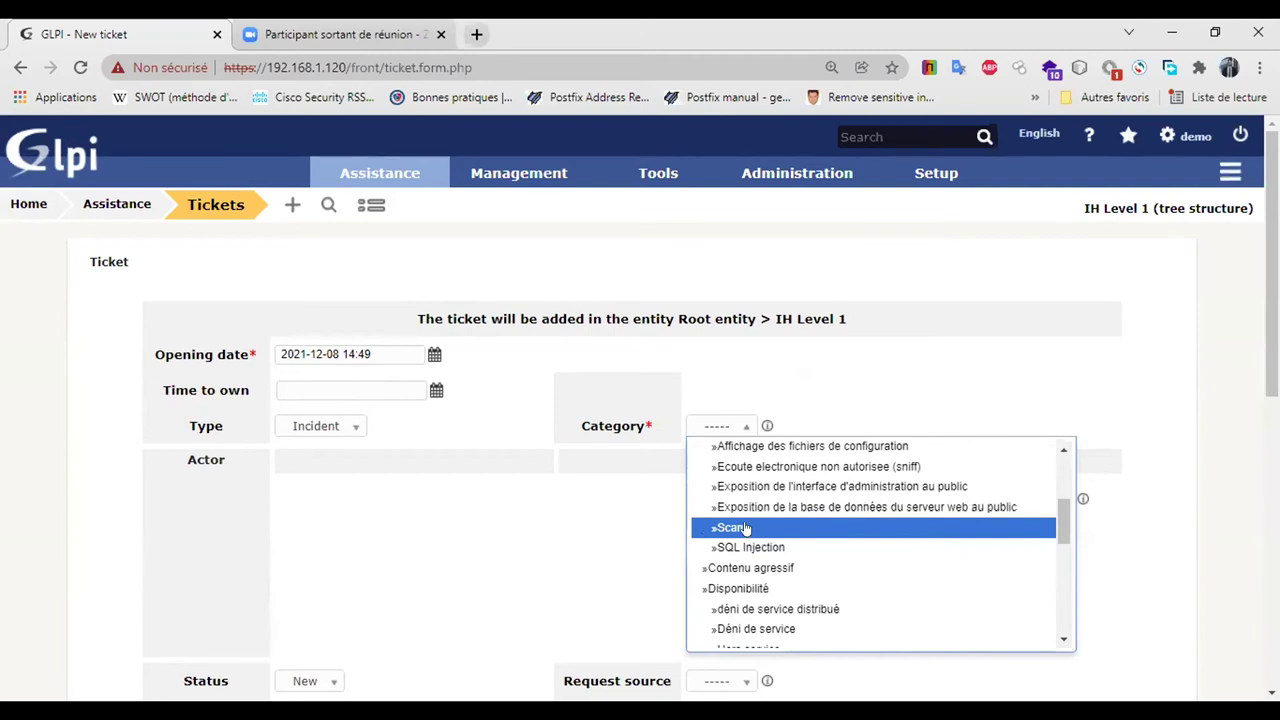
{"action": "left_click", "coordinate": [745, 528]}
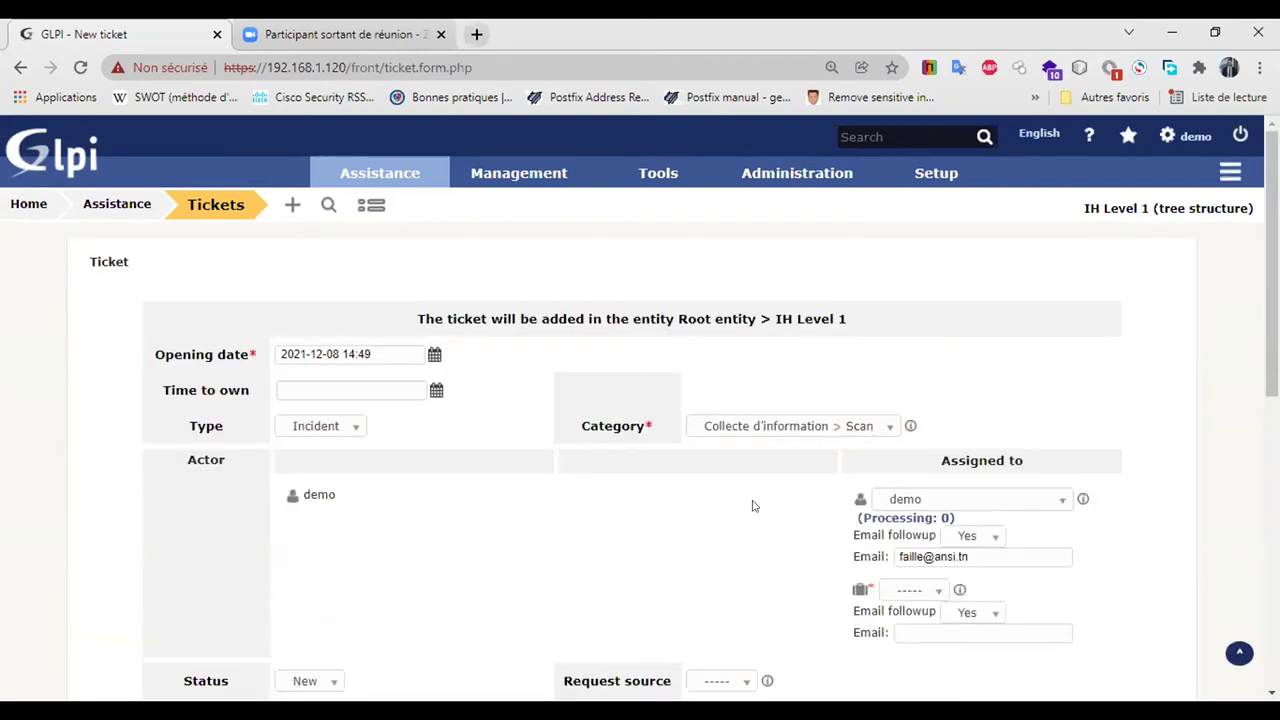
Add the tunCERT group to the ticket's Assigned to actors
{"action": "scroll", "coordinate": [710, 505], "scroll_direction": "down", "scroll_amount": 2}
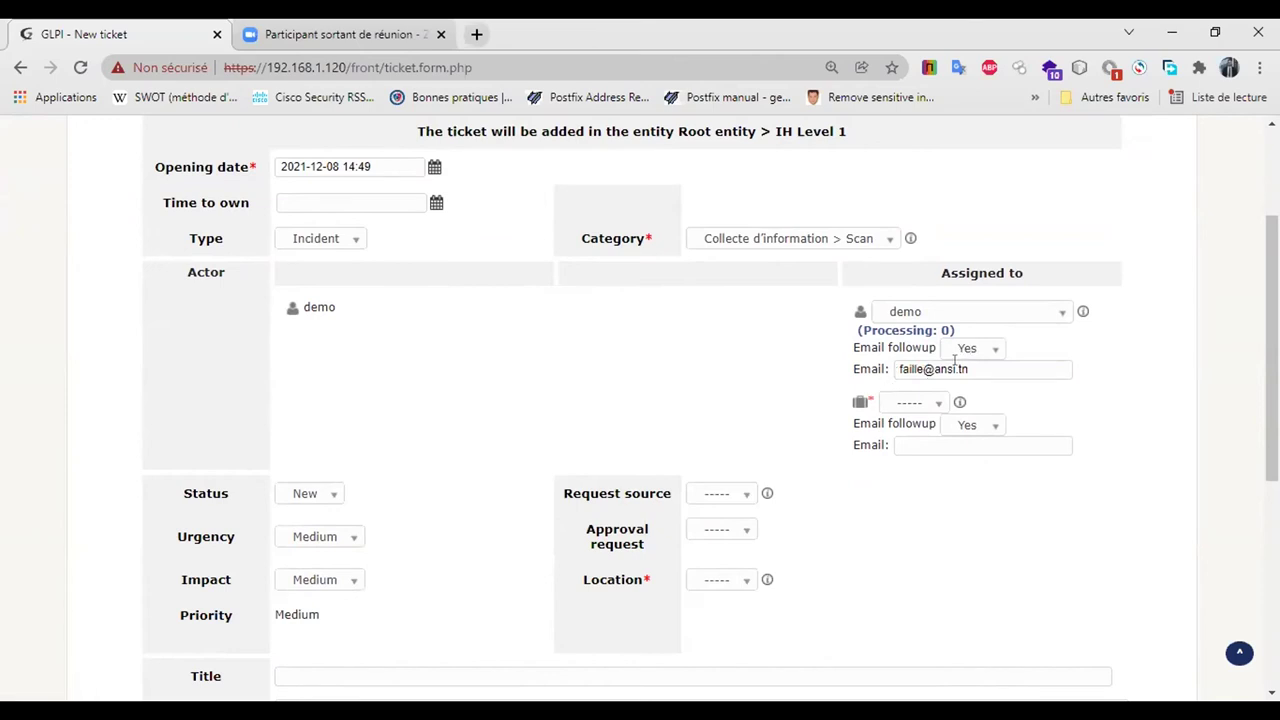
{"action": "left_click", "coordinate": [936, 404]}
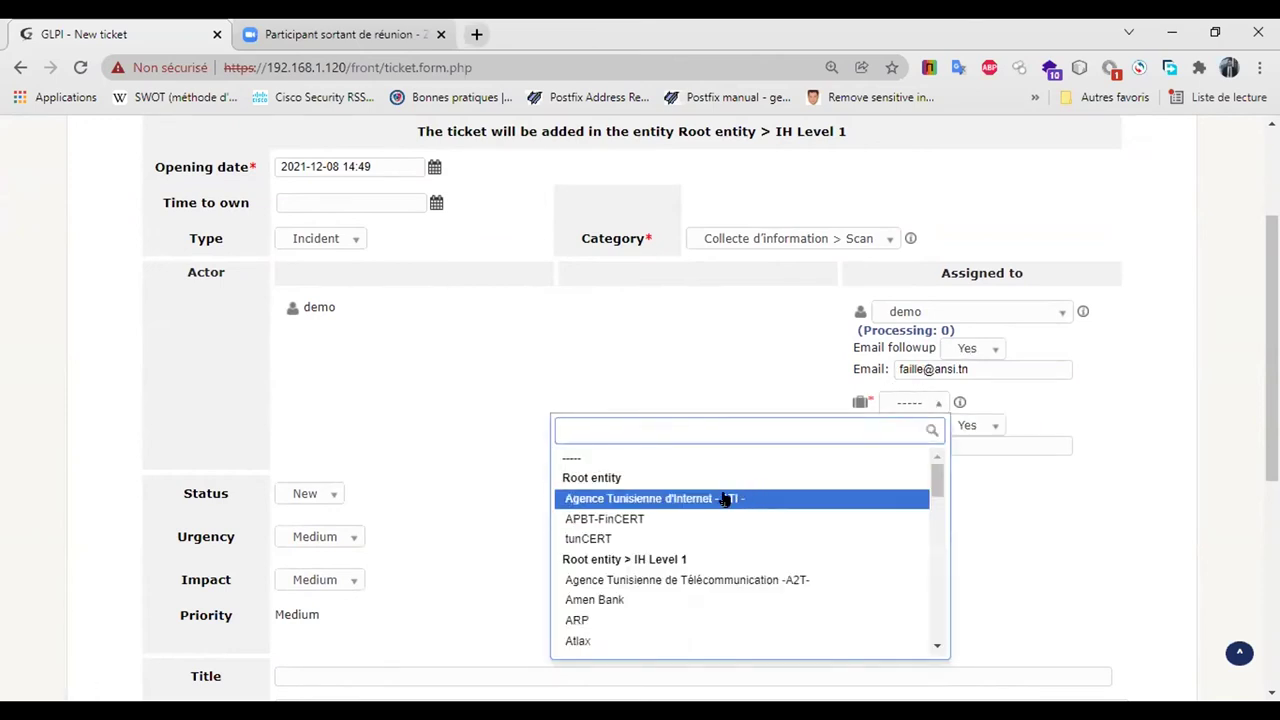
{"action": "scroll", "coordinate": [757, 540], "scroll_direction": "down", "scroll_amount": 1}
{"action": "scroll", "coordinate": [750, 543], "scroll_direction": "down", "scroll_amount": 1}
{"action": "scroll", "coordinate": [742, 545], "scroll_direction": "up", "scroll_amount": 2}
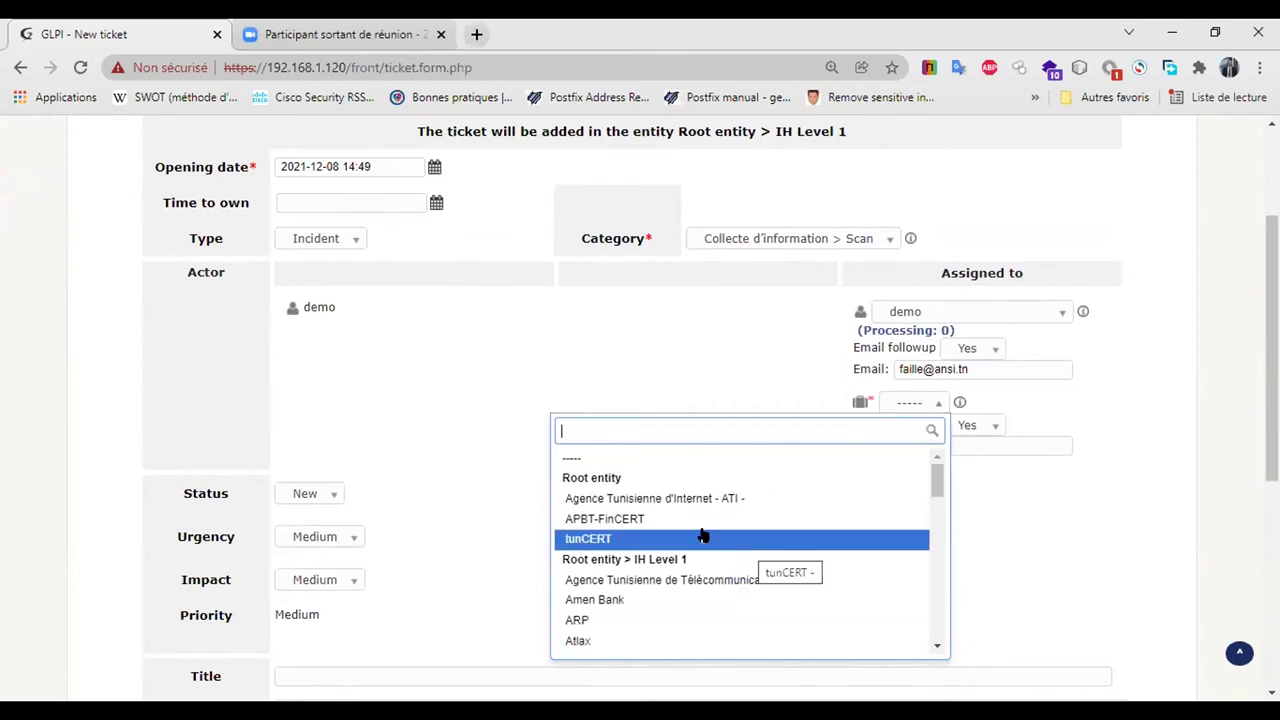
{"action": "scroll", "coordinate": [700, 530], "scroll_direction": "down", "scroll_amount": 1}
{"action": "scroll", "coordinate": [703, 551], "scroll_direction": "up", "scroll_amount": 1}
{"action": "scroll", "coordinate": [703, 551], "scroll_direction": "down", "scroll_amount": 4}
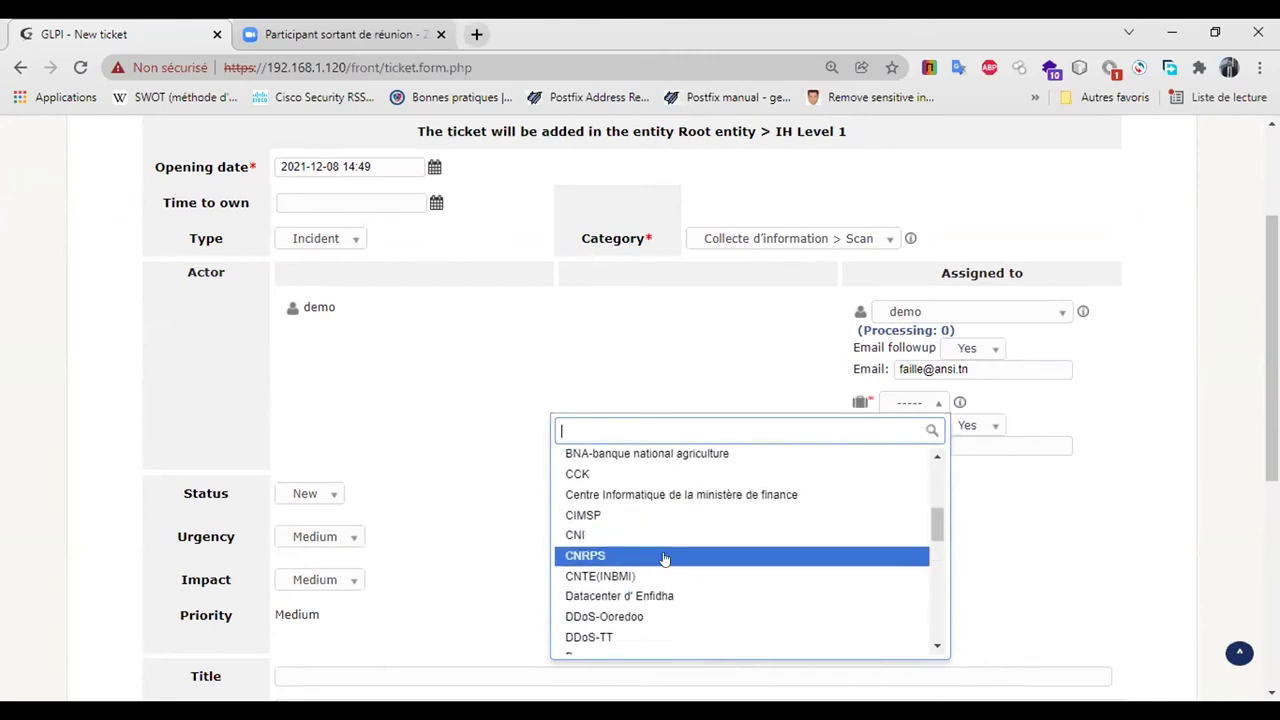
{"action": "scroll", "coordinate": [685, 600], "scroll_direction": "down", "scroll_amount": 3}
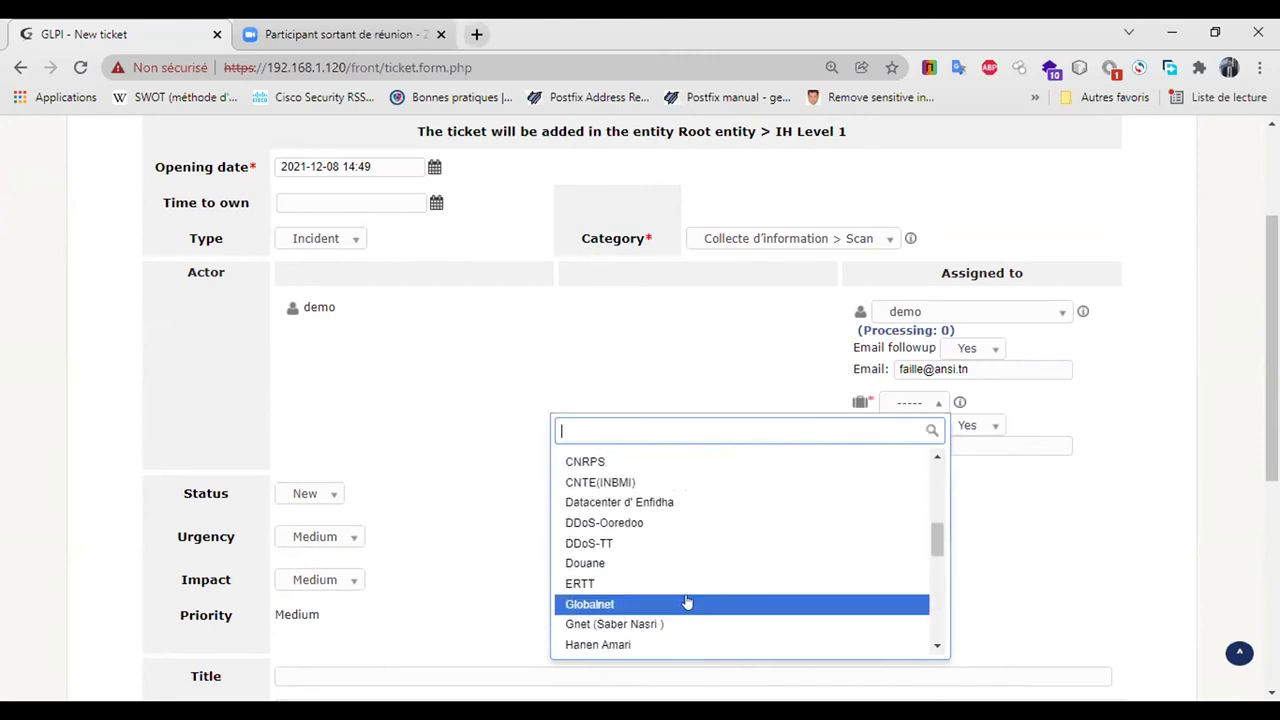
{"action": "scroll", "coordinate": [682, 588], "scroll_direction": "down", "scroll_amount": 3}
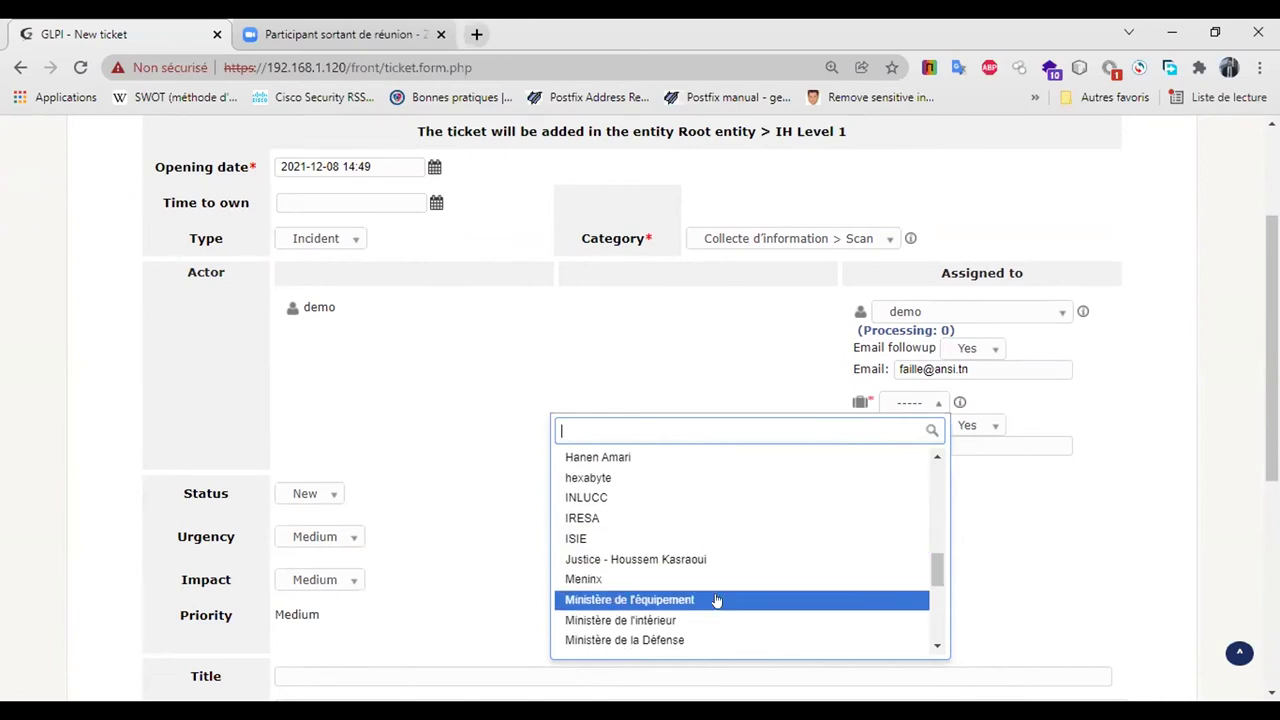
{"action": "scroll", "coordinate": [716, 600], "scroll_direction": "up", "scroll_amount": 3}
{"action": "scroll", "coordinate": [716, 600], "scroll_direction": "up", "scroll_amount": 5}
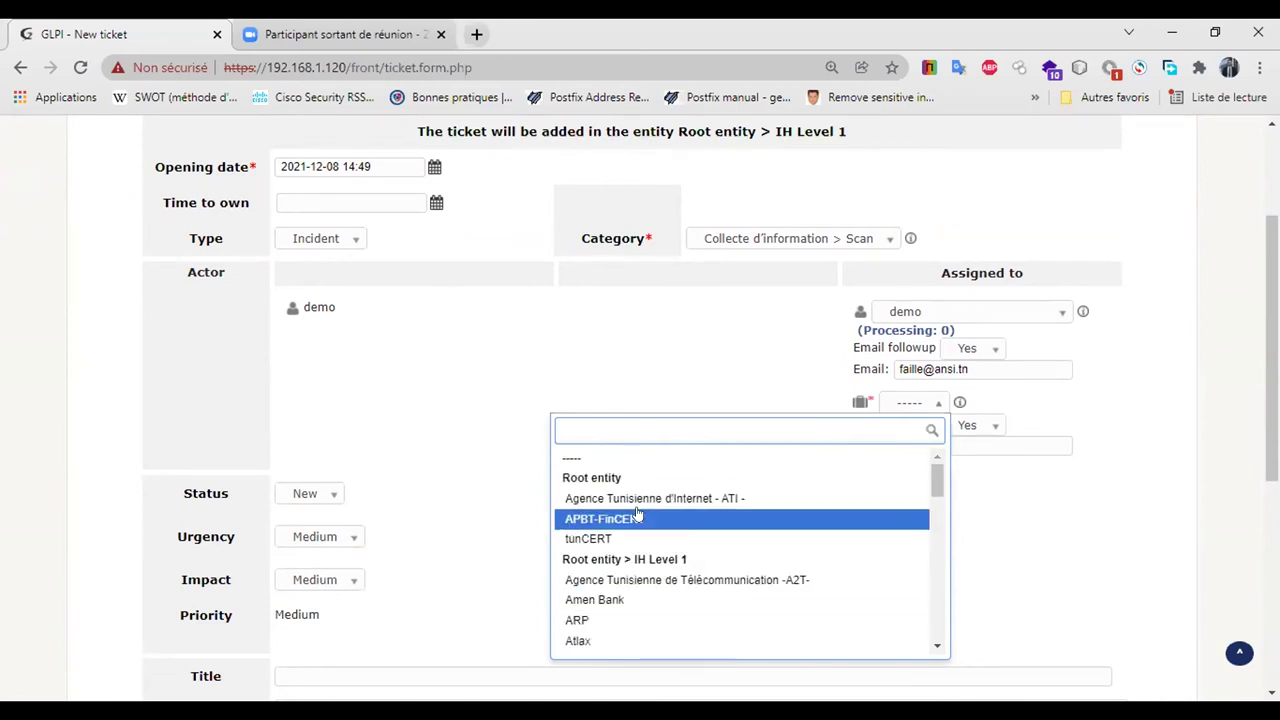
{"action": "left_click", "coordinate": [598, 540]}
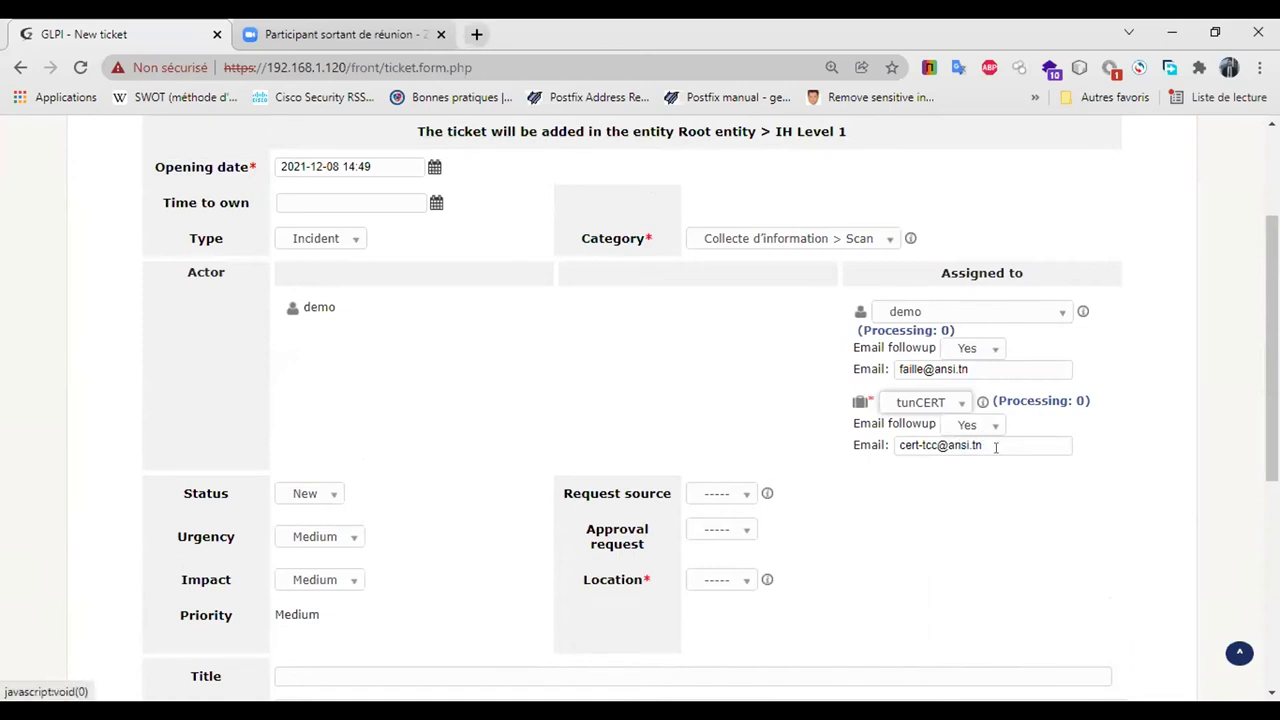
Set urgency and impact to High and the request source to SAHER
{"action": "scroll", "coordinate": [975, 454], "scroll_direction": "down", "scroll_amount": 1}
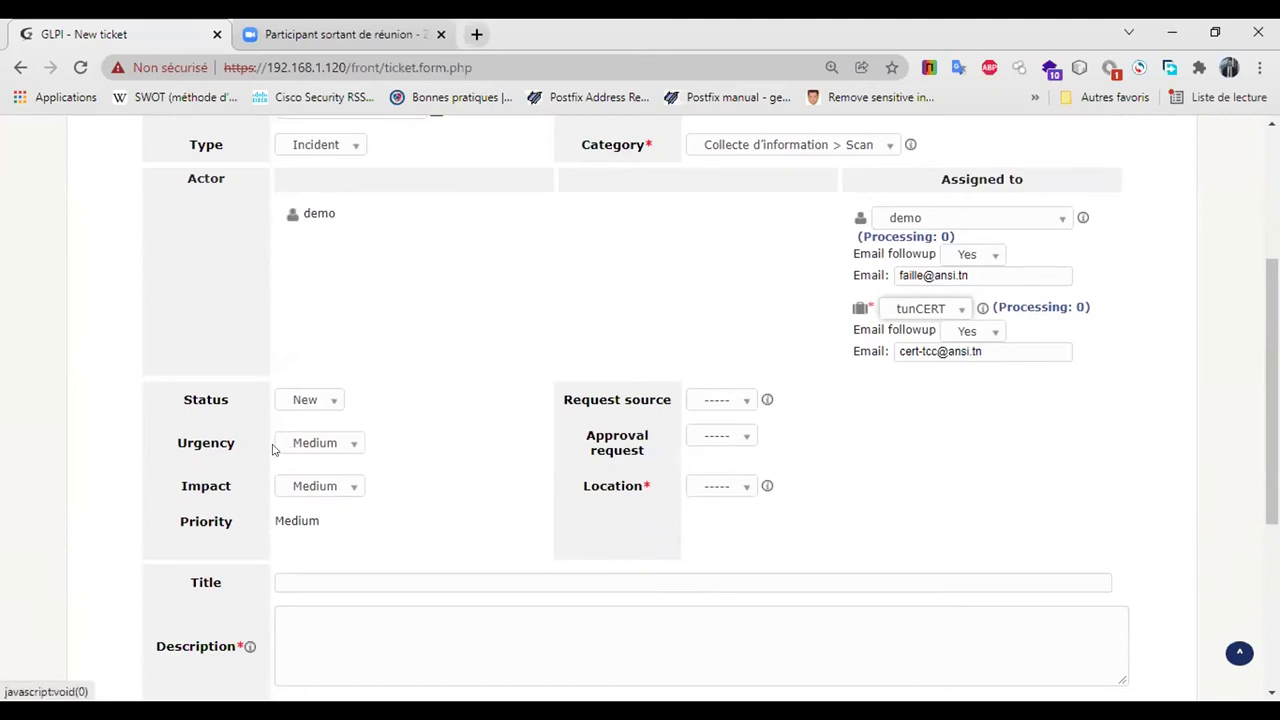
{"action": "left_click", "coordinate": [328, 445]}
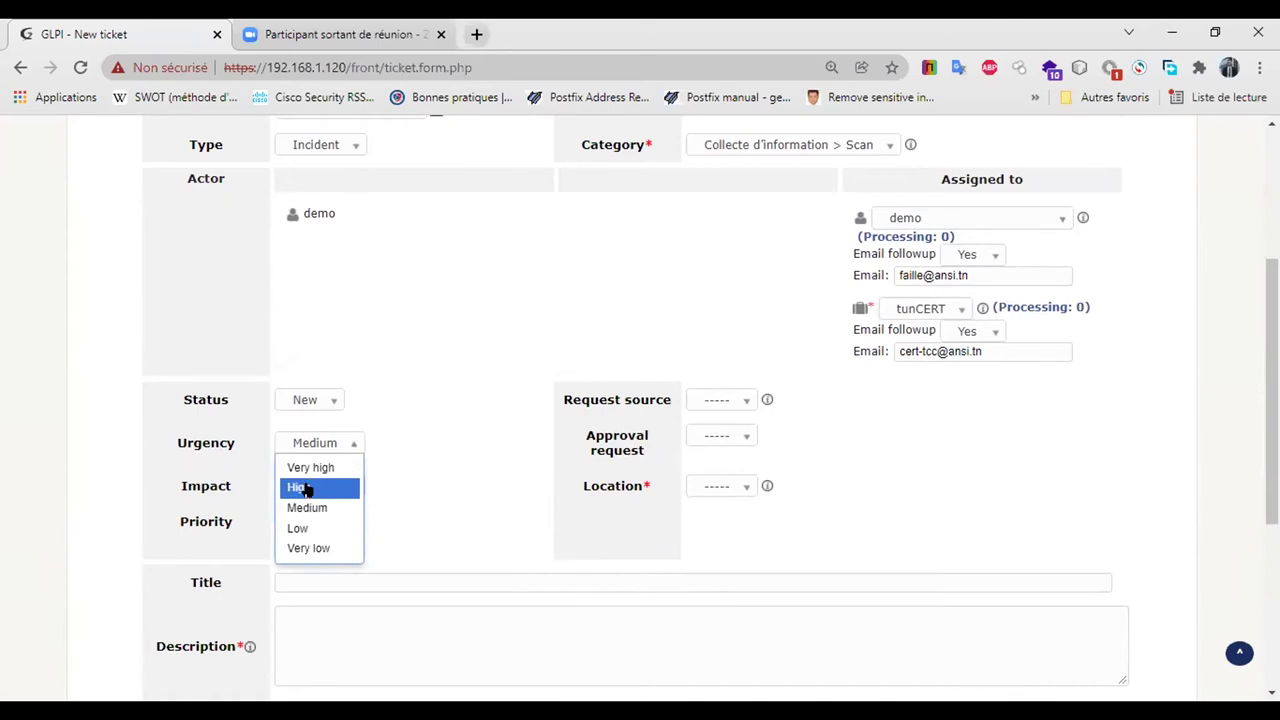
{"action": "left_click", "coordinate": [305, 488]}
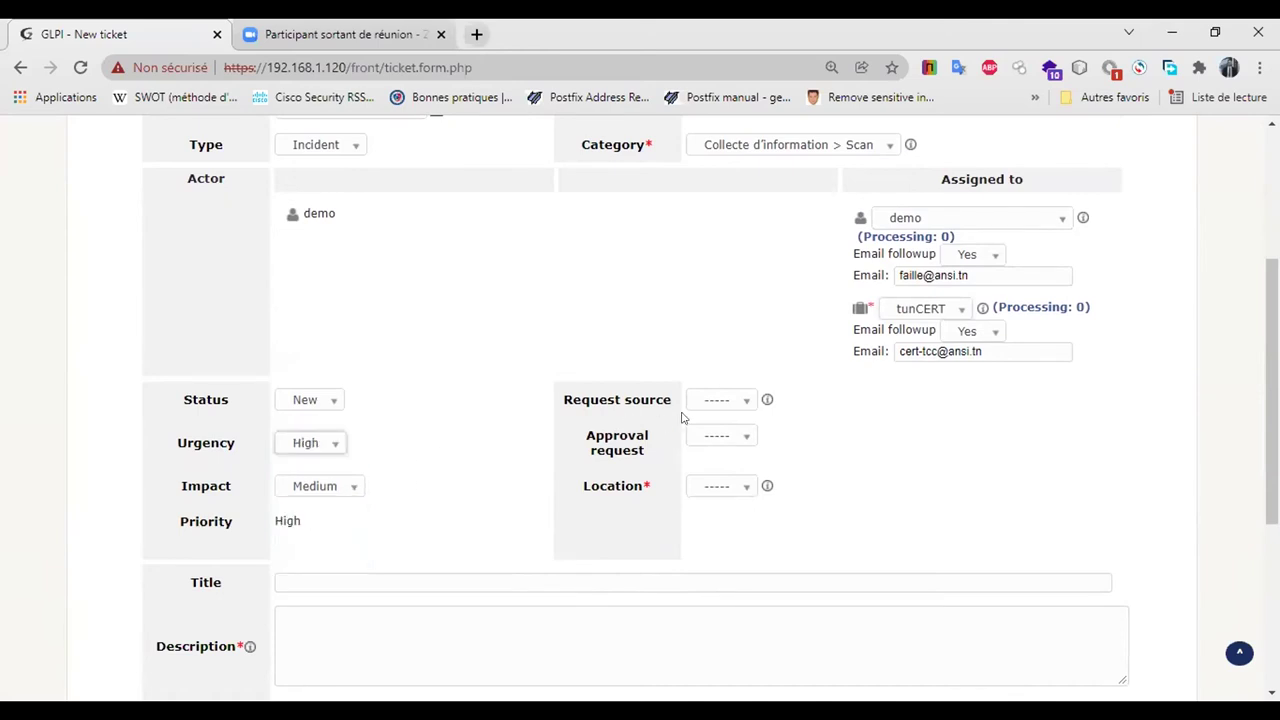
{"action": "left_click", "coordinate": [747, 400]}
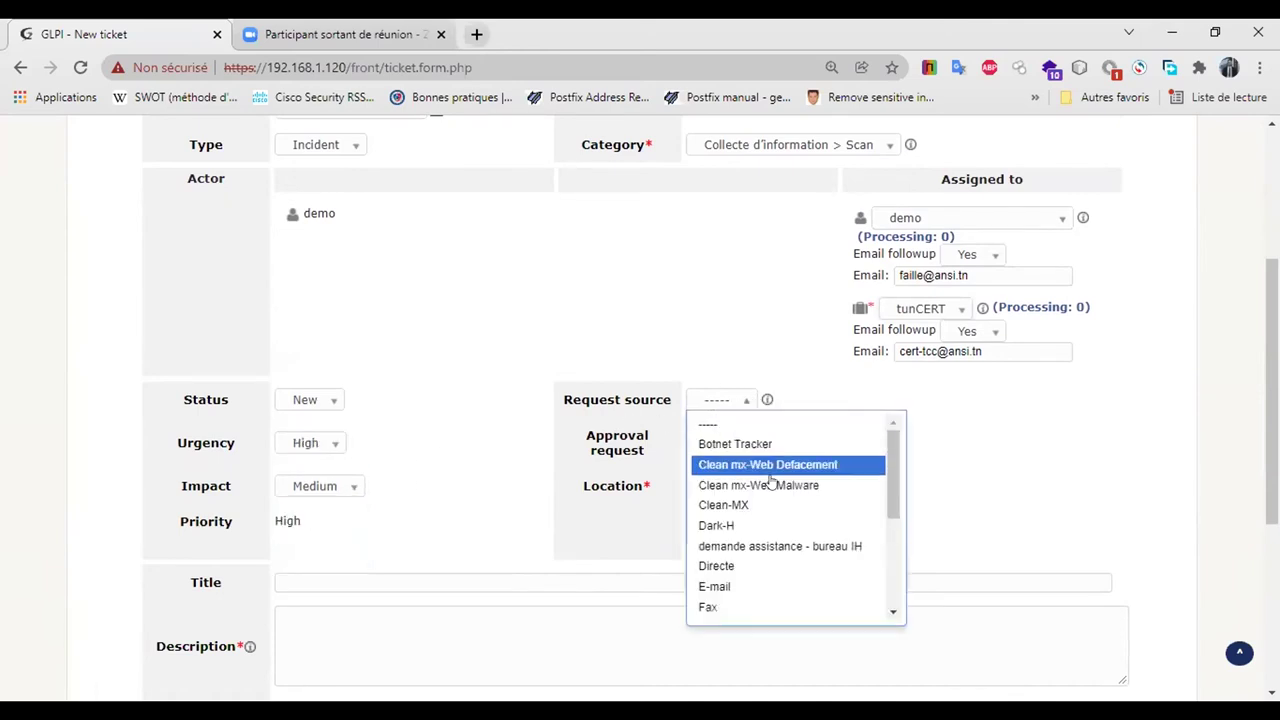
{"action": "scroll", "coordinate": [800, 545], "scroll_direction": "down", "scroll_amount": 3}
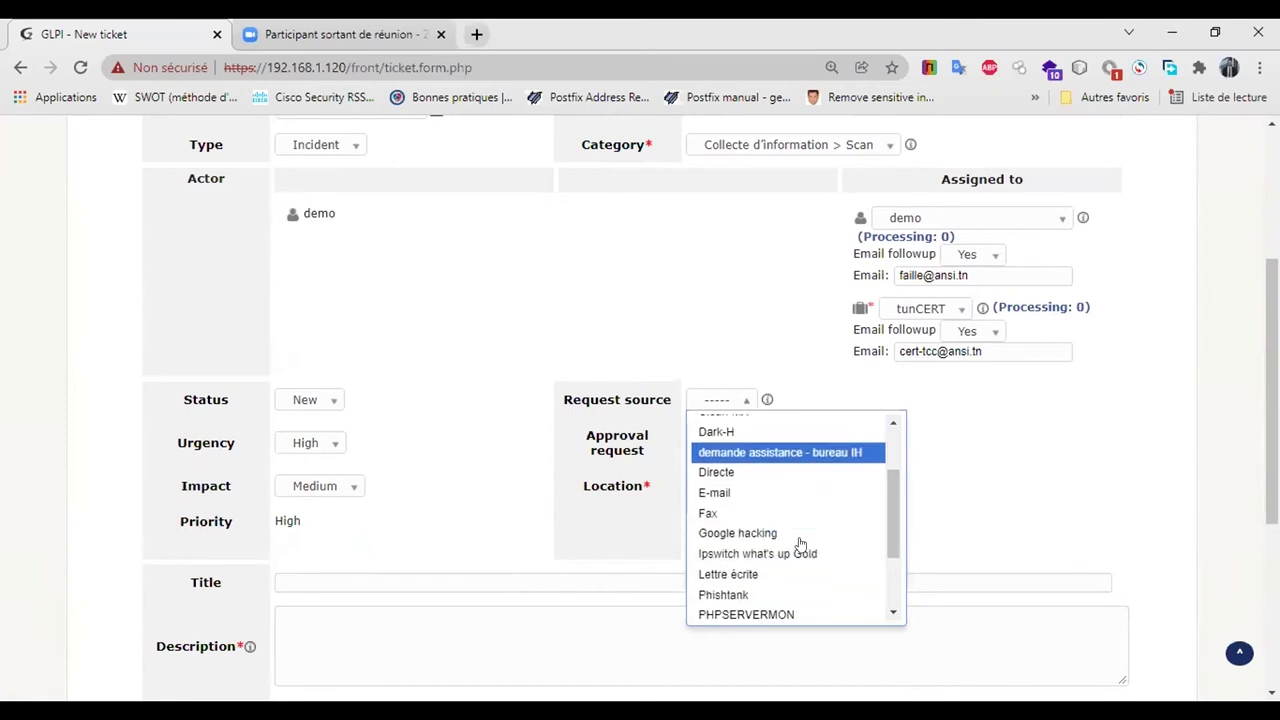
{"action": "scroll", "coordinate": [800, 545], "scroll_direction": "down", "scroll_amount": 2}
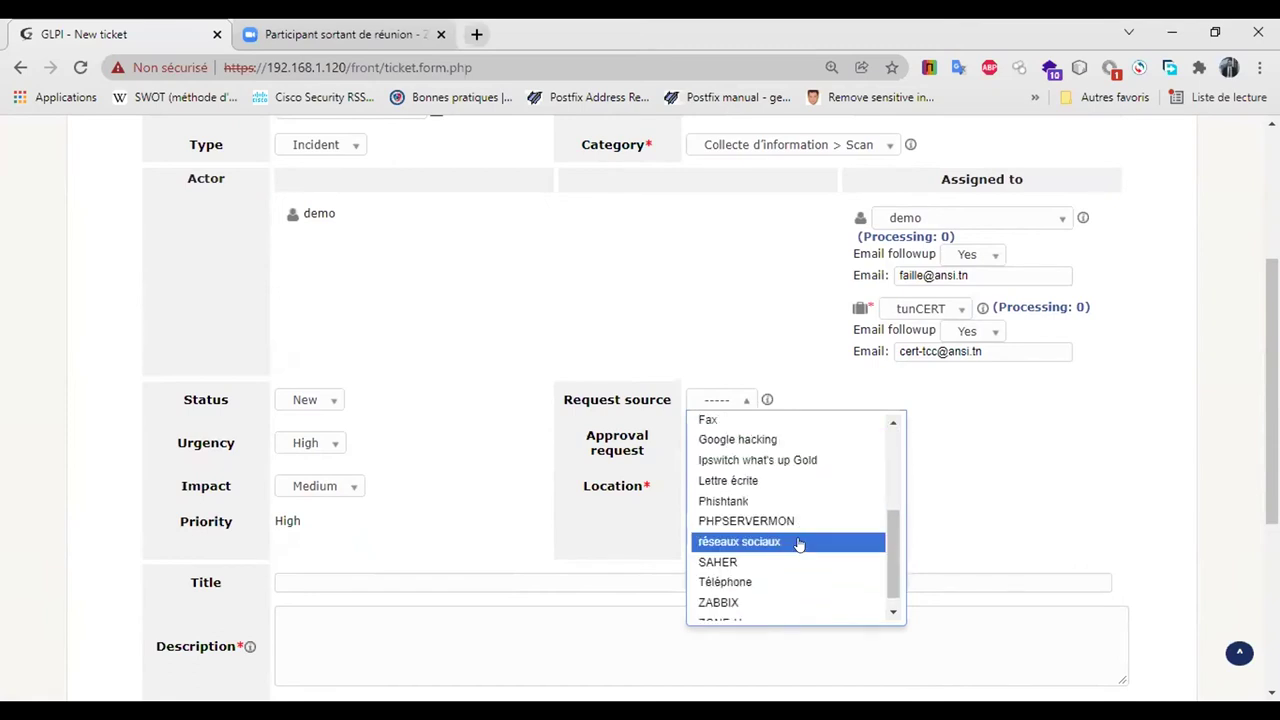
{"action": "left_click", "coordinate": [716, 563]}
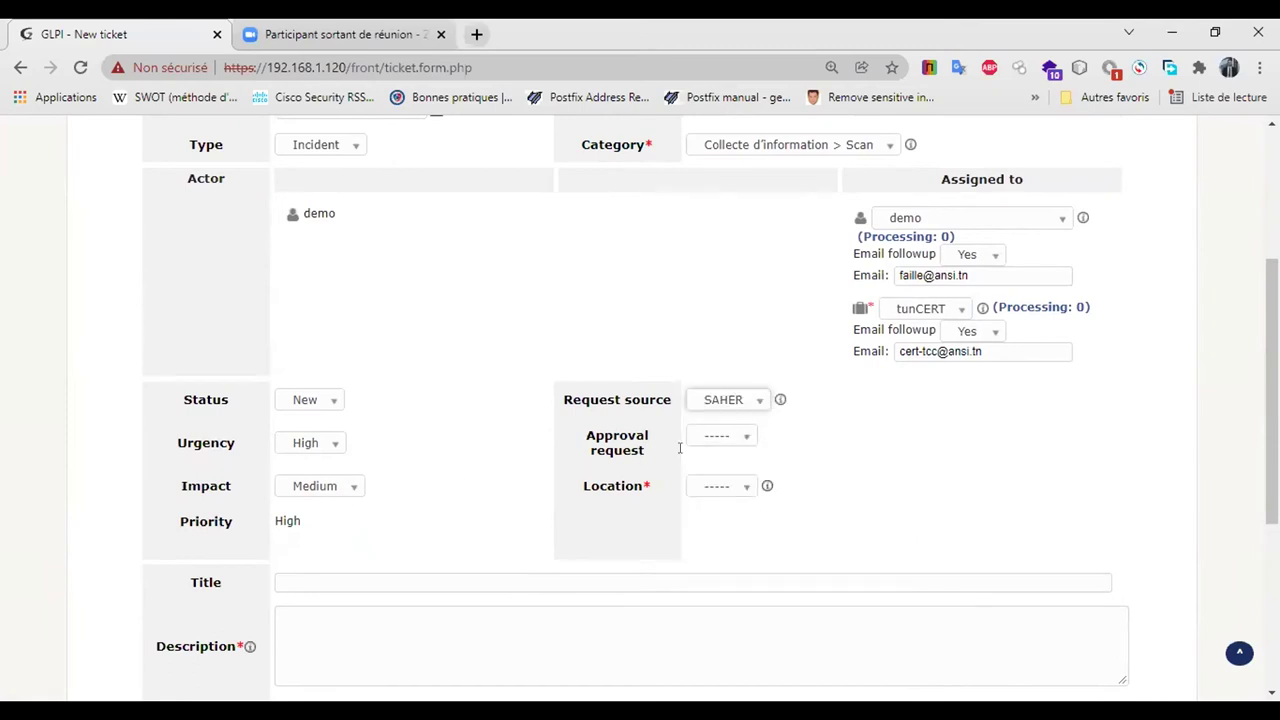
{"action": "left_click", "coordinate": [340, 488]}
{"action": "left_click", "coordinate": [312, 530]}
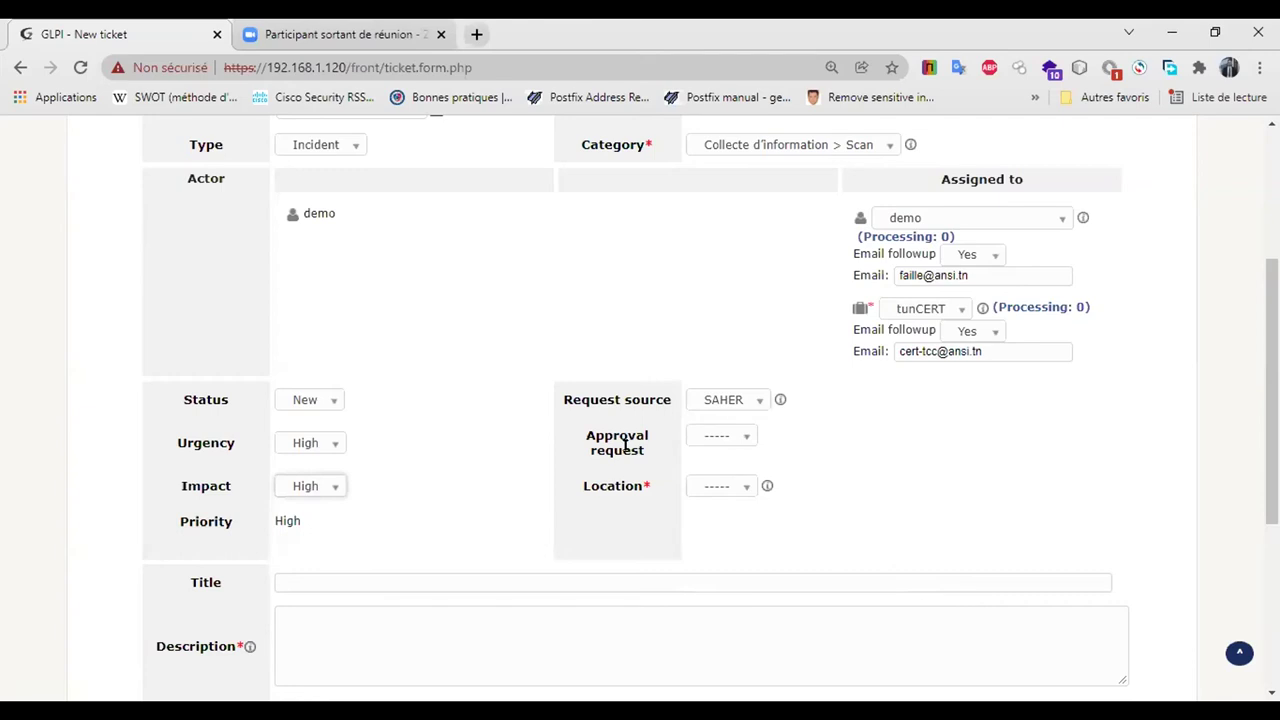
Request approval of the ticket from an individual user, choosing the approver
{"action": "left_click", "coordinate": [745, 437]}
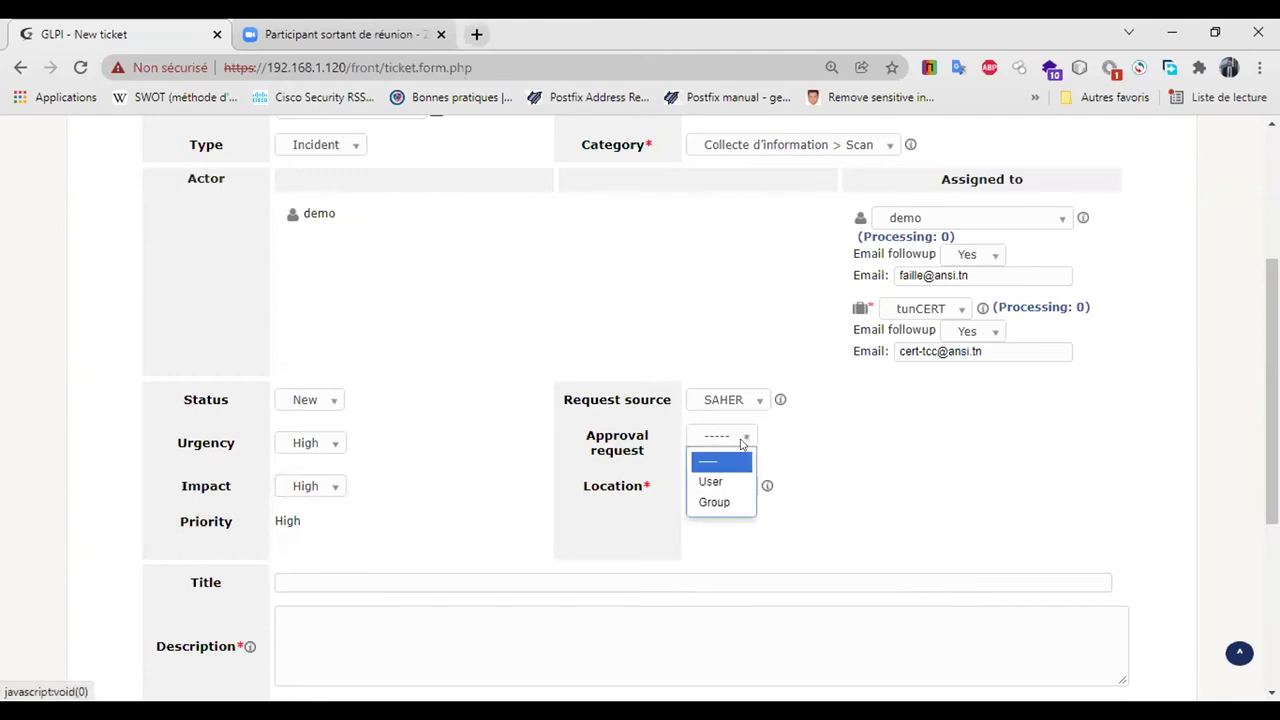
{"action": "left_click", "coordinate": [823, 448]}
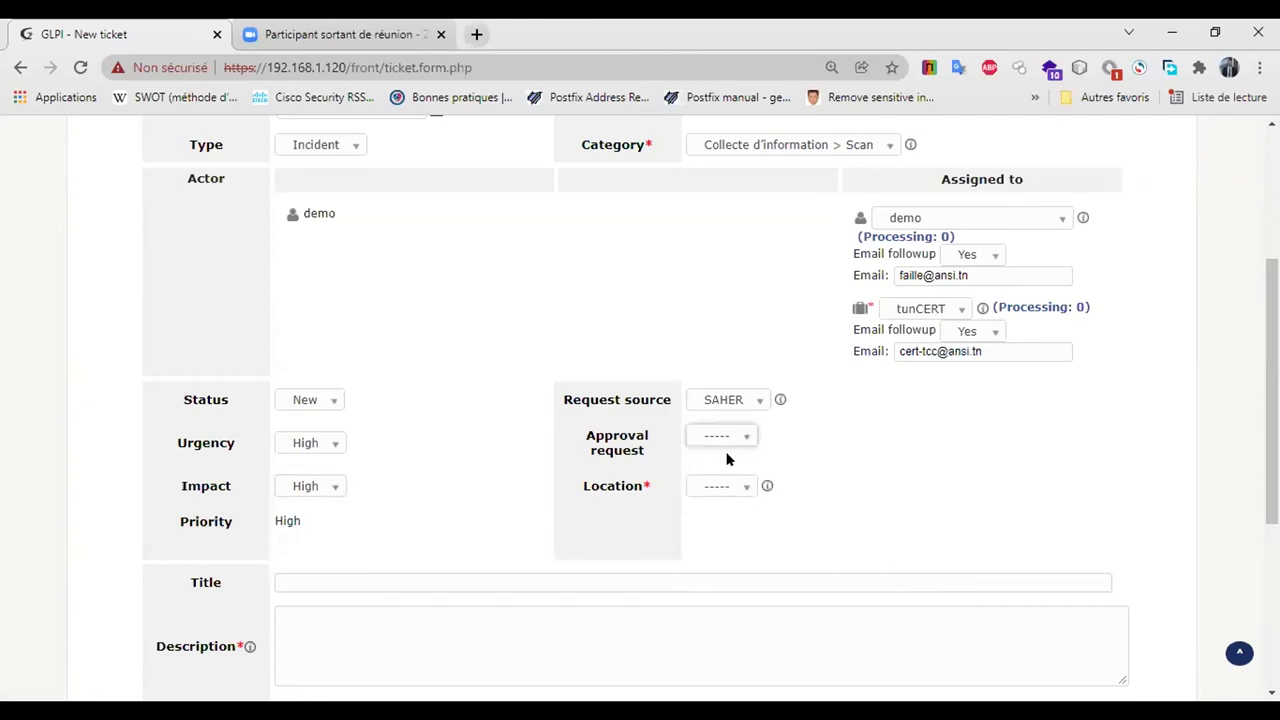
{"action": "scroll", "coordinate": [728, 457], "scroll_direction": "down", "scroll_amount": 1}
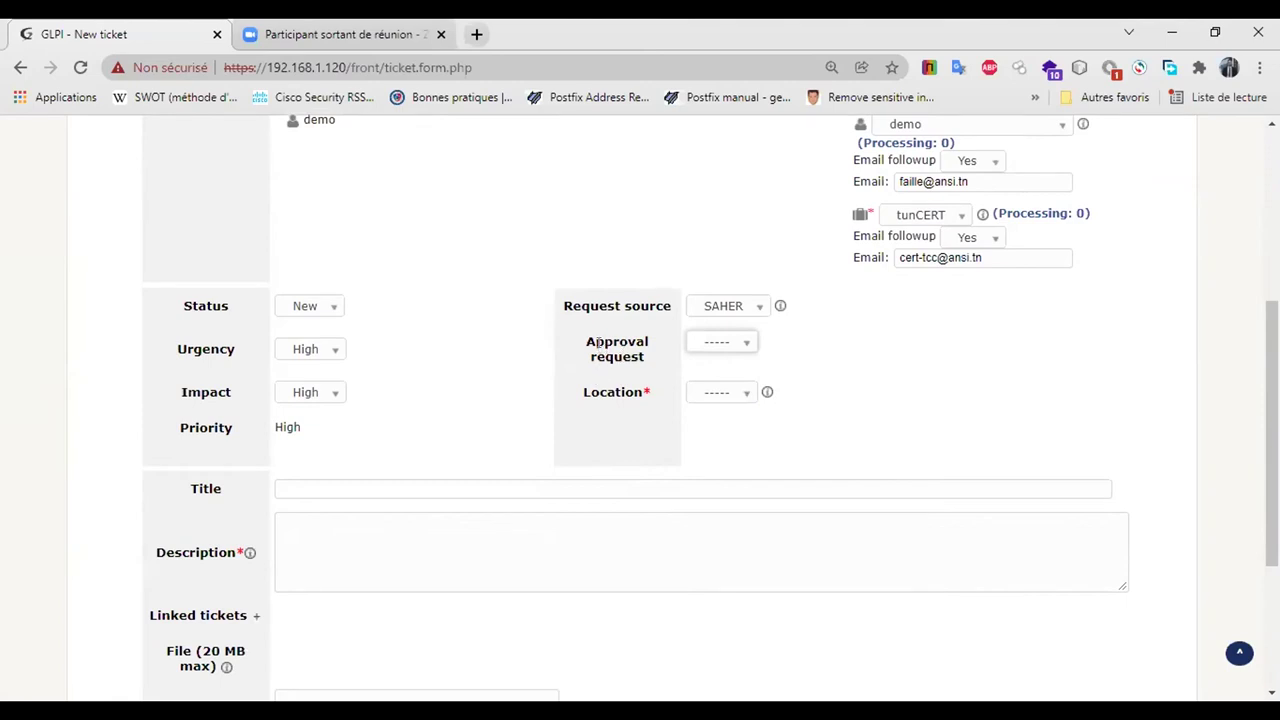
{"action": "left_click", "coordinate": [750, 345]}
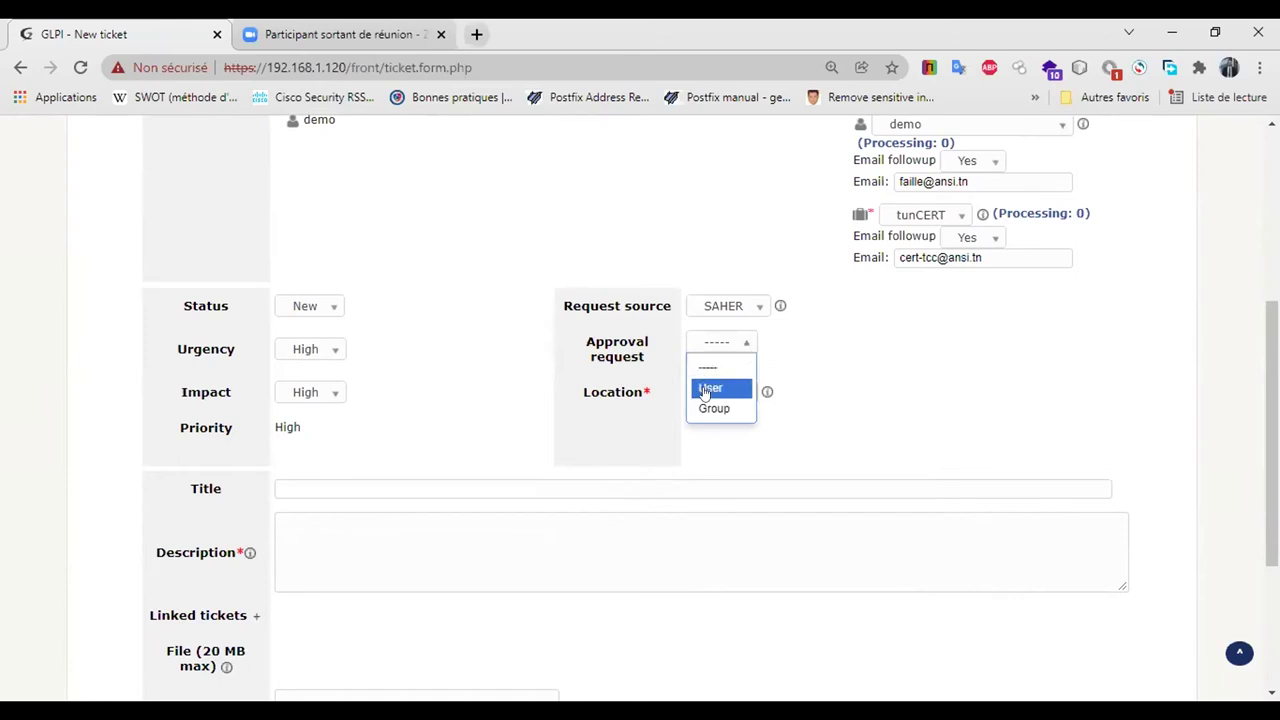
{"action": "left_click", "coordinate": [705, 390]}
{"action": "left_click", "coordinate": [725, 364]}
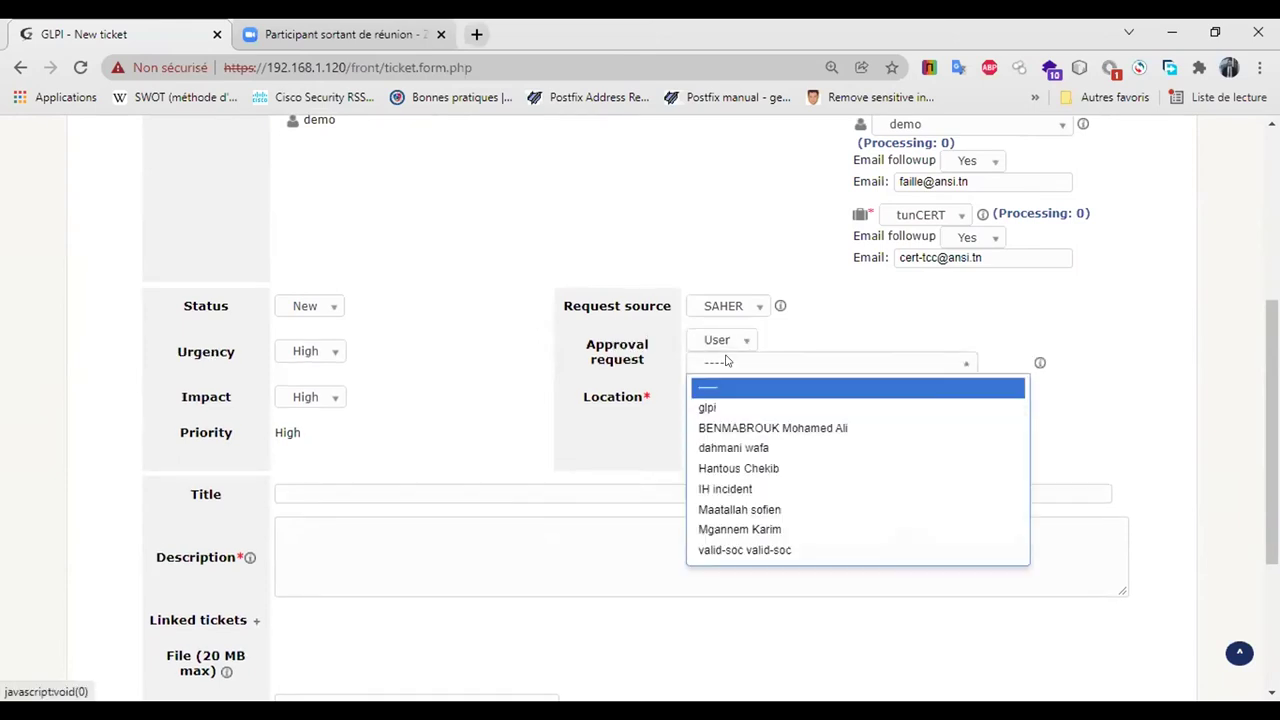
{"action": "left_click", "coordinate": [746, 429]}
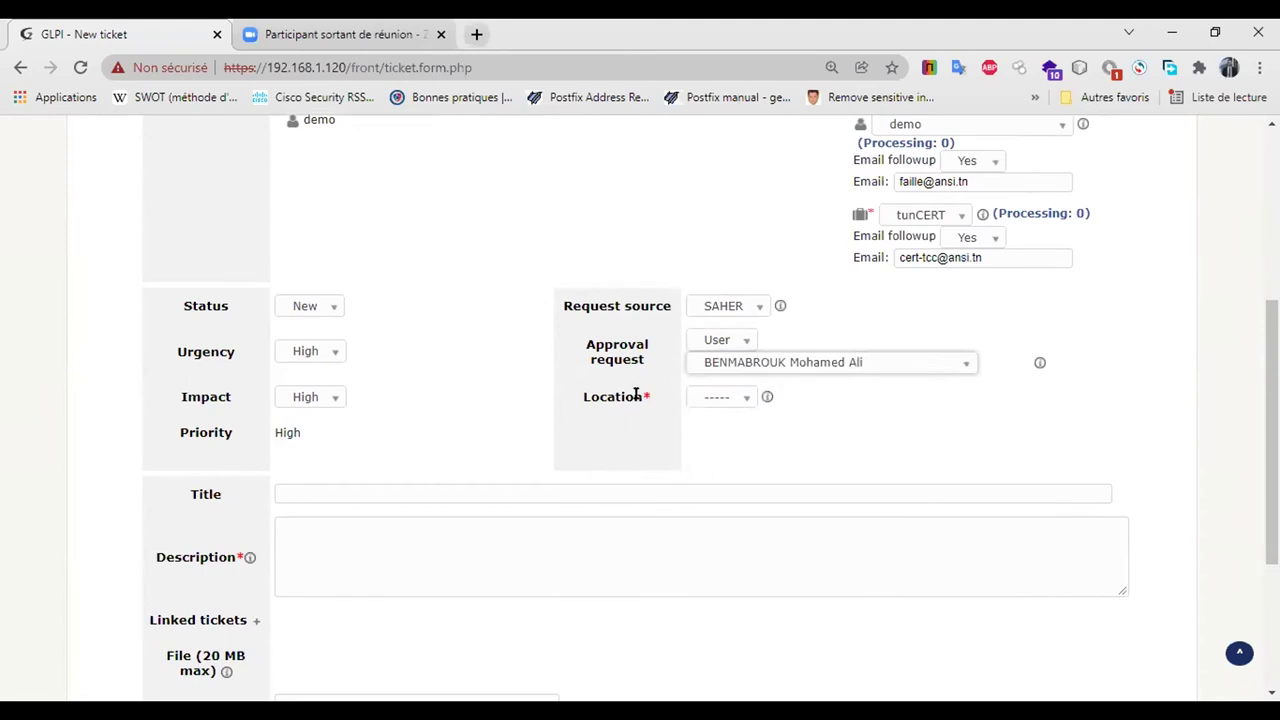
Set the ticket location to Gouvernement
{"action": "left_click", "coordinate": [741, 400]}
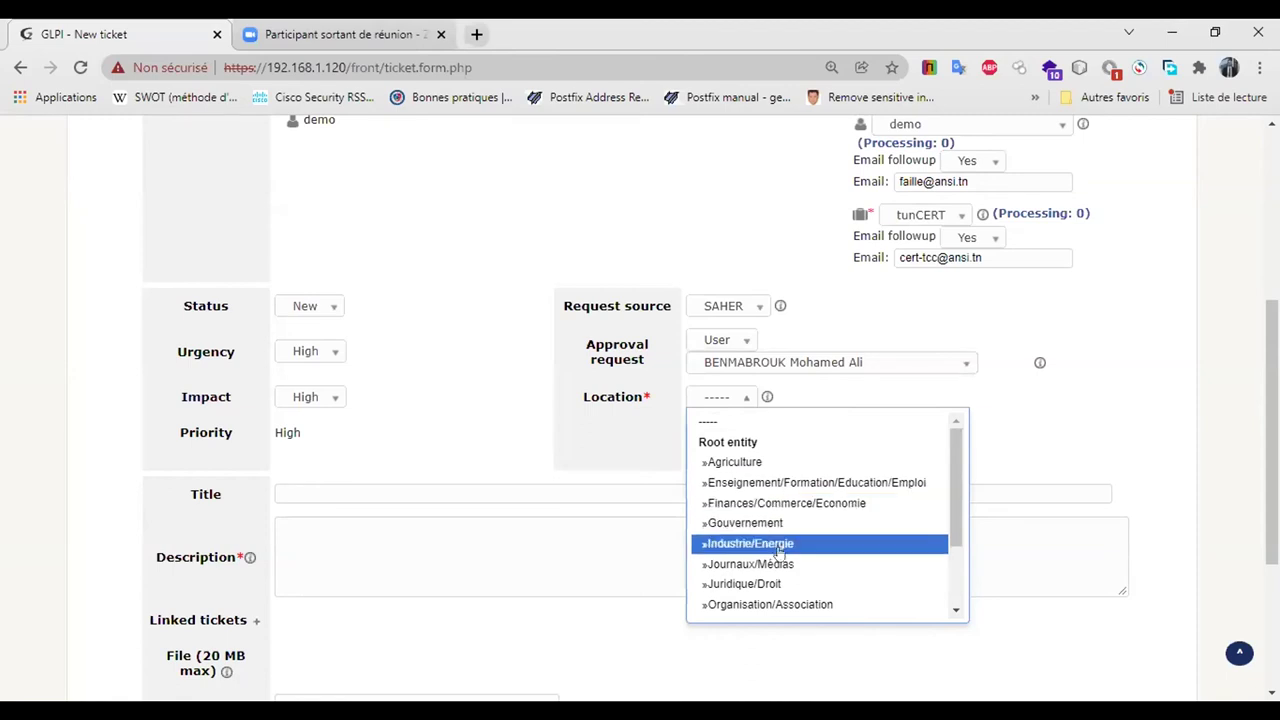
{"action": "left_click", "coordinate": [755, 523]}
{"action": "scroll", "coordinate": [527, 510], "scroll_direction": "down", "scroll_amount": 1}
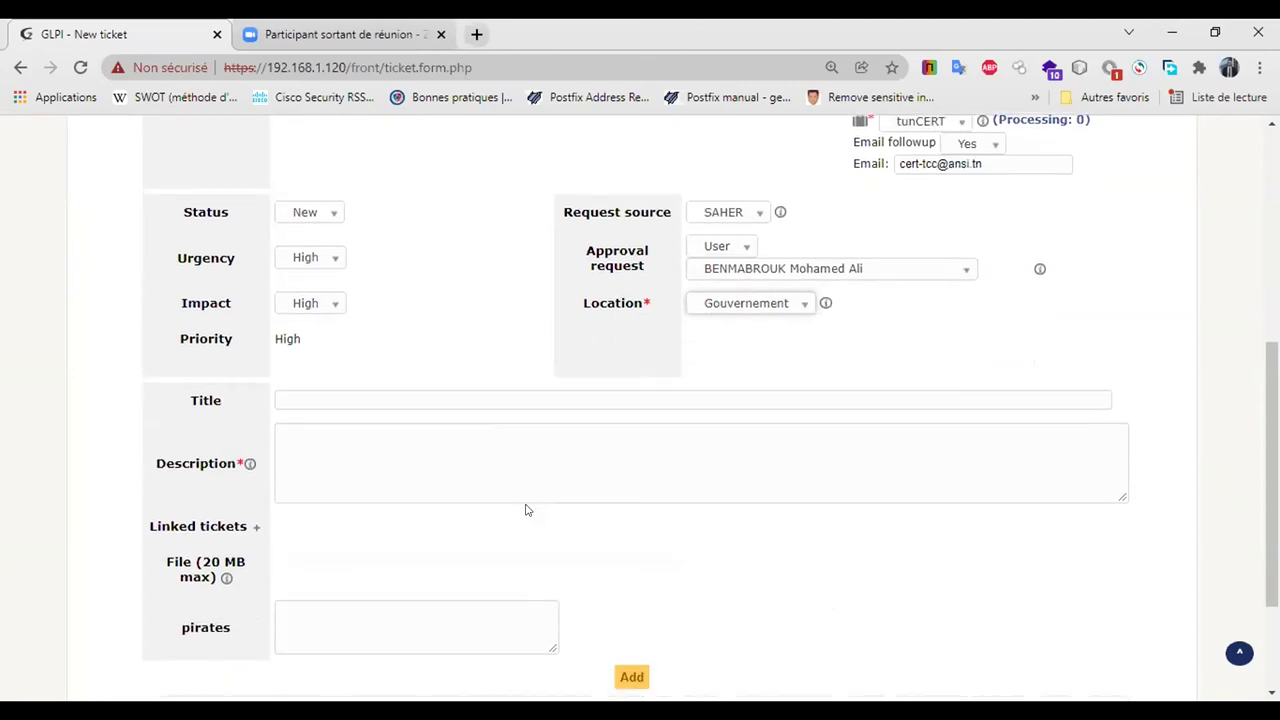
{"action": "scroll", "coordinate": [527, 510], "scroll_direction": "up", "scroll_amount": 1}
{"action": "scroll", "coordinate": [527, 510], "scroll_direction": "up", "scroll_amount": 1}
{"action": "scroll", "coordinate": [527, 510], "scroll_direction": "down", "scroll_amount": 1}
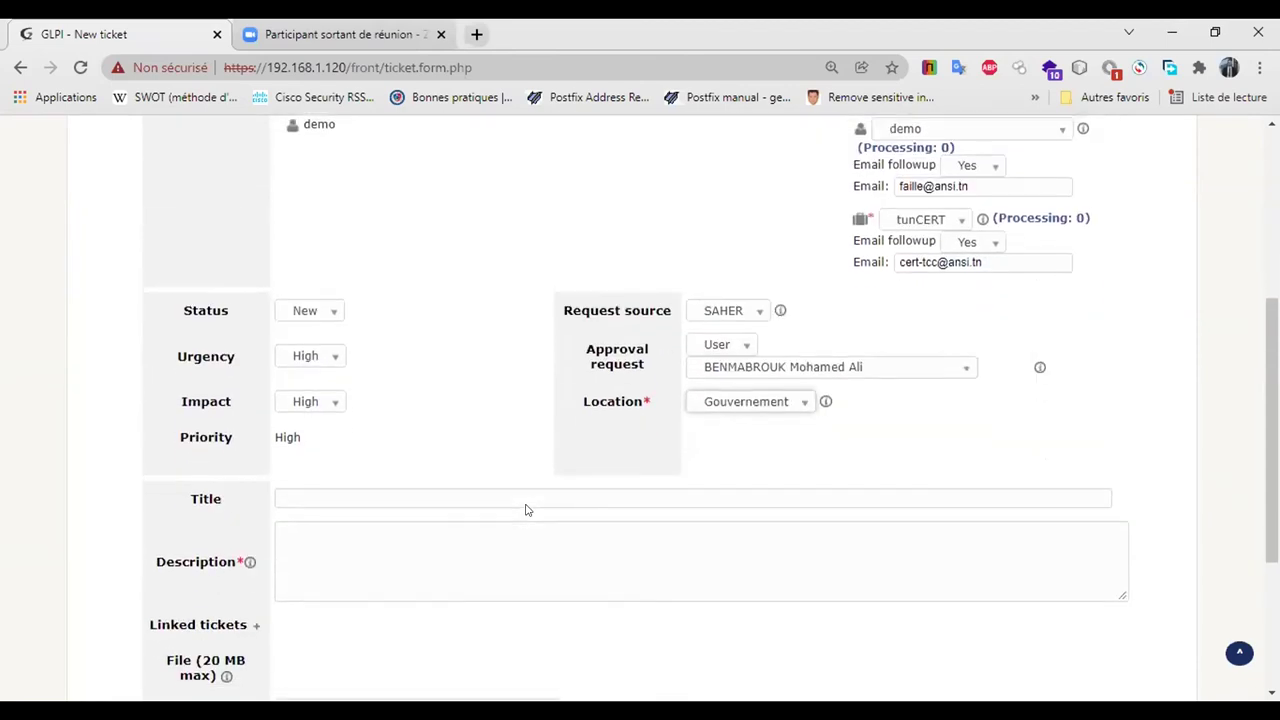
Enter the title 'scan attemptes targeted the email server of goverment institution'
{"action": "left_click", "coordinate": [374, 495]}
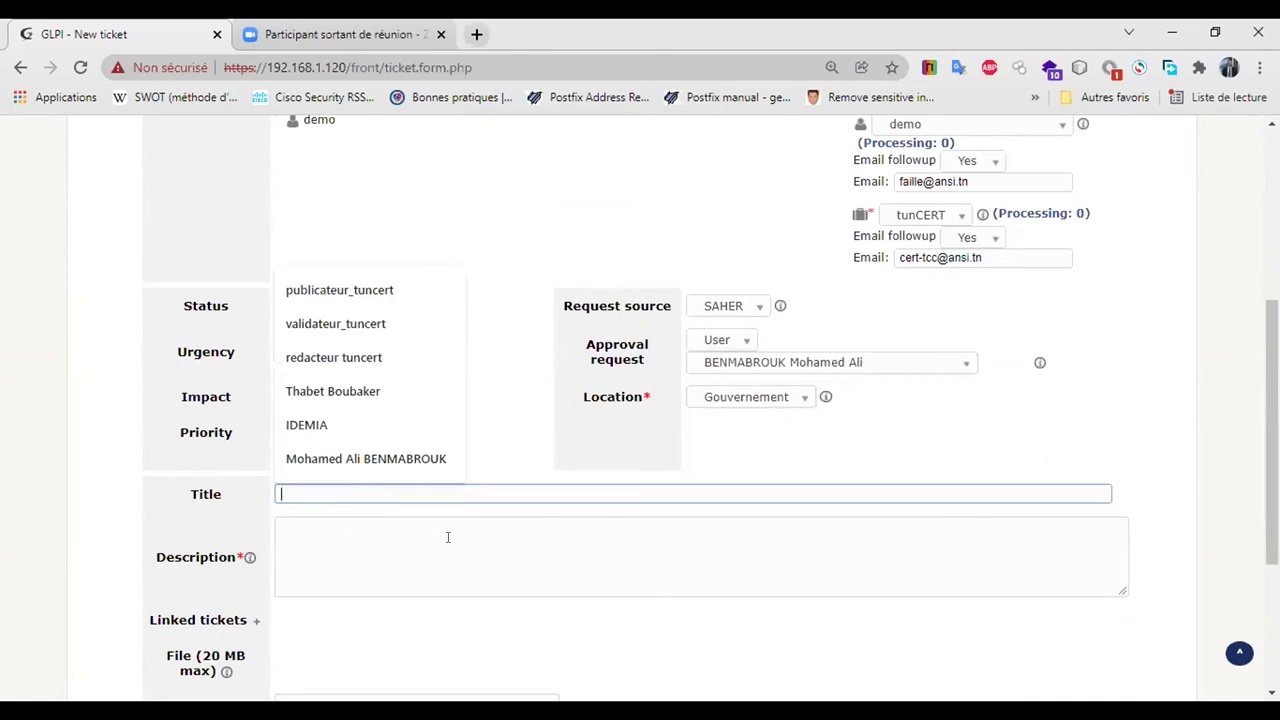
{"action": "type", "text": "sca"}
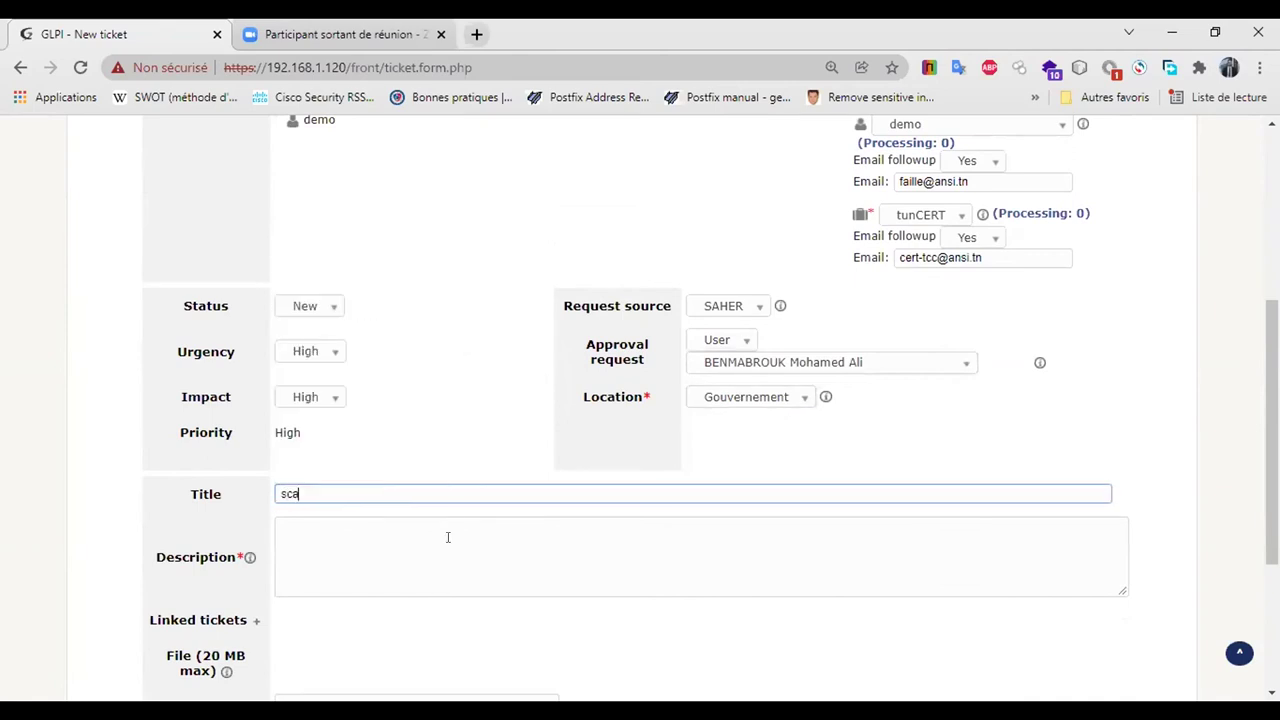
{"action": "type", "text": "n attemptes targete"}
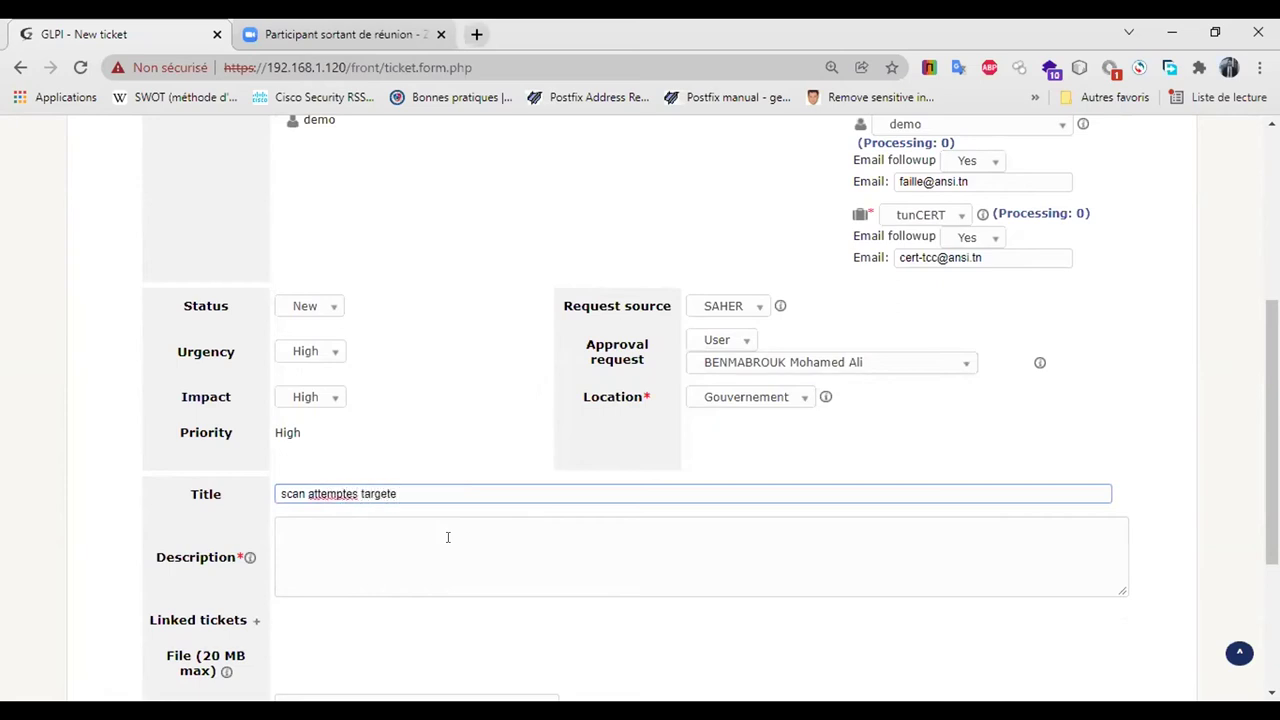
{"action": "type", "text": "d the email server o"}
{"action": "type", "text": "f goverme"}
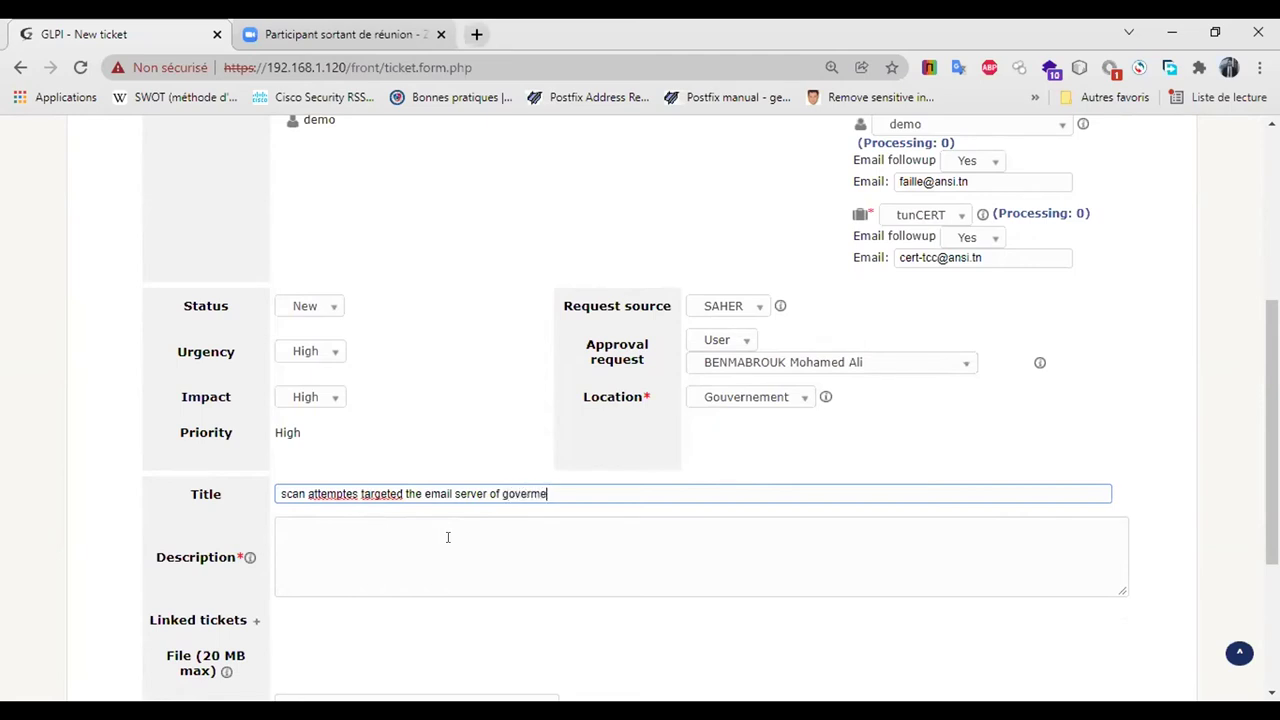
{"action": "type", "text": "nt institution"}
{"action": "scroll", "coordinate": [414, 357], "scroll_direction": "down", "scroll_amount": 2}
Write the description's first line giving the scan source IP 196.95.66.10
{"action": "left_click", "coordinate": [398, 400]}
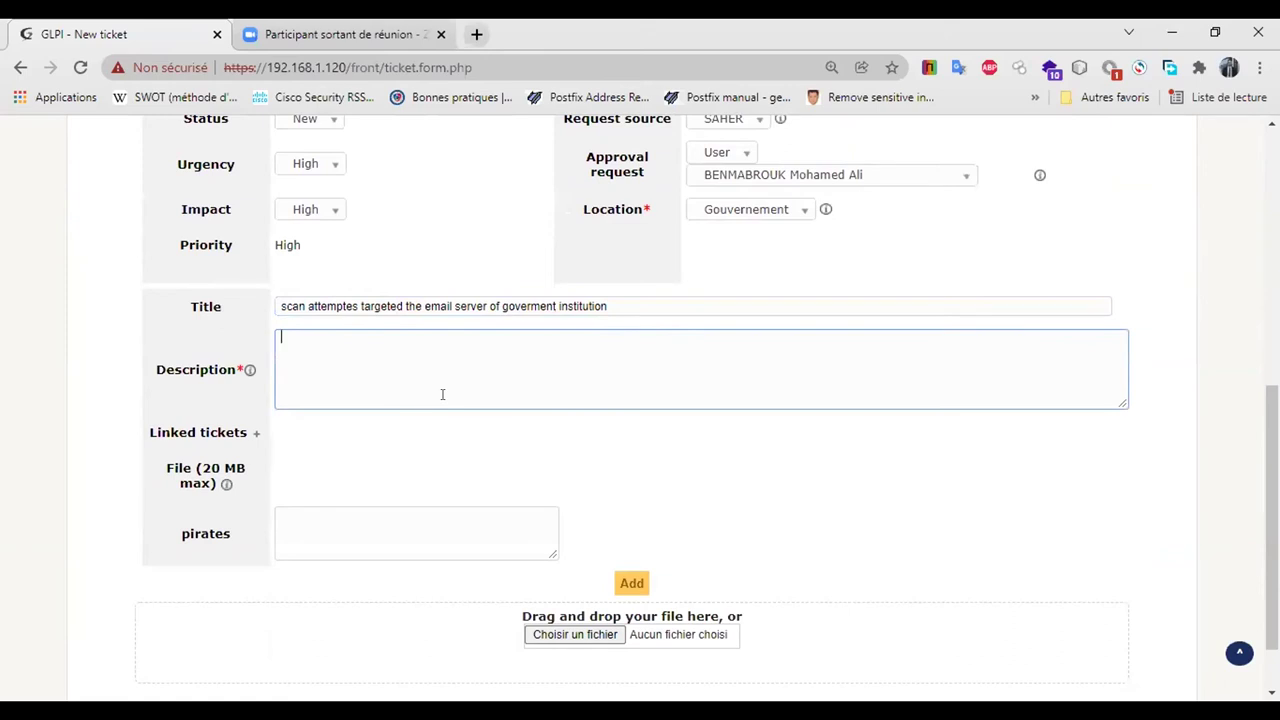
{"action": "type", "text": "ip source of sca : : 196."}
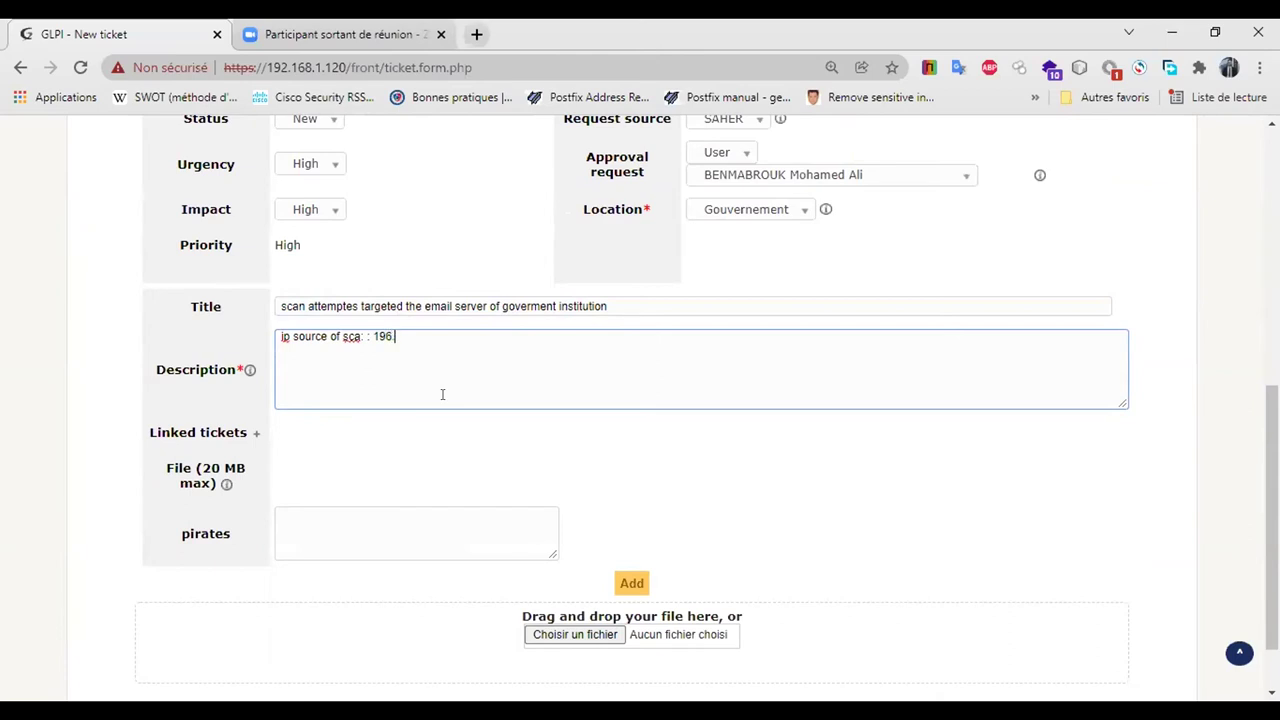
{"action": "type", "text": "95.66.10"}
{"action": "key", "text": "Return"}
{"action": "type", "text": "des"}
{"action": "left_click", "coordinate": [360, 337]}
{"action": "type", "text": "n"}
{"action": "left_click", "coordinate": [327, 362]}
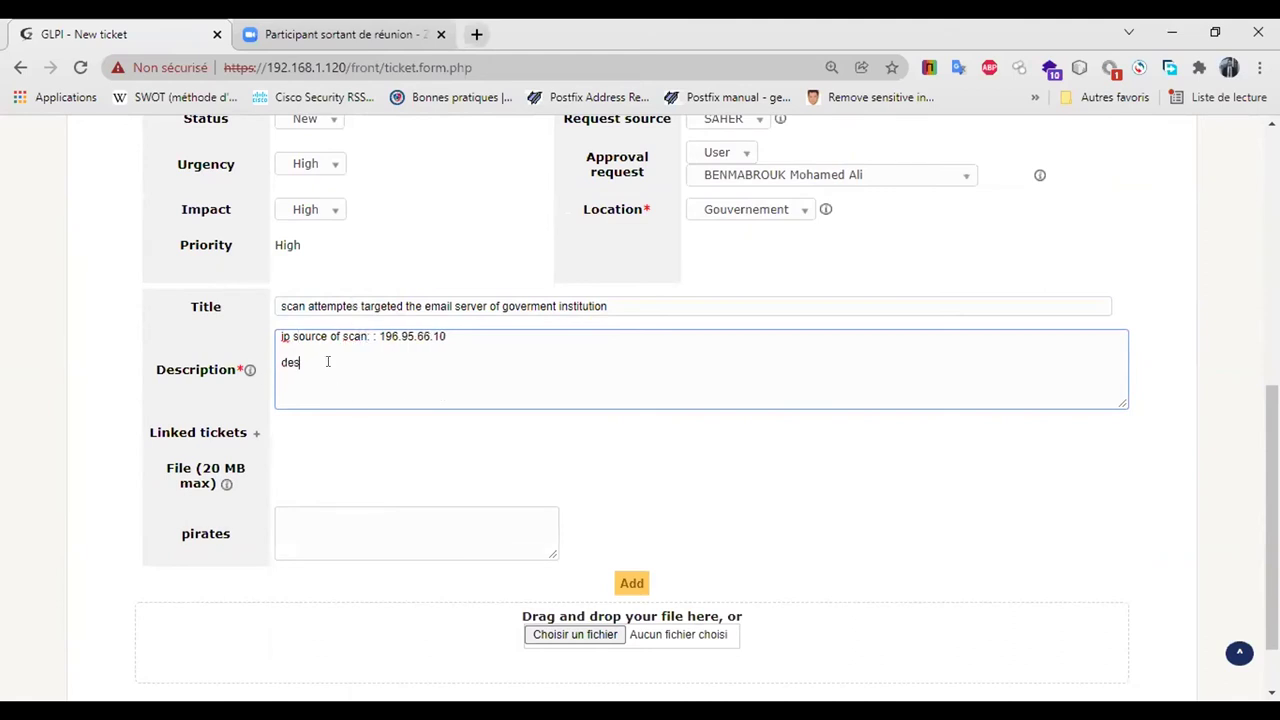
{"action": "key", "text": "BackSpace"}
{"action": "key", "text": "BackSpace"}
{"action": "key", "text": "BackSpace"}
Add the affected email server 172.16.10.5 and 'Please contact us for investigation'
{"action": "type", "text": "afec"}
{"action": "key", "text": "BackSpace"}
{"action": "key", "text": "BackSpace"}
{"action": "type", "text": "fe"}
{"action": "type", "text": "cted serv"}
{"action": "type", "text": "er"}
{"action": "type", "text": ": 196"}
{"action": "key", "text": "BackSpace"}
{"action": "key", "text": "BackSpace"}
{"action": "type", "text": "2.16.10.5"}
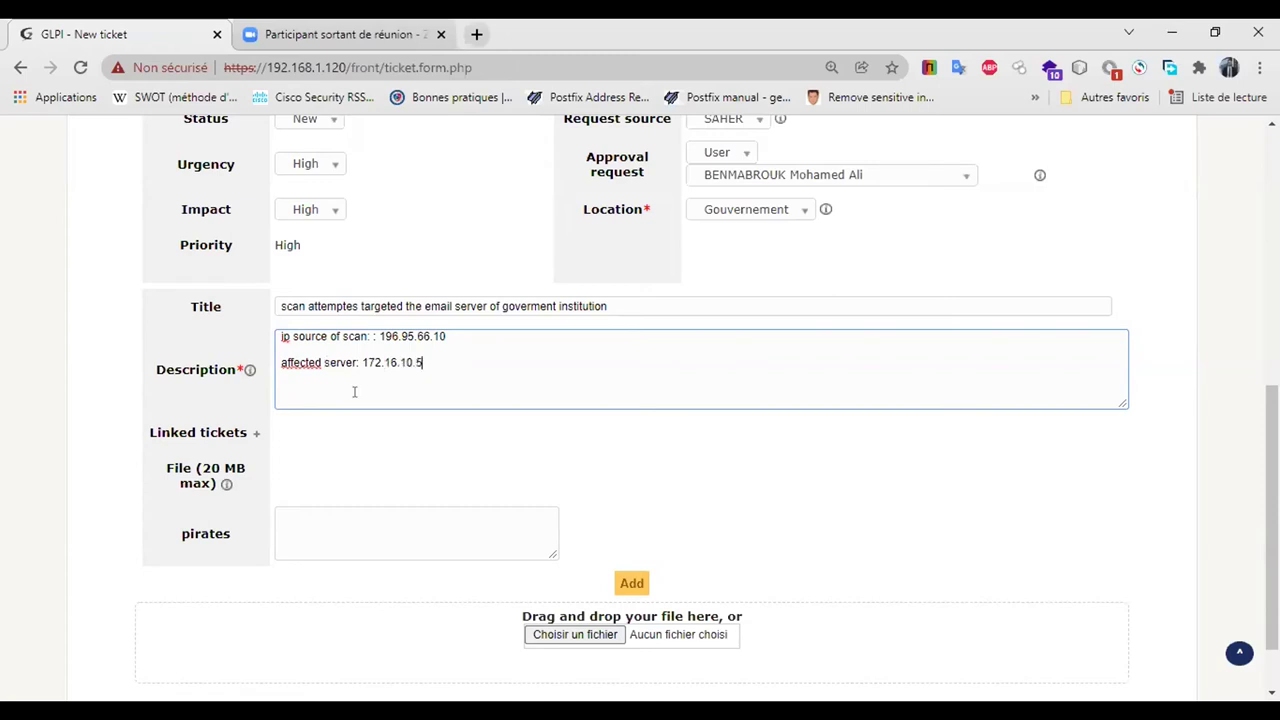
{"action": "left_click", "coordinate": [323, 362]}
{"action": "type", "text": "email server: 172.16.10.5 P"}
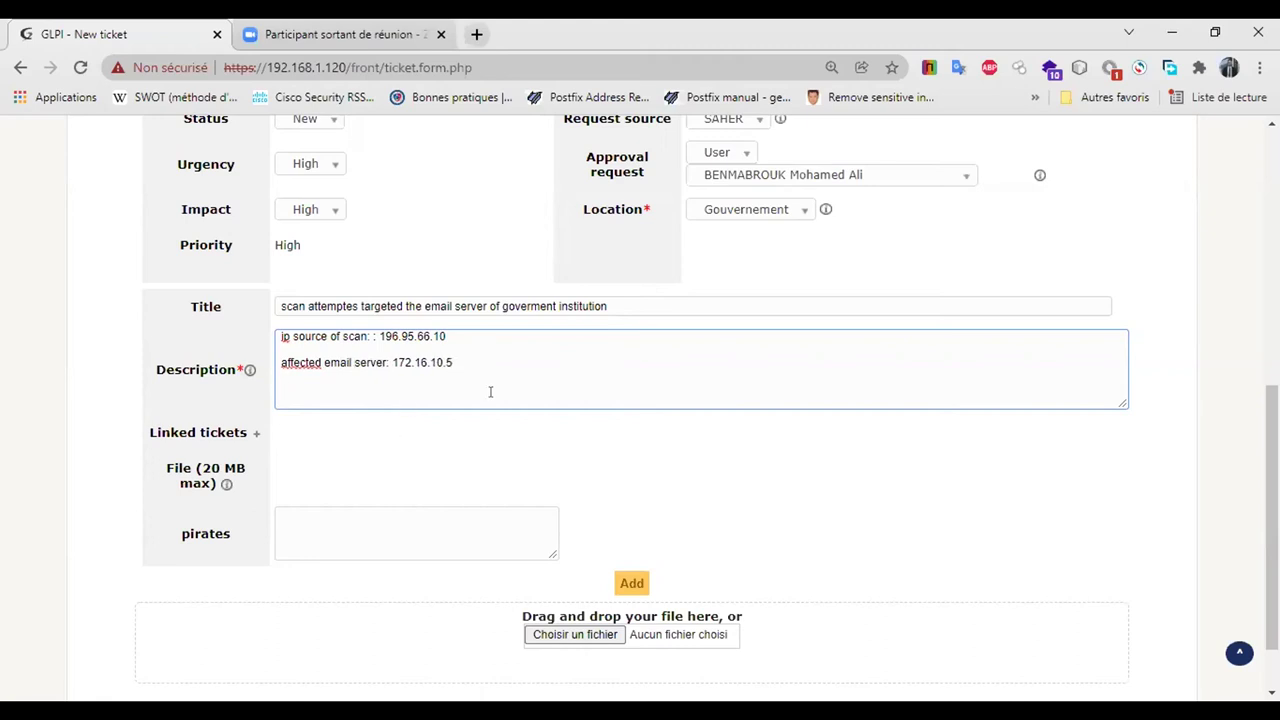
{"action": "type", "text": "lease cotact us"}
{"action": "key", "text": "Left"}
{"action": "key", "text": "Left"}
{"action": "key", "text": "Left"}
{"action": "key", "text": "Left"}
{"action": "type", "text": "ntact us for investigation"}
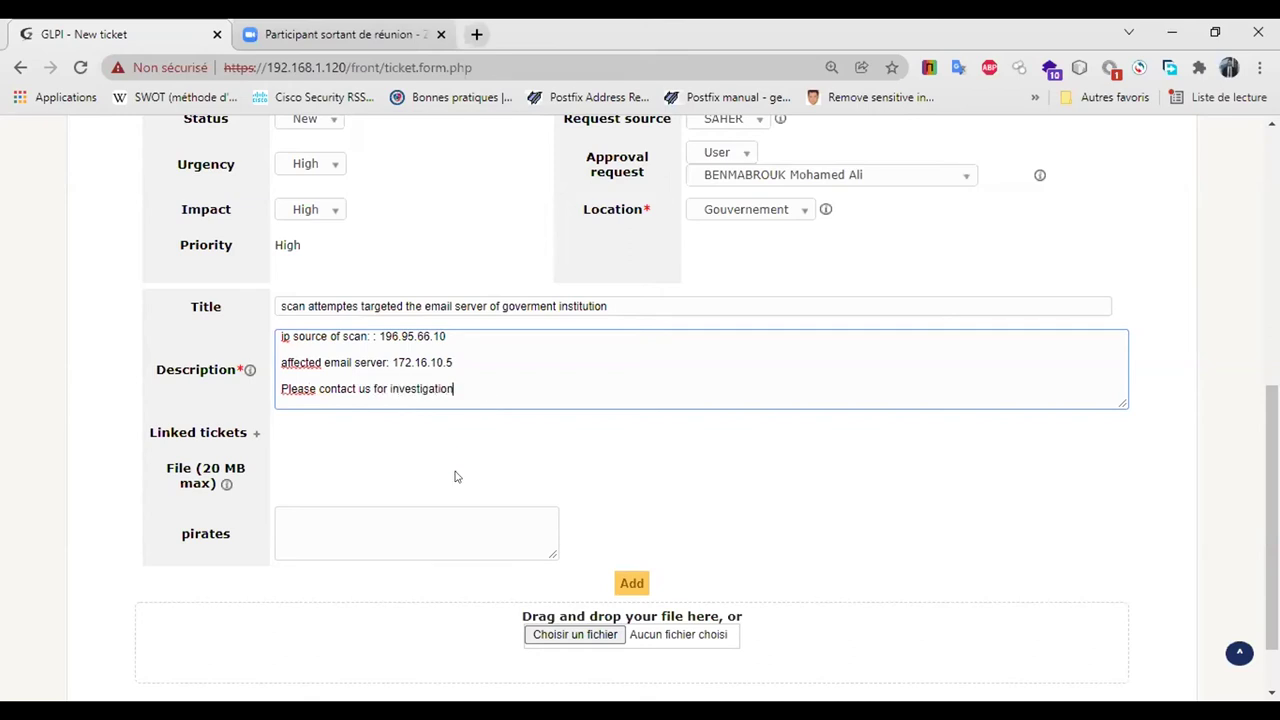
{"action": "scroll", "coordinate": [400, 510], "scroll_direction": "down", "scroll_amount": 2}
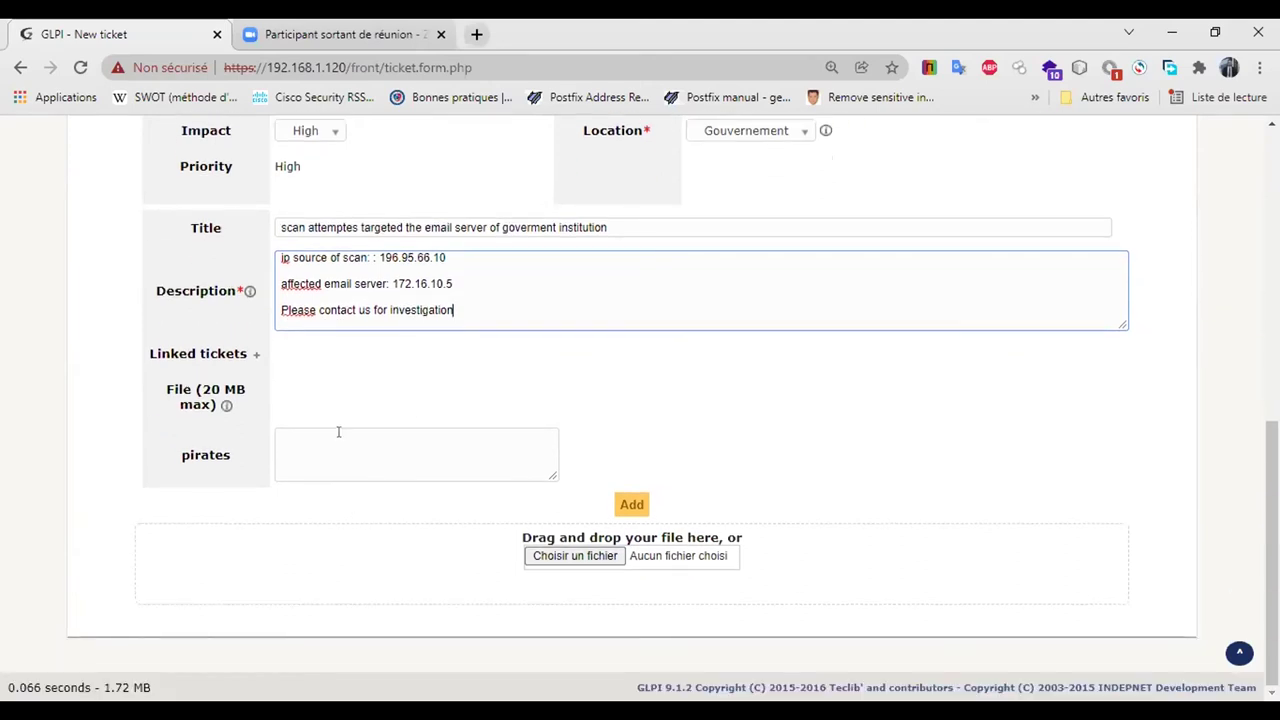
{"action": "left_click", "coordinate": [328, 440]}
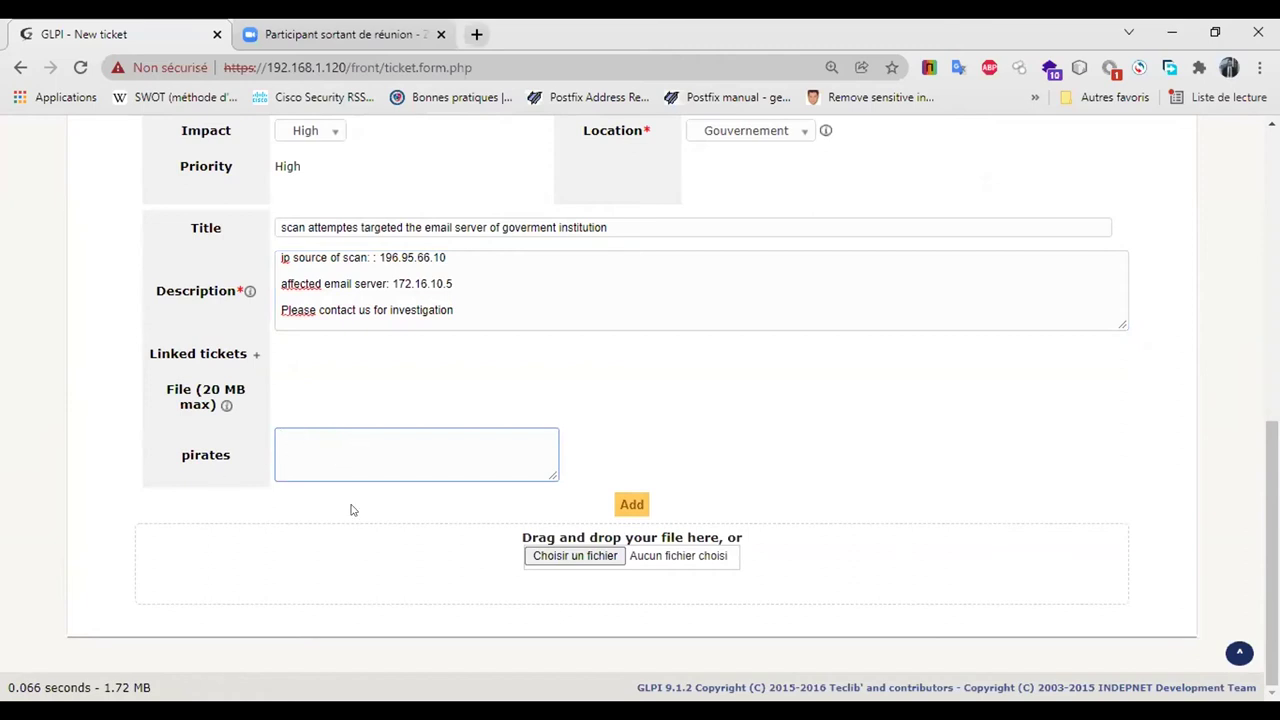
{"action": "scroll", "coordinate": [361, 523], "scroll_direction": "up", "scroll_amount": 1}
{"action": "scroll", "coordinate": [361, 523], "scroll_direction": "up", "scroll_amount": 3}
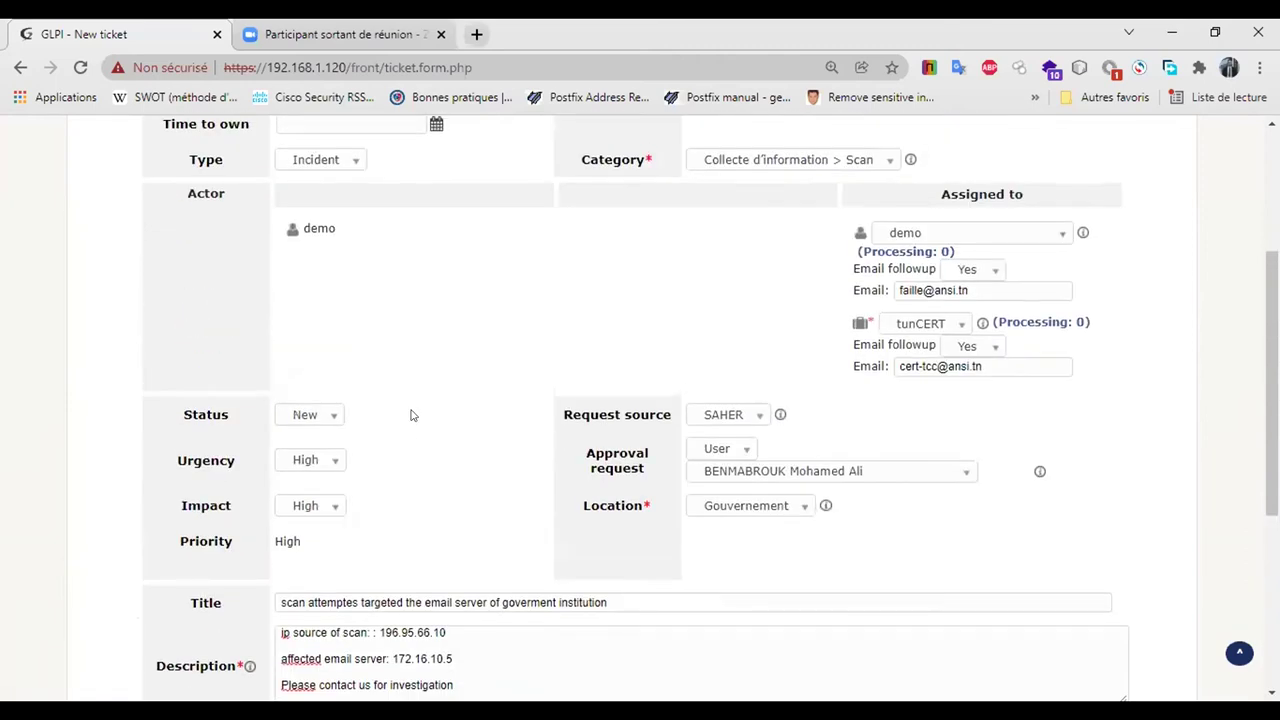
{"action": "scroll", "coordinate": [445, 495], "scroll_direction": "down", "scroll_amount": 3}
{"action": "scroll", "coordinate": [445, 495], "scroll_direction": "down", "scroll_amount": 1}
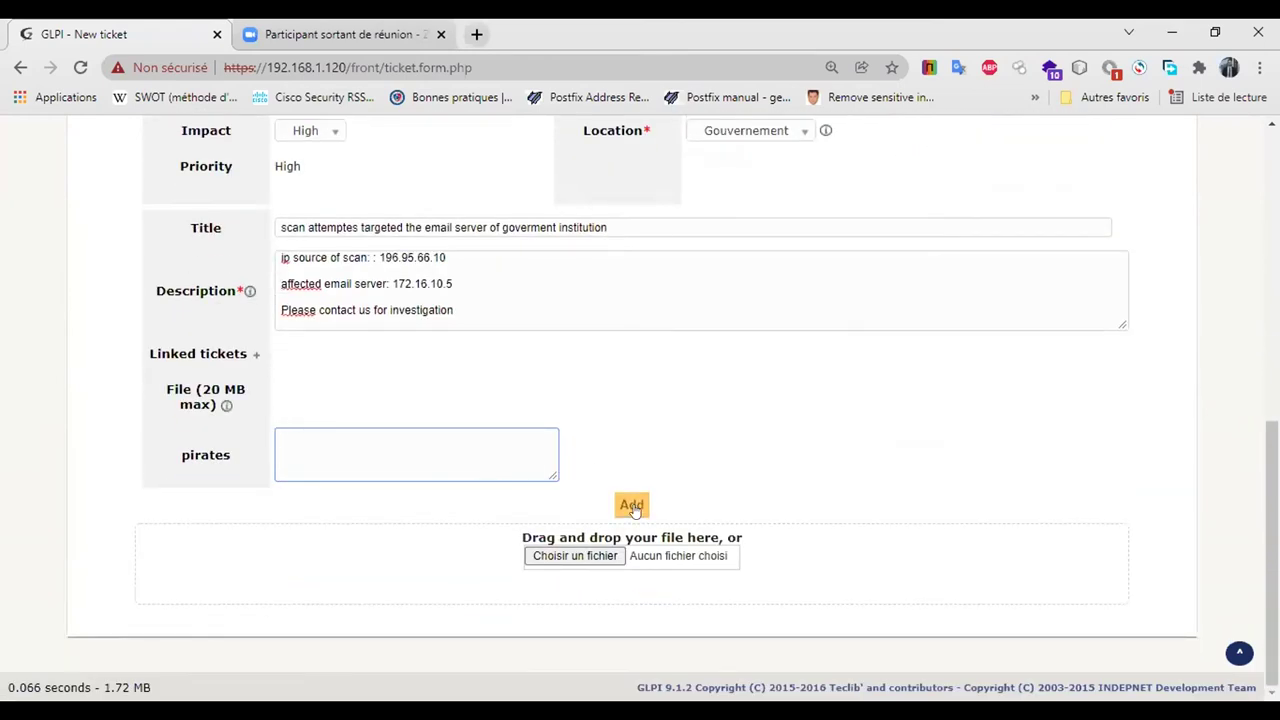
{"action": "left_click", "coordinate": [632, 505]}
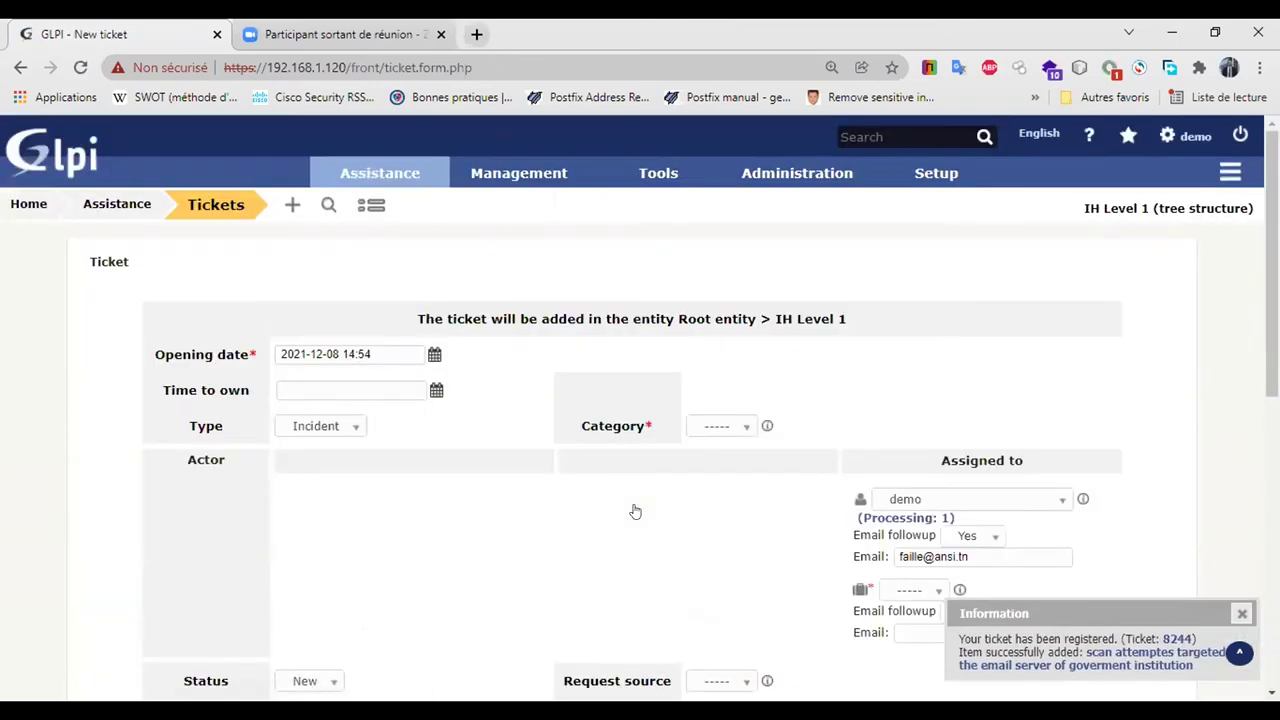
{"action": "scroll", "coordinate": [877, 552], "scroll_direction": "down", "scroll_amount": 1}
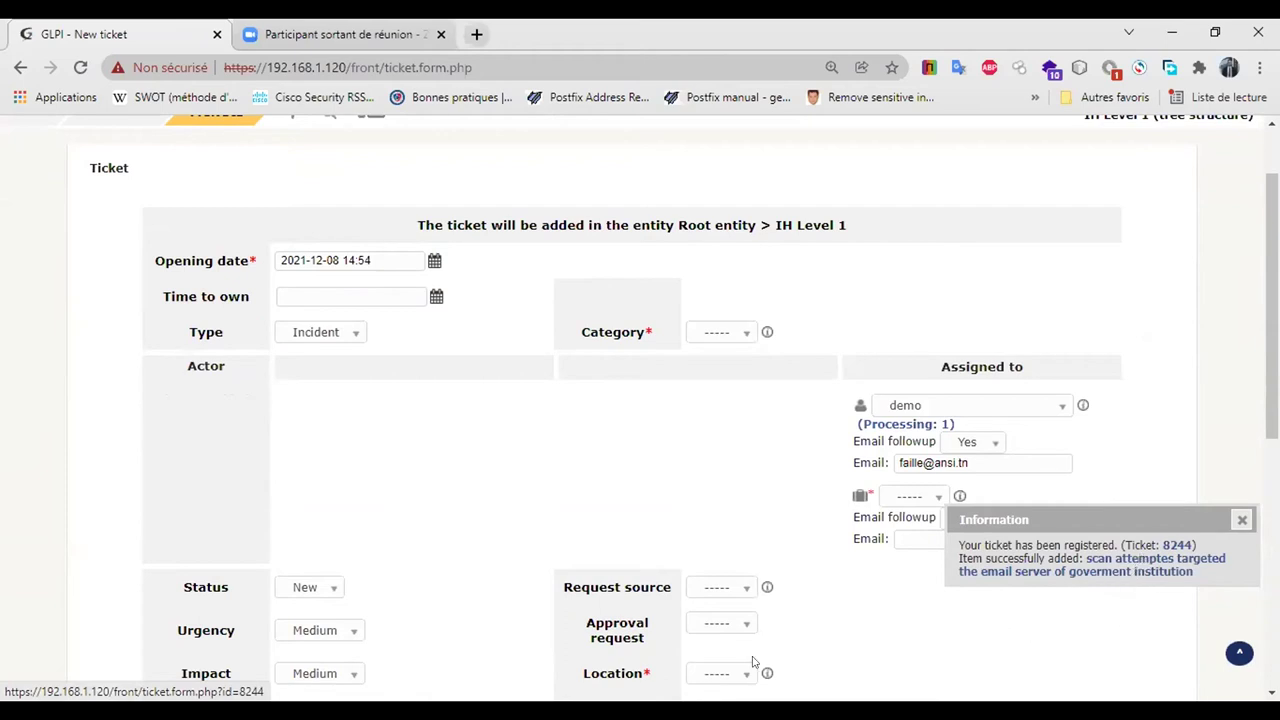
{"action": "scroll", "coordinate": [754, 662], "scroll_direction": "up", "scroll_amount": 1}
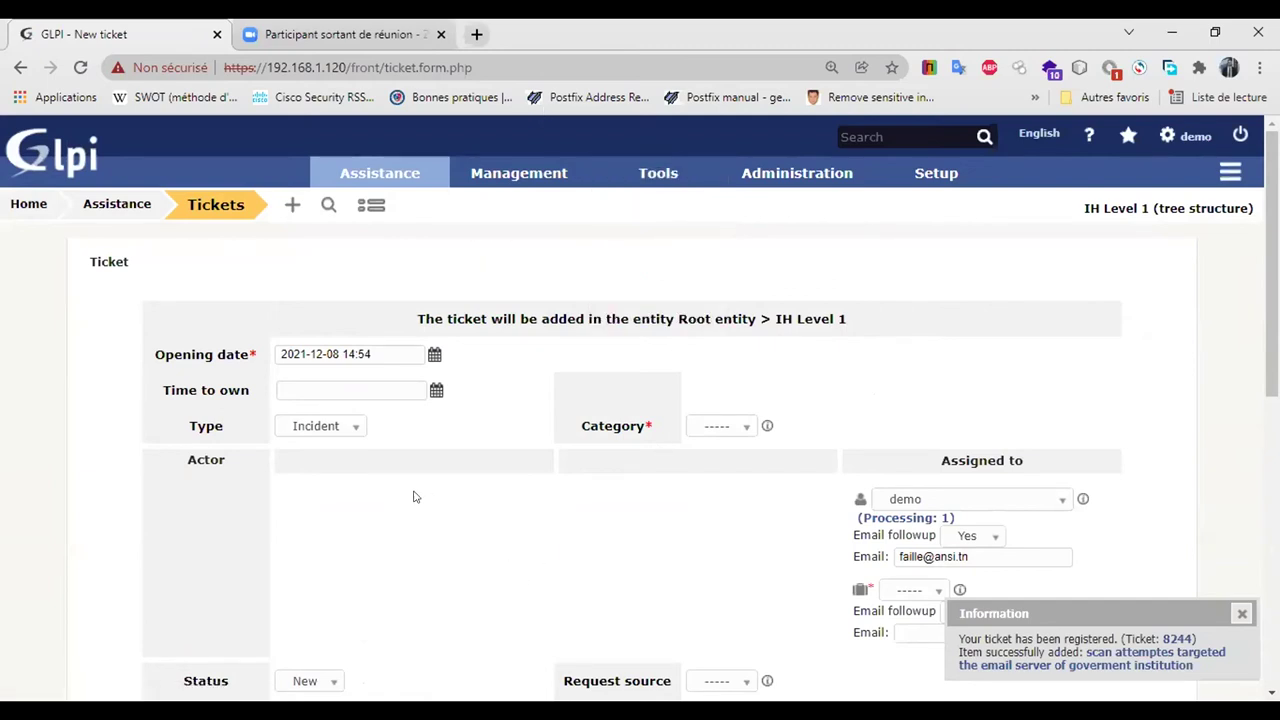
{"action": "scroll", "coordinate": [413, 494], "scroll_direction": "down", "scroll_amount": 1}
{"action": "scroll", "coordinate": [413, 494], "scroll_direction": "up", "scroll_amount": 1}
{"action": "scroll", "coordinate": [413, 494], "scroll_direction": "down", "scroll_amount": 1}
{"action": "scroll", "coordinate": [413, 494], "scroll_direction": "up", "scroll_amount": 1}
Log out and sign back in with the approver's username and password
{"action": "left_click", "coordinate": [1240, 136]}
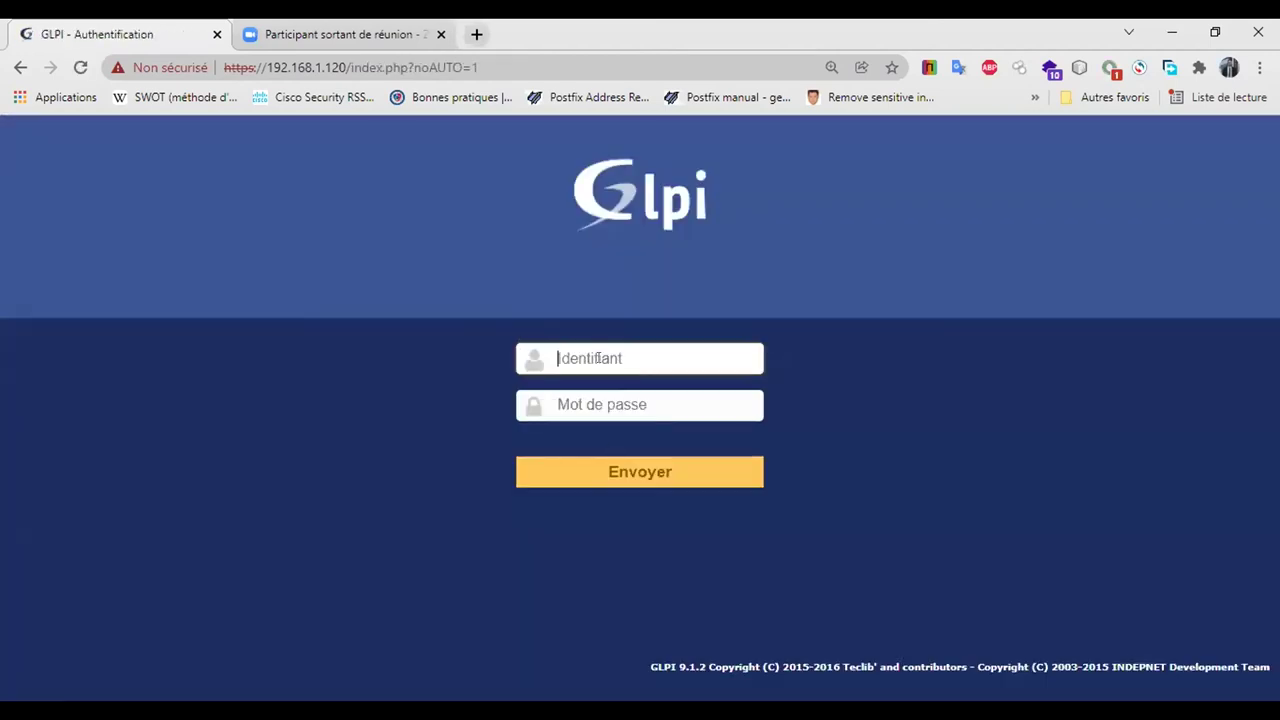
{"action": "type", "text": "dali"}
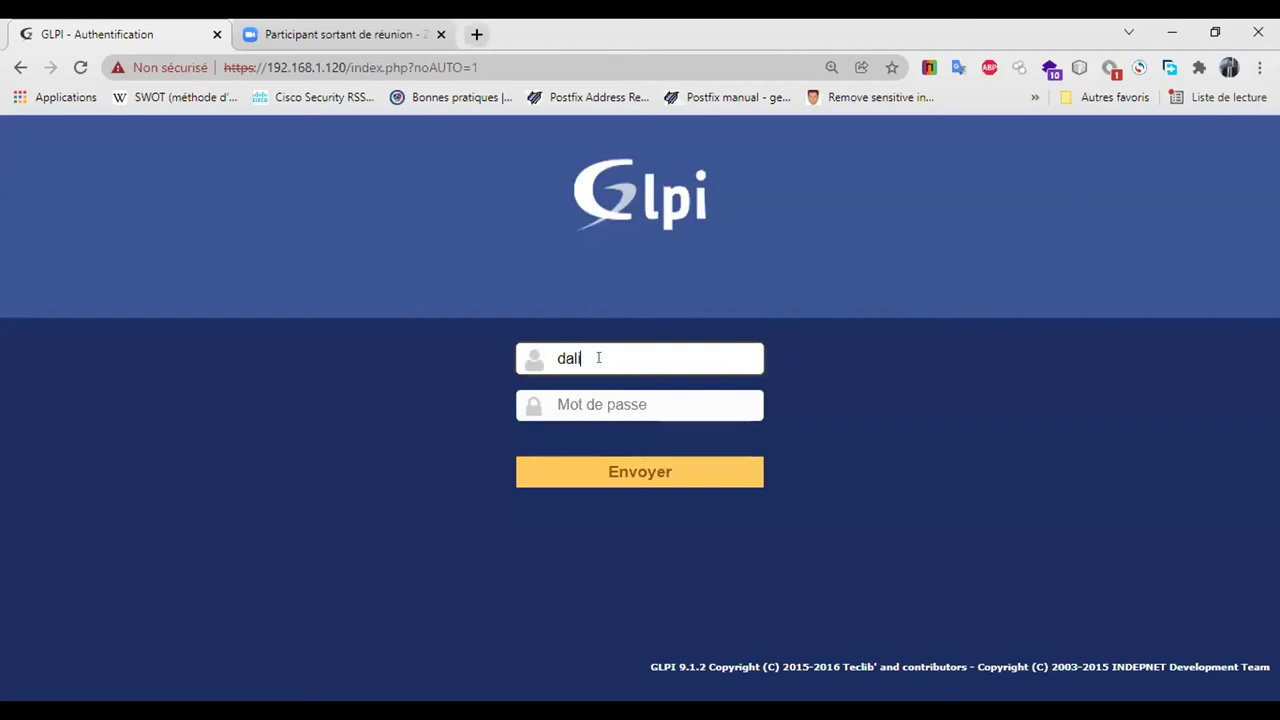
{"action": "key", "text": "Tab"}
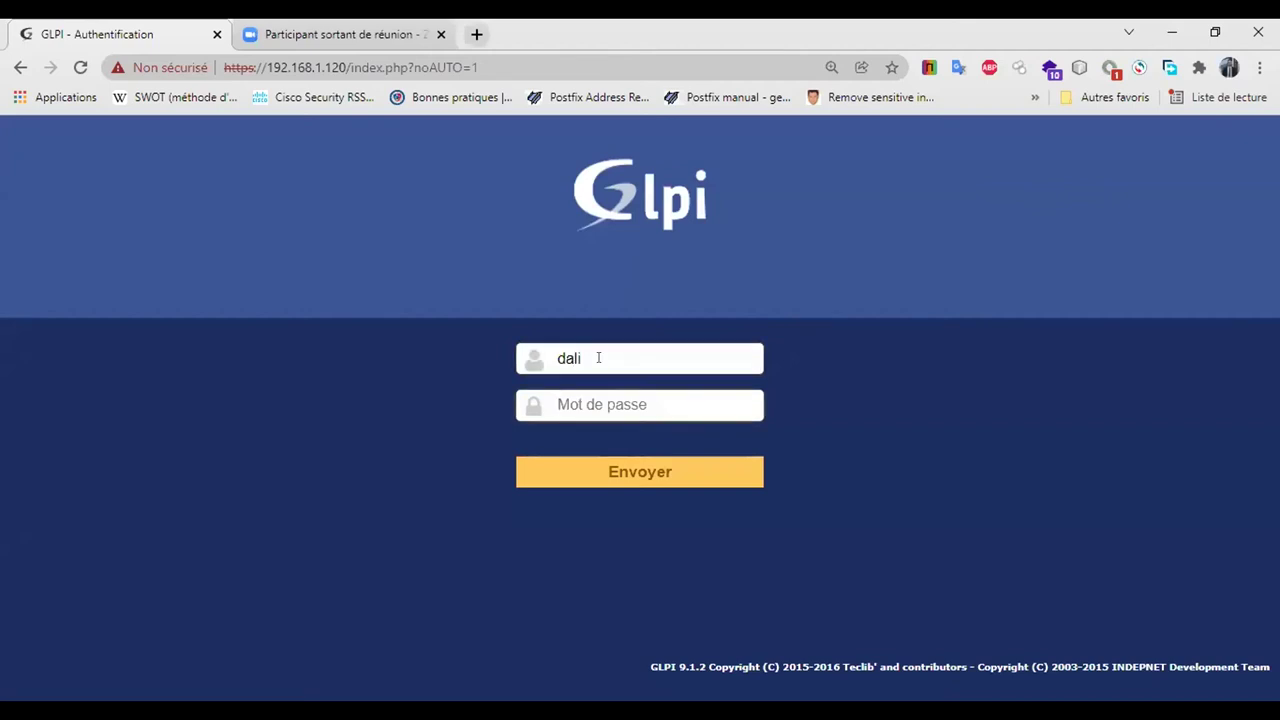
{"action": "type", "text": "•••••••••"}
{"action": "key", "text": "Return"}
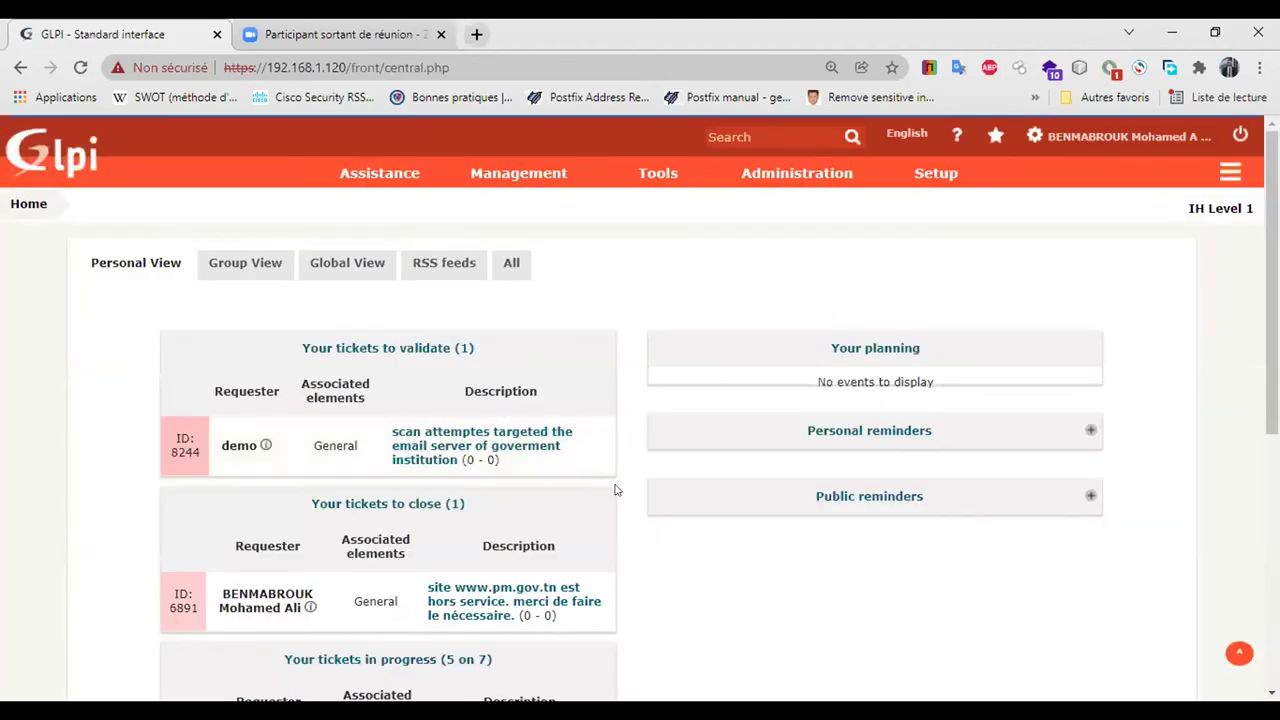
{"action": "scroll", "coordinate": [674, 467], "scroll_direction": "down", "scroll_amount": 1}
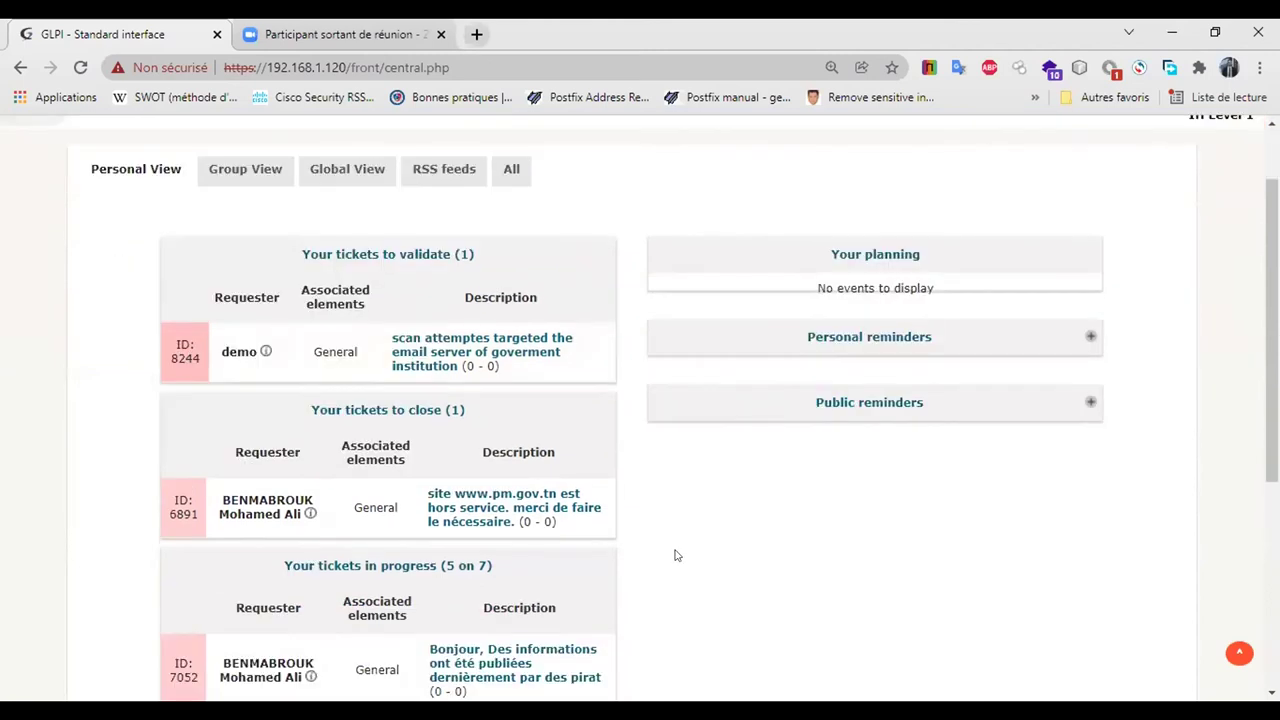
{"action": "scroll", "coordinate": [674, 555], "scroll_direction": "up", "scroll_amount": 1}
{"action": "scroll", "coordinate": [674, 555], "scroll_direction": "down", "scroll_amount": 1}
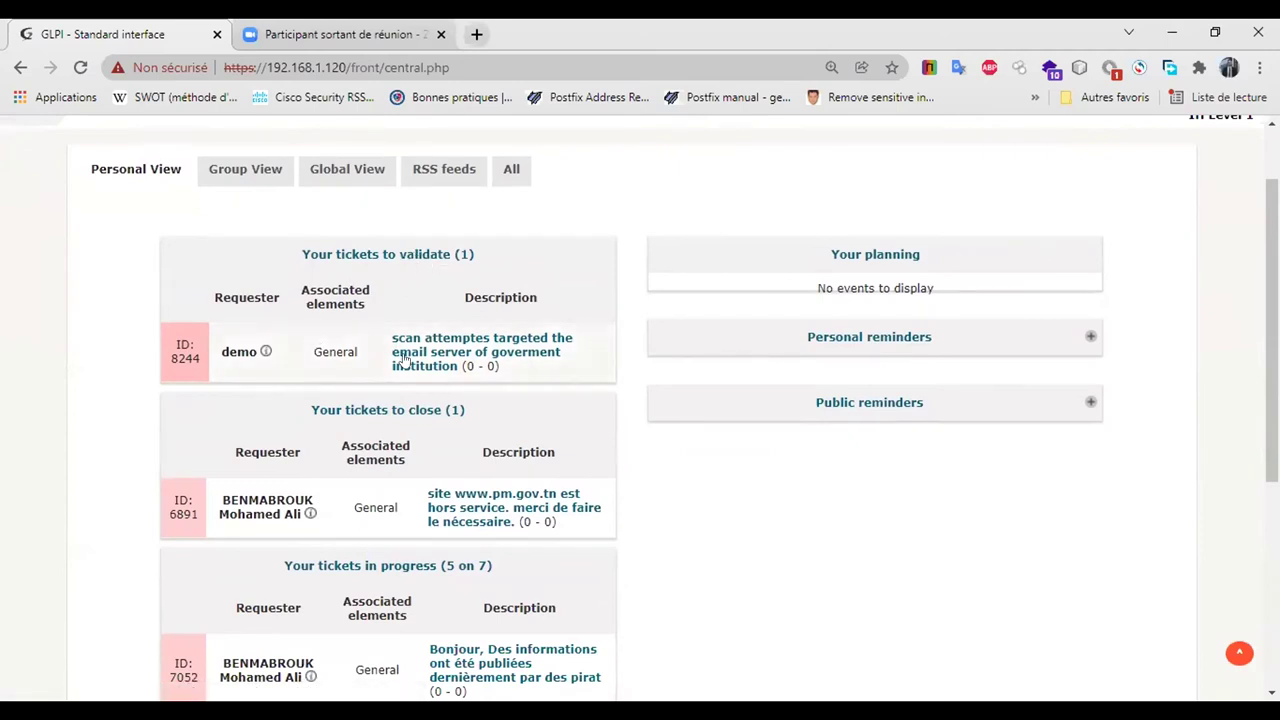
{"action": "mouse_move", "coordinate": [415, 348]}
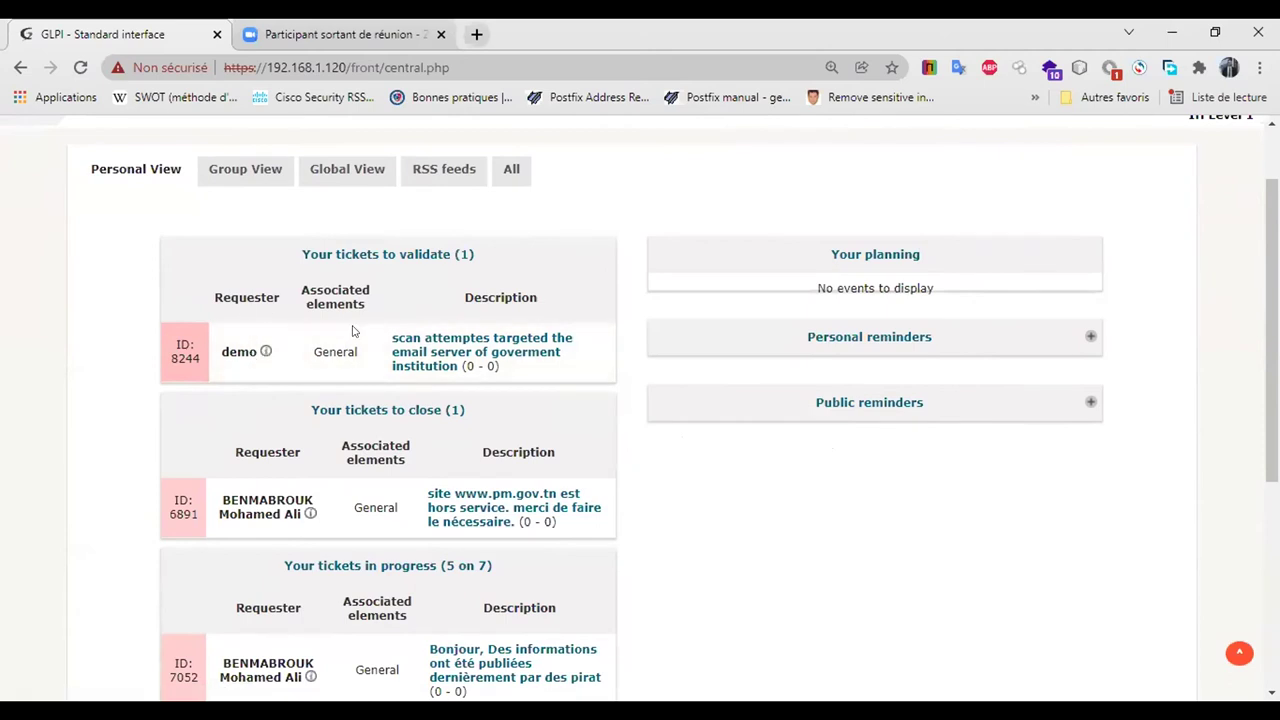
Open ticket 8244 and review its main Ticket details
{"action": "mouse_move", "coordinate": [491, 347]}
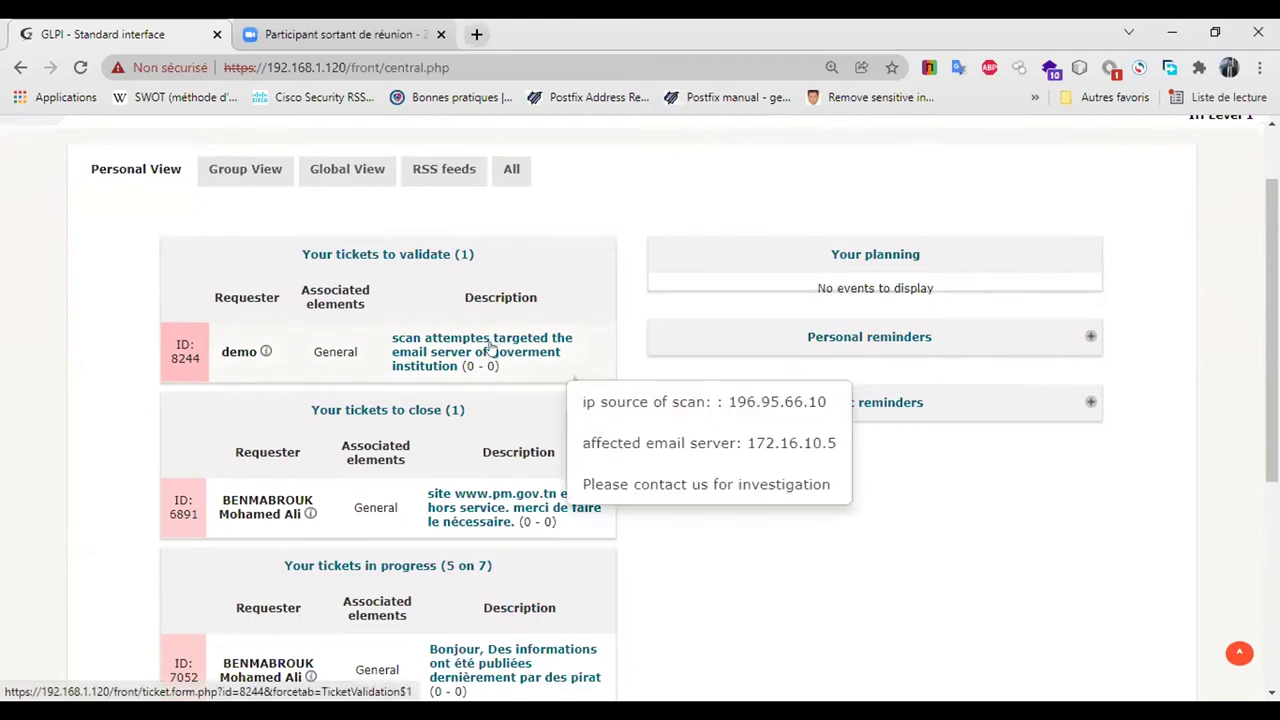
{"action": "left_click", "coordinate": [491, 347]}
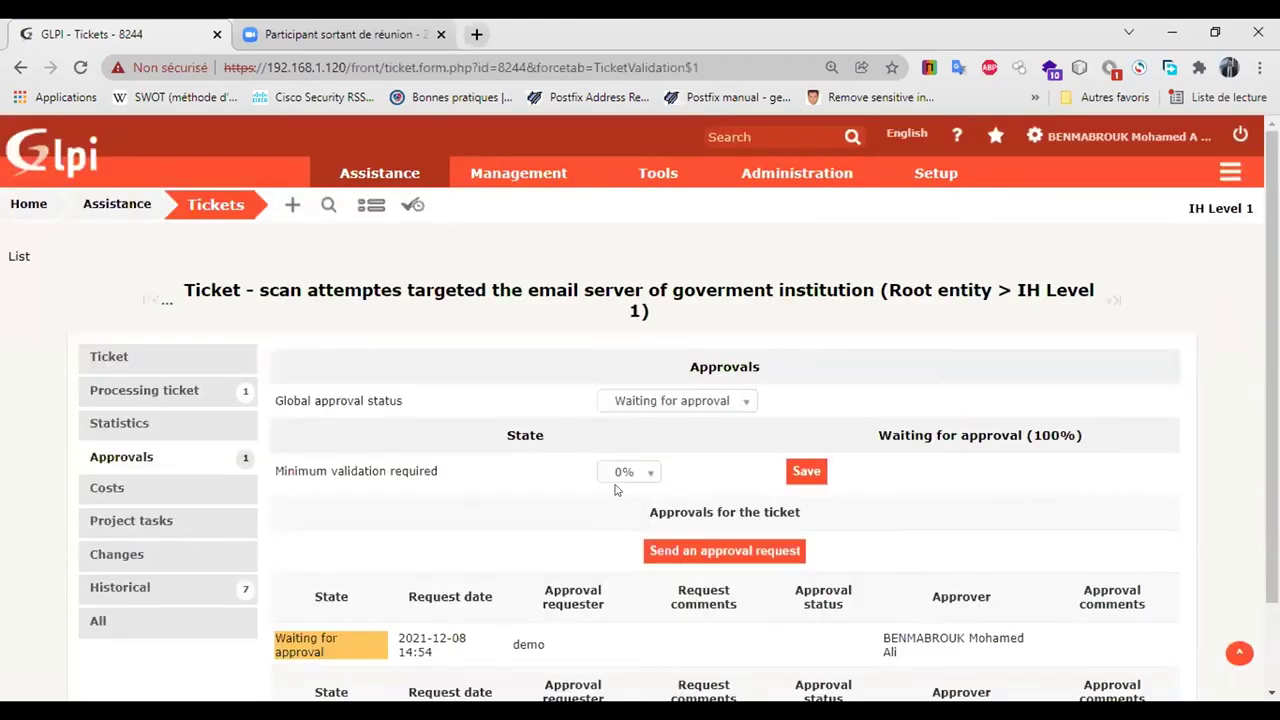
{"action": "left_click", "coordinate": [131, 360]}
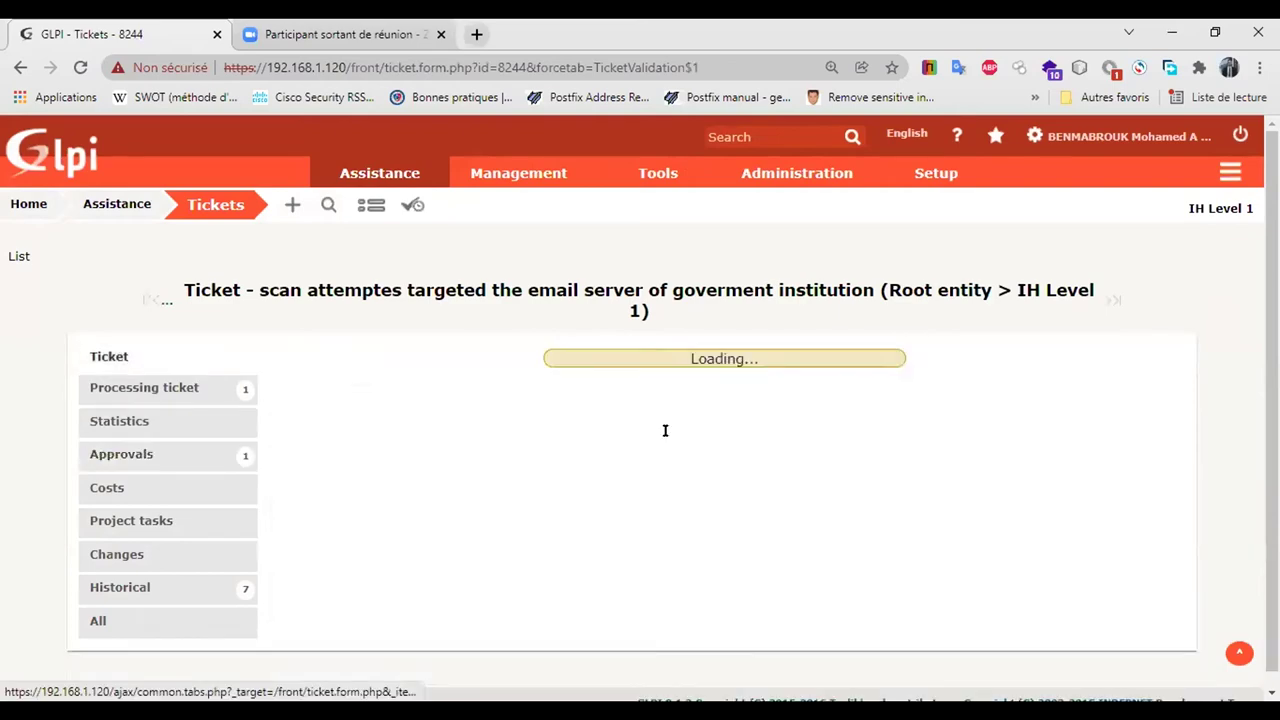
{"action": "scroll", "coordinate": [586, 517], "scroll_direction": "down", "scroll_amount": 5}
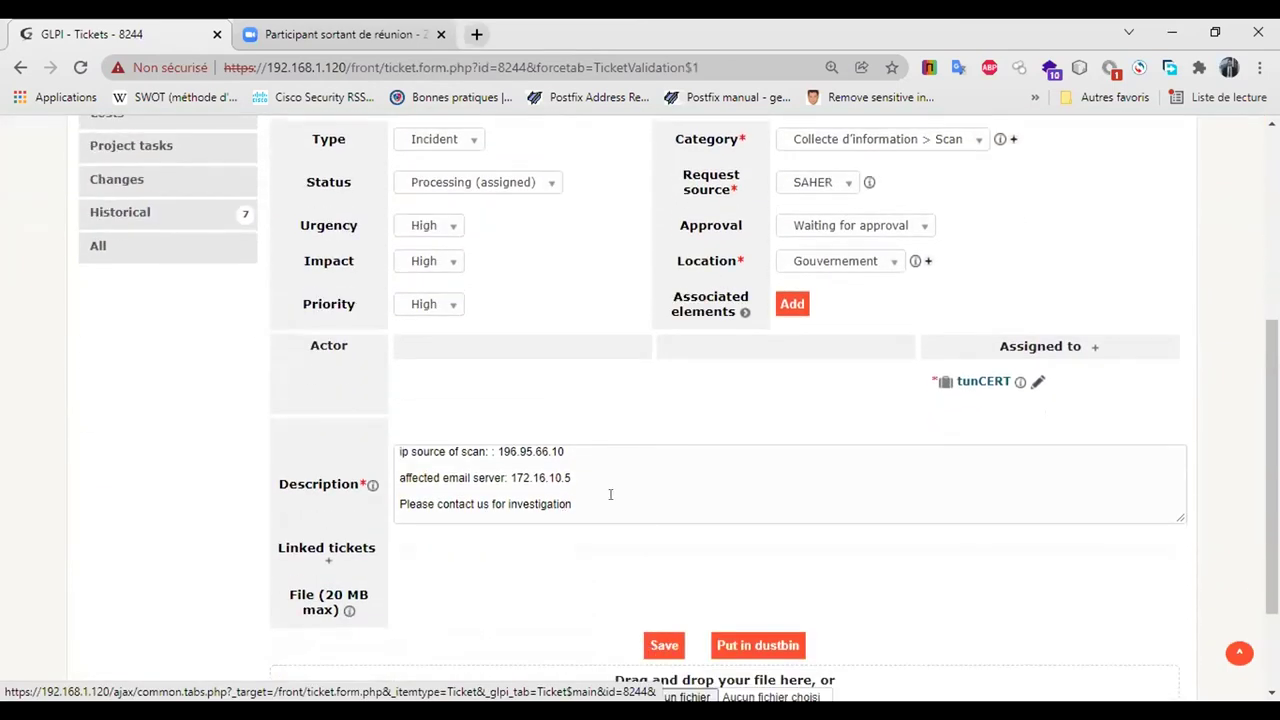
{"action": "scroll", "coordinate": [610, 494], "scroll_direction": "up", "scroll_amount": 1}
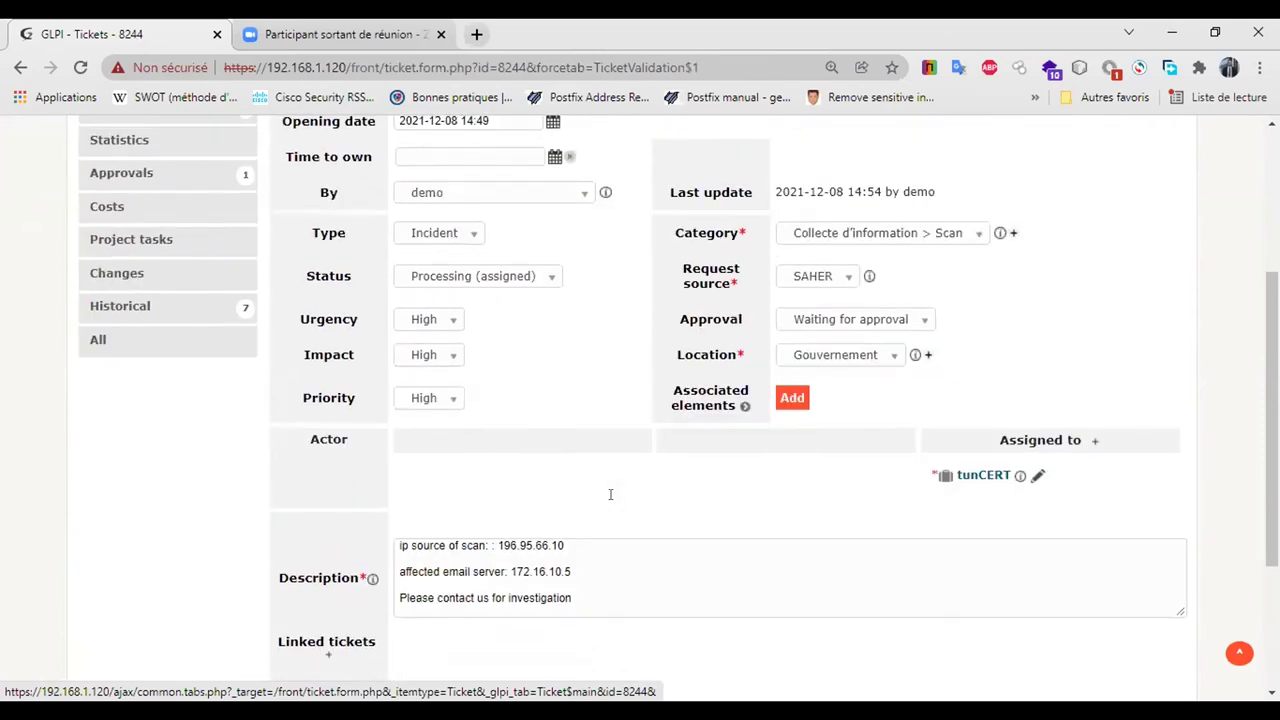
{"action": "scroll", "coordinate": [612, 500], "scroll_direction": "down", "scroll_amount": 1}
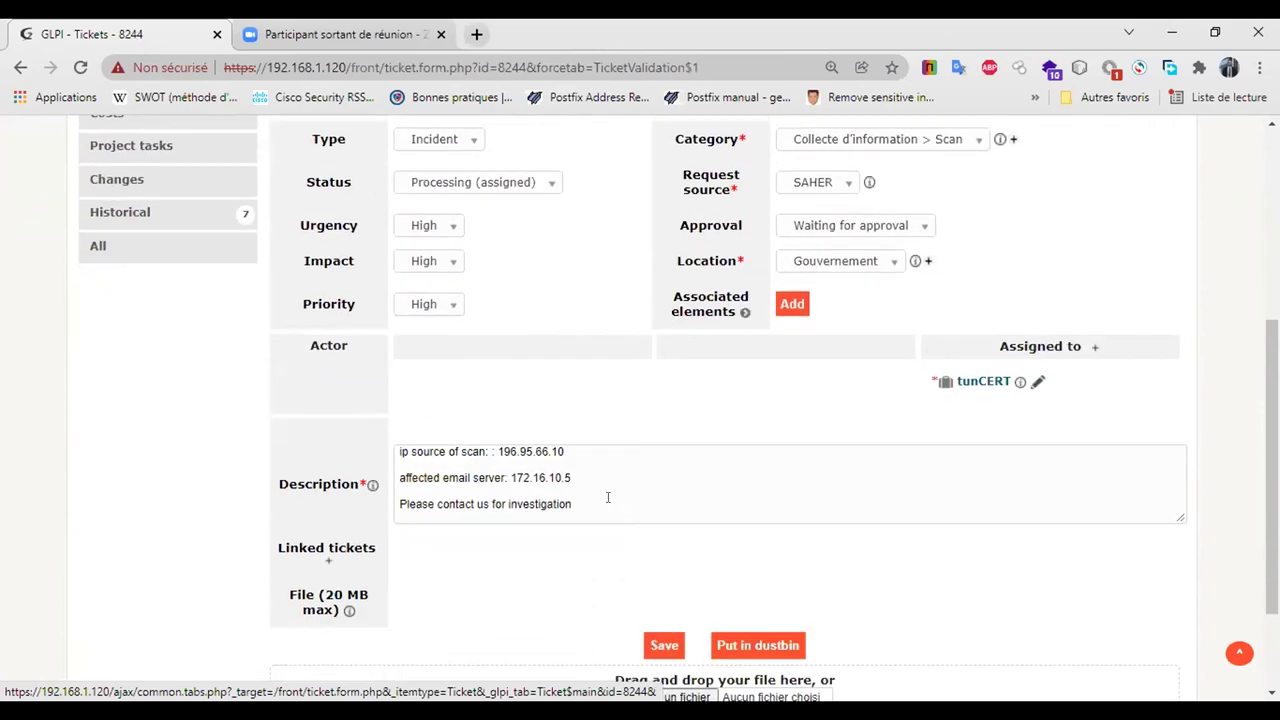
{"action": "scroll", "coordinate": [607, 497], "scroll_direction": "up", "scroll_amount": 2}
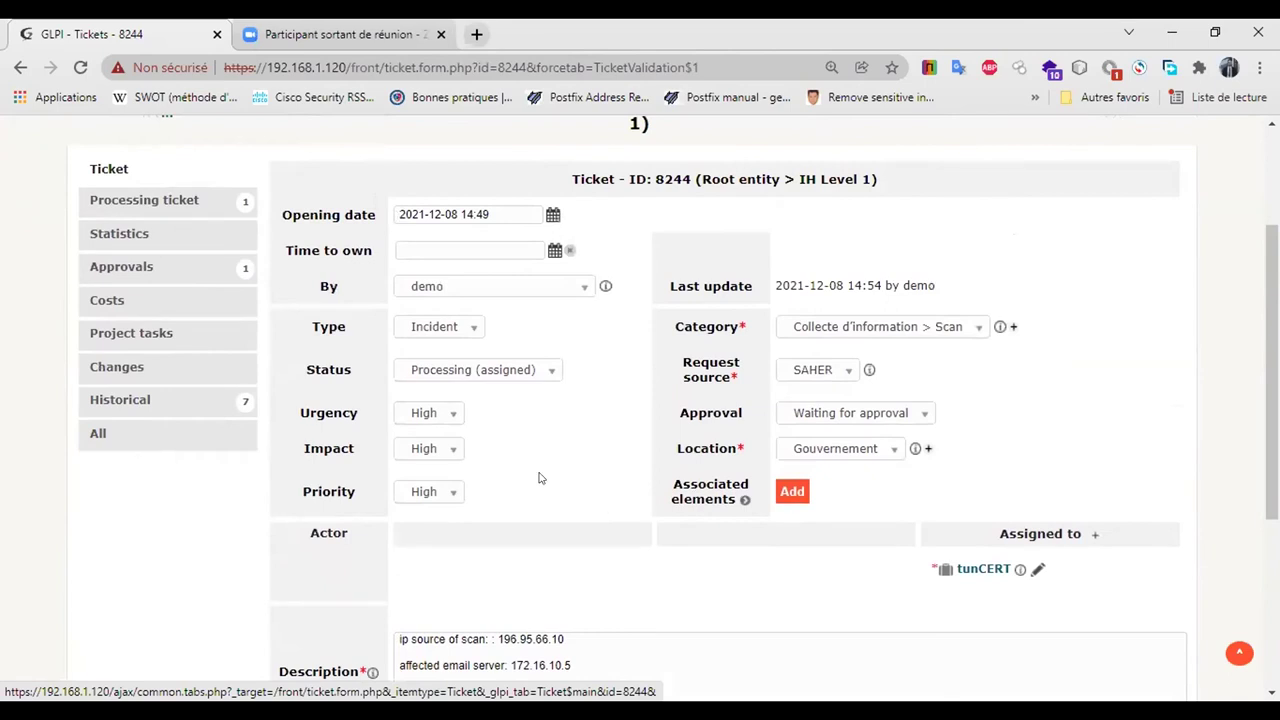
Set my validation on the pending approval request to Granted and save
{"action": "left_click", "coordinate": [188, 270]}
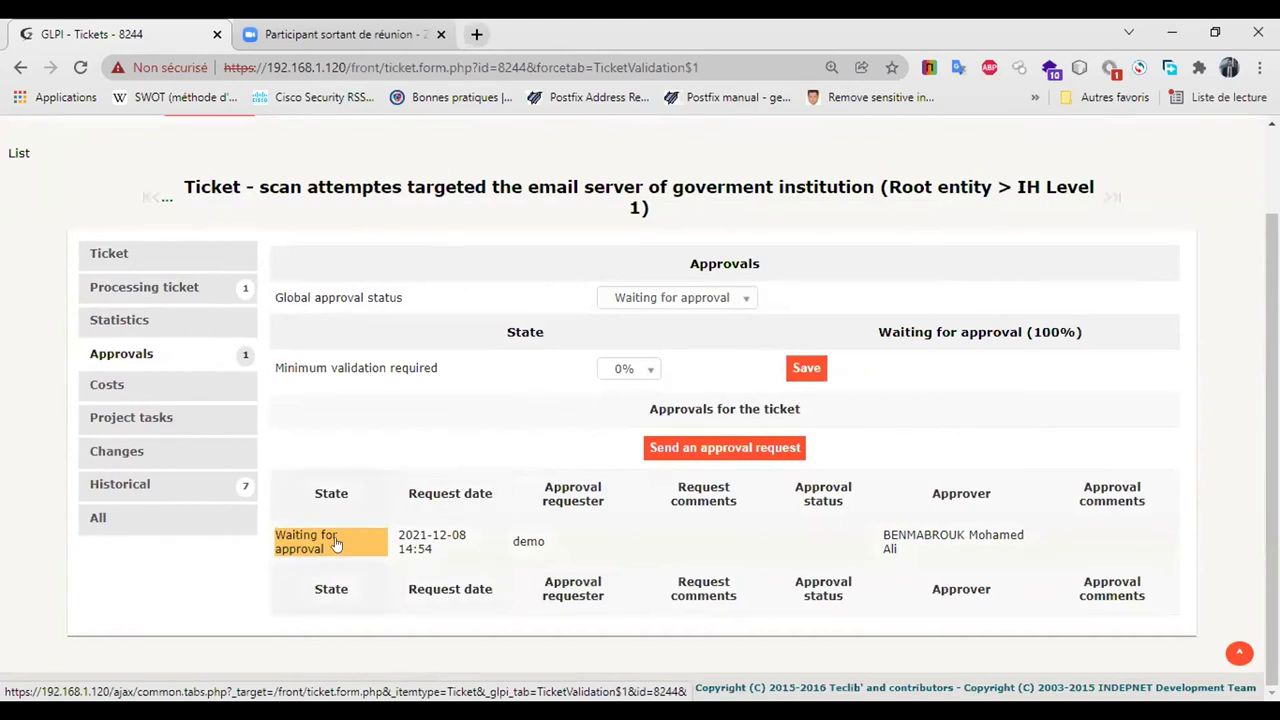
{"action": "left_click", "coordinate": [441, 556]}
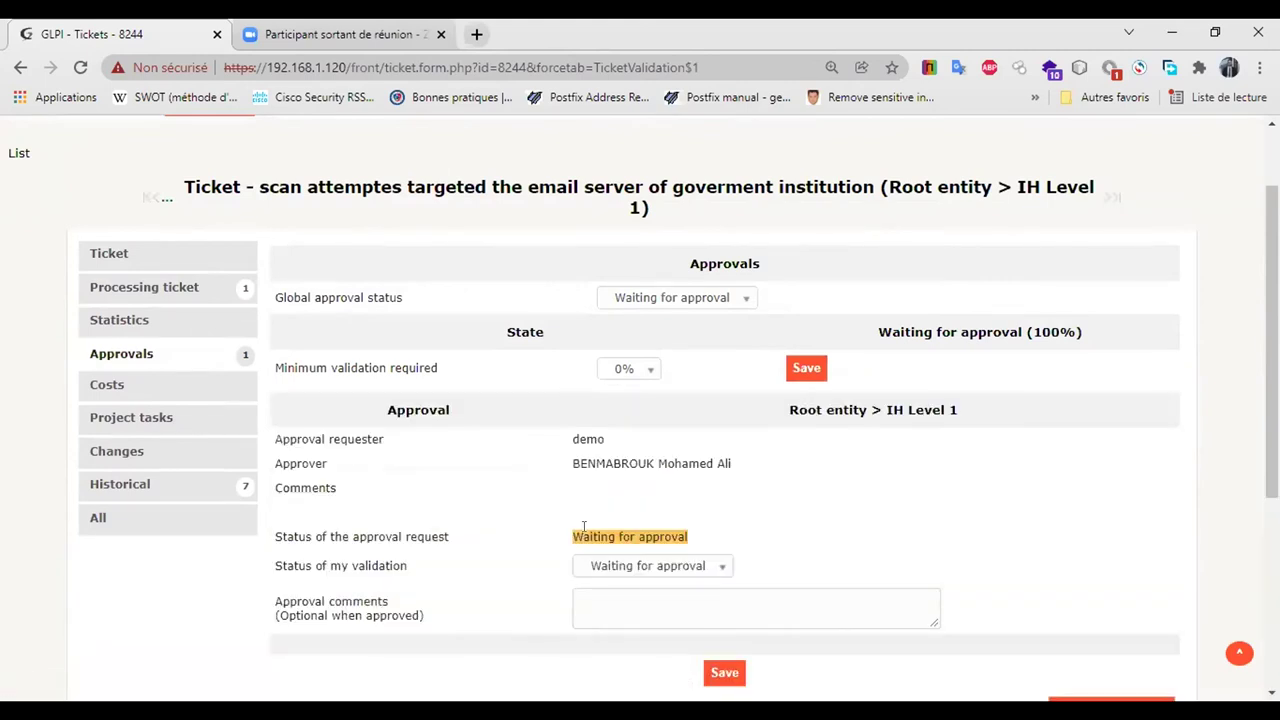
{"action": "scroll", "coordinate": [426, 497], "scroll_direction": "down", "scroll_amount": 2}
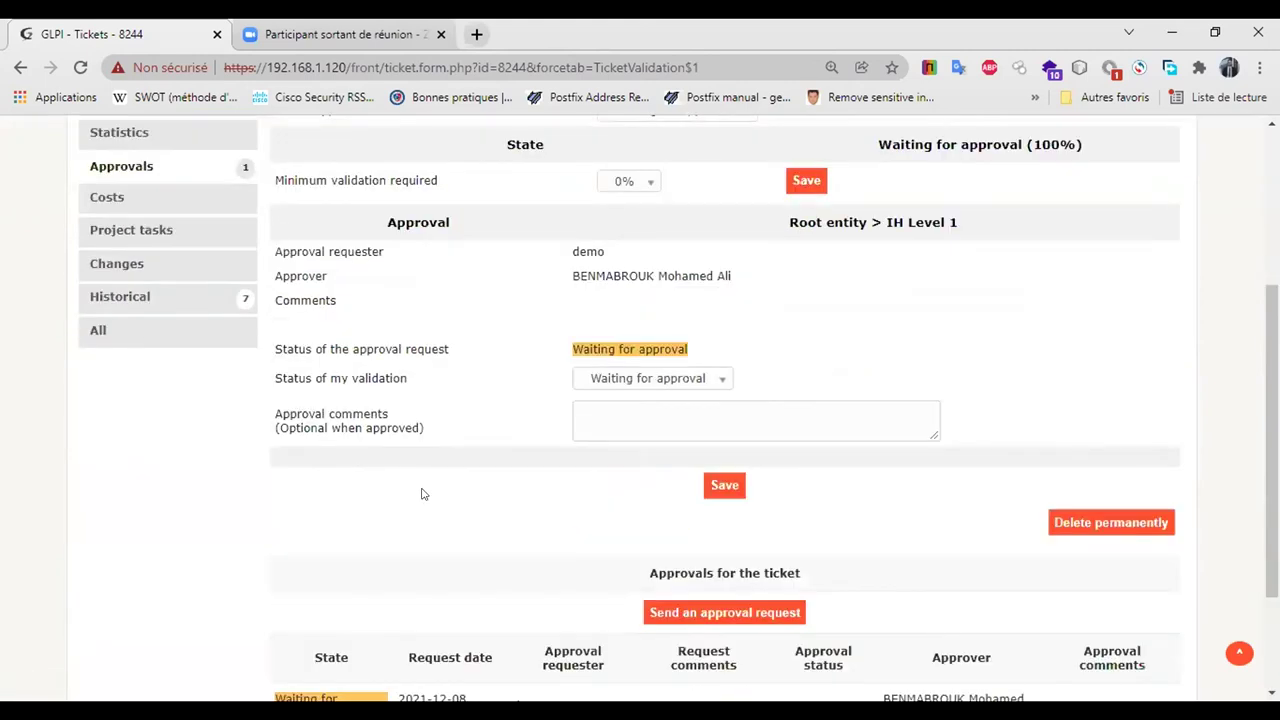
{"action": "left_click", "coordinate": [652, 386]}
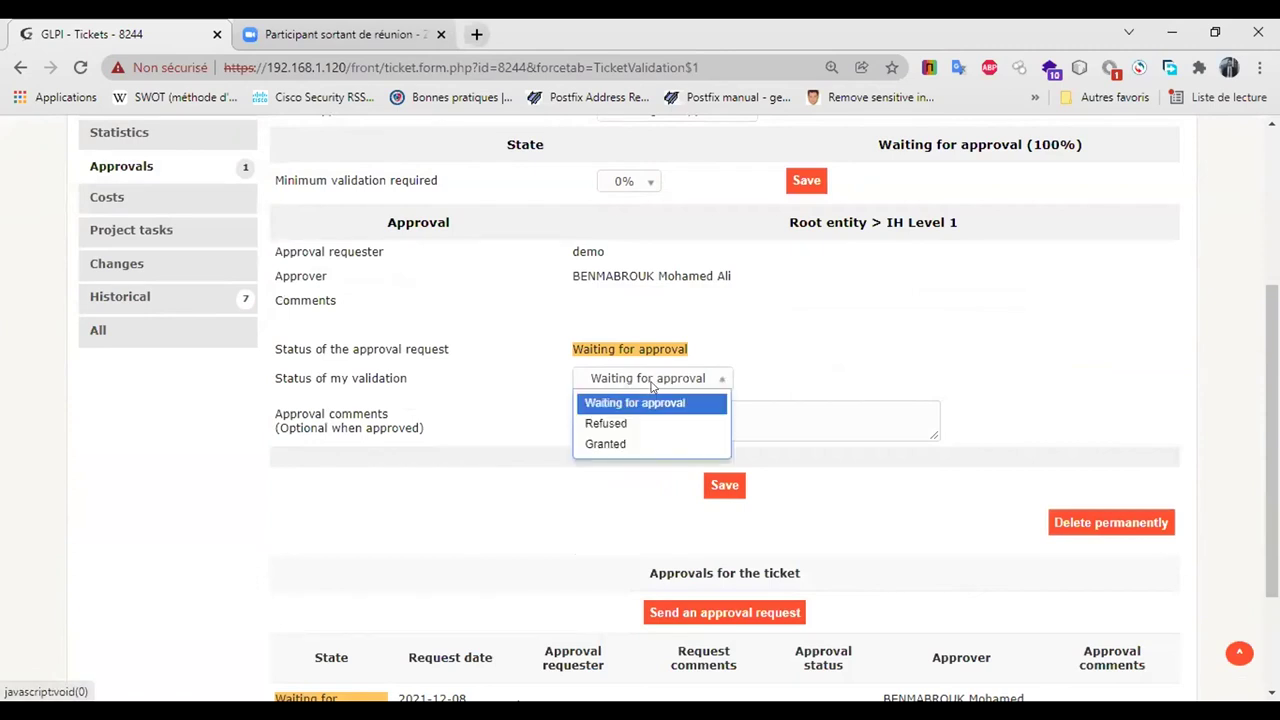
{"action": "left_click", "coordinate": [628, 446]}
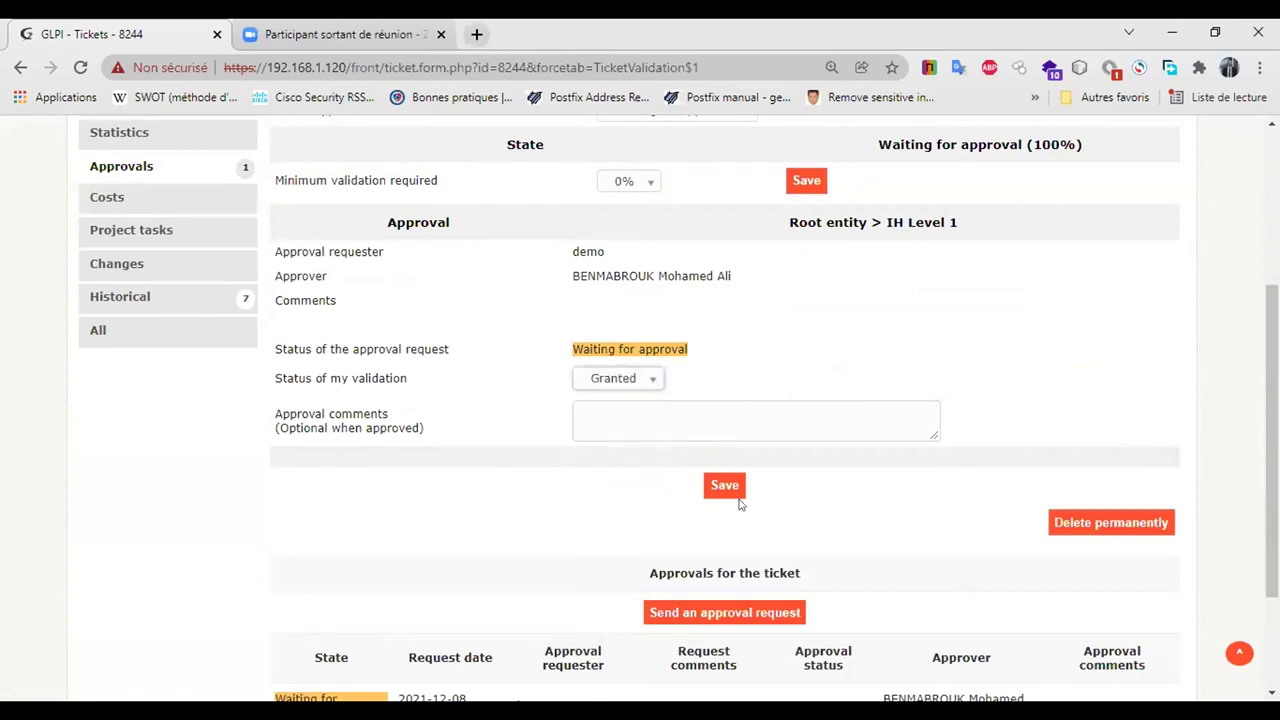
{"action": "left_click", "coordinate": [726, 486]}
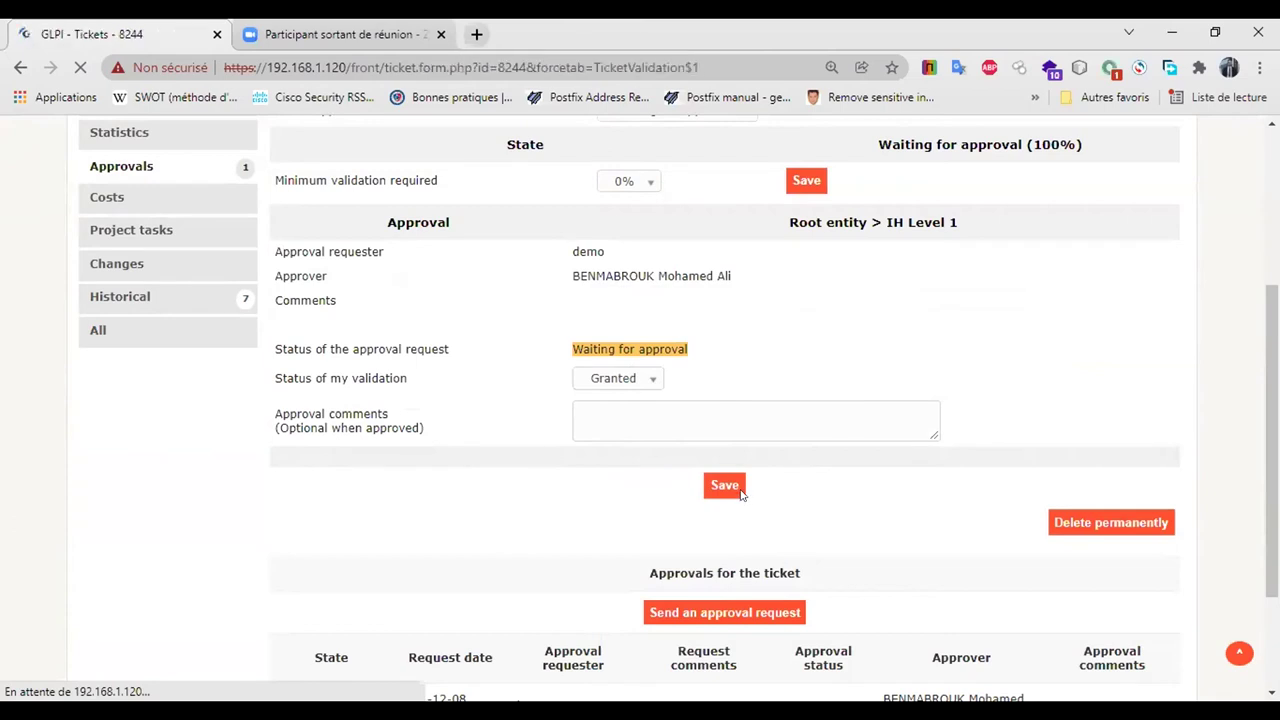
{"action": "scroll", "coordinate": [771, 504], "scroll_direction": "down", "scroll_amount": 1}
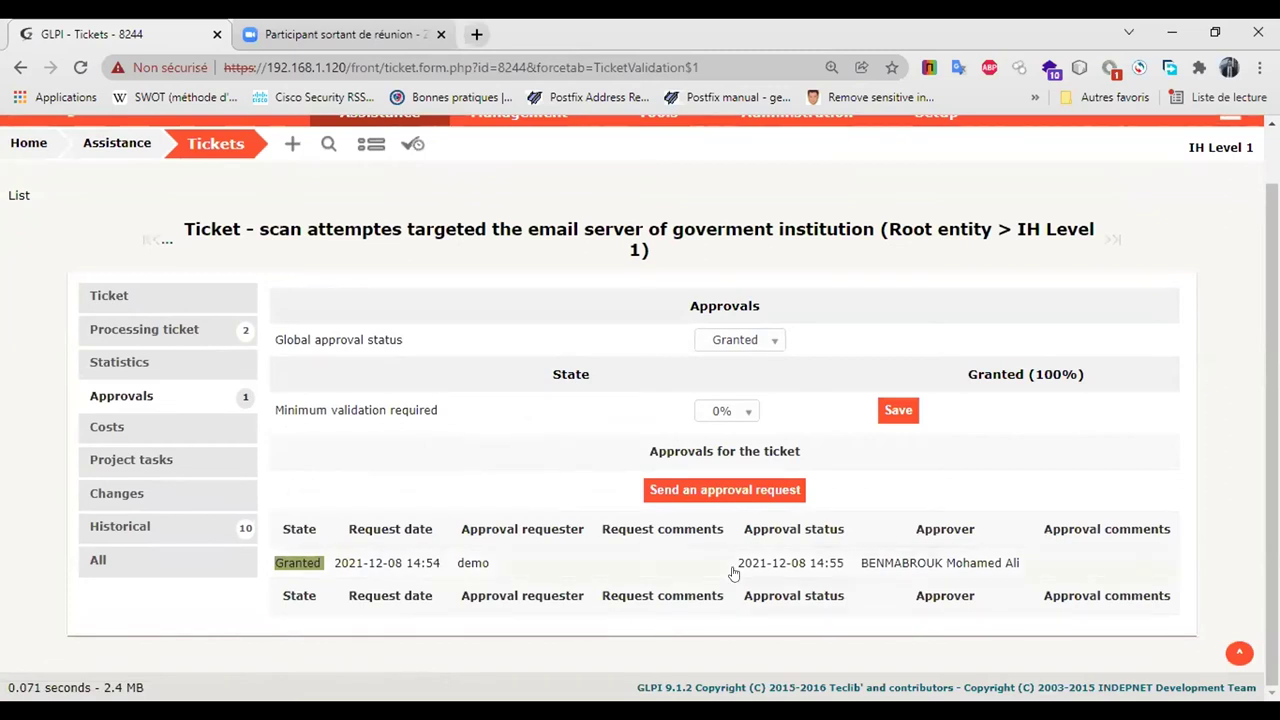
{"action": "scroll", "coordinate": [730, 525], "scroll_direction": "up", "scroll_amount": 1}
{"action": "scroll", "coordinate": [611, 524], "scroll_direction": "down", "scroll_amount": 1}
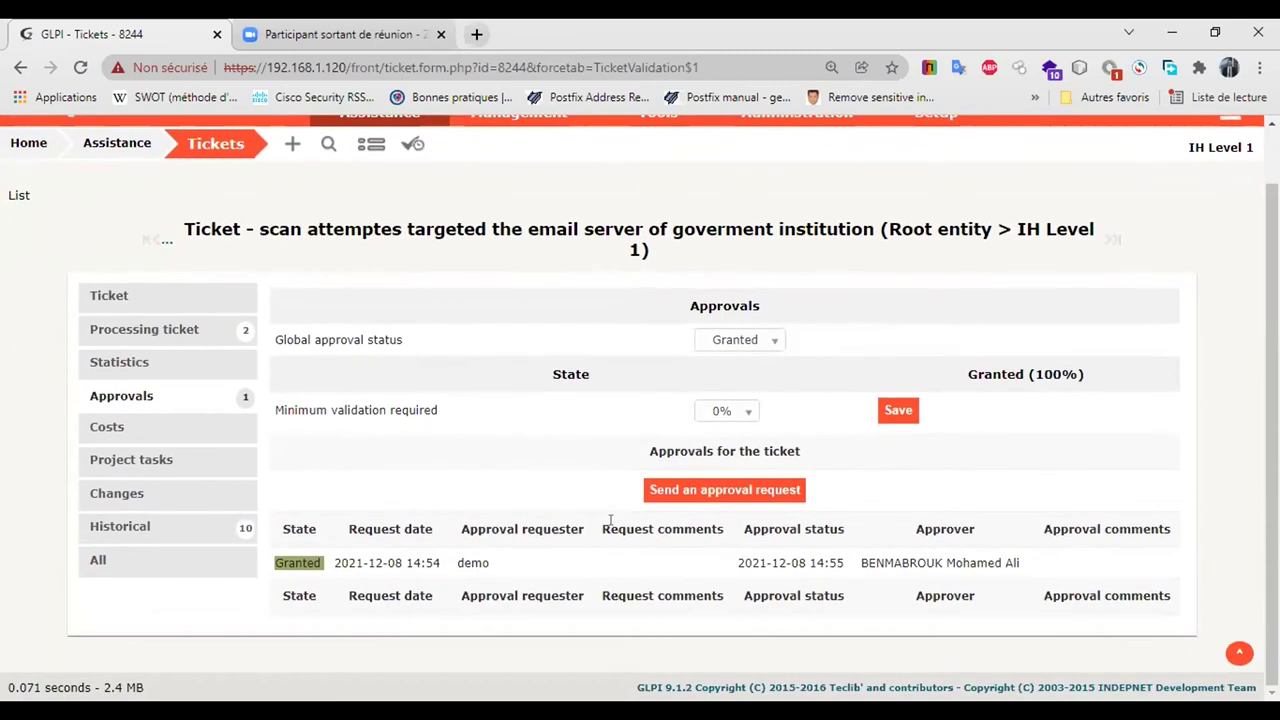
{"action": "scroll", "coordinate": [617, 554], "scroll_direction": "up", "scroll_amount": 1}
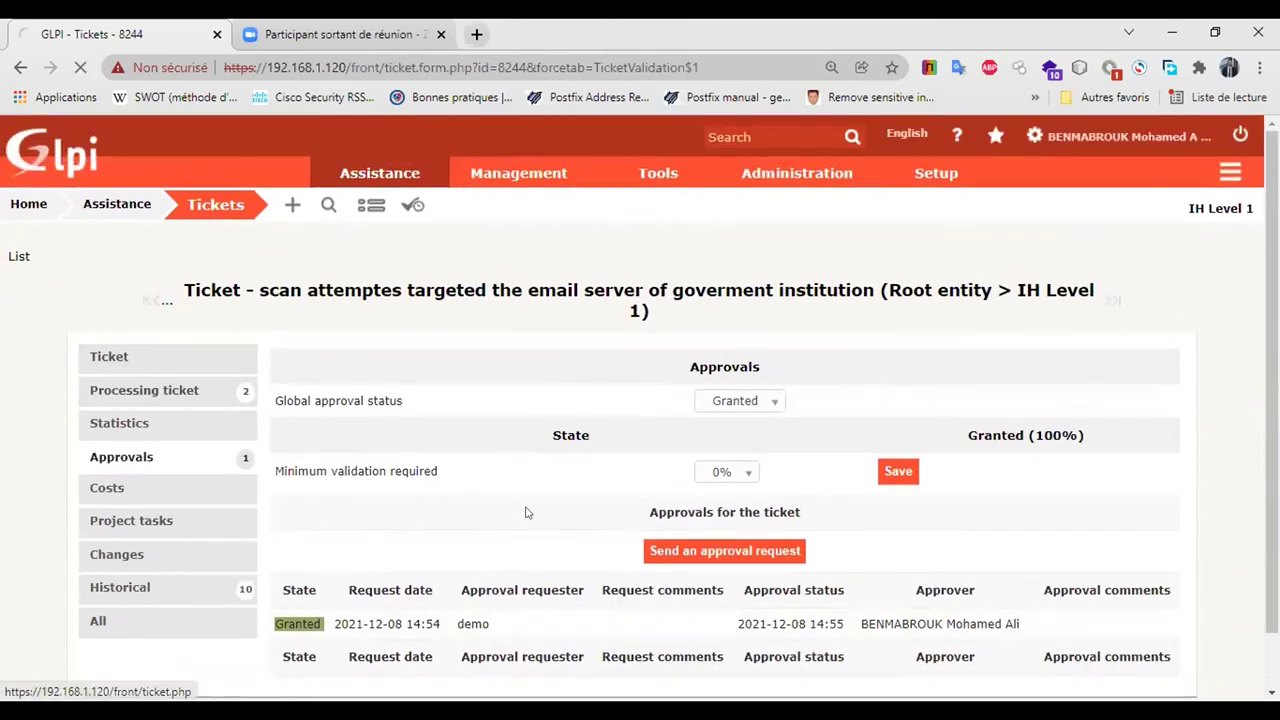
Return to the Tickets list, then go to Assistance > Statistics
{"action": "left_click", "coordinate": [216, 205]}
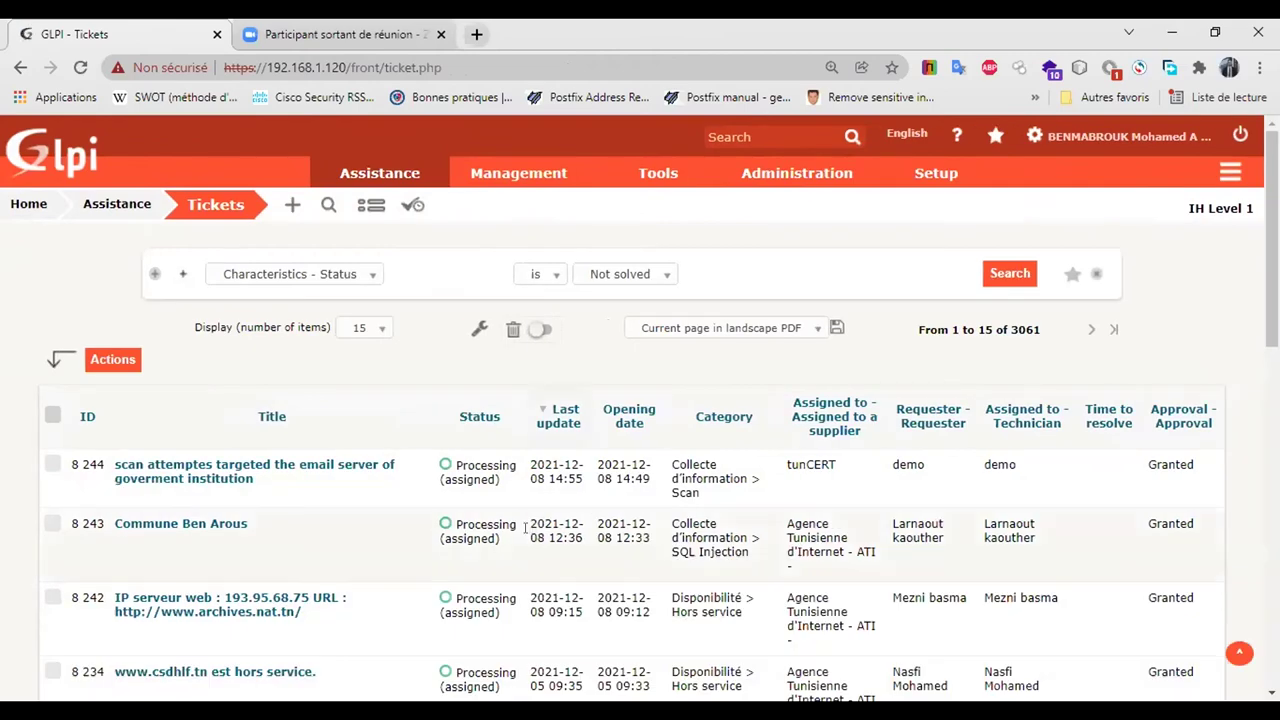
{"action": "scroll", "coordinate": [530, 537], "scroll_direction": "down", "scroll_amount": 1}
{"action": "scroll", "coordinate": [530, 537], "scroll_direction": "up", "scroll_amount": 1}
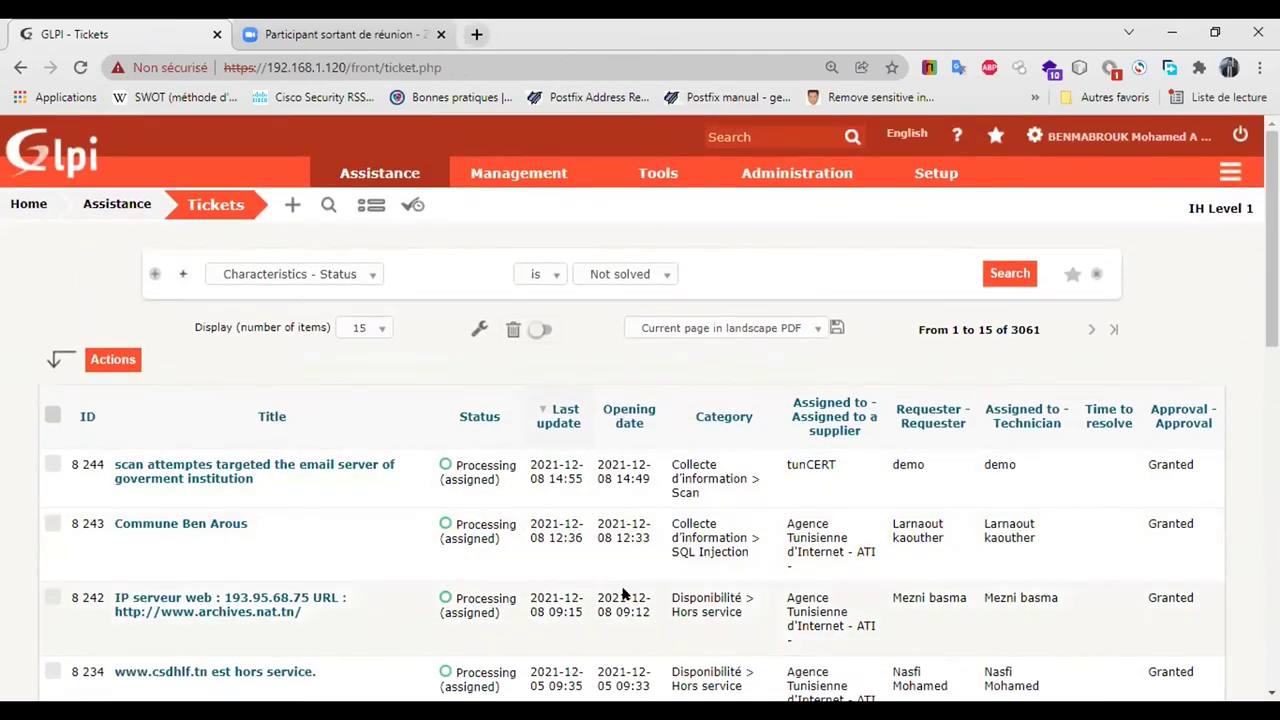
{"action": "mouse_move", "coordinate": [374, 177]}
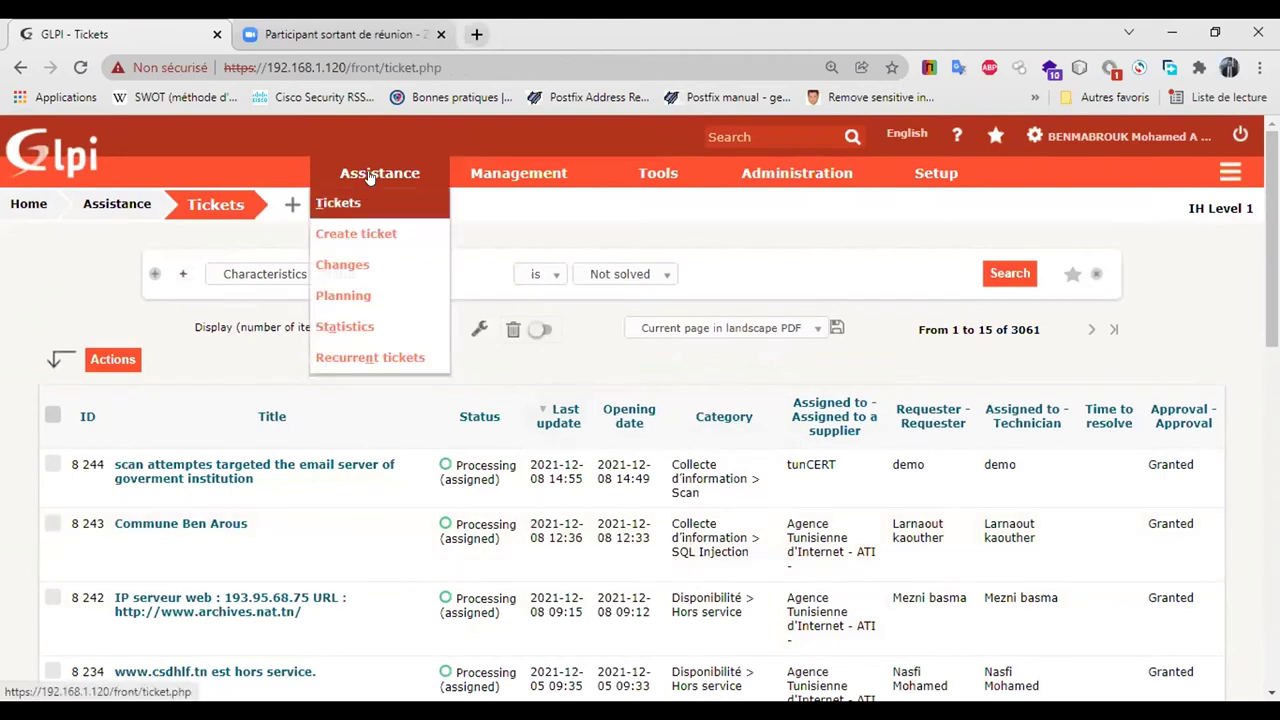
{"action": "left_click", "coordinate": [365, 331]}
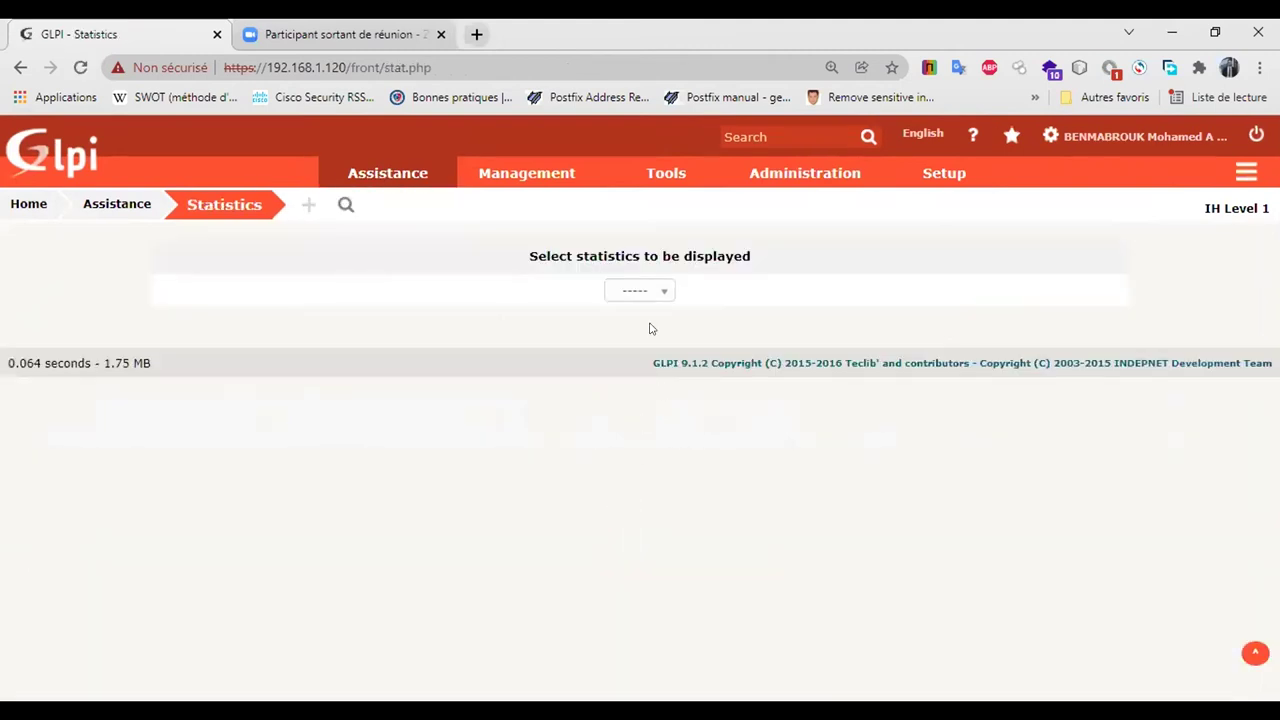
Choose the By ticket statistics from the list of statistic kinds
{"action": "left_click", "coordinate": [640, 291]}
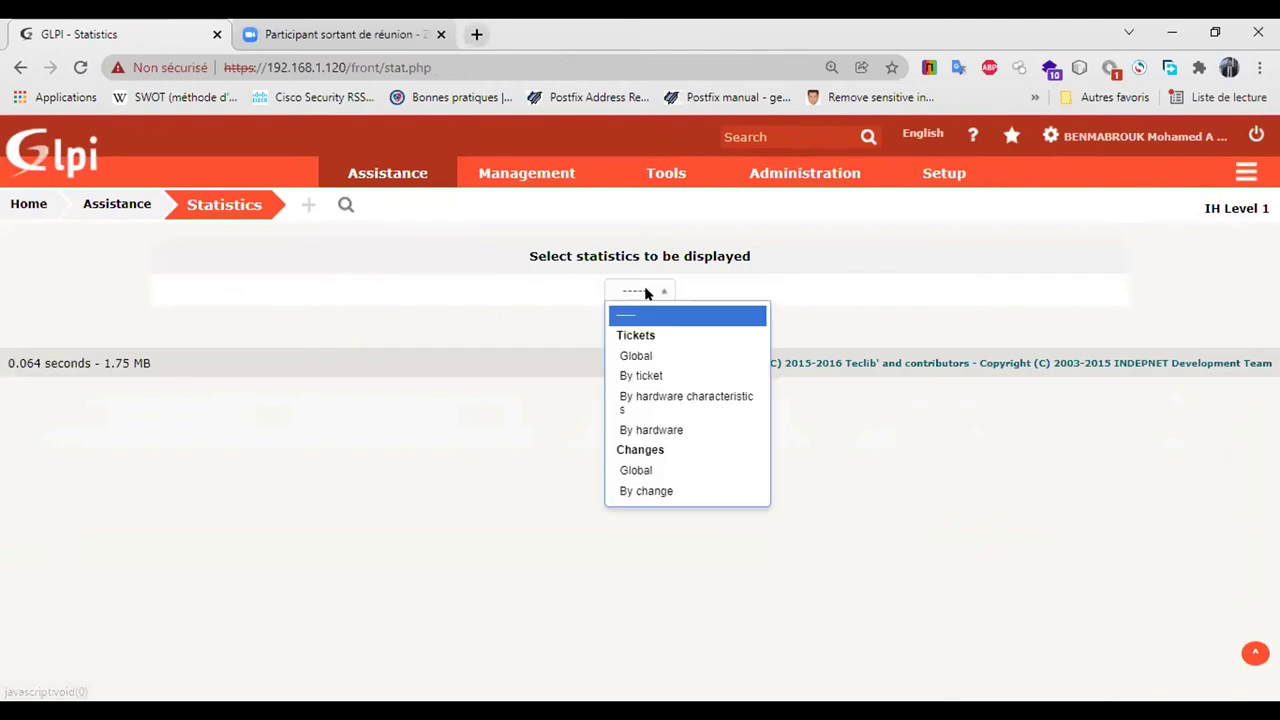
{"action": "left_click", "coordinate": [641, 378]}
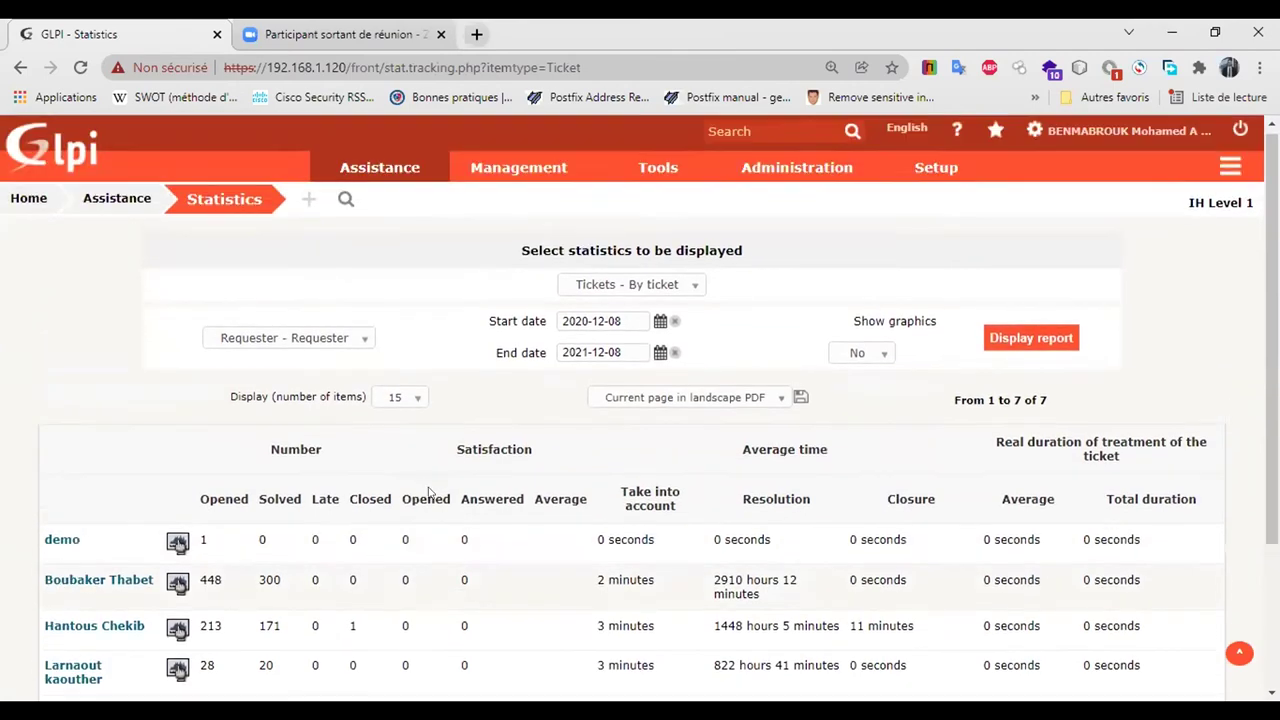
{"action": "scroll", "coordinate": [411, 483], "scroll_direction": "down", "scroll_amount": 3}
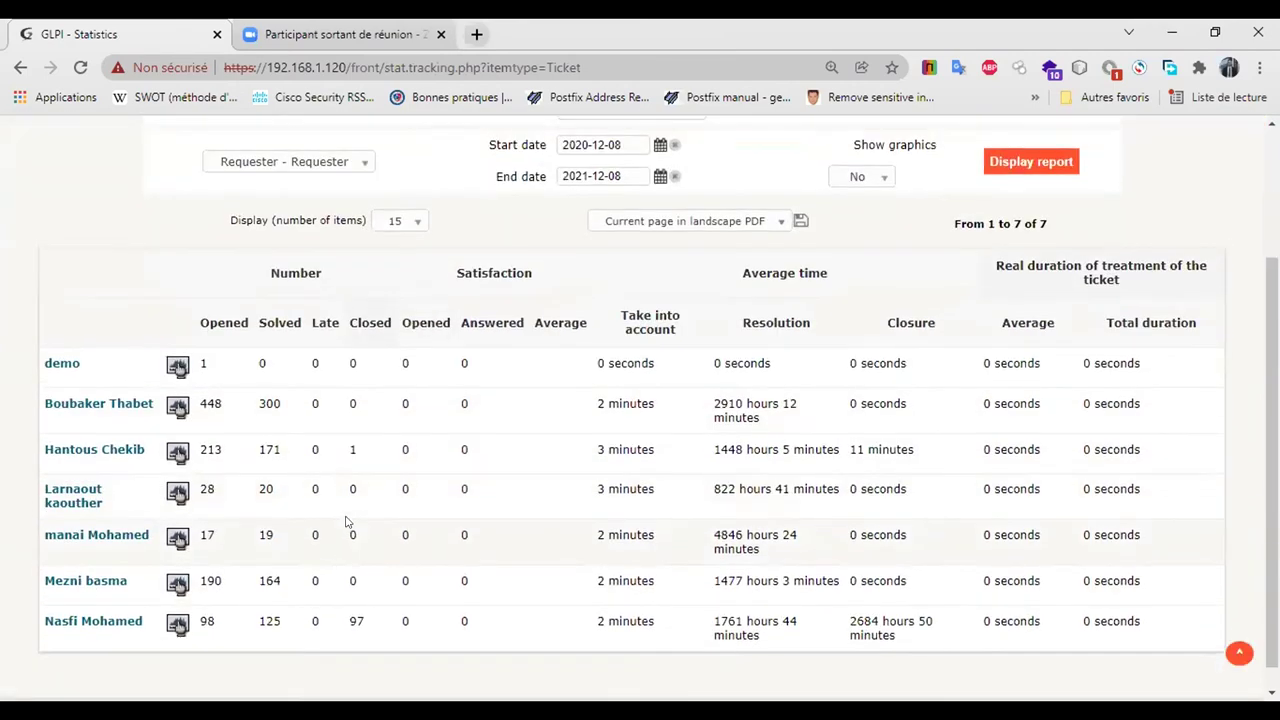
{"action": "scroll", "coordinate": [493, 347], "scroll_direction": "up", "scroll_amount": 1}
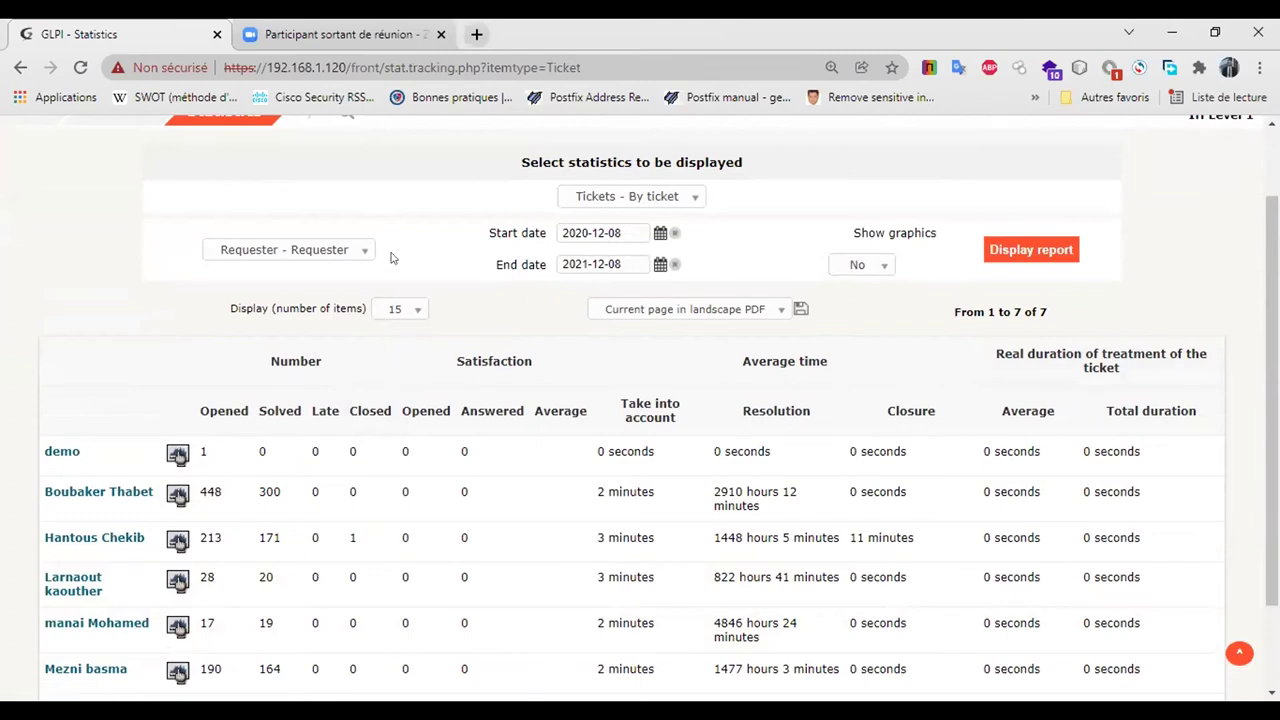
Bring up the date picker for the statistics Start date field
{"action": "left_click", "coordinate": [359, 250]}
{"action": "left_click", "coordinate": [600, 232]}
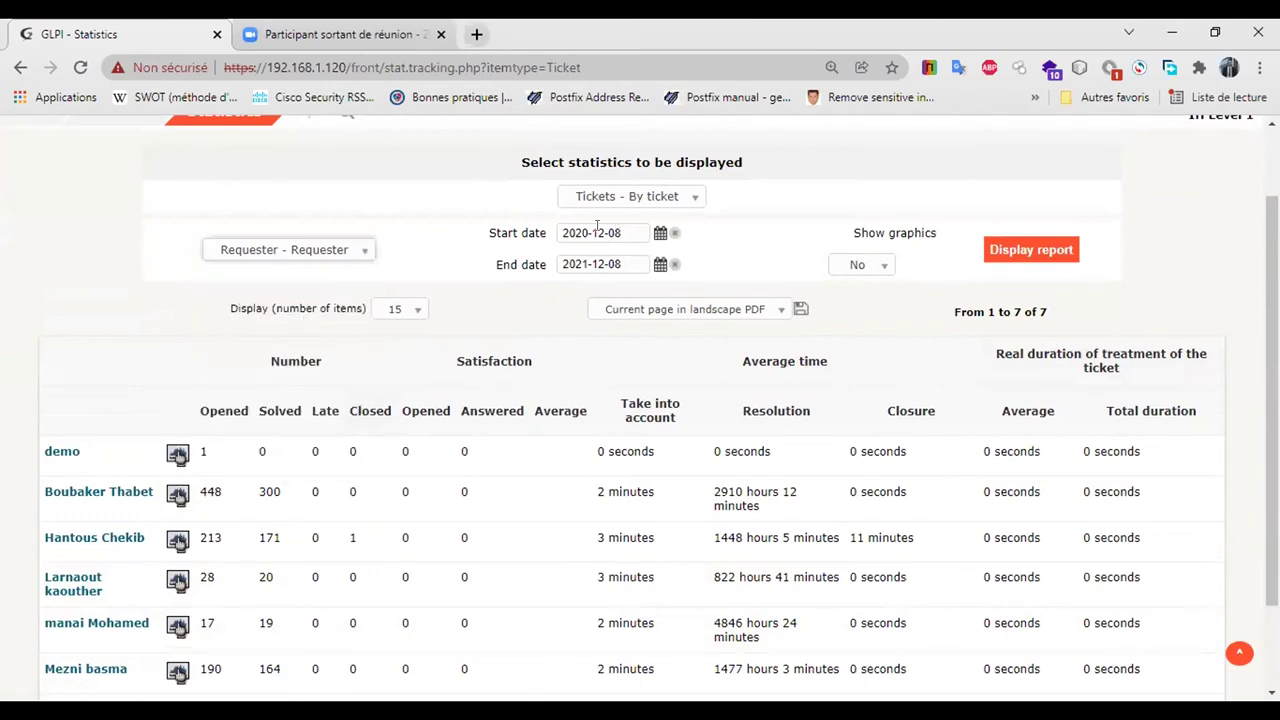
{"action": "left_click", "coordinate": [600, 232]}
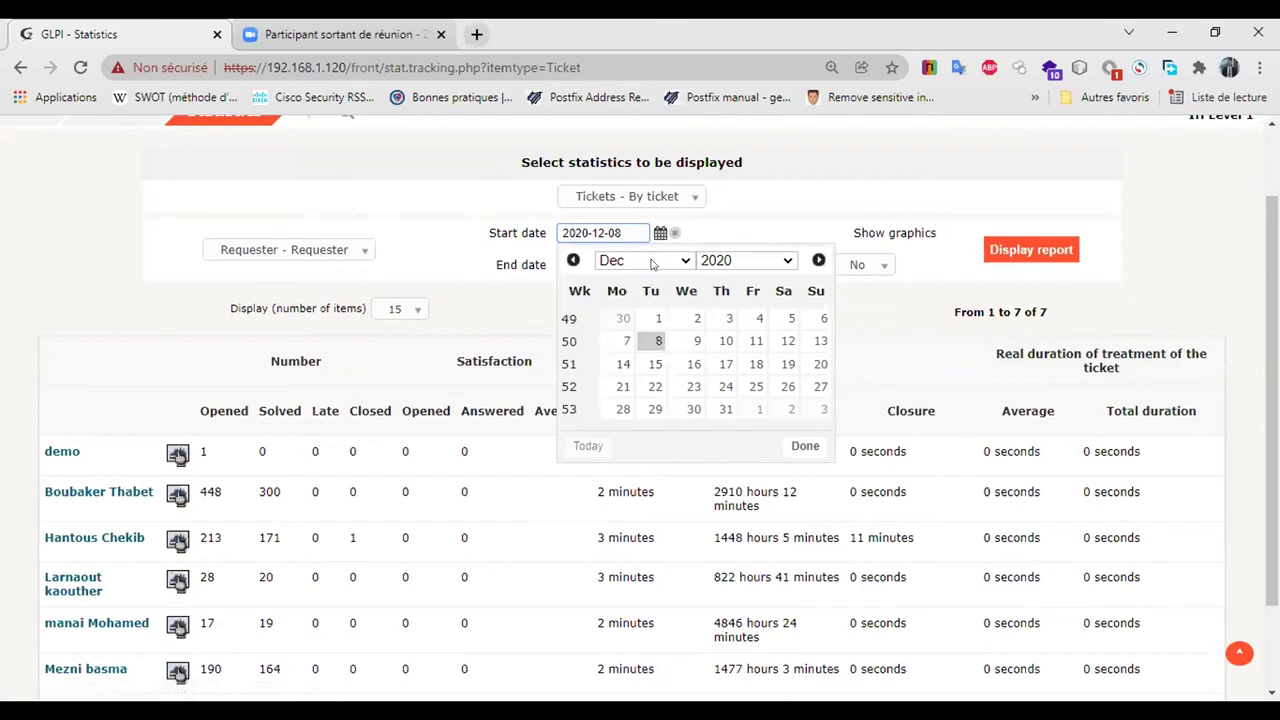
Set start date 2020-12-01, group by Characteristics - Category, and display the report
{"action": "left_click", "coordinate": [658, 318]}
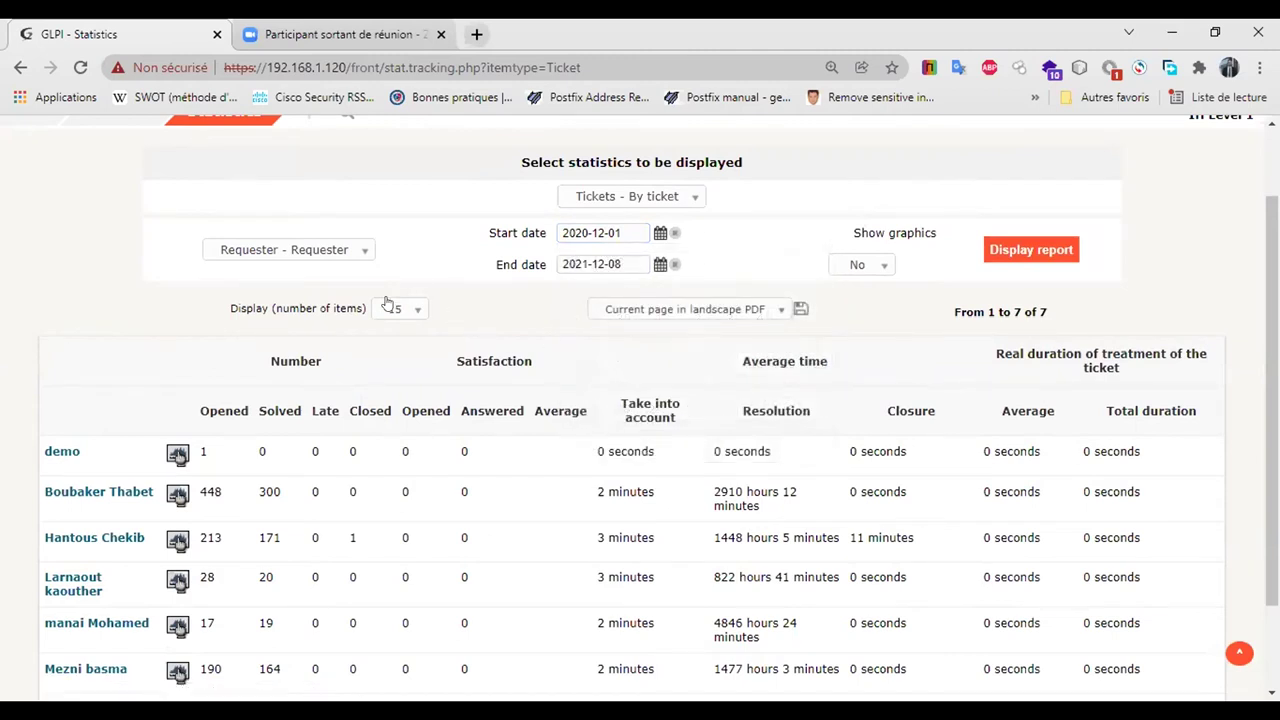
{"action": "left_click", "coordinate": [329, 249]}
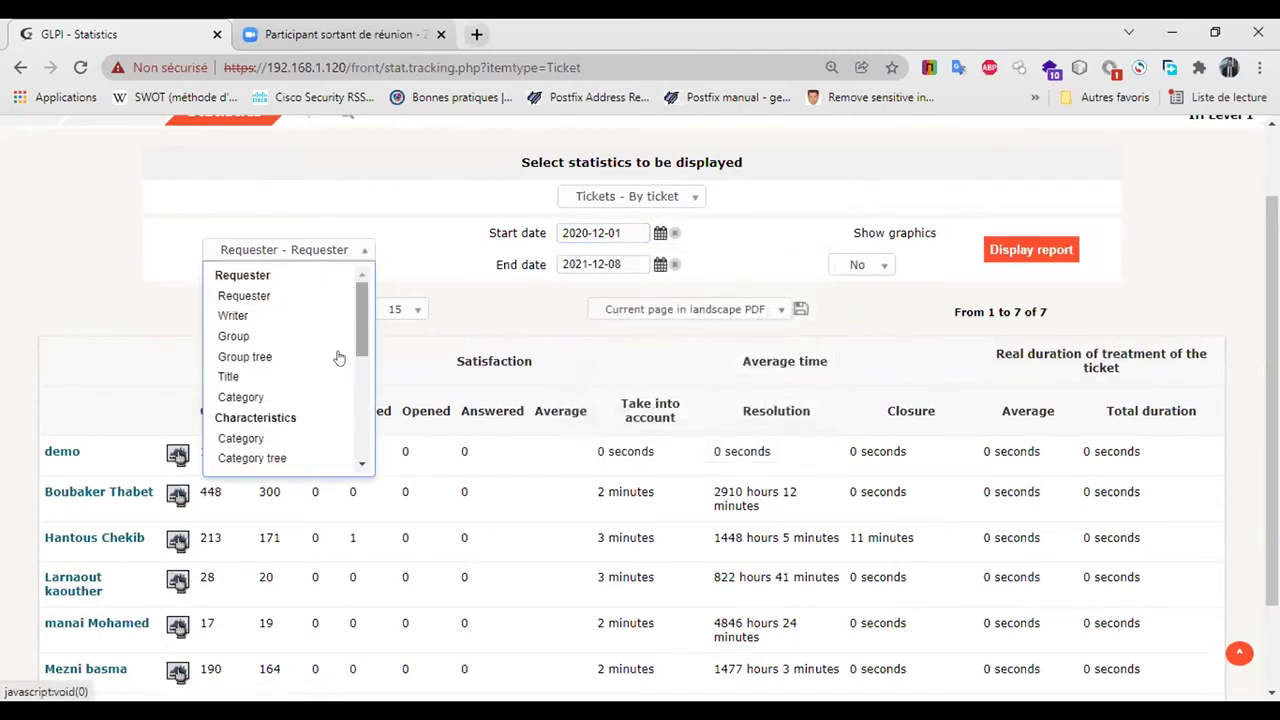
{"action": "left_click", "coordinate": [276, 440]}
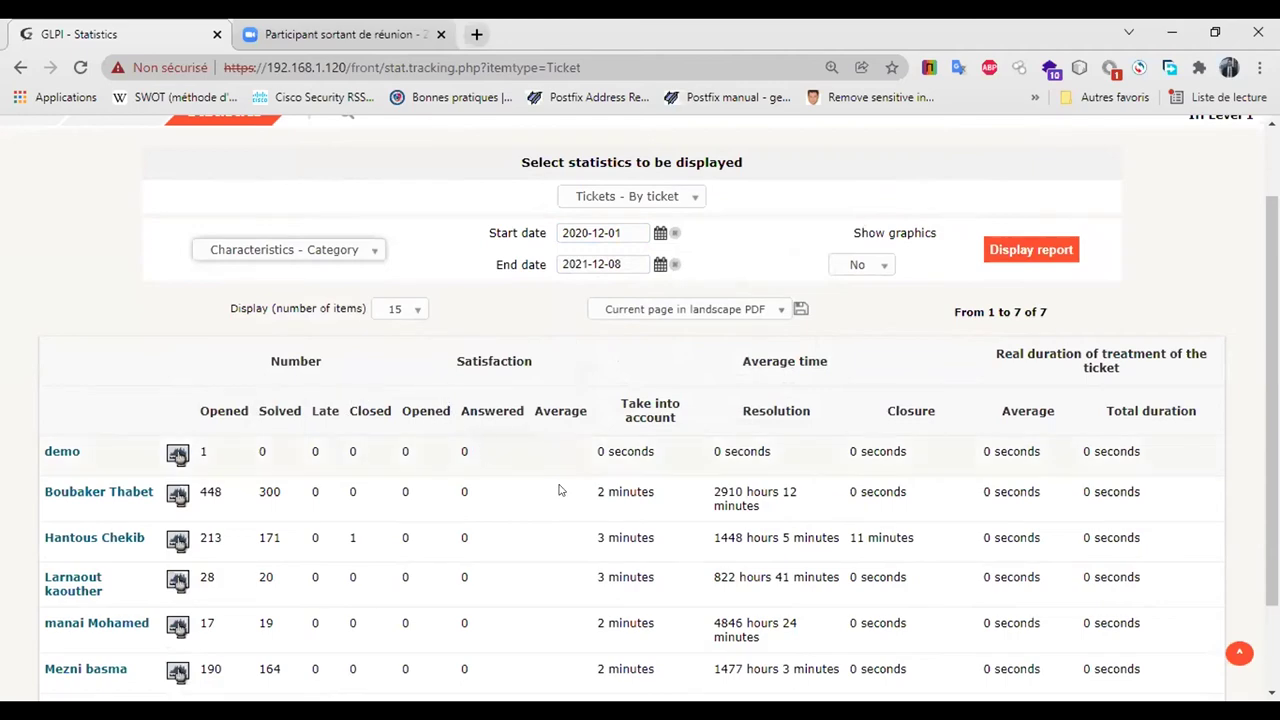
{"action": "left_click", "coordinate": [1012, 250]}
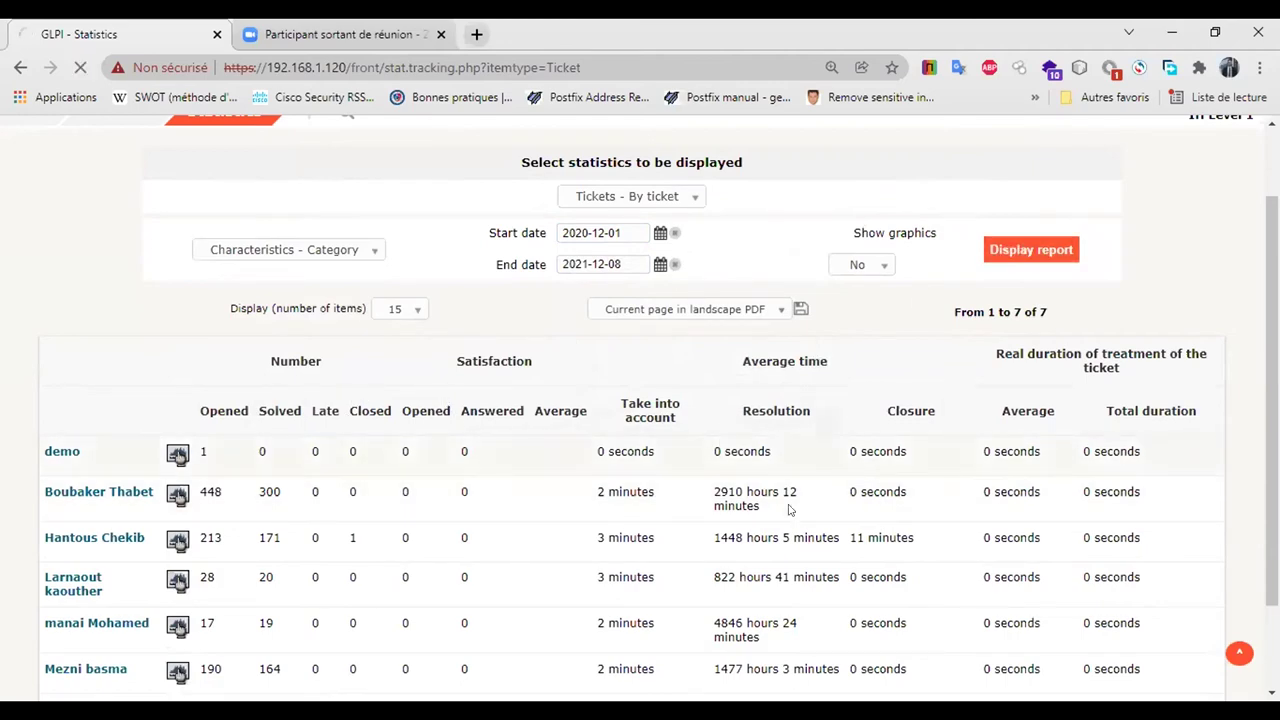
{"action": "scroll", "coordinate": [367, 533], "scroll_direction": "up", "scroll_amount": 1}
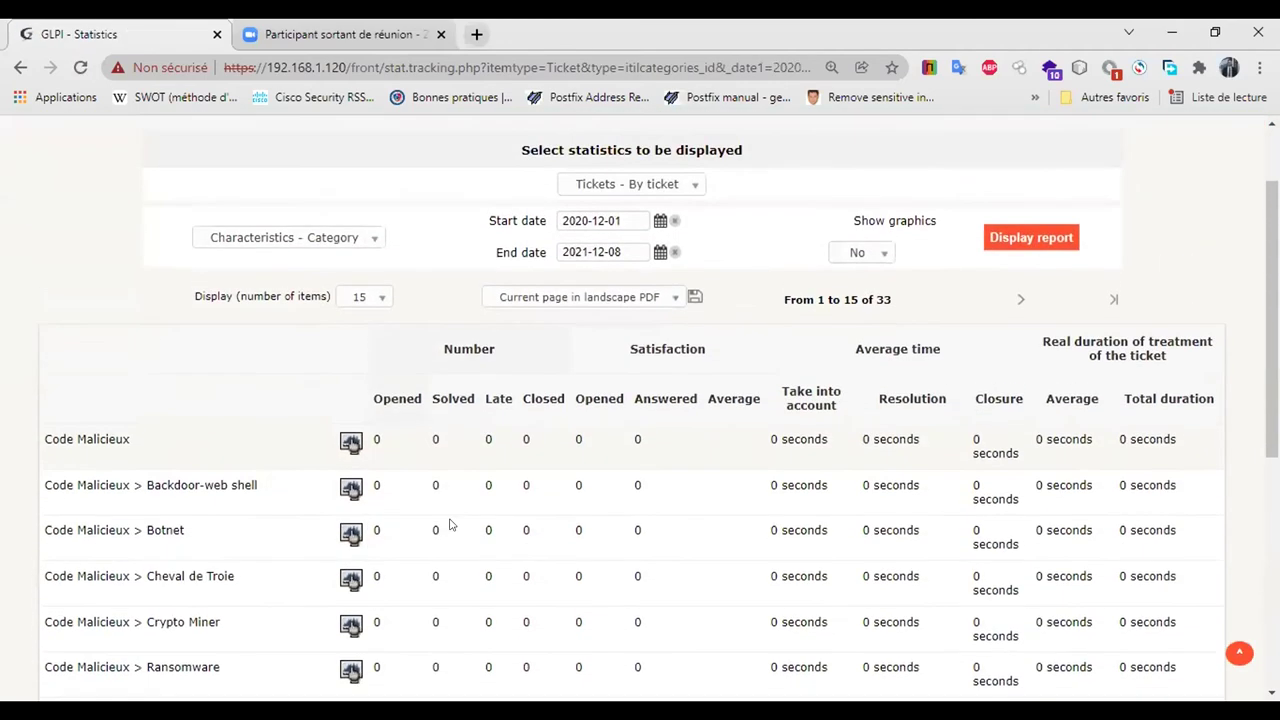
Set Show graphics to Yes and redisplay the report to view opened, solved, closed pie charts
{"action": "left_click", "coordinate": [881, 267]}
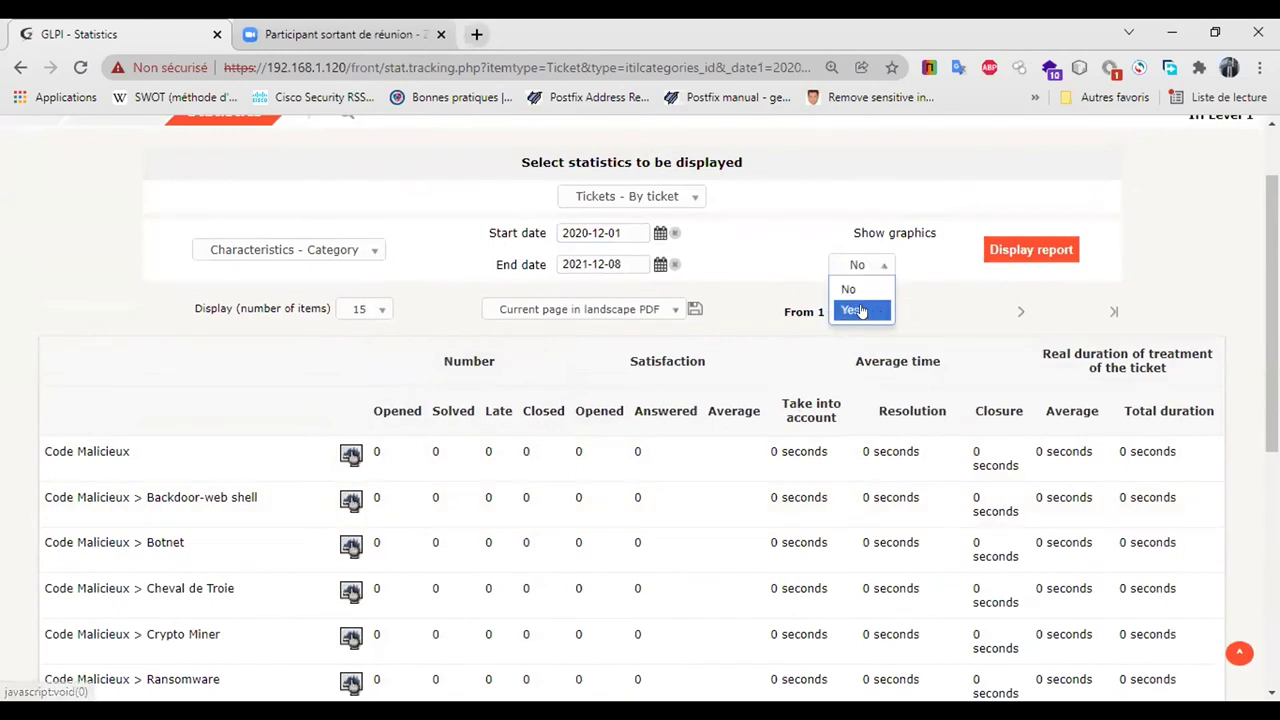
{"action": "left_click", "coordinate": [858, 310]}
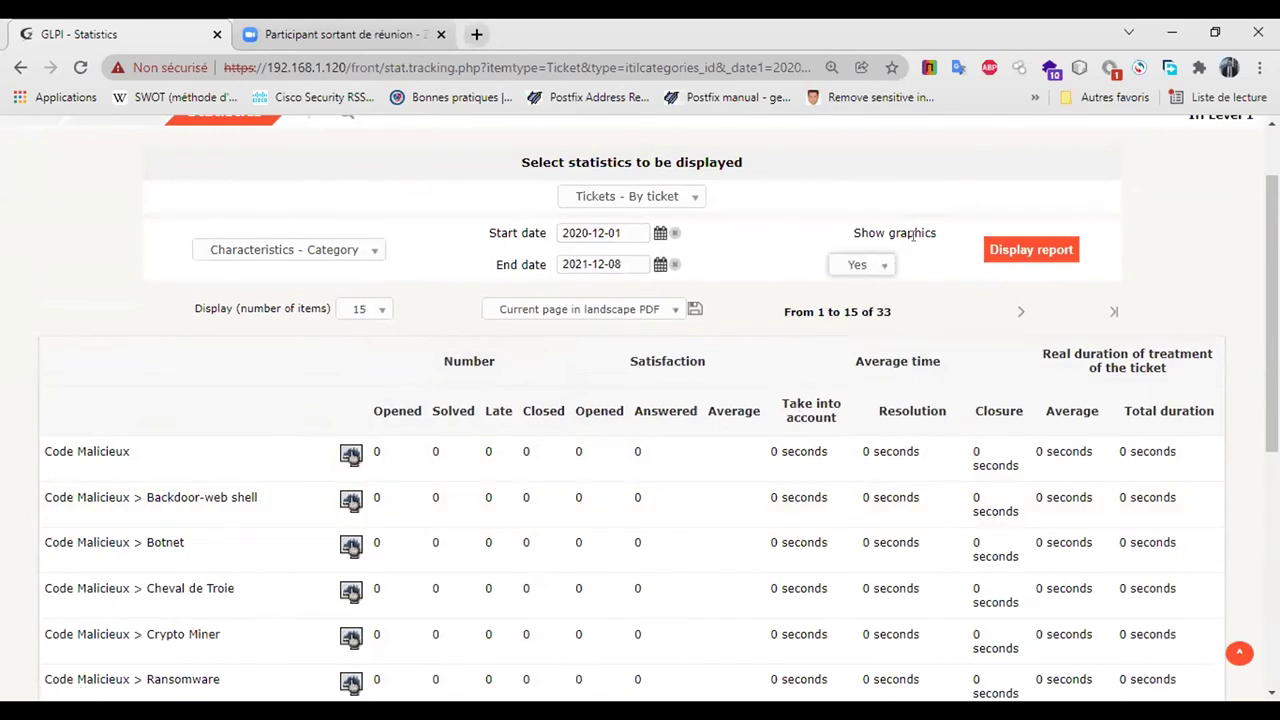
{"action": "left_click", "coordinate": [1016, 251]}
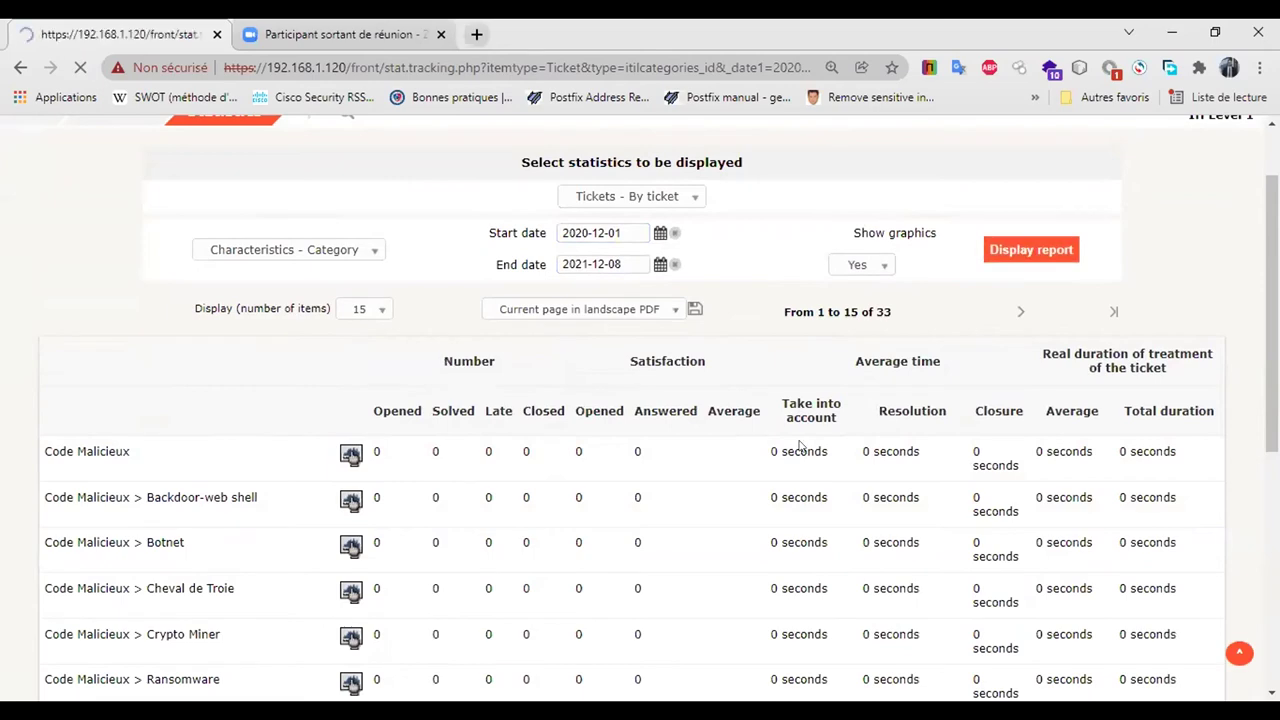
{"action": "scroll", "coordinate": [690, 458], "scroll_direction": "down", "scroll_amount": 2}
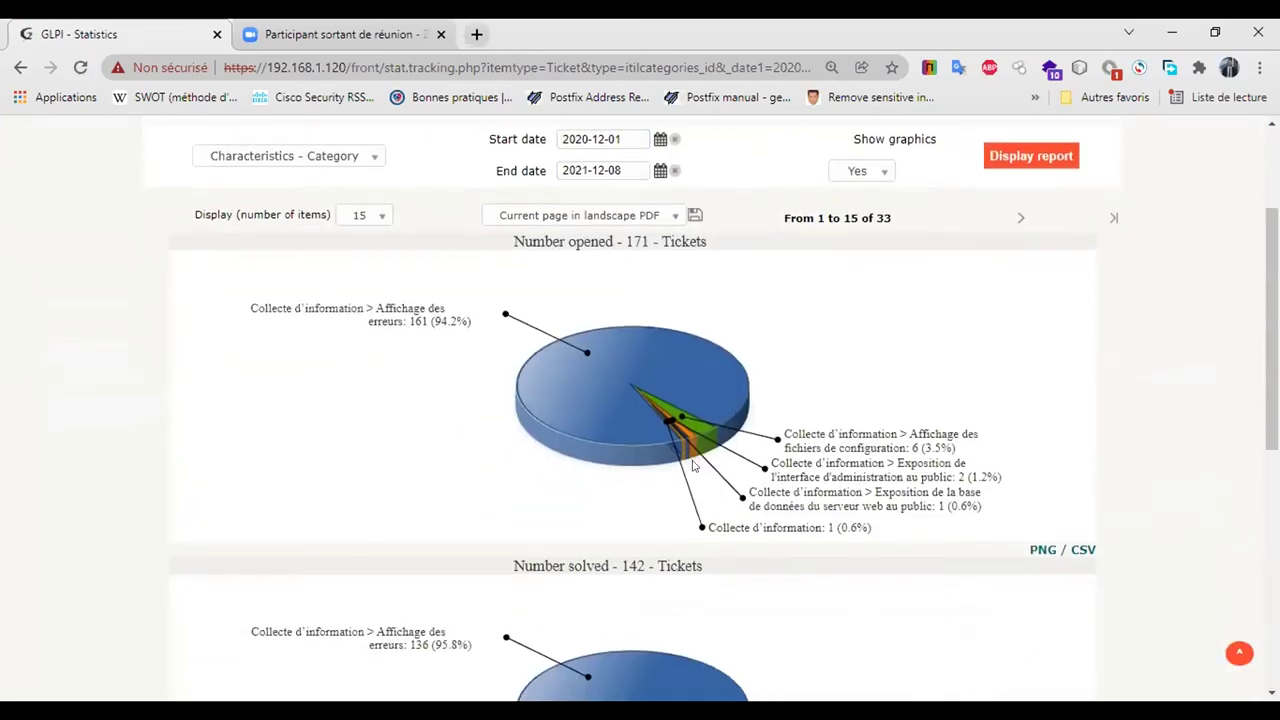
{"action": "scroll", "coordinate": [649, 534], "scroll_direction": "down", "scroll_amount": 1}
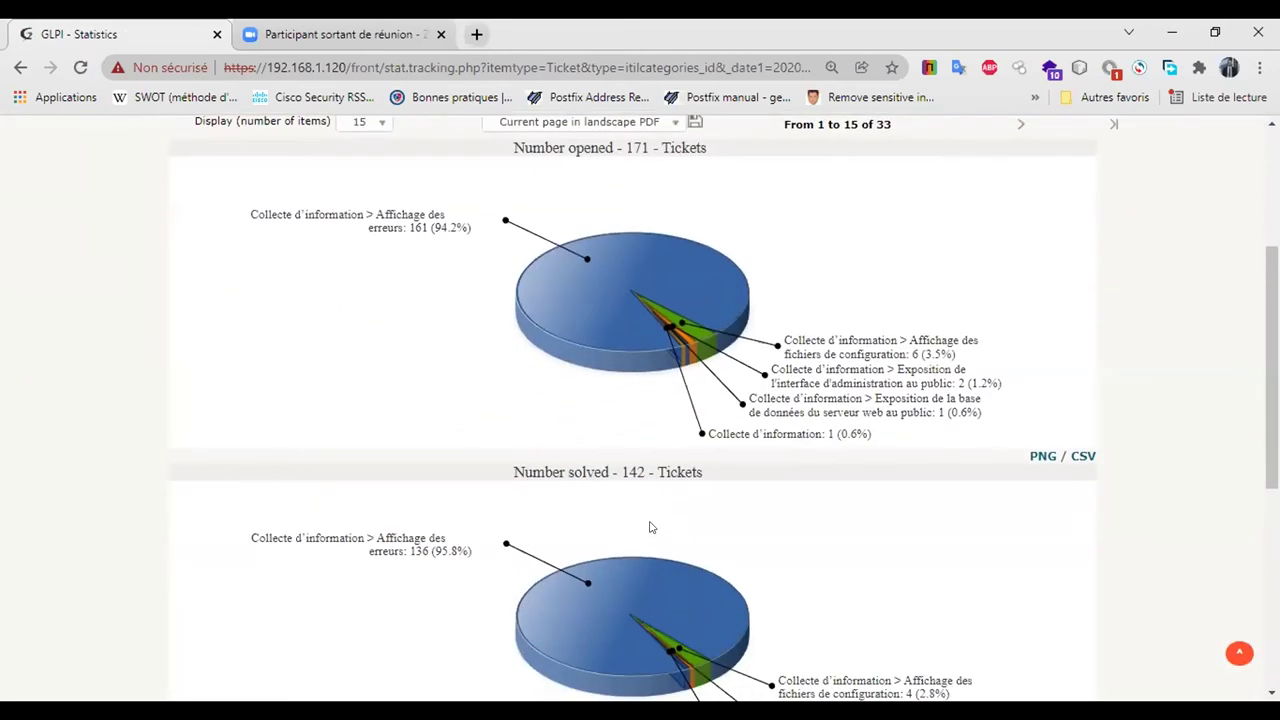
{"action": "scroll", "coordinate": [501, 373], "scroll_direction": "up", "scroll_amount": 1}
{"action": "scroll", "coordinate": [545, 438], "scroll_direction": "up", "scroll_amount": 2}
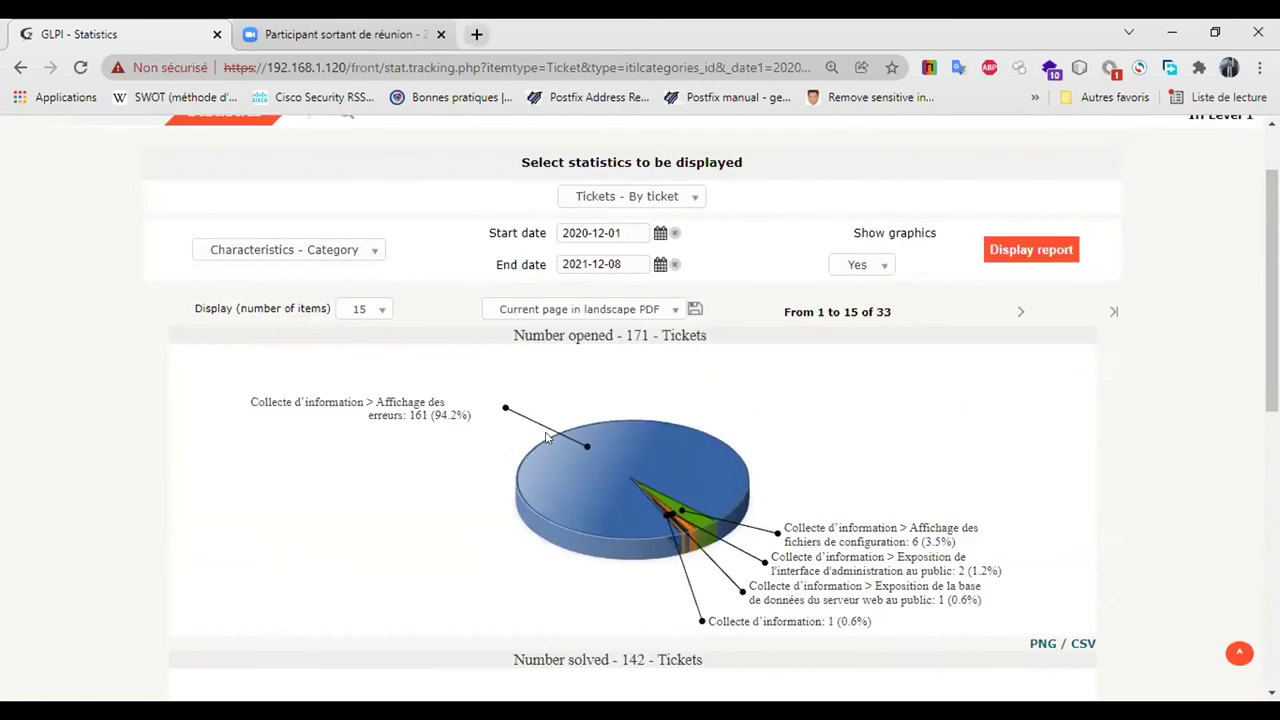
{"action": "scroll", "coordinate": [545, 438], "scroll_direction": "down", "scroll_amount": 3}
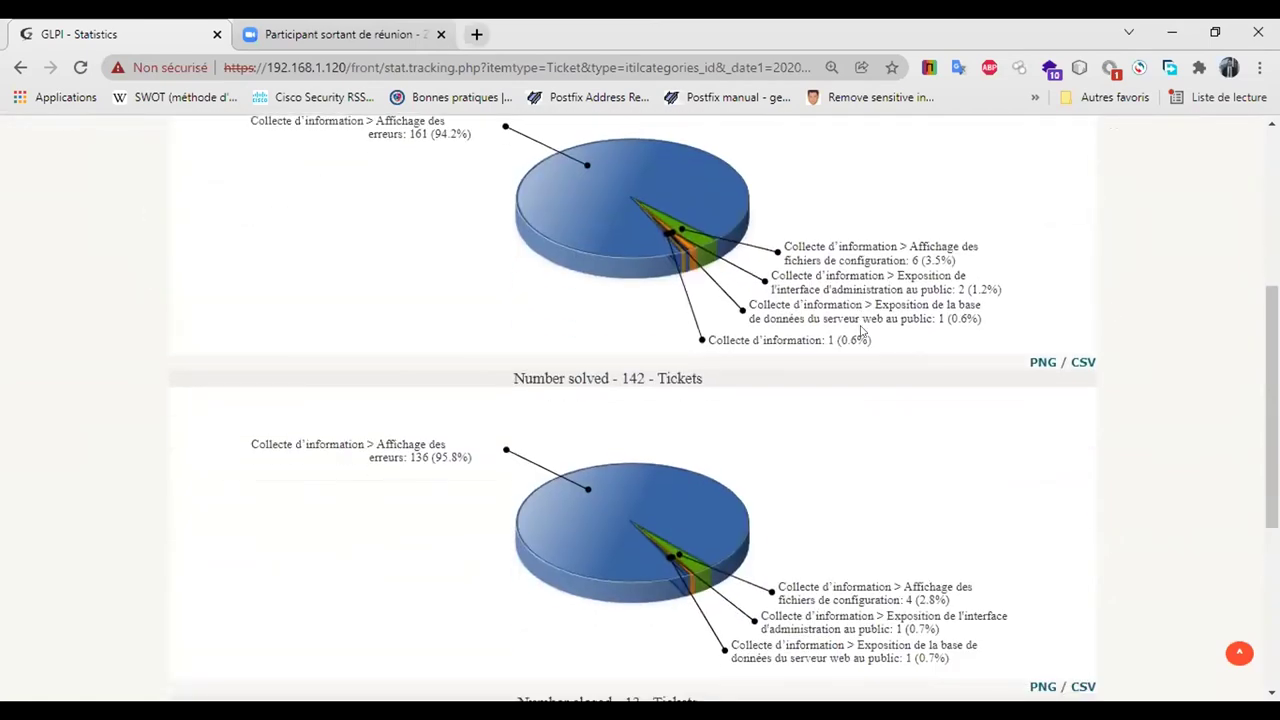
{"action": "scroll", "coordinate": [662, 449], "scroll_direction": "down", "scroll_amount": 4}
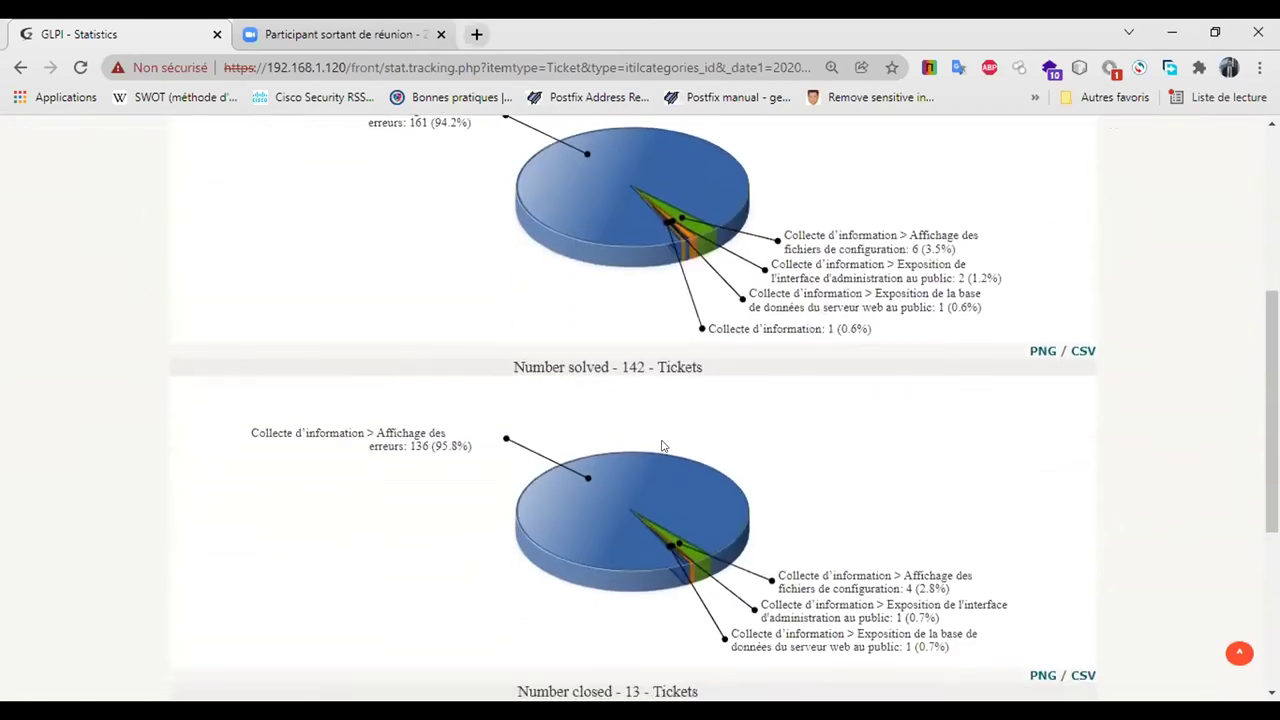
{"action": "scroll", "coordinate": [658, 508], "scroll_direction": "up", "scroll_amount": 10}
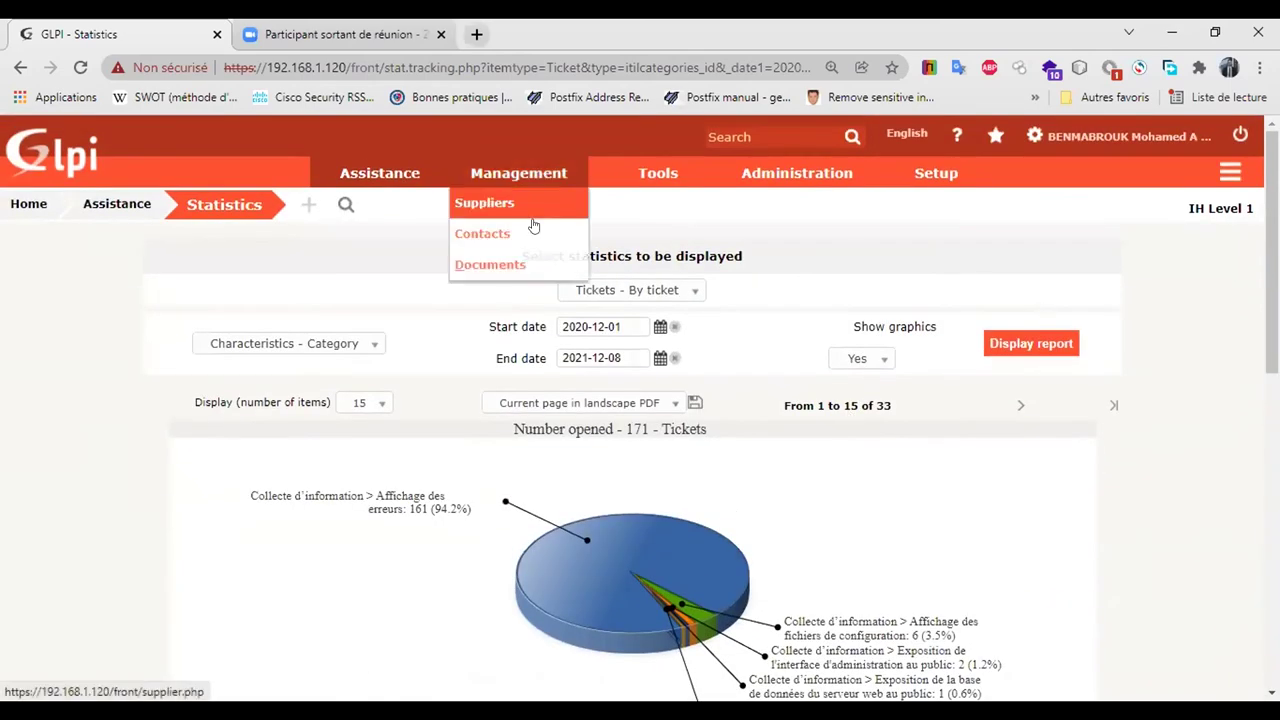
Go to Assistance > Tickets and check ticket 8244 shows approval Granted
{"action": "mouse_move", "coordinate": [395, 190]}
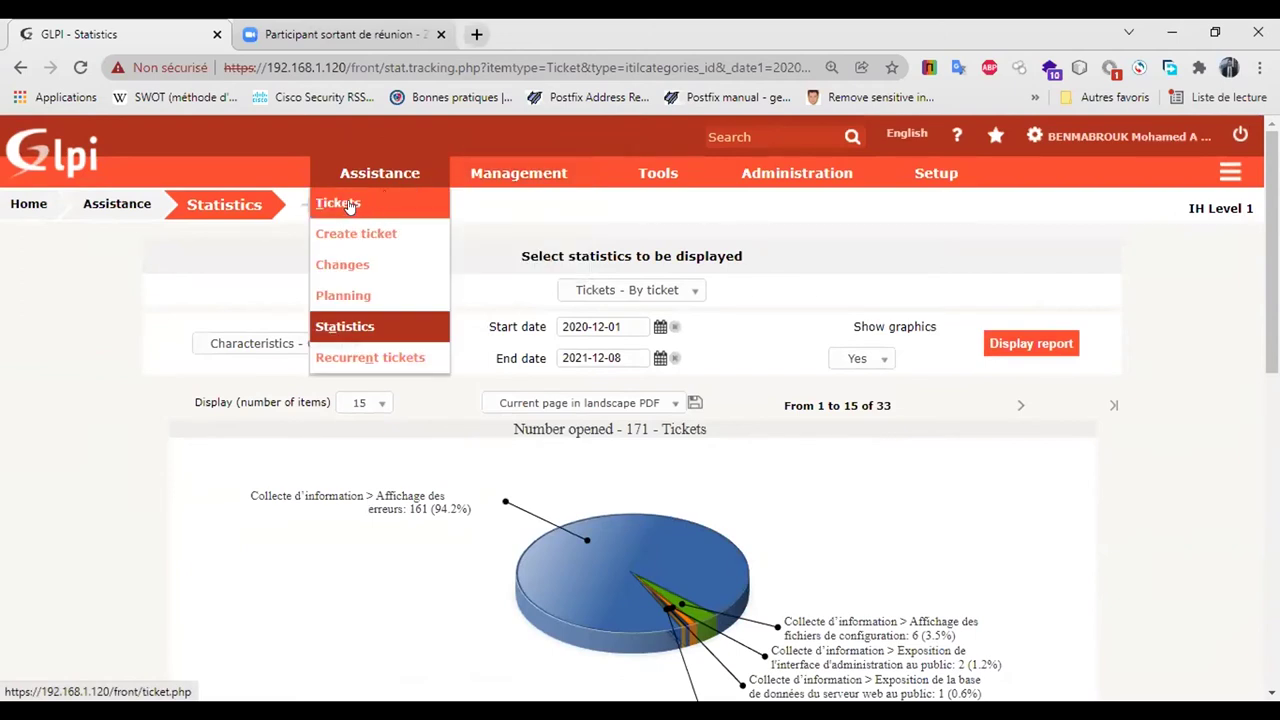
{"action": "left_click", "coordinate": [349, 205]}
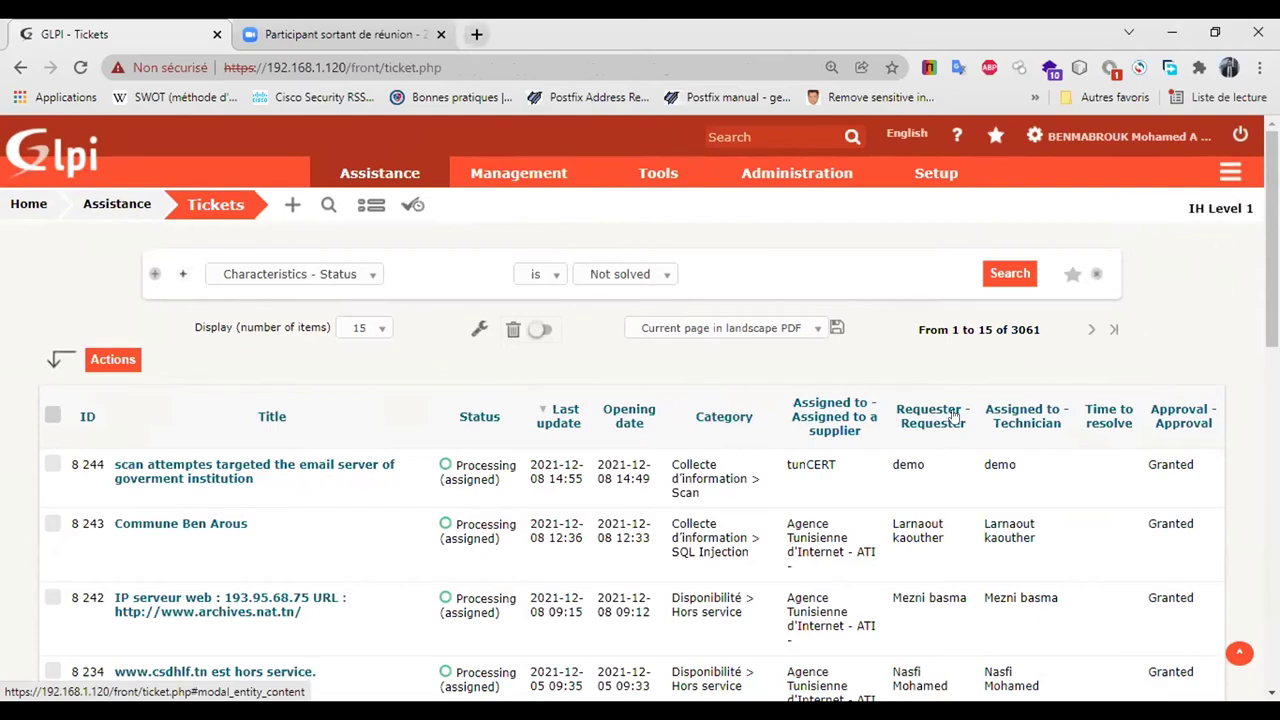
{"action": "scroll", "coordinate": [698, 475], "scroll_direction": "down", "scroll_amount": 1}
{"action": "scroll", "coordinate": [986, 463], "scroll_direction": "up", "scroll_amount": 1}
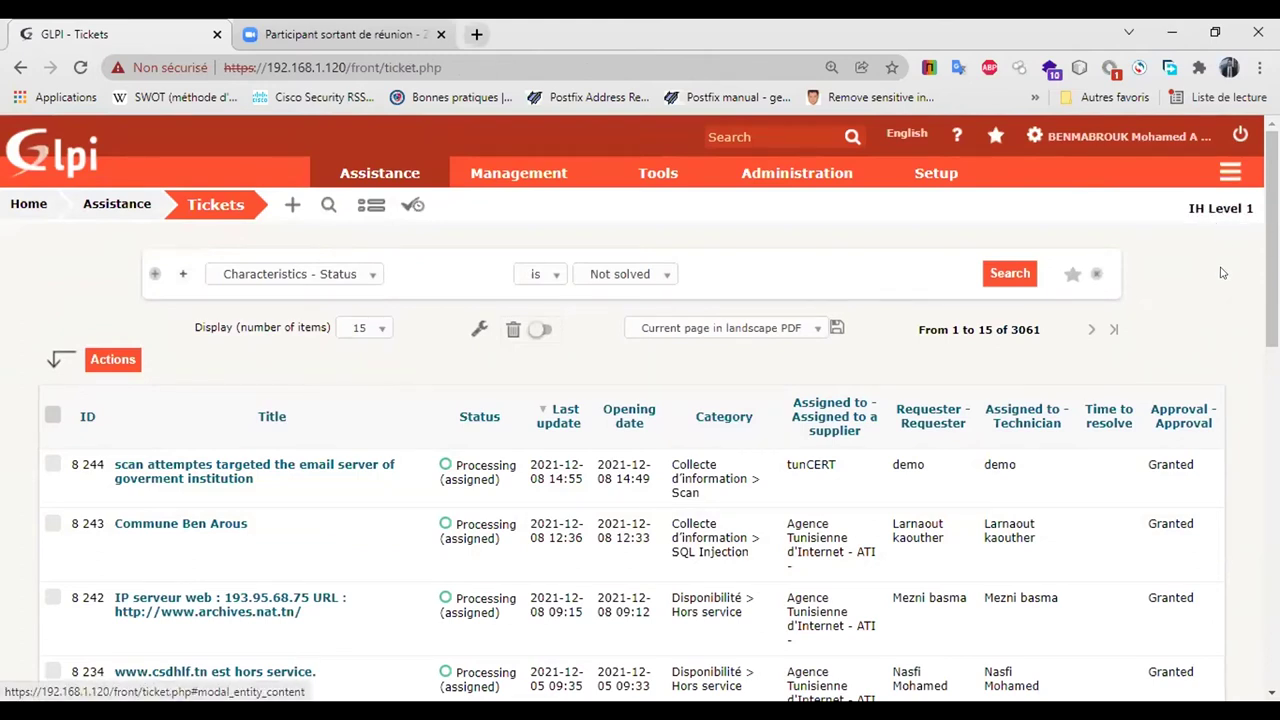
Change the entity from IH Level 1 to Root entity > IH Level 2, then go Home
{"action": "left_click", "coordinate": [1222, 210]}
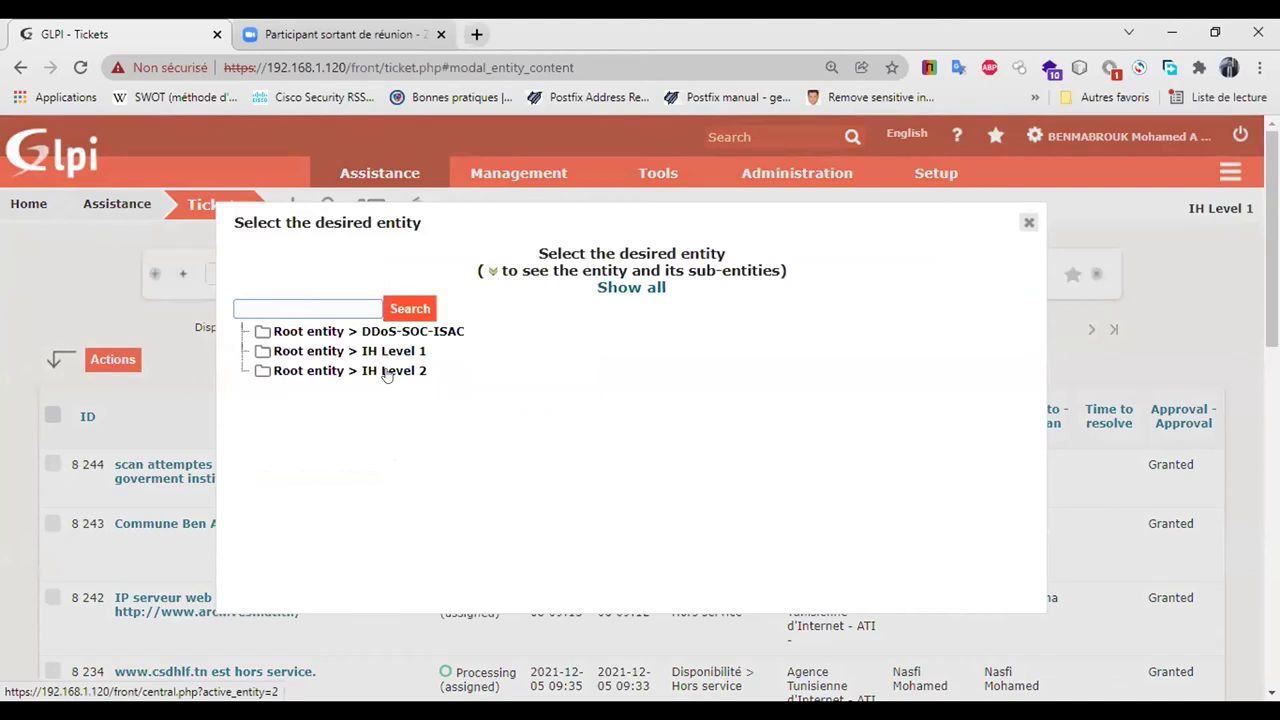
{"action": "left_click", "coordinate": [387, 371]}
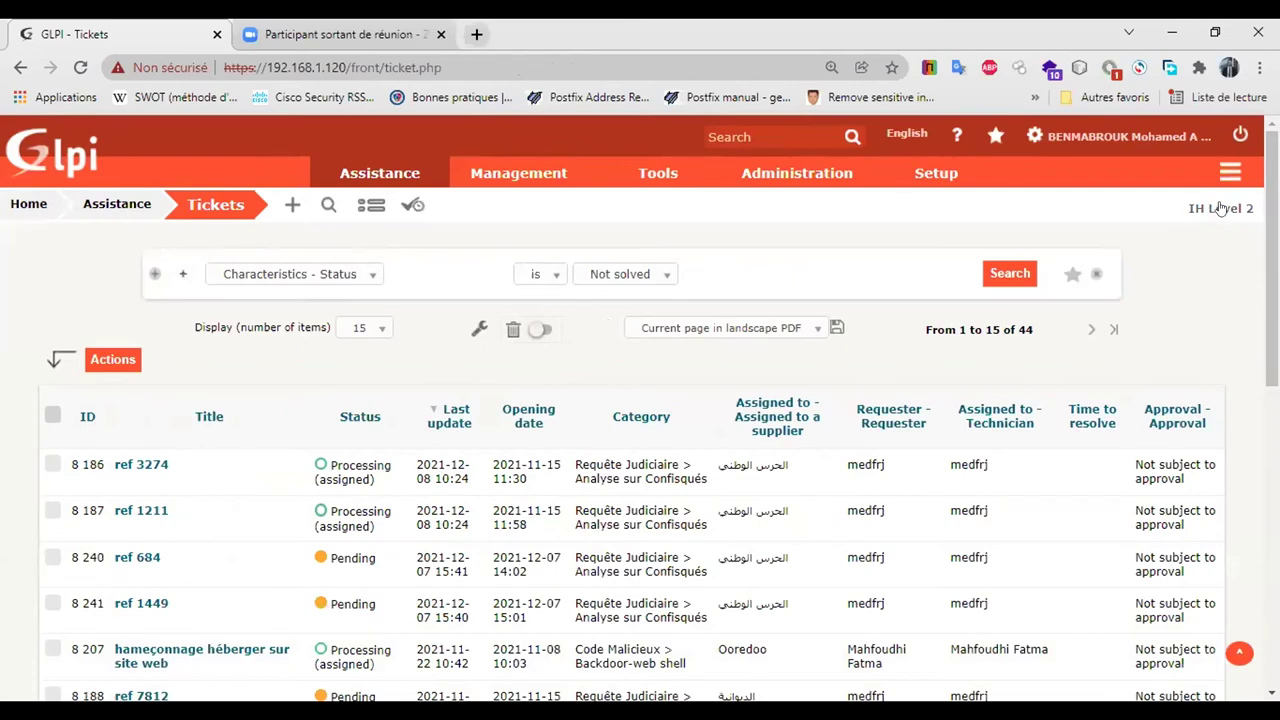
{"action": "left_click", "coordinate": [1233, 295]}
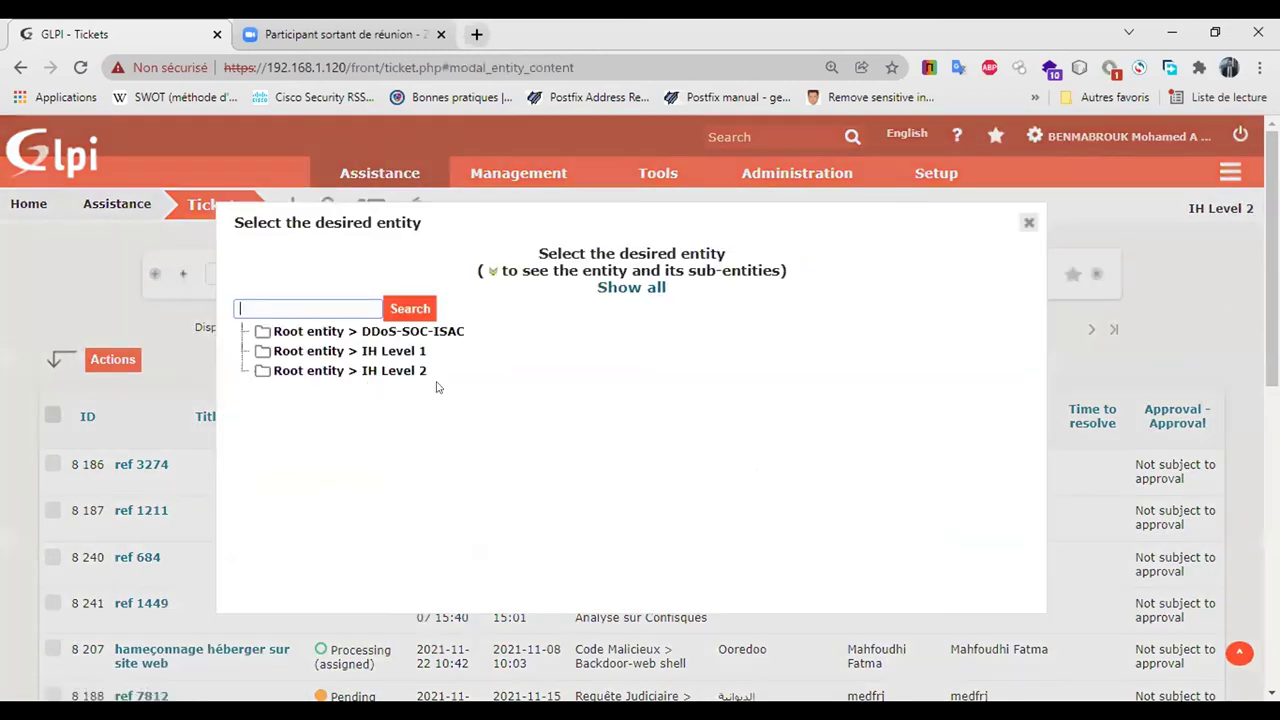
{"action": "left_click", "coordinate": [1027, 223]}
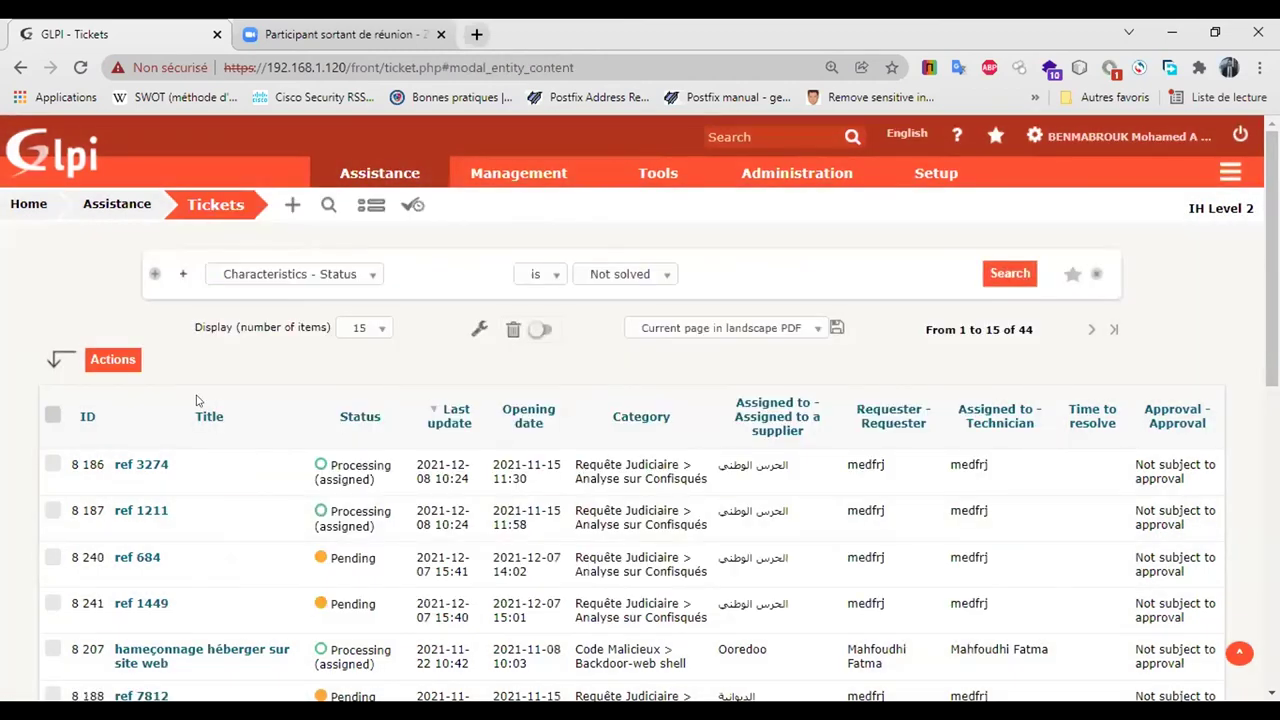
{"action": "left_click", "coordinate": [26, 200]}
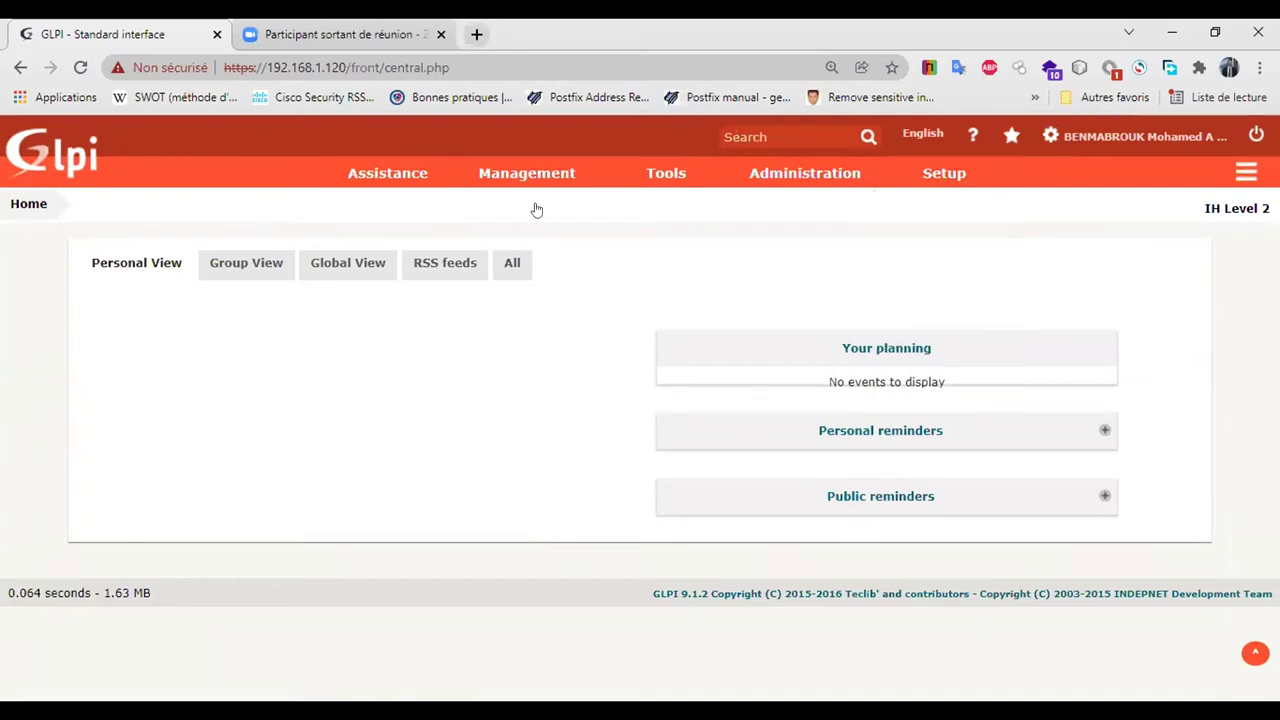
{"action": "mouse_move", "coordinate": [527, 175]}
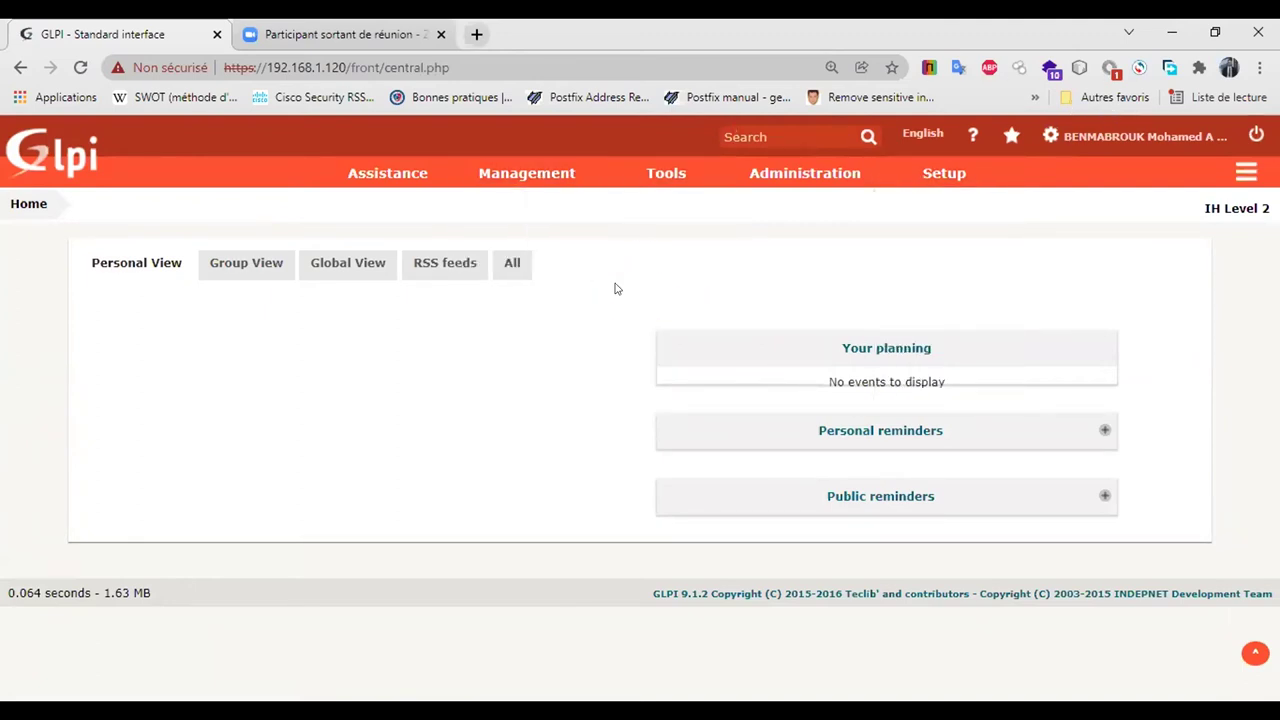
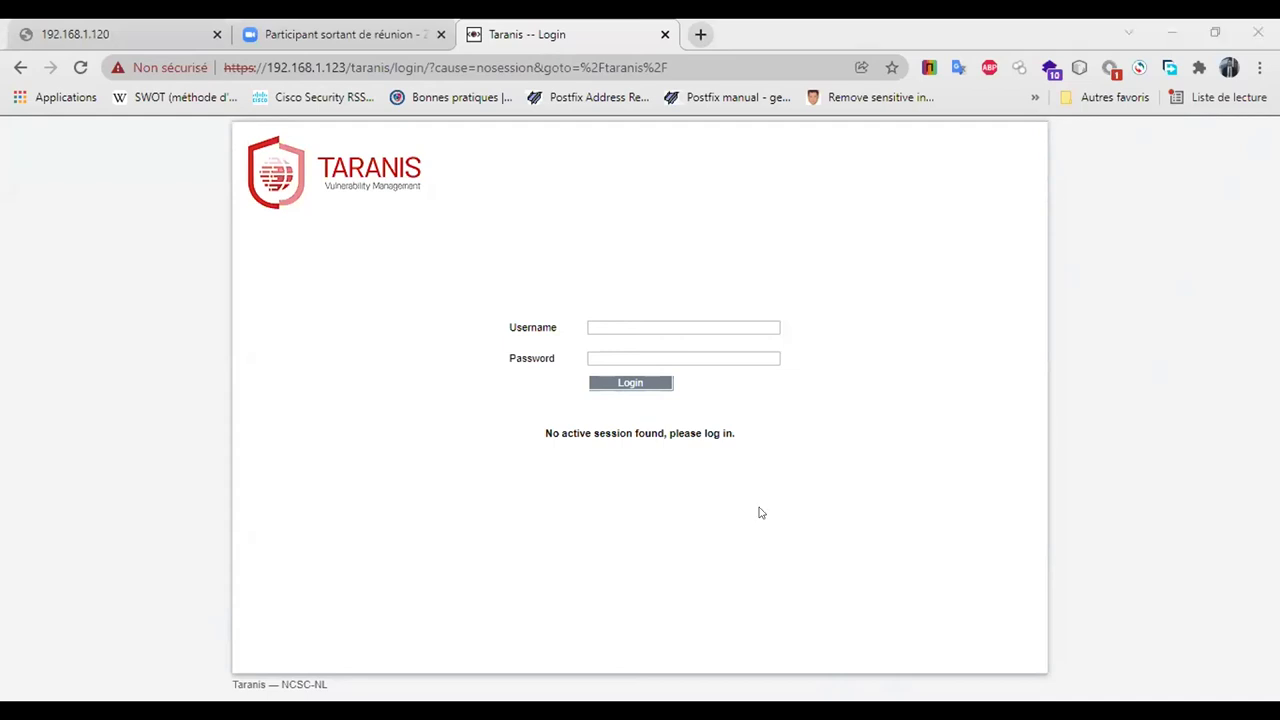
Focus the Taranis Username field, toggling its saved username suggestions
{"action": "left_click", "coordinate": [596, 326]}
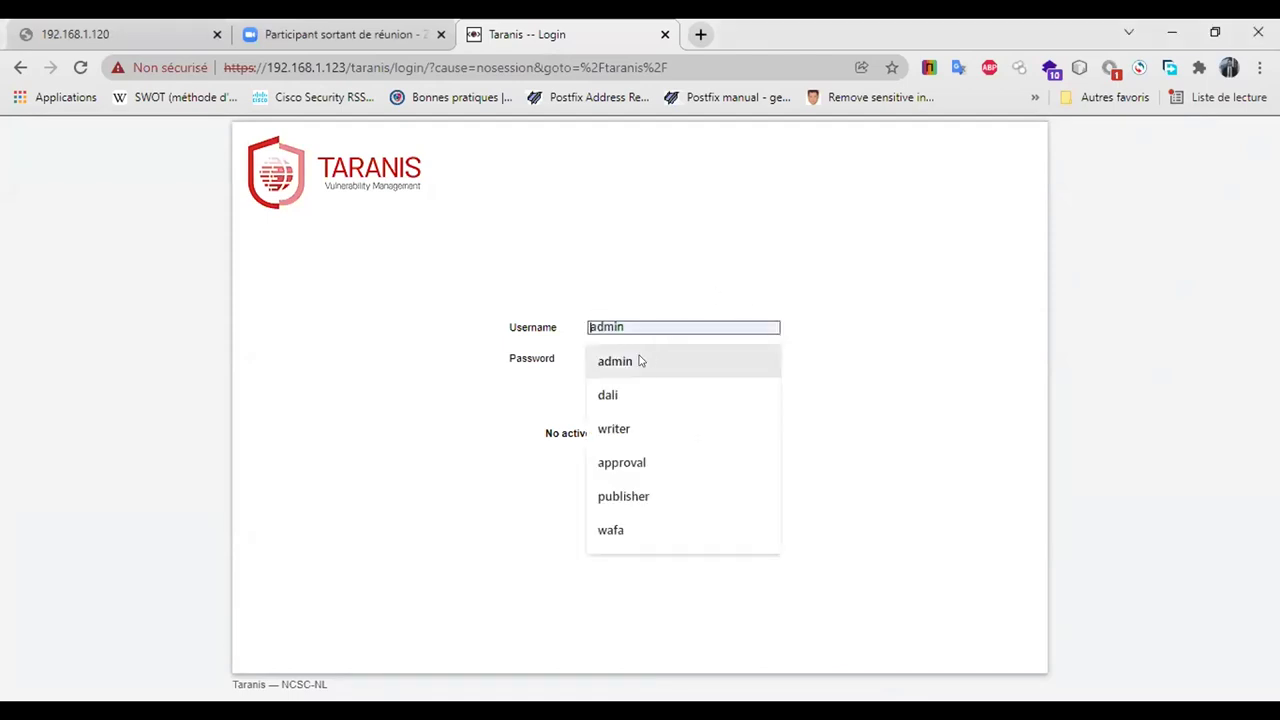
{"action": "left_click", "coordinate": [393, 380]}
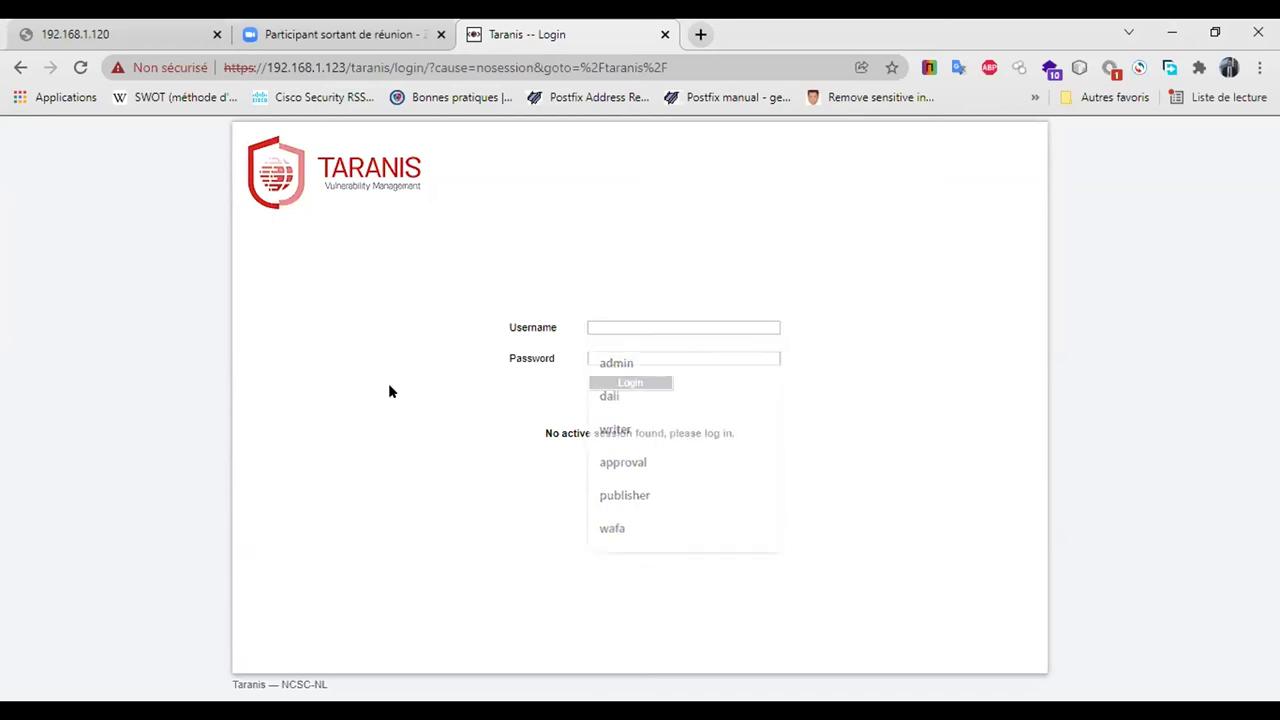
{"action": "left_click", "coordinate": [613, 327]}
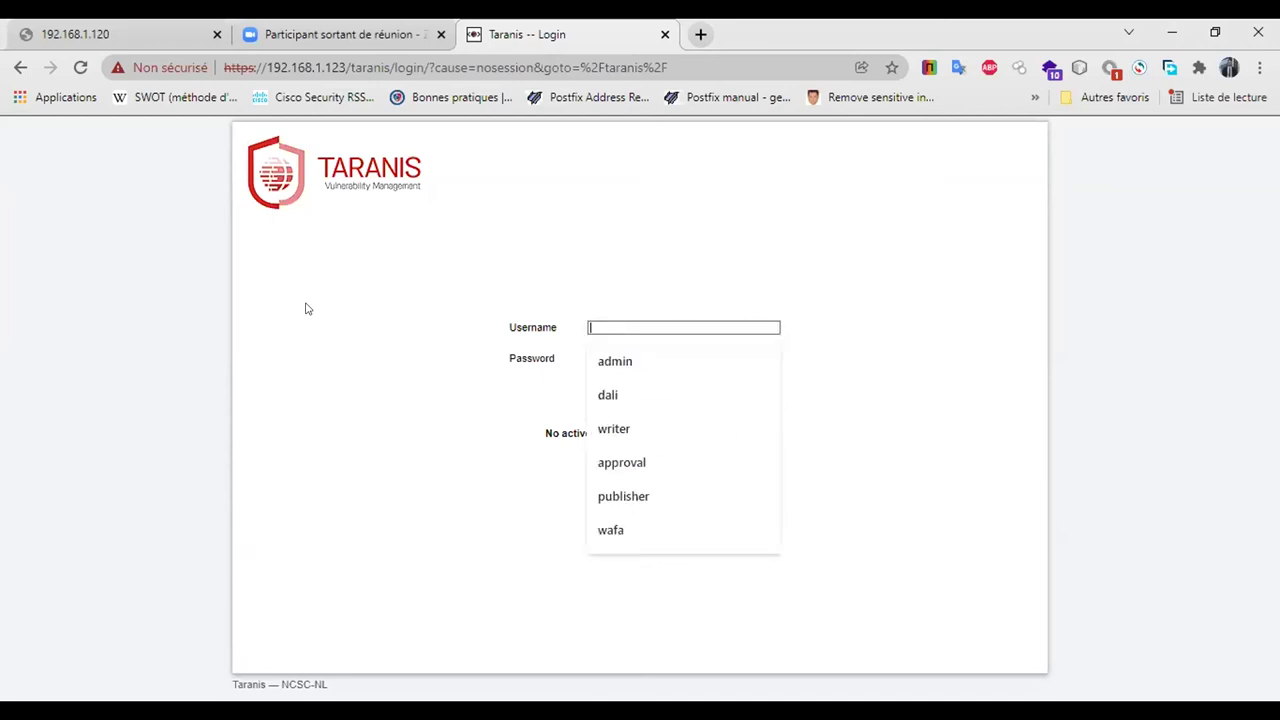
{"action": "left_click", "coordinate": [333, 450]}
{"action": "left_click", "coordinate": [609, 330]}
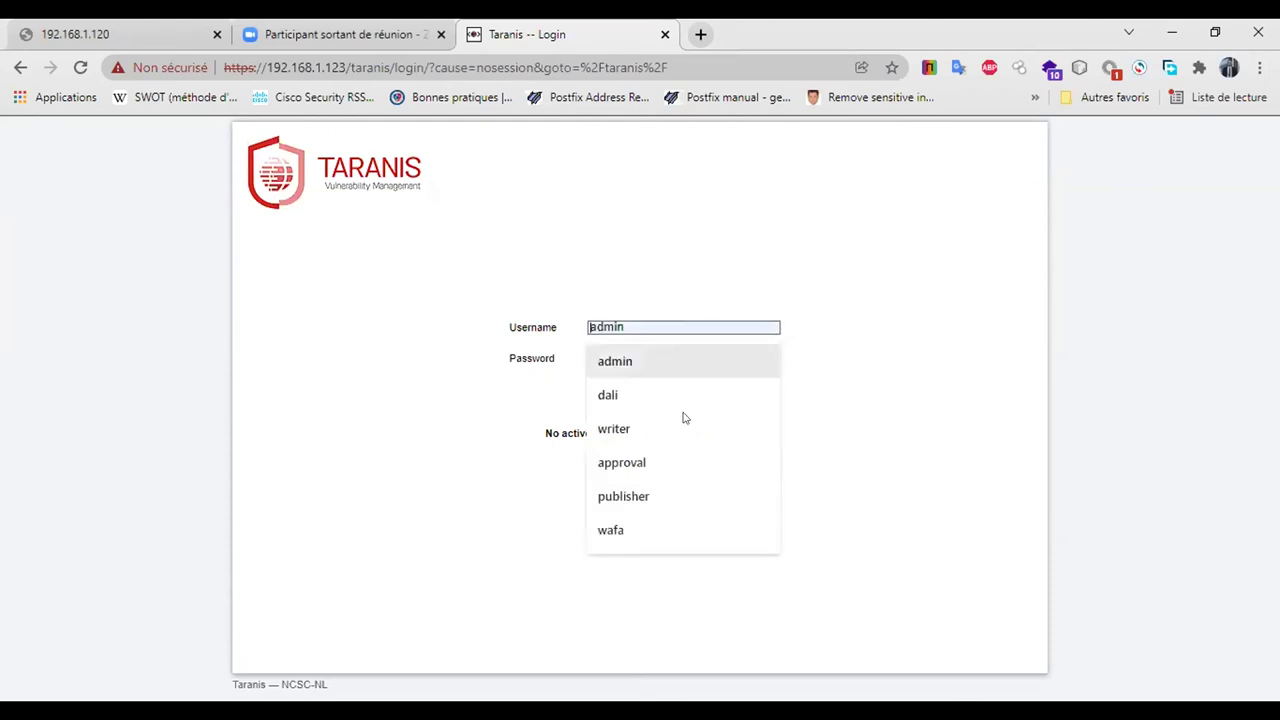
{"action": "left_click", "coordinate": [966, 512]}
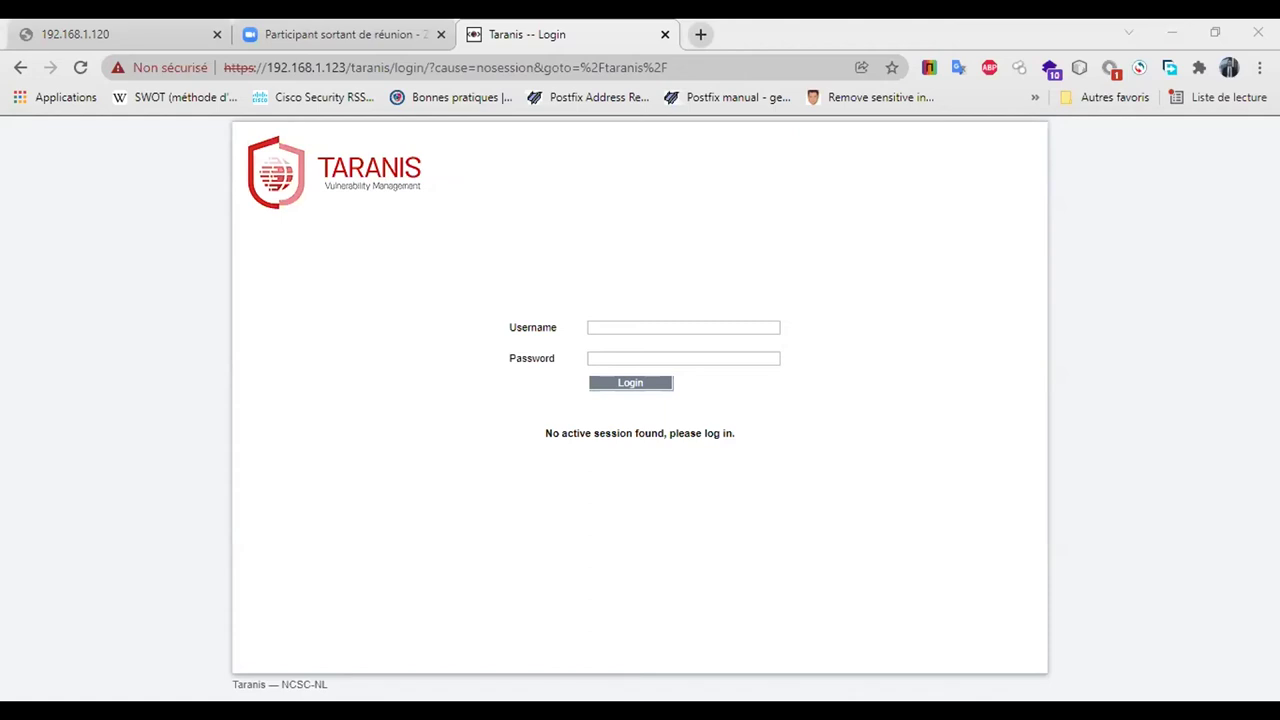
{"action": "left_click", "coordinate": [629, 326]}
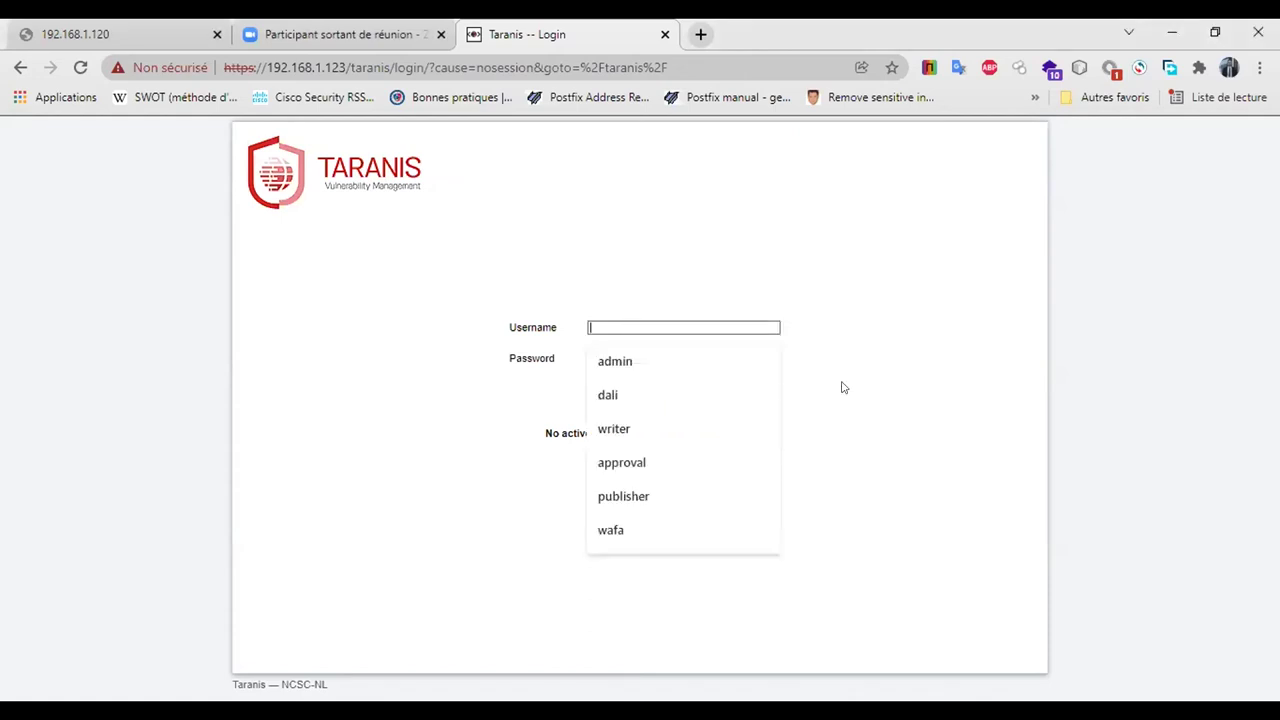
{"action": "left_click", "coordinate": [660, 325]}
{"action": "left_click", "coordinate": [660, 325]}
{"action": "left_click", "coordinate": [660, 325]}
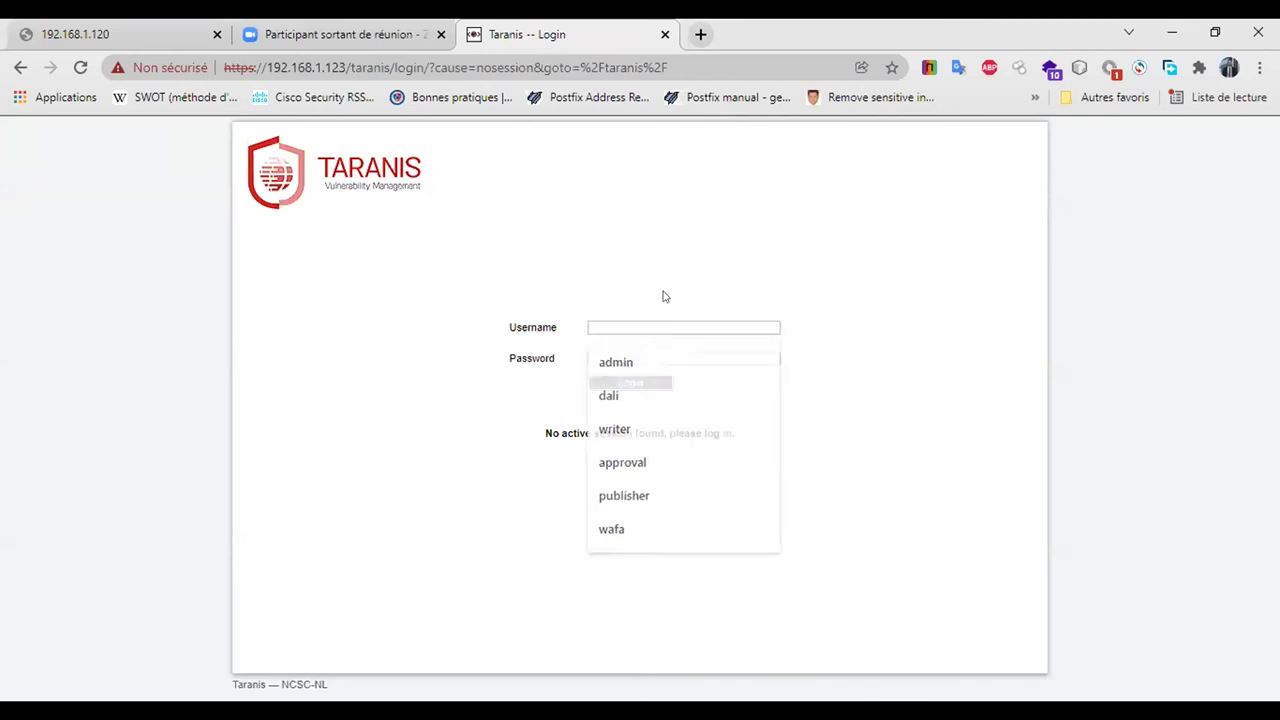
{"action": "left_click", "coordinate": [658, 323]}
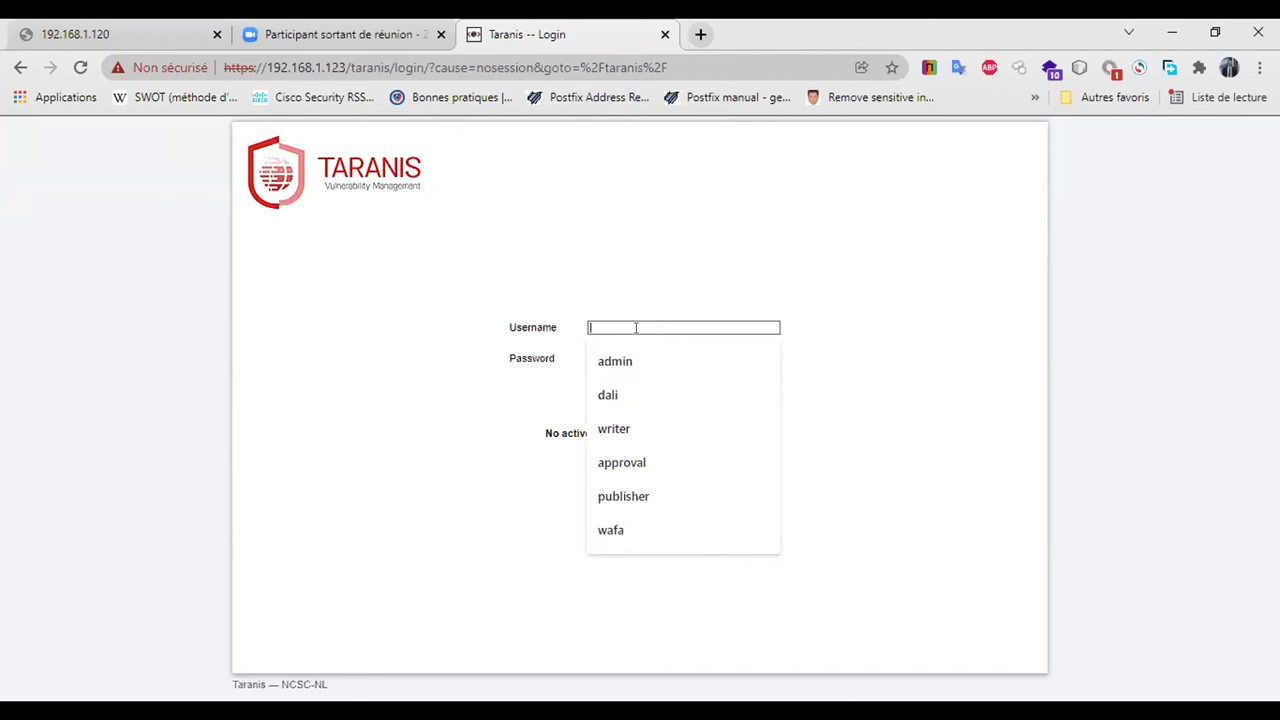
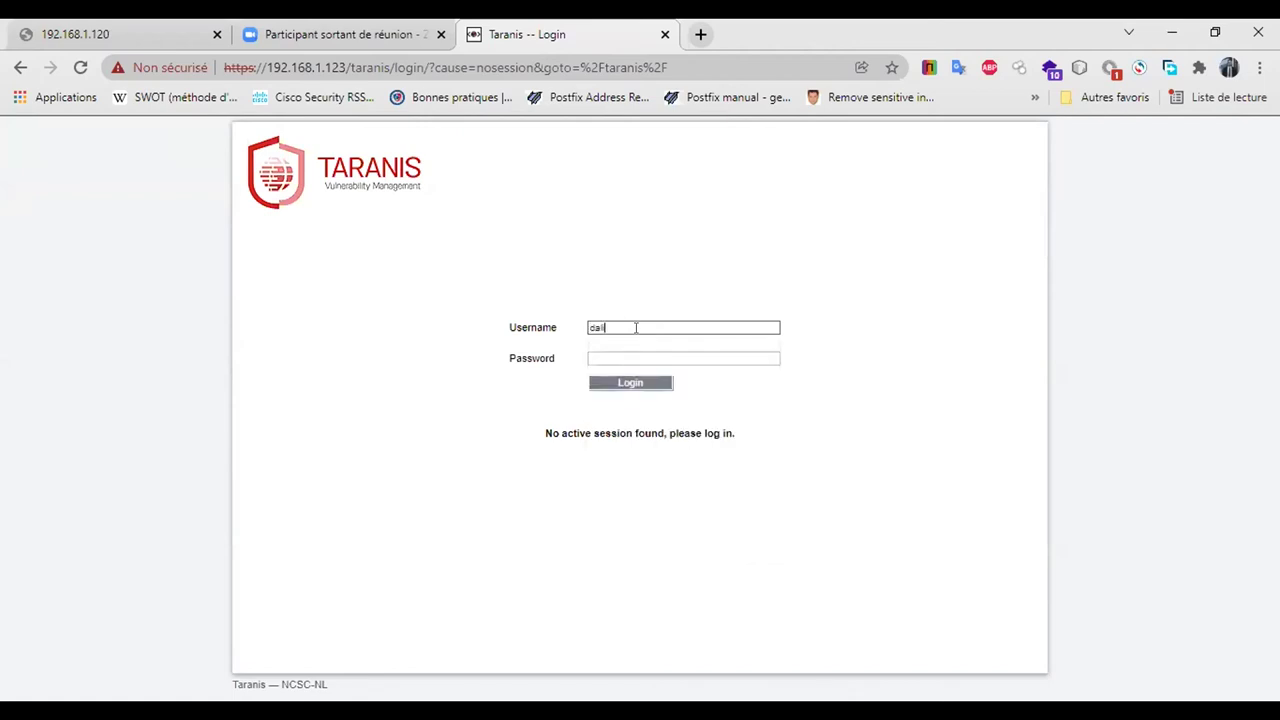
Enter the username and the account password in the login form
{"action": "key", "text": "Tab"}
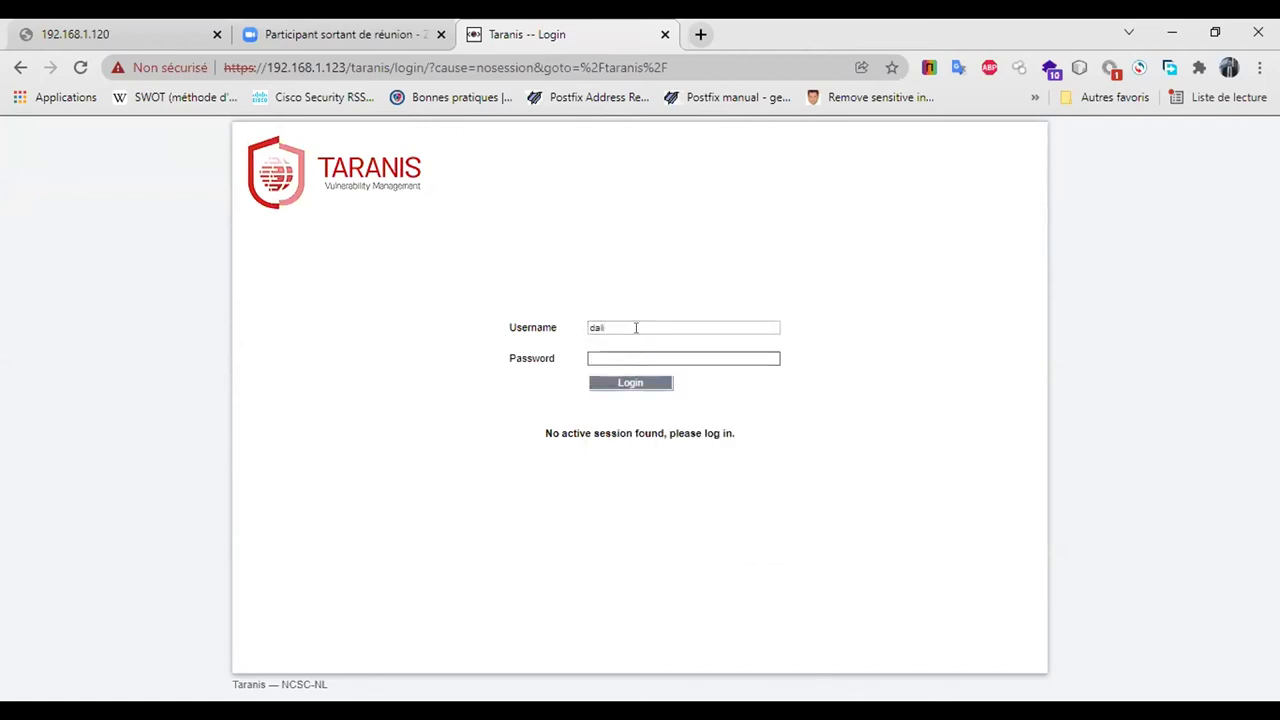
Sign in to Taranis
{"action": "left_click", "coordinate": [618, 385]}
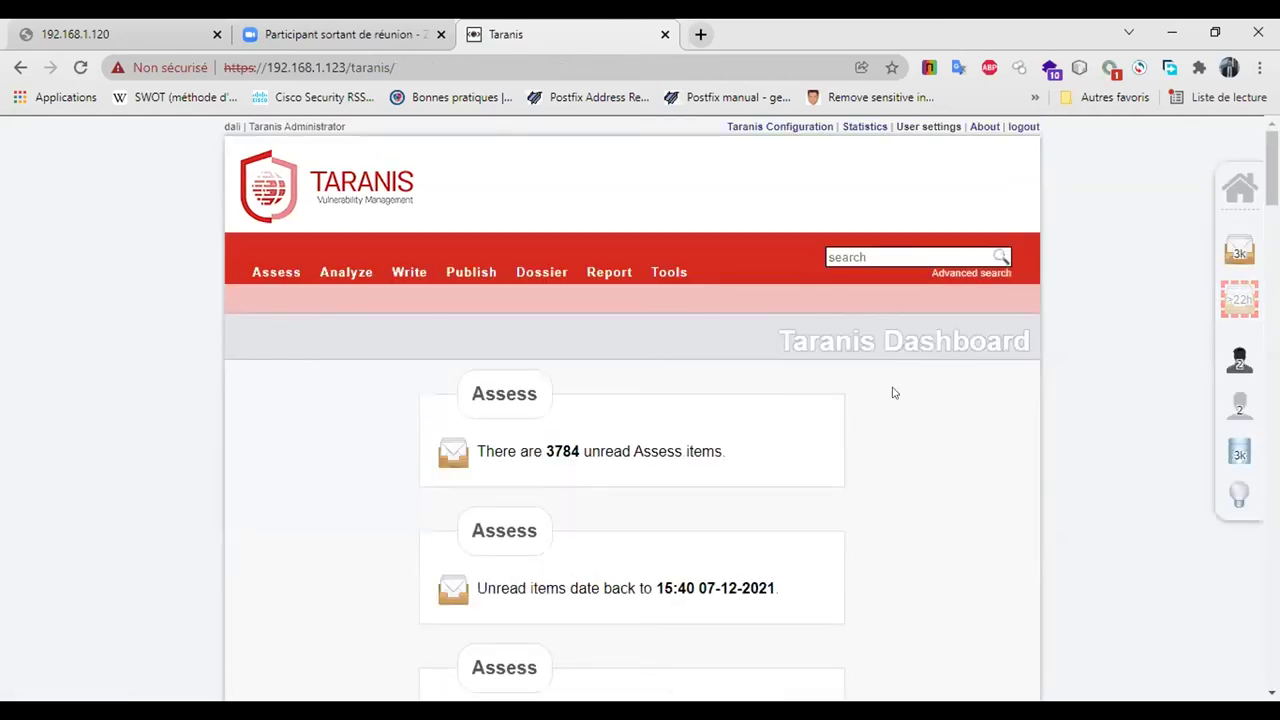
{"action": "scroll", "coordinate": [940, 480], "scroll_direction": "down", "scroll_amount": 1}
{"action": "scroll", "coordinate": [955, 570], "scroll_direction": "up", "scroll_amount": 1}
Open the Assess list and scroll to the 'Stable Channel Update for Desktop' Chrome item
{"action": "mouse_move", "coordinate": [275, 282]}
{"action": "left_click", "coordinate": [267, 283]}
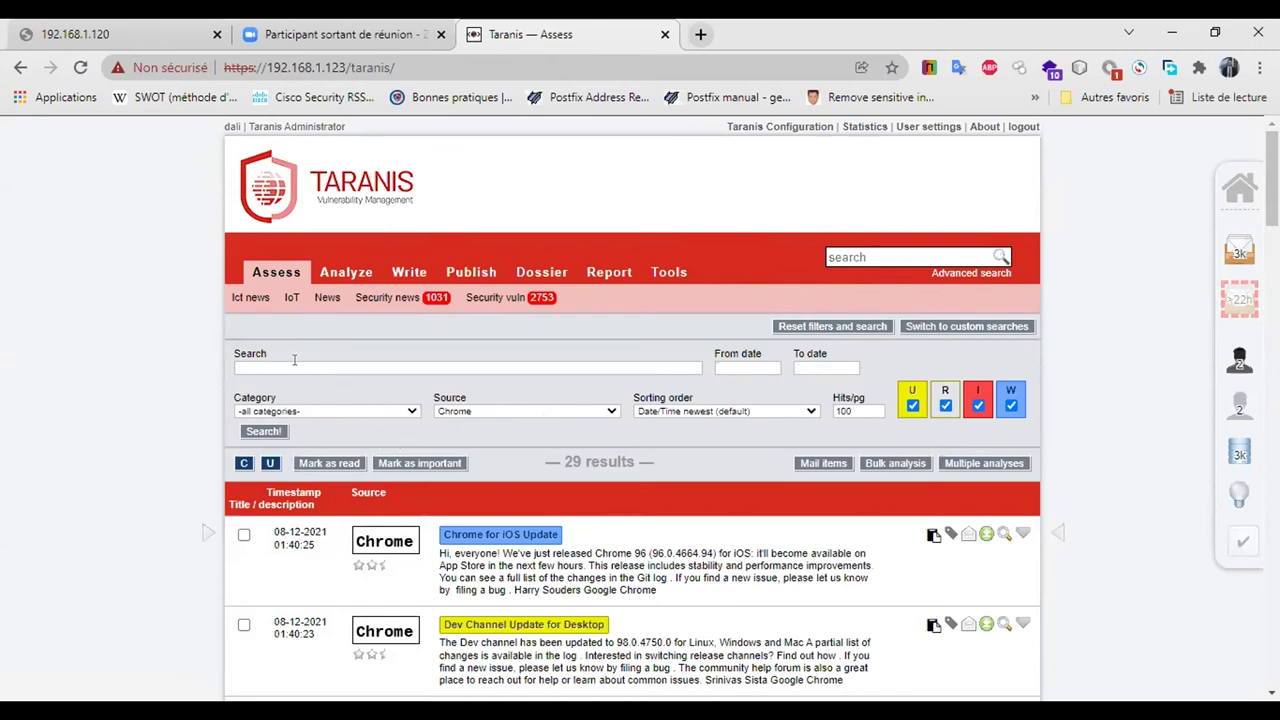
{"action": "scroll", "coordinate": [360, 380], "scroll_direction": "down", "scroll_amount": 1}
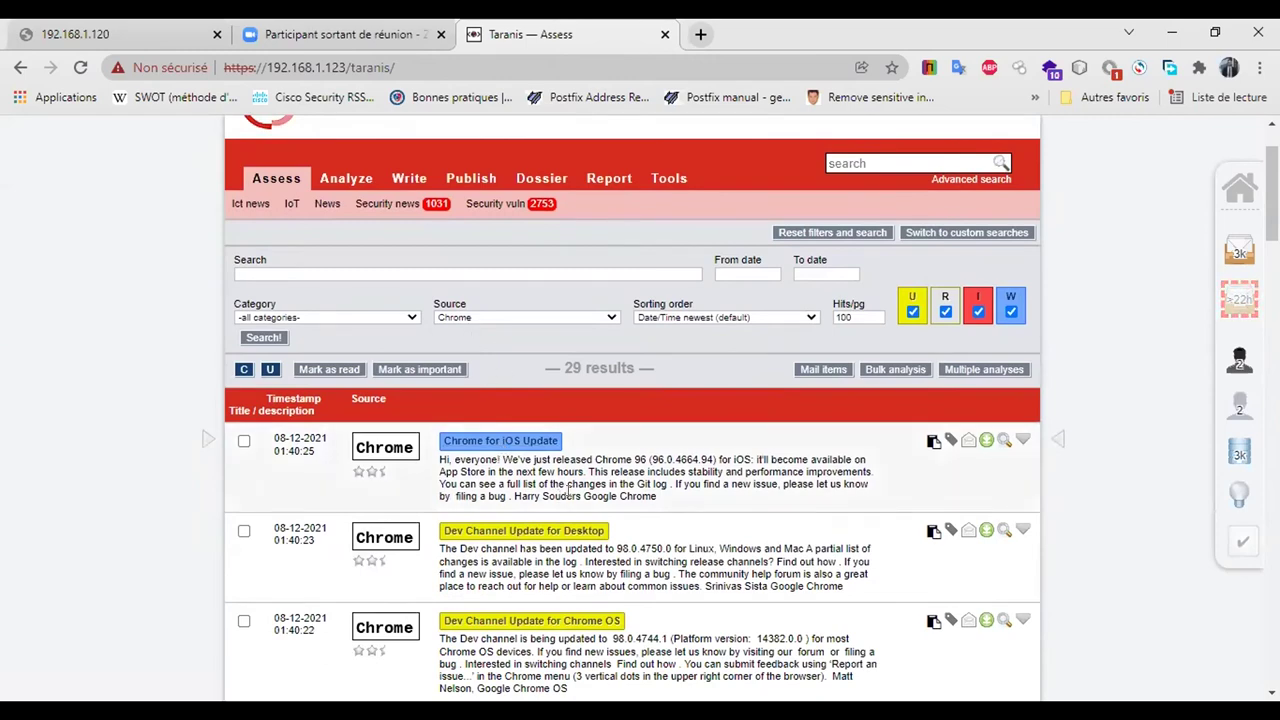
{"action": "scroll", "coordinate": [650, 513], "scroll_direction": "down", "scroll_amount": 1}
{"action": "scroll", "coordinate": [650, 513], "scroll_direction": "up", "scroll_amount": 1}
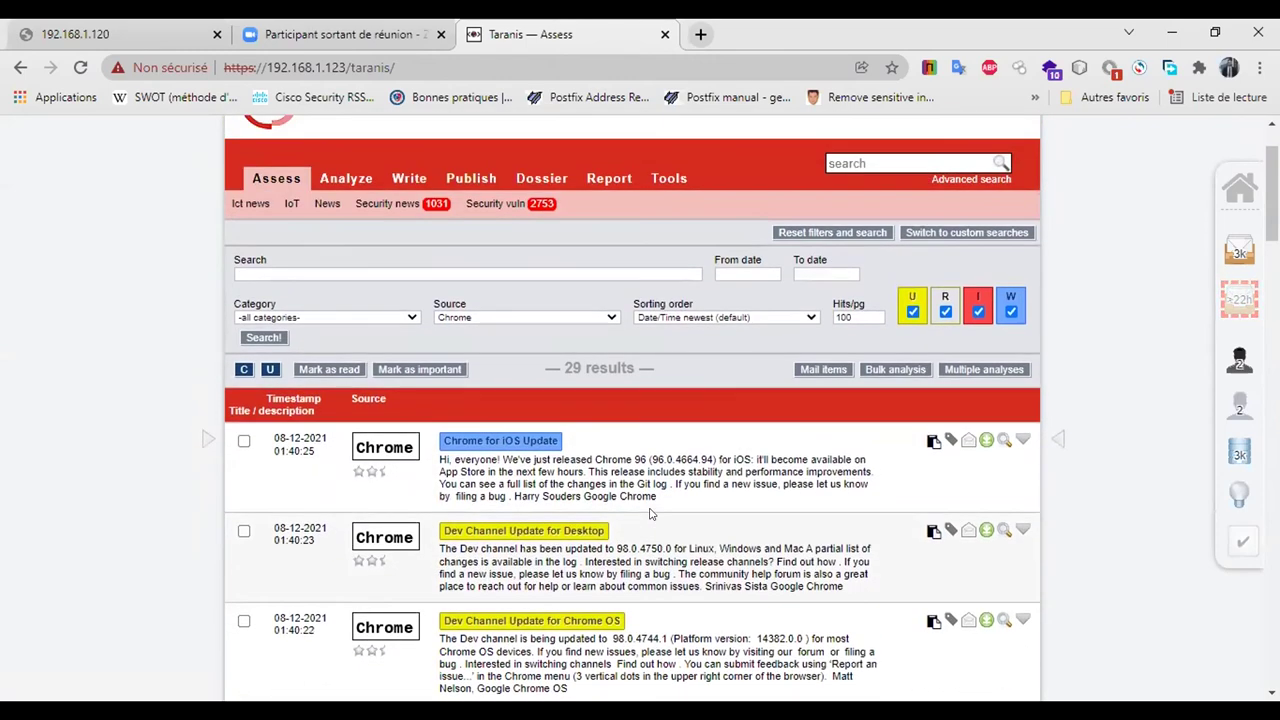
{"action": "scroll", "coordinate": [651, 521], "scroll_direction": "down", "scroll_amount": 1}
{"action": "scroll", "coordinate": [651, 521], "scroll_direction": "down", "scroll_amount": 4}
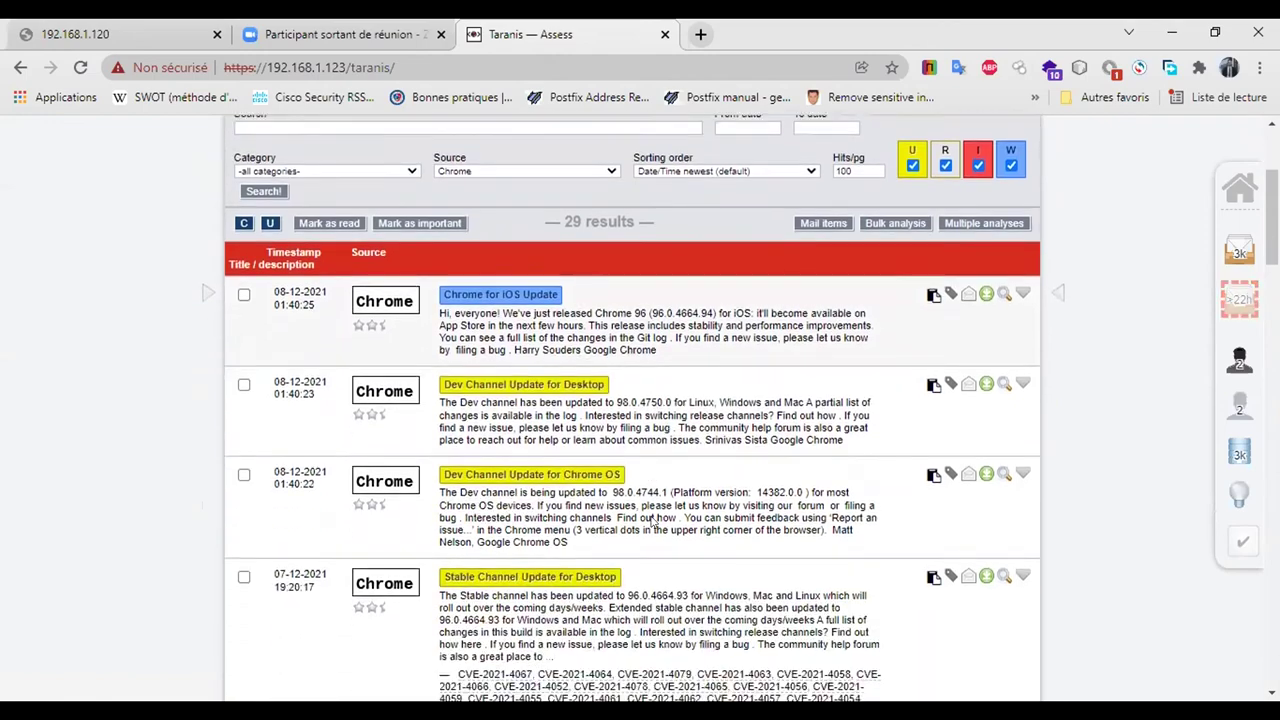
{"action": "scroll", "coordinate": [651, 515], "scroll_direction": "up", "scroll_amount": 5}
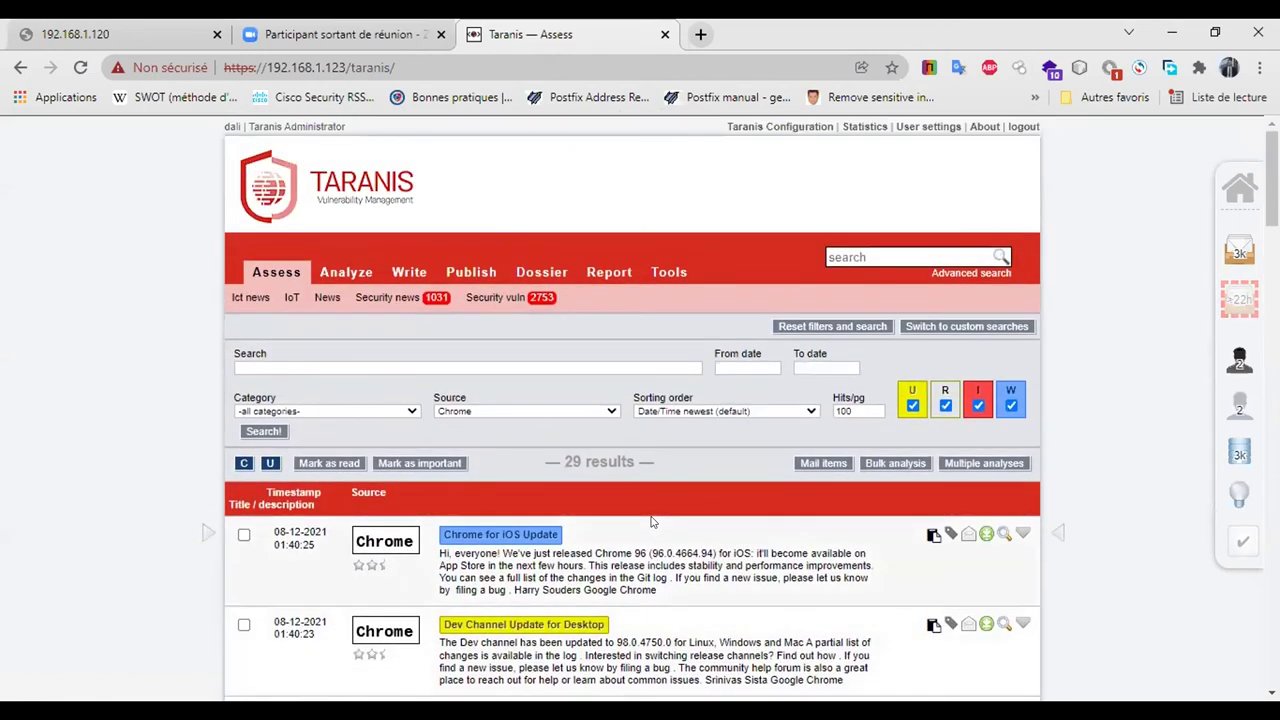
{"action": "left_click", "coordinate": [558, 535]}
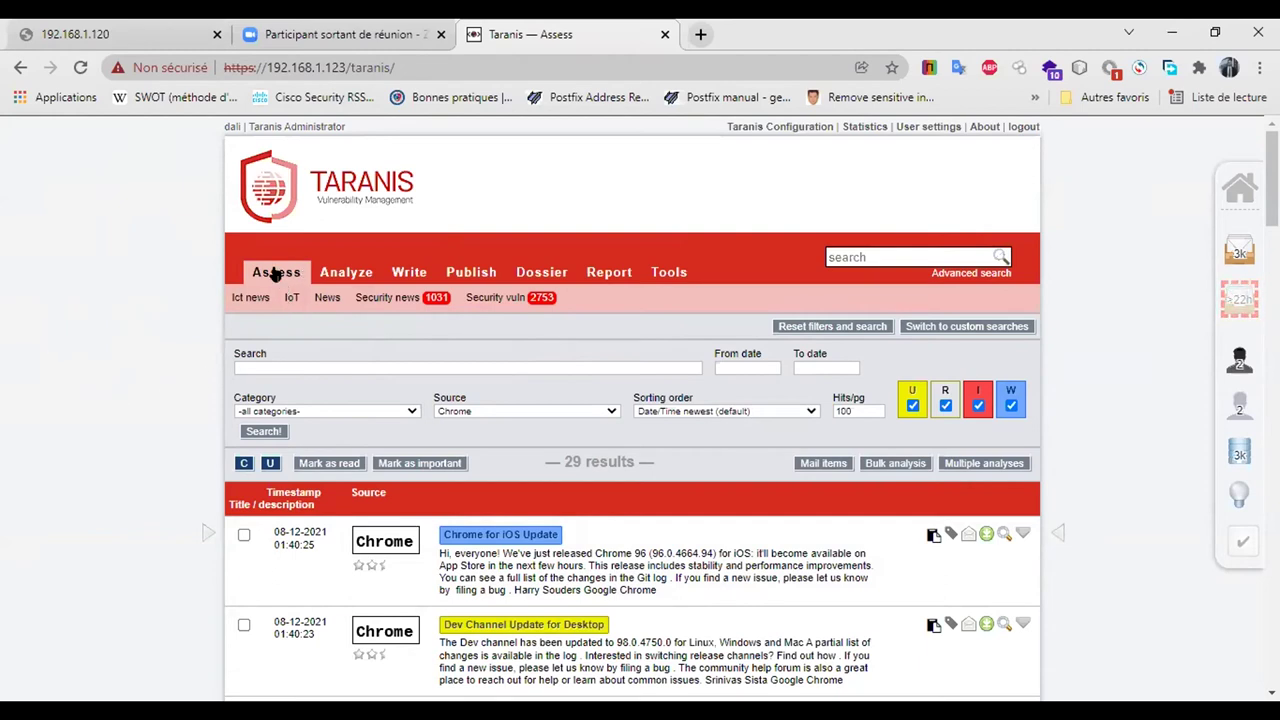
{"action": "scroll", "coordinate": [335, 403], "scroll_direction": "down", "scroll_amount": 1}
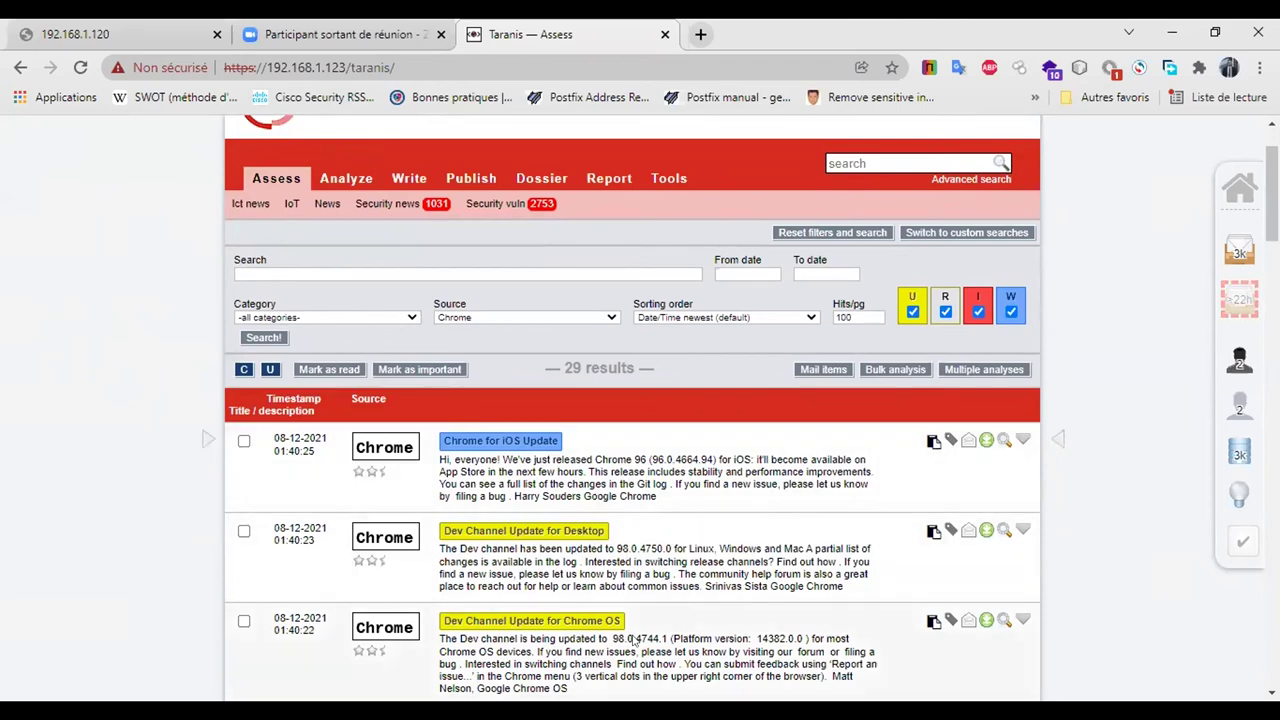
{"action": "scroll", "coordinate": [632, 650], "scroll_direction": "up", "scroll_amount": 1}
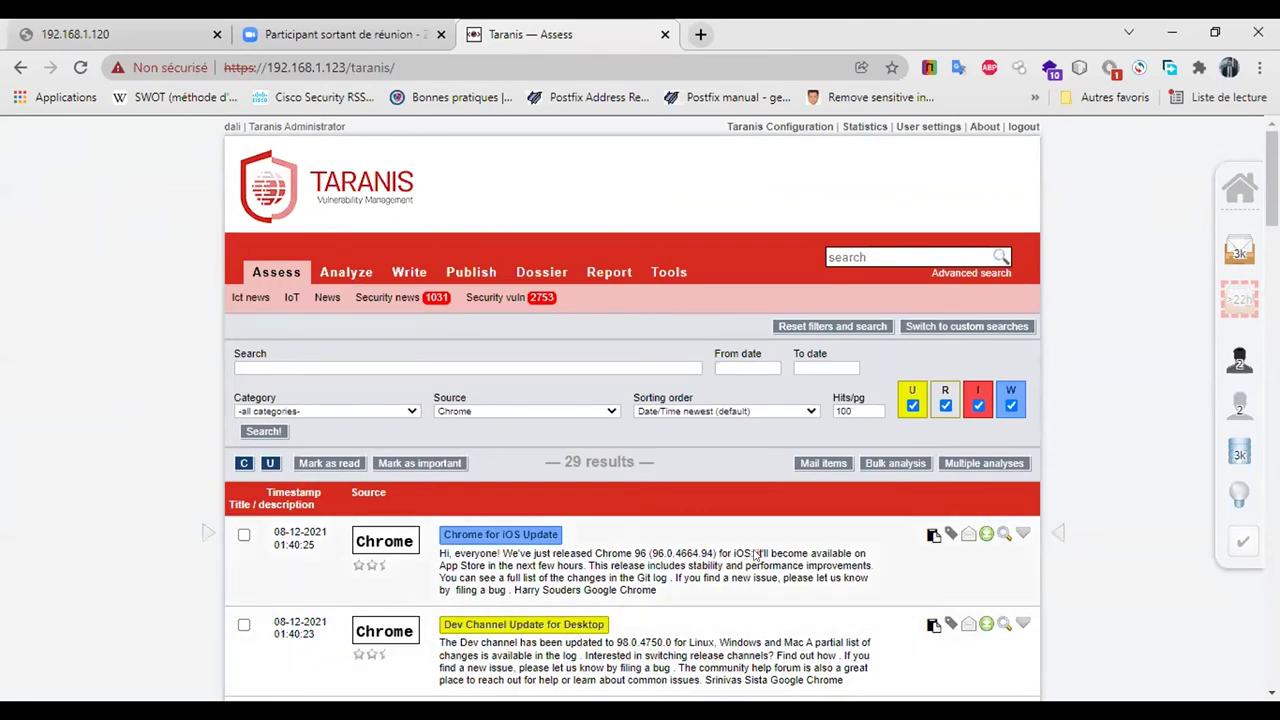
{"action": "scroll", "coordinate": [752, 555], "scroll_direction": "down", "scroll_amount": 2}
{"action": "scroll", "coordinate": [729, 524], "scroll_direction": "down", "scroll_amount": 2}
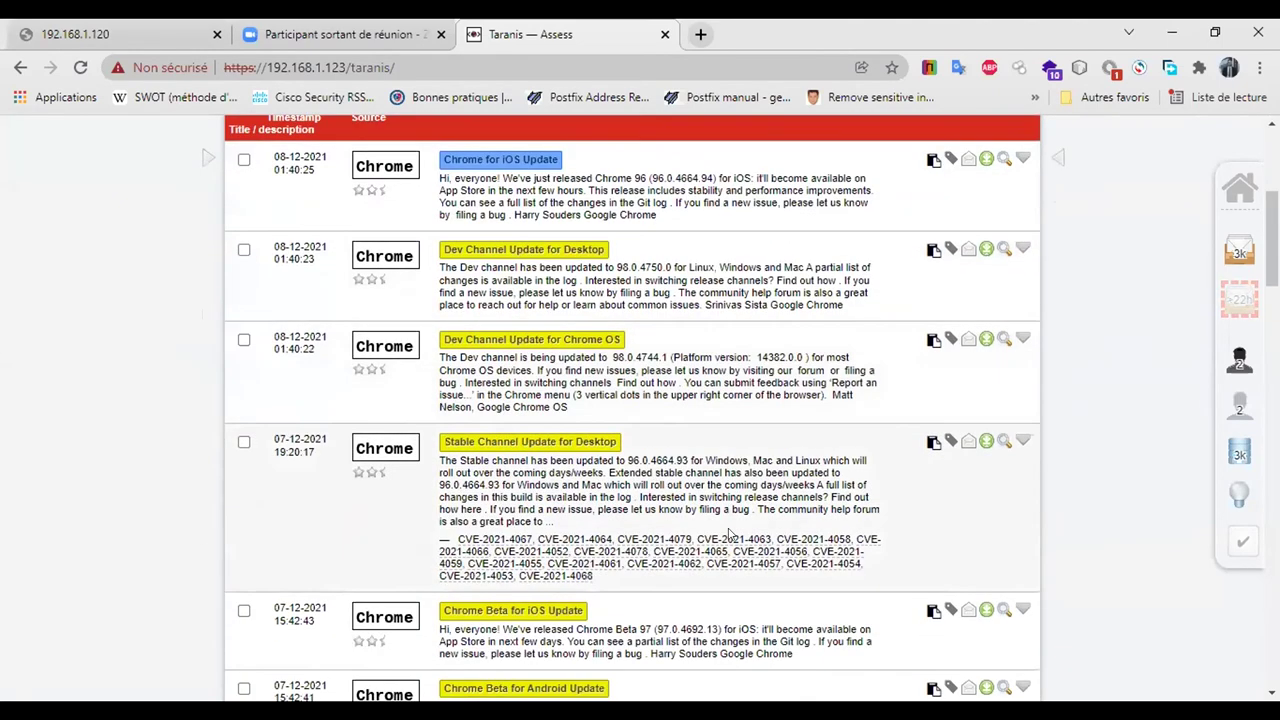
{"action": "scroll", "coordinate": [729, 535], "scroll_direction": "up", "scroll_amount": 1}
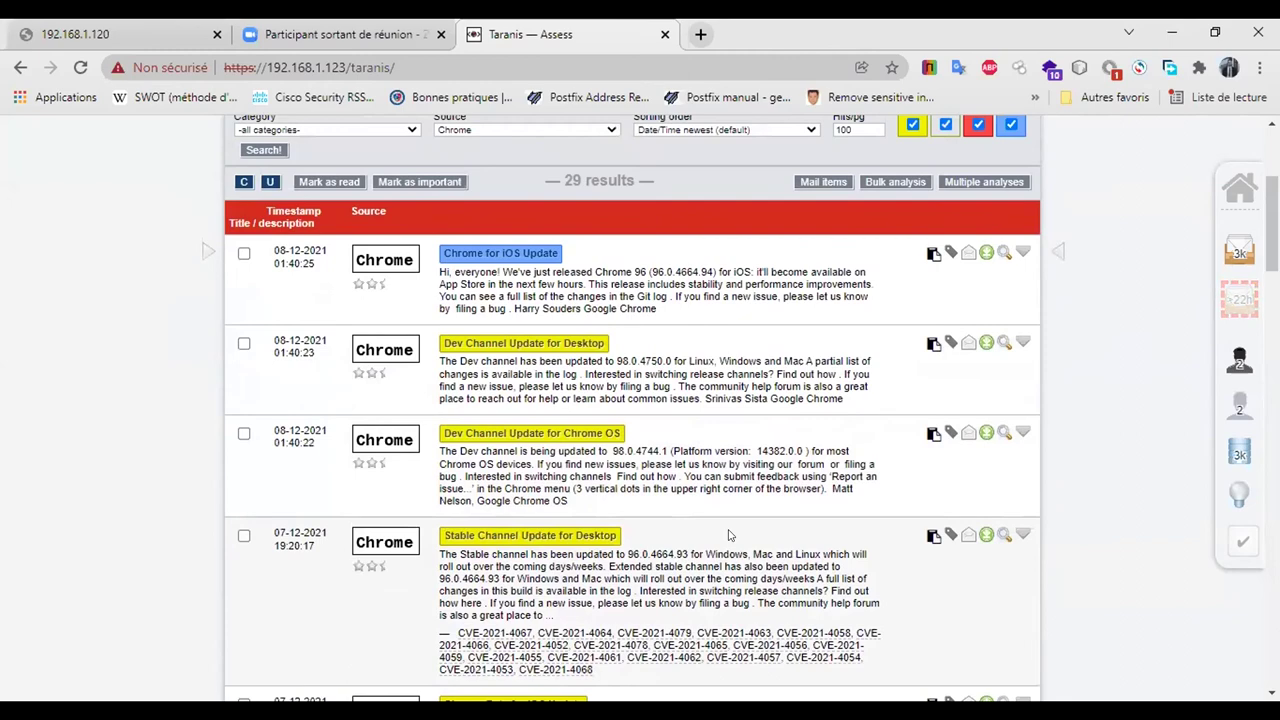
{"action": "scroll", "coordinate": [729, 535], "scroll_direction": "down", "scroll_amount": 2}
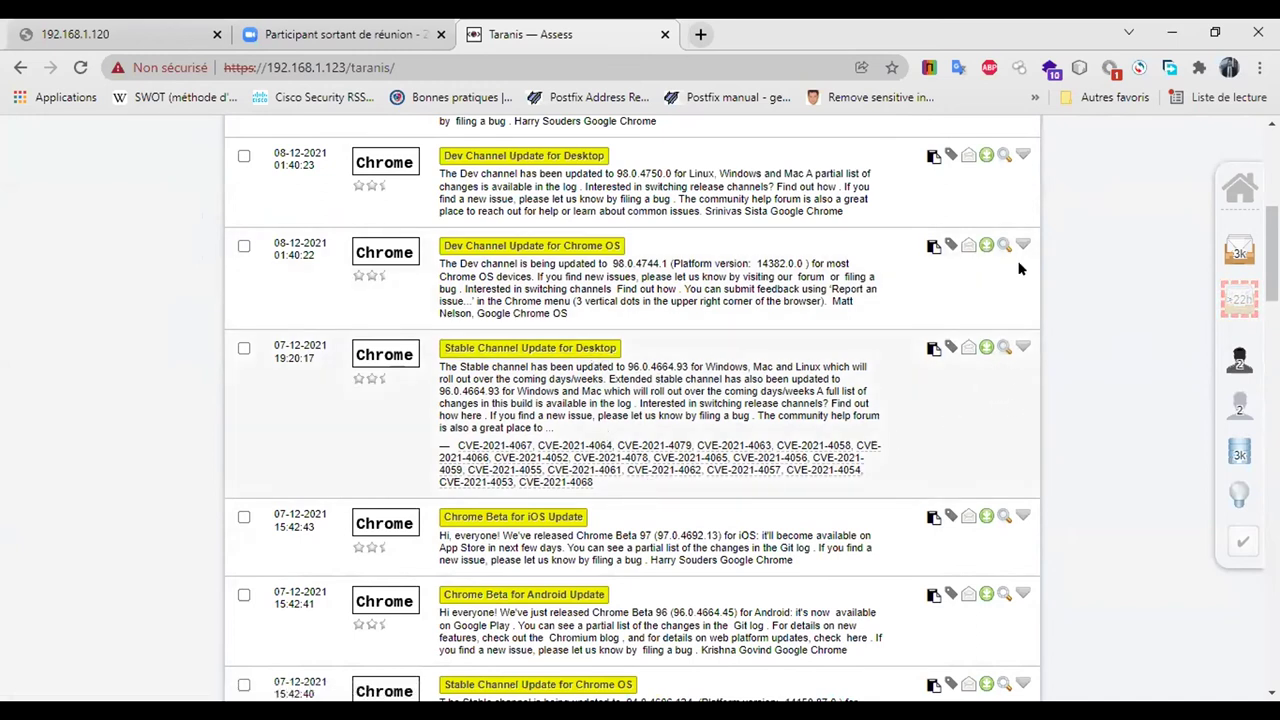
{"action": "left_click", "coordinate": [1003, 350]}
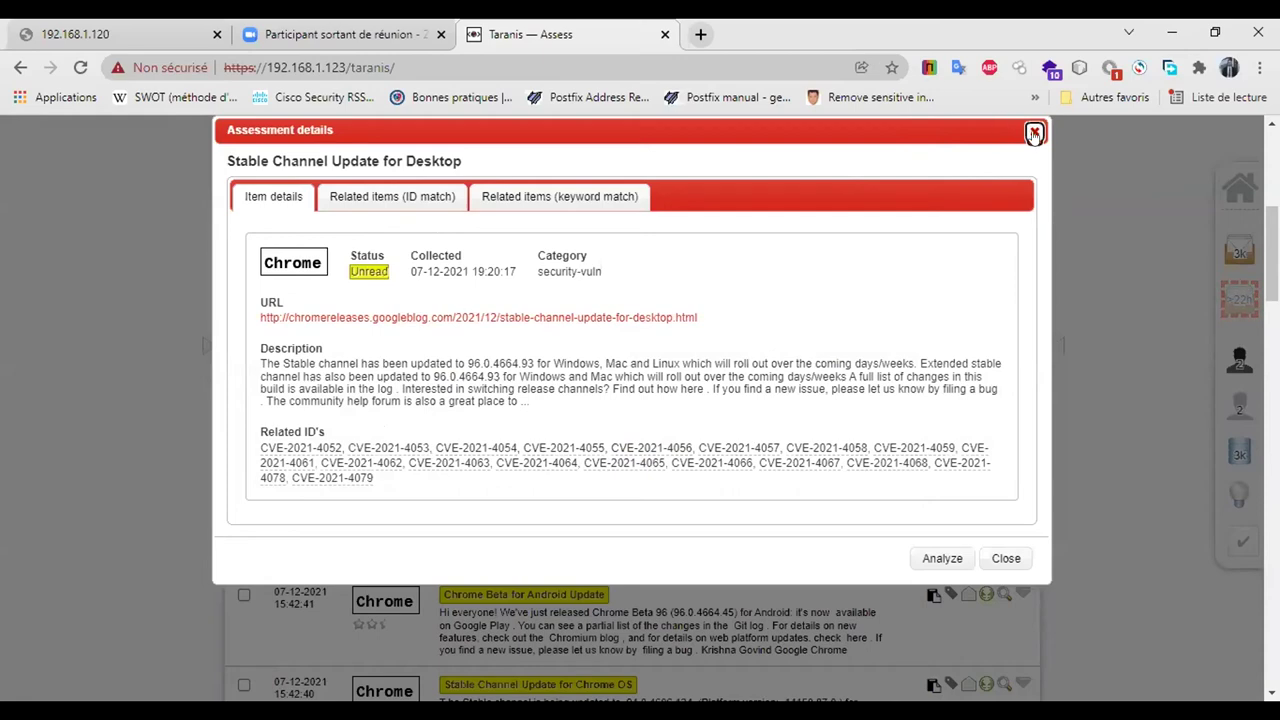
{"action": "left_click", "coordinate": [1035, 132]}
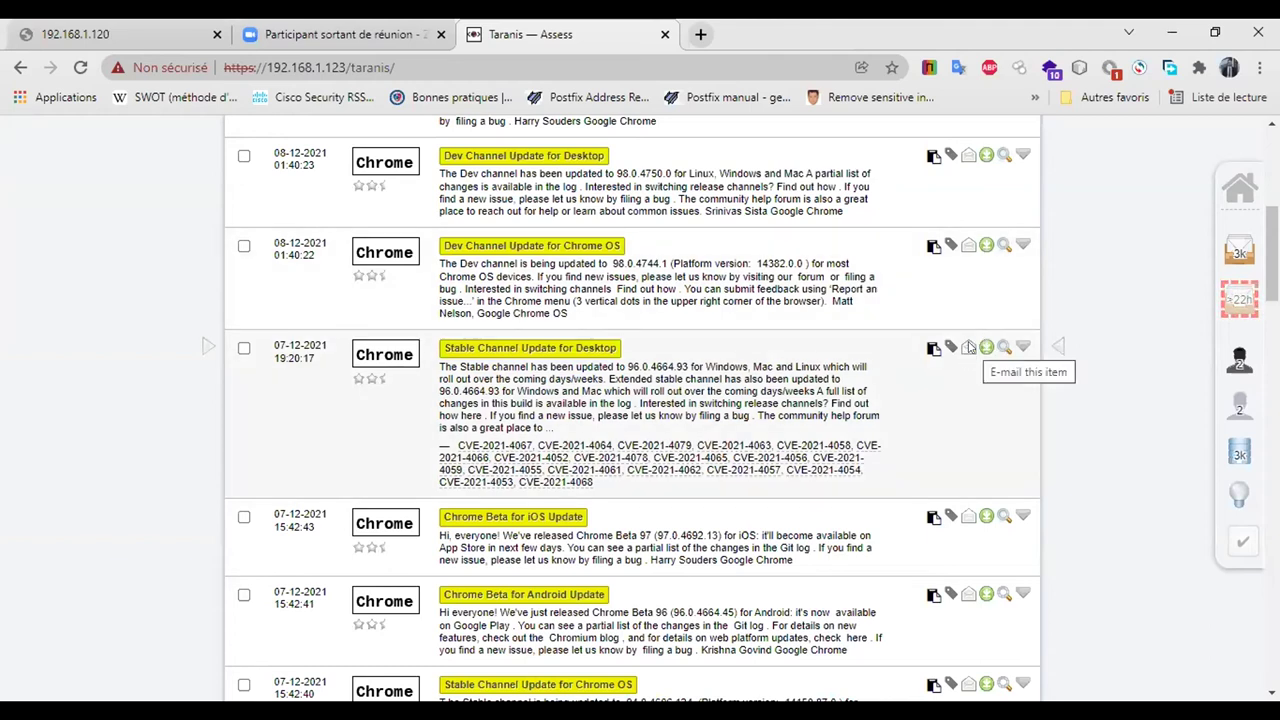
Open the email dialog for 'Stable Channel Update for Desktop' and add a Gmail recipient address
{"action": "left_click", "coordinate": [968, 347]}
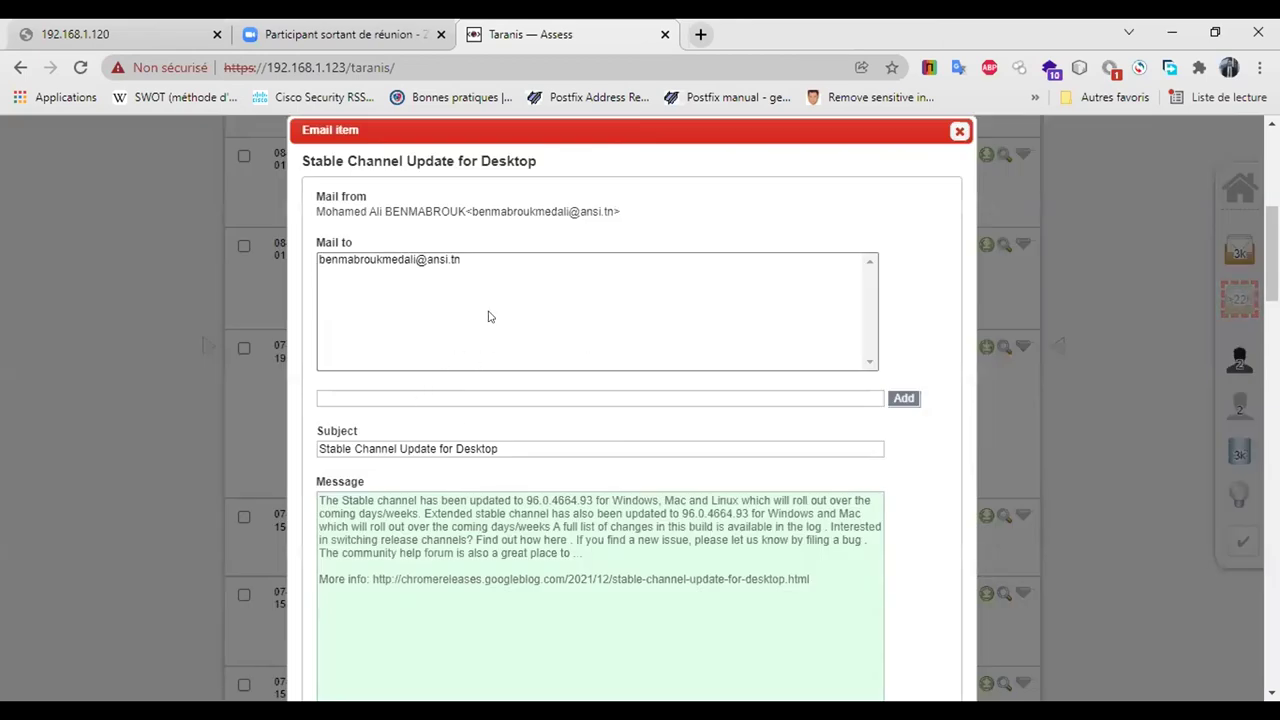
{"action": "left_click", "coordinate": [390, 400]}
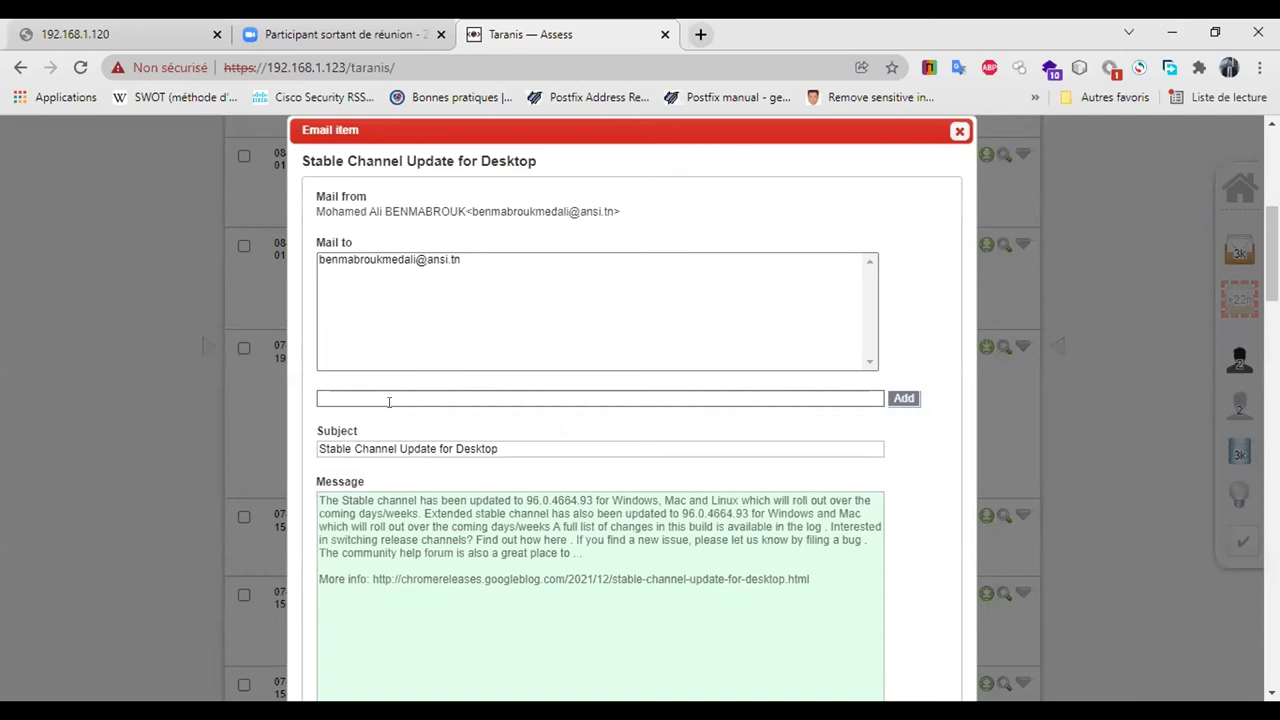
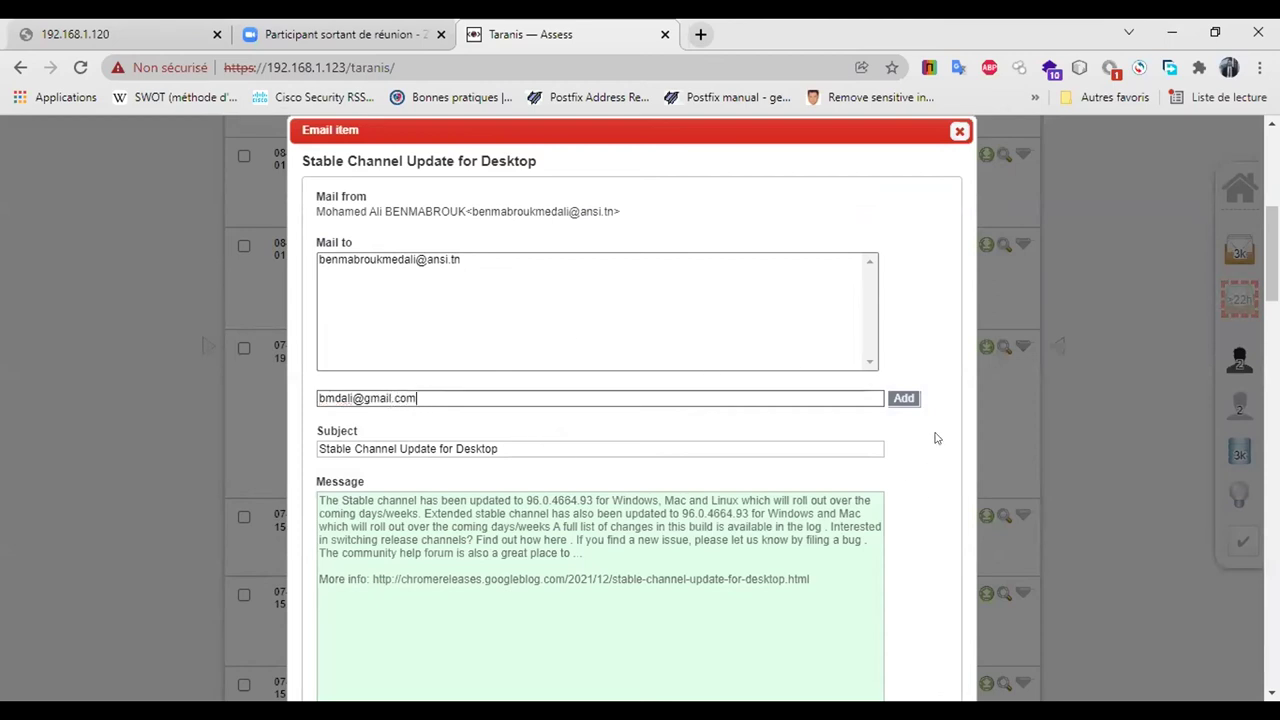
{"action": "left_click", "coordinate": [900, 404]}
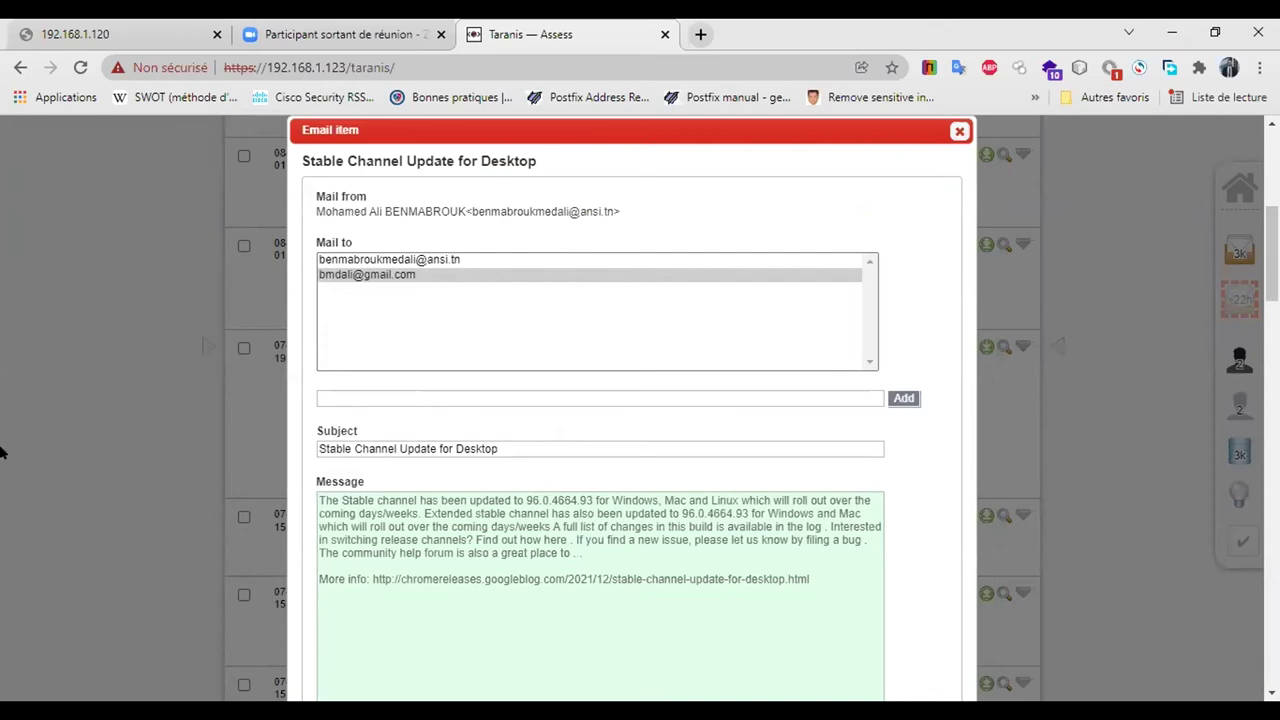
Select the added Gmail address as recipient and send the item
{"action": "left_click", "coordinate": [442, 279]}
{"action": "scroll", "coordinate": [700, 600], "scroll_direction": "down", "scroll_amount": 2}
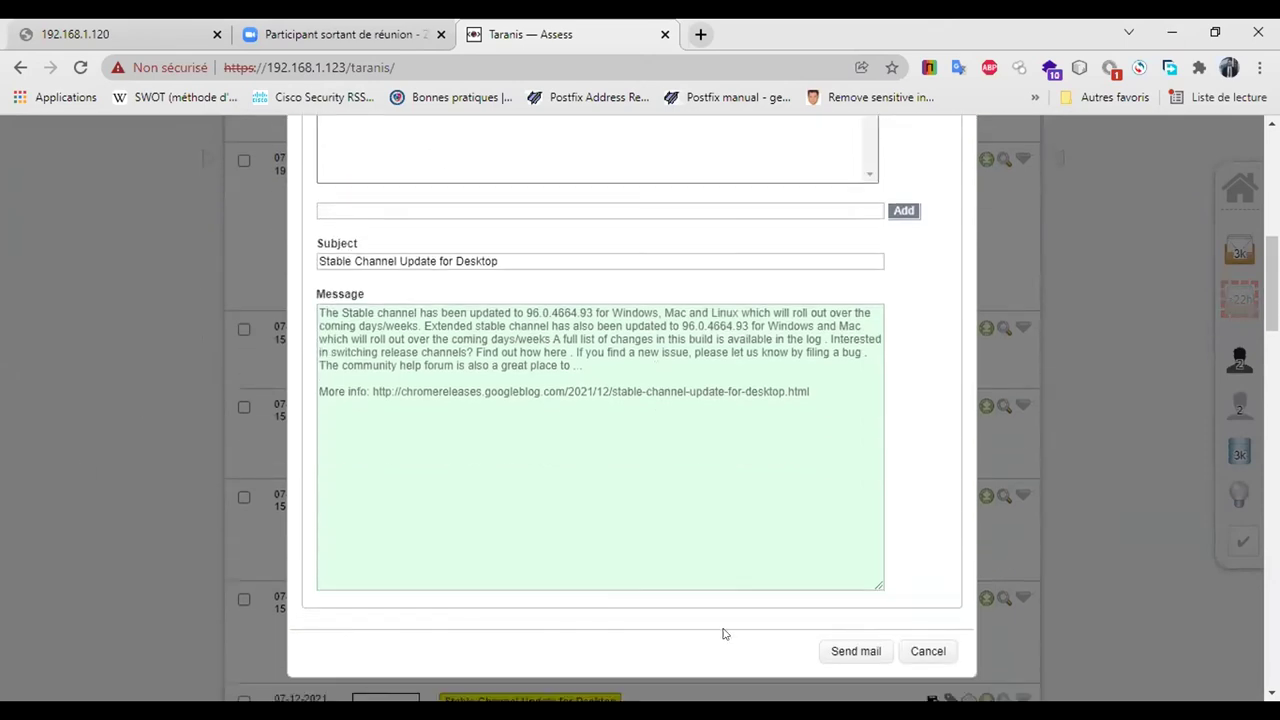
{"action": "scroll", "coordinate": [697, 526], "scroll_direction": "up", "scroll_amount": 1}
{"action": "scroll", "coordinate": [697, 526], "scroll_direction": "down", "scroll_amount": 1}
{"action": "left_click", "coordinate": [866, 652]}
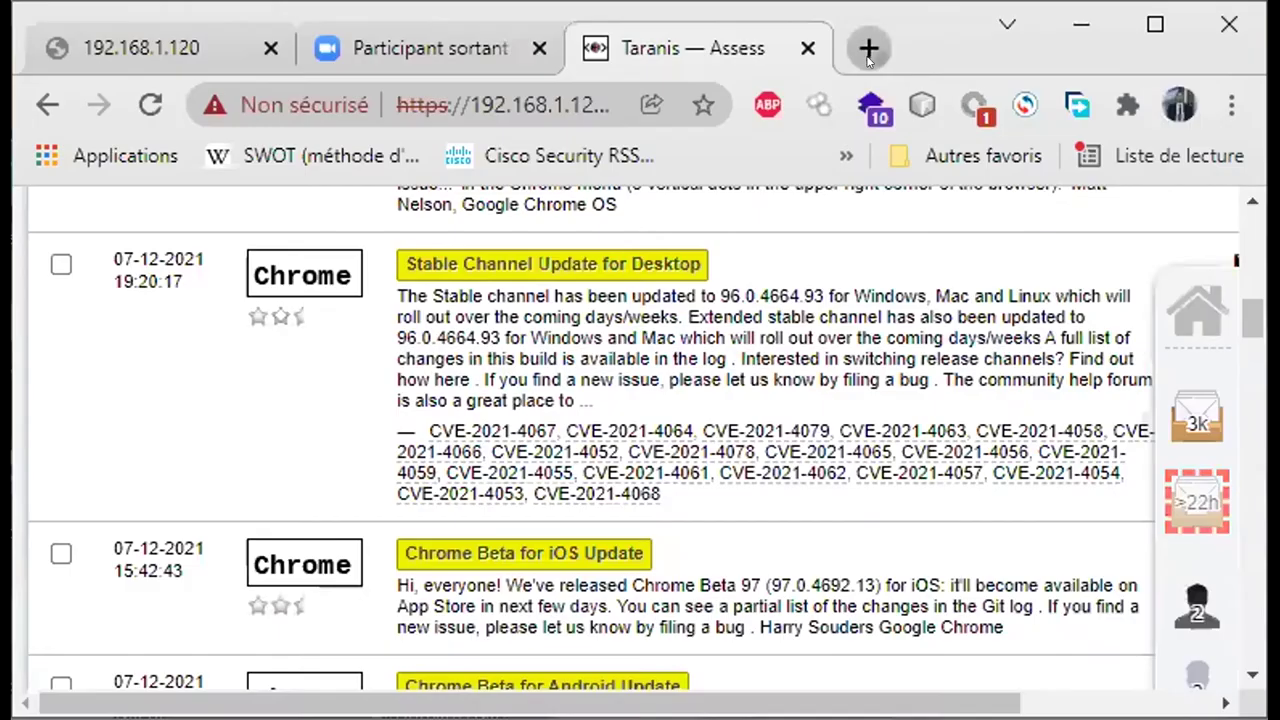
Open the Gmail inbox in a new maximized tab, then return to the Taranis tab
{"action": "key", "text": "ctrl+t"}
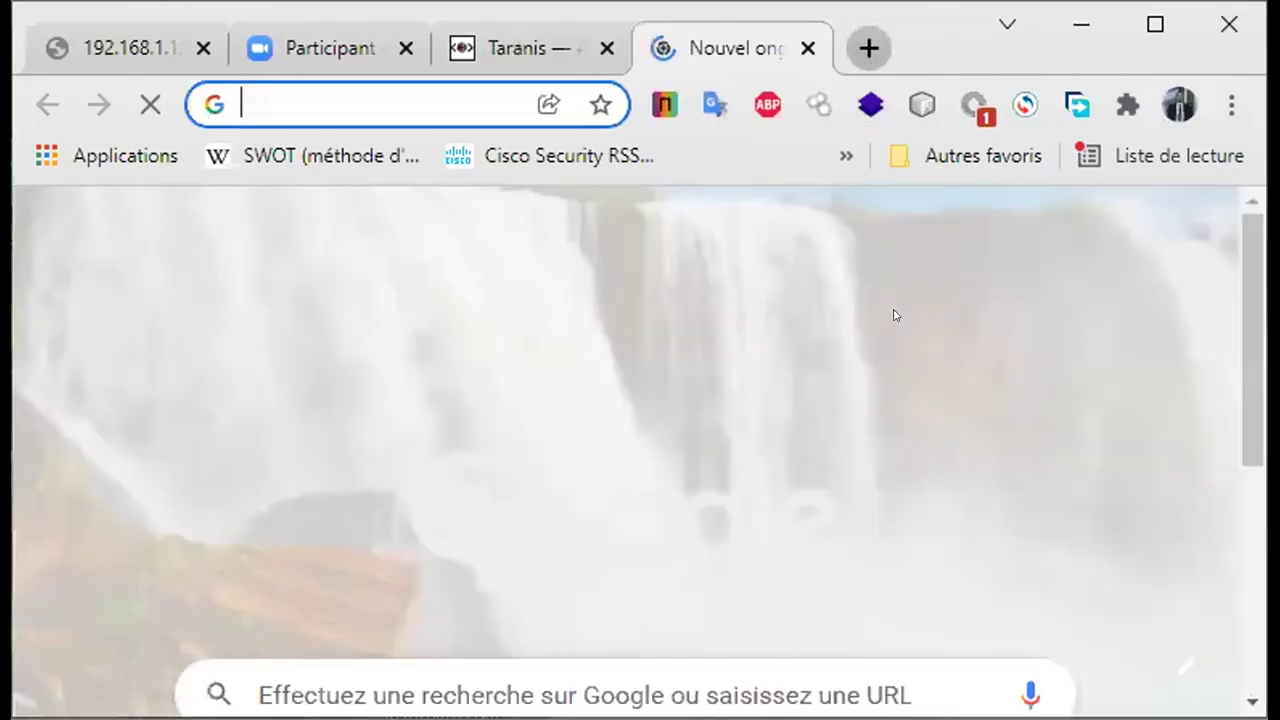
{"action": "type", "text": "gmail"}
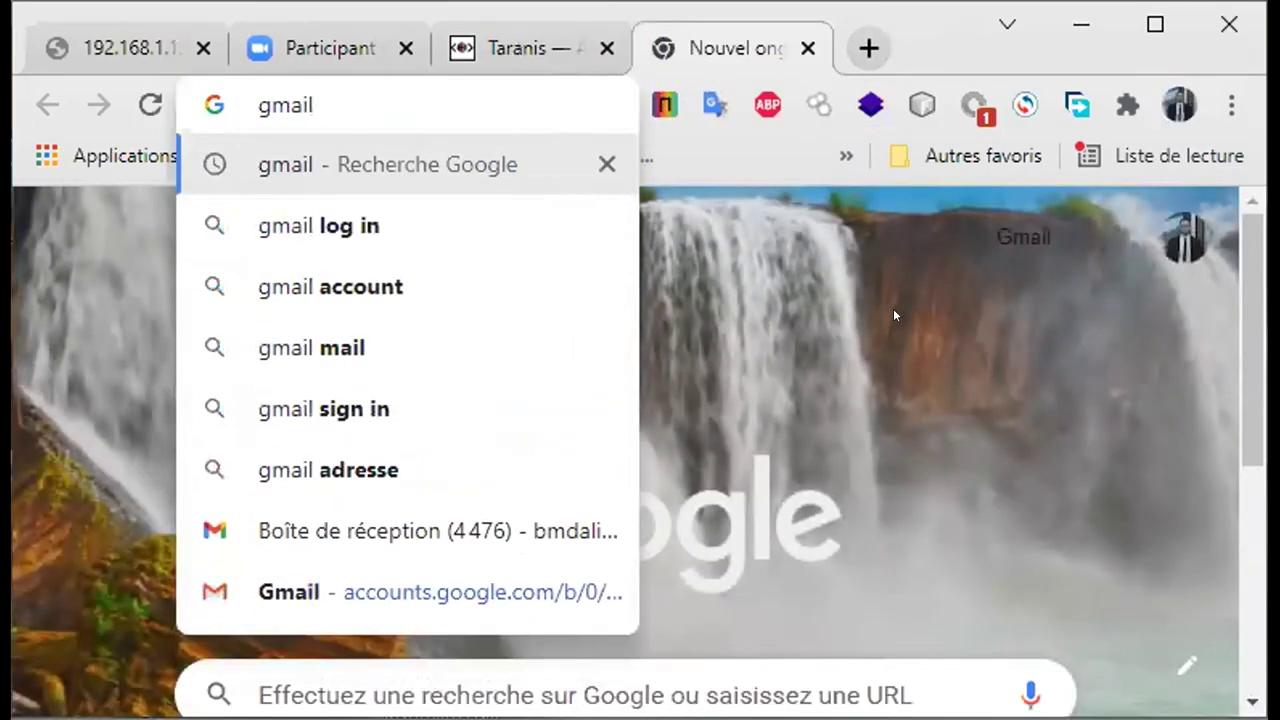
{"action": "key", "text": "Up"}
{"action": "key", "text": "Return"}
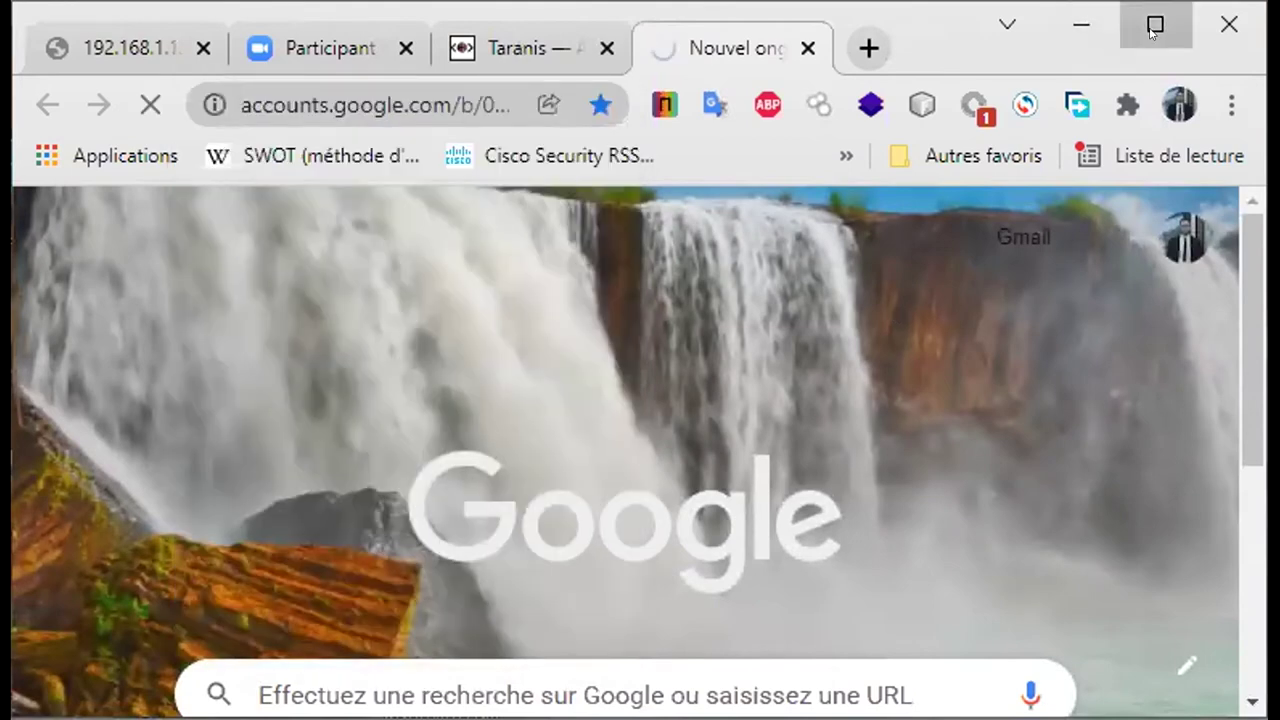
{"action": "key", "text": "super+Up"}
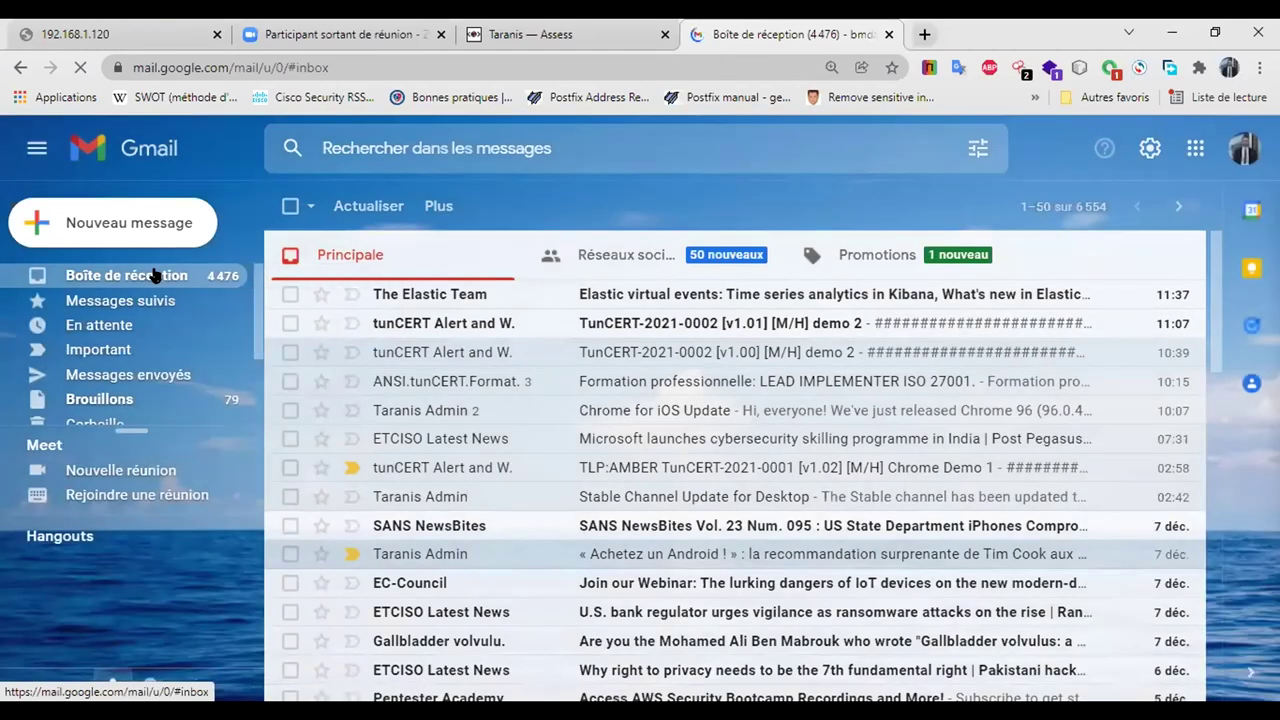
{"action": "left_click", "coordinate": [155, 275]}
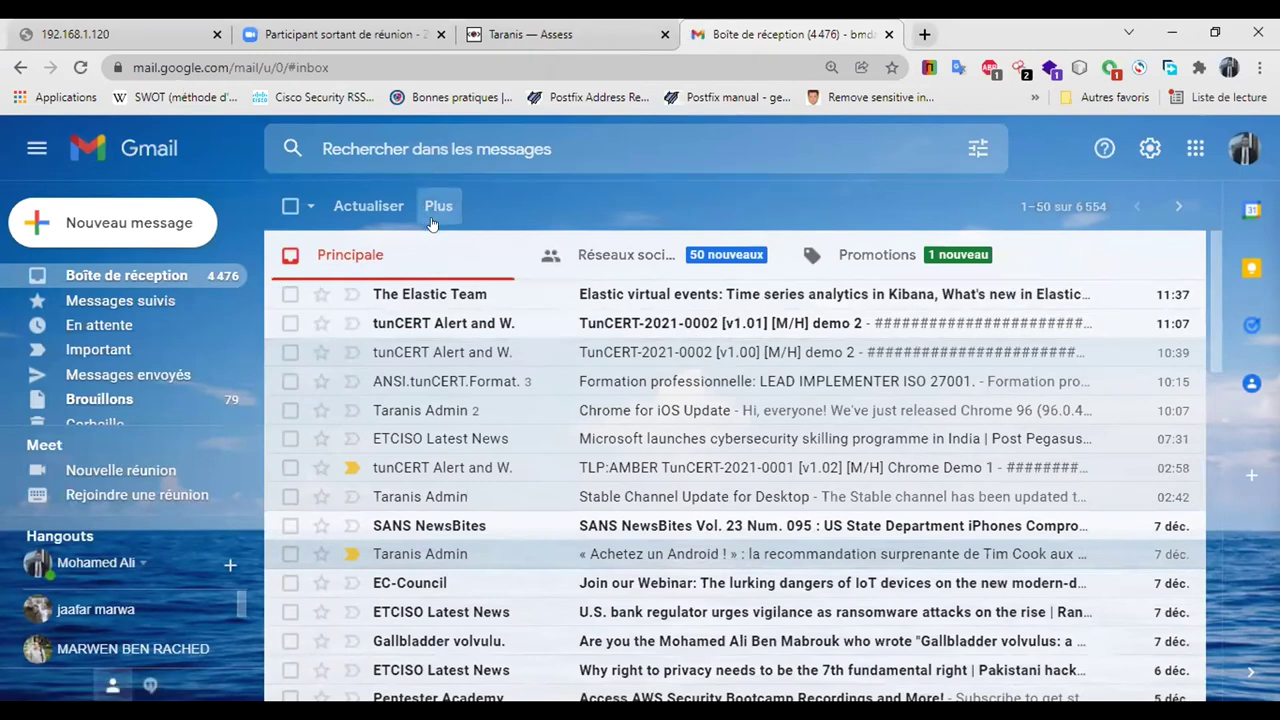
{"action": "key", "text": "ctrl+shift+Tab"}
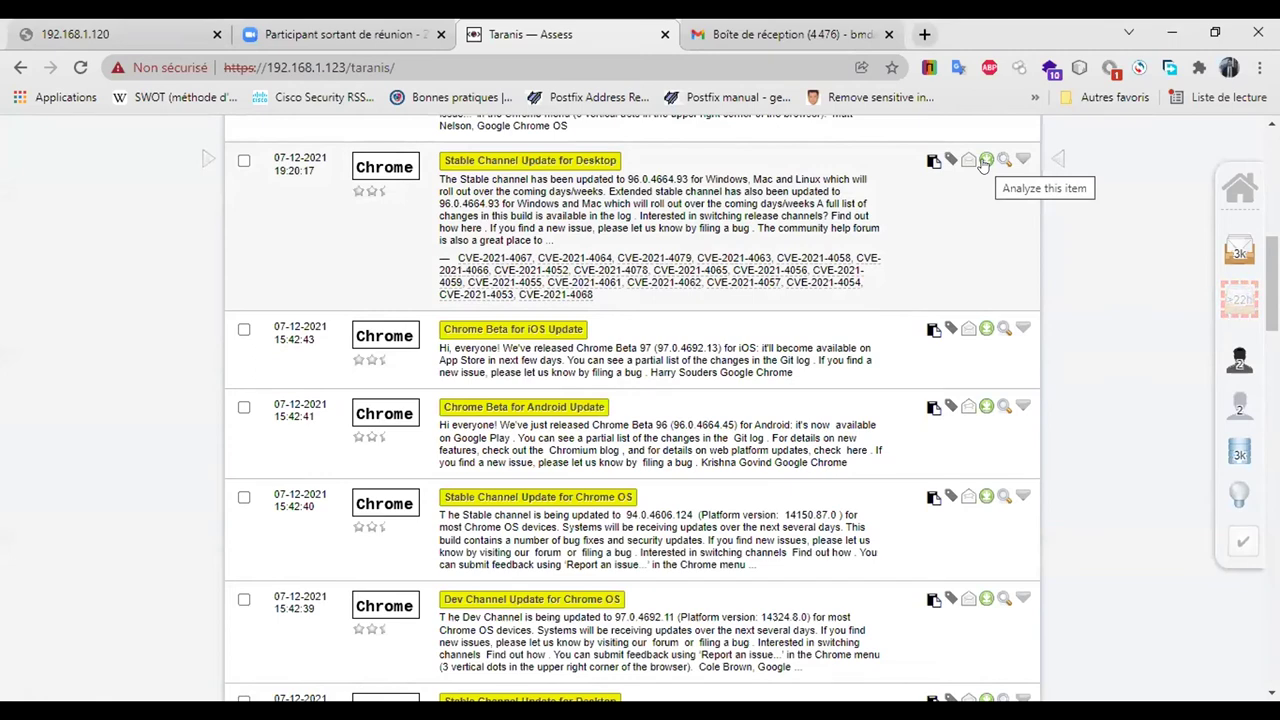
Start an analysis of 'Stable Channel Update for Desktop' with the comment 'It's to publish'
{"action": "left_click", "coordinate": [985, 161]}
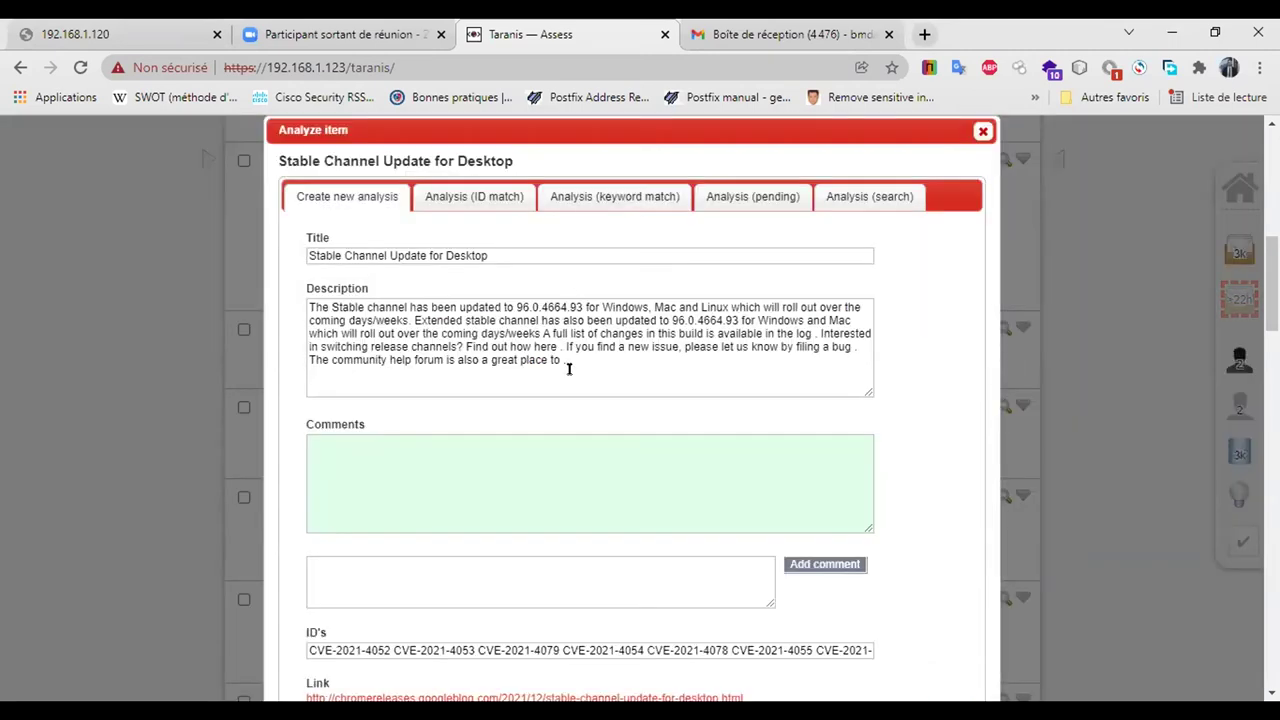
{"action": "scroll", "coordinate": [473, 407], "scroll_direction": "down", "scroll_amount": 1}
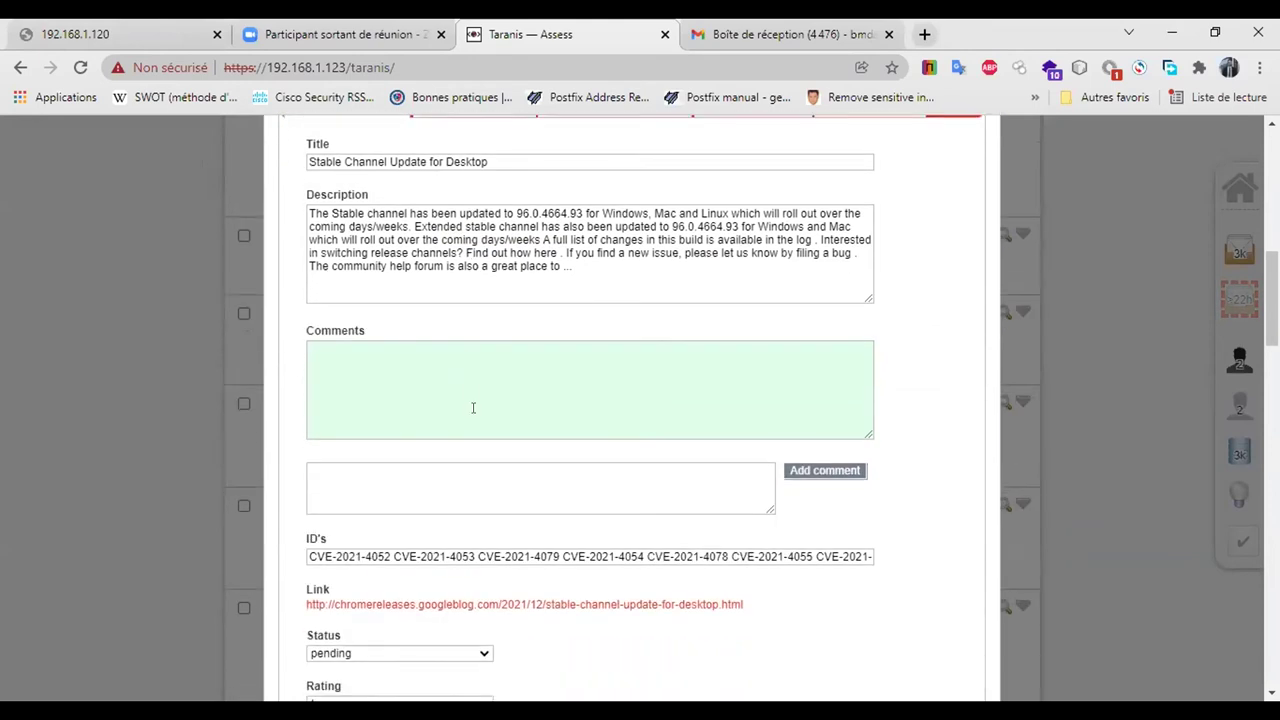
{"action": "scroll", "coordinate": [470, 409], "scroll_direction": "down", "scroll_amount": 2}
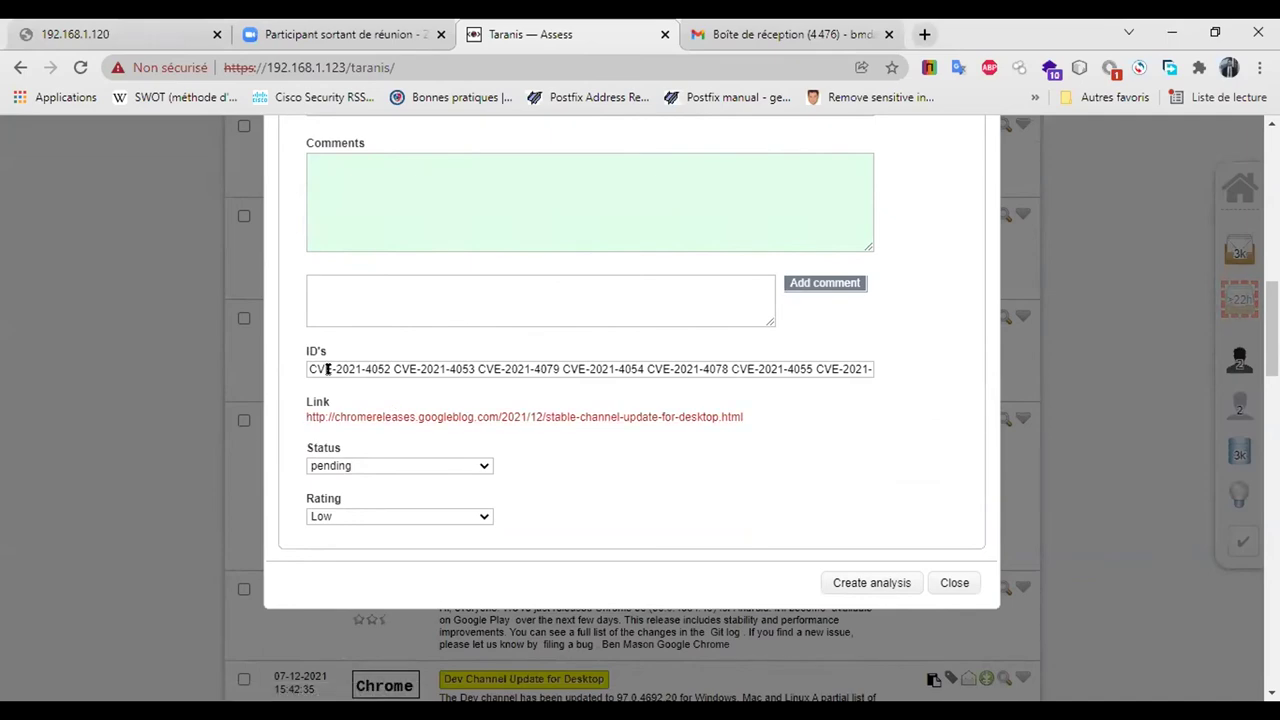
{"action": "scroll", "coordinate": [393, 512], "scroll_direction": "down", "scroll_amount": 1}
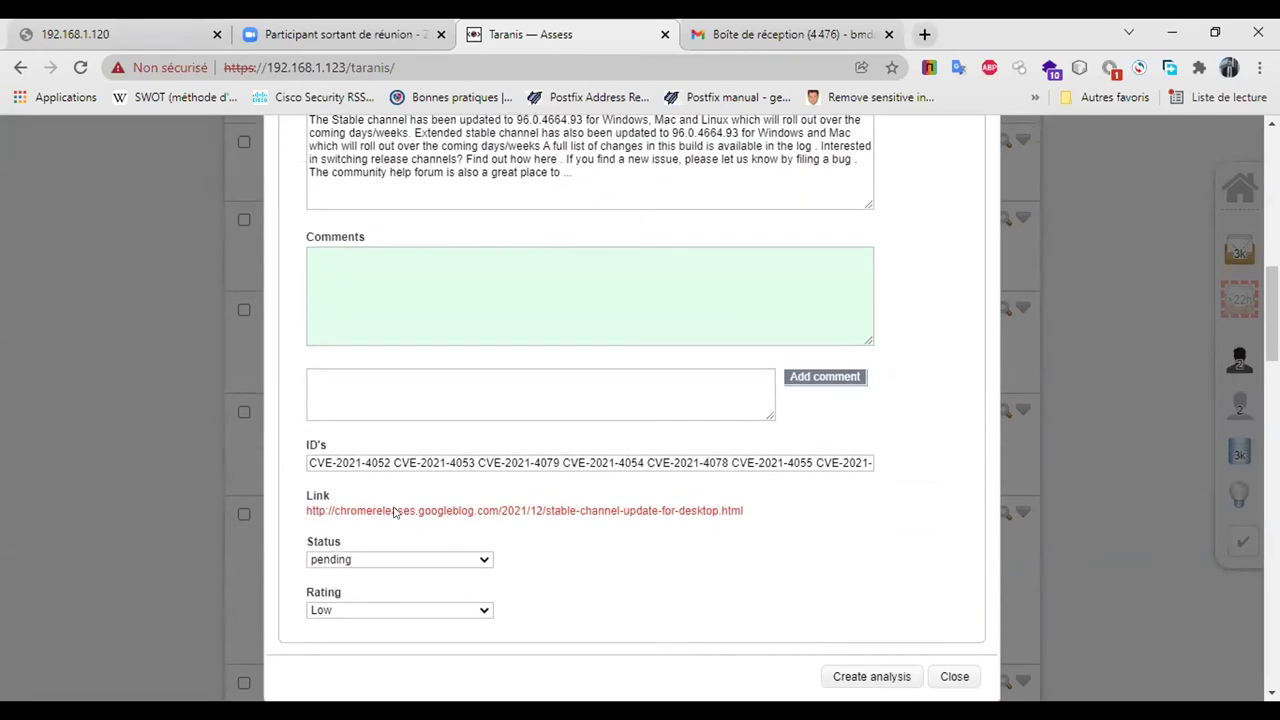
{"action": "scroll", "coordinate": [392, 513], "scroll_direction": "up", "scroll_amount": 1}
{"action": "scroll", "coordinate": [391, 508], "scroll_direction": "down", "scroll_amount": 4}
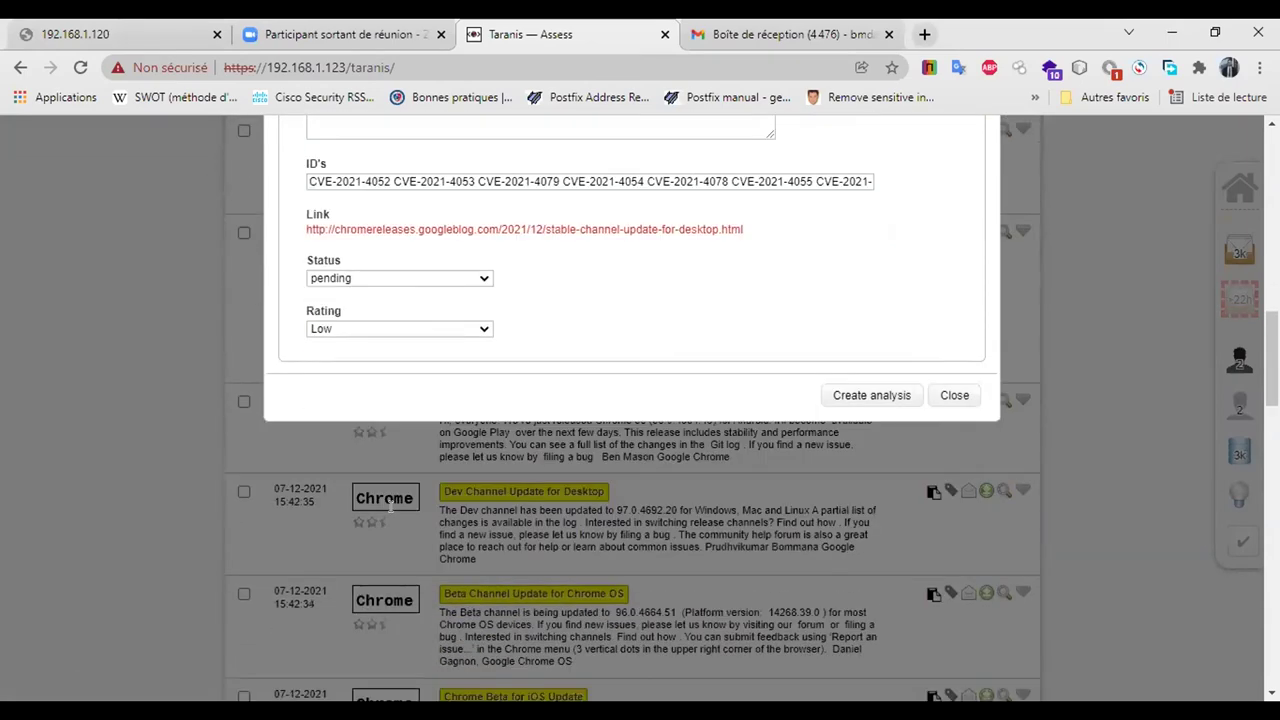
{"action": "scroll", "coordinate": [390, 506], "scroll_direction": "up", "scroll_amount": 2}
{"action": "scroll", "coordinate": [390, 506], "scroll_direction": "up", "scroll_amount": 2}
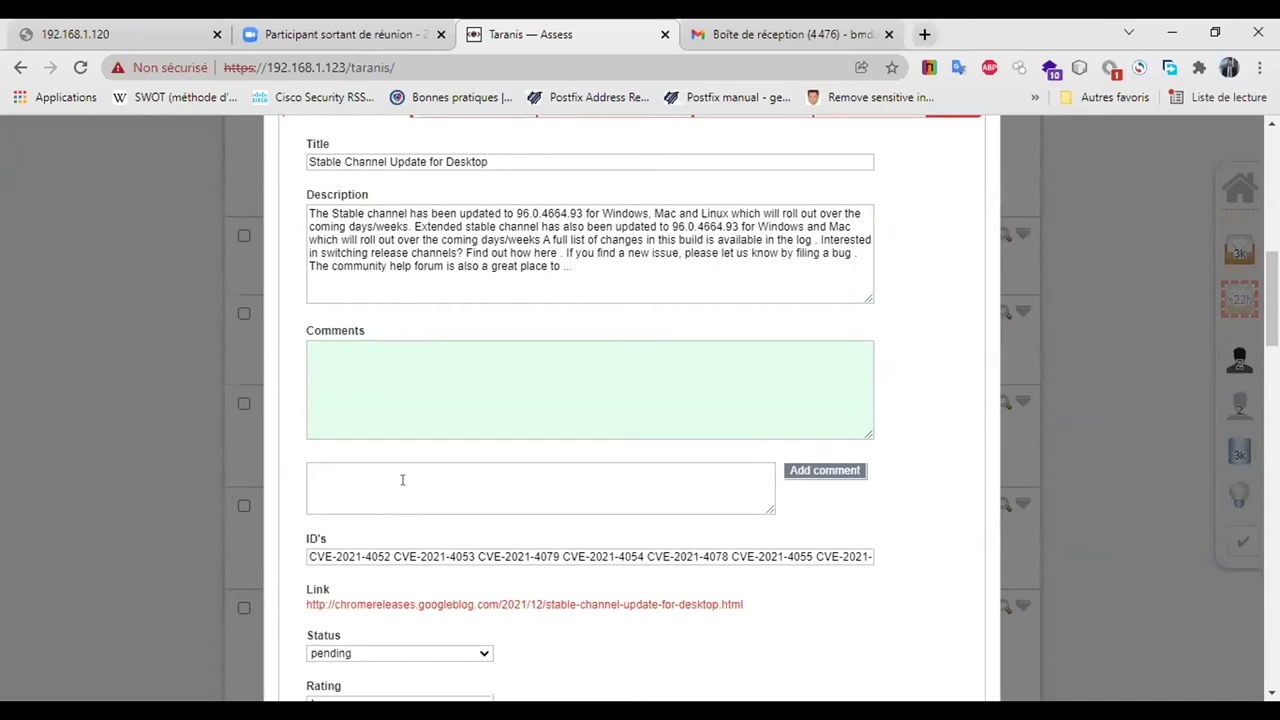
{"action": "left_click", "coordinate": [402, 480]}
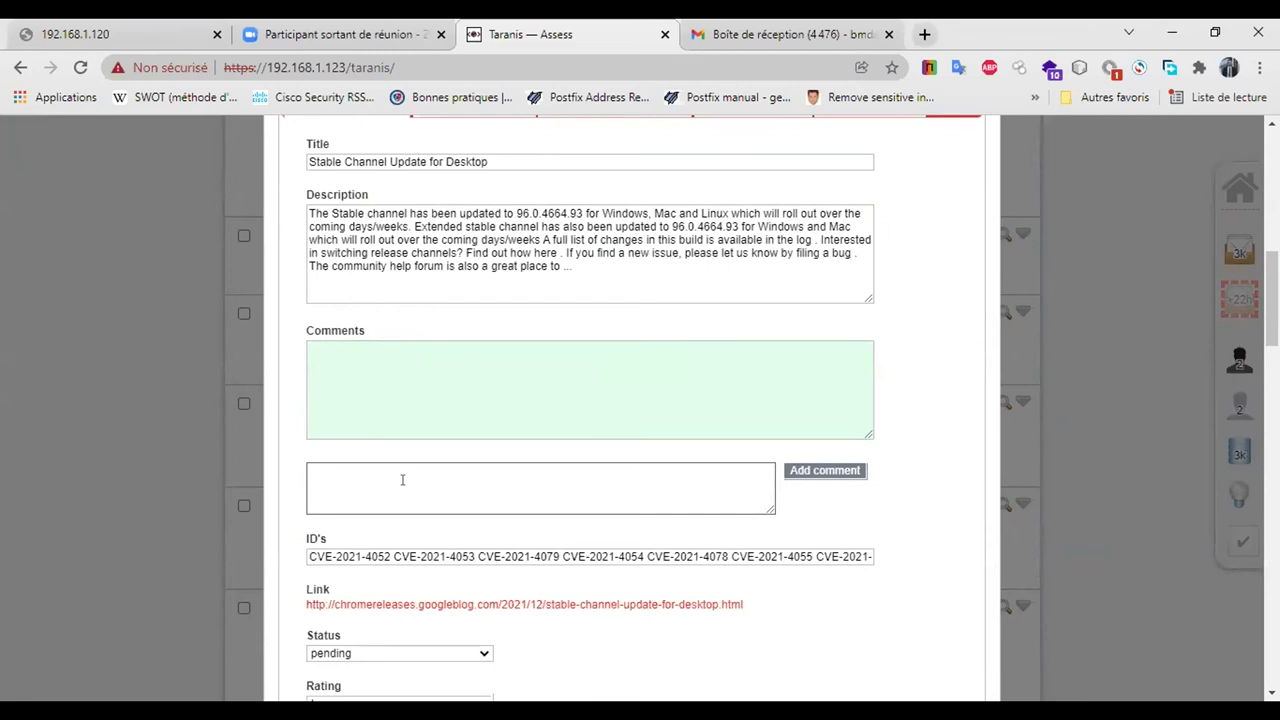
{"action": "type", "text": "It's to publish"}
{"action": "left_click", "coordinate": [817, 472]}
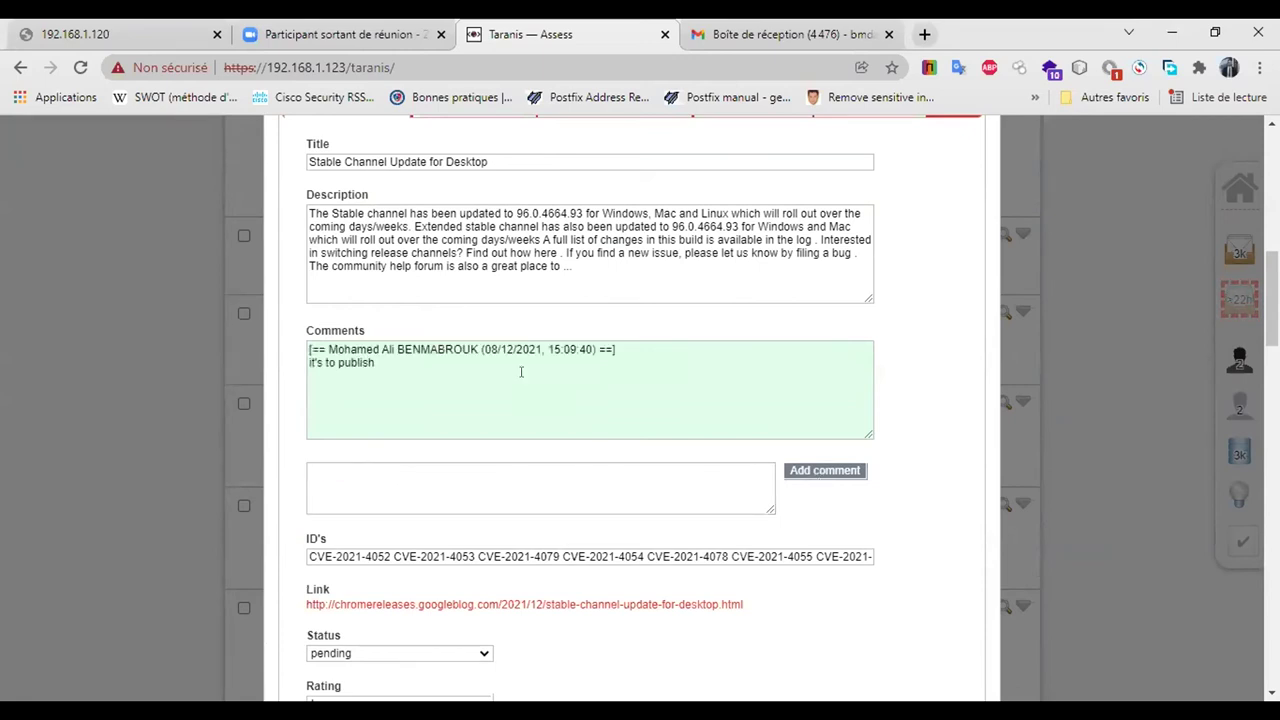
Set the analysis rating to High and create the analysis
{"action": "scroll", "coordinate": [509, 421], "scroll_direction": "down", "scroll_amount": 1}
{"action": "scroll", "coordinate": [366, 468], "scroll_direction": "down", "scroll_amount": 1}
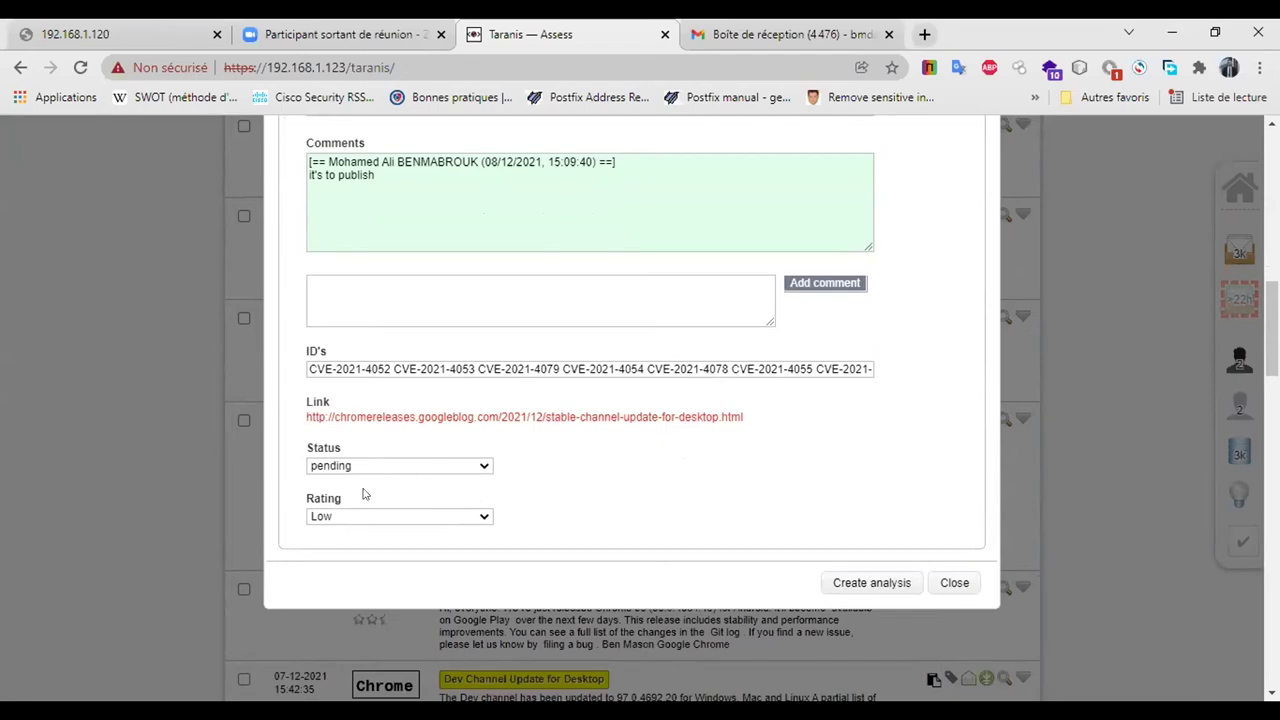
{"action": "scroll", "coordinate": [360, 506], "scroll_direction": "up", "scroll_amount": 2}
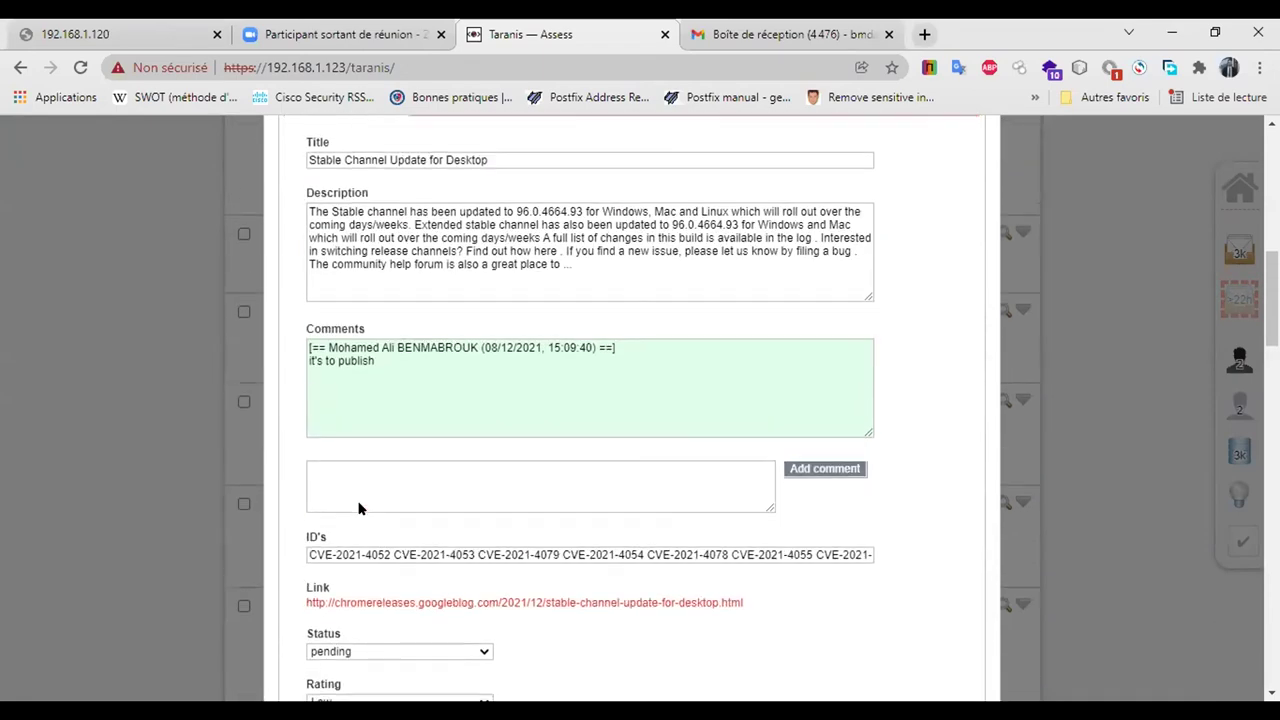
{"action": "scroll", "coordinate": [360, 508], "scroll_direction": "down", "scroll_amount": 4}
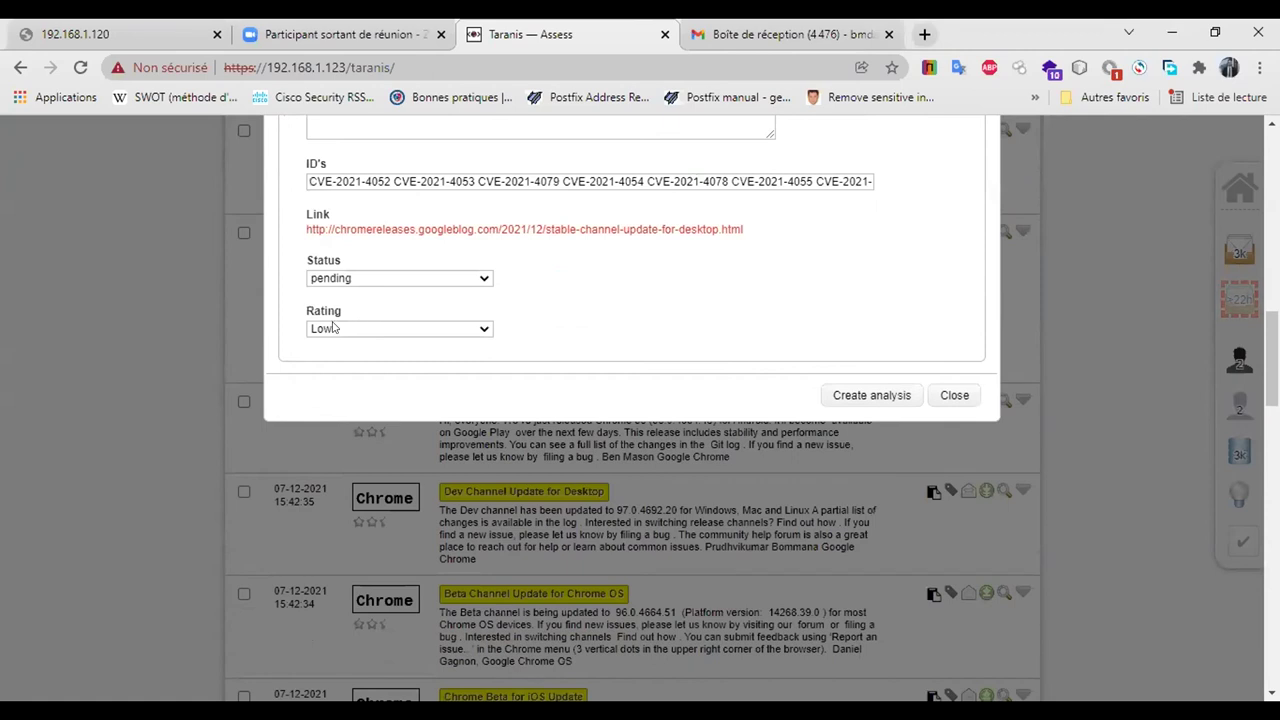
{"action": "left_click", "coordinate": [335, 328]}
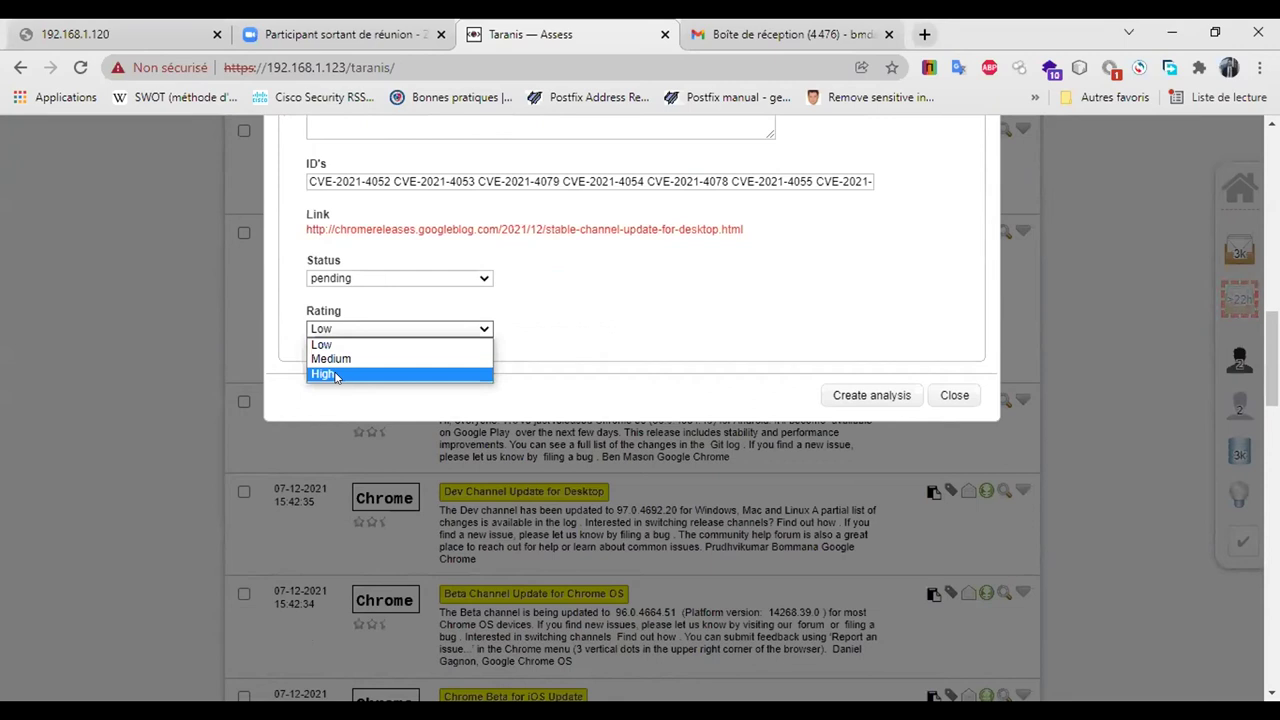
{"action": "left_click", "coordinate": [335, 375]}
{"action": "scroll", "coordinate": [588, 390], "scroll_direction": "up", "scroll_amount": 1}
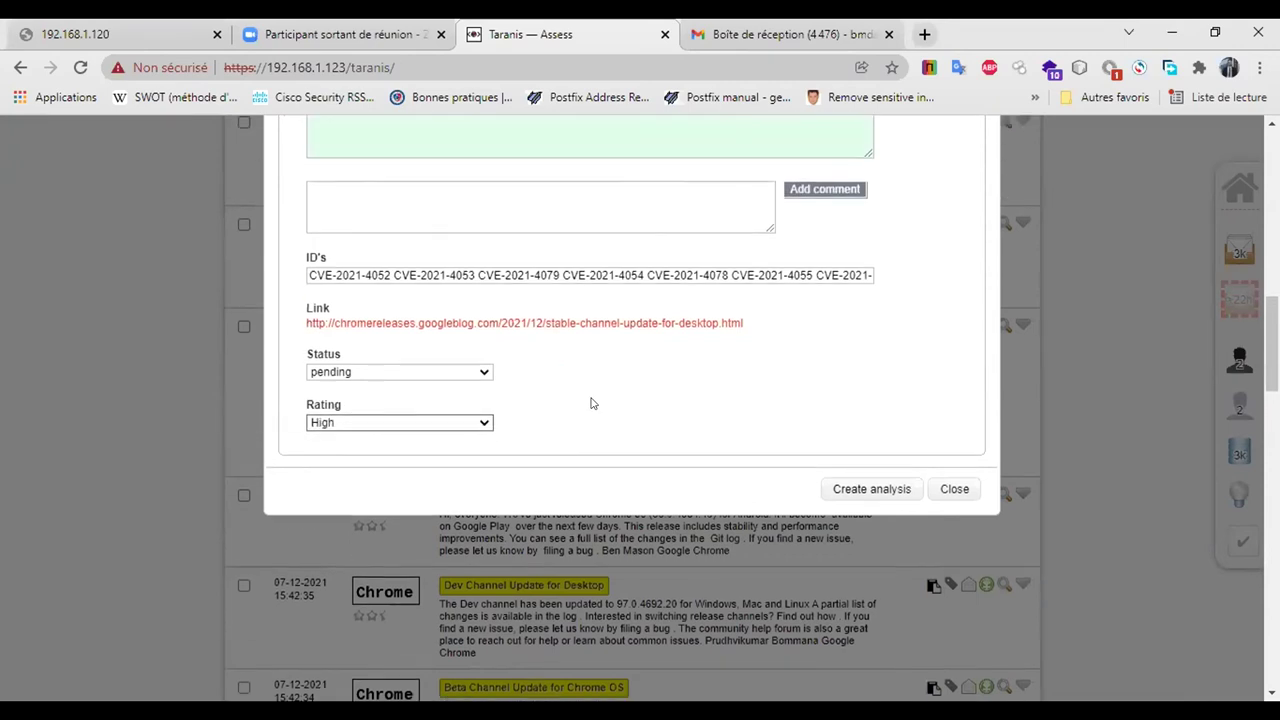
{"action": "left_click", "coordinate": [866, 490]}
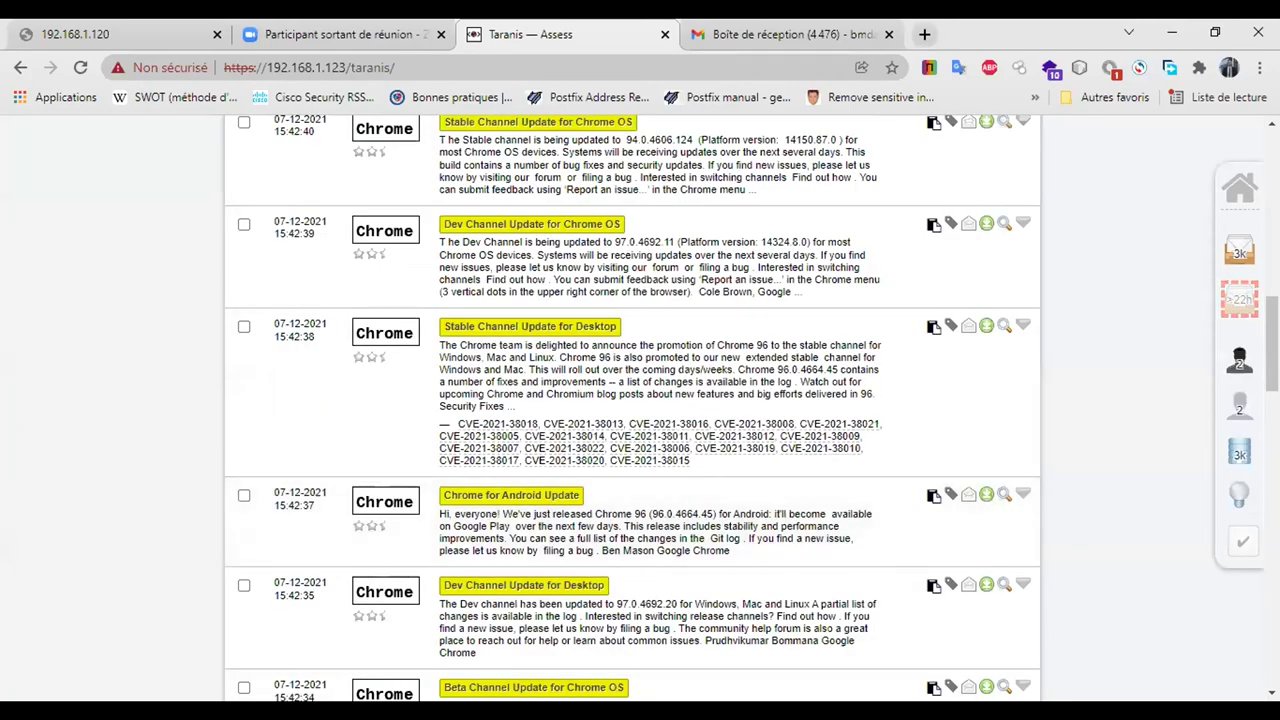
{"action": "scroll", "coordinate": [804, 496], "scroll_direction": "up", "scroll_amount": 1}
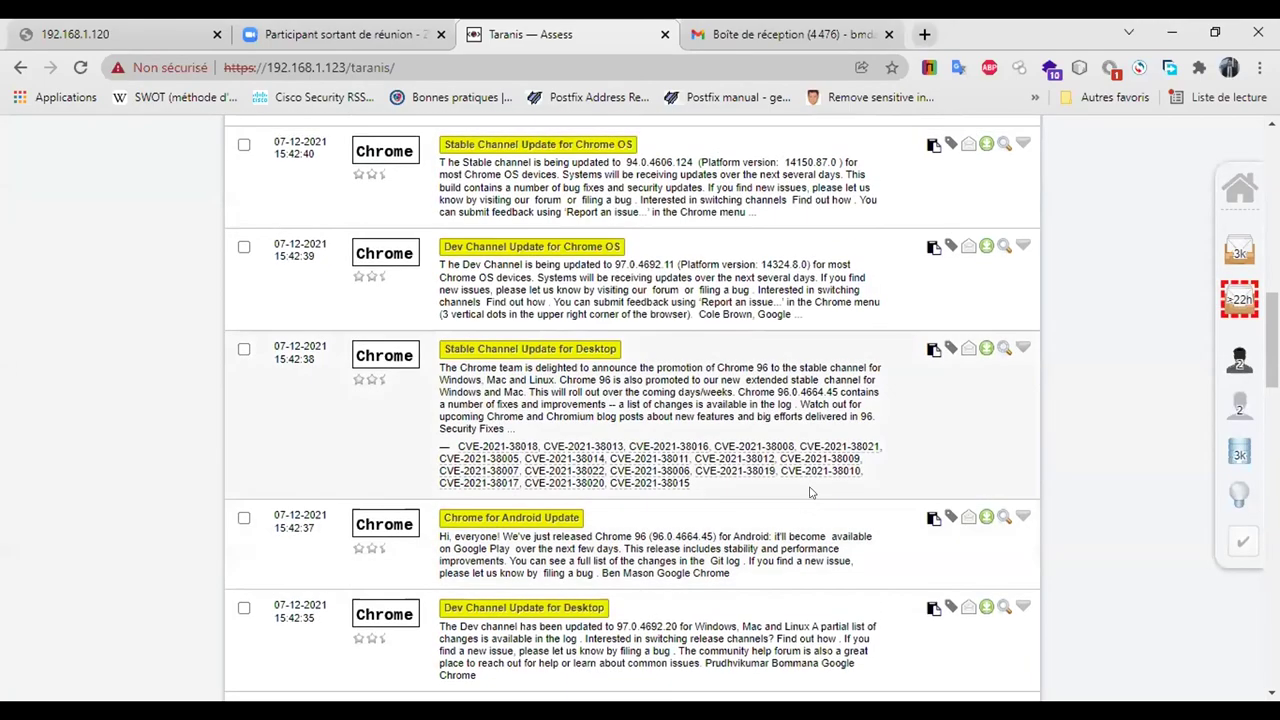
{"action": "scroll", "coordinate": [806, 494], "scroll_direction": "up", "scroll_amount": 3}
{"action": "scroll", "coordinate": [810, 492], "scroll_direction": "up", "scroll_amount": 20}
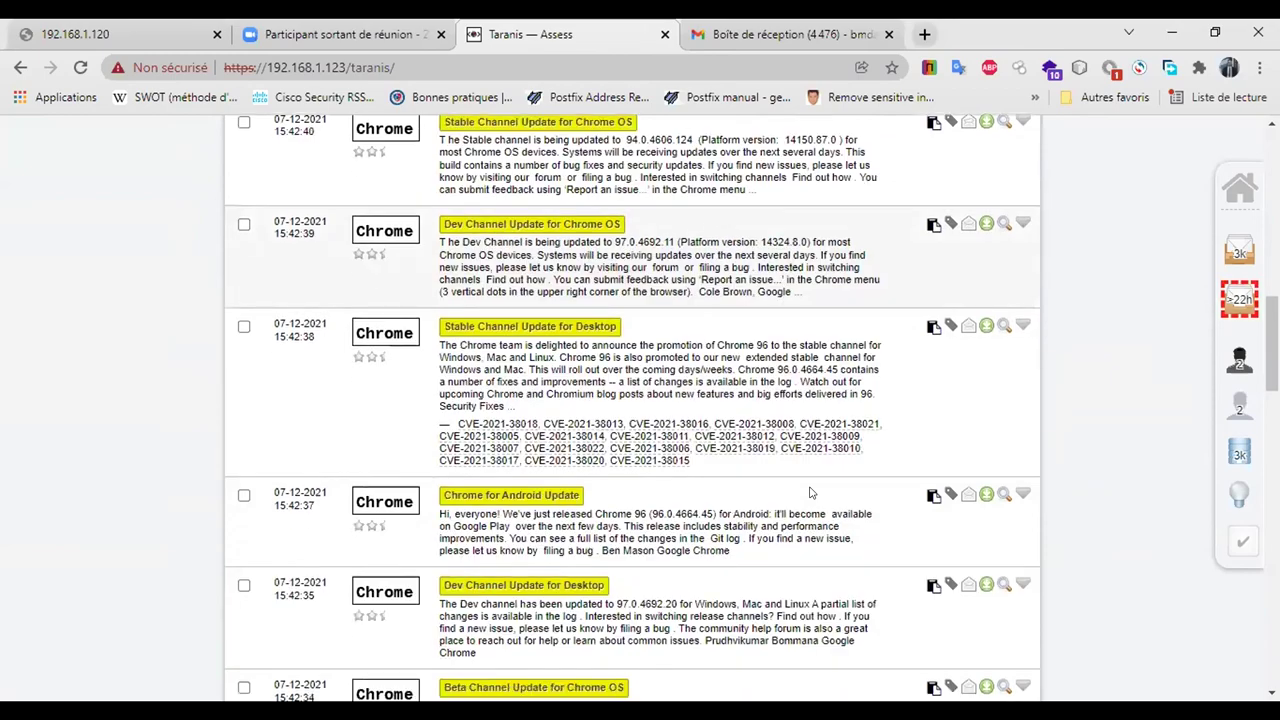
{"action": "scroll", "coordinate": [788, 513], "scroll_direction": "up", "scroll_amount": 2}
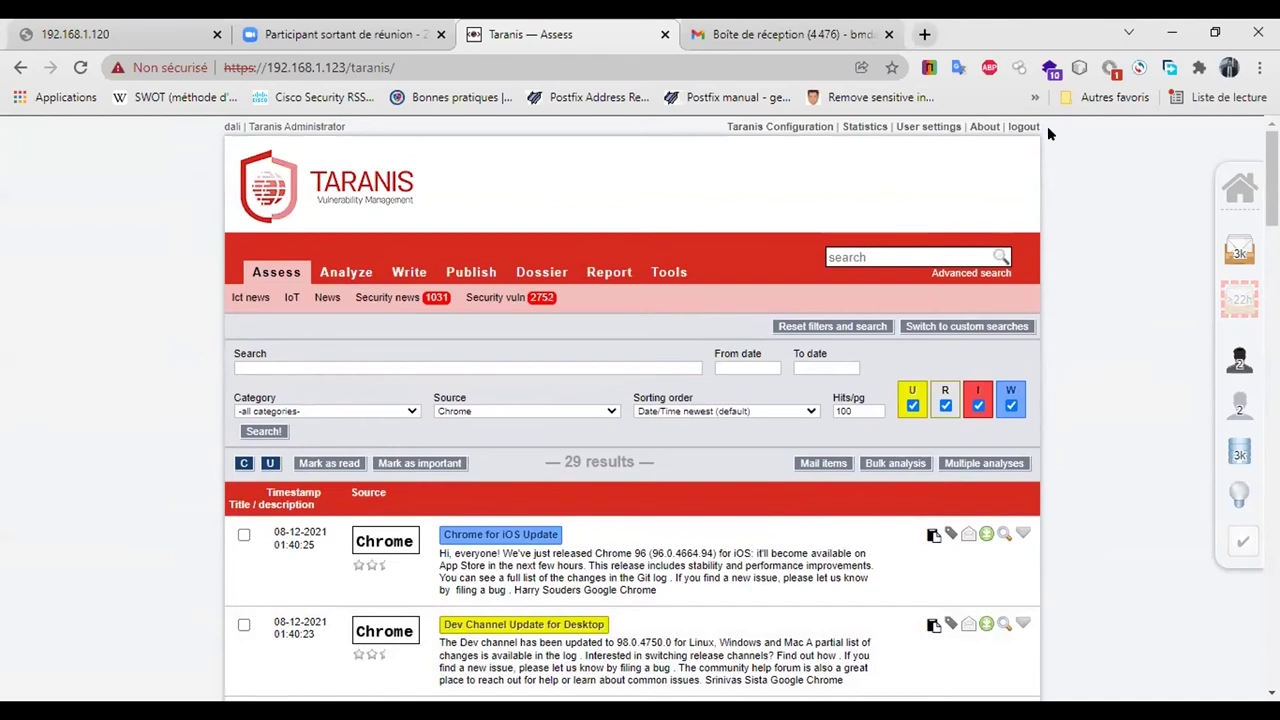
Log out and sign back in with the saved username and its password
{"action": "left_click", "coordinate": [1021, 127]}
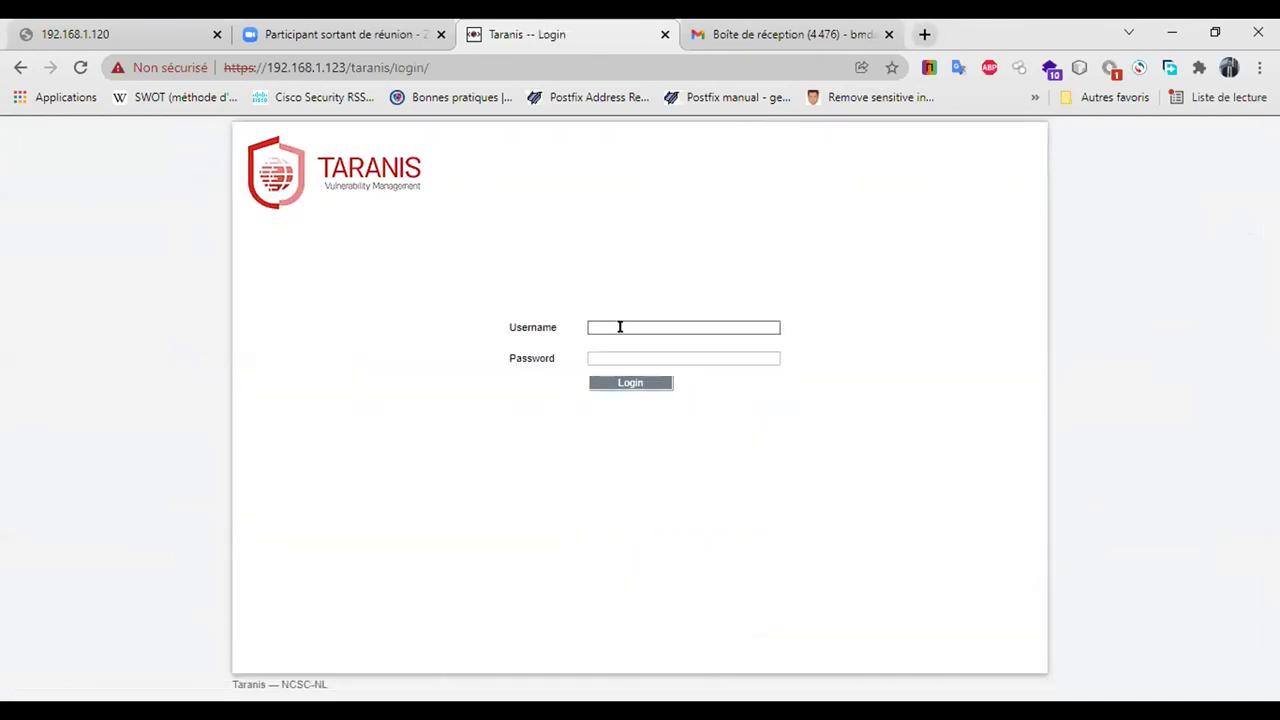
{"action": "left_click", "coordinate": [620, 327]}
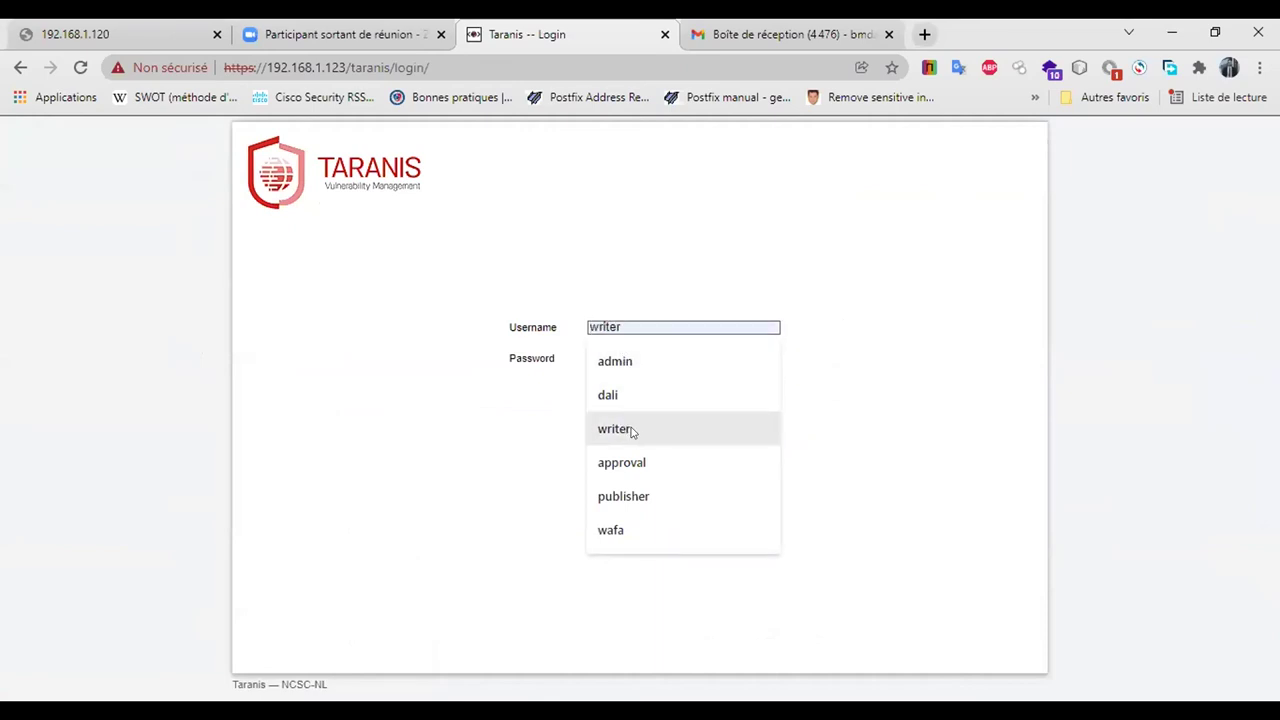
{"action": "left_click", "coordinate": [631, 431]}
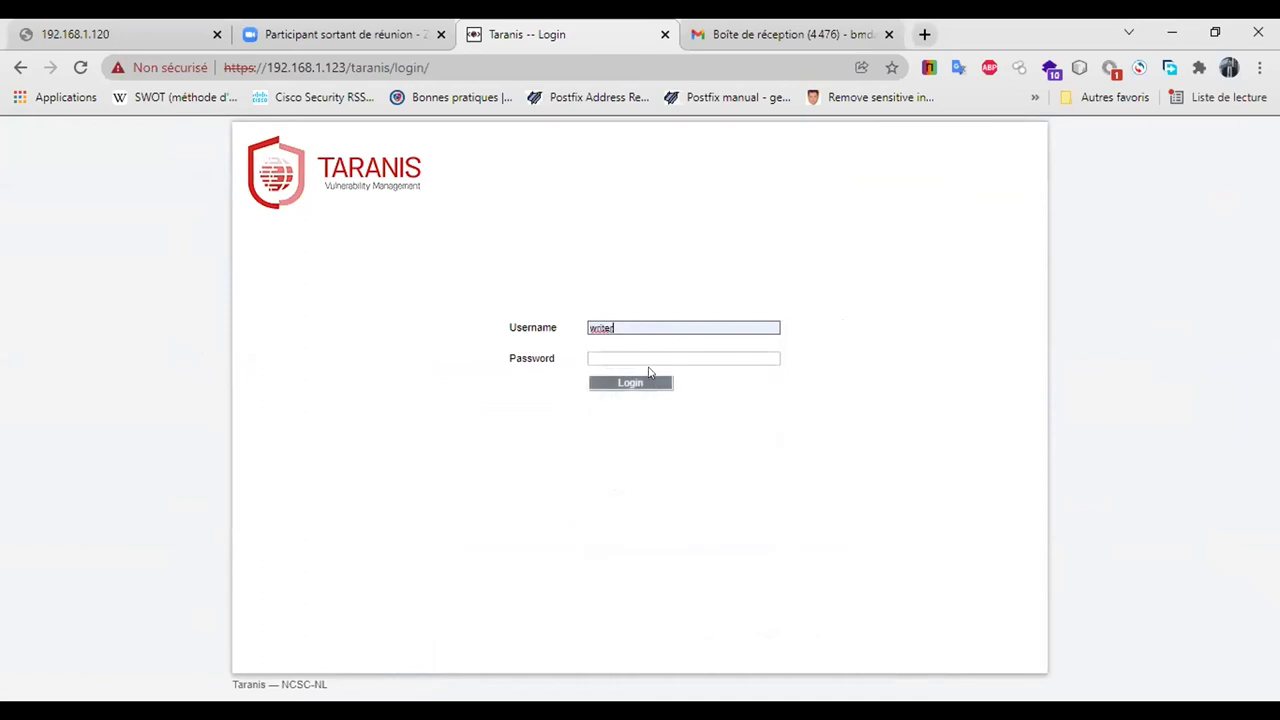
{"action": "key", "text": "Tab"}
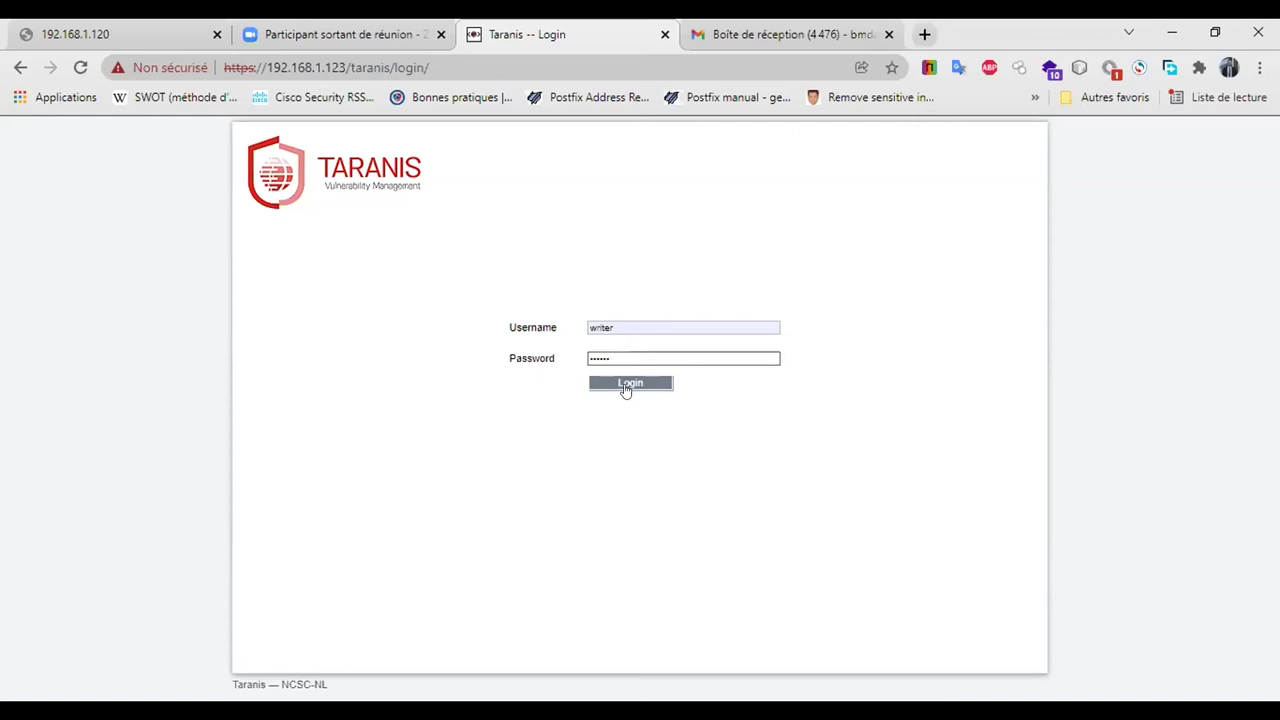
{"action": "left_click", "coordinate": [626, 388]}
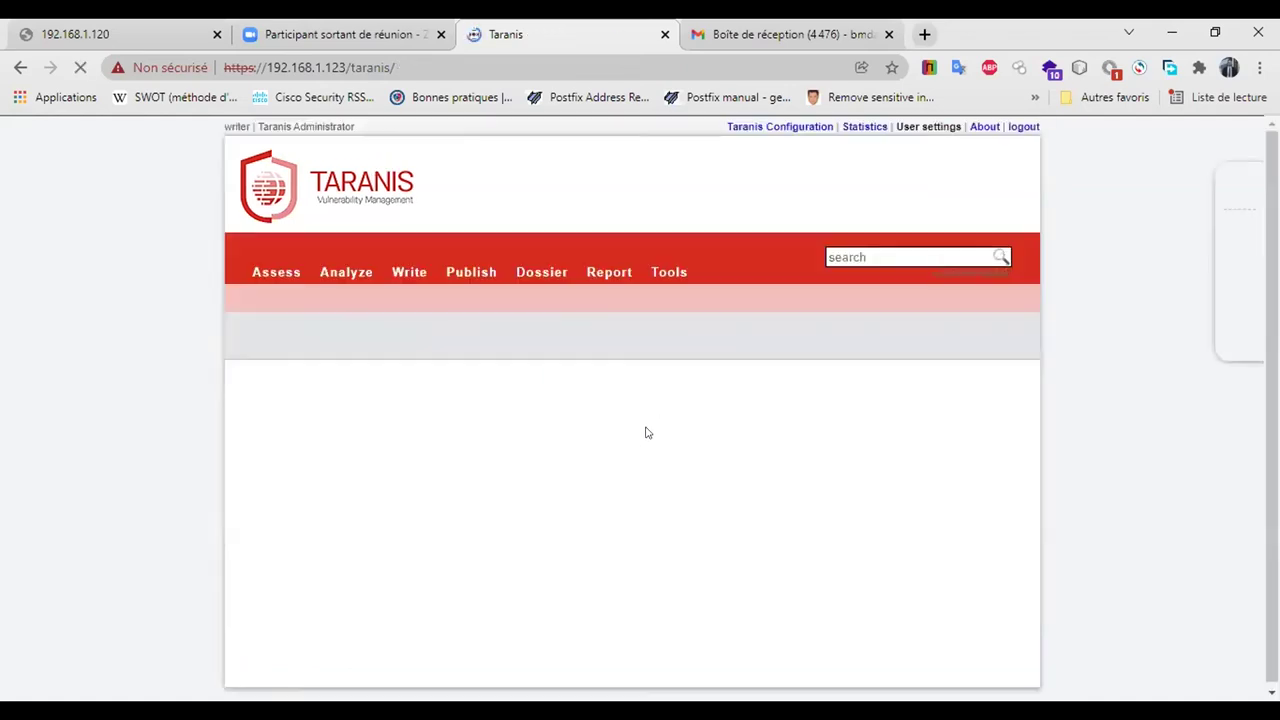
Refresh the Analyze list, review analysis AN-2021-0003's details, and close them
{"action": "left_click", "coordinate": [350, 275]}
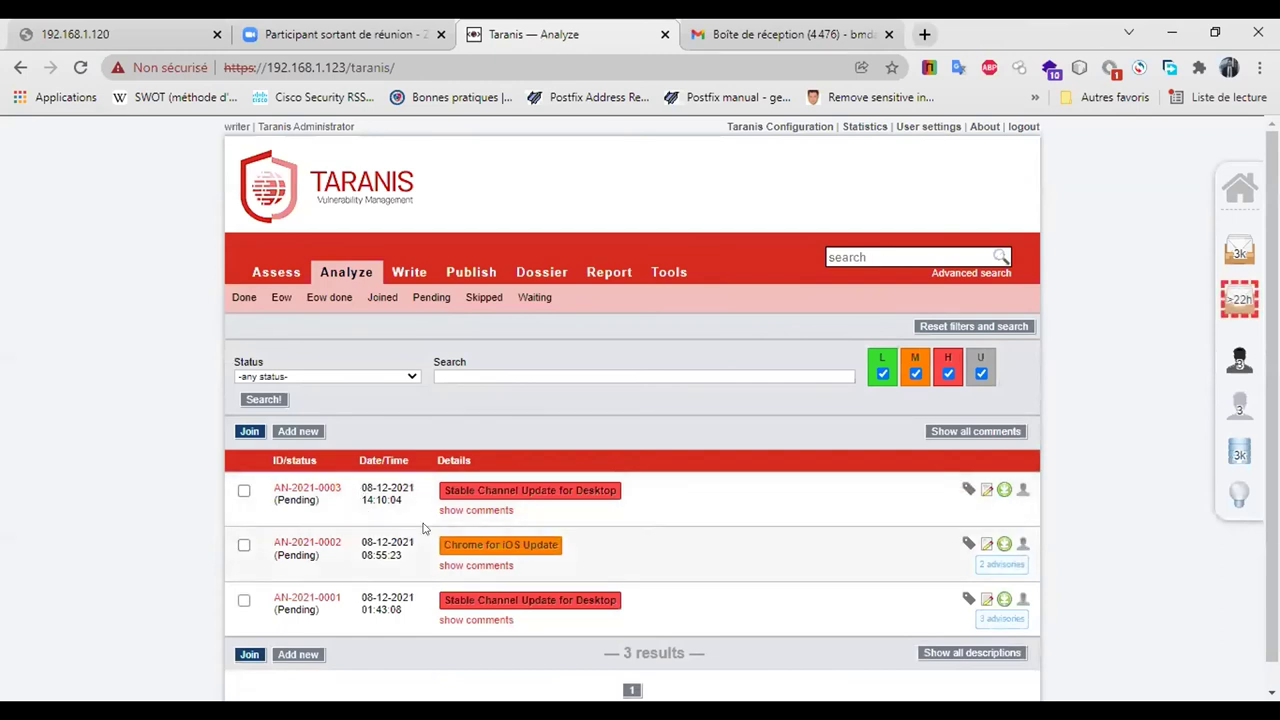
{"action": "scroll", "coordinate": [410, 500], "scroll_direction": "down", "scroll_amount": 1}
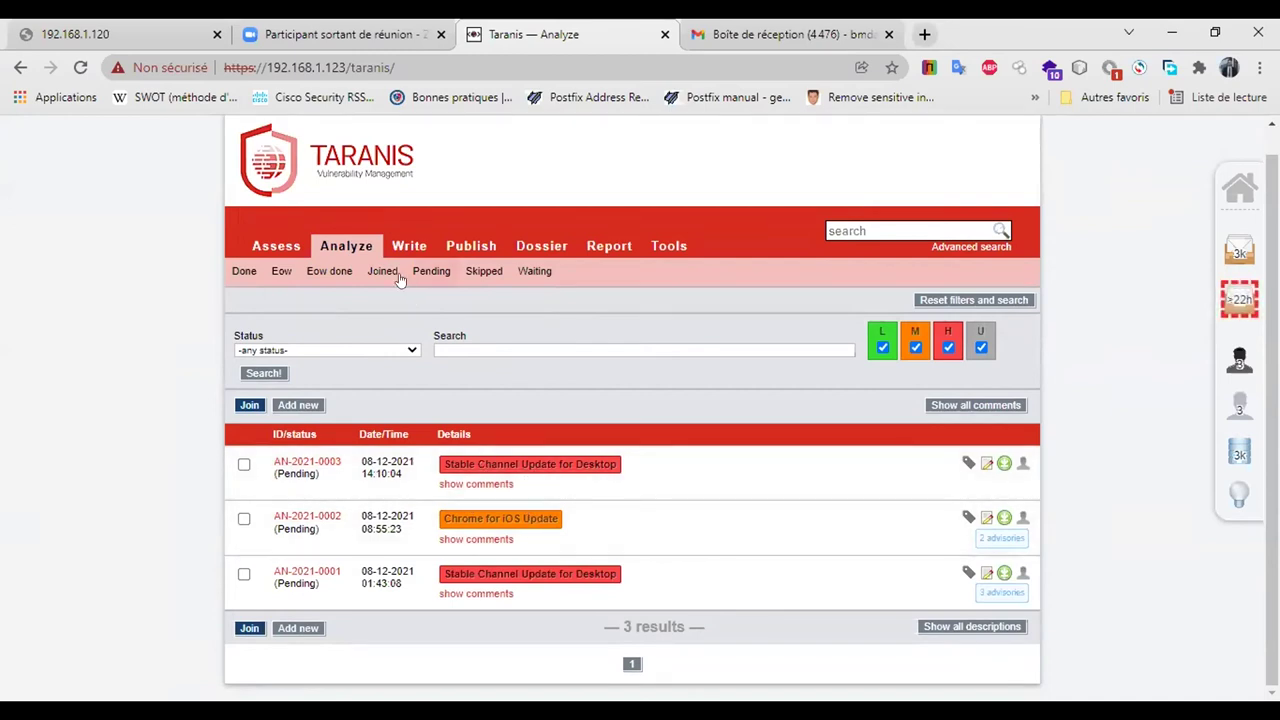
{"action": "left_click", "coordinate": [346, 246]}
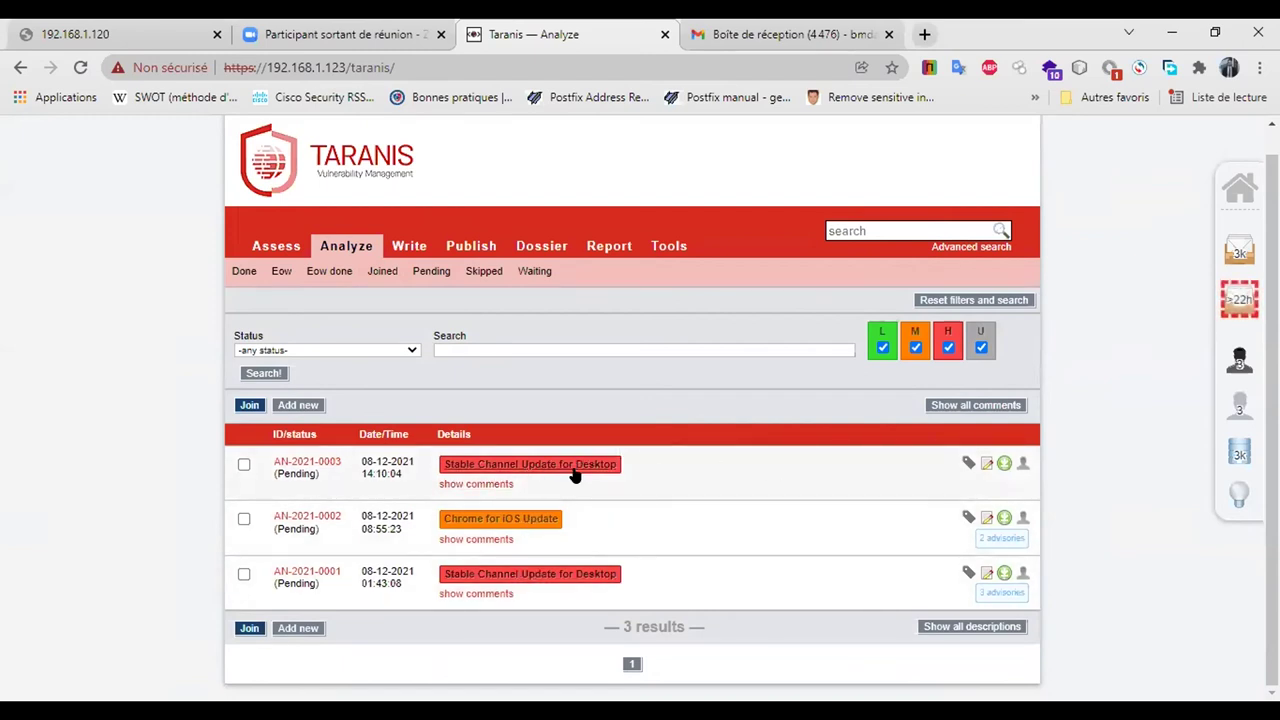
{"action": "left_click", "coordinate": [985, 465]}
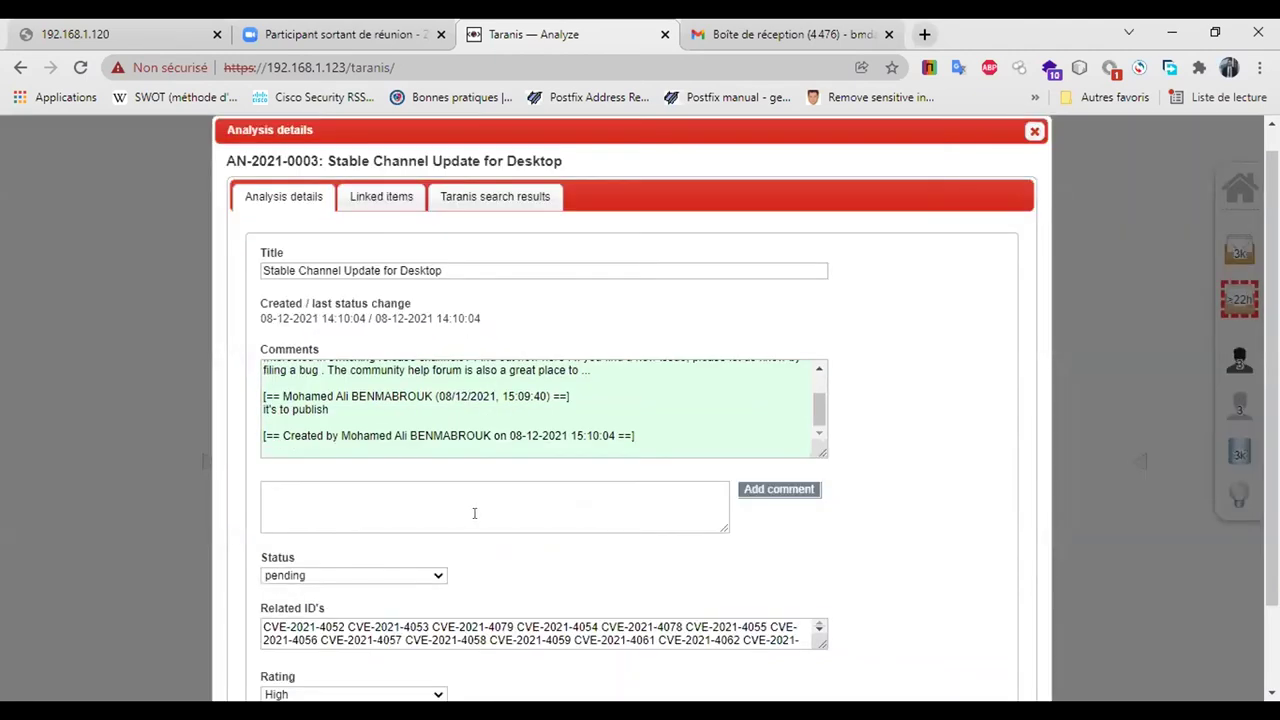
{"action": "scroll", "coordinate": [574, 468], "scroll_direction": "down", "scroll_amount": 1}
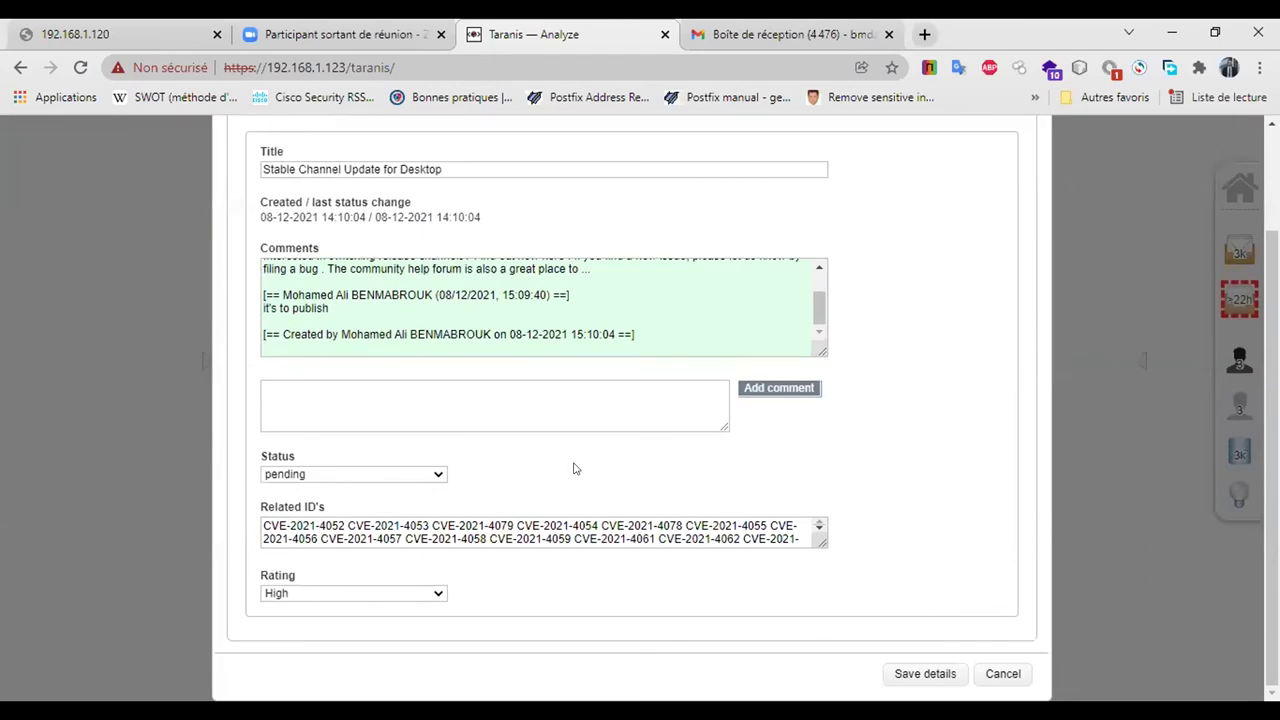
{"action": "scroll", "coordinate": [575, 468], "scroll_direction": "up", "scroll_amount": 1}
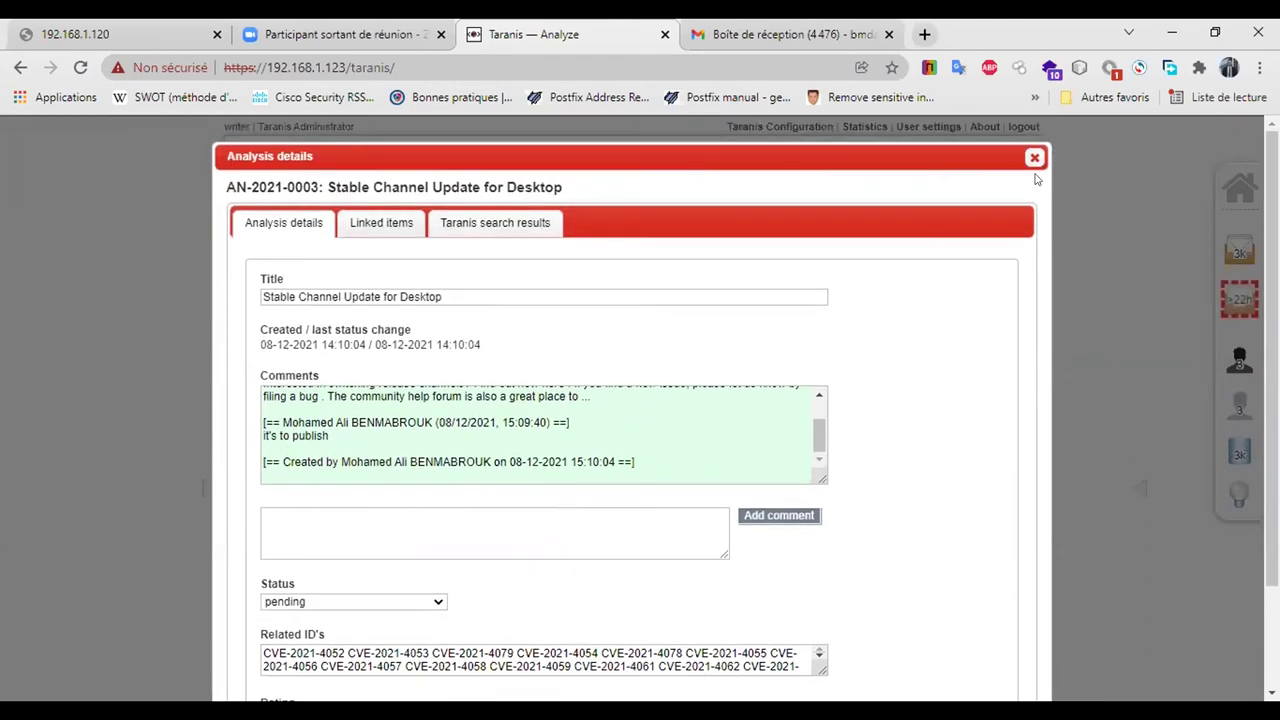
{"action": "left_click", "coordinate": [1034, 158]}
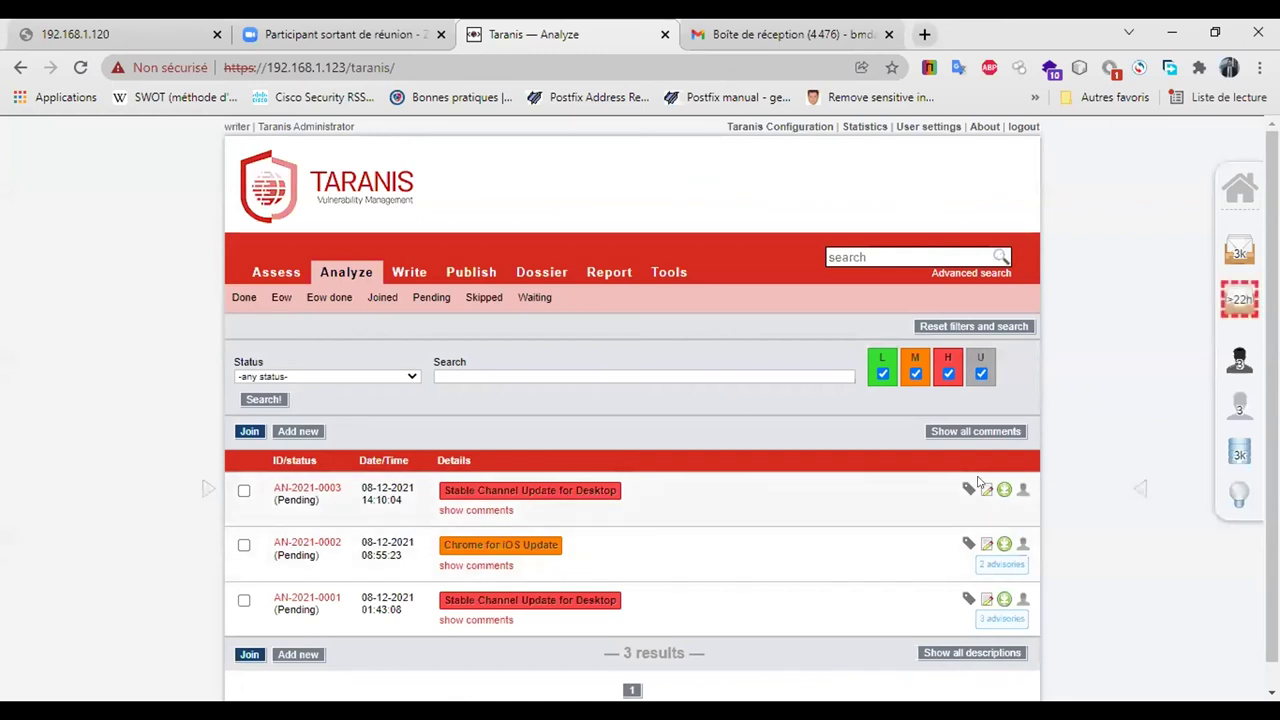
Create a new advisory from analysis AN-2021-0003
{"action": "left_click", "coordinate": [1004, 489]}
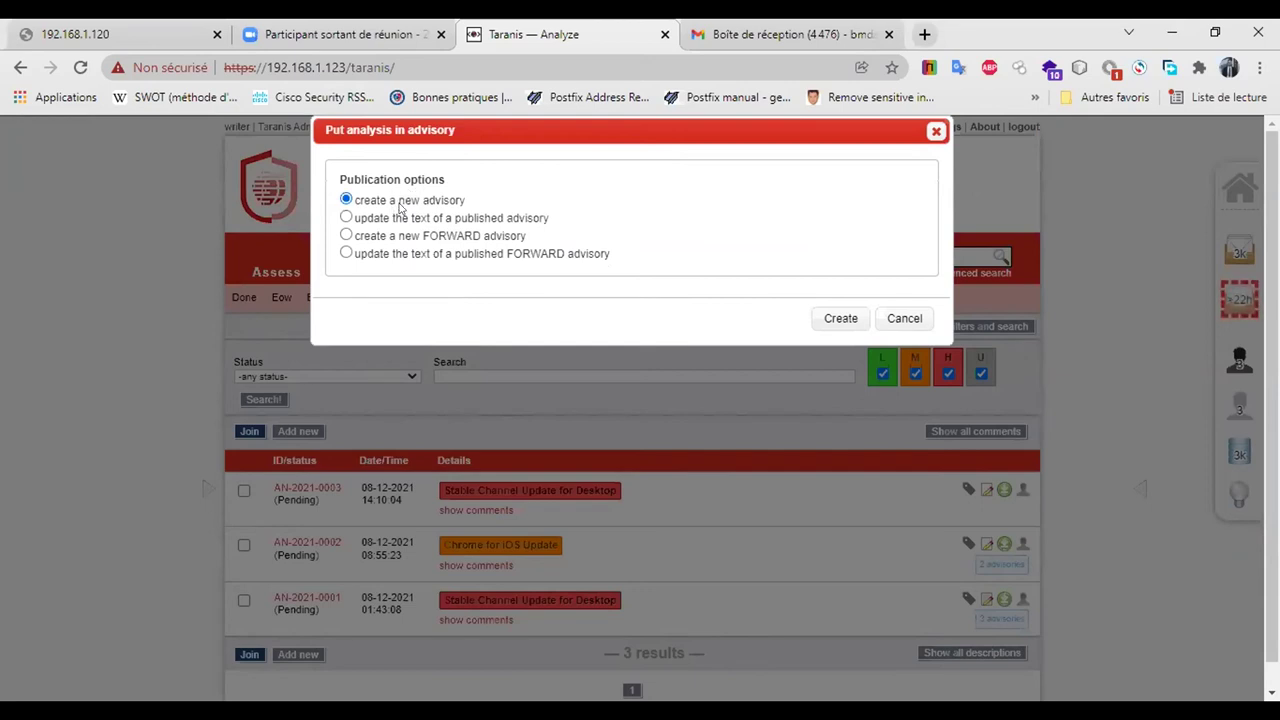
{"action": "left_click", "coordinate": [842, 320]}
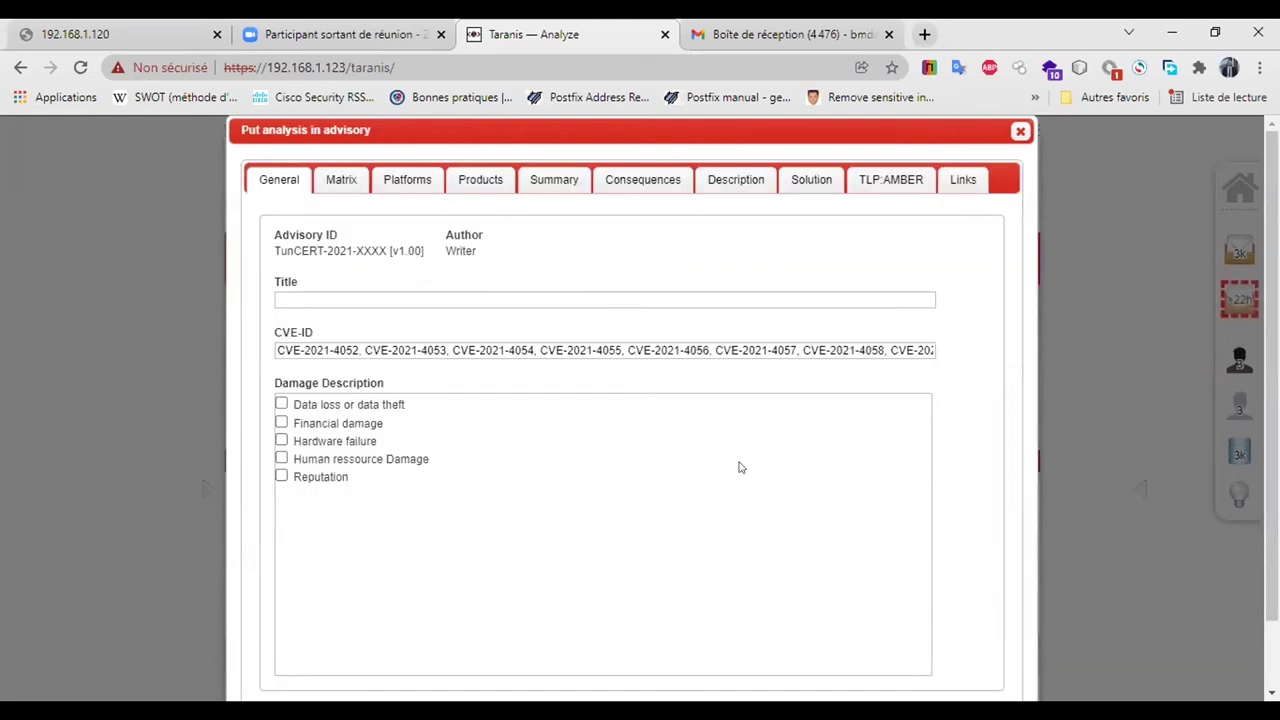
{"action": "scroll", "coordinate": [740, 467], "scroll_direction": "down", "scroll_amount": 2}
{"action": "scroll", "coordinate": [737, 466], "scroll_direction": "up", "scroll_amount": 2}
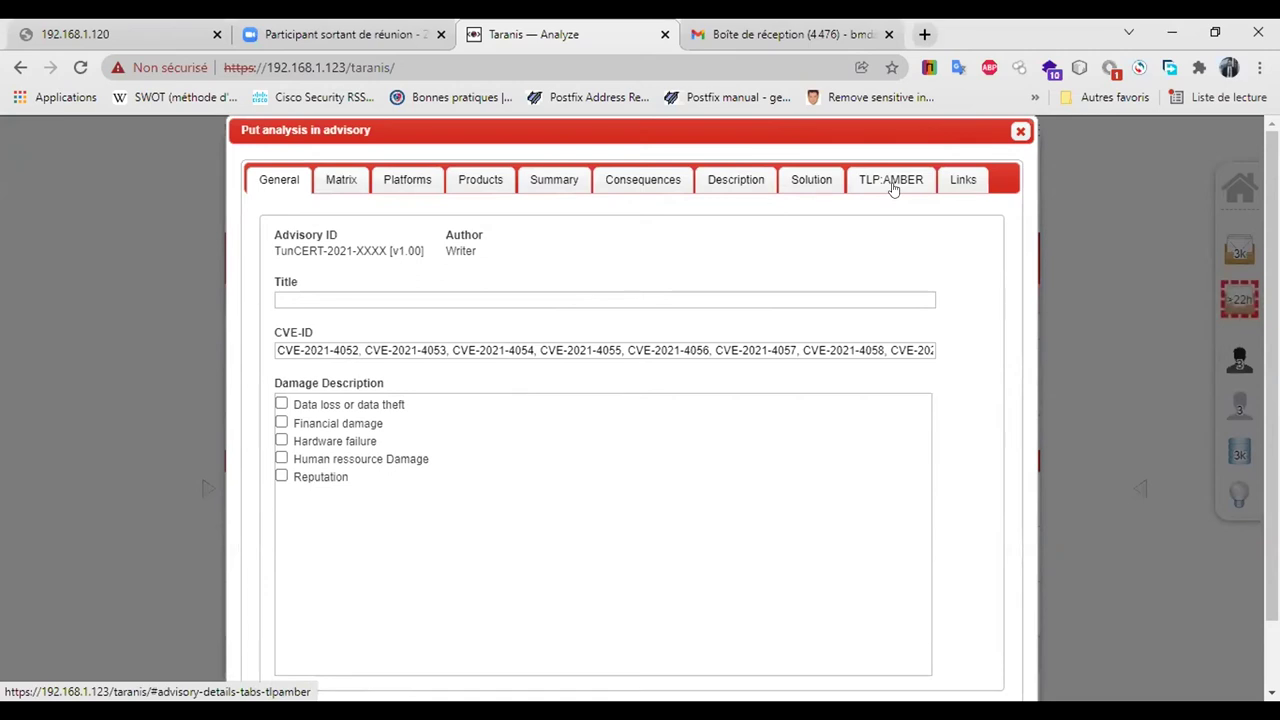
Title the advisory 'Multiple vulnerabilities in Google Chrome'
{"action": "left_click", "coordinate": [324, 298]}
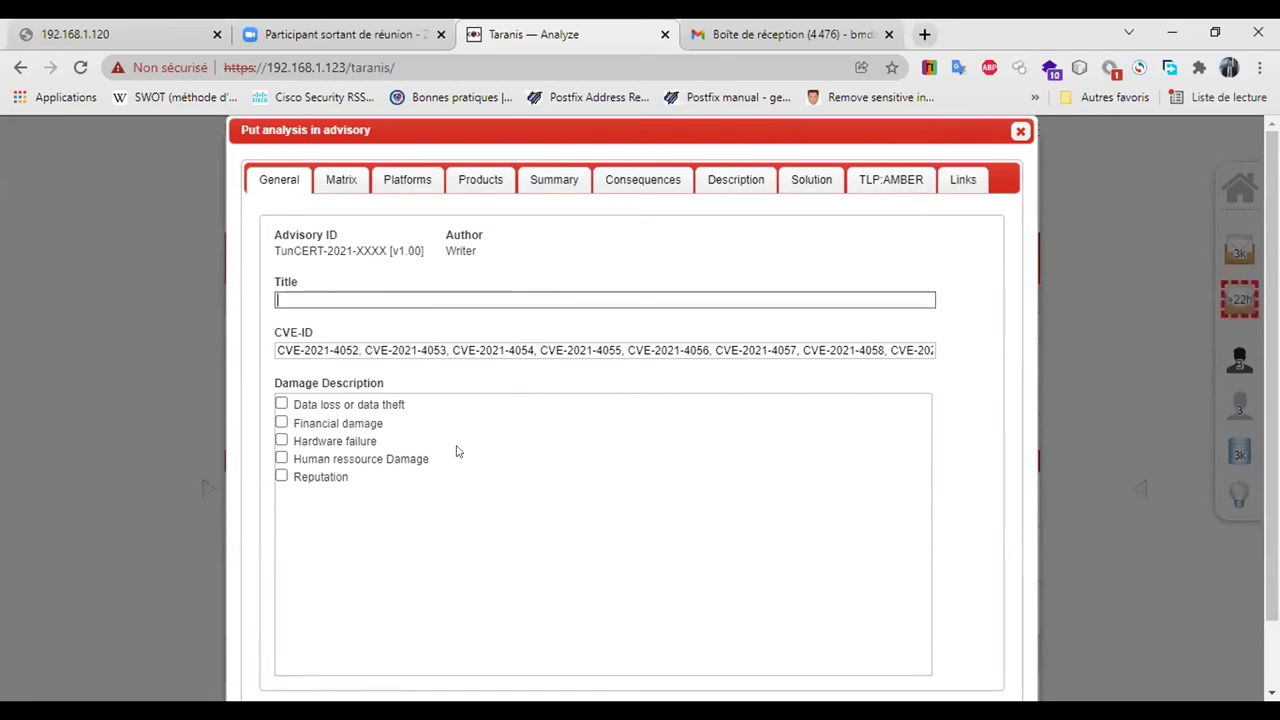
{"action": "scroll", "coordinate": [454, 449], "scroll_direction": "down", "scroll_amount": 1}
{"action": "scroll", "coordinate": [454, 449], "scroll_direction": "up", "scroll_amount": 1}
{"action": "type", "text": "Multi"}
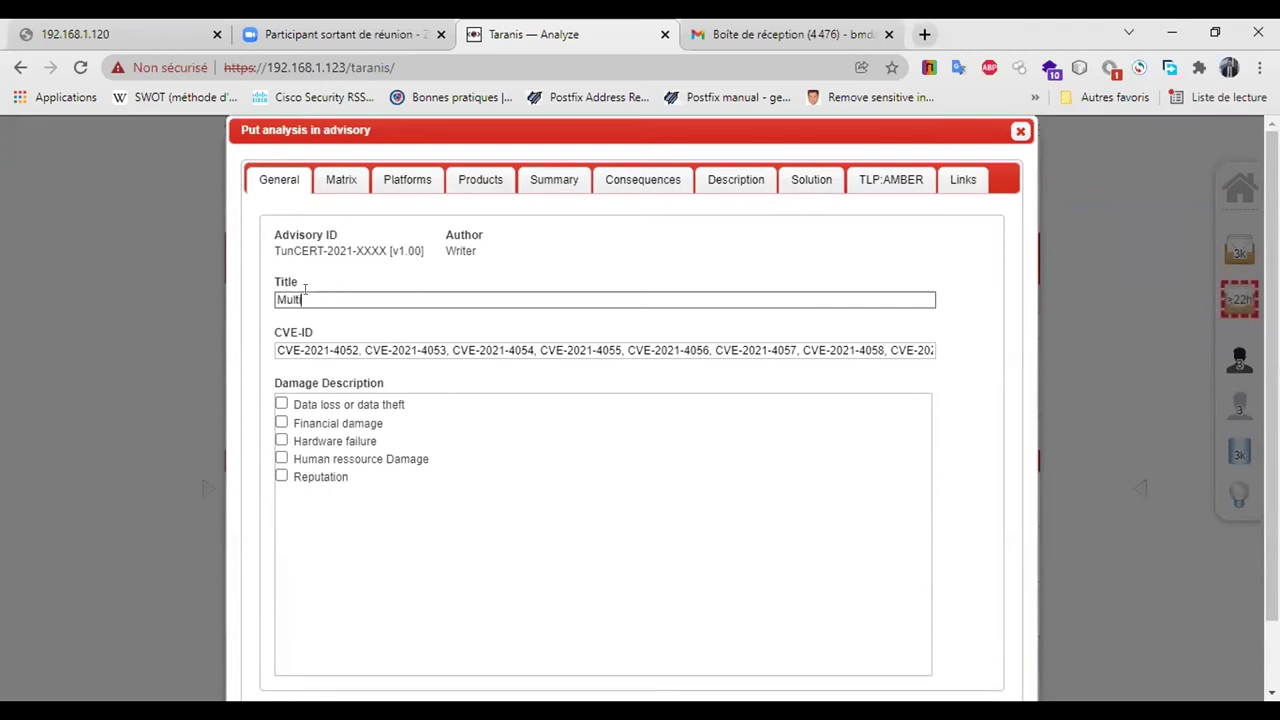
{"action": "type", "text": "ple vulnerabilities in"}
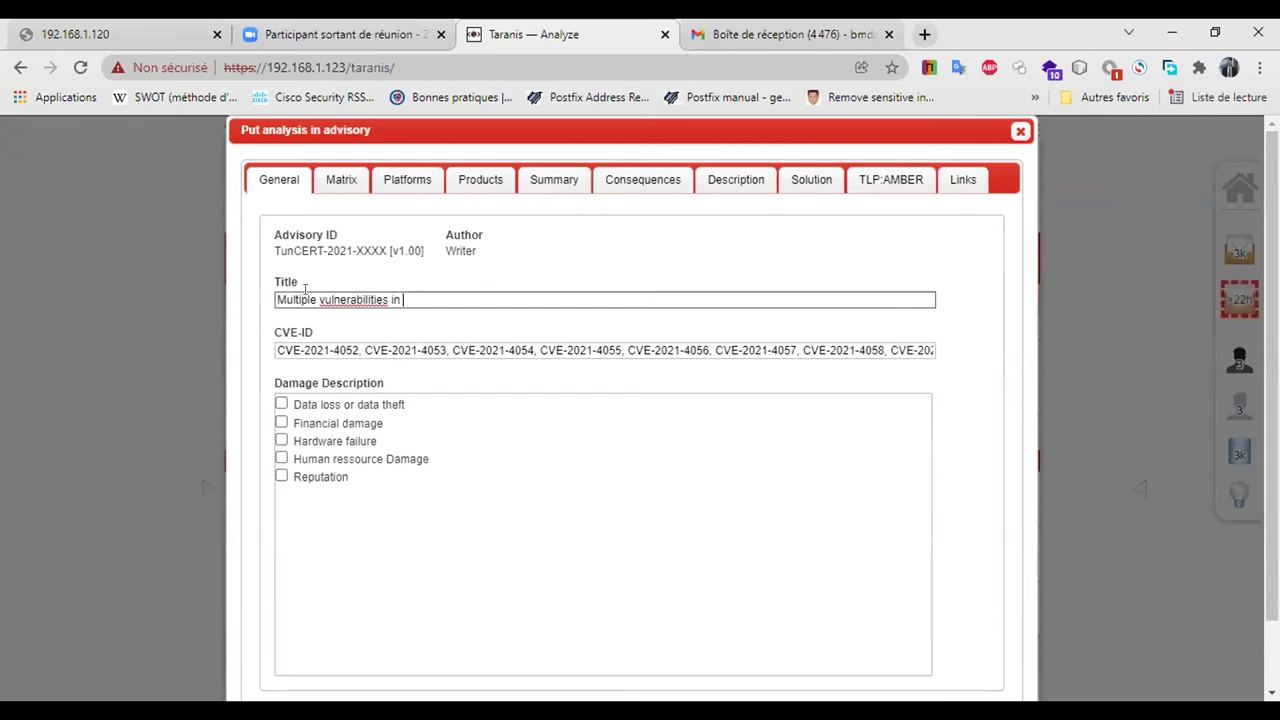
{"action": "type", "text": " Google Chrome."}
Tick 'Data loss or data theft' under Damage Description
{"action": "scroll", "coordinate": [365, 403], "scroll_direction": "down", "scroll_amount": 2}
{"action": "scroll", "coordinate": [395, 445], "scroll_direction": "up", "scroll_amount": 2}
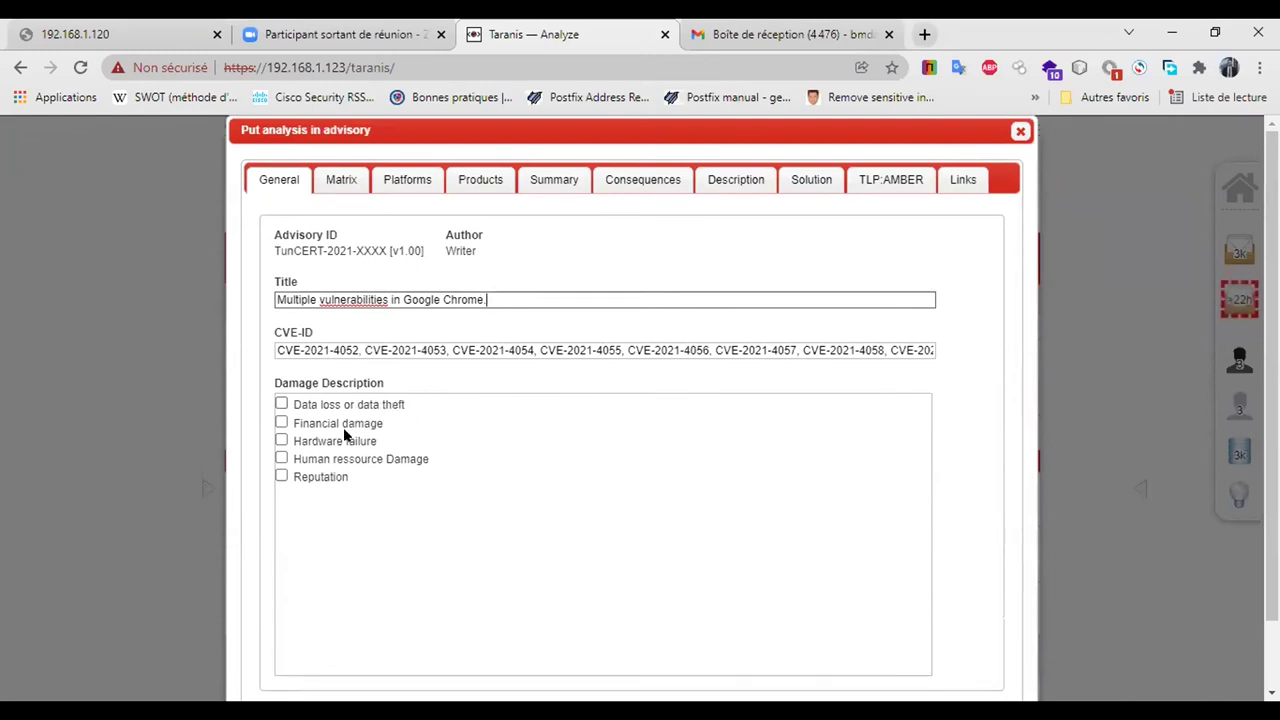
{"action": "scroll", "coordinate": [343, 430], "scroll_direction": "down", "scroll_amount": 1}
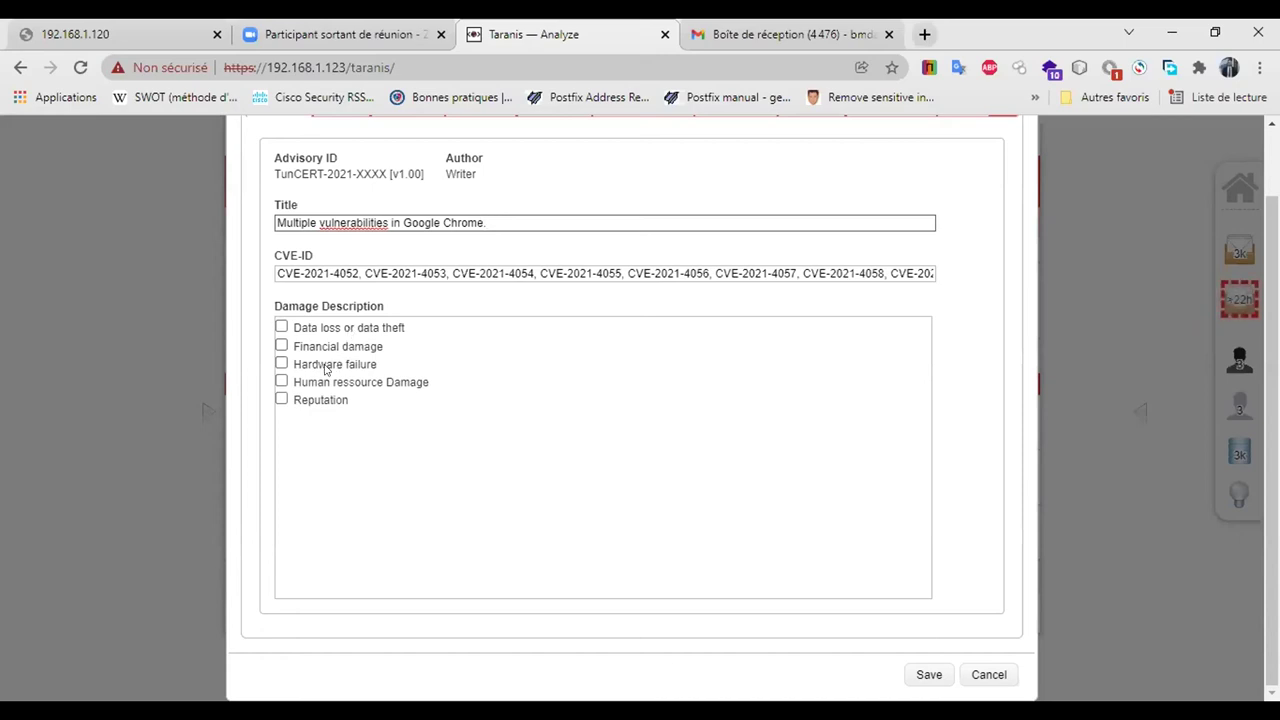
{"action": "left_click", "coordinate": [281, 326]}
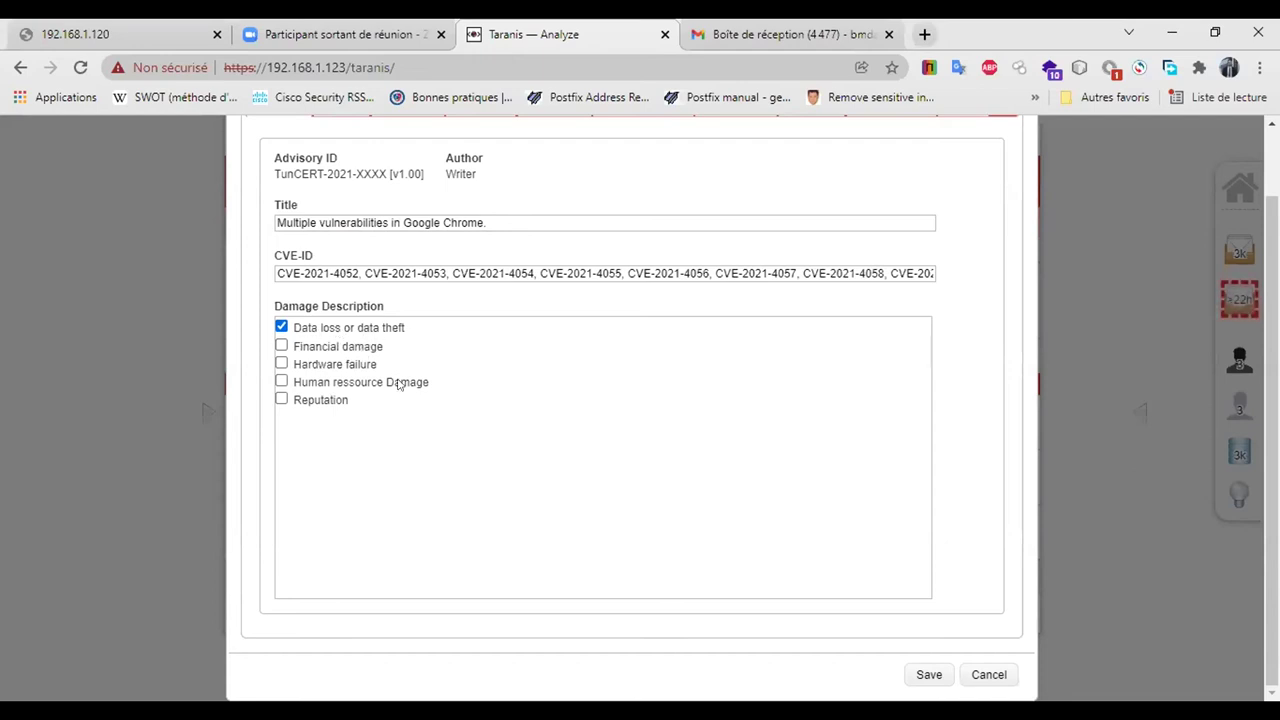
{"action": "scroll", "coordinate": [497, 466], "scroll_direction": "up", "scroll_amount": 1}
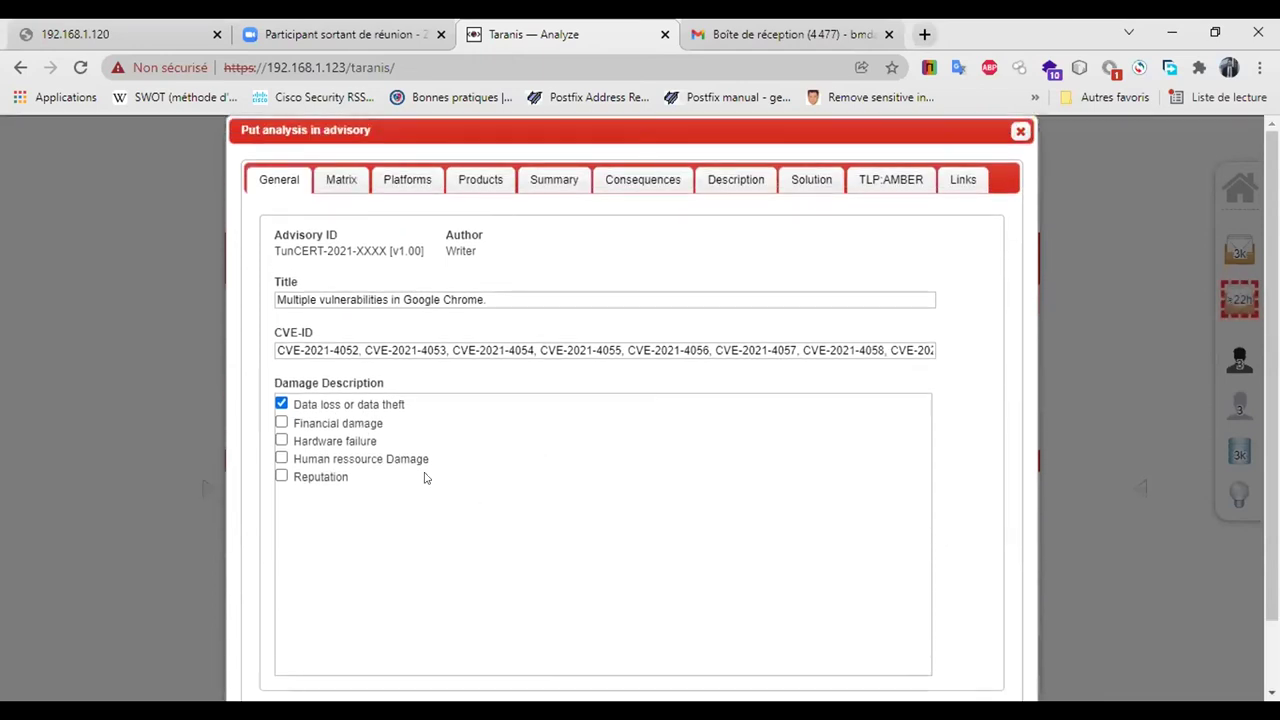
Open the advisory's Matrix tab and look over its questions
{"action": "left_click", "coordinate": [340, 182]}
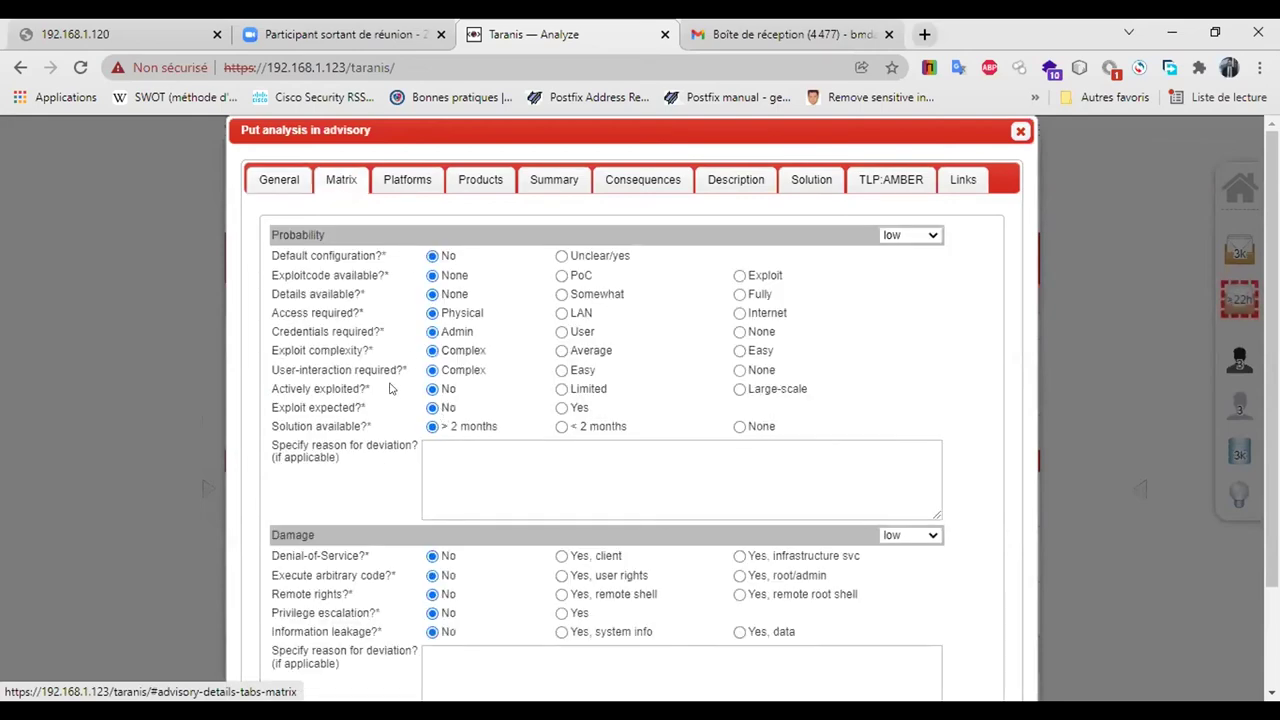
{"action": "scroll", "coordinate": [391, 440], "scroll_direction": "down", "scroll_amount": 1}
{"action": "scroll", "coordinate": [388, 445], "scroll_direction": "up", "scroll_amount": 1}
{"action": "scroll", "coordinate": [352, 475], "scroll_direction": "down", "scroll_amount": 1}
{"action": "scroll", "coordinate": [369, 400], "scroll_direction": "up", "scroll_amount": 1}
{"action": "scroll", "coordinate": [309, 390], "scroll_direction": "down", "scroll_amount": 1}
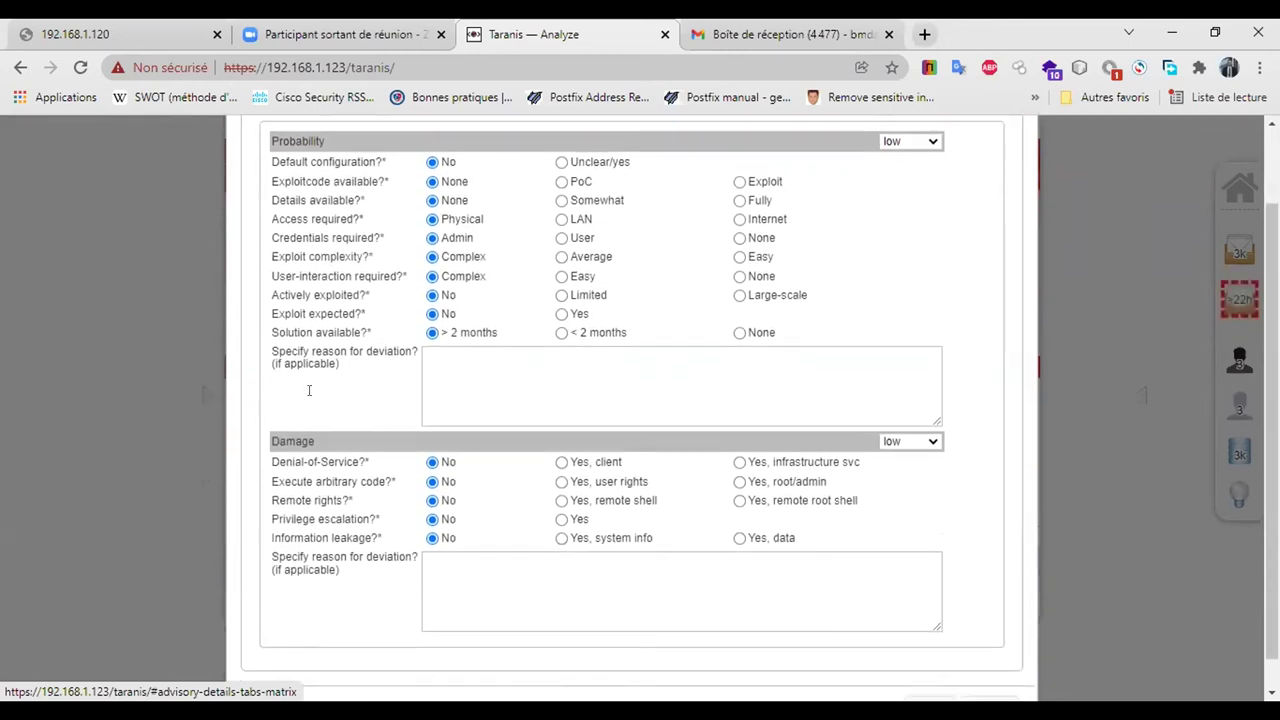
{"action": "scroll", "coordinate": [309, 364], "scroll_direction": "up", "scroll_amount": 1}
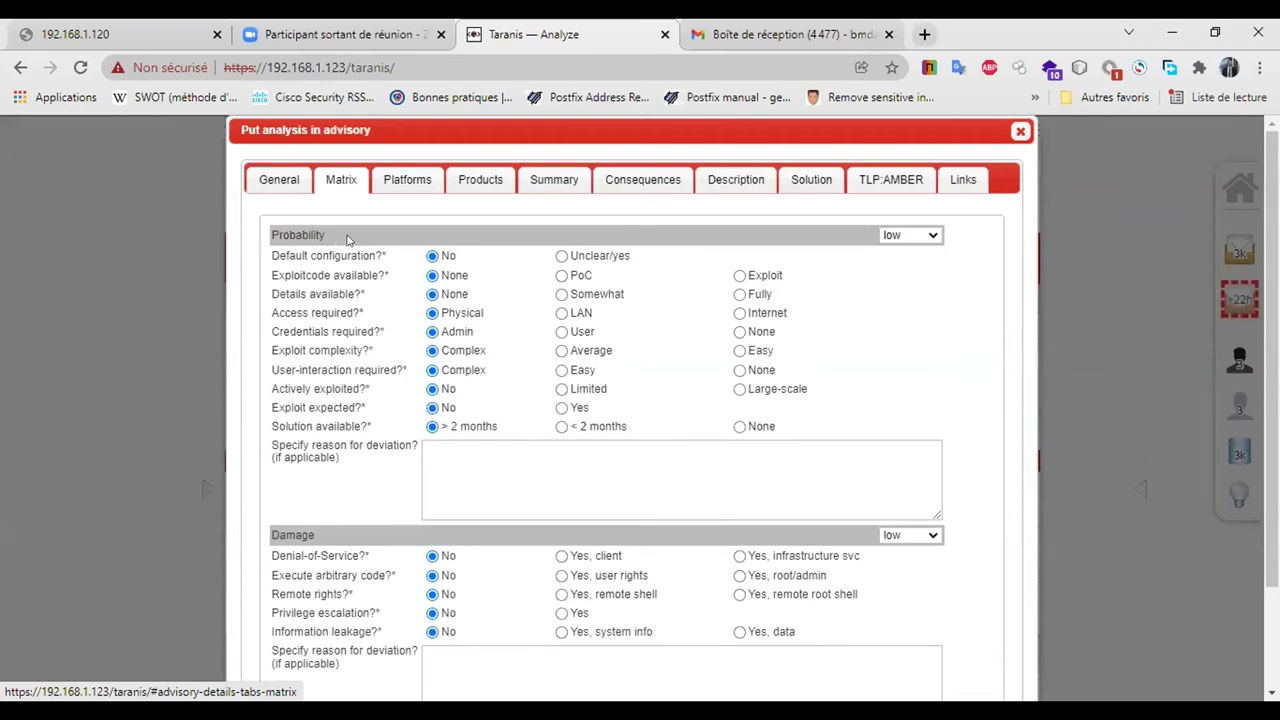
{"action": "scroll", "coordinate": [343, 443], "scroll_direction": "down", "scroll_amount": 1}
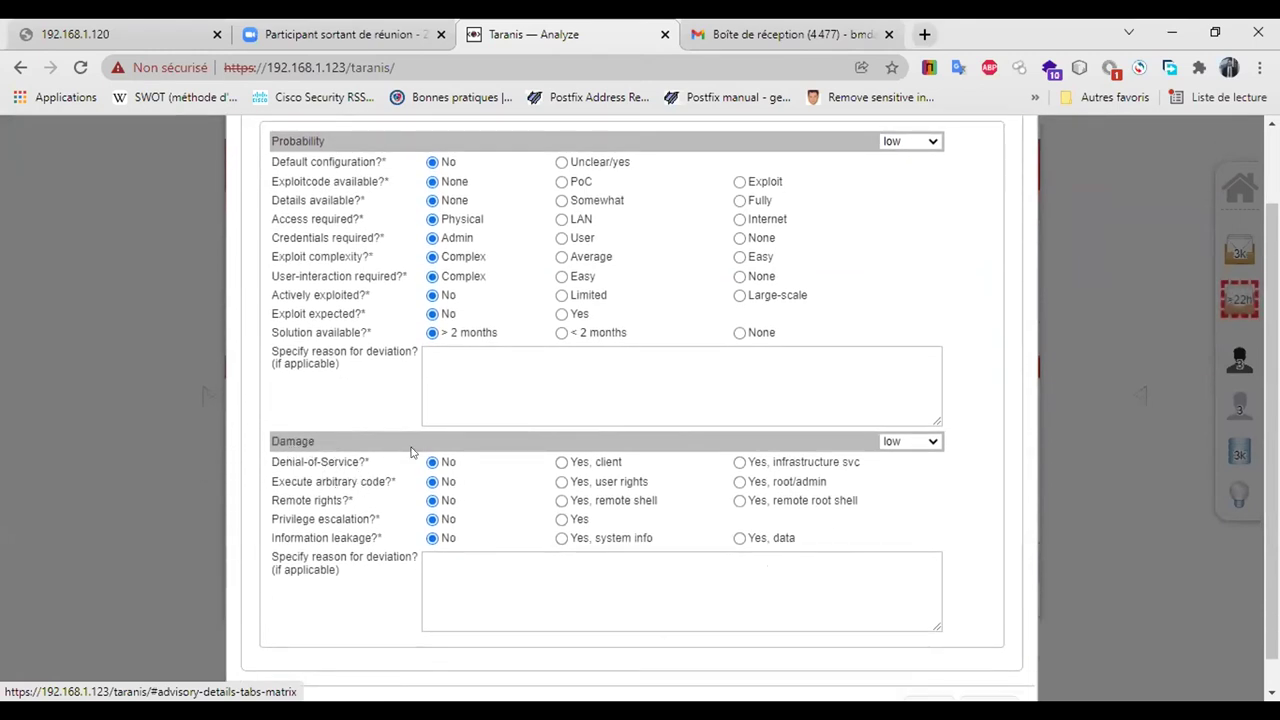
{"action": "scroll", "coordinate": [320, 452], "scroll_direction": "up", "scroll_amount": 1}
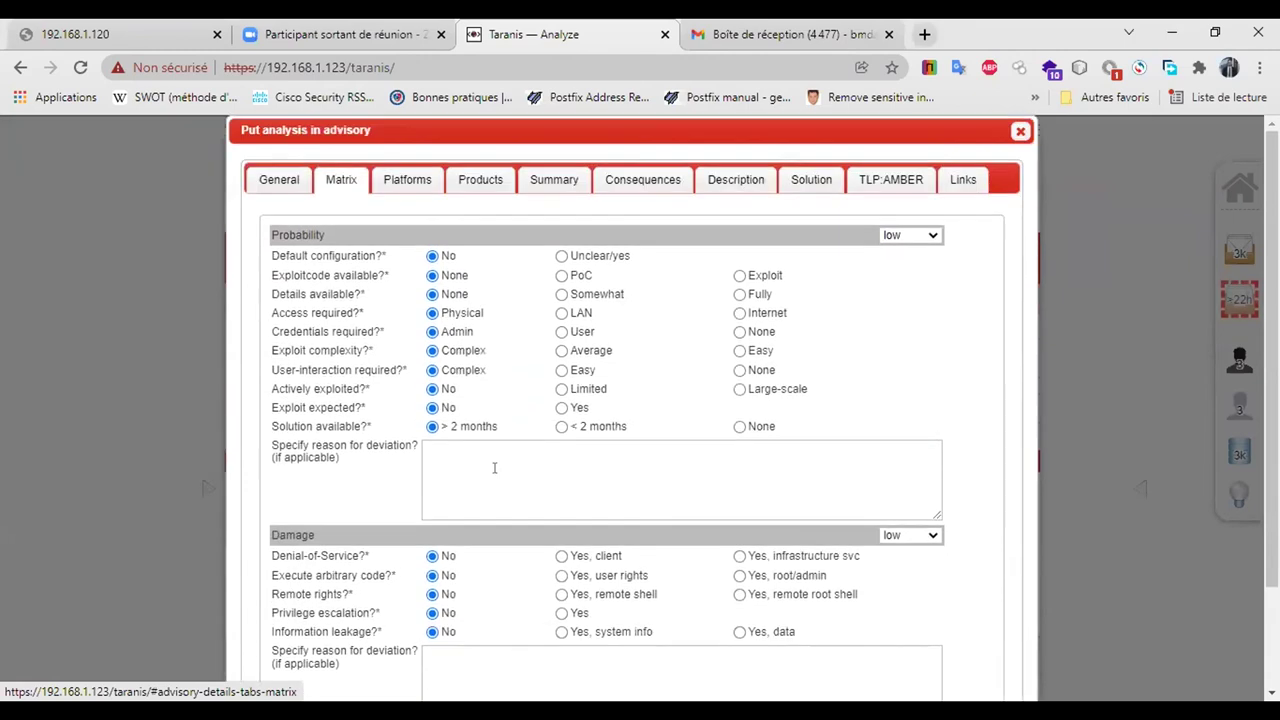
Check the Probability and Damage level options, leaving both at low
{"action": "left_click", "coordinate": [907, 233]}
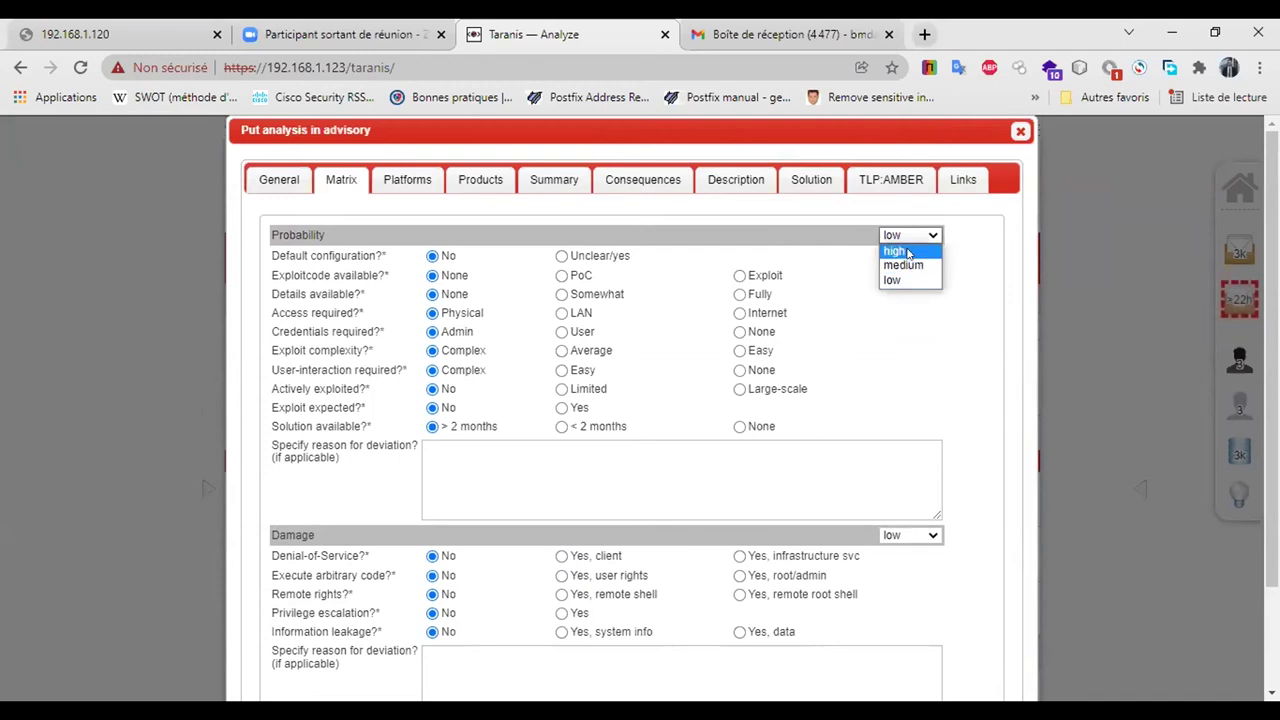
{"action": "scroll", "coordinate": [940, 400], "scroll_direction": "down", "scroll_amount": 1}
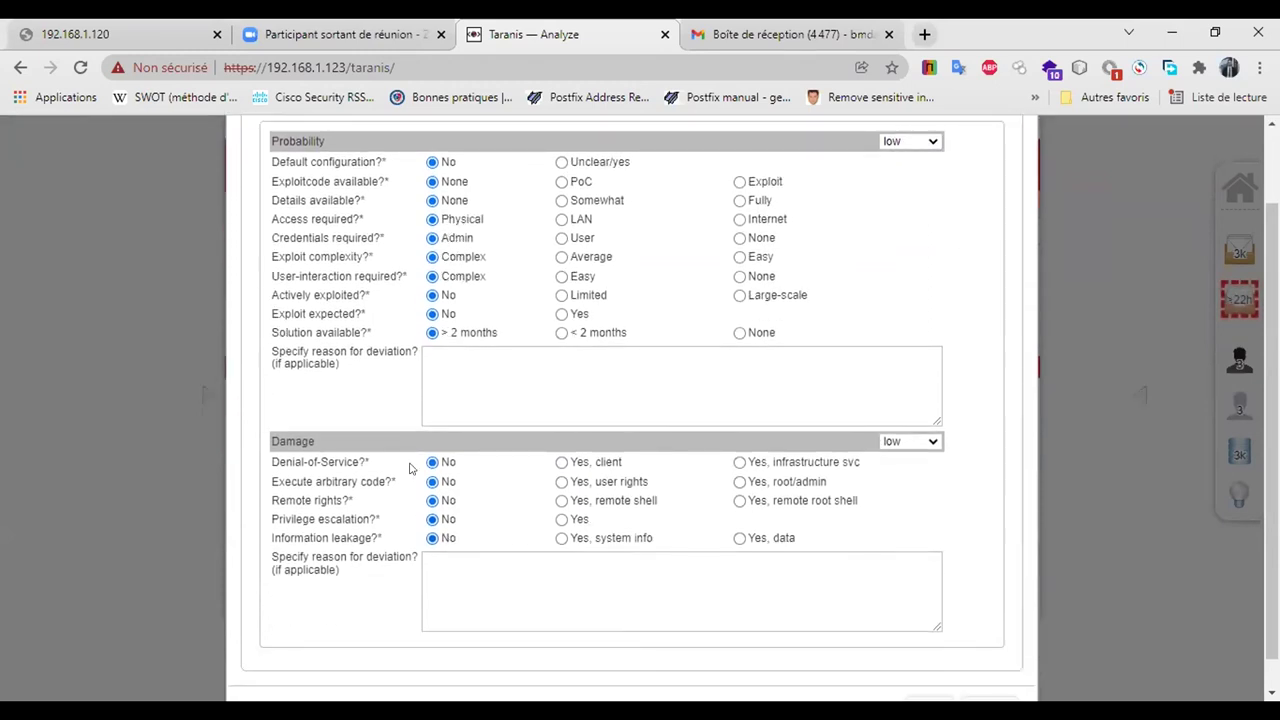
{"action": "left_click", "coordinate": [932, 442]}
{"action": "scroll", "coordinate": [953, 409], "scroll_direction": "up", "scroll_amount": 1}
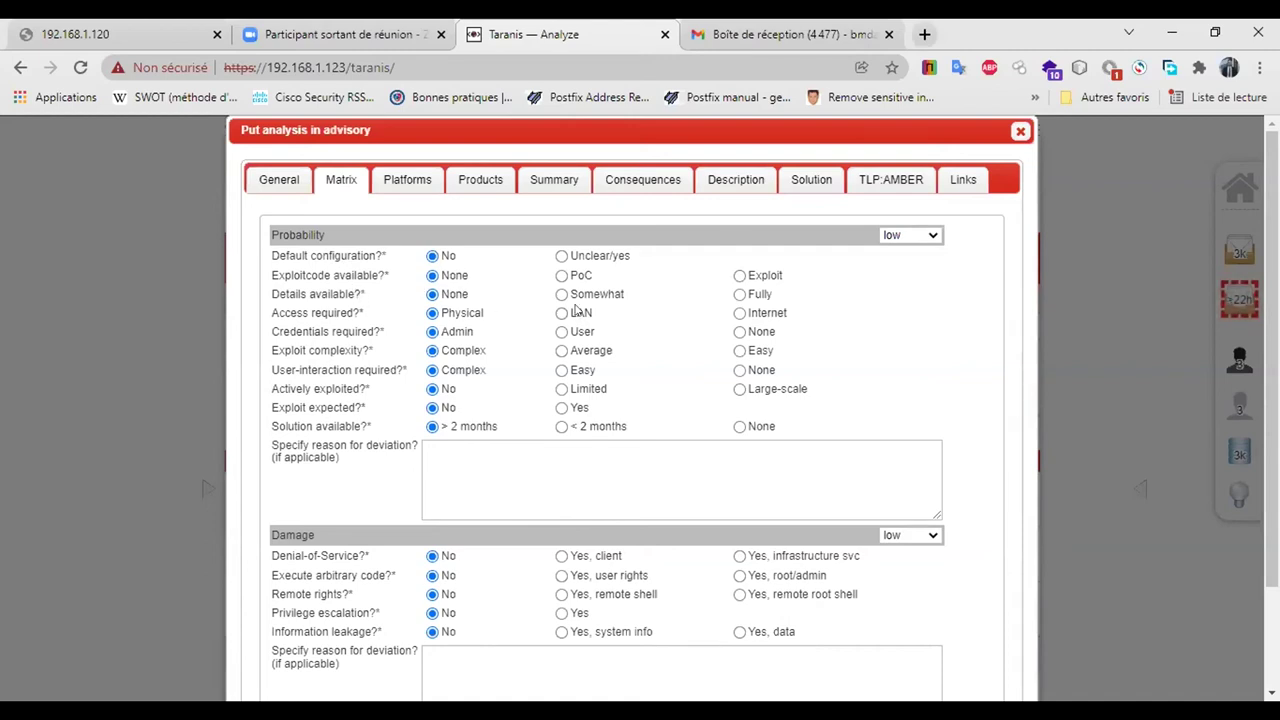
Rate Probability medium: details fully available, Internet access, no credentials, easy user interaction
{"action": "left_click", "coordinate": [740, 294]}
{"action": "left_click", "coordinate": [740, 314]}
{"action": "left_click", "coordinate": [740, 331]}
{"action": "left_click", "coordinate": [562, 372]}
{"action": "scroll", "coordinate": [517, 360], "scroll_direction": "down", "scroll_amount": 1}
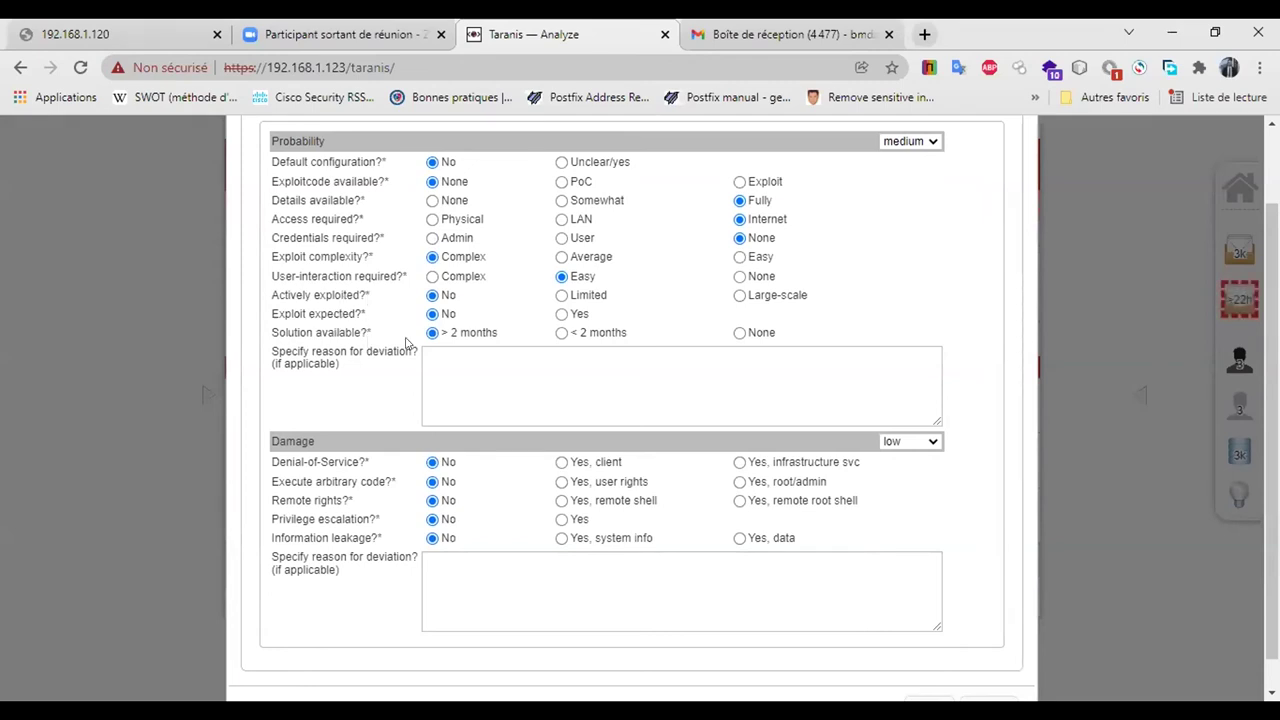
{"action": "scroll", "coordinate": [489, 444], "scroll_direction": "up", "scroll_amount": 1}
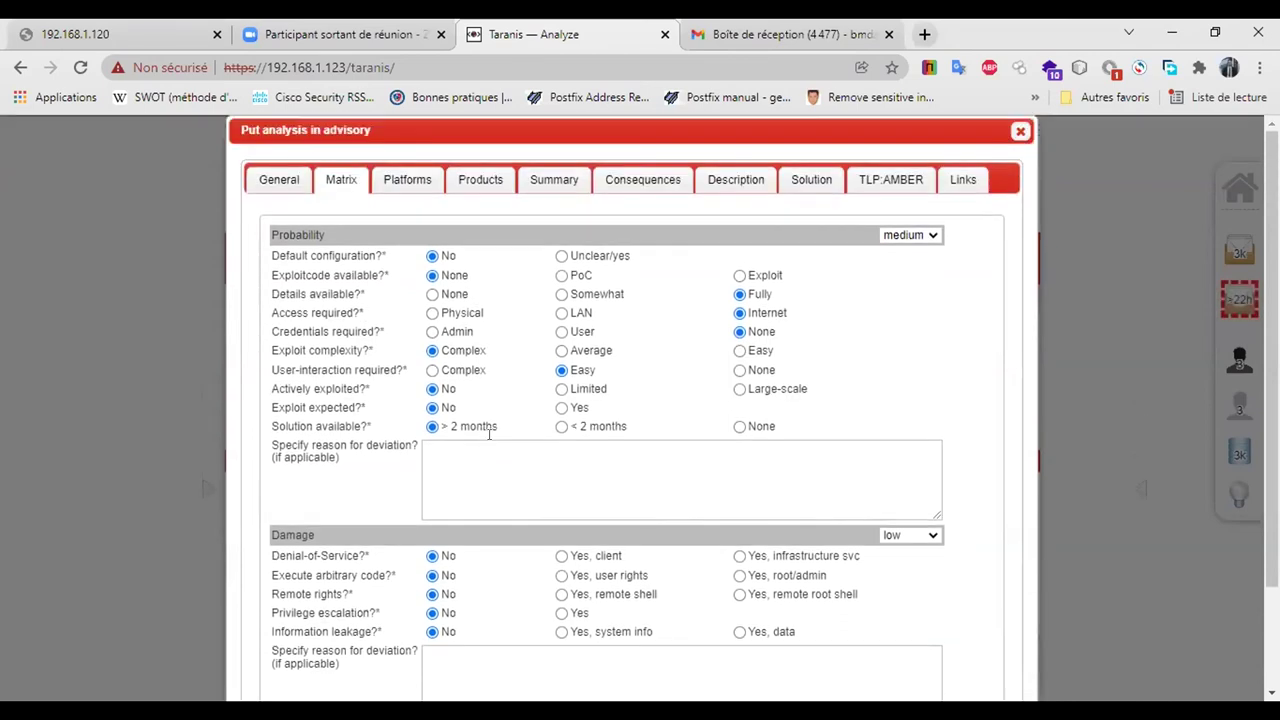
{"action": "scroll", "coordinate": [412, 372], "scroll_direction": "down", "scroll_amount": 2}
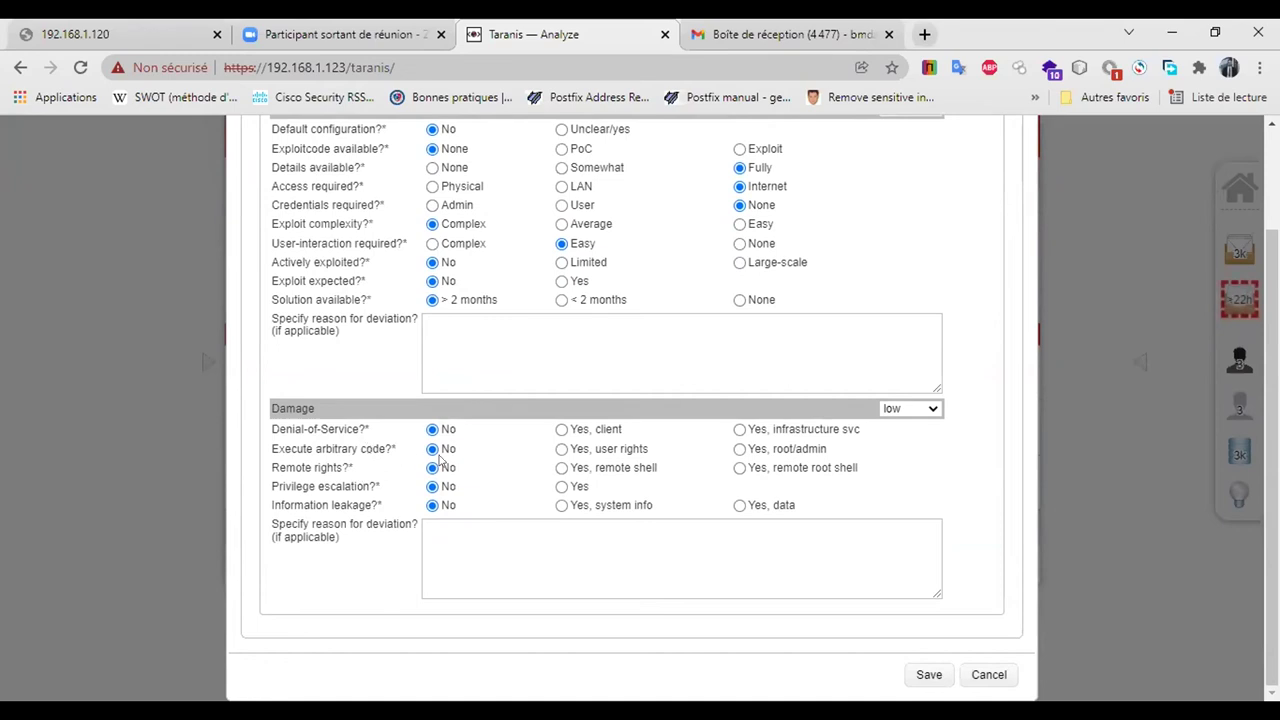
Answer Damage with user-rights code execution, privilege escalation Yes and data leakage Yes
{"action": "left_click", "coordinate": [560, 449]}
{"action": "left_click", "coordinate": [562, 487]}
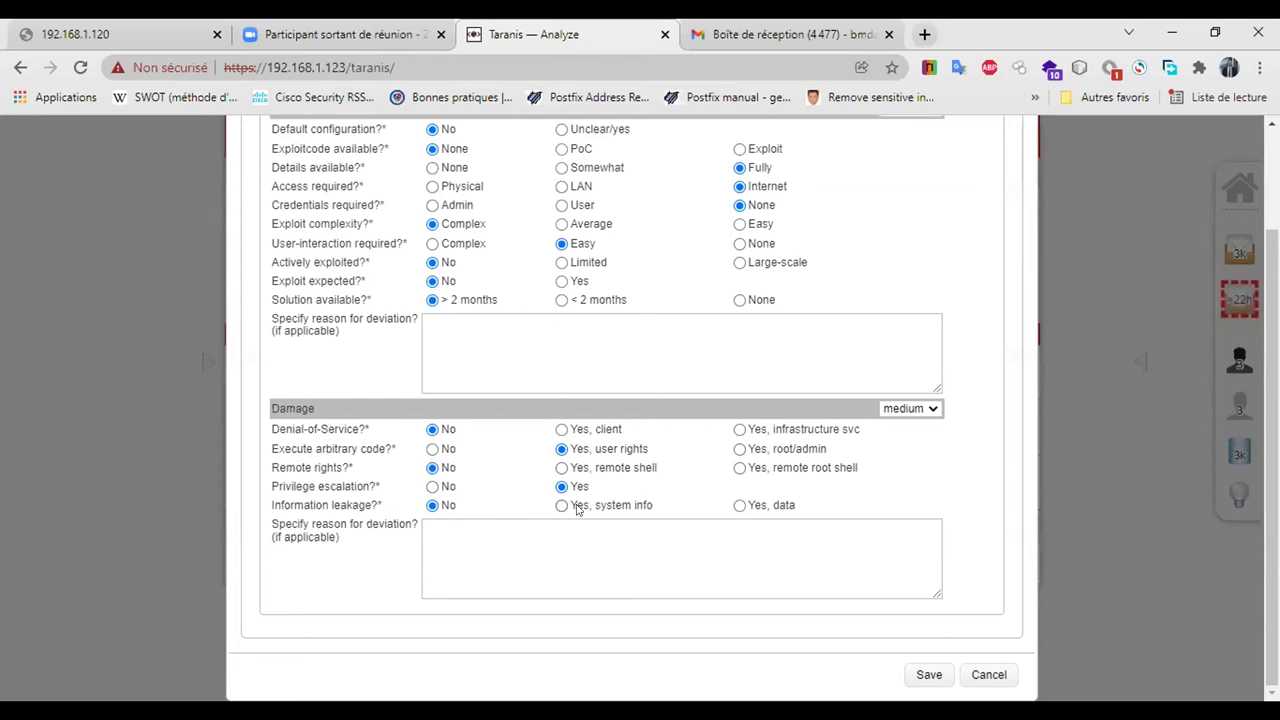
{"action": "left_click", "coordinate": [740, 505]}
{"action": "scroll", "coordinate": [561, 525], "scroll_direction": "up", "scroll_amount": 2}
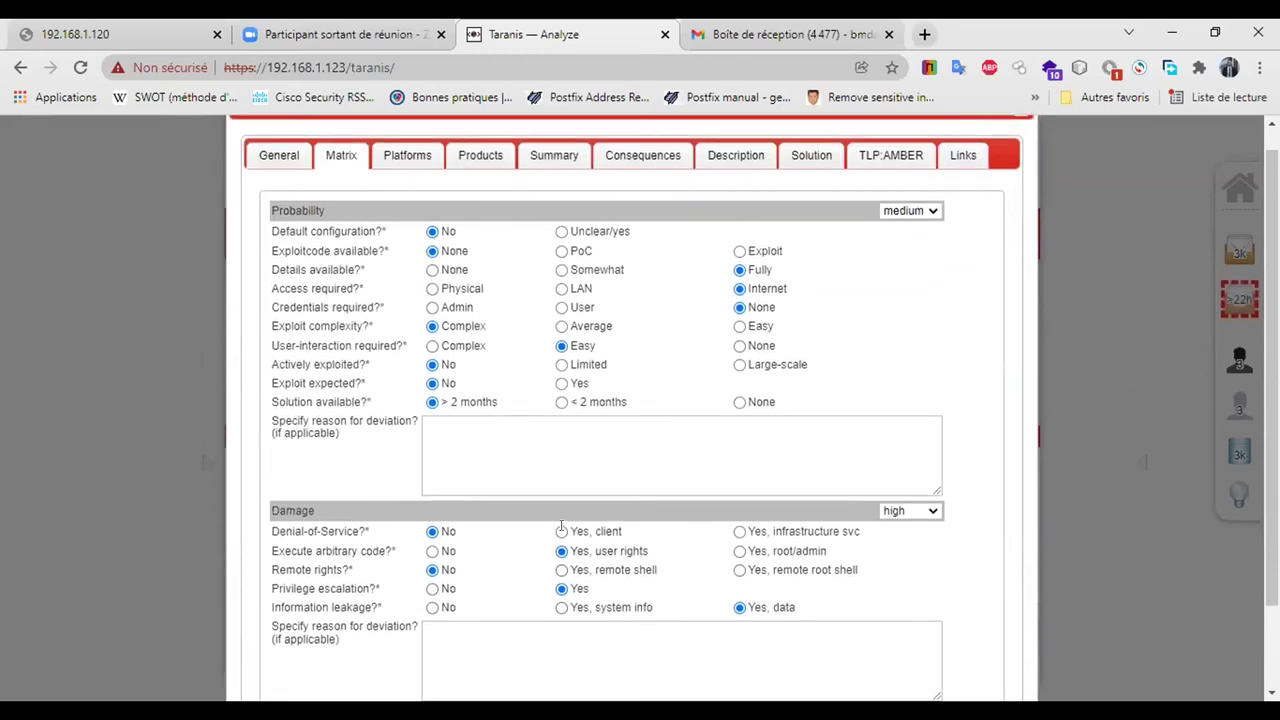
{"action": "scroll", "coordinate": [567, 555], "scroll_direction": "down", "scroll_amount": 2}
{"action": "scroll", "coordinate": [565, 550], "scroll_direction": "up", "scroll_amount": 1}
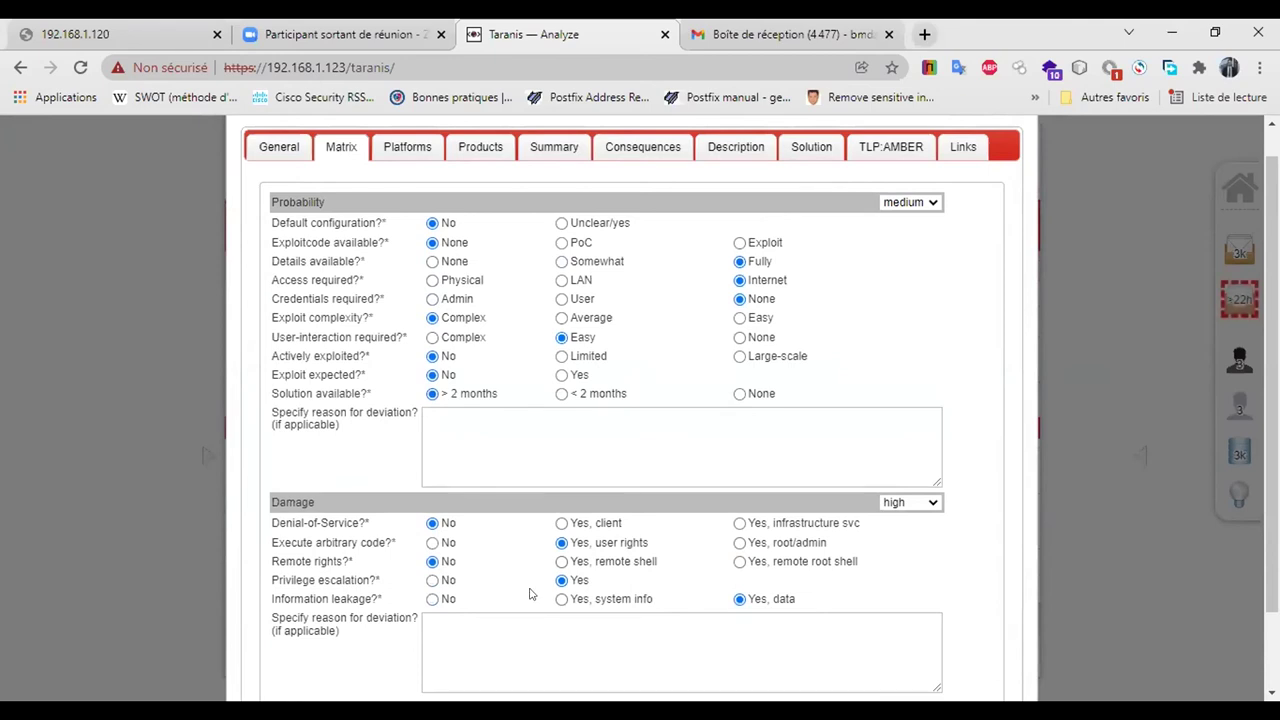
{"action": "scroll", "coordinate": [528, 591], "scroll_direction": "down", "scroll_amount": 1}
{"action": "scroll", "coordinate": [528, 591], "scroll_direction": "up", "scroll_amount": 1}
{"action": "scroll", "coordinate": [905, 545], "scroll_direction": "up", "scroll_amount": 1}
Search platforms for 'Windows', including platforms not yet in use
{"action": "left_click", "coordinate": [406, 189]}
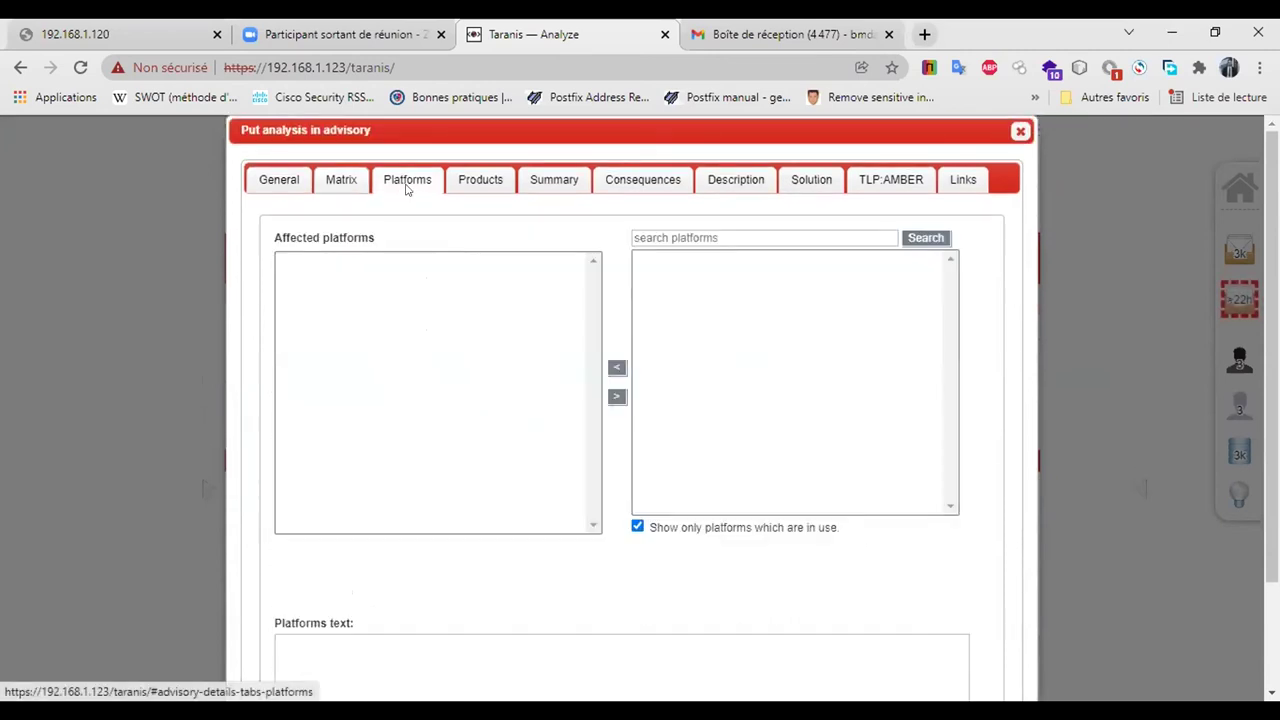
{"action": "left_click", "coordinate": [725, 237]}
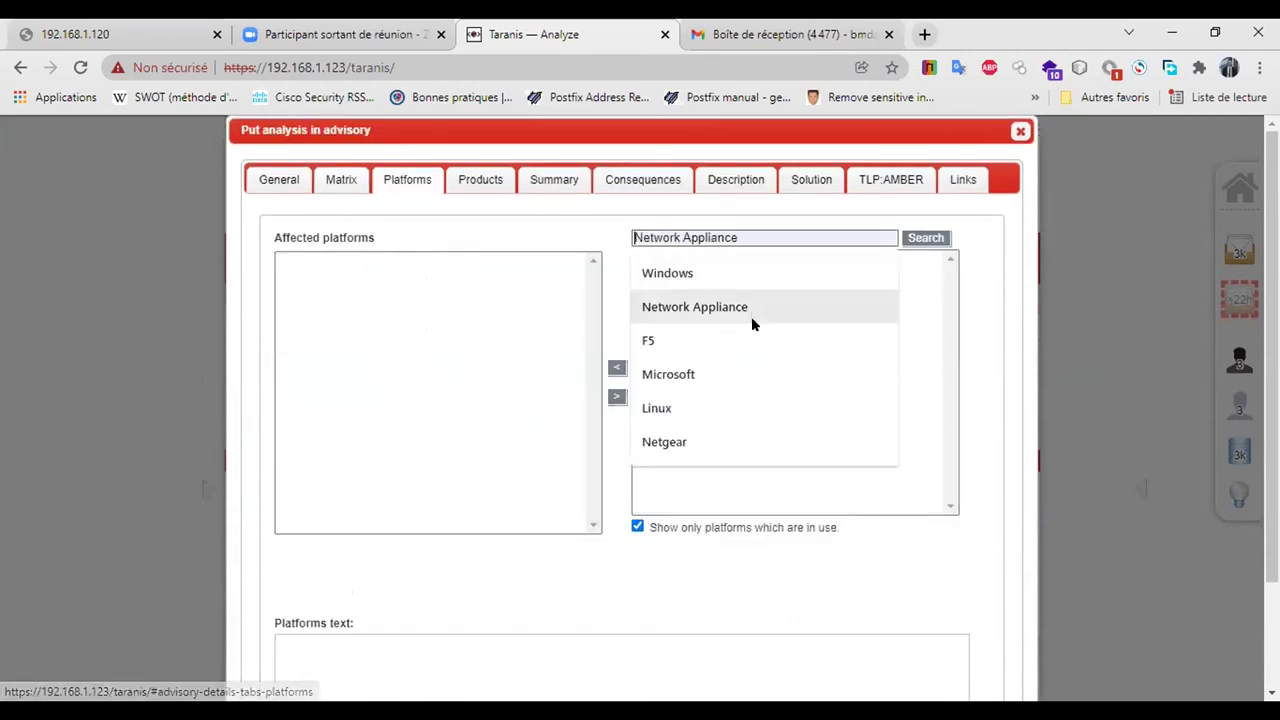
{"action": "left_click", "coordinate": [680, 271]}
{"action": "left_click", "coordinate": [913, 238]}
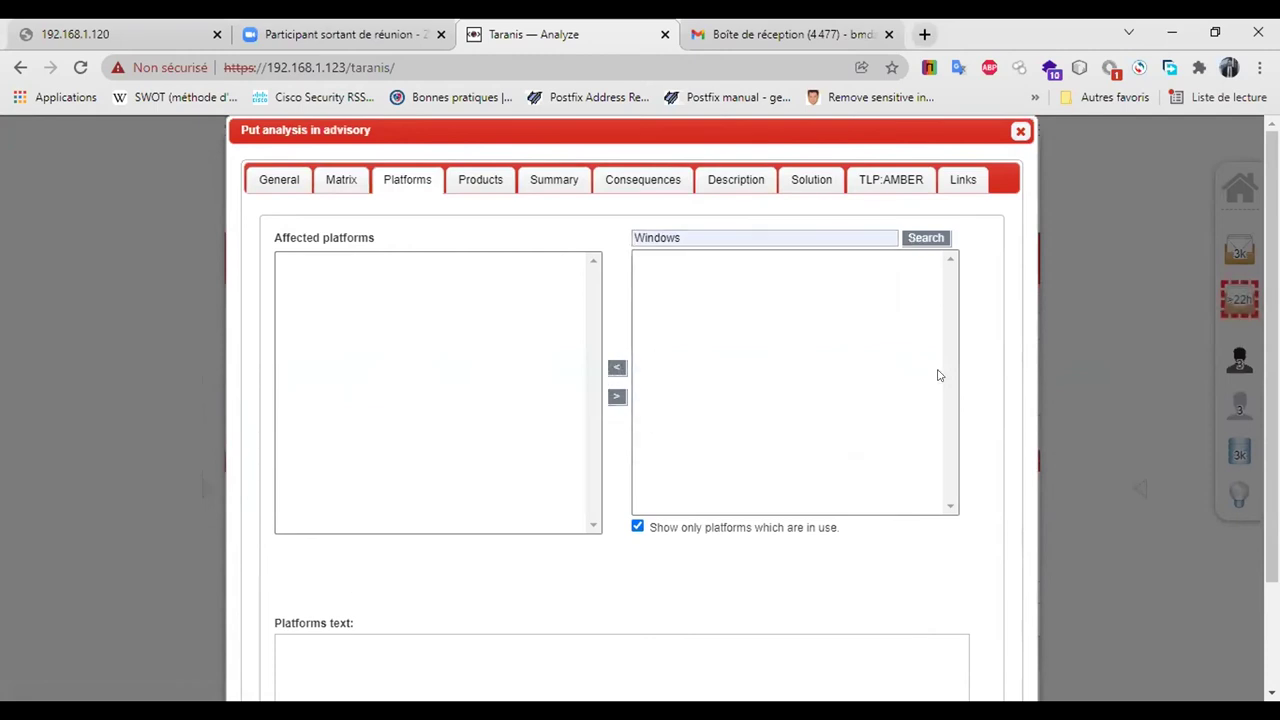
{"action": "left_click", "coordinate": [637, 526]}
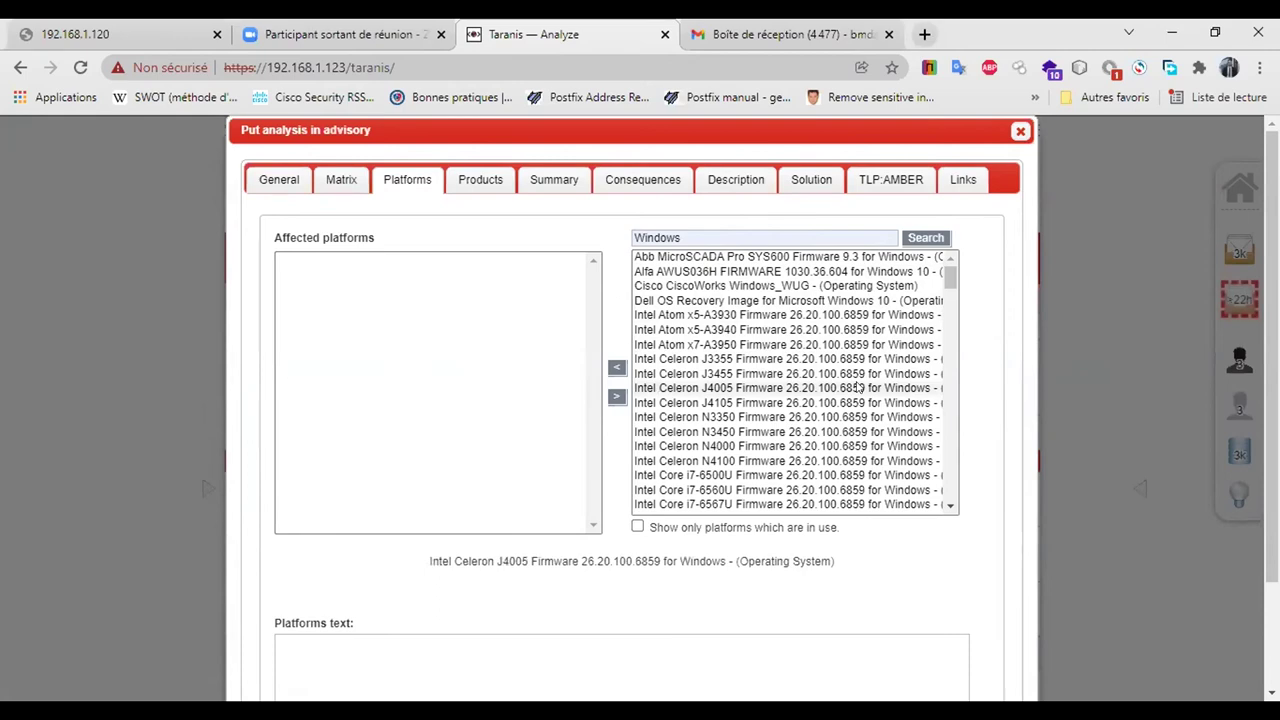
Add Microsoft Windows 8.0 from the results as the affected platform
{"action": "scroll", "coordinate": [858, 387], "scroll_direction": "down", "scroll_amount": 10}
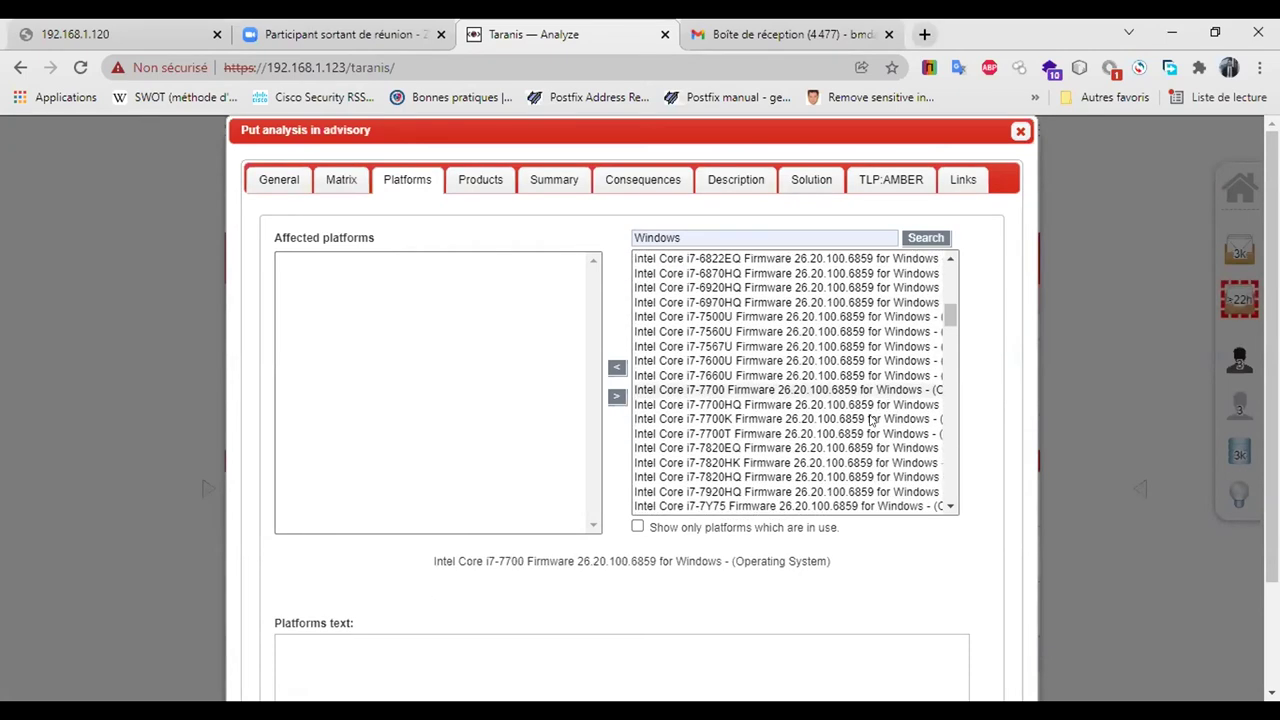
{"action": "scroll", "coordinate": [870, 420], "scroll_direction": "down", "scroll_amount": 15}
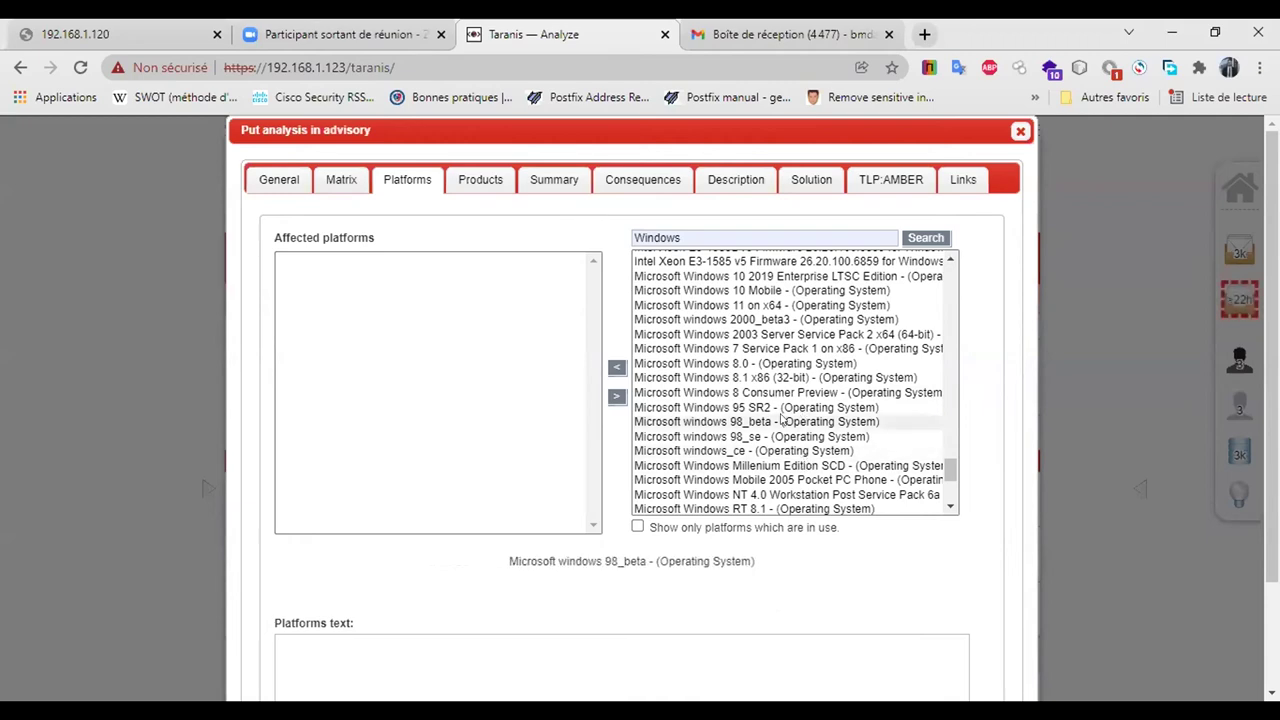
{"action": "scroll", "coordinate": [785, 420], "scroll_direction": "down", "scroll_amount": 1}
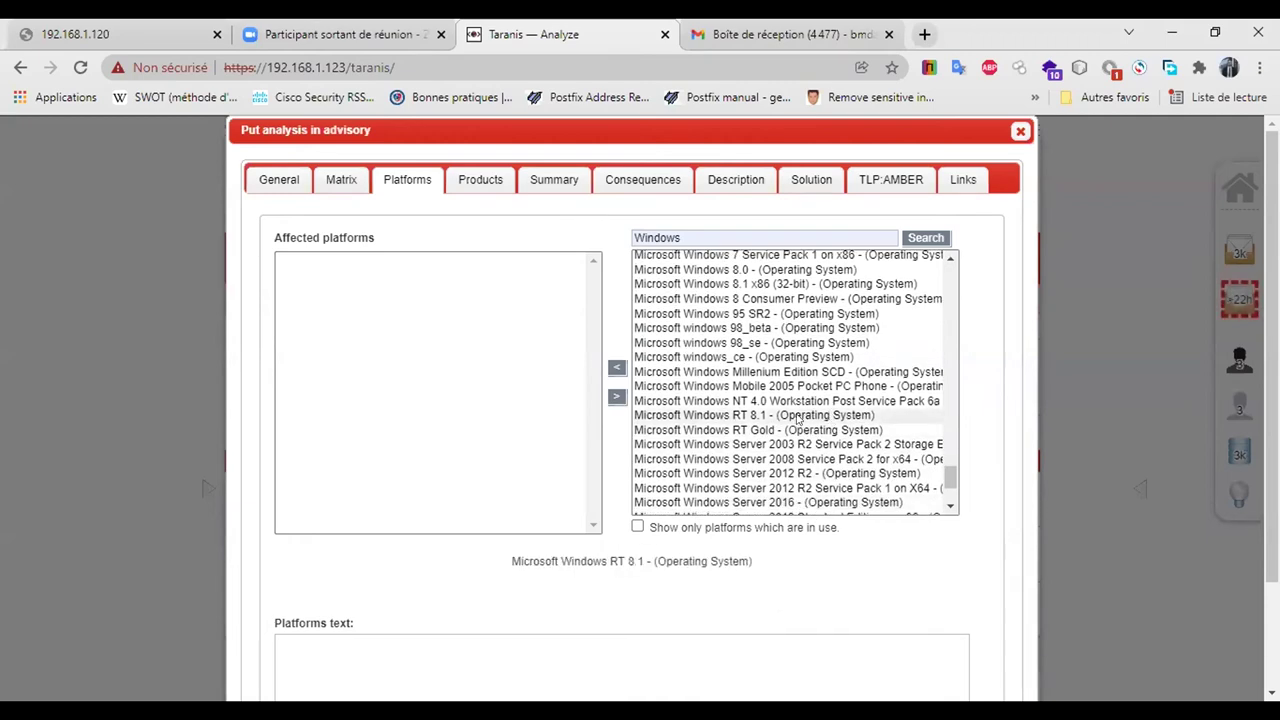
{"action": "scroll", "coordinate": [780, 428], "scroll_direction": "up", "scroll_amount": 5}
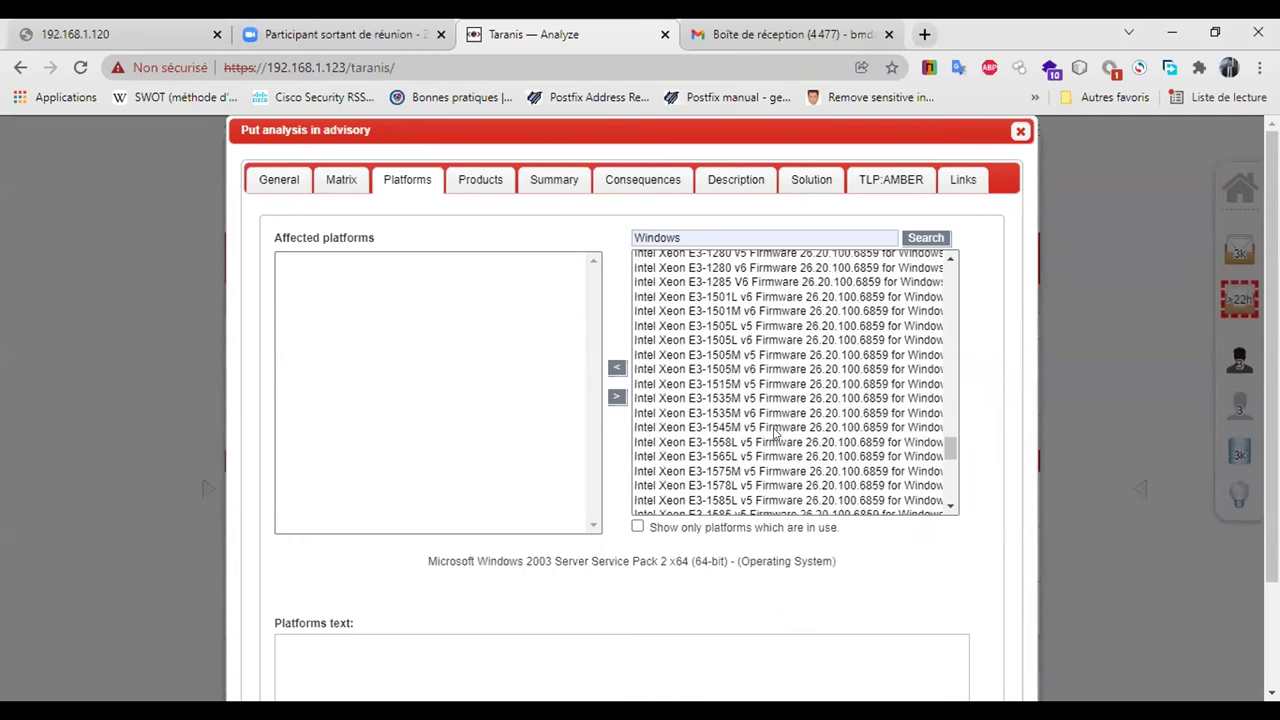
{"action": "scroll", "coordinate": [778, 433], "scroll_direction": "up", "scroll_amount": 7}
{"action": "scroll", "coordinate": [785, 435], "scroll_direction": "down", "scroll_amount": 10}
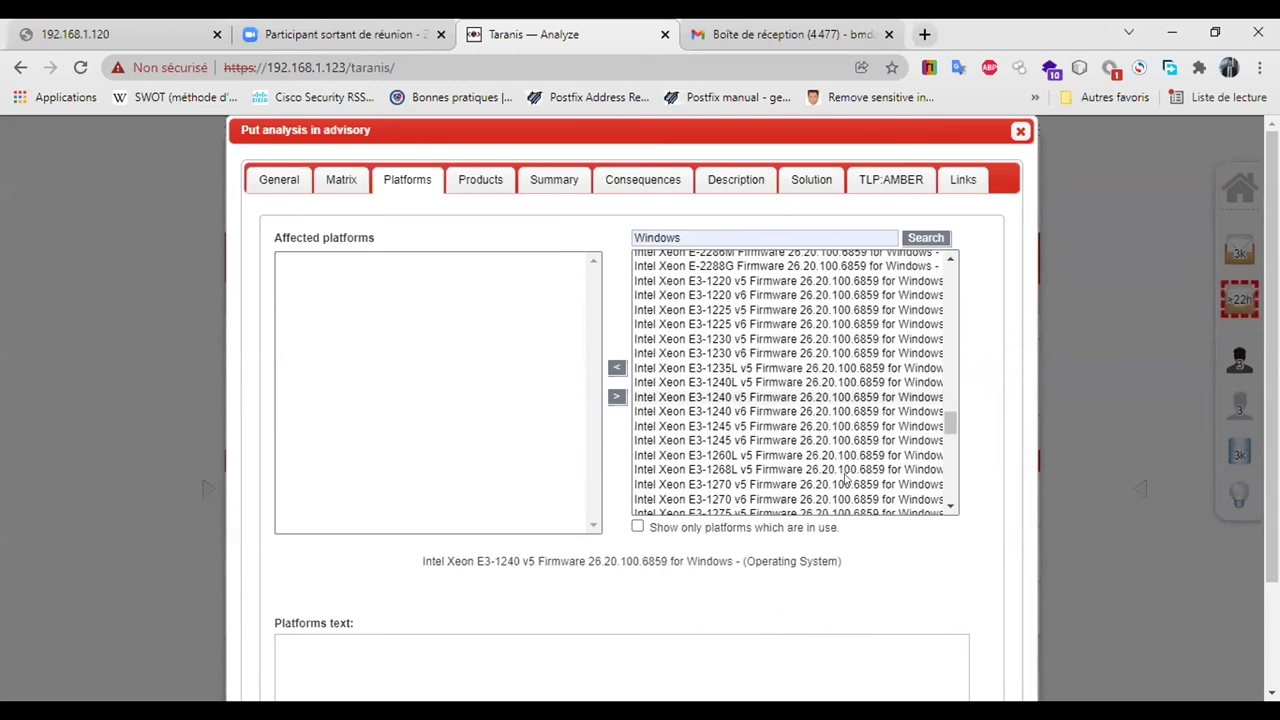
{"action": "scroll", "coordinate": [862, 490], "scroll_direction": "down", "scroll_amount": 2}
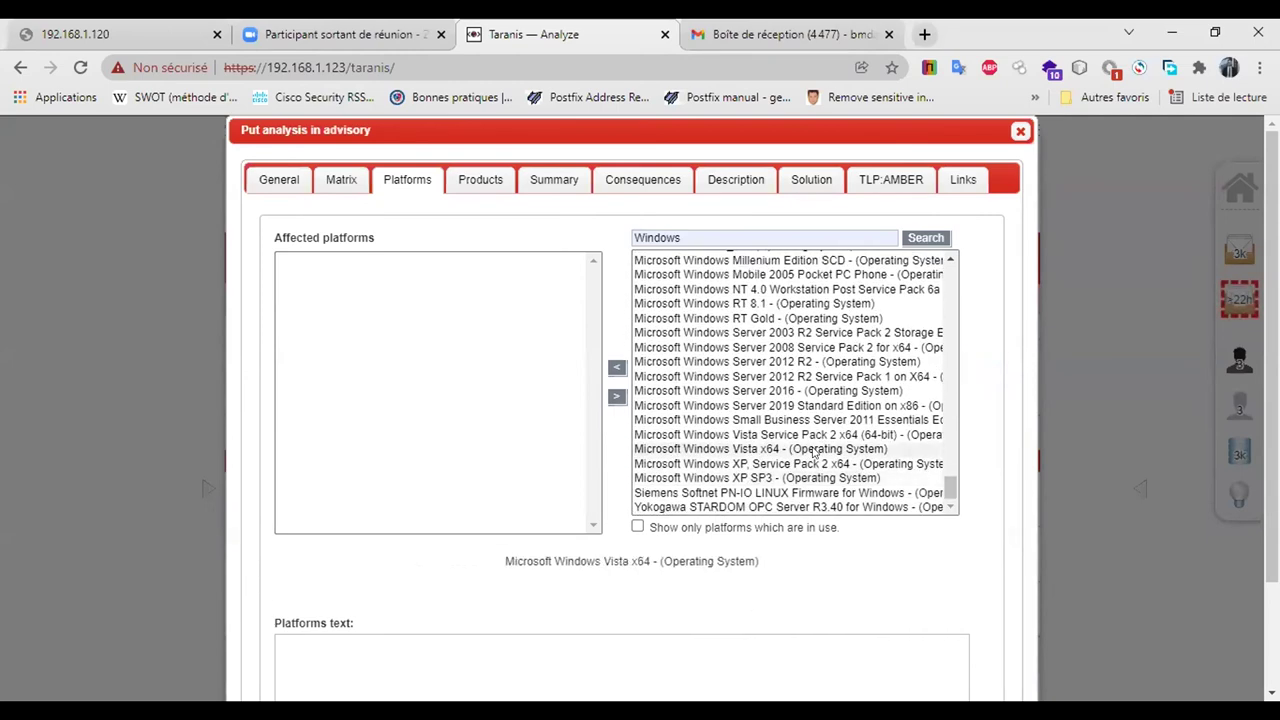
{"action": "scroll", "coordinate": [767, 370], "scroll_direction": "up", "scroll_amount": 15}
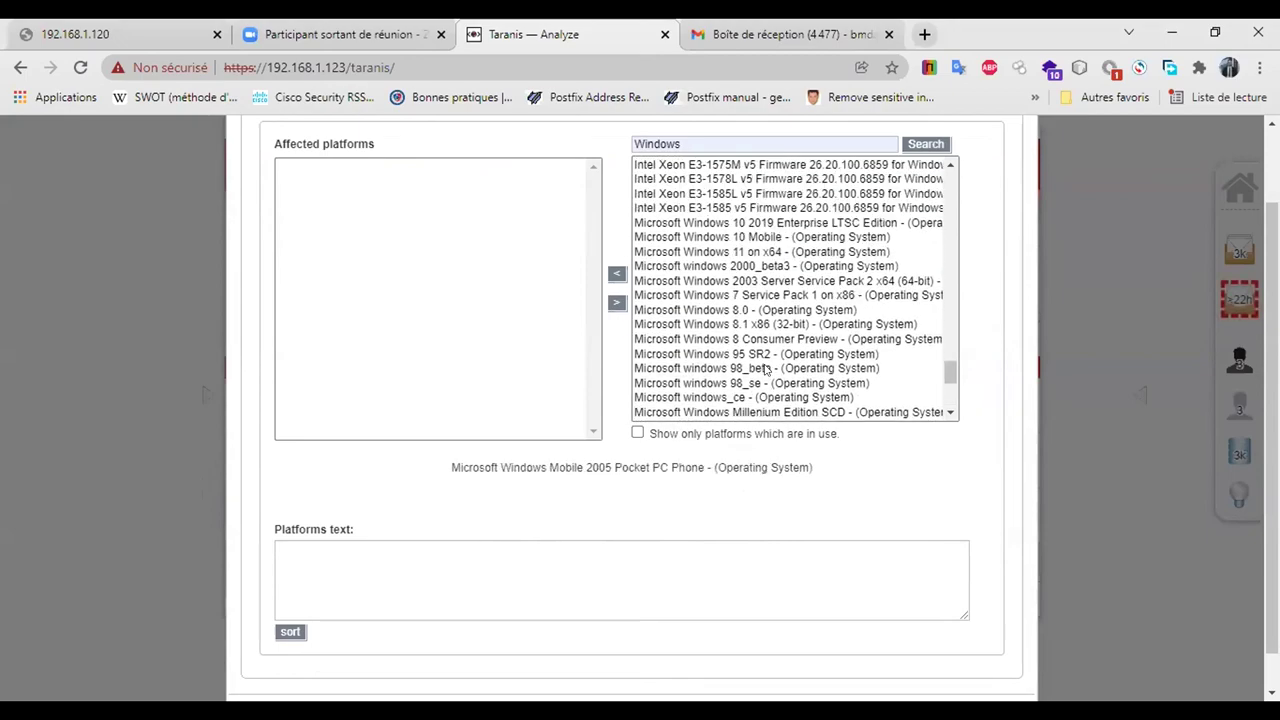
{"action": "scroll", "coordinate": [767, 367], "scroll_direction": "up", "scroll_amount": 15}
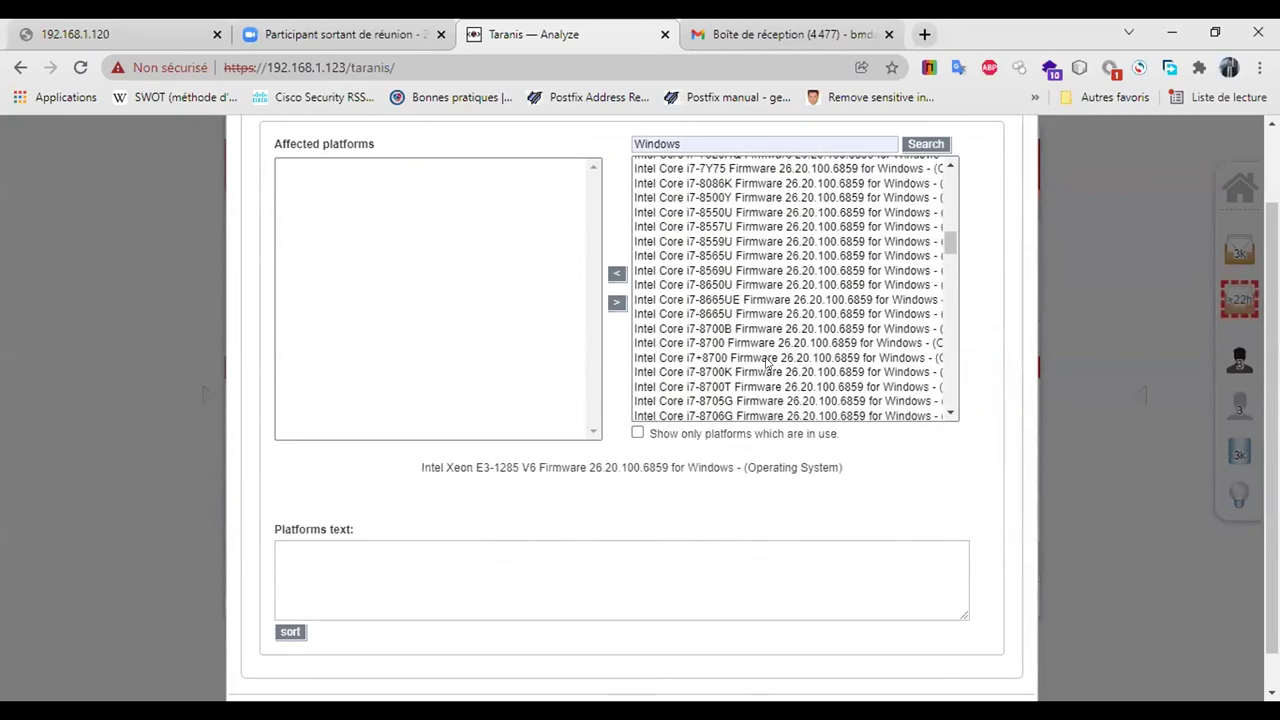
{"action": "scroll", "coordinate": [767, 365], "scroll_direction": "down", "scroll_amount": 20}
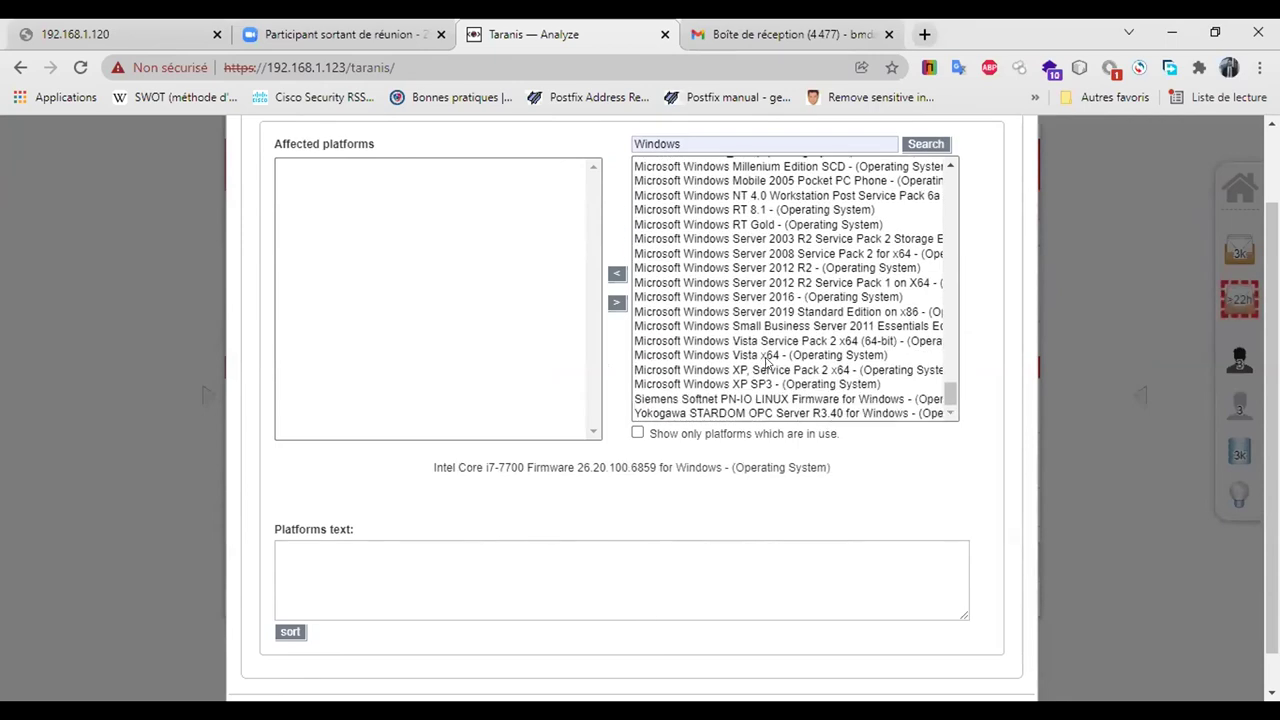
{"action": "scroll", "coordinate": [766, 361], "scroll_direction": "up", "scroll_amount": 5}
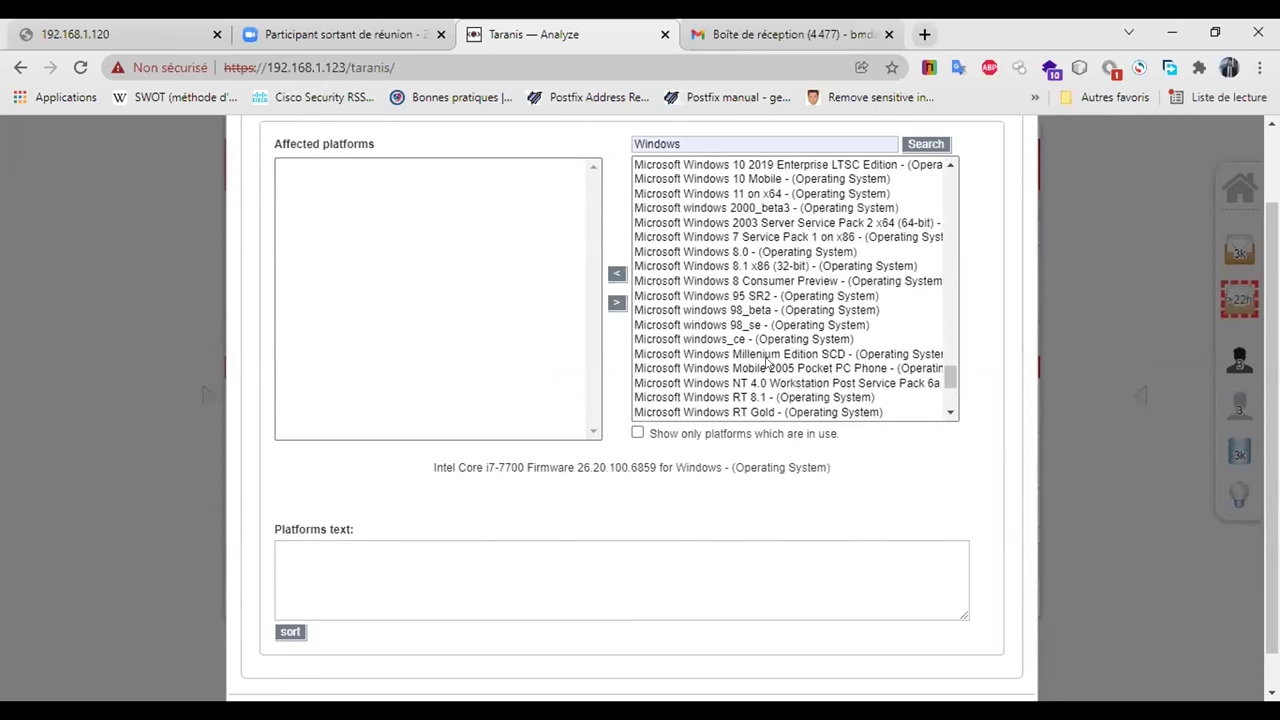
{"action": "left_click", "coordinate": [767, 252]}
{"action": "left_click", "coordinate": [616, 273]}
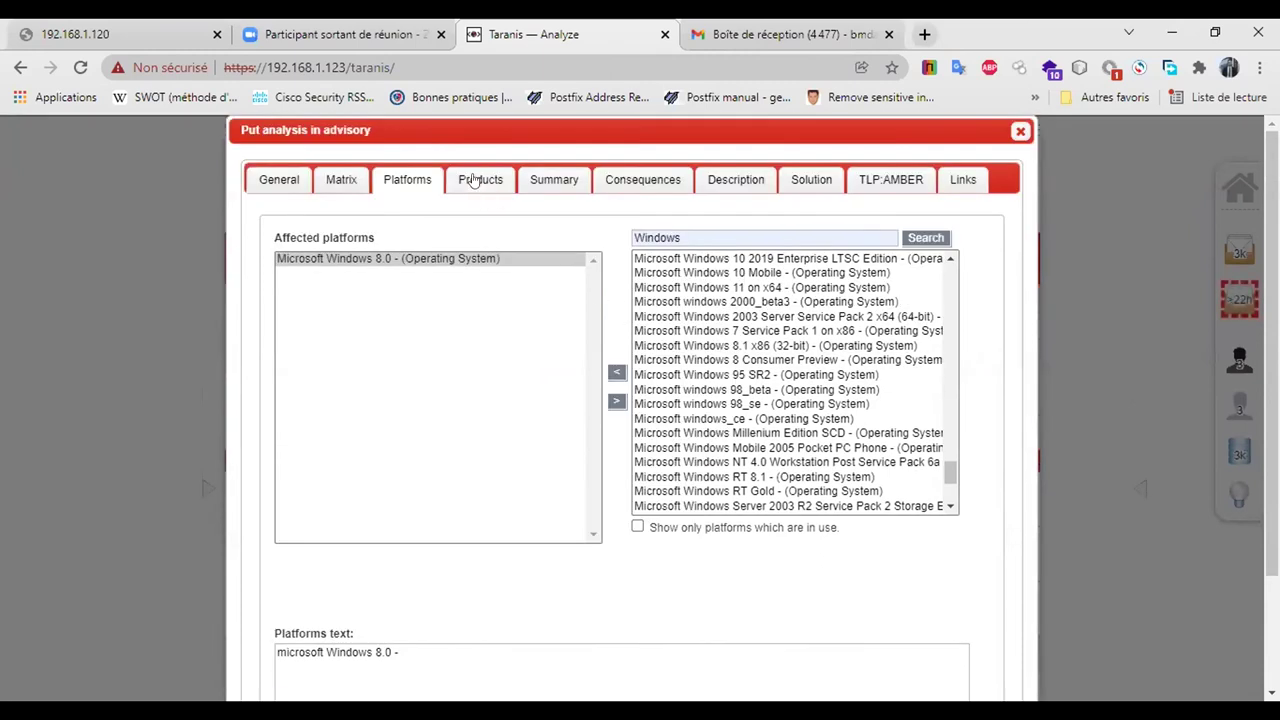
{"action": "left_click", "coordinate": [482, 182]}
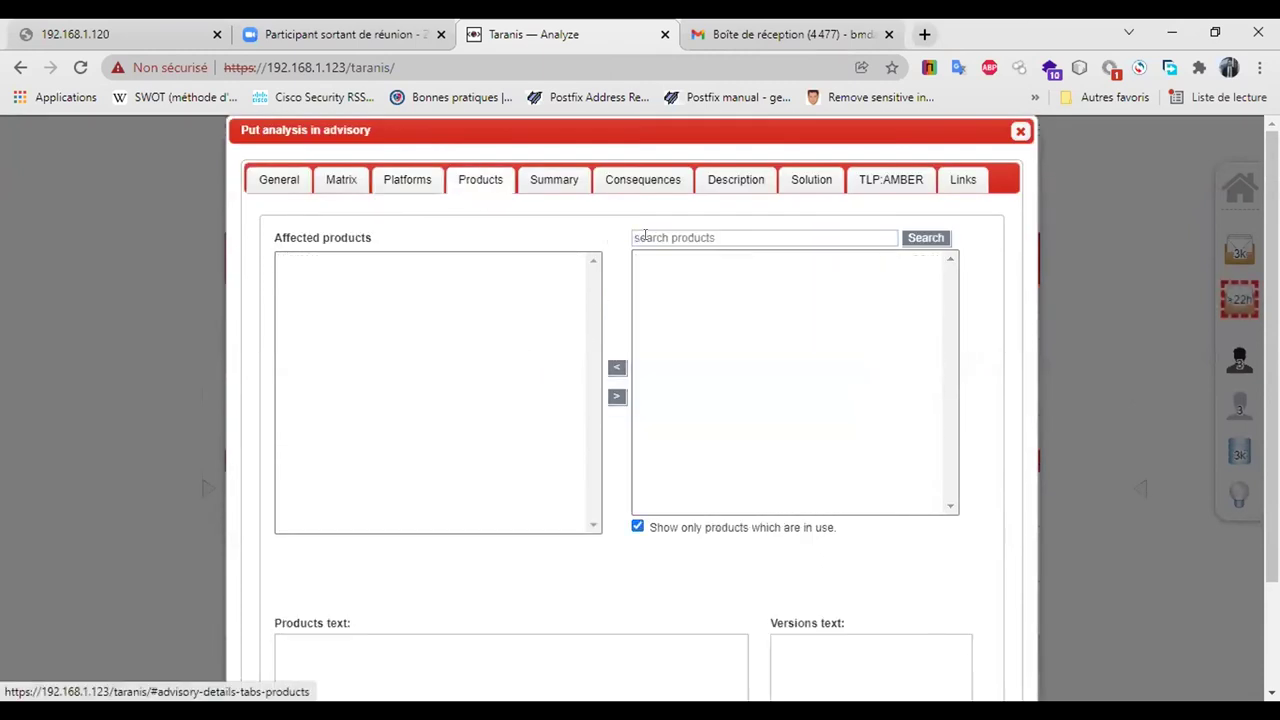
Search products for 'Chrome' and add Google Chrome - (Application) as the affected product
{"action": "left_click", "coordinate": [690, 238]}
{"action": "key", "text": "Up"}
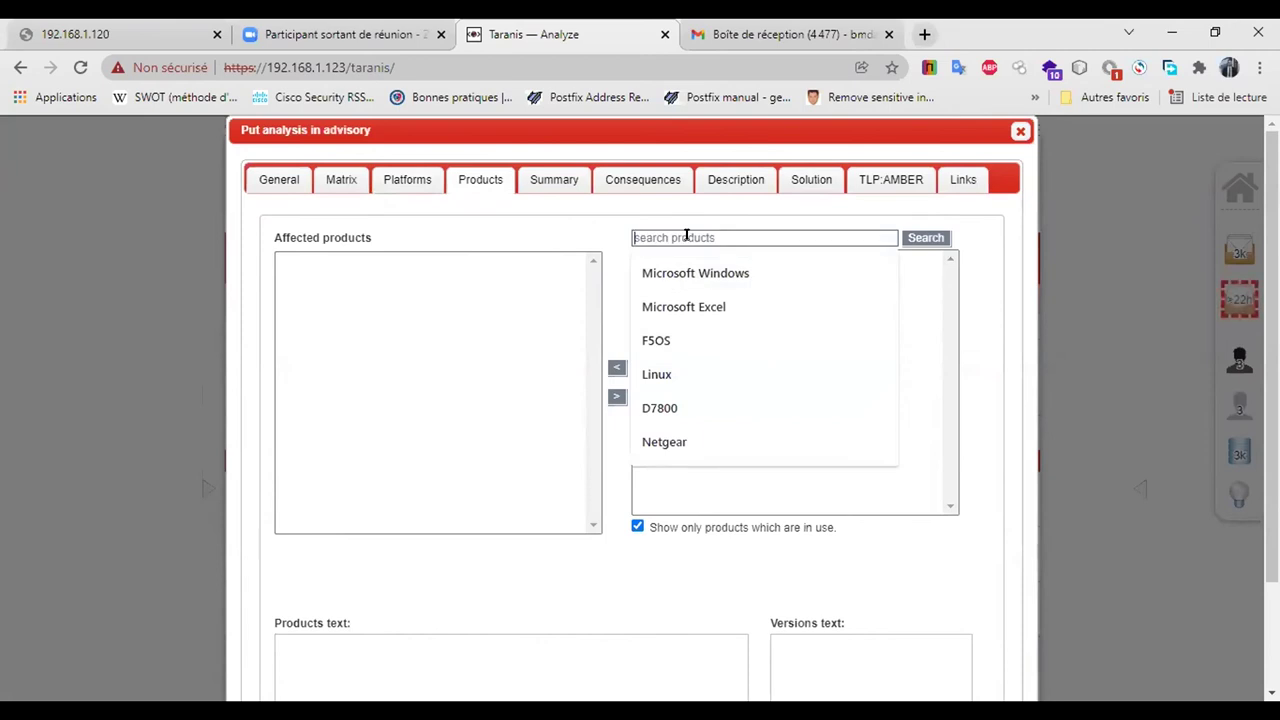
{"action": "type", "text": "Chor"}
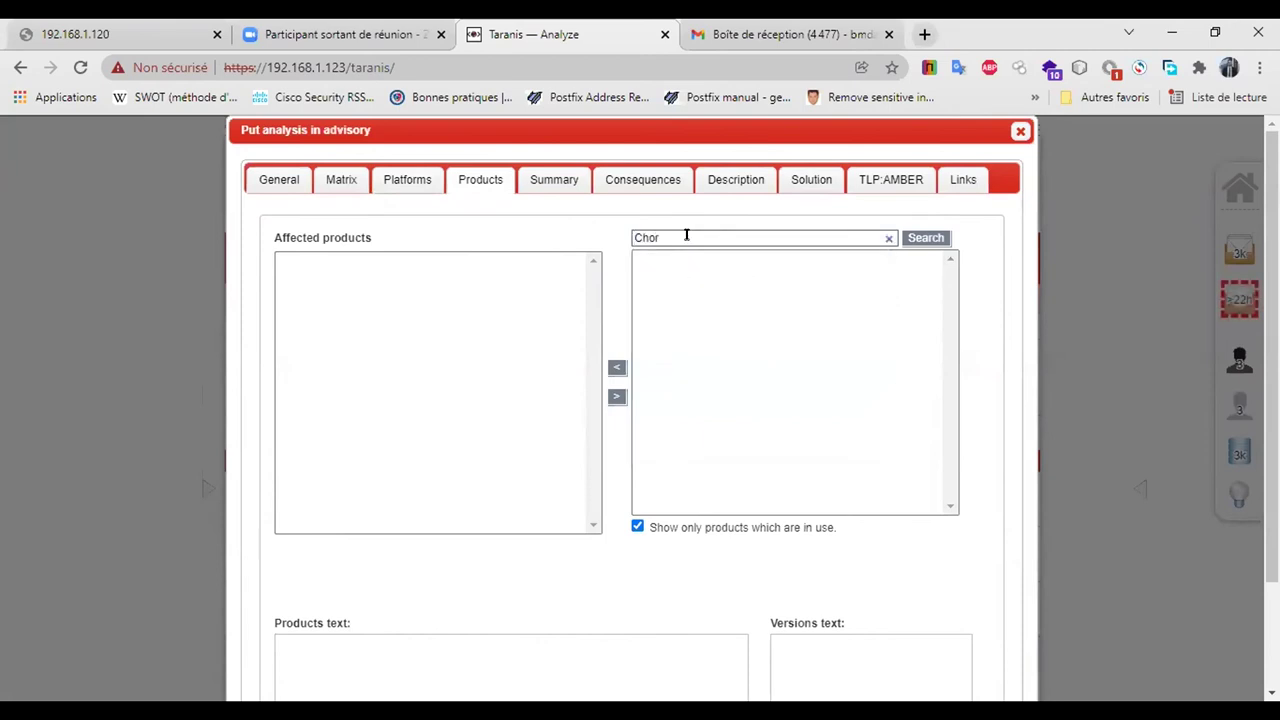
{"action": "key", "text": "ctrl+a"}
{"action": "type", "text": "Ch"}
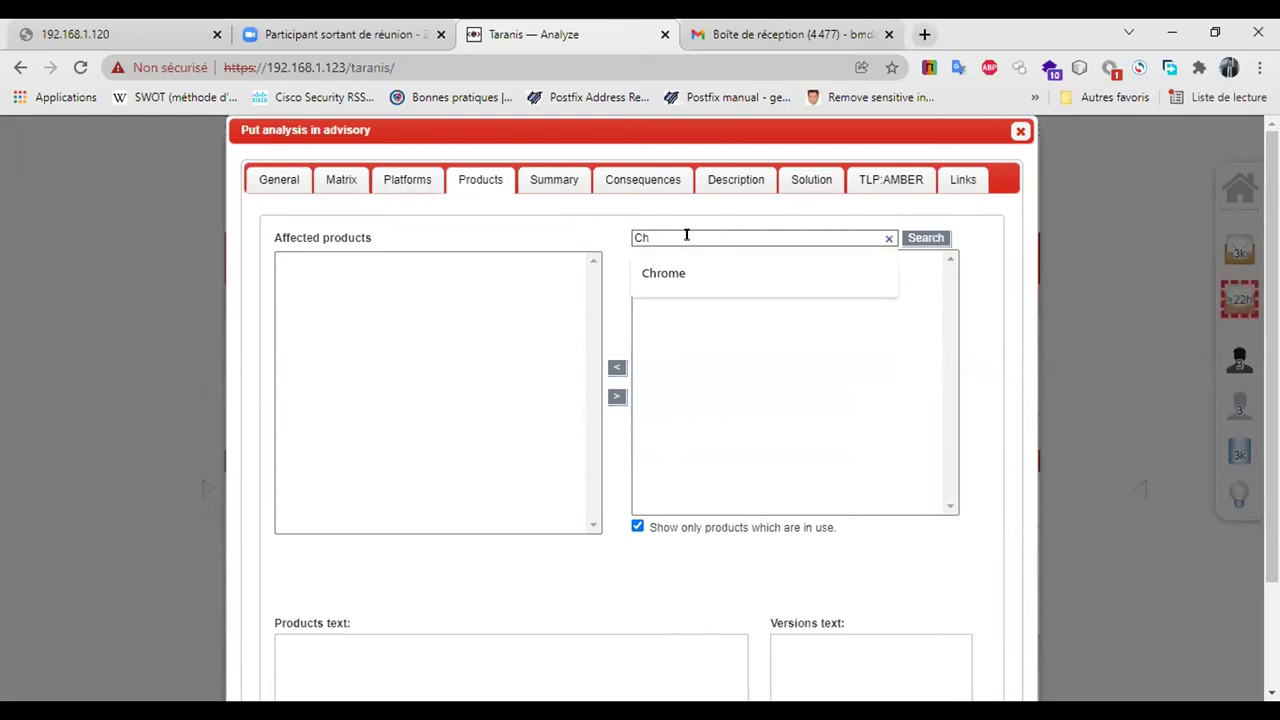
{"action": "left_click", "coordinate": [664, 273]}
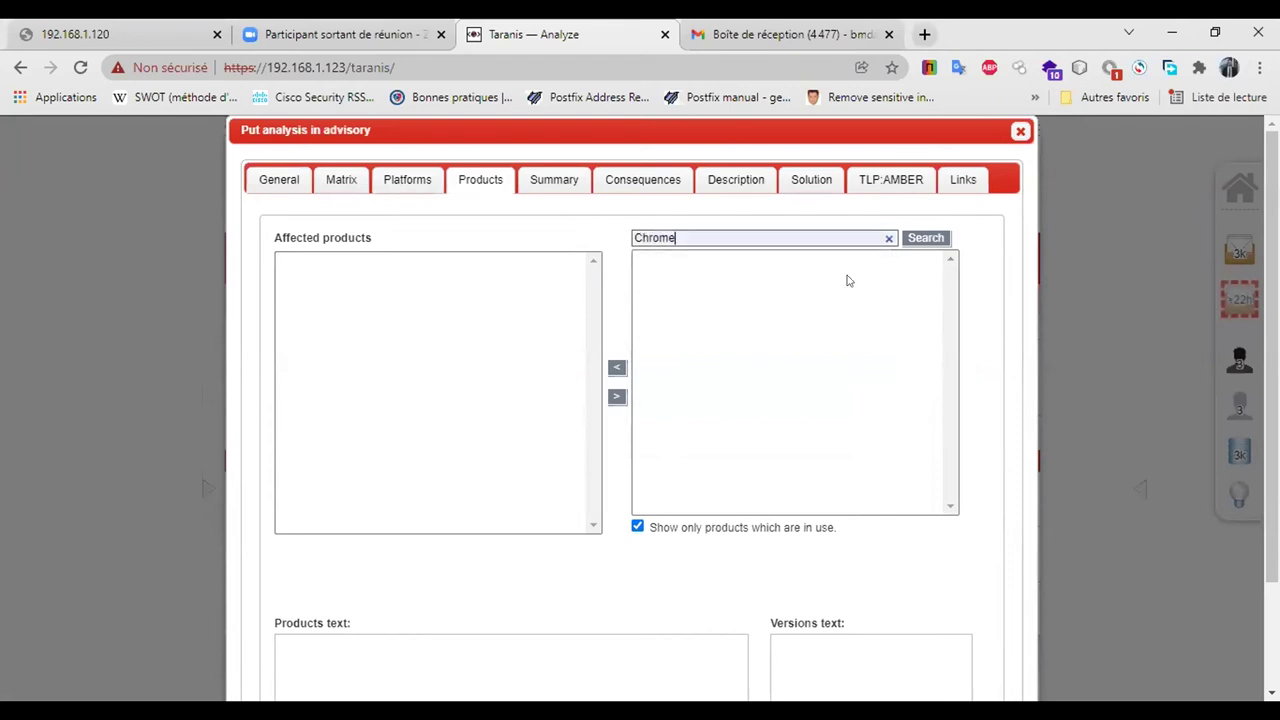
{"action": "left_click", "coordinate": [924, 238]}
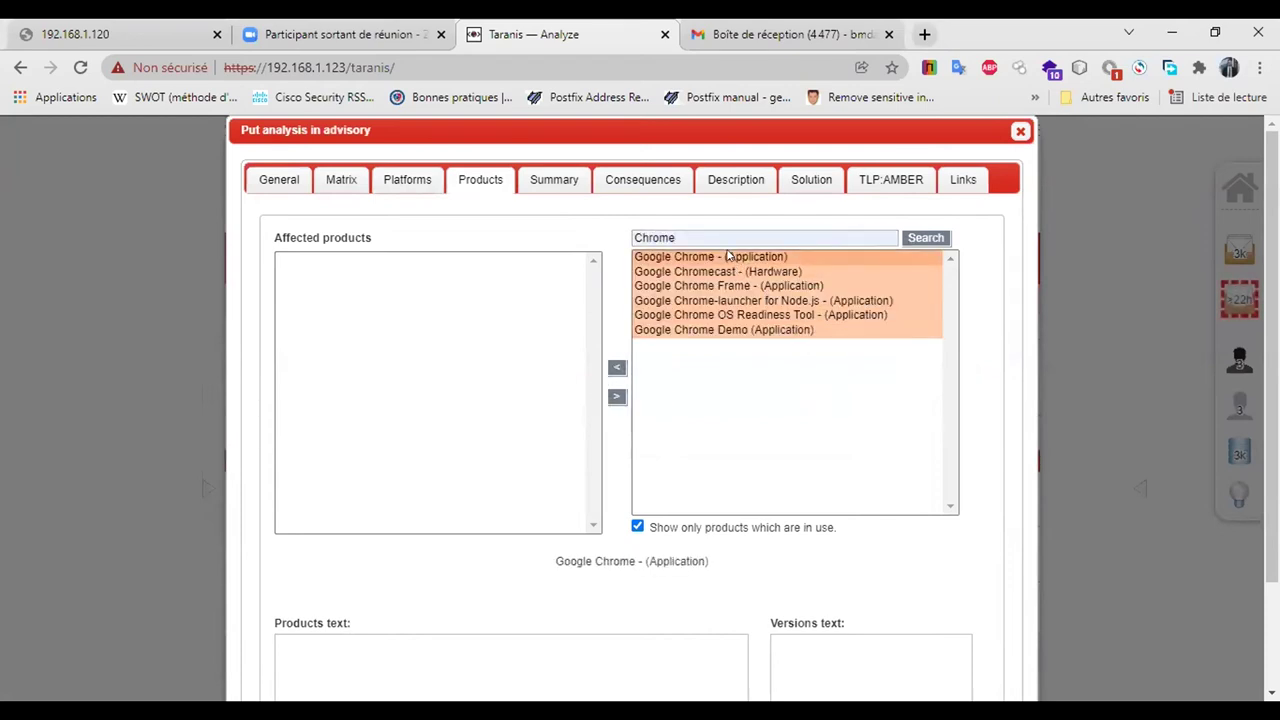
{"action": "double_click", "coordinate": [728, 256]}
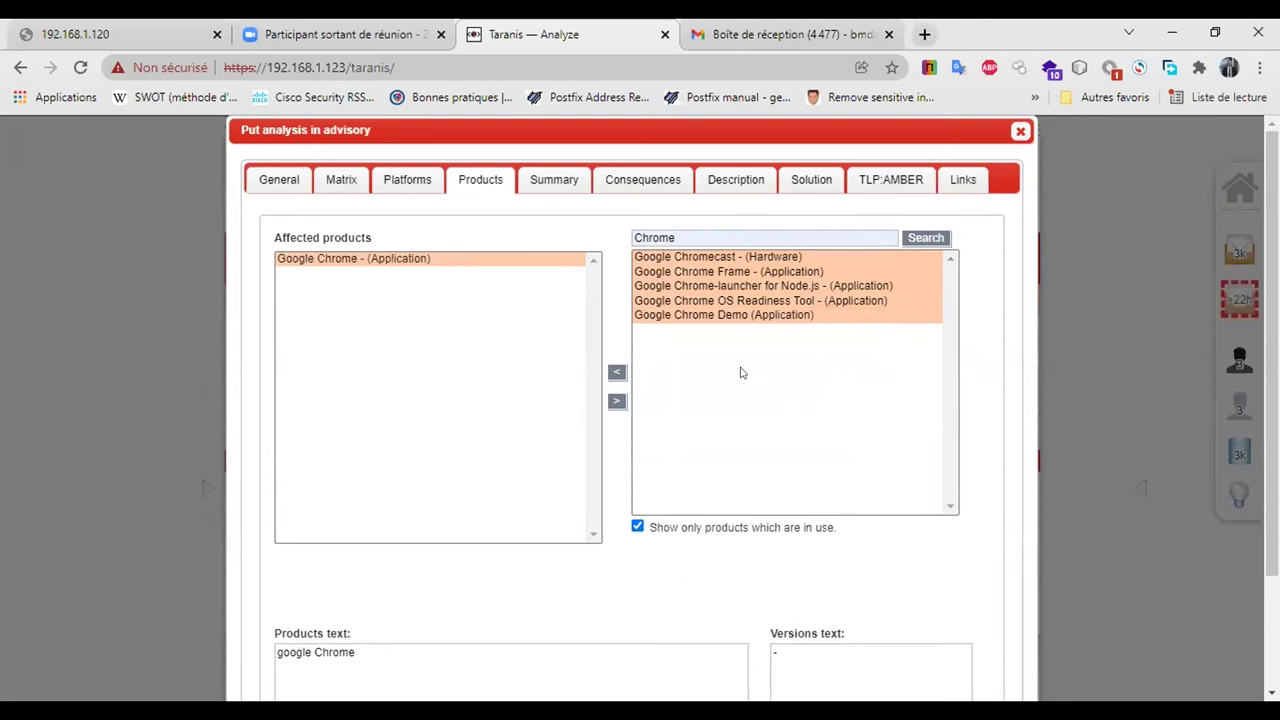
{"action": "left_click", "coordinate": [554, 179]}
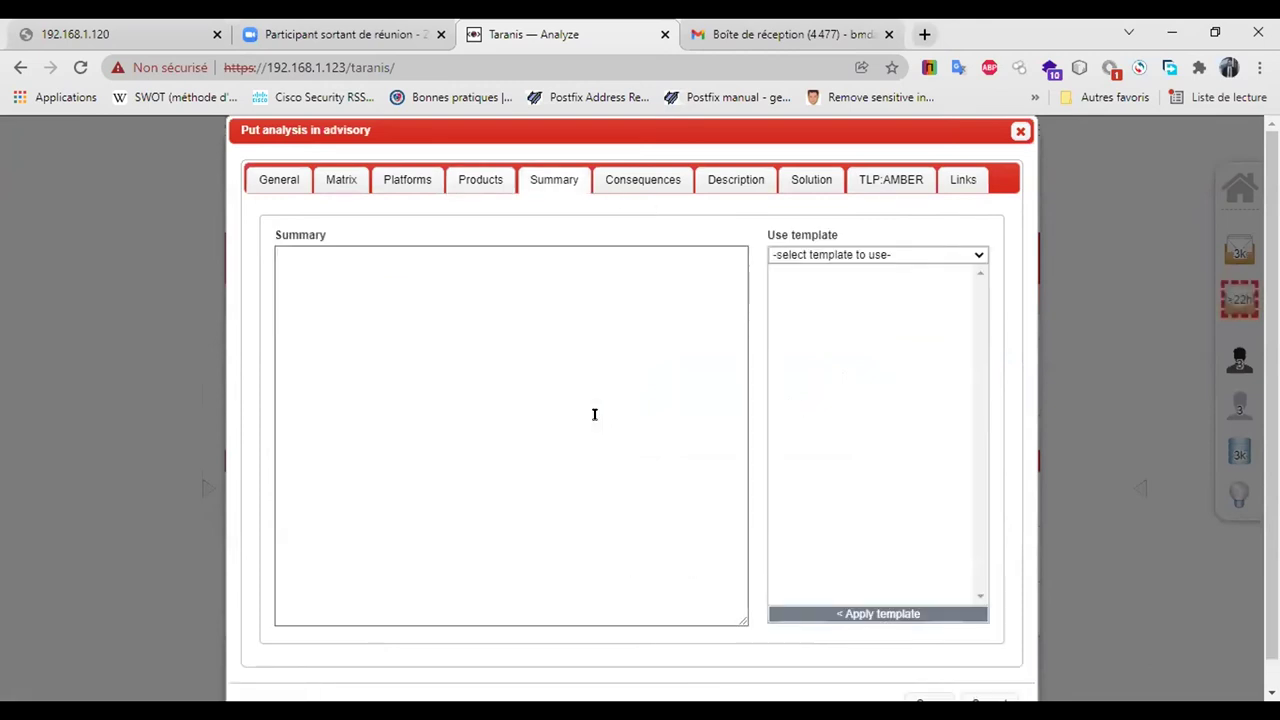
Write 'summary demo' as the advisory Summary
{"action": "left_click", "coordinate": [479, 401]}
{"action": "type", "text": "summary demo"}
{"action": "left_click", "coordinate": [625, 180]}
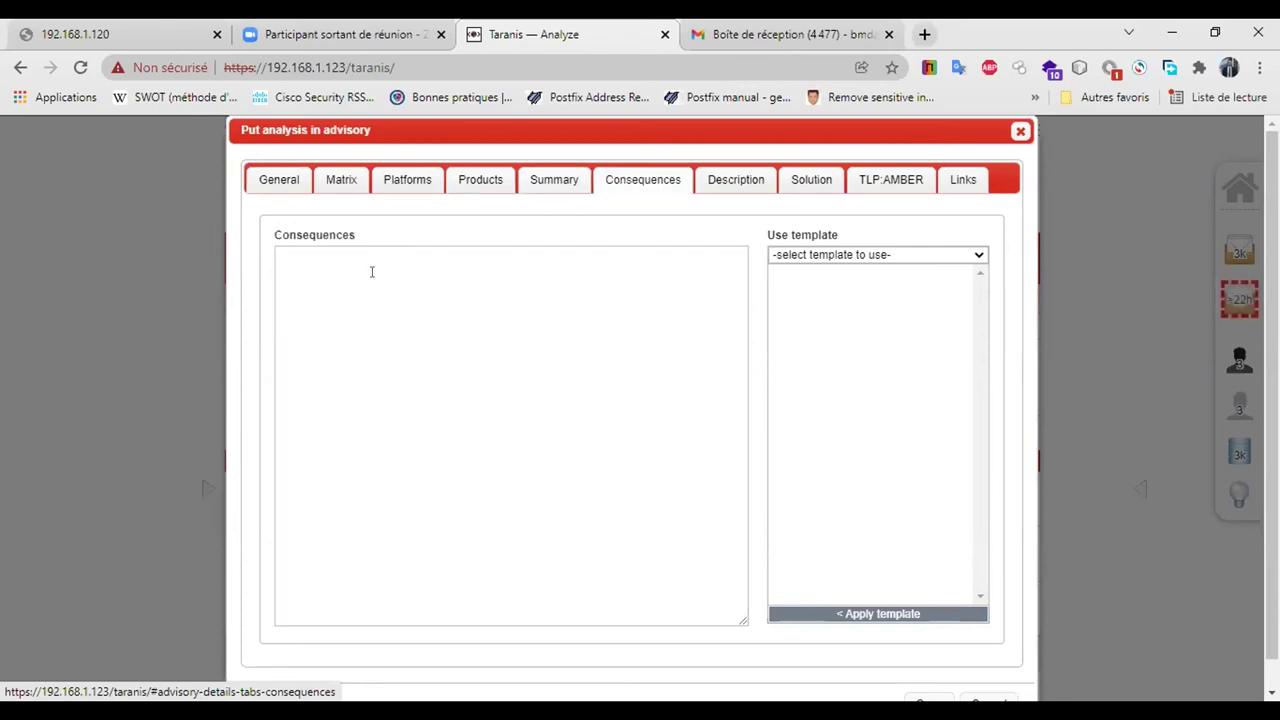
Type 'consequences demo' into the Consequences field
{"action": "left_click", "coordinate": [369, 272]}
{"action": "type", "text": "c"}
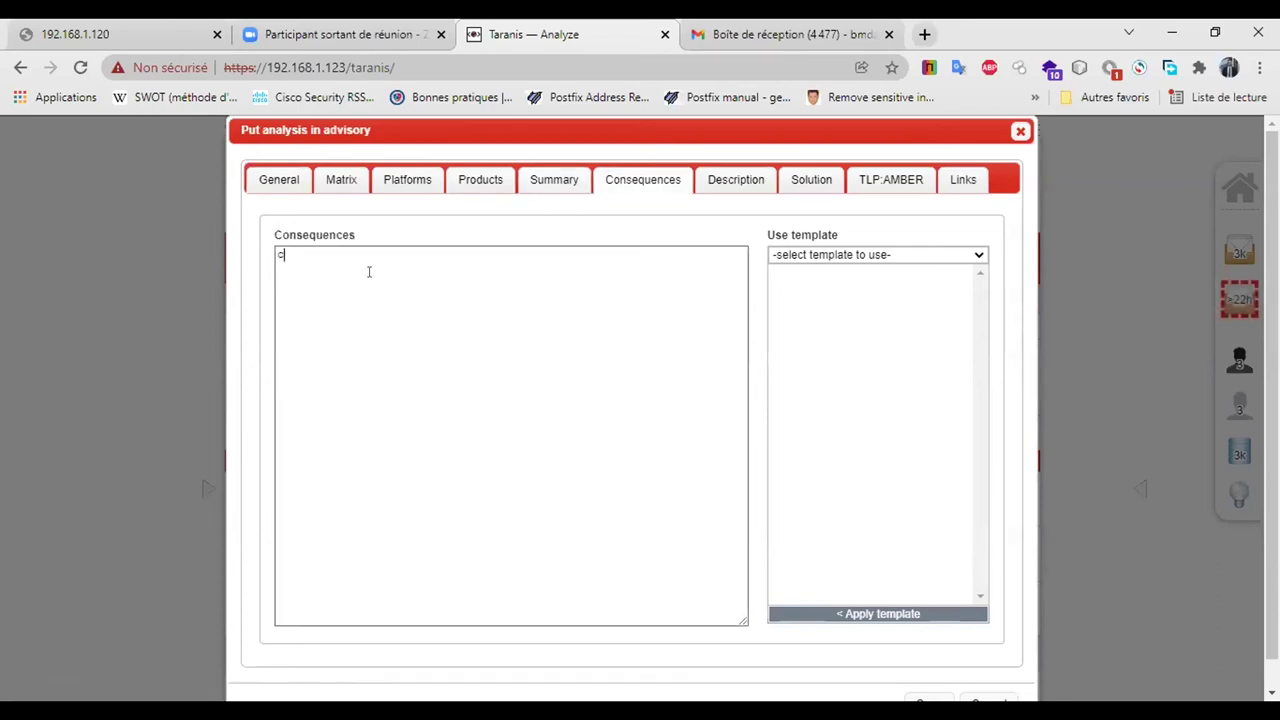
{"action": "type", "text": "onsequences demo"}
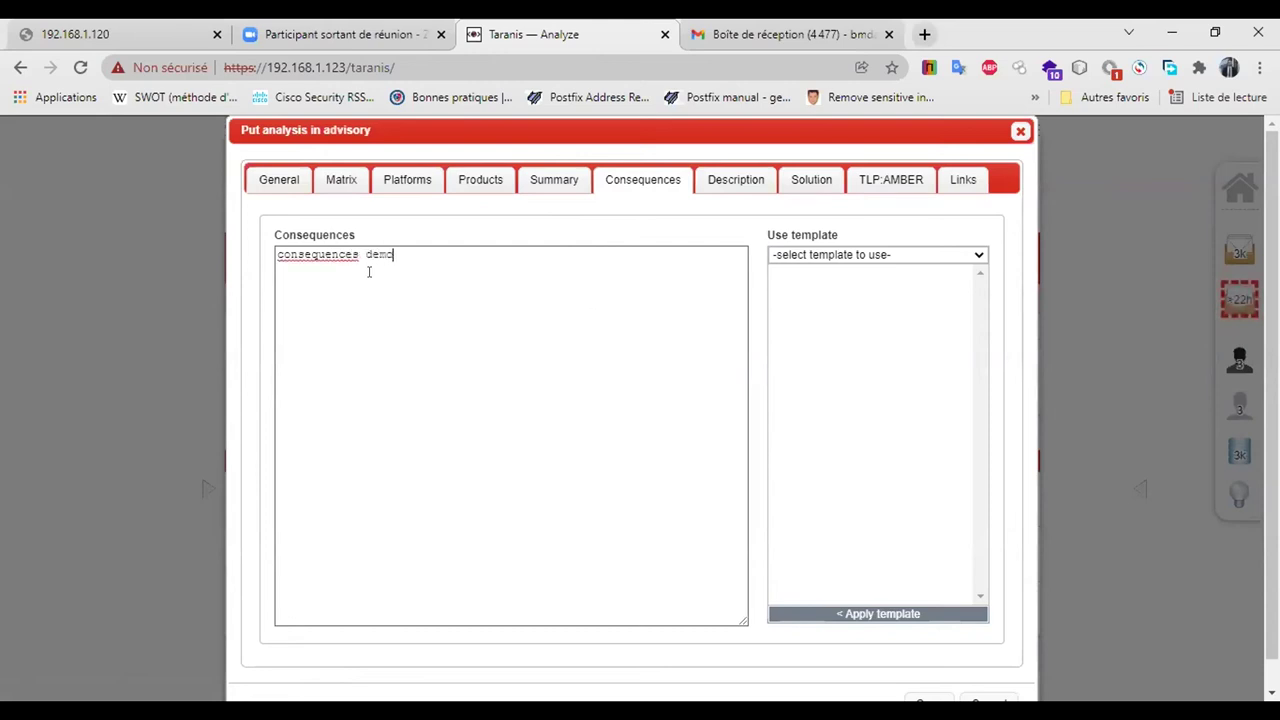
Begin the Description: multiple vulnerabilities discovered in the Google Chrome web browser
{"action": "left_click", "coordinate": [733, 184]}
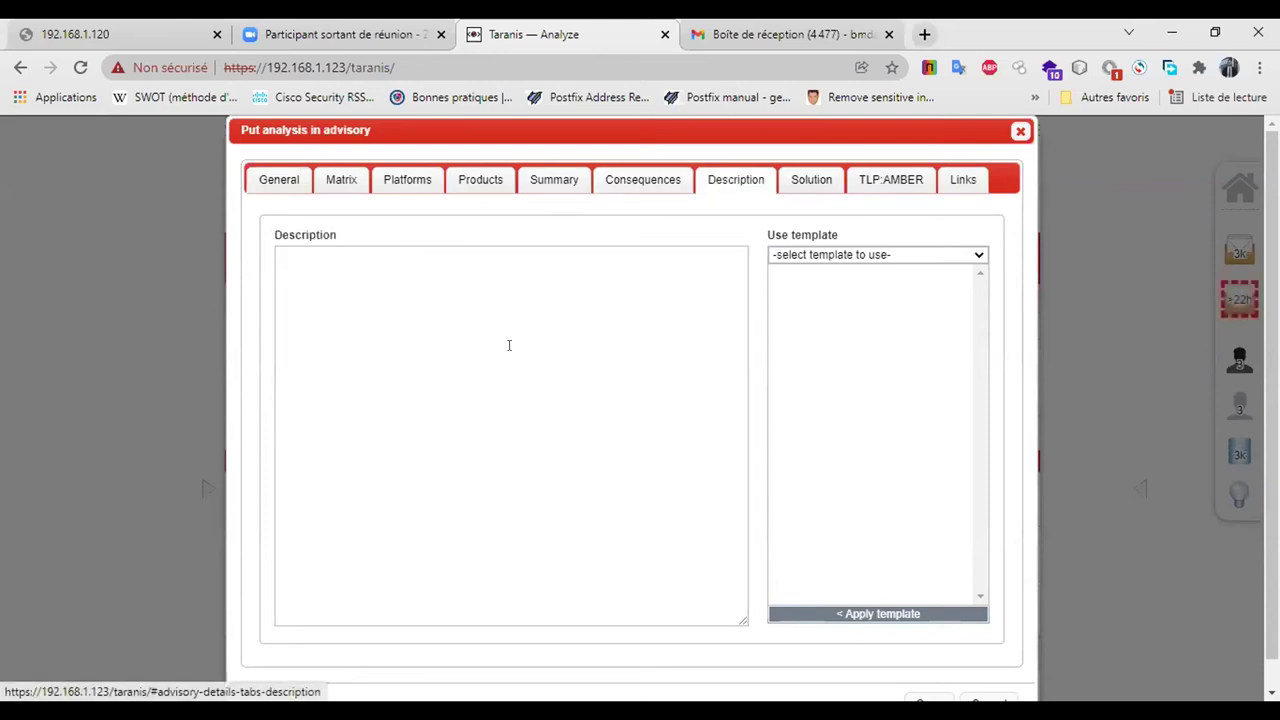
{"action": "left_click", "coordinate": [443, 284]}
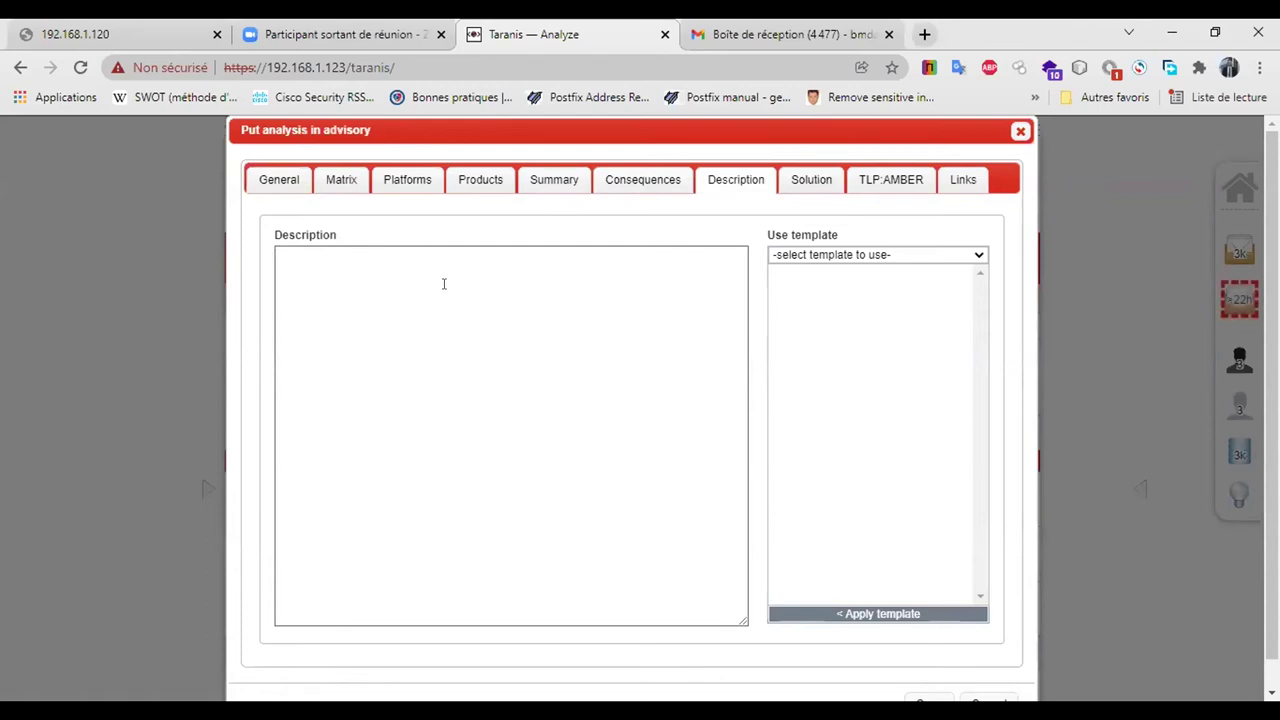
{"action": "type", "text": "Multiple vulners"}
{"action": "type", "text": "bilities "}
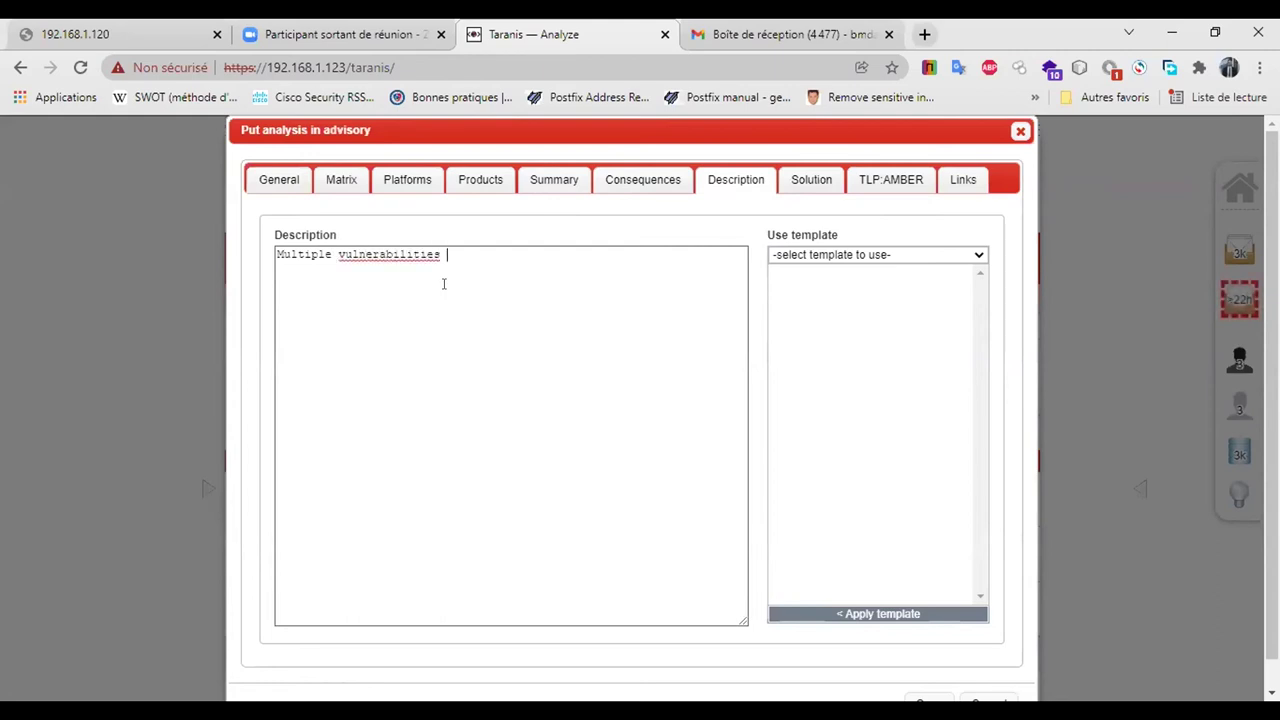
{"action": "type", "text": "has been dis"}
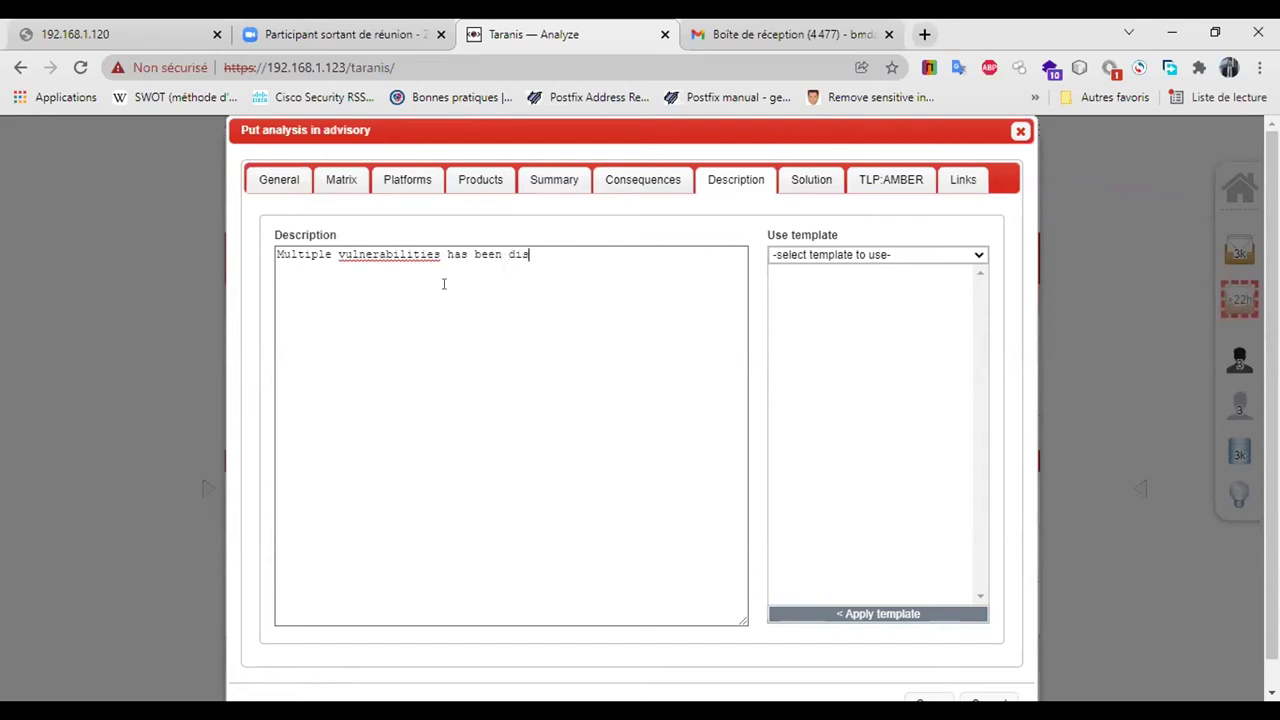
{"action": "type", "text": "covred"}
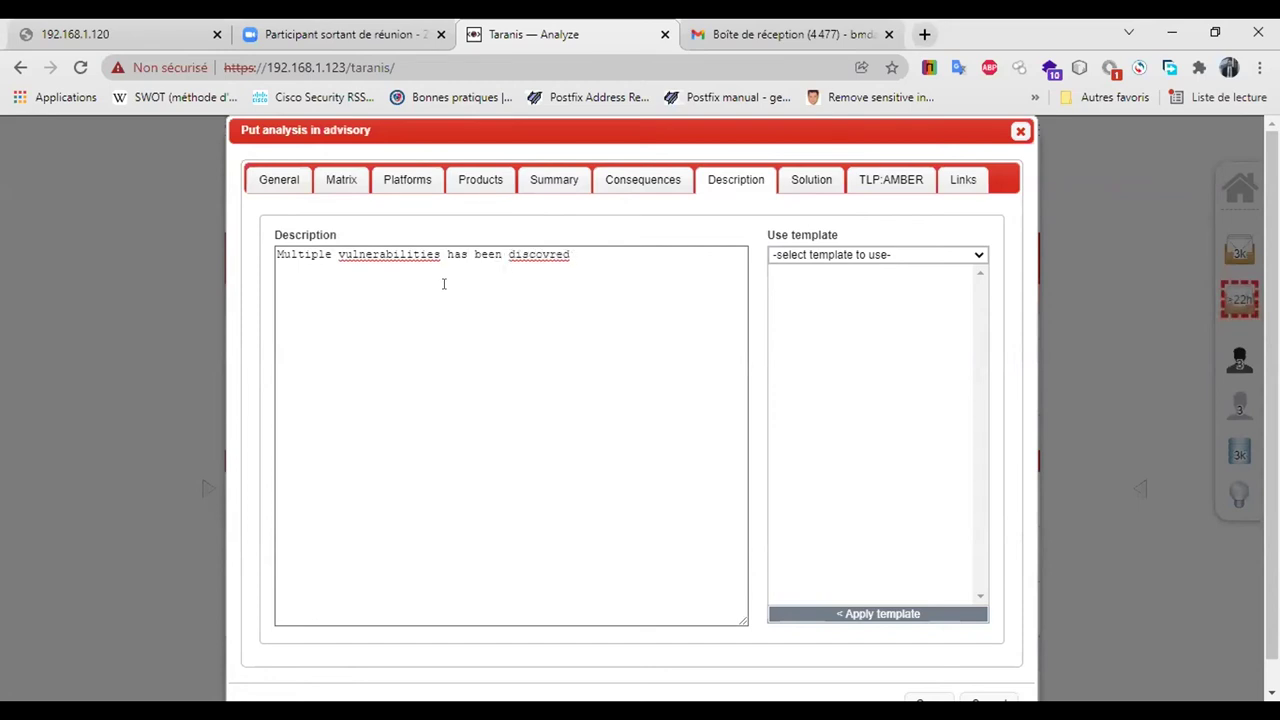
{"action": "type", "text": " in th"}
{"action": "key", "text": "BackSpace"}
{"action": "key", "text": "BackSpace"}
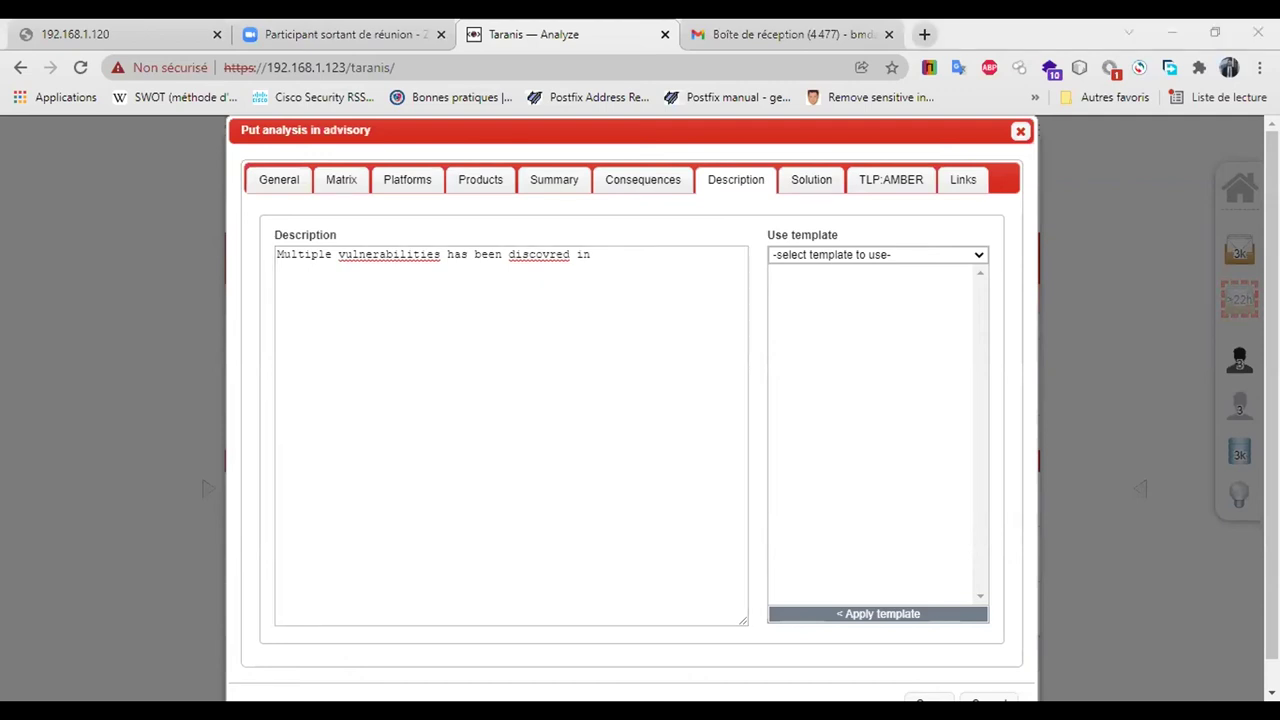
{"action": "type", "text": "G"}
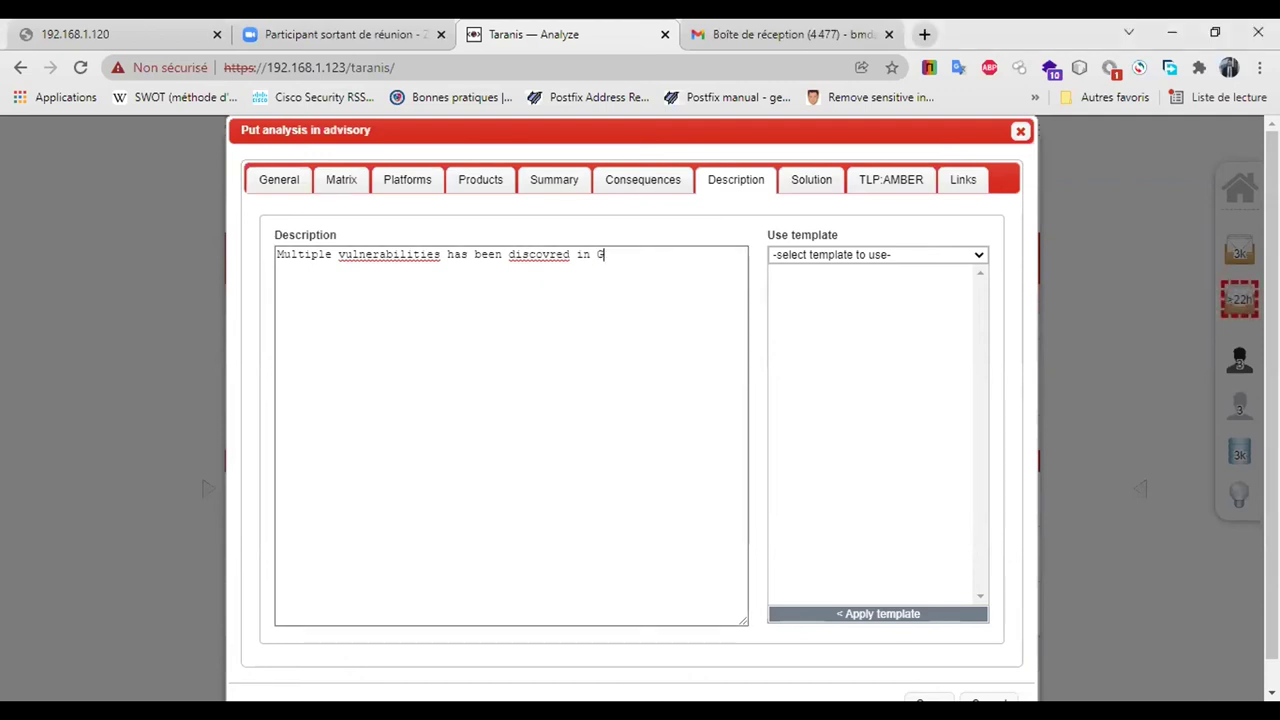
{"action": "type", "text": "oogle Chrome"}
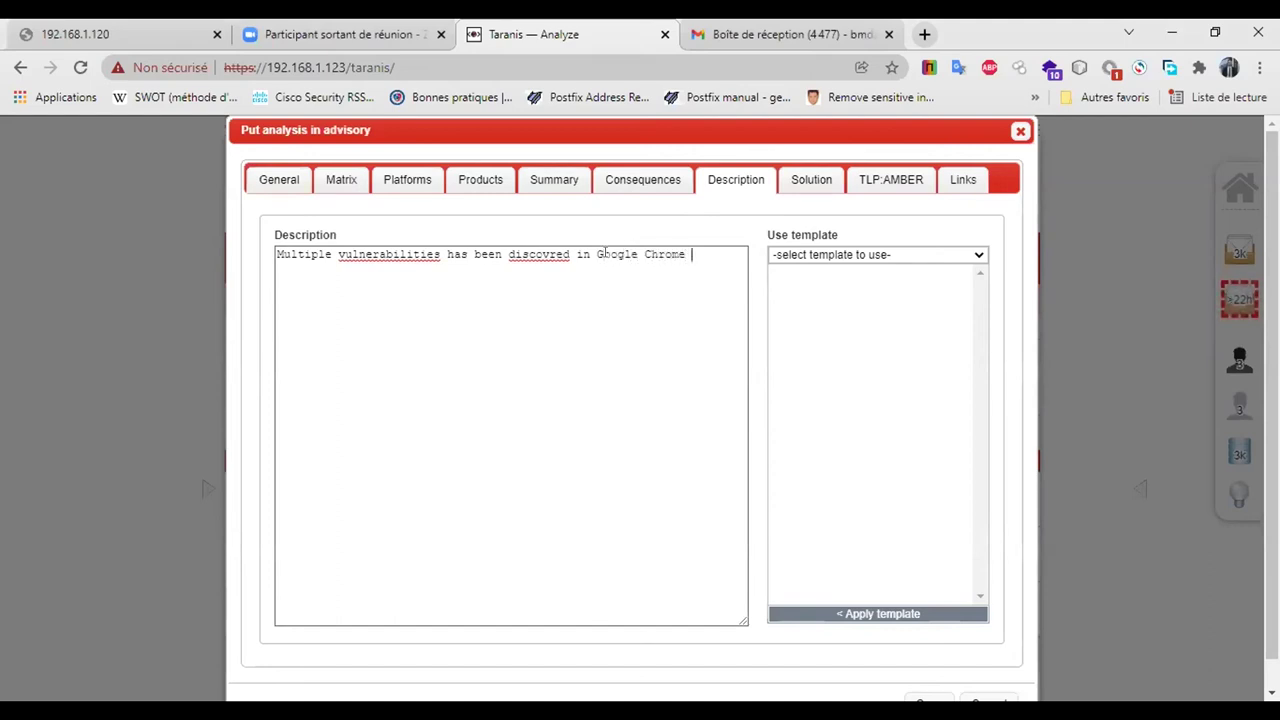
{"action": "type", "text": " web "}
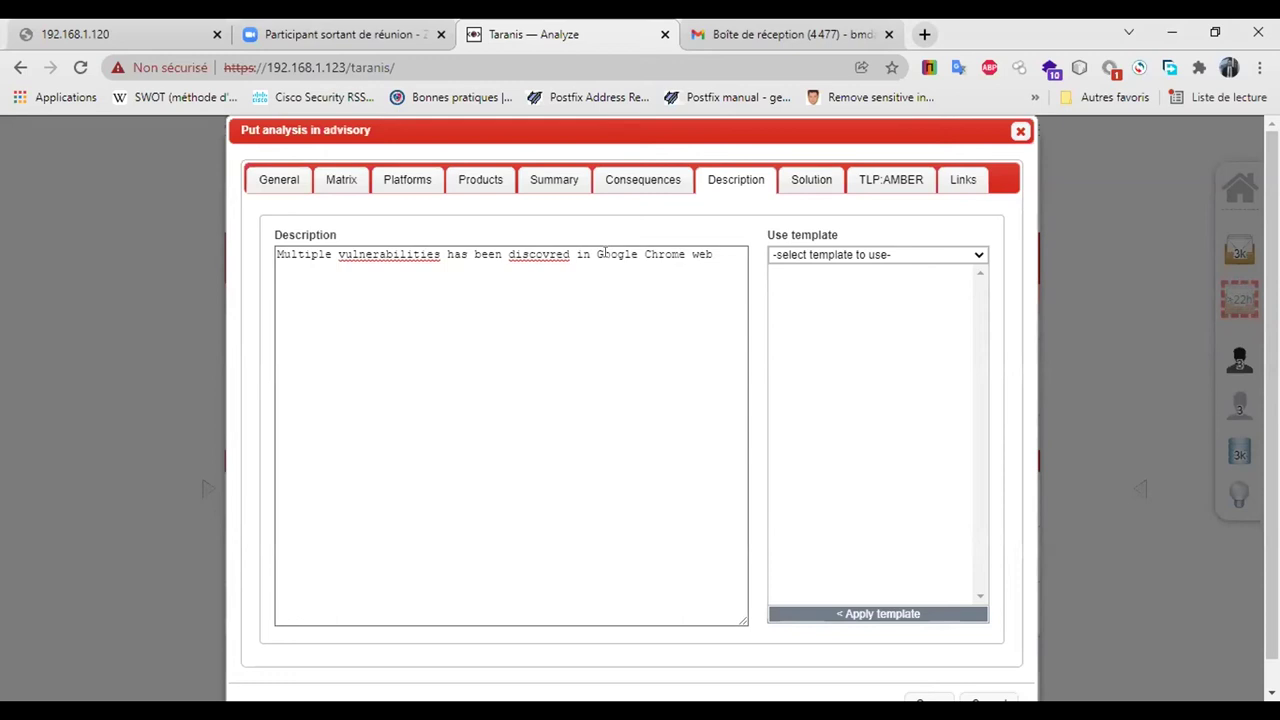
{"action": "type", "text": "br"}
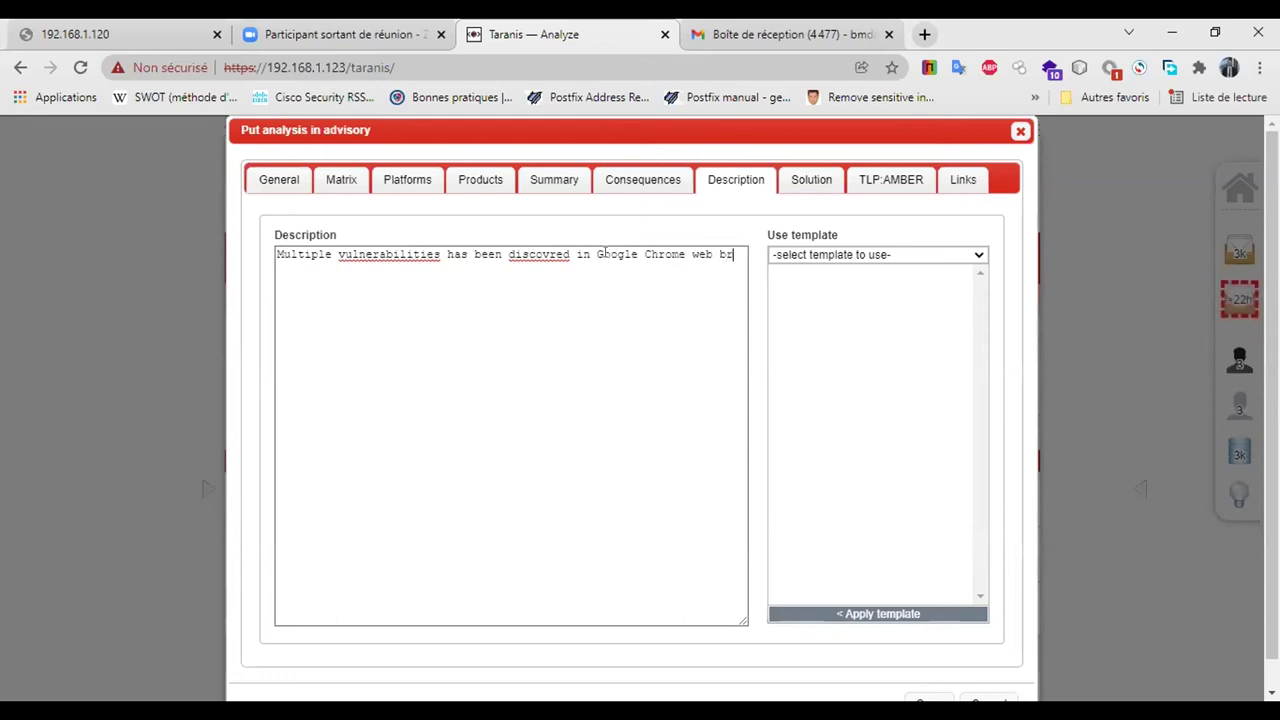
{"action": "type", "text": "owser. The exploitatio"}
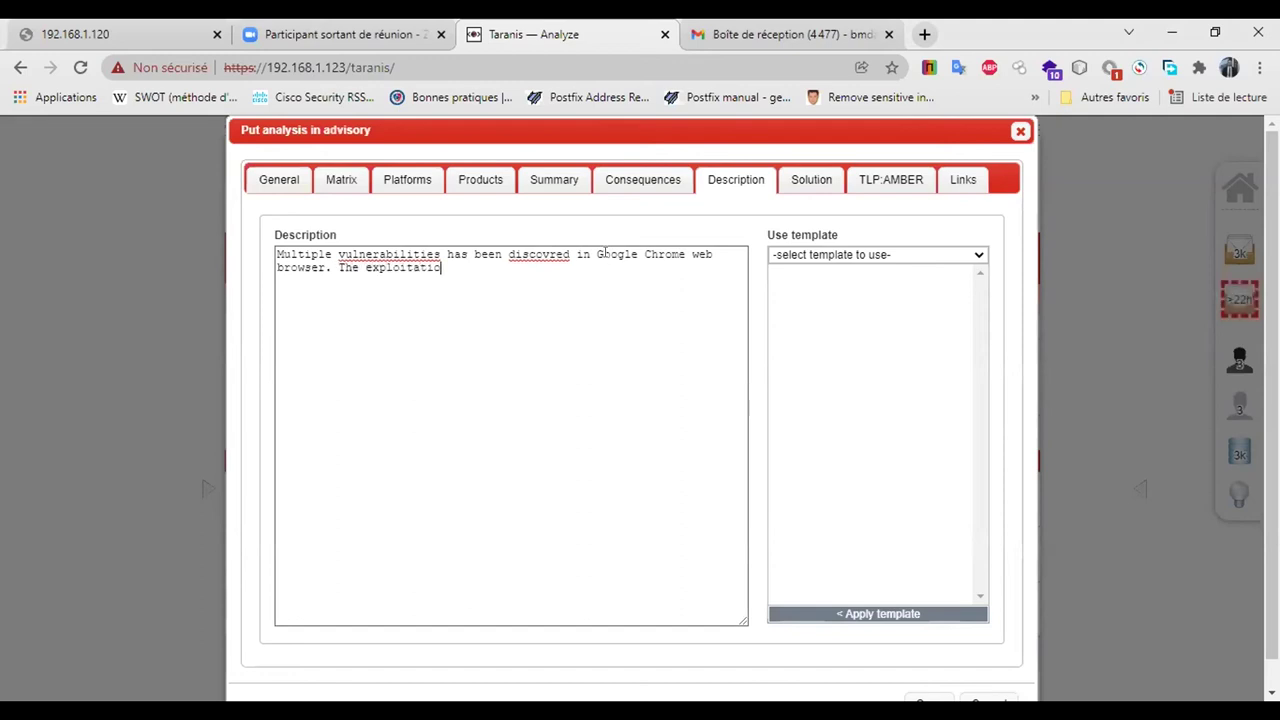
{"action": "type", "text": "n of this vulnerab"}
Add that exploiting these flaws could execute arbitrary code remotely within victim's privileges
{"action": "key", "text": "BackSpace"}
{"action": "key", "text": "BackSpace"}
{"action": "key", "text": "BackSpace"}
{"action": "key", "text": "BackSpace"}
{"action": "key", "text": "BackSpace"}
{"action": "key", "text": "BackSpace"}
{"action": "key", "text": "BackSpace"}
{"action": "key", "text": "BackSpace"}
{"action": "key", "text": "BackSpace"}
{"action": "key", "text": "BackSpace"}
{"action": "key", "text": "BackSpace"}
{"action": "key", "text": "BackSpace"}
{"action": "type", "text": "heses"}
{"action": "key", "text": "BackSpace"}
{"action": "key", "text": "BackSpace"}
{"action": "type", "text": "flaws co"}
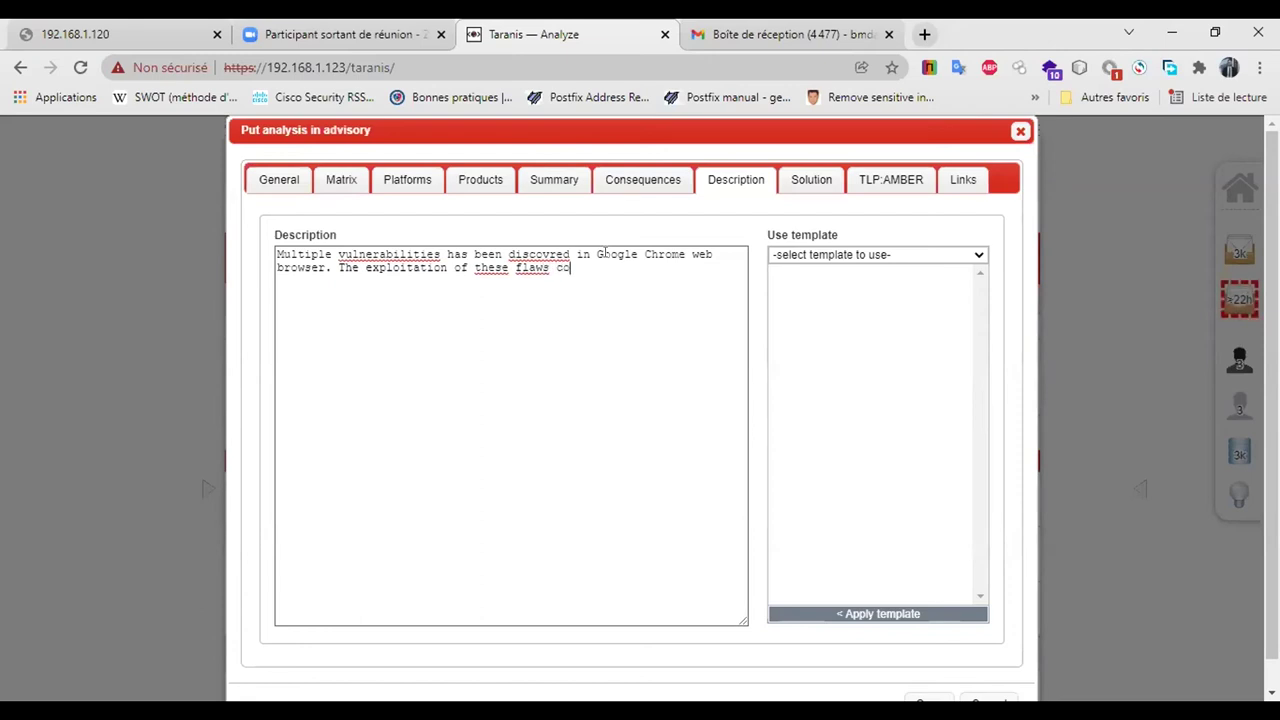
{"action": "type", "text": "uld"}
{"action": "type", "text": "execute re"}
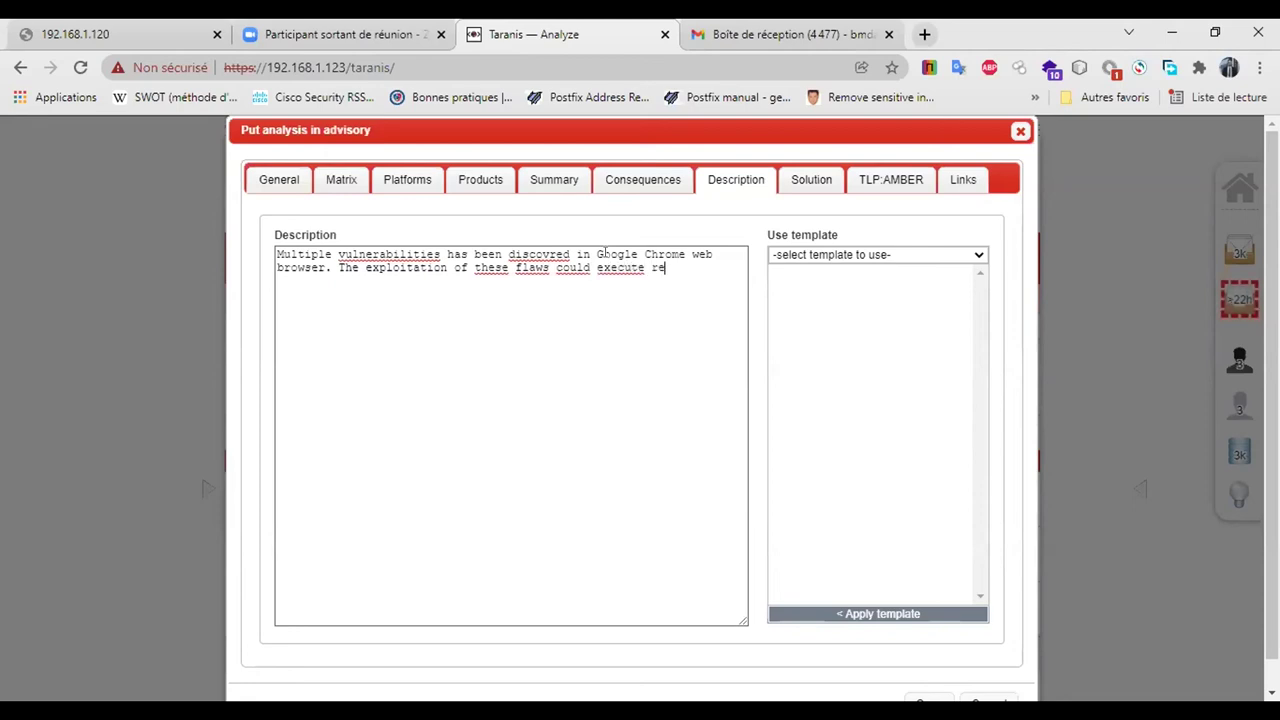
{"action": "type", "text": "motre"}
{"action": "key", "text": "BackSpace"}
{"action": "key", "text": "BackSpace"}
{"action": "key", "text": "BackSpace"}
{"action": "key", "text": "BackSpace"}
{"action": "key", "text": "BackSpace"}
{"action": "key", "text": "BackSpace"}
{"action": "key", "text": "BackSpace"}
{"action": "type", "text": "arbtr"}
{"action": "key", "text": "BackSpace"}
{"action": "key", "text": "BackSpace"}
{"action": "type", "text": "ion of these flaws could execute arbtrary code remot"}
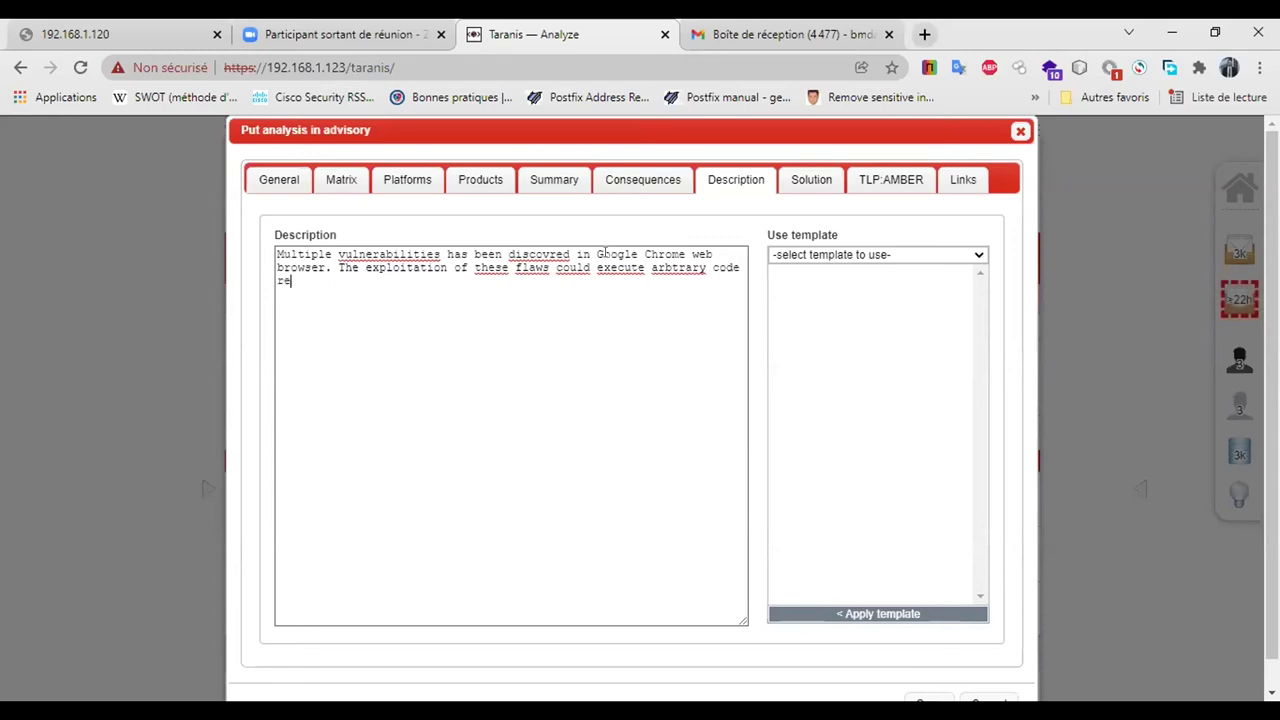
{"action": "type", "text": "ly within victi"}
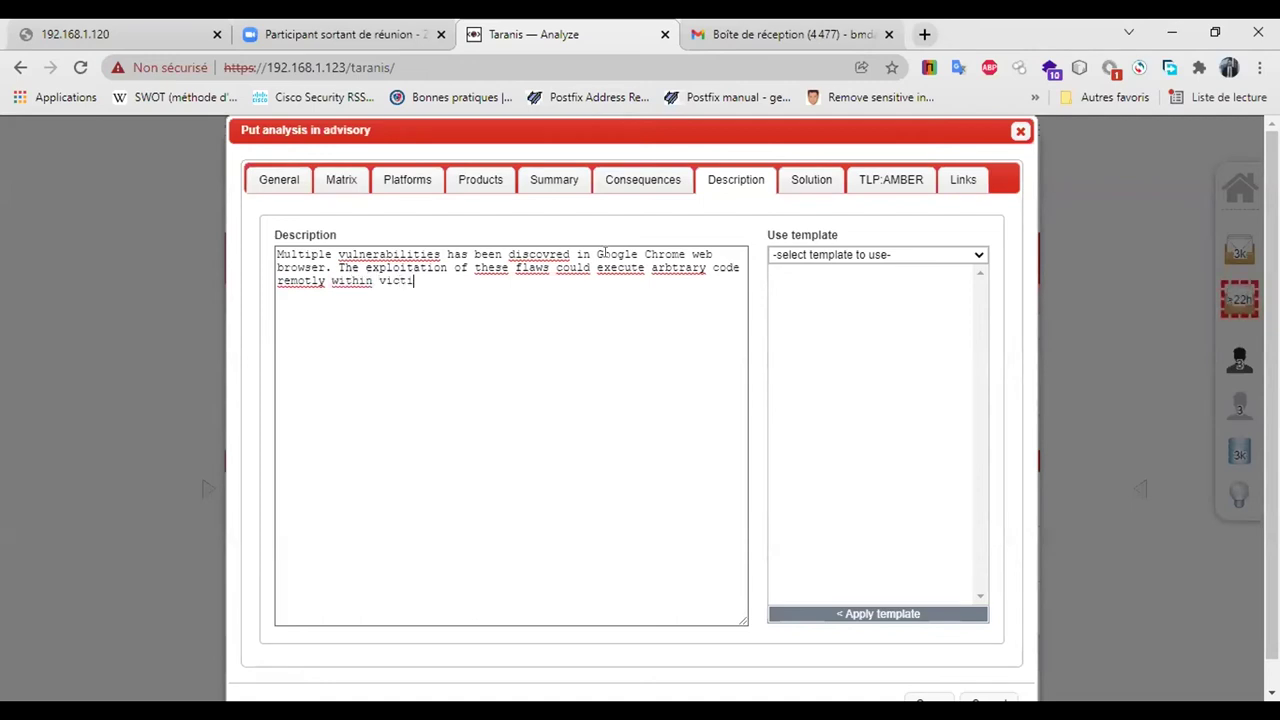
{"action": "type", "text": "m's priviliges"}
{"action": "left_click", "coordinate": [500, 325]}
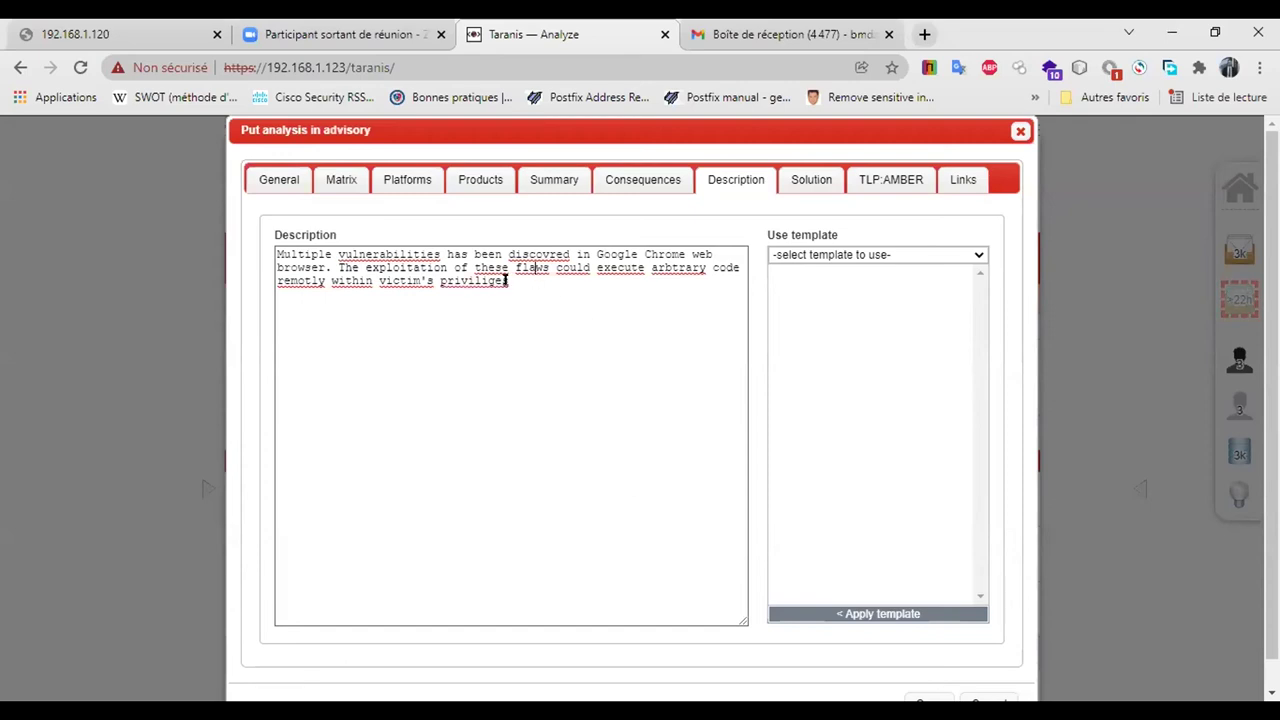
{"action": "type", "text": "."}
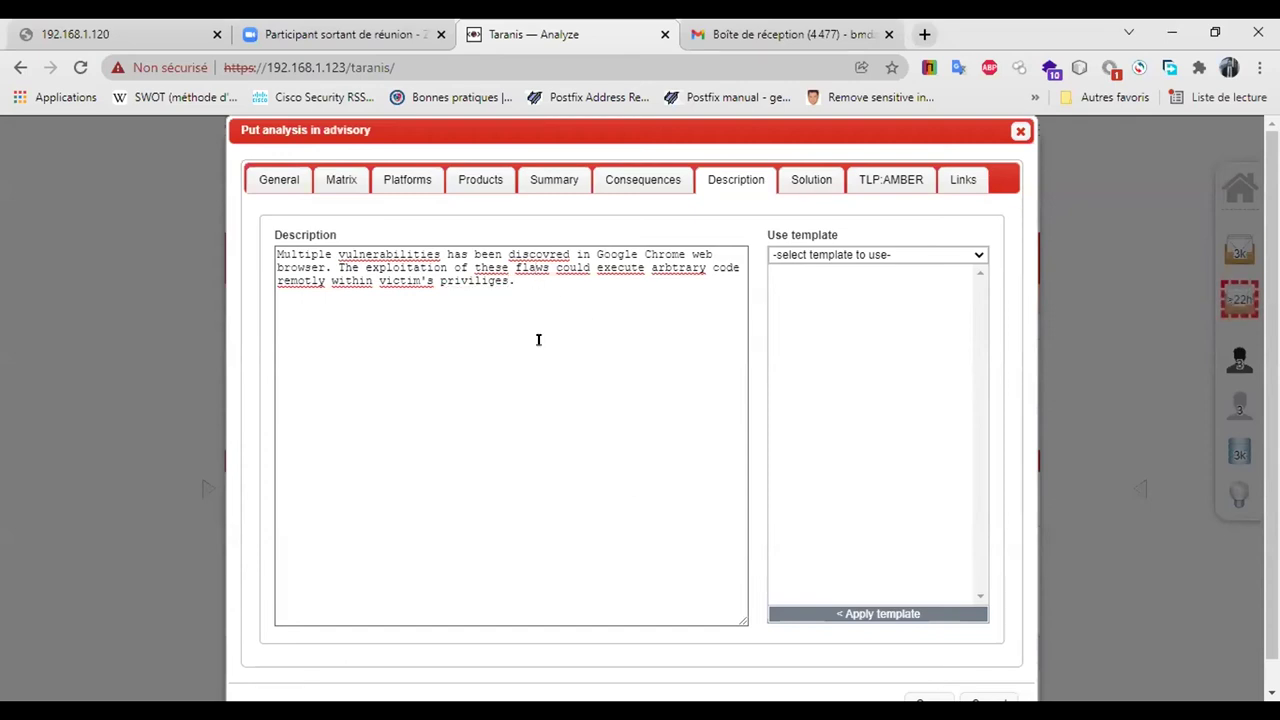
Enter the Solution 'Patch affected Chrome browser using the last version'
{"action": "left_click", "coordinate": [814, 184]}
{"action": "left_click", "coordinate": [427, 286]}
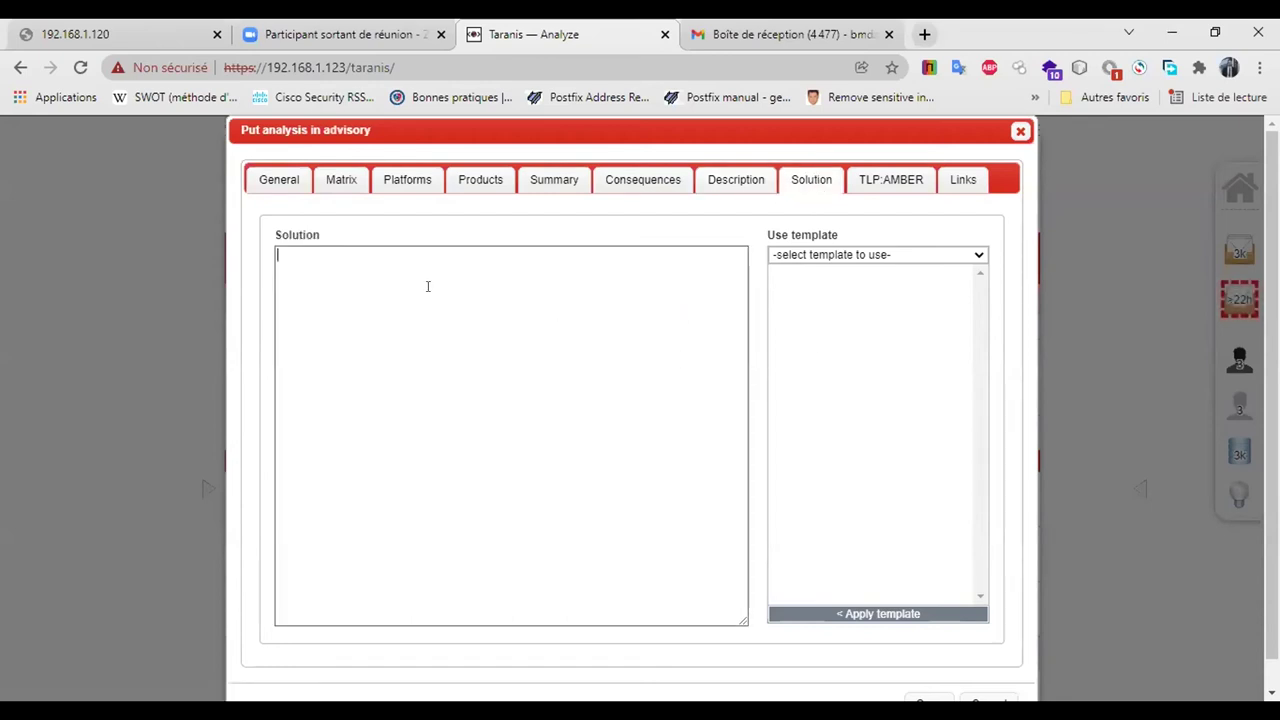
{"action": "type", "text": "Patch"}
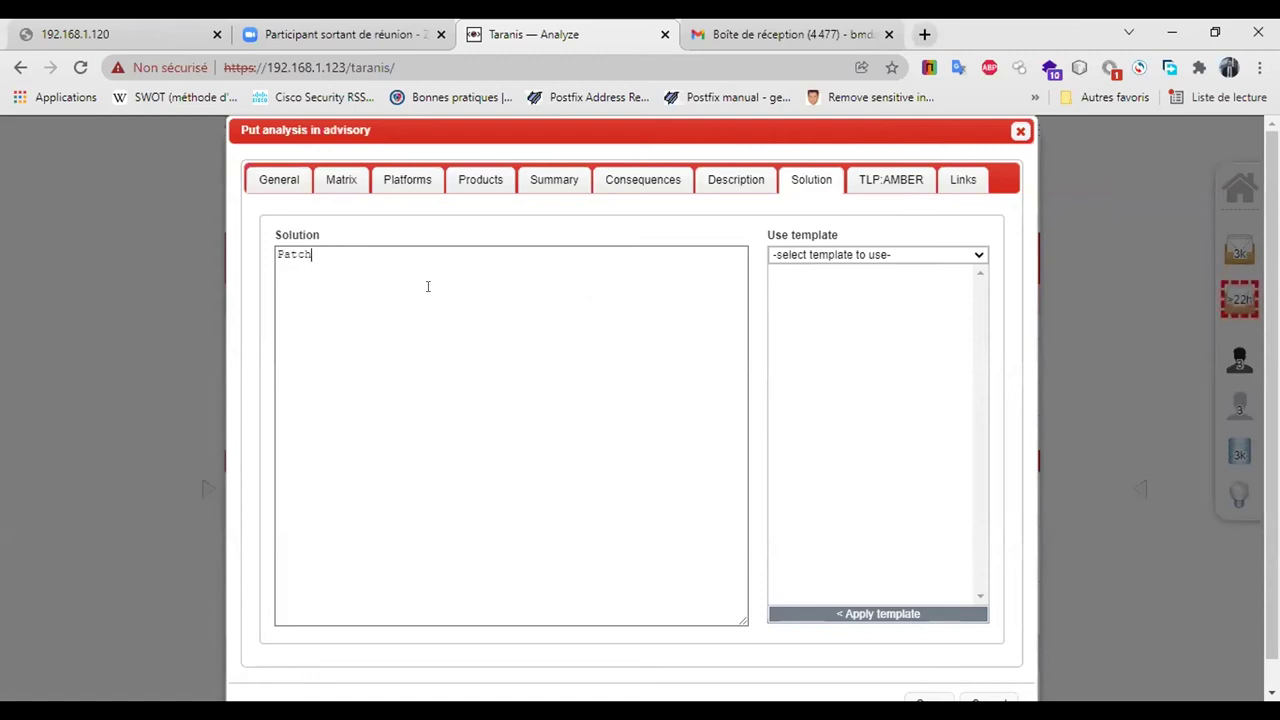
{"action": "type", "text": " affected Chrome browser"}
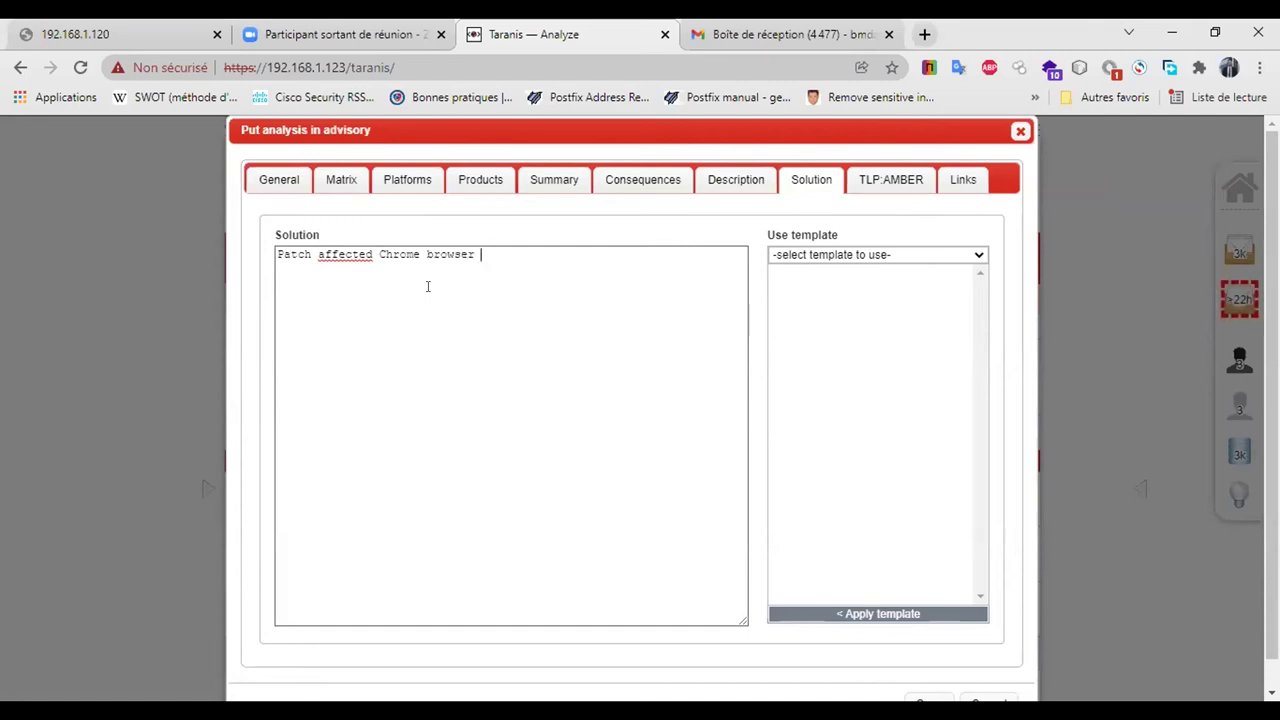
{"action": "type", "text": " using the last version"}
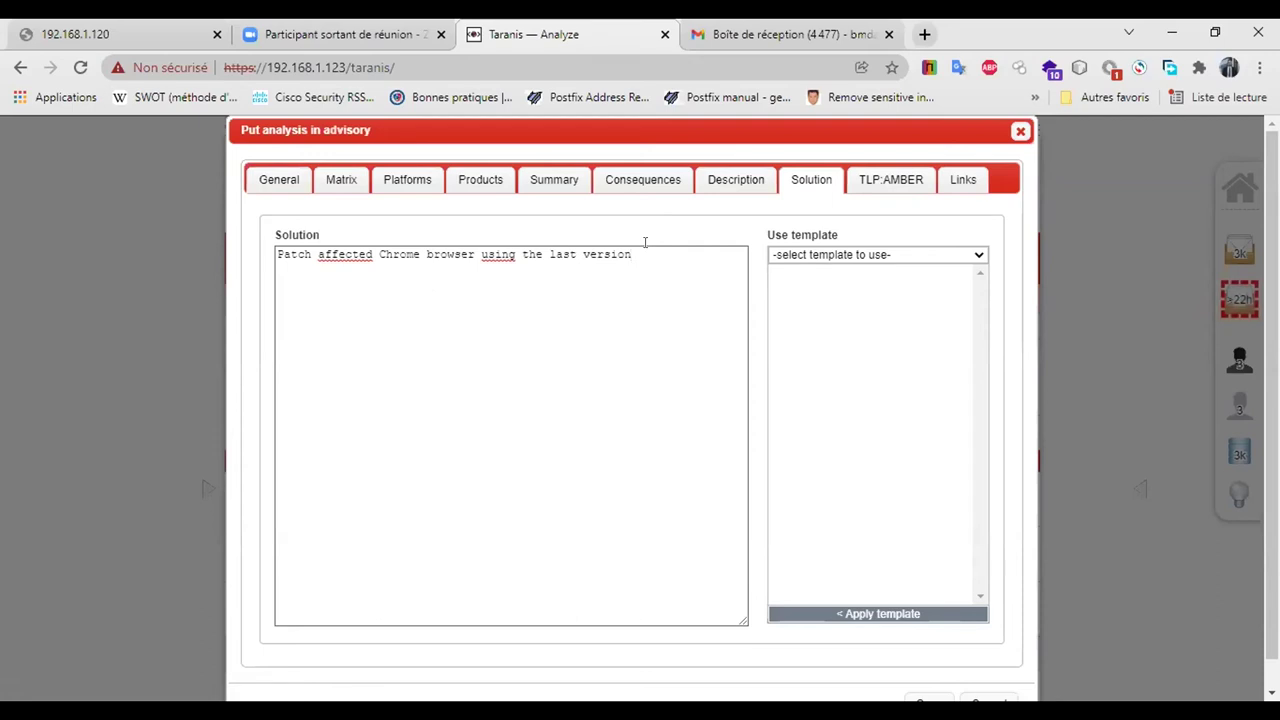
Enter 'TLP: White' in the TLP:AMBER section
{"action": "left_click", "coordinate": [891, 179]}
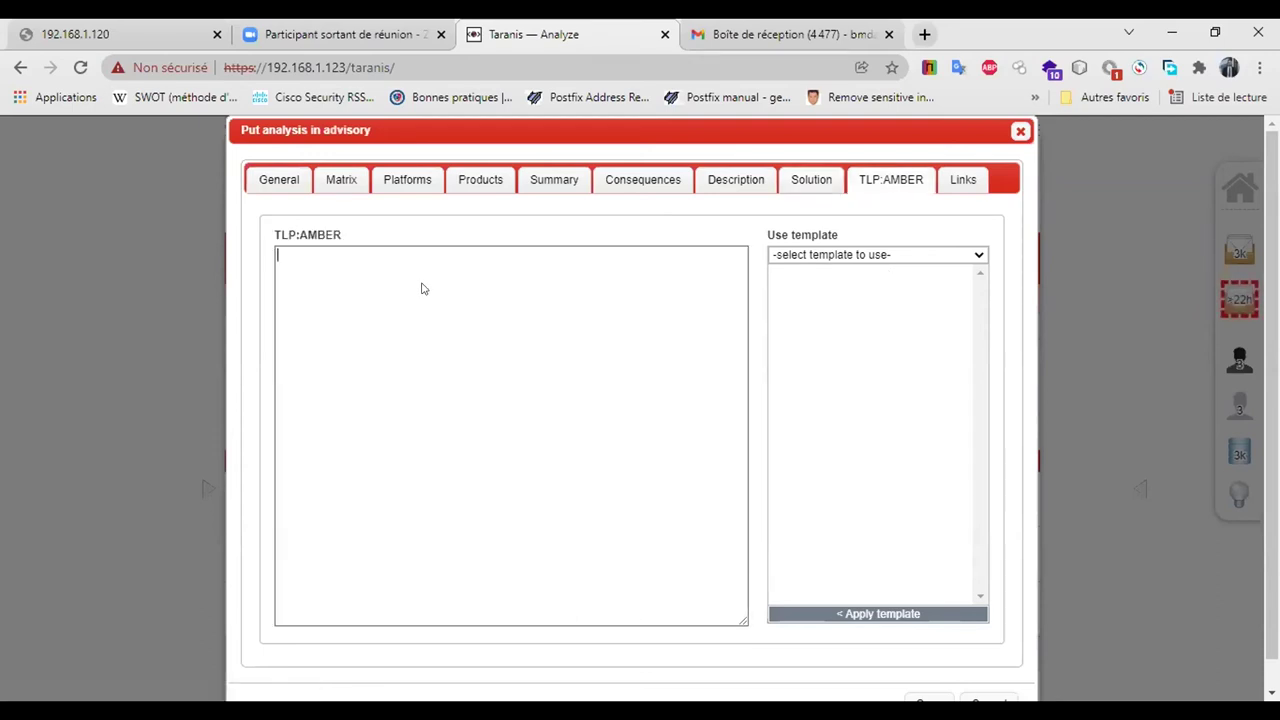
{"action": "type", "text": "TLP"}
{"action": "type", "text": "hite"}
Include the Chrome releases link in the advisory's Links
{"action": "left_click", "coordinate": [965, 181]}
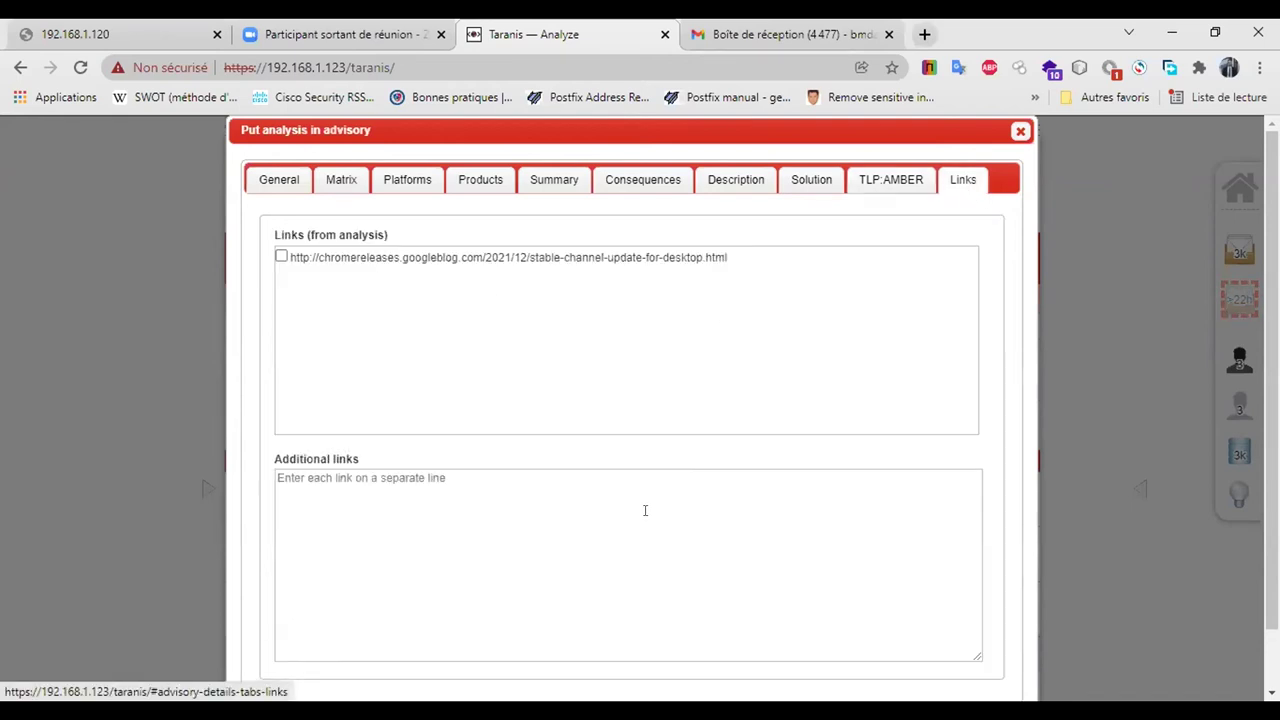
{"action": "left_click", "coordinate": [281, 257]}
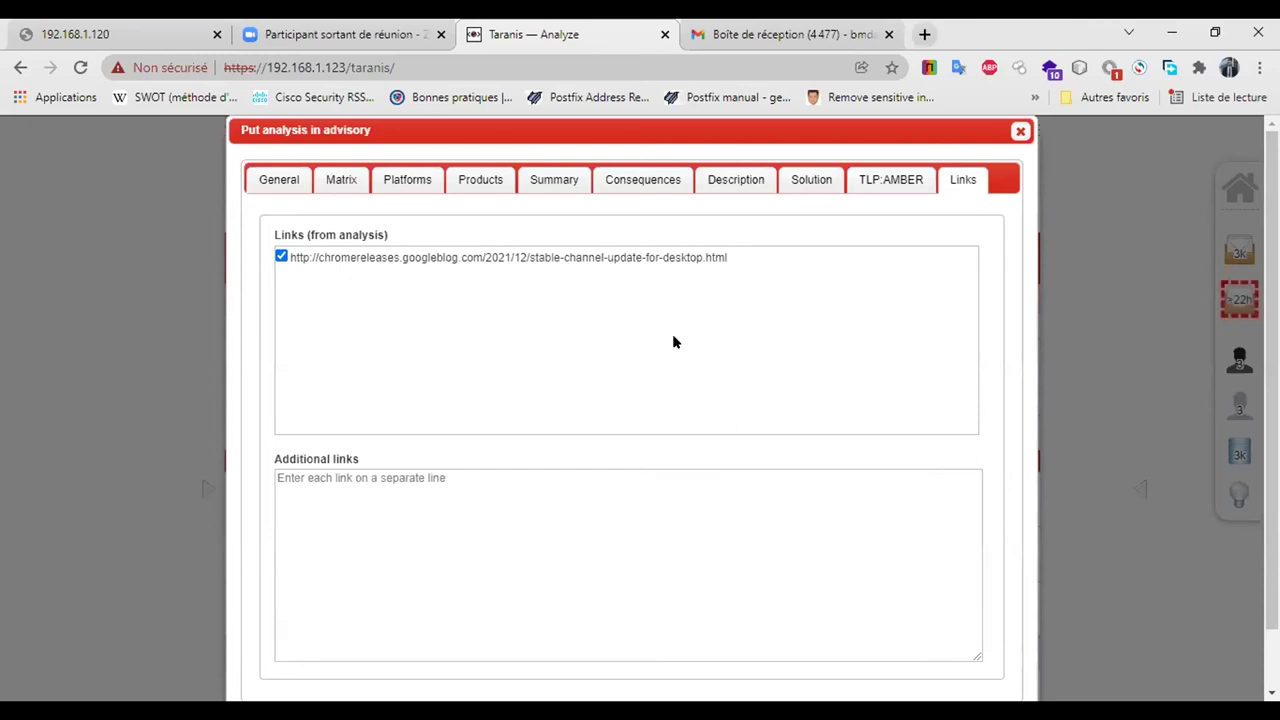
{"action": "scroll", "coordinate": [714, 497], "scroll_direction": "down", "scroll_amount": 1}
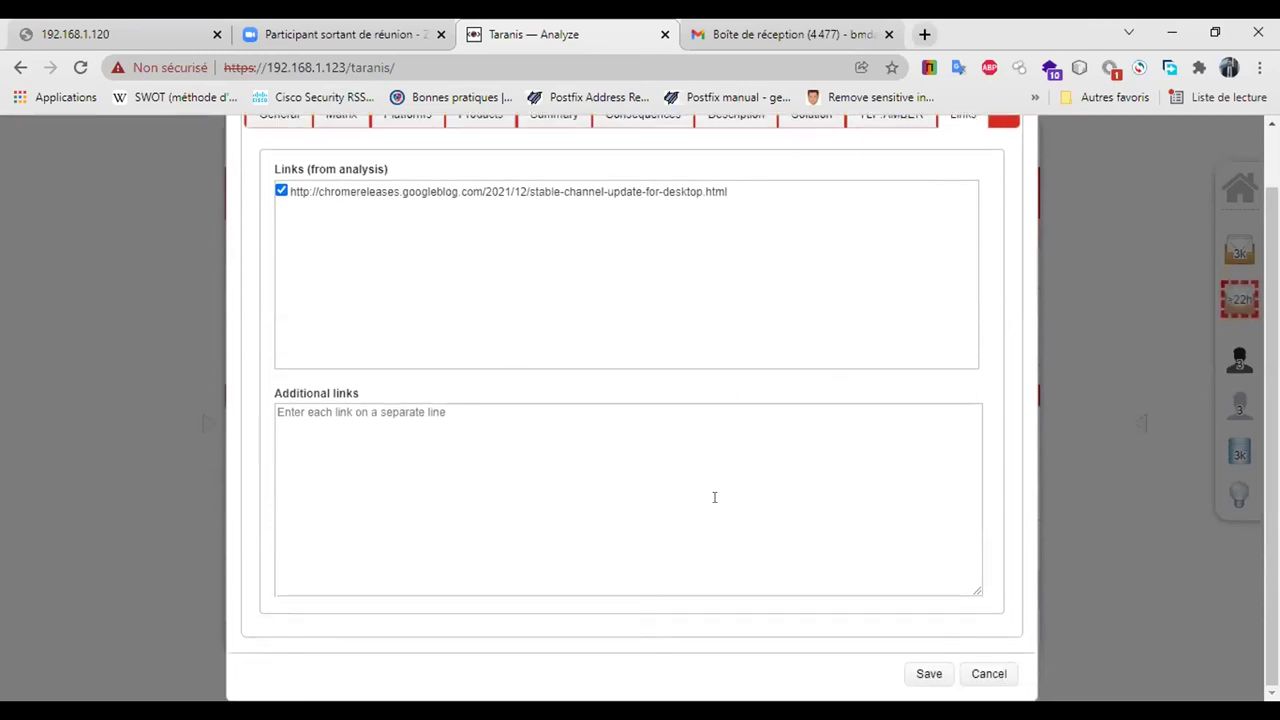
{"action": "scroll", "coordinate": [610, 414], "scroll_direction": "up", "scroll_amount": 1}
{"action": "scroll", "coordinate": [803, 534], "scroll_direction": "down", "scroll_amount": 1}
{"action": "scroll", "coordinate": [820, 570], "scroll_direction": "up", "scroll_amount": 1}
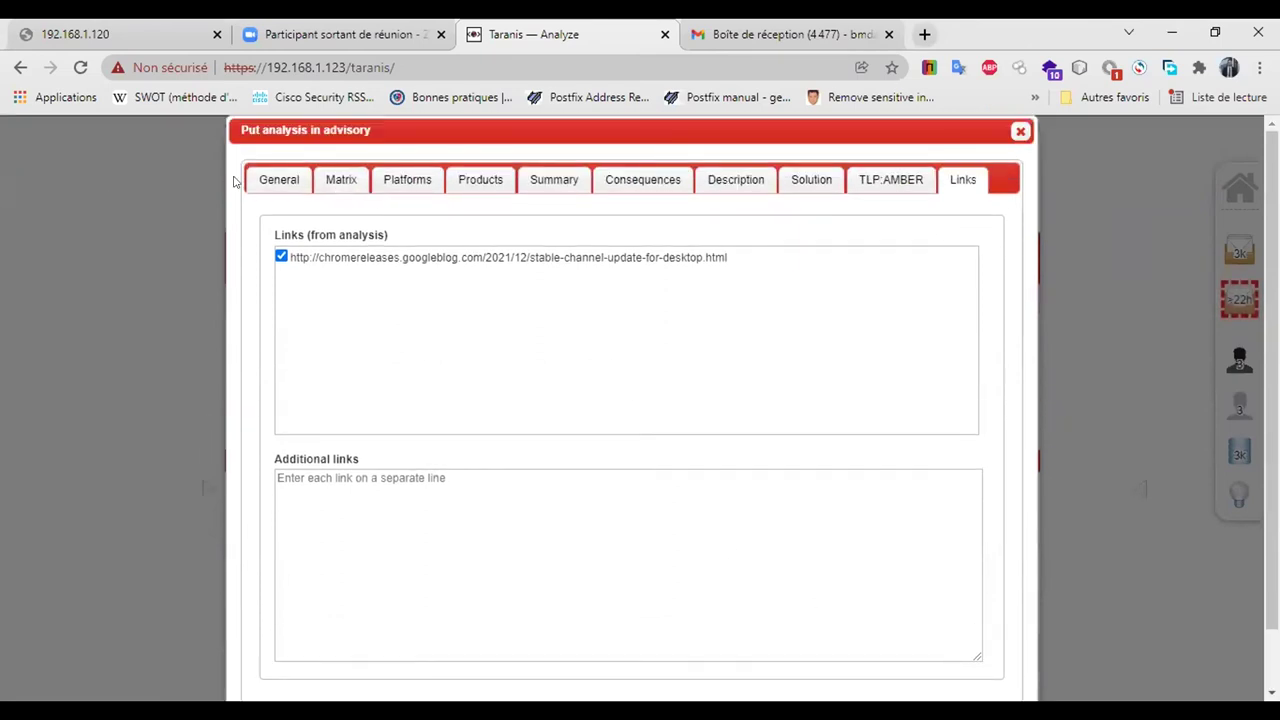
Review every tab from General to Links, then save the advisory draft
{"action": "left_click", "coordinate": [261, 186]}
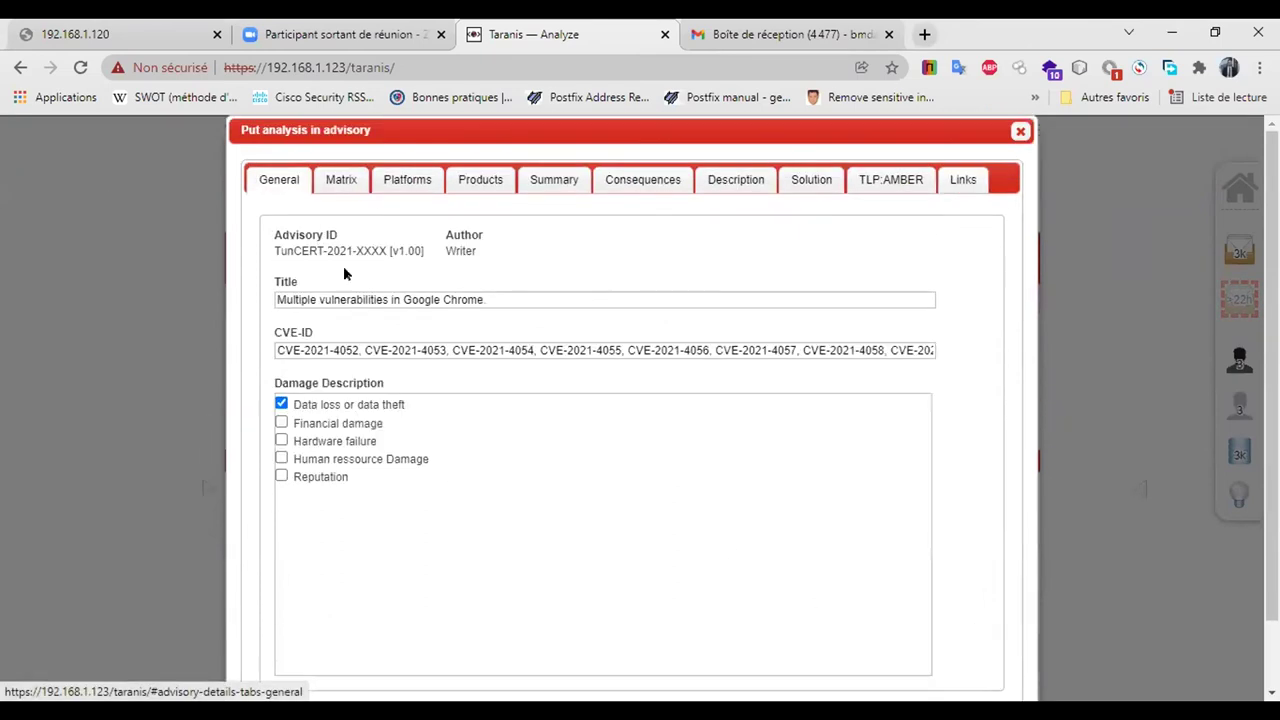
{"action": "left_click", "coordinate": [343, 190]}
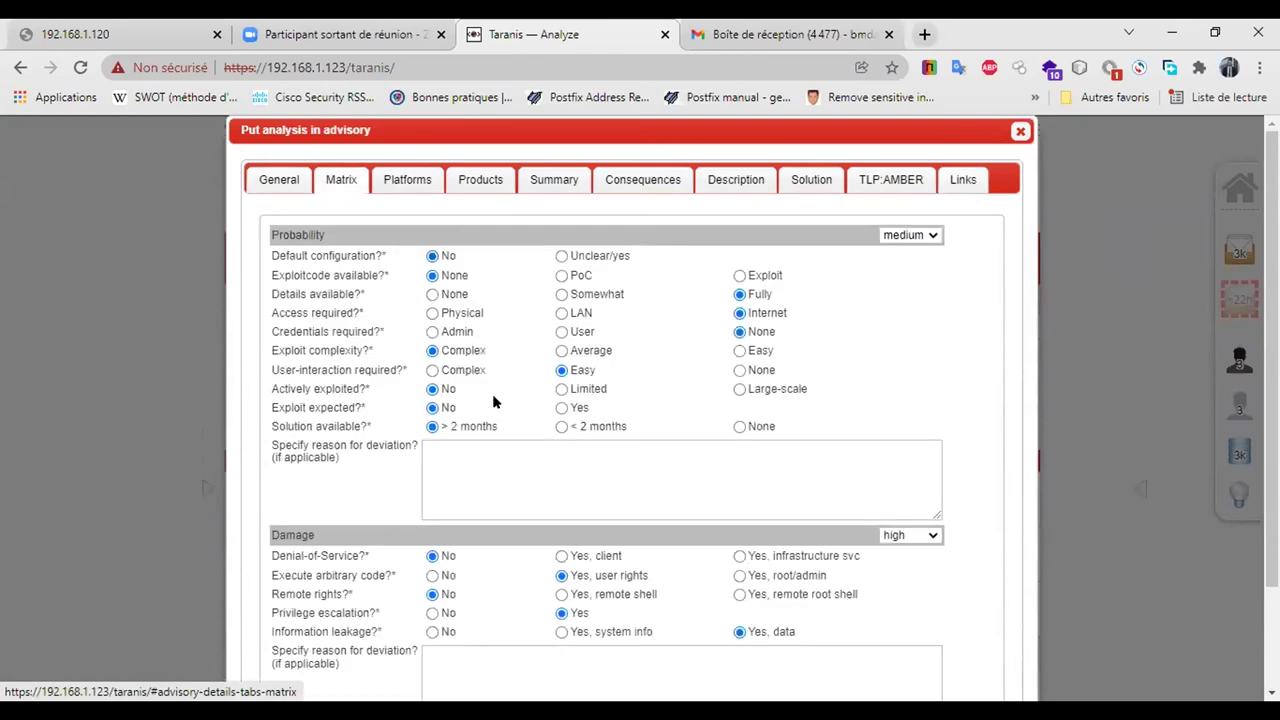
{"action": "left_click", "coordinate": [425, 186]}
{"action": "left_click", "coordinate": [500, 190]}
{"action": "left_click", "coordinate": [578, 183]}
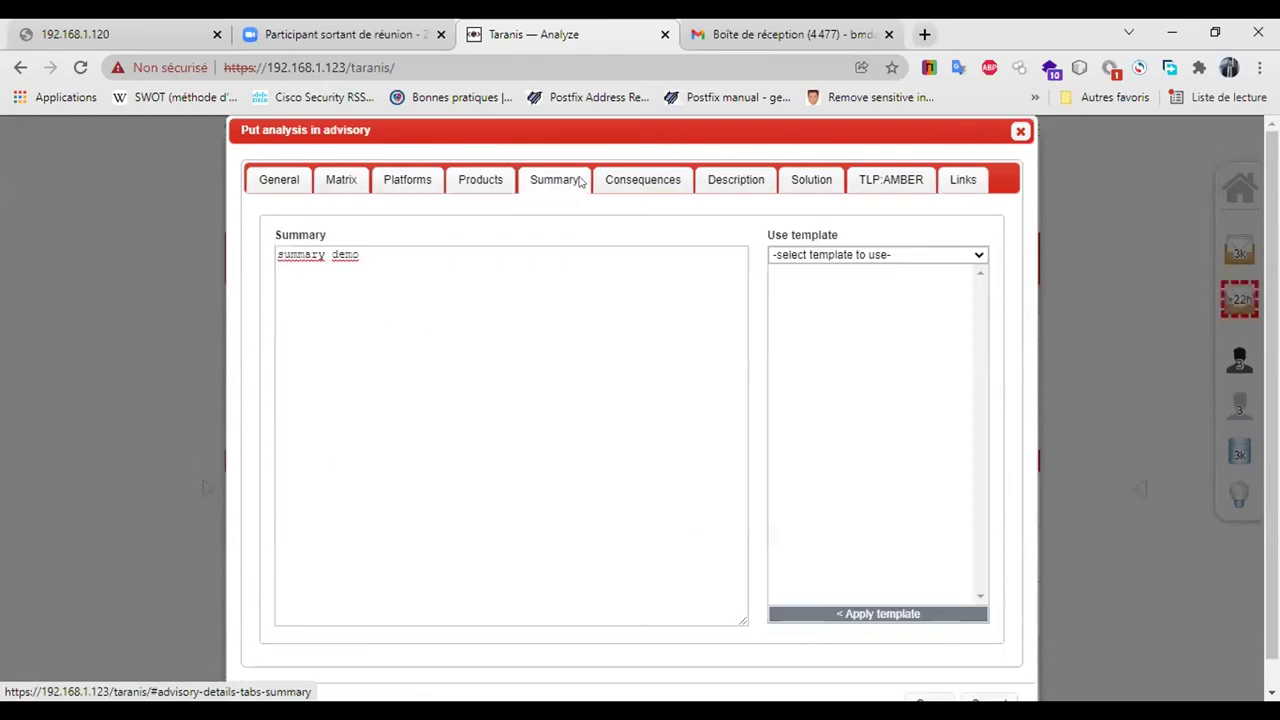
{"action": "left_click", "coordinate": [642, 184]}
{"action": "left_click", "coordinate": [772, 187]}
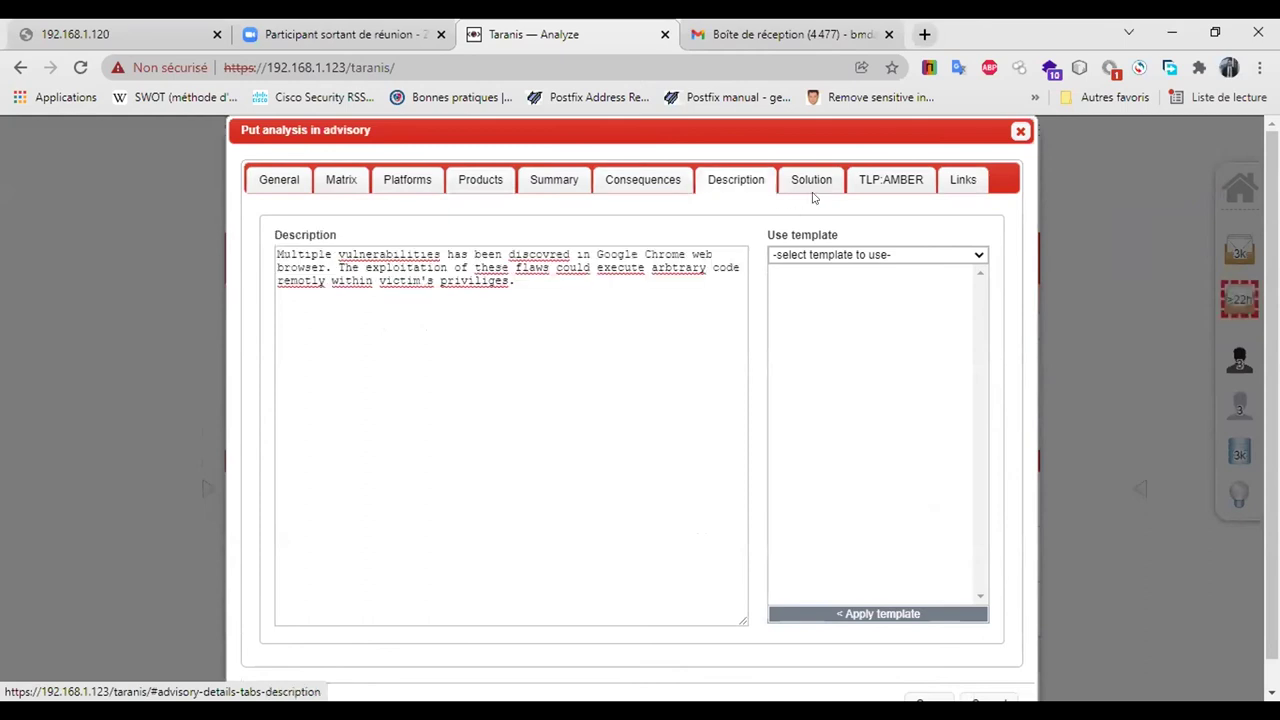
{"action": "left_click", "coordinate": [813, 192]}
{"action": "left_click", "coordinate": [887, 190]}
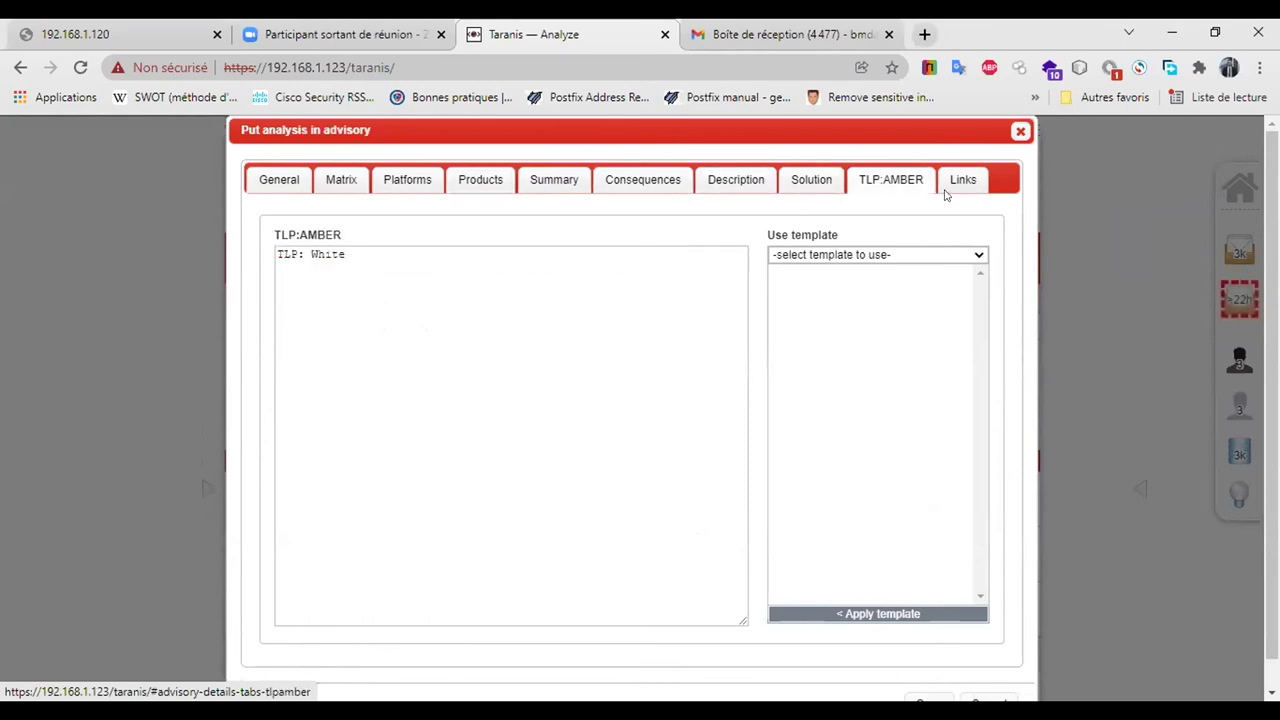
{"action": "left_click", "coordinate": [950, 188]}
{"action": "scroll", "coordinate": [771, 480], "scroll_direction": "down", "scroll_amount": 1}
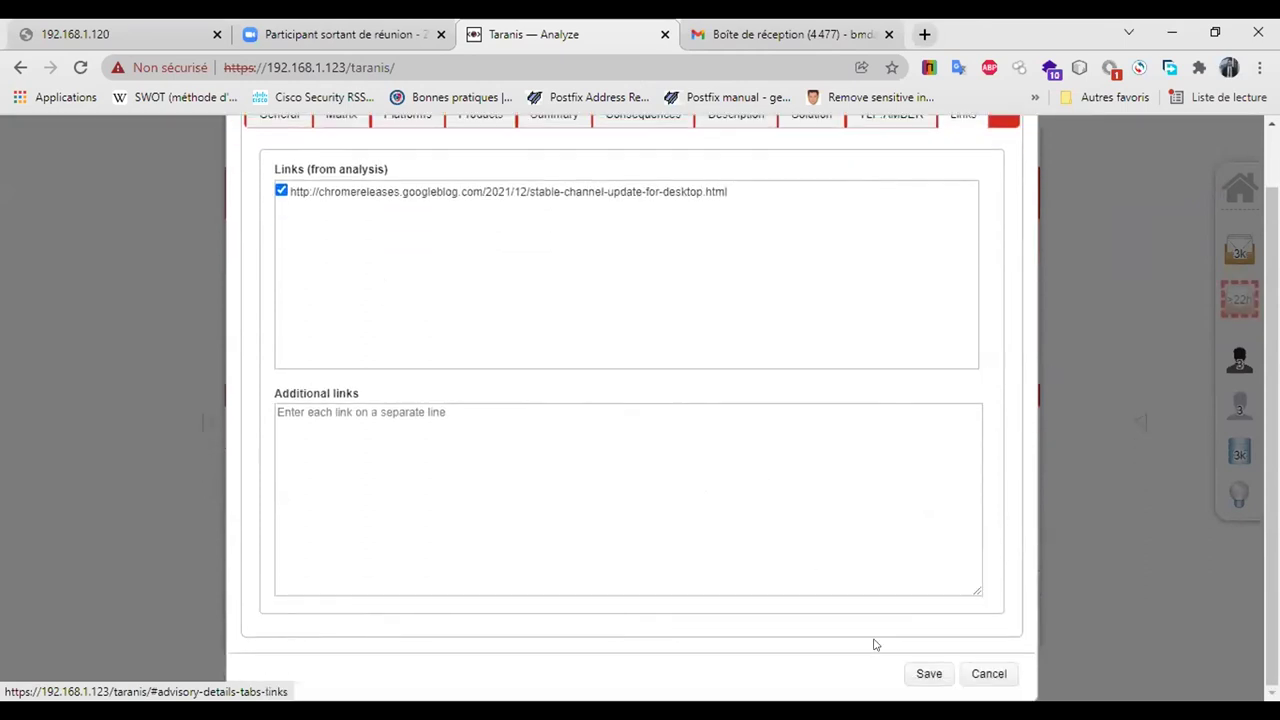
{"action": "left_click", "coordinate": [929, 676]}
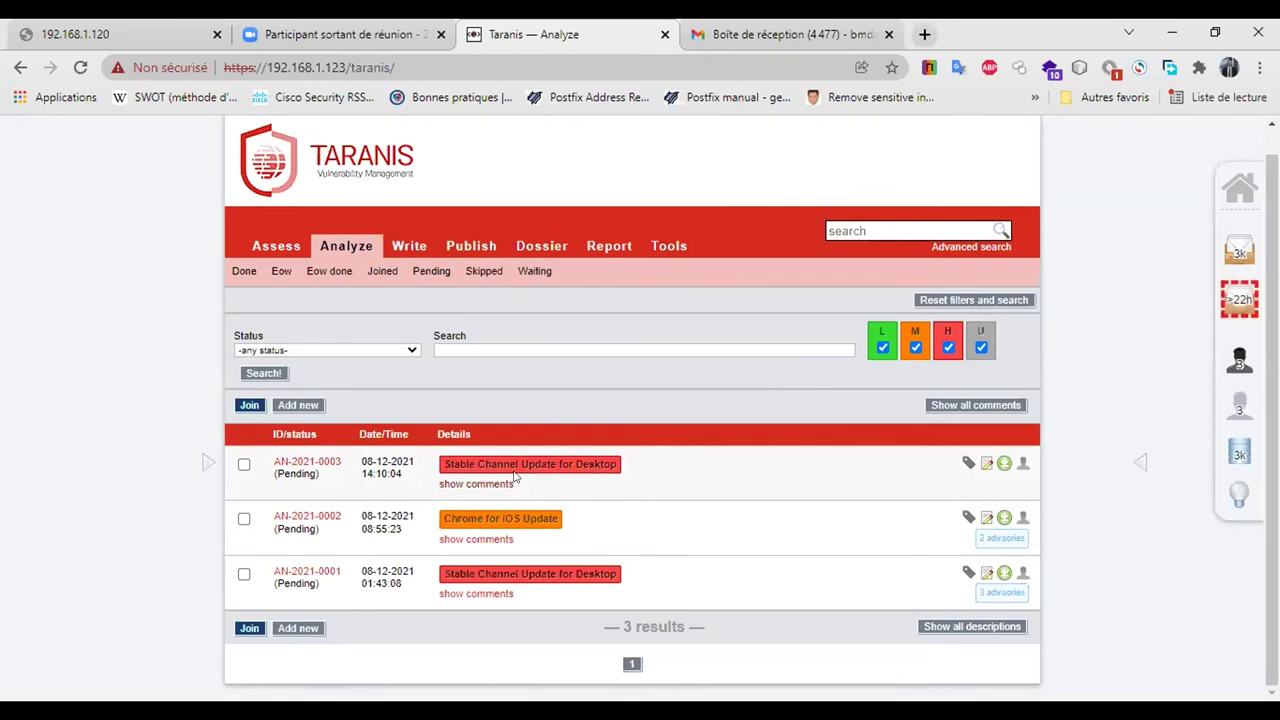
Open the Write tunCERT Advisory list showing the TunCERT-2021-XXXX Google Chrome draft
{"action": "mouse_move", "coordinate": [410, 248]}
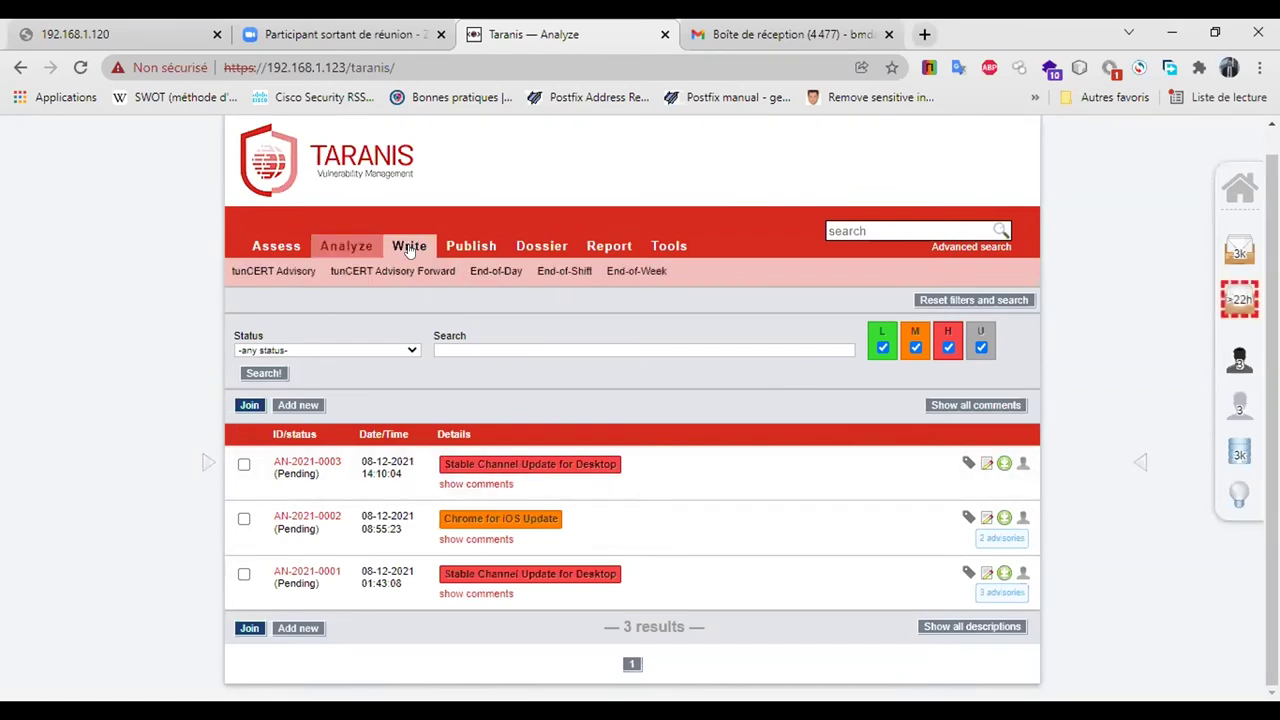
{"action": "left_click", "coordinate": [410, 248]}
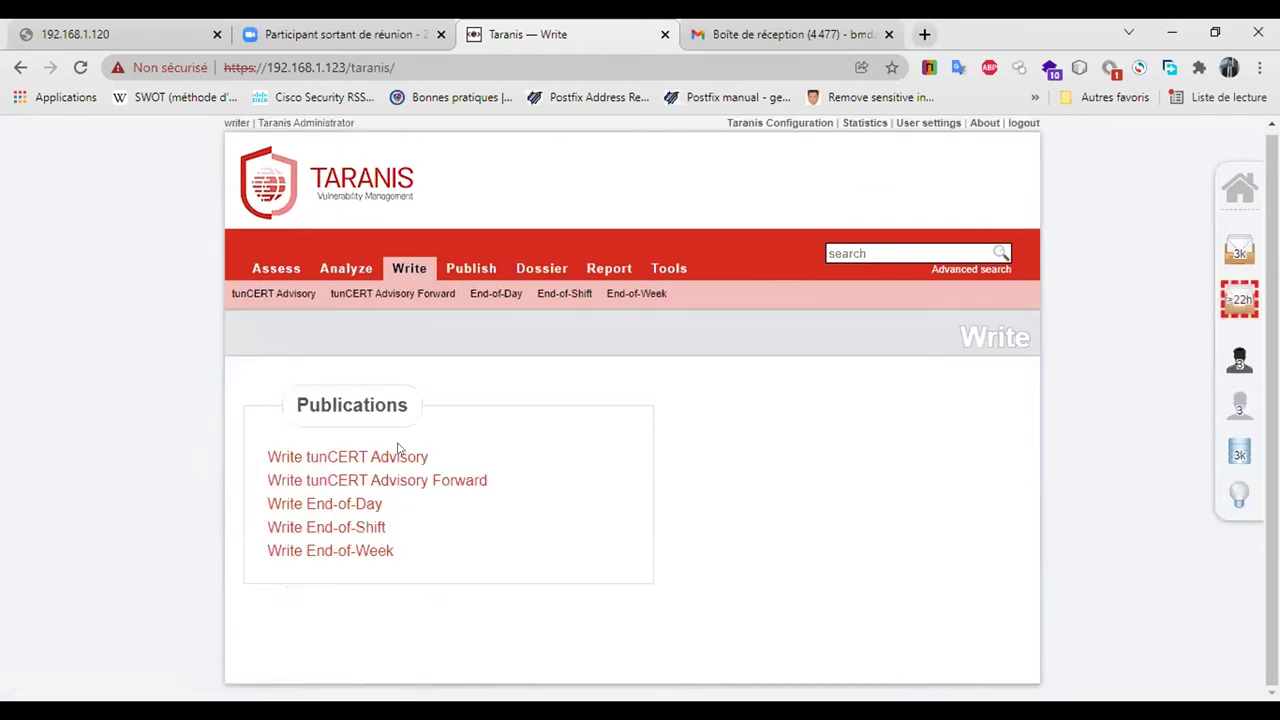
{"action": "left_click", "coordinate": [395, 457]}
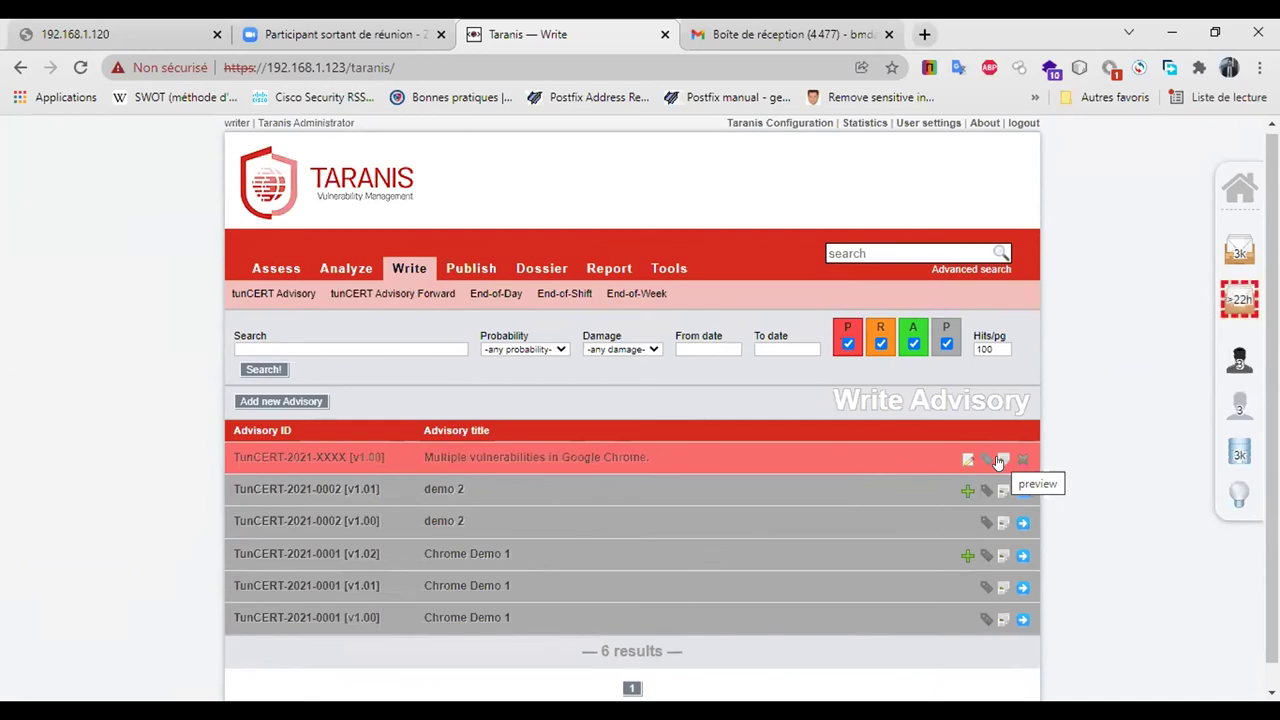
Preview the Google Chrome draft's email text and mark it Ready for review
{"action": "left_click", "coordinate": [999, 460]}
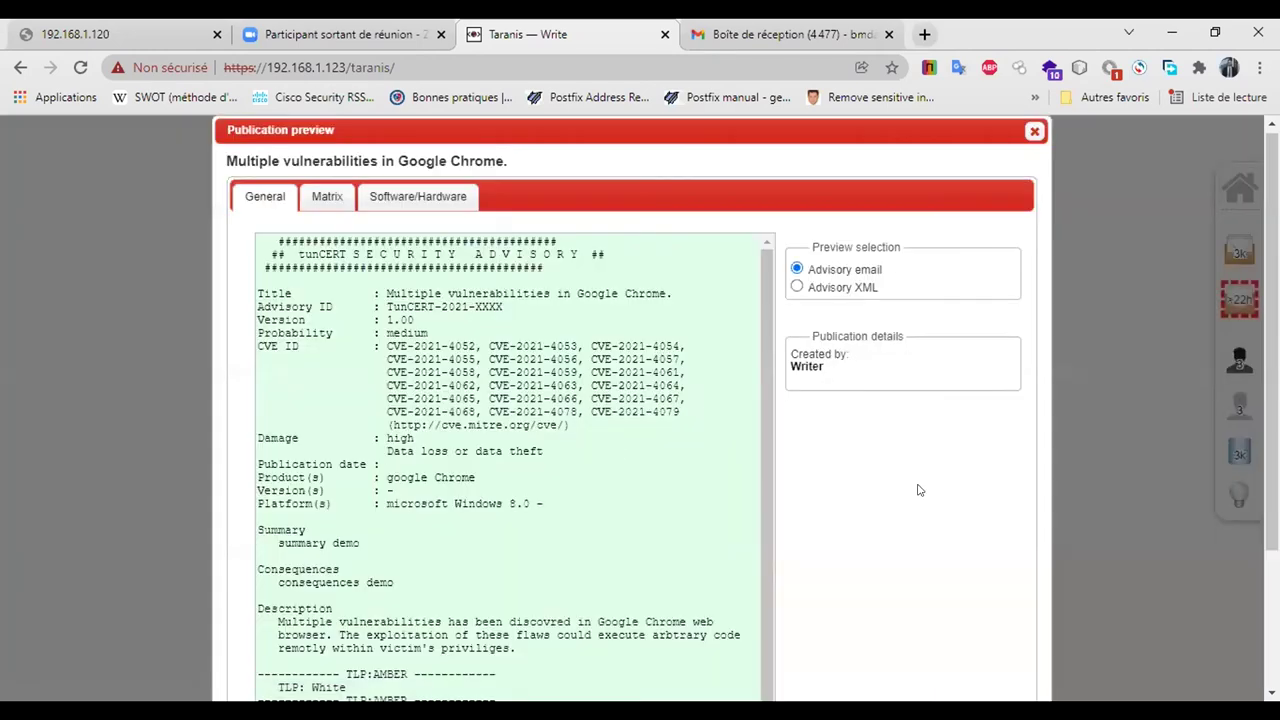
{"action": "scroll", "coordinate": [906, 537], "scroll_direction": "down", "scroll_amount": 4}
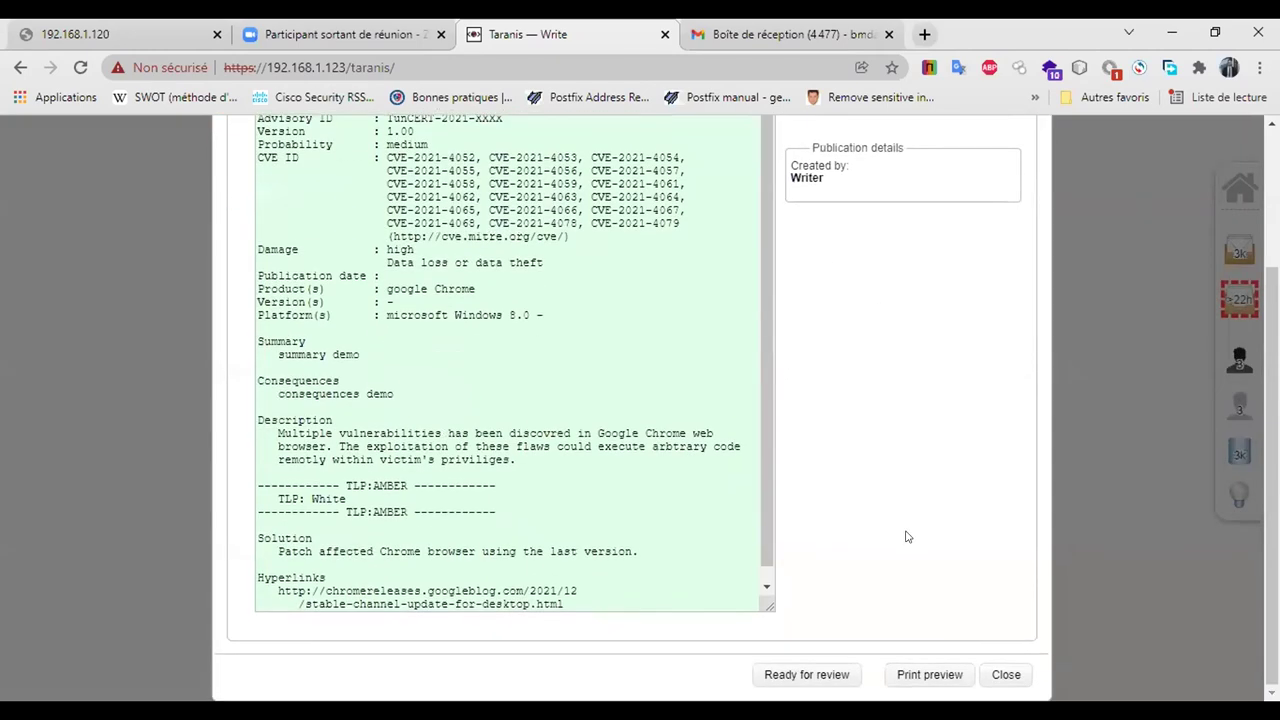
{"action": "left_click", "coordinate": [818, 680]}
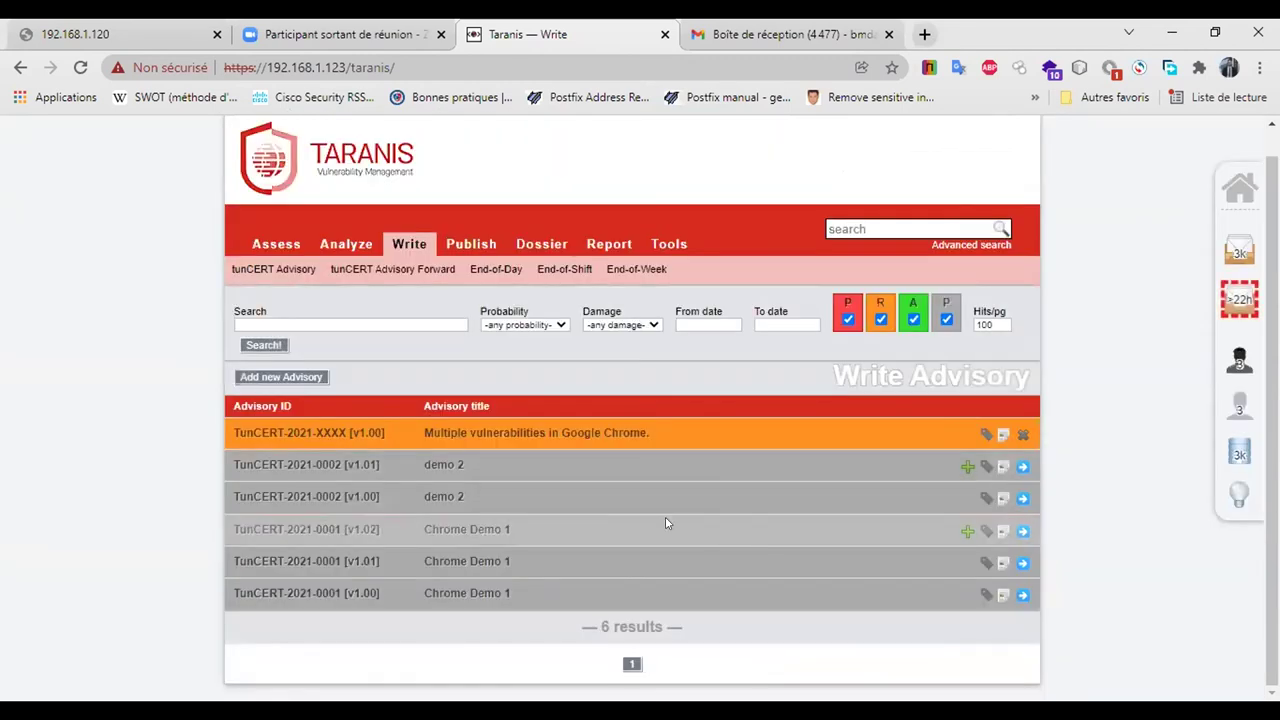
{"action": "scroll", "coordinate": [667, 523], "scroll_direction": "up", "scroll_amount": 1}
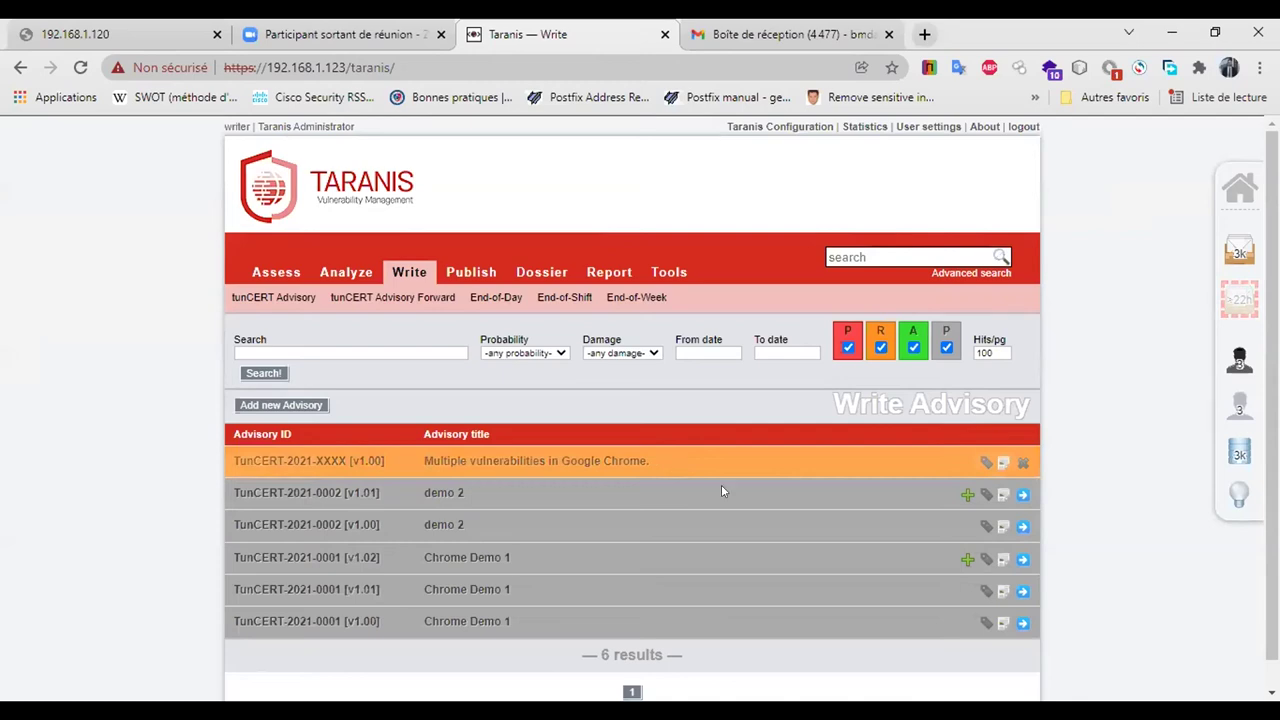
Log out of the writer account and sign in with the approver account
{"action": "left_click", "coordinate": [1023, 126]}
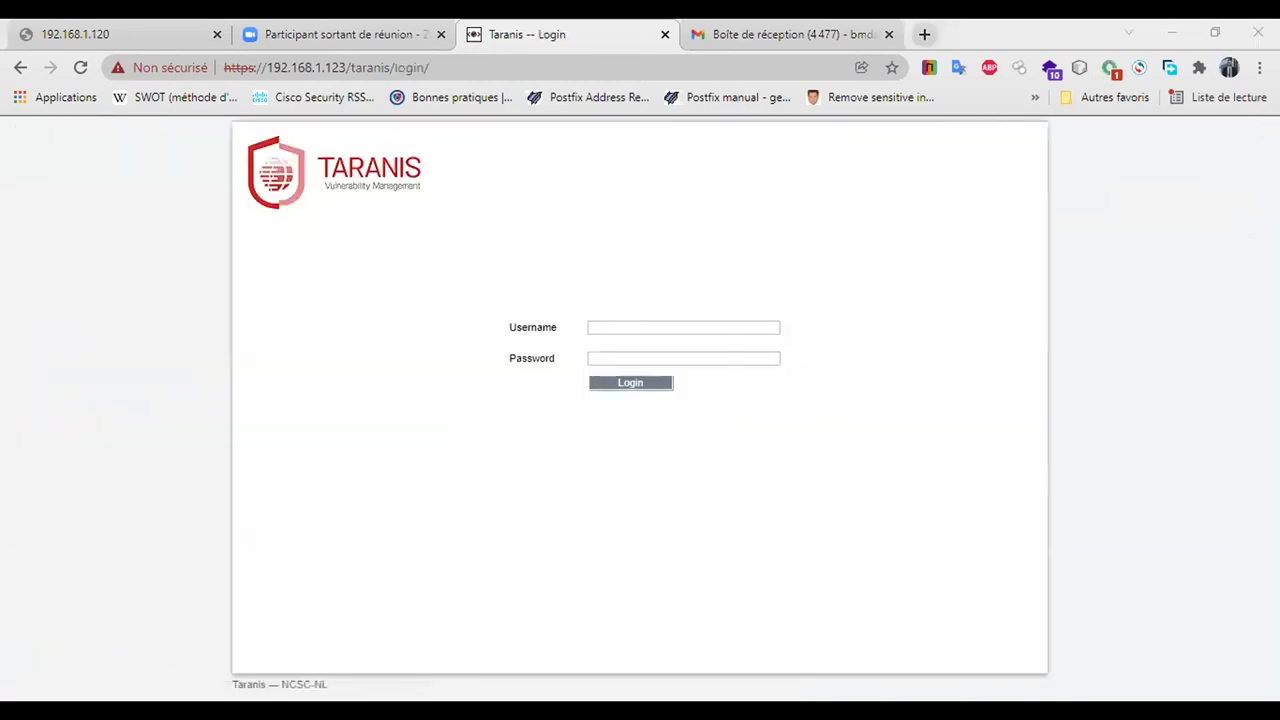
{"action": "left_click", "coordinate": [596, 319]}
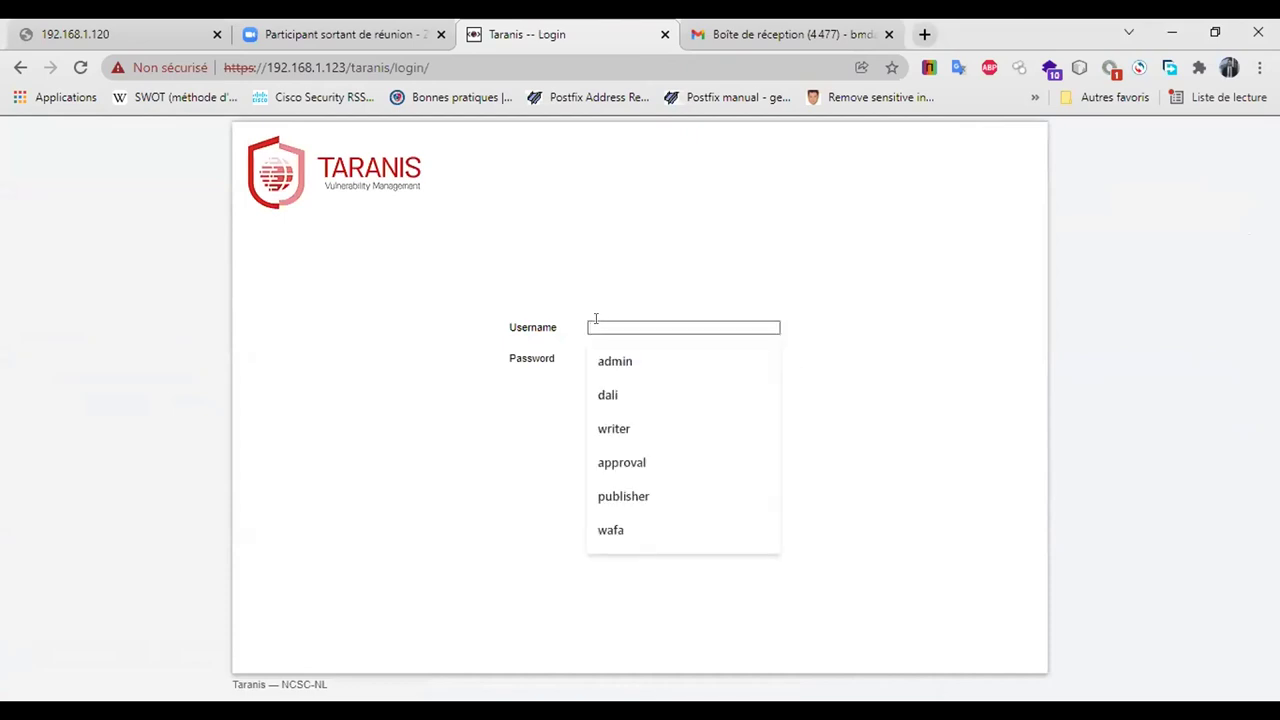
{"action": "type", "text": "app"}
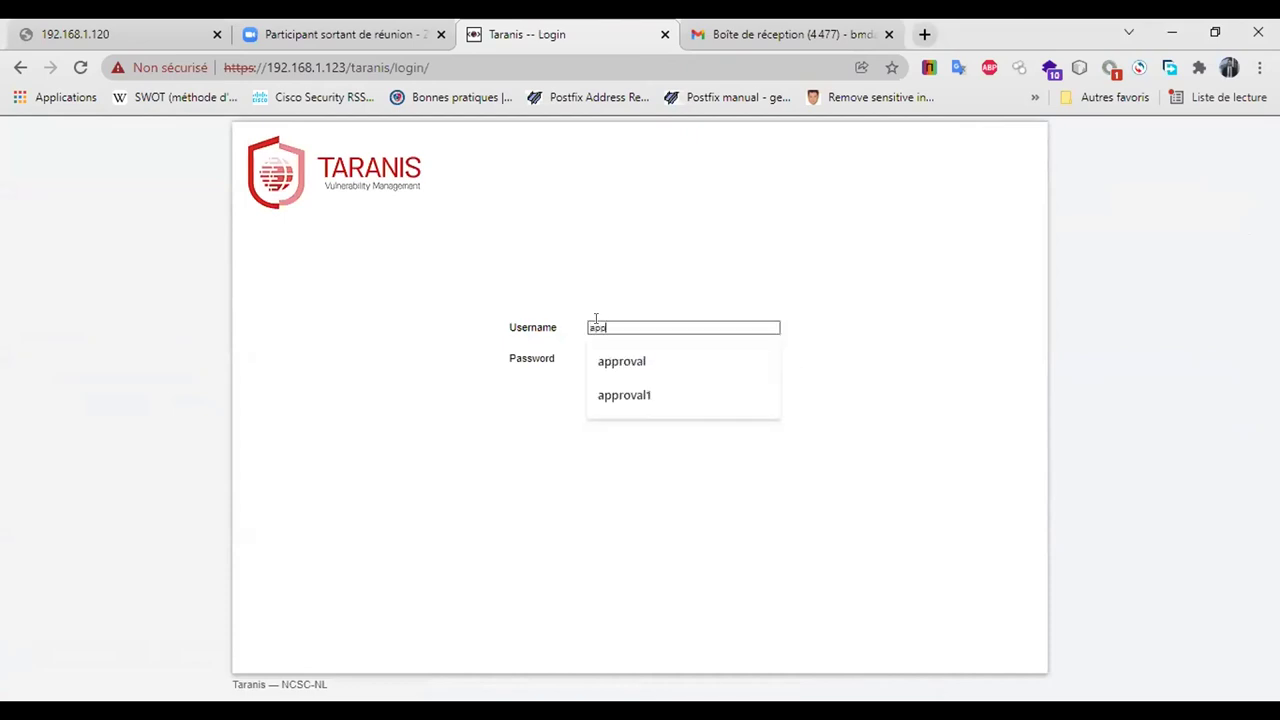
{"action": "key", "text": "Escape"}
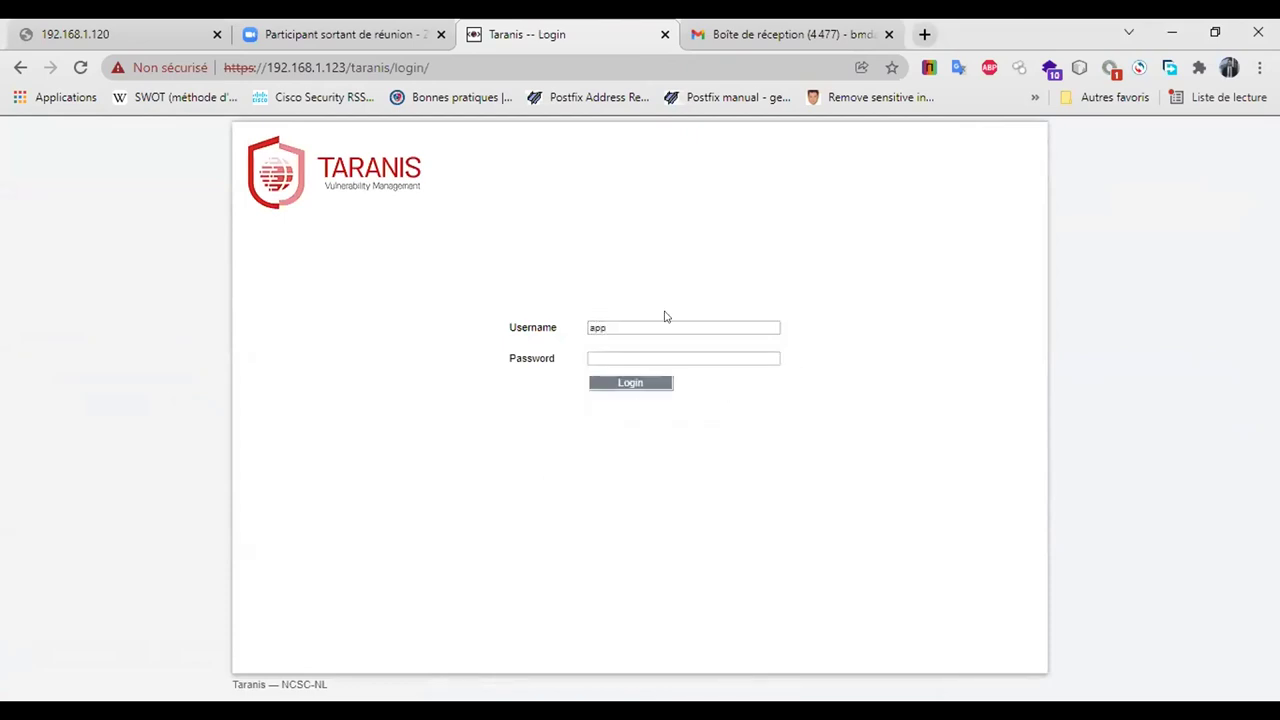
{"action": "left_click", "coordinate": [665, 318]}
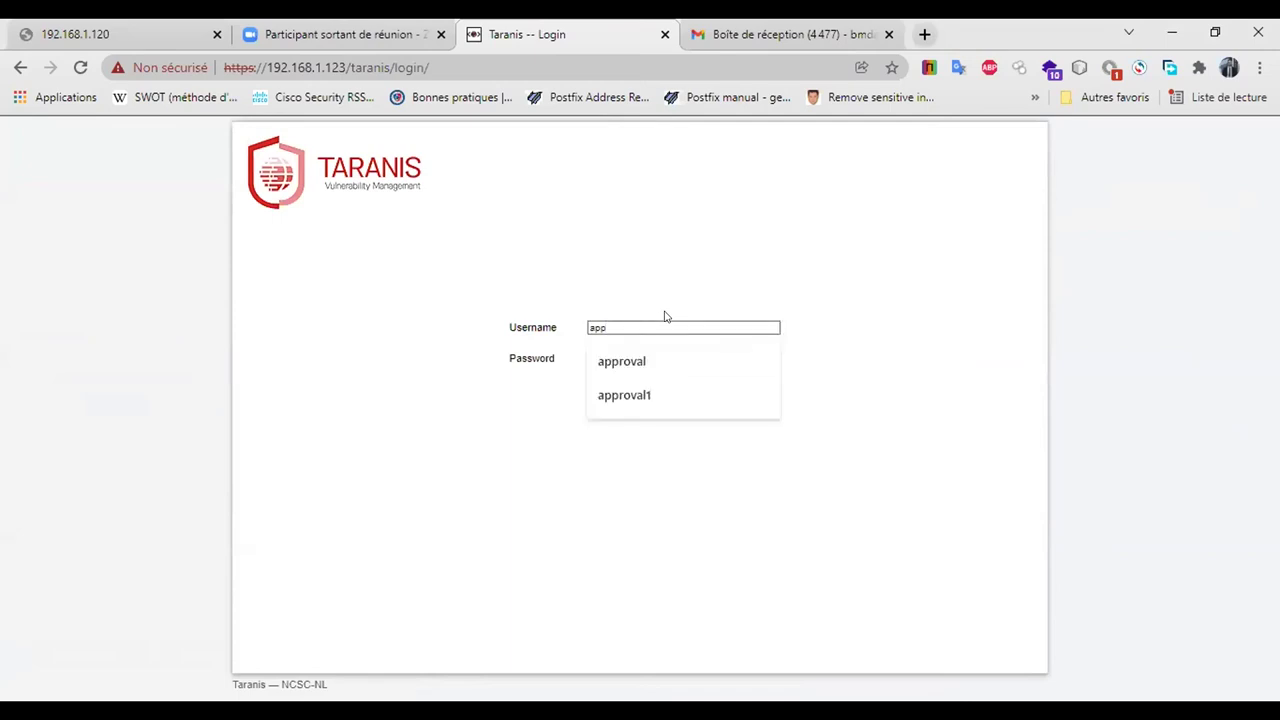
{"action": "type", "text": "roval"}
{"action": "left_click", "coordinate": [622, 361]}
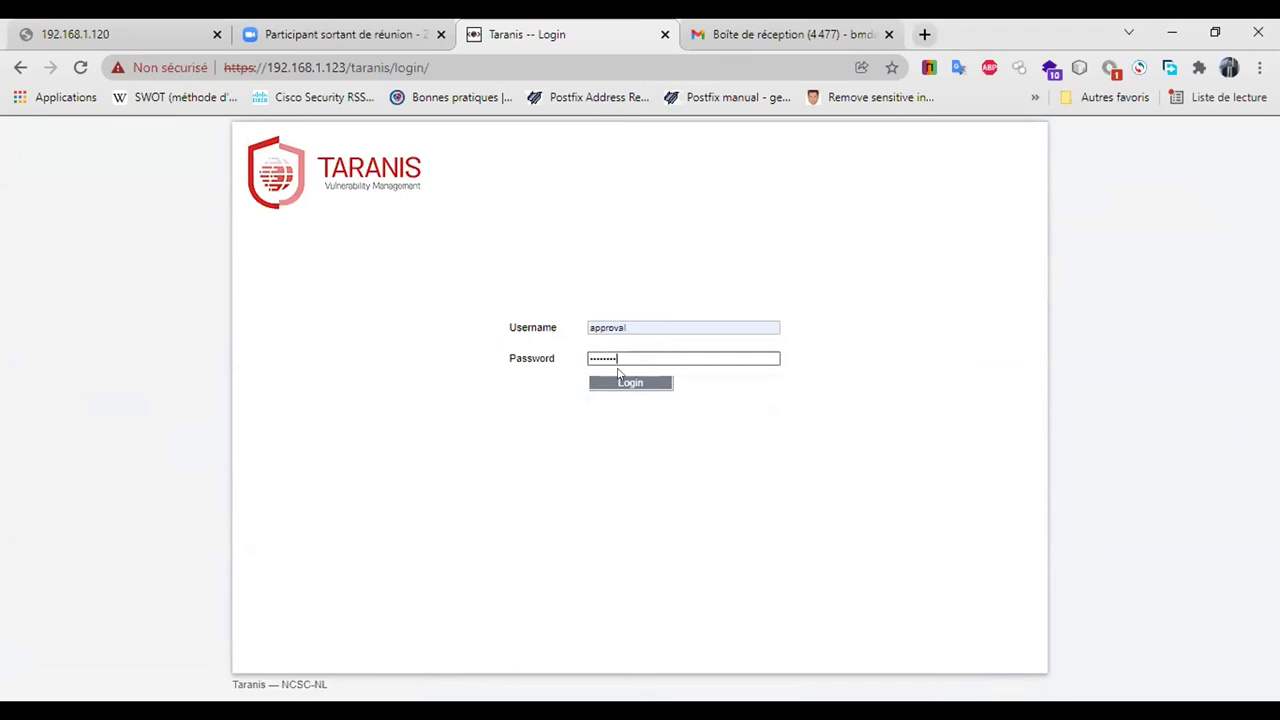
{"action": "left_click", "coordinate": [620, 382]}
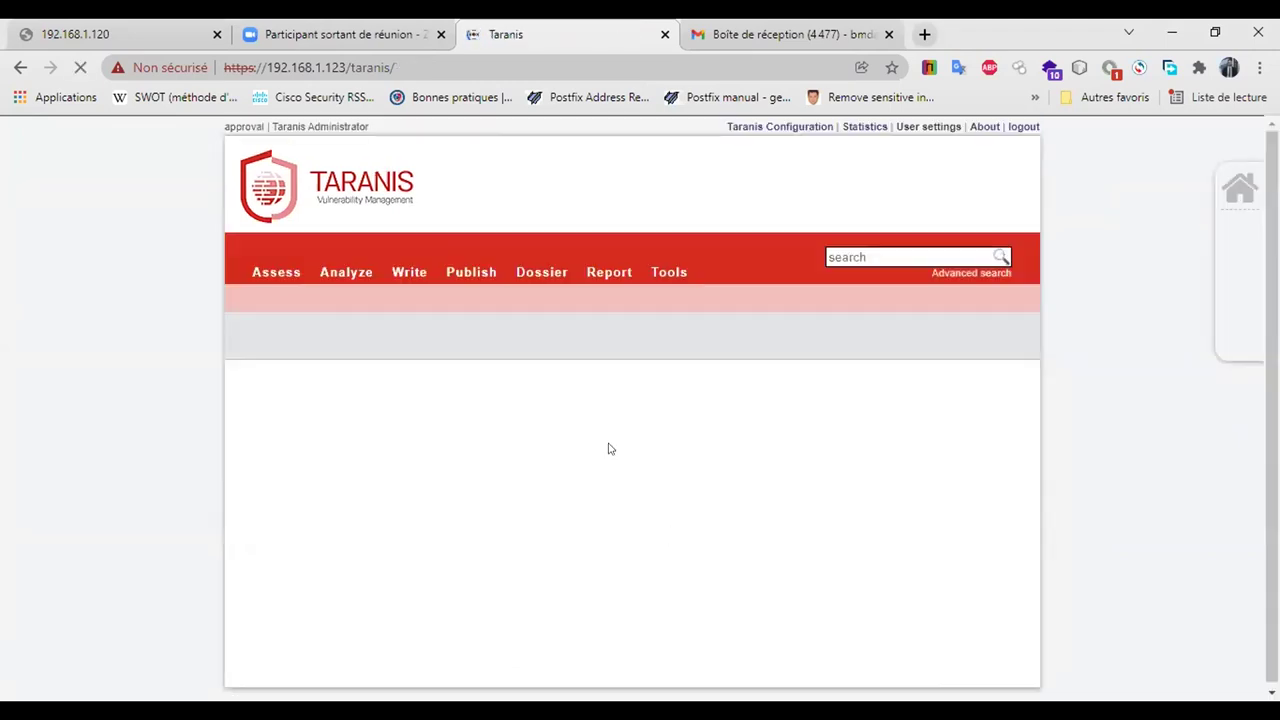
As the approver, open the Write tunCERT Advisory list with the orange Google Chrome draft
{"action": "mouse_move", "coordinate": [416, 273]}
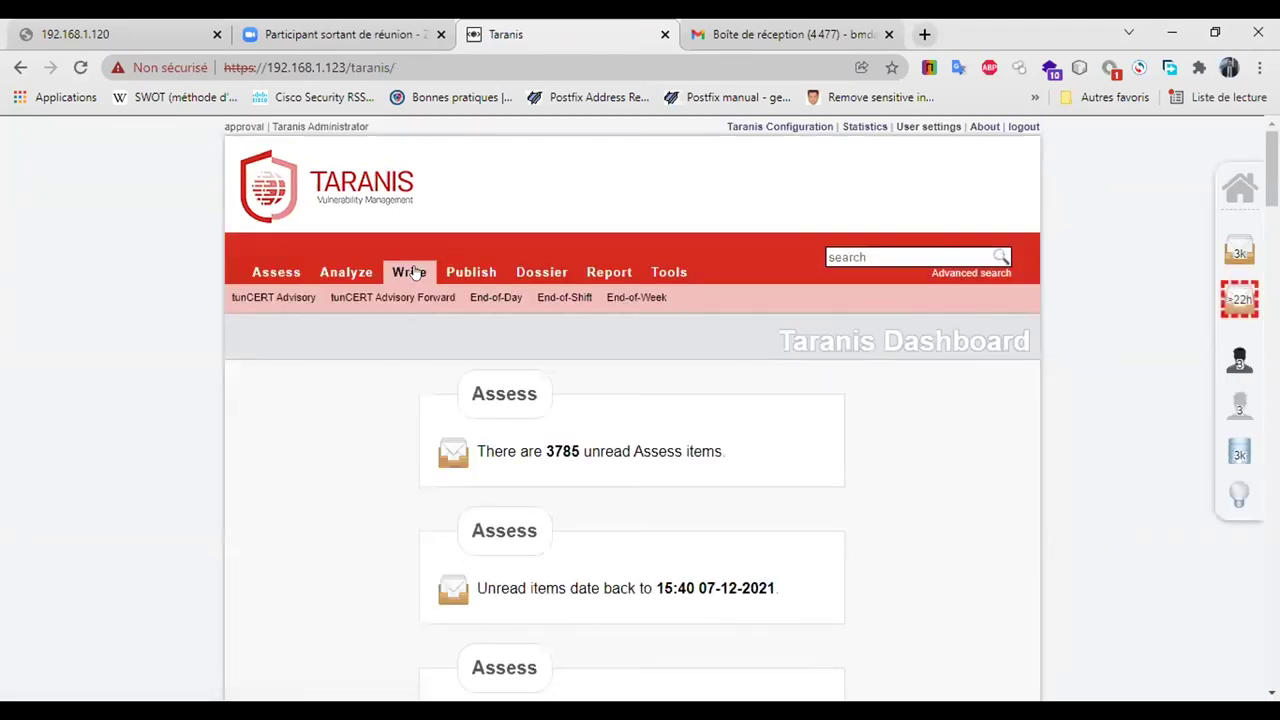
{"action": "left_click", "coordinate": [414, 273]}
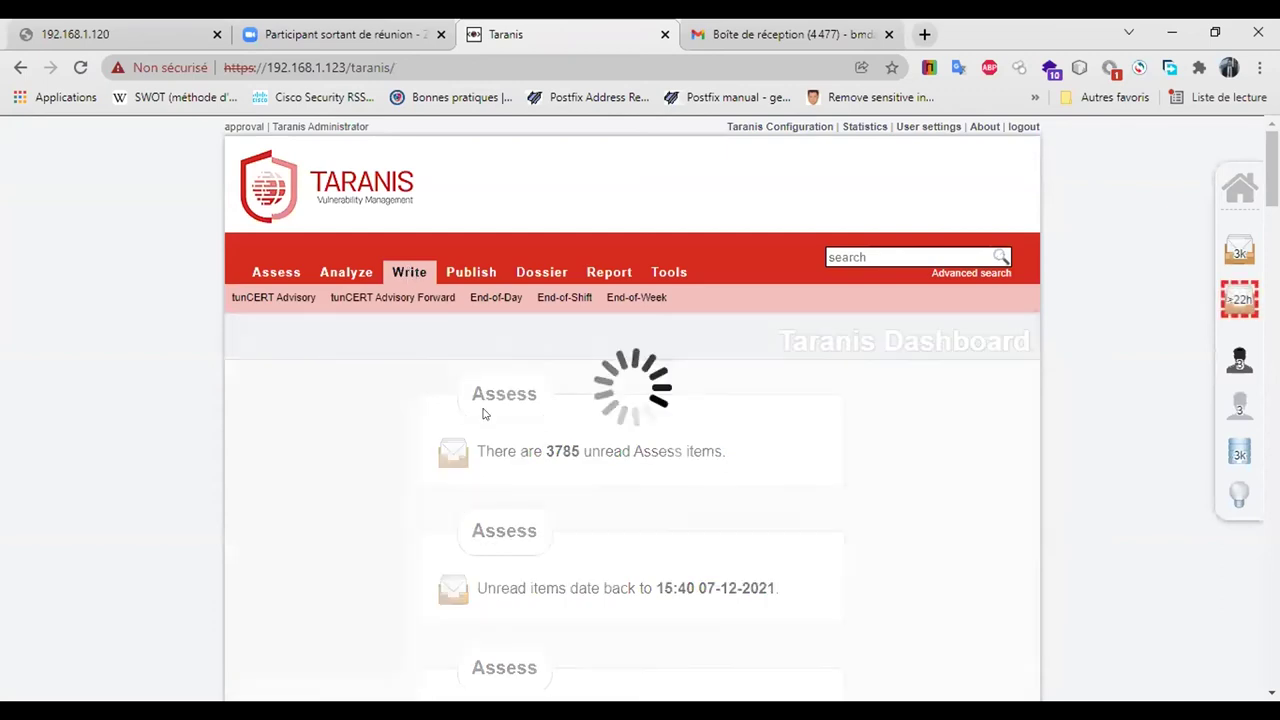
{"action": "left_click", "coordinate": [386, 460]}
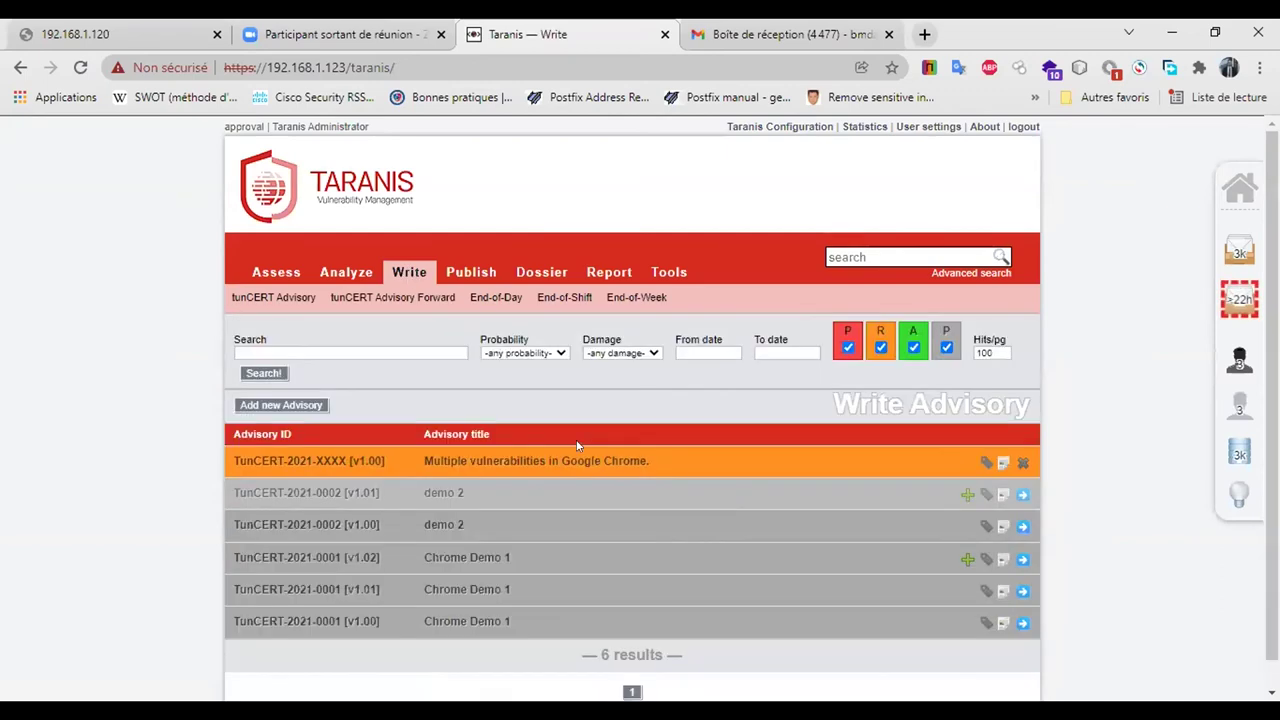
Preview the Google Chrome advisory email and read through its full text
{"action": "scroll", "coordinate": [572, 486], "scroll_direction": "down", "scroll_amount": 1}
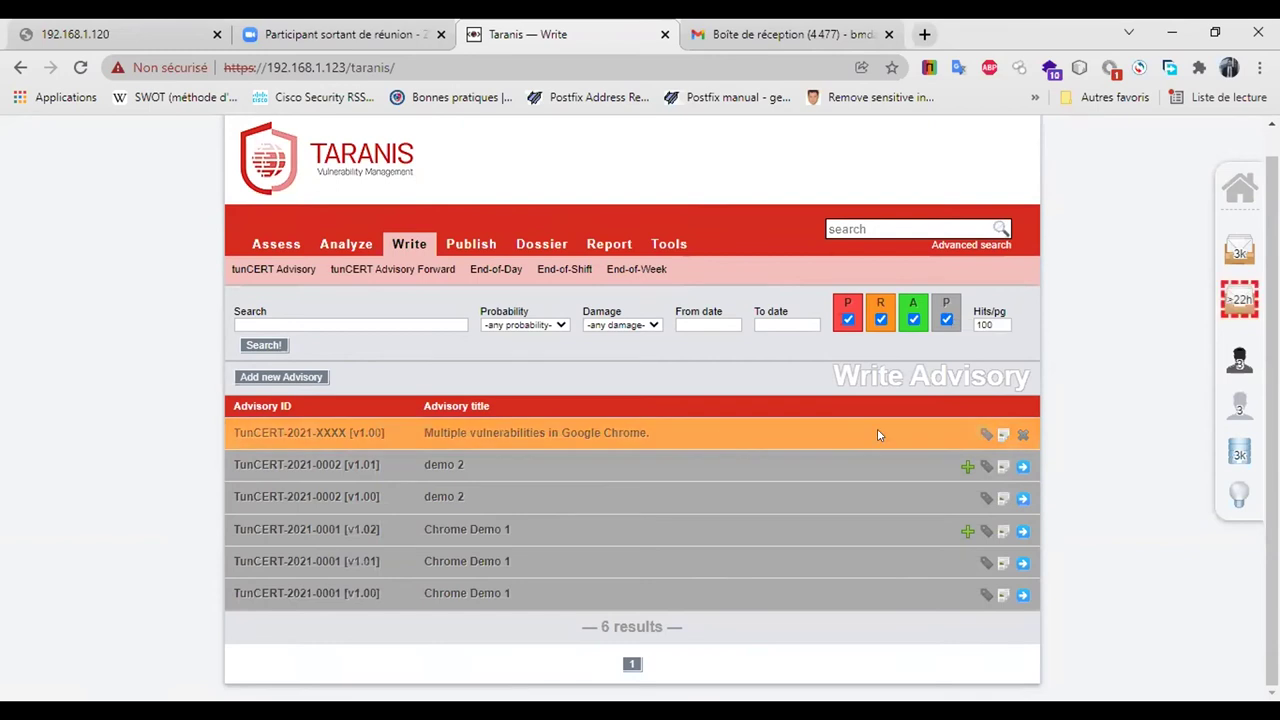
{"action": "left_click", "coordinate": [1001, 437]}
{"action": "scroll", "coordinate": [569, 567], "scroll_direction": "up", "scroll_amount": 1}
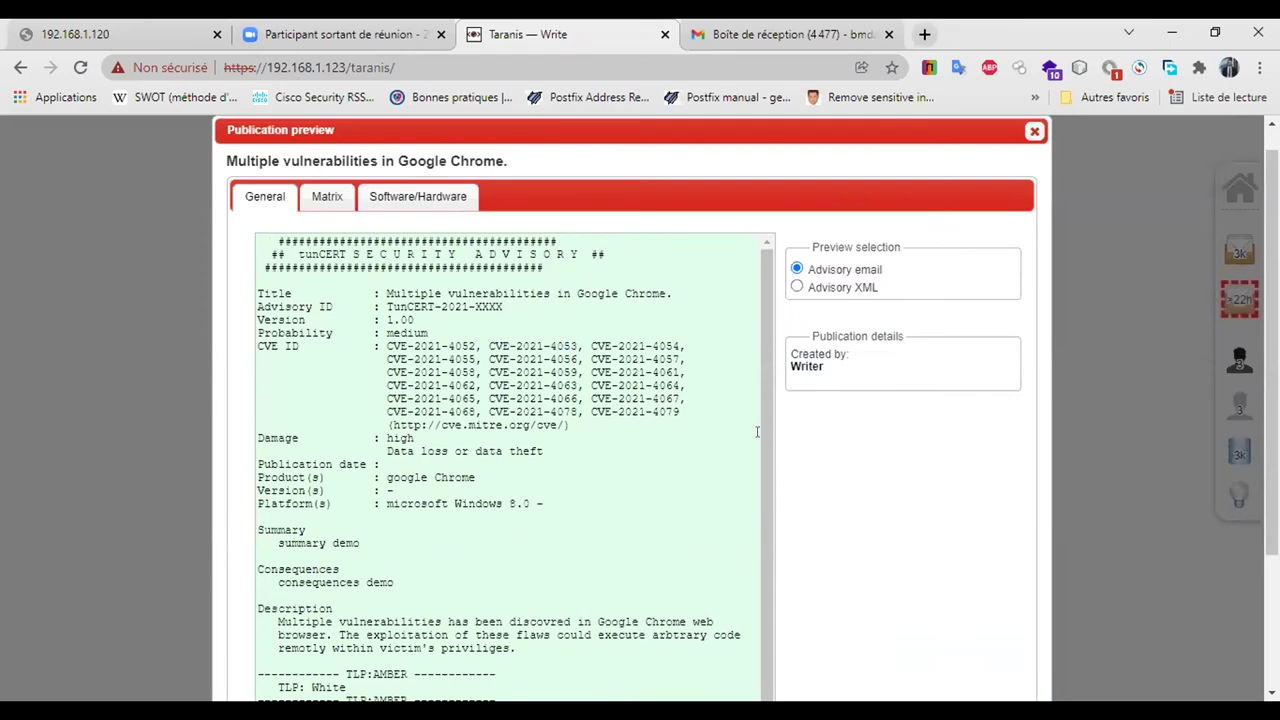
{"action": "scroll", "coordinate": [463, 398], "scroll_direction": "up", "scroll_amount": 1}
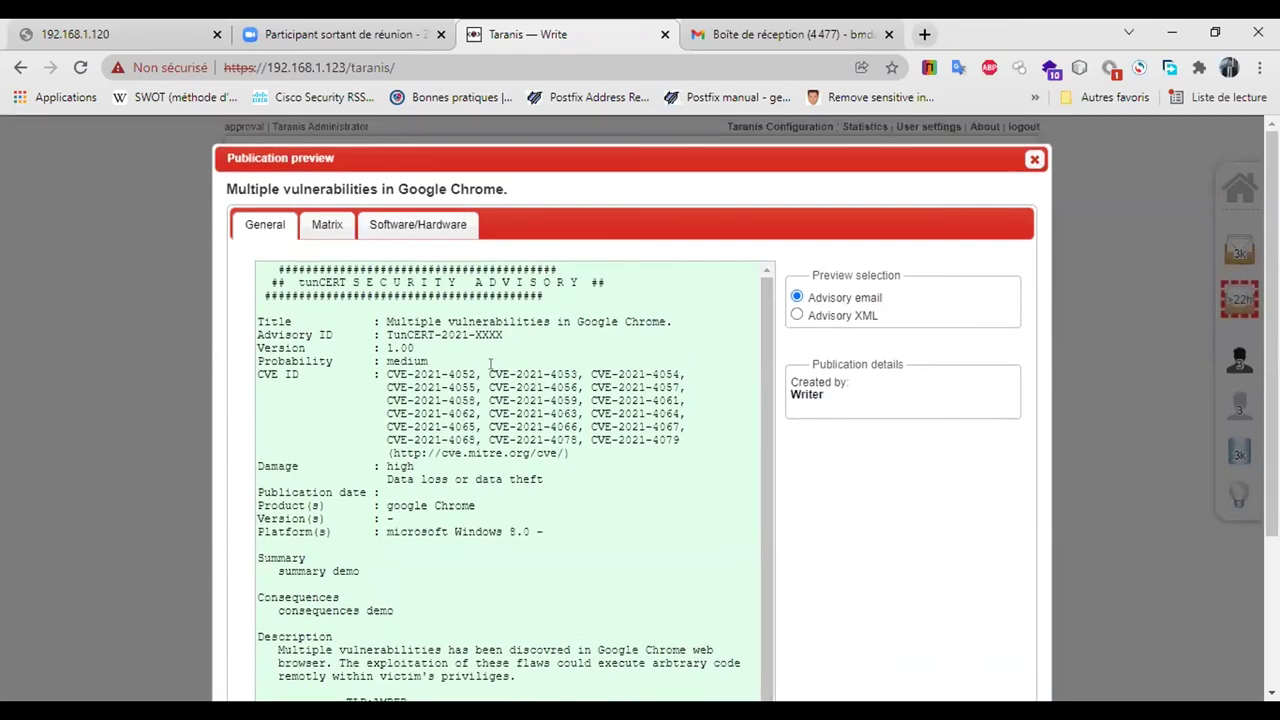
{"action": "scroll", "coordinate": [508, 372], "scroll_direction": "down", "scroll_amount": 1}
{"action": "scroll", "coordinate": [1177, 589], "scroll_direction": "down", "scroll_amount": 1}
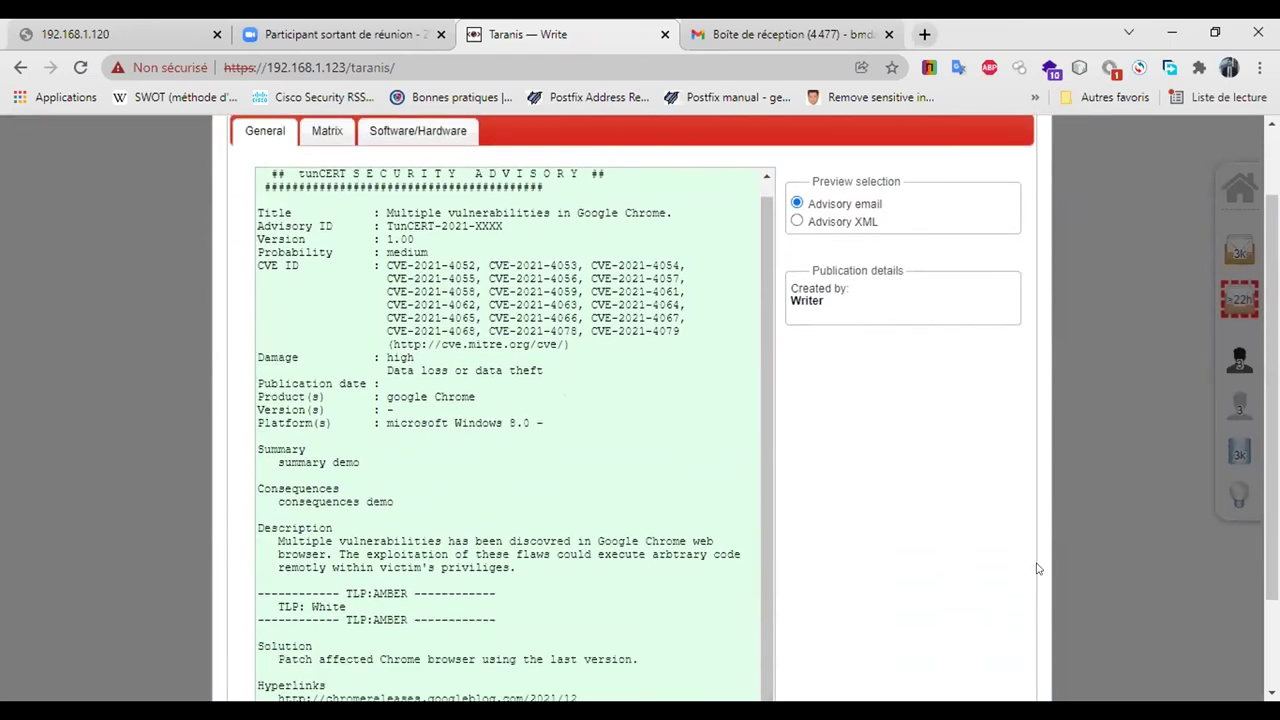
{"action": "scroll", "coordinate": [470, 455], "scroll_direction": "up", "scroll_amount": 1}
{"action": "scroll", "coordinate": [470, 451], "scroll_direction": "down", "scroll_amount": 1}
{"action": "scroll", "coordinate": [498, 543], "scroll_direction": "down", "scroll_amount": 1}
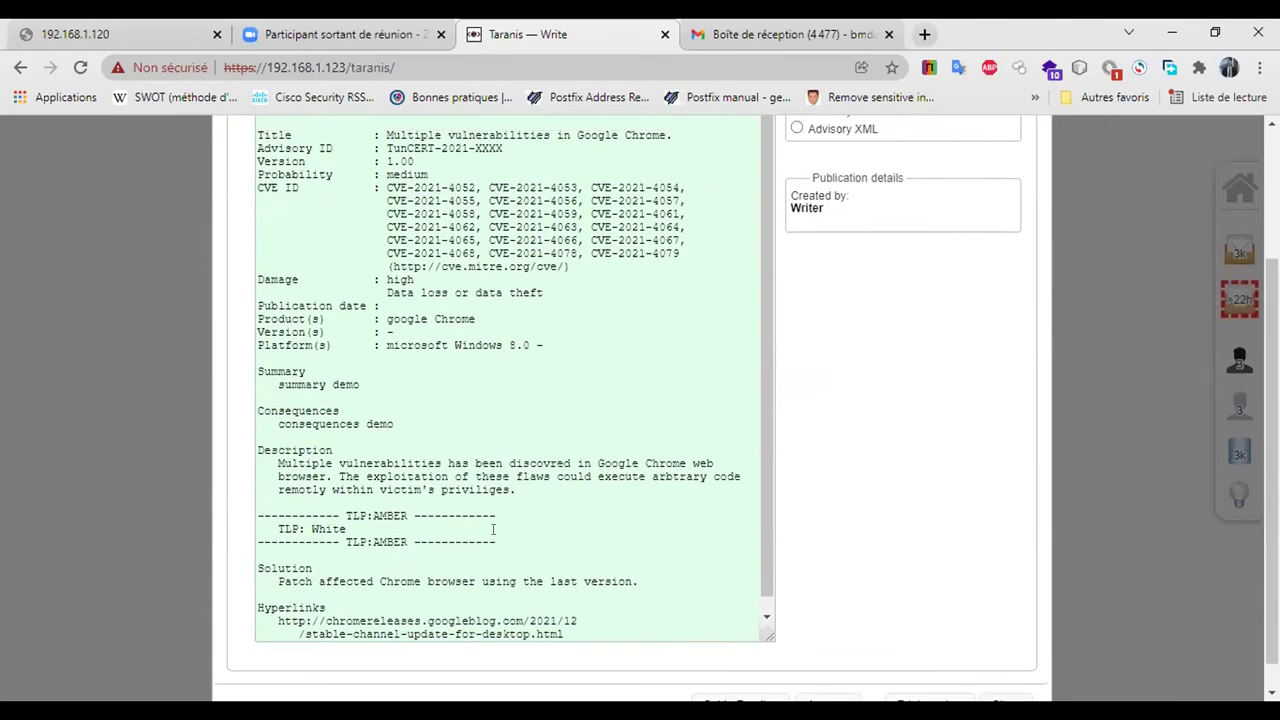
{"action": "scroll", "coordinate": [493, 540], "scroll_direction": "up", "scroll_amount": 2}
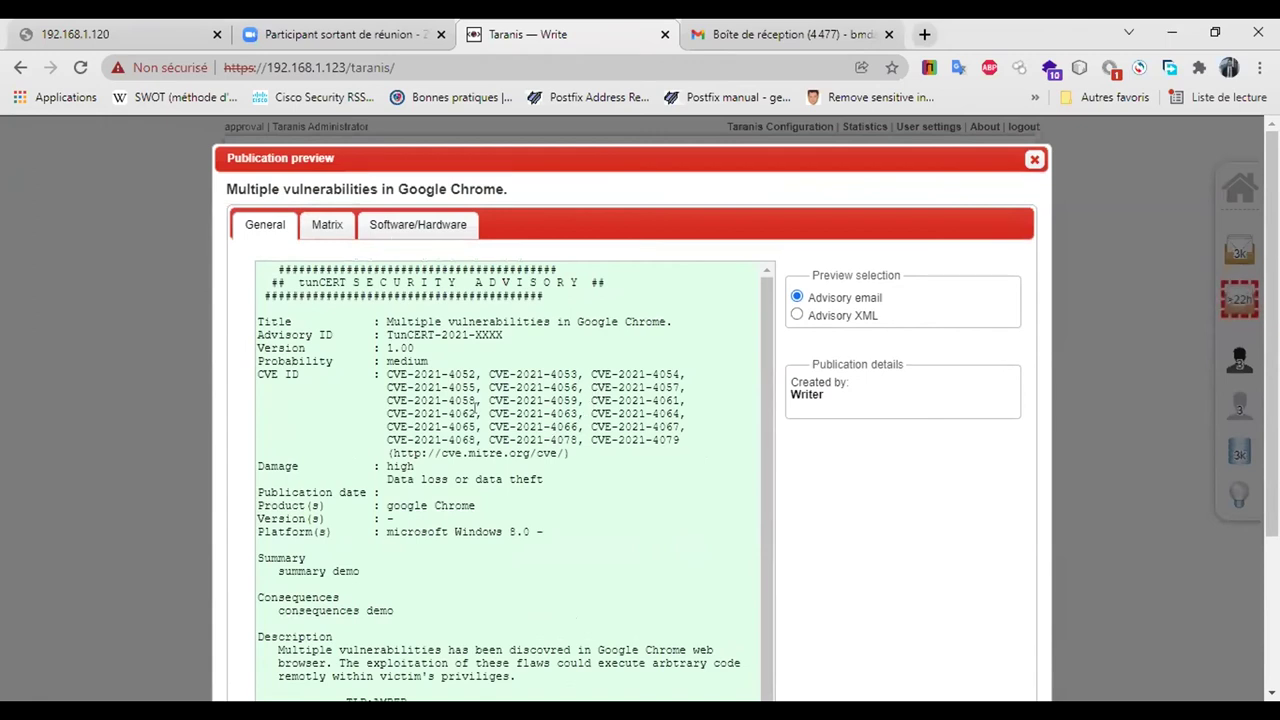
{"action": "scroll", "coordinate": [524, 519], "scroll_direction": "down", "scroll_amount": 1}
{"action": "scroll", "coordinate": [524, 519], "scroll_direction": "down", "scroll_amount": 3}
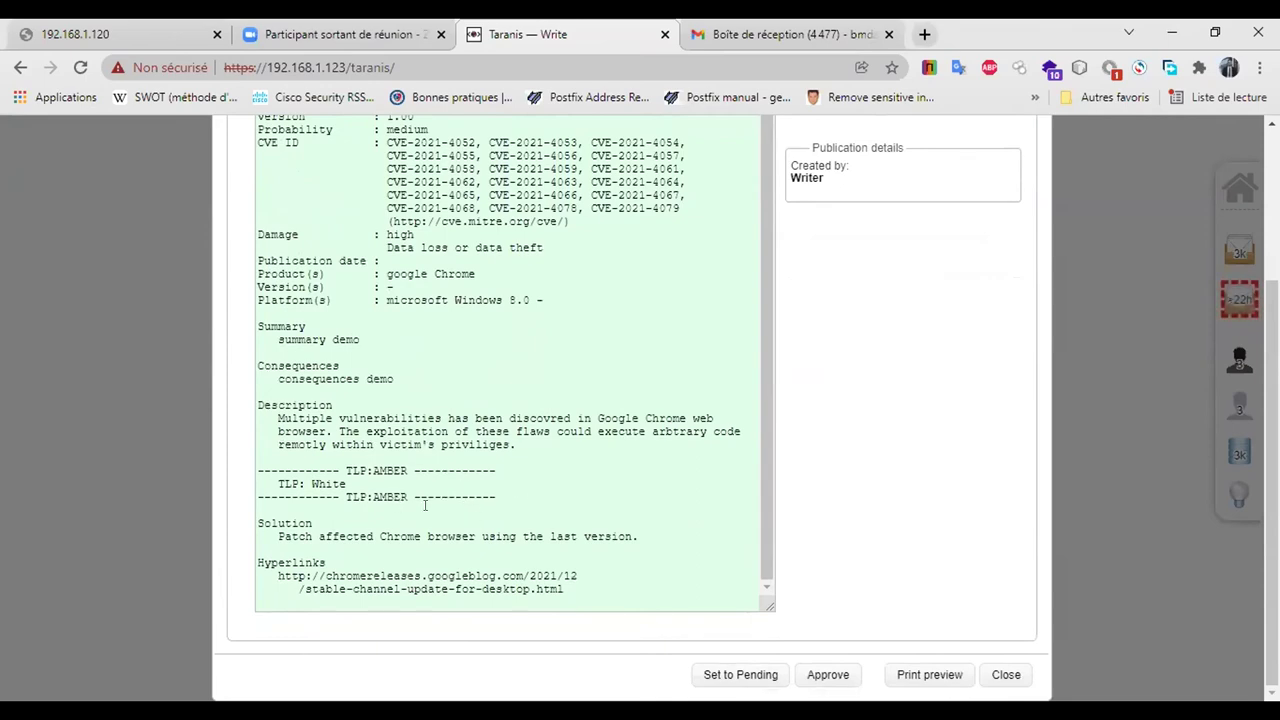
{"action": "scroll", "coordinate": [406, 497], "scroll_direction": "up", "scroll_amount": 5}
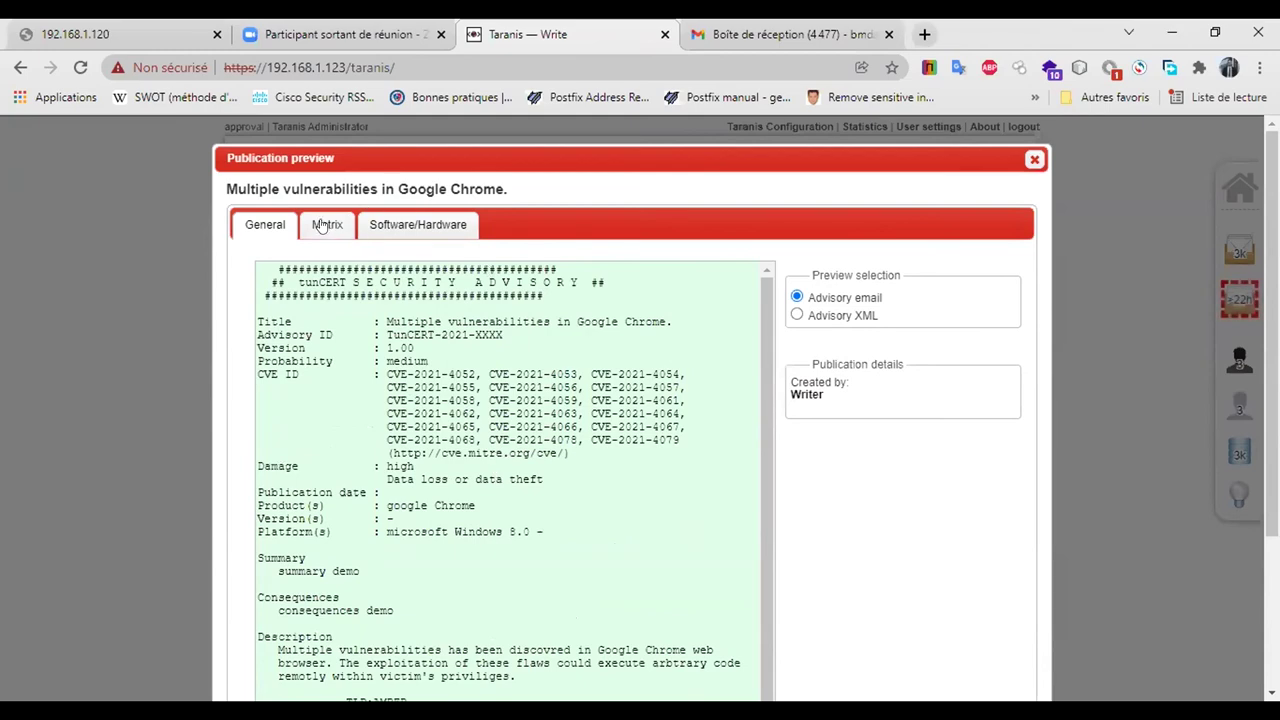
Check the advisory's probability and damage matrix, then approve it
{"action": "left_click", "coordinate": [322, 226]}
{"action": "scroll", "coordinate": [900, 640], "scroll_direction": "down", "scroll_amount": 1}
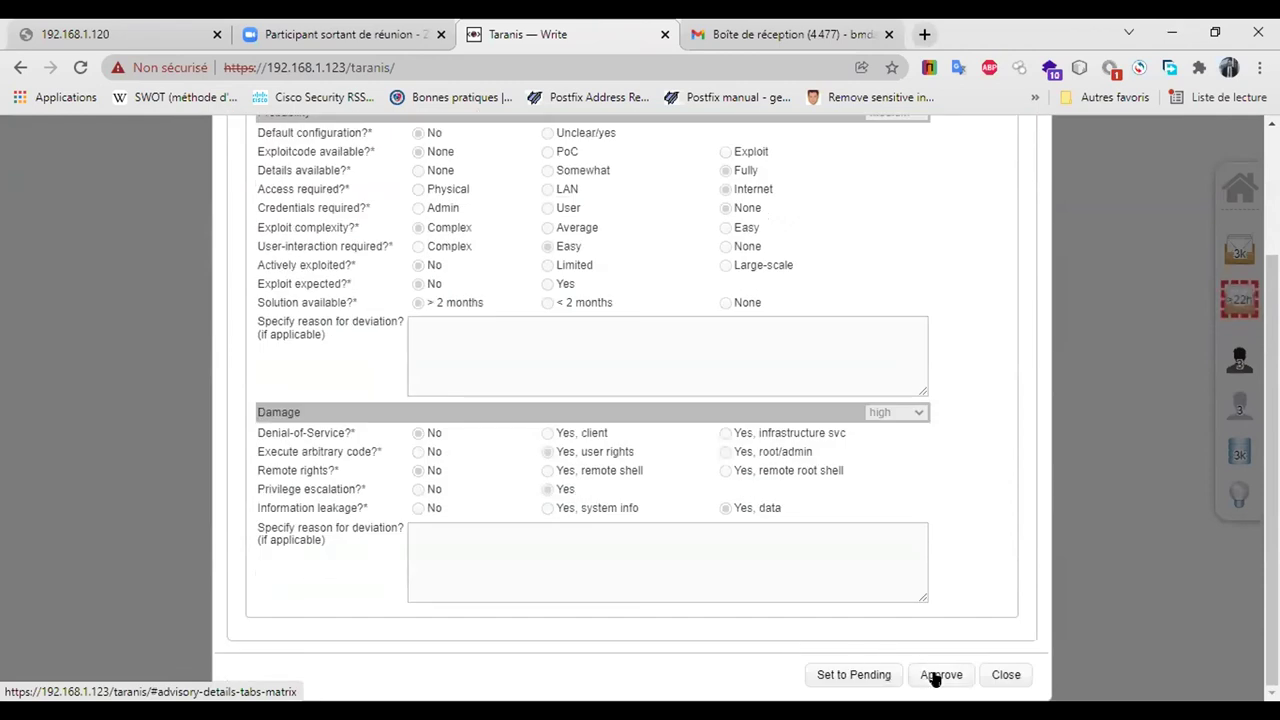
{"action": "left_click", "coordinate": [940, 675]}
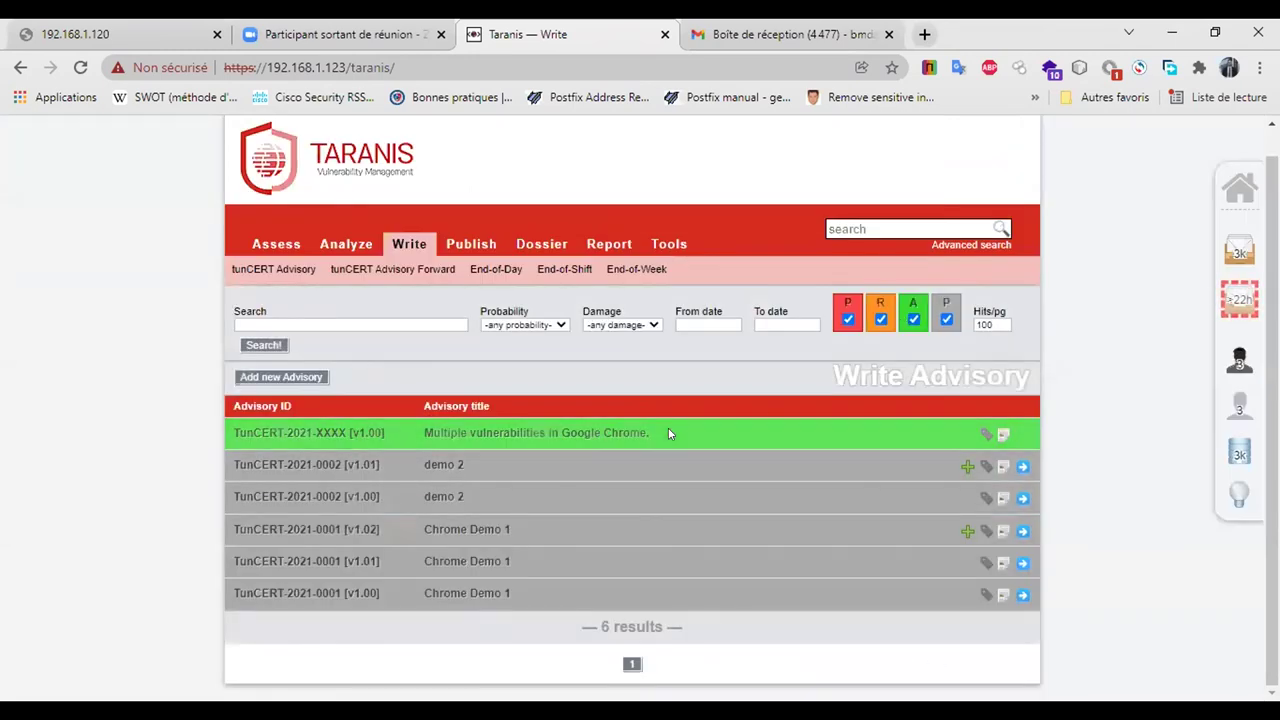
Go to Publish tunCERT Advisory Email, listing the approved TunCERT-2021-XXXX advisory
{"action": "mouse_move", "coordinate": [471, 244]}
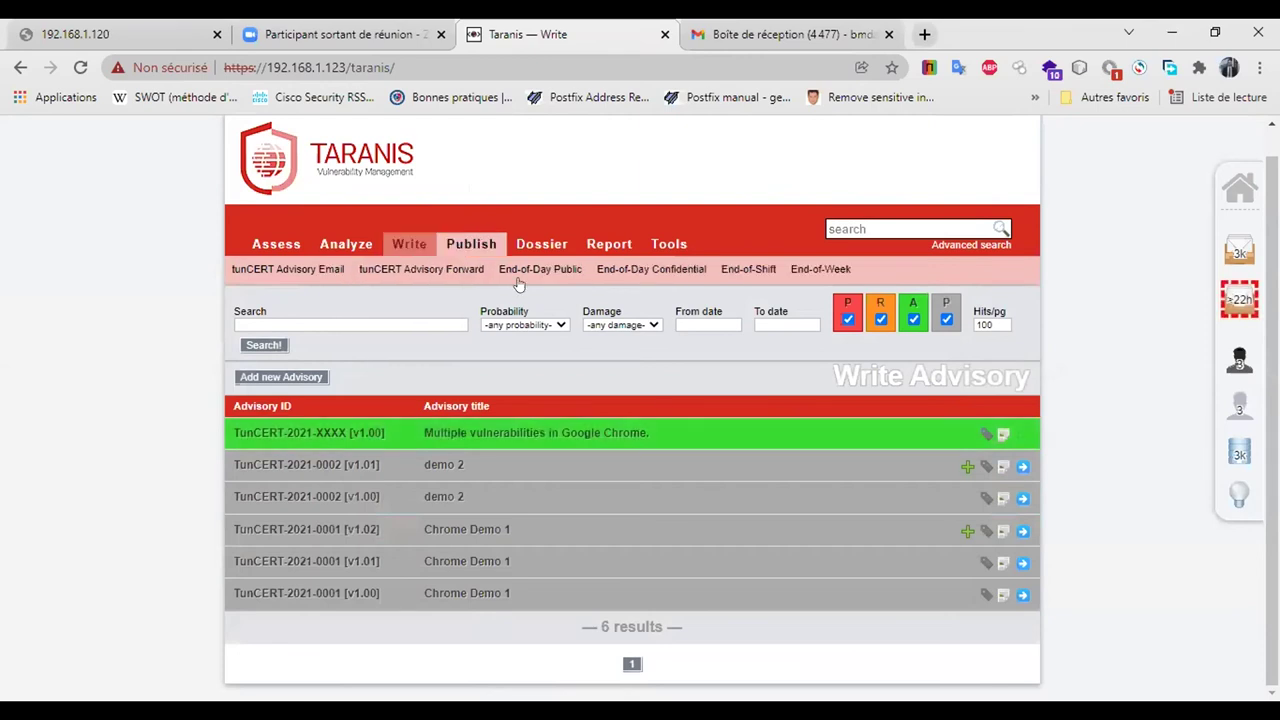
{"action": "left_click", "coordinate": [473, 244]}
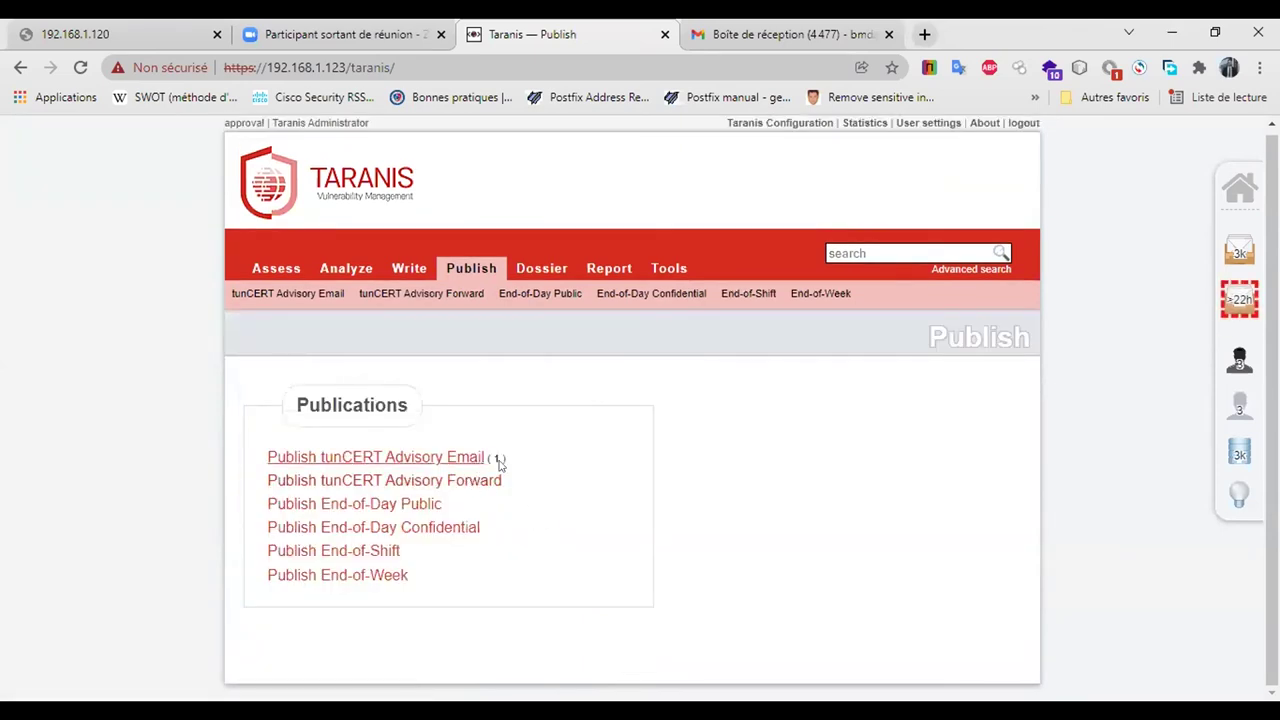
{"action": "left_click", "coordinate": [407, 458]}
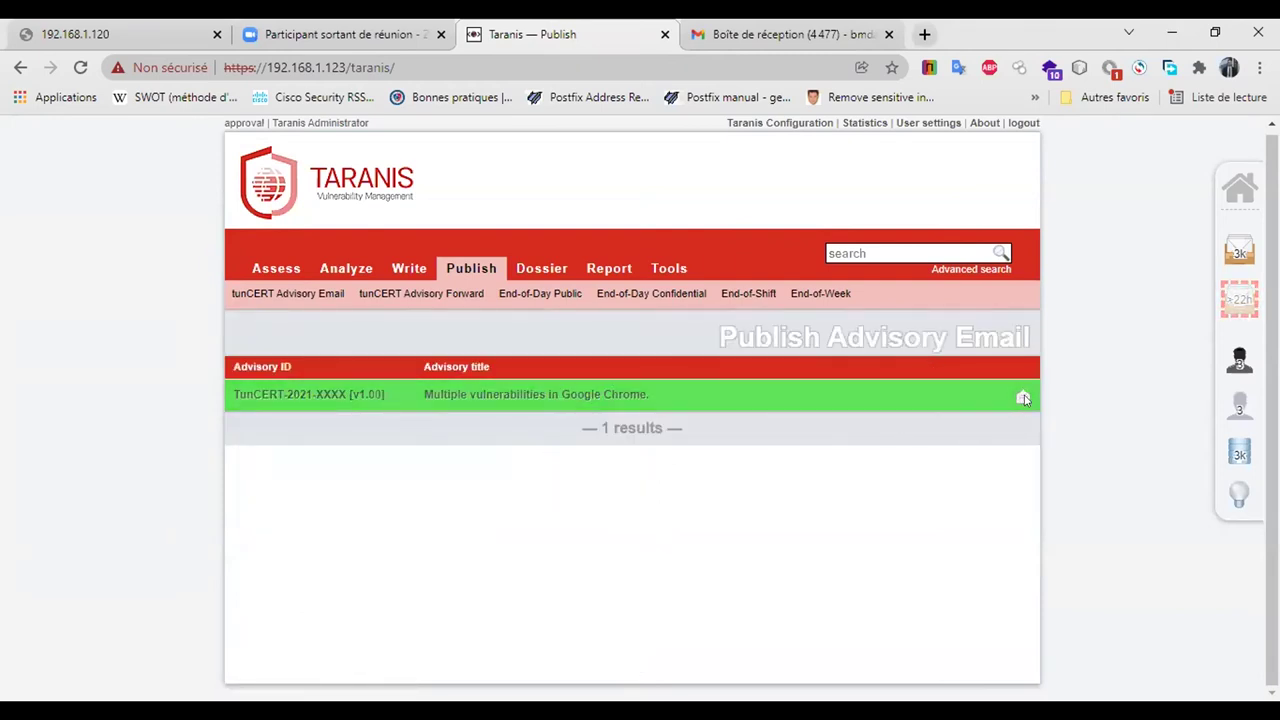
Log out of the approver account, sign in as the publisher, and open the Publish section
{"action": "left_click", "coordinate": [1023, 126]}
{"action": "left_click", "coordinate": [612, 326]}
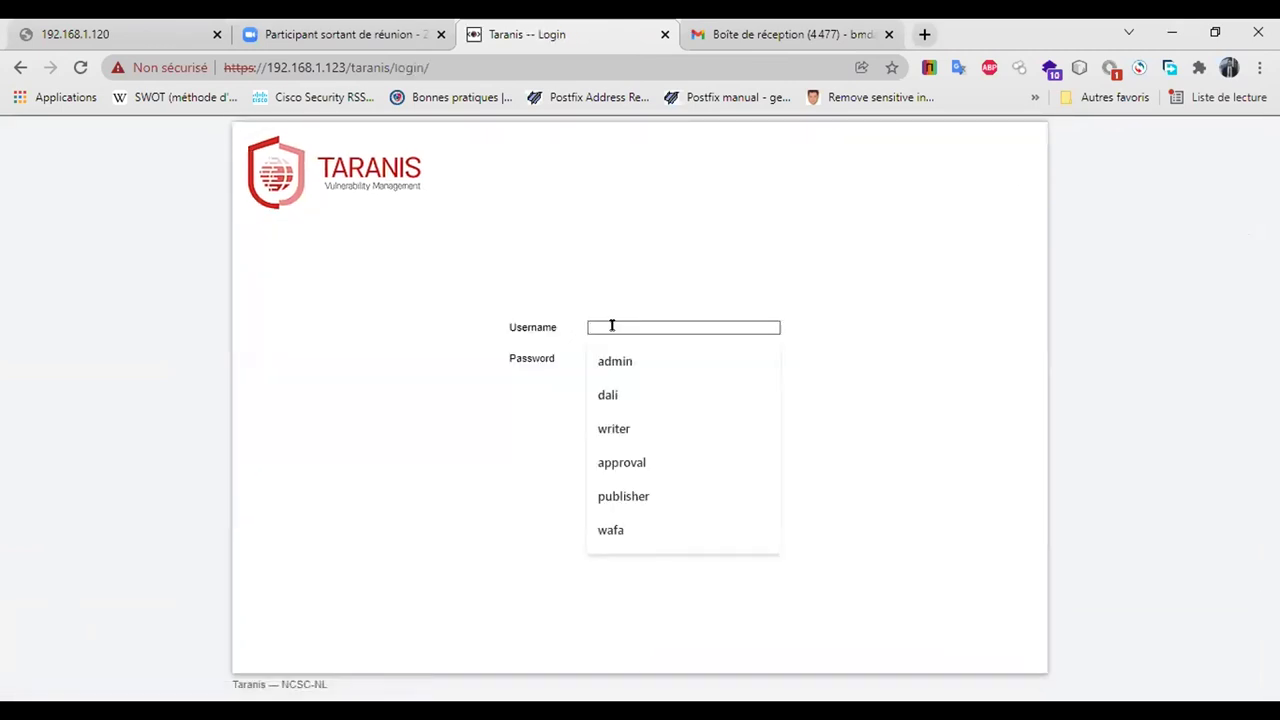
{"action": "type", "text": "pull"}
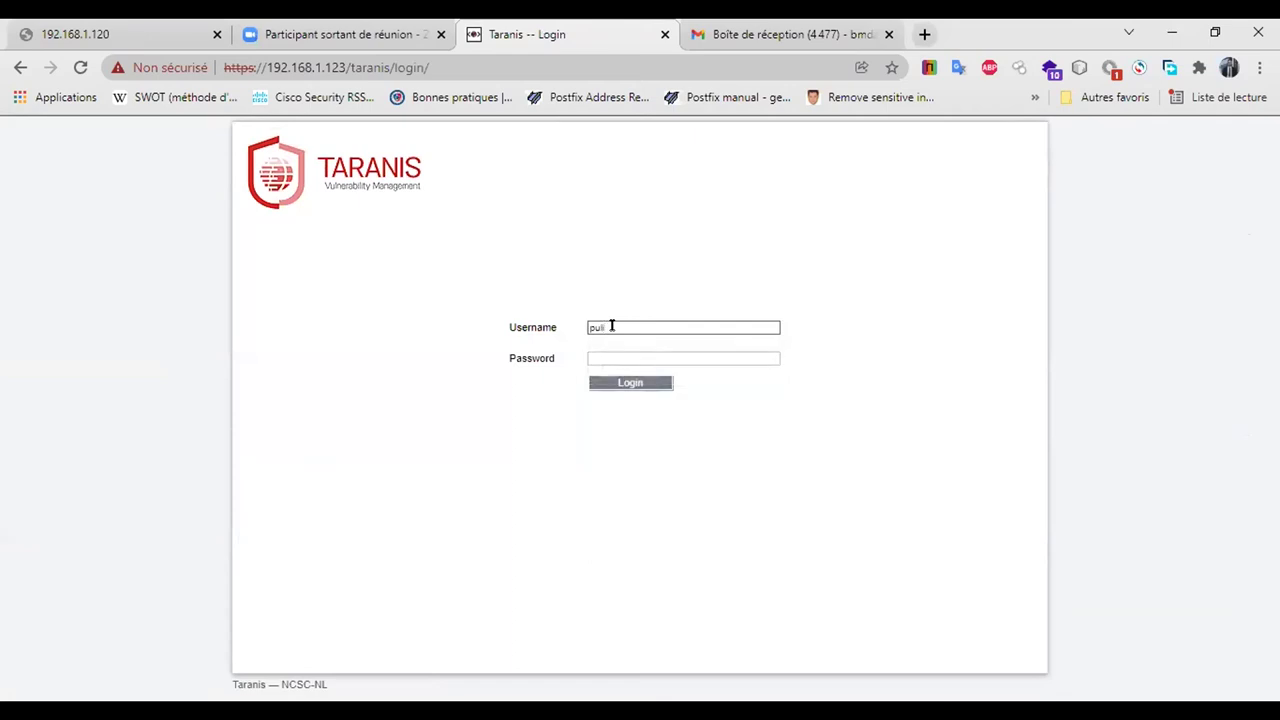
{"action": "key", "text": "BackSpace"}
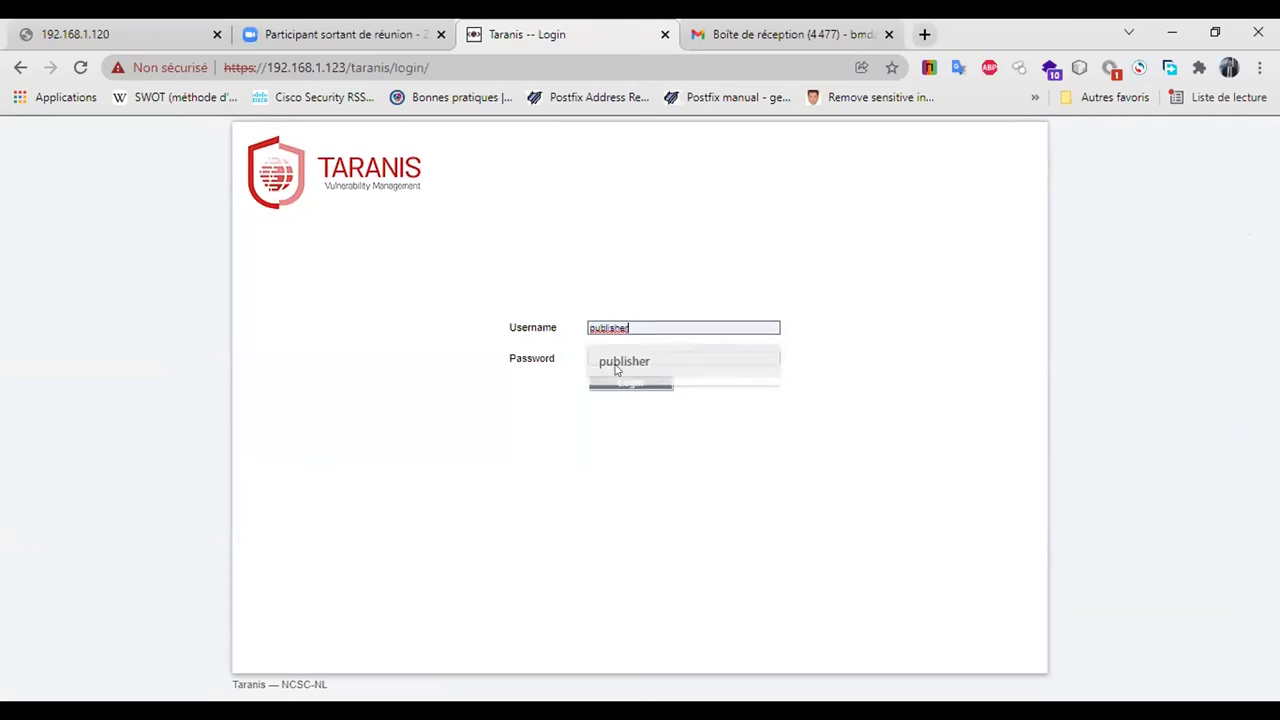
{"action": "left_click", "coordinate": [609, 363]}
{"action": "left_click", "coordinate": [609, 358]}
{"action": "type", "text": "*******"}
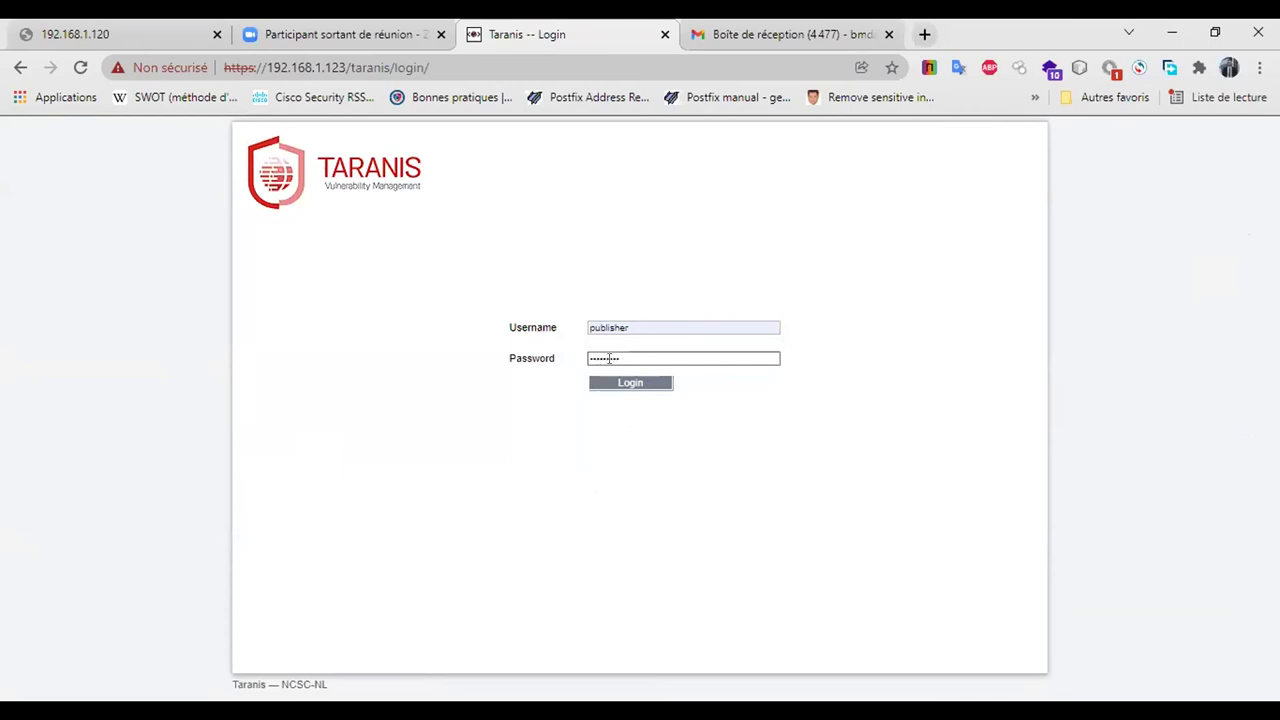
{"action": "left_click", "coordinate": [611, 384]}
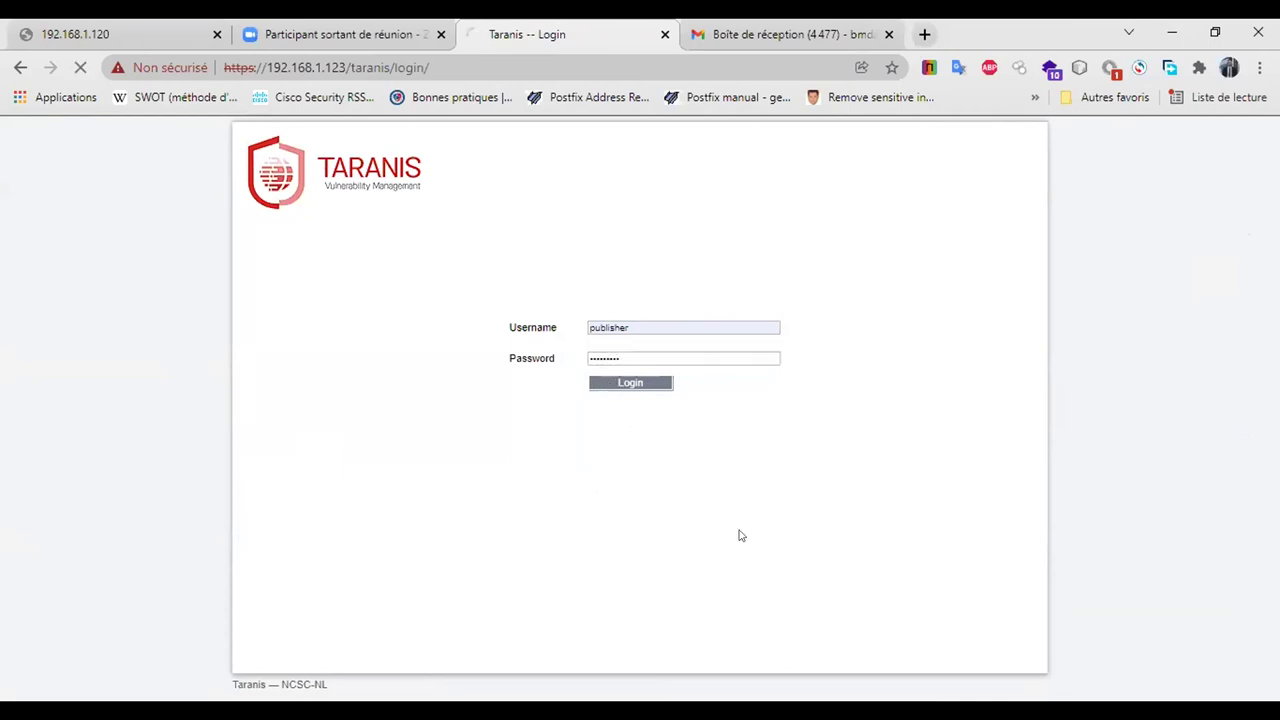
{"action": "left_click", "coordinate": [488, 285]}
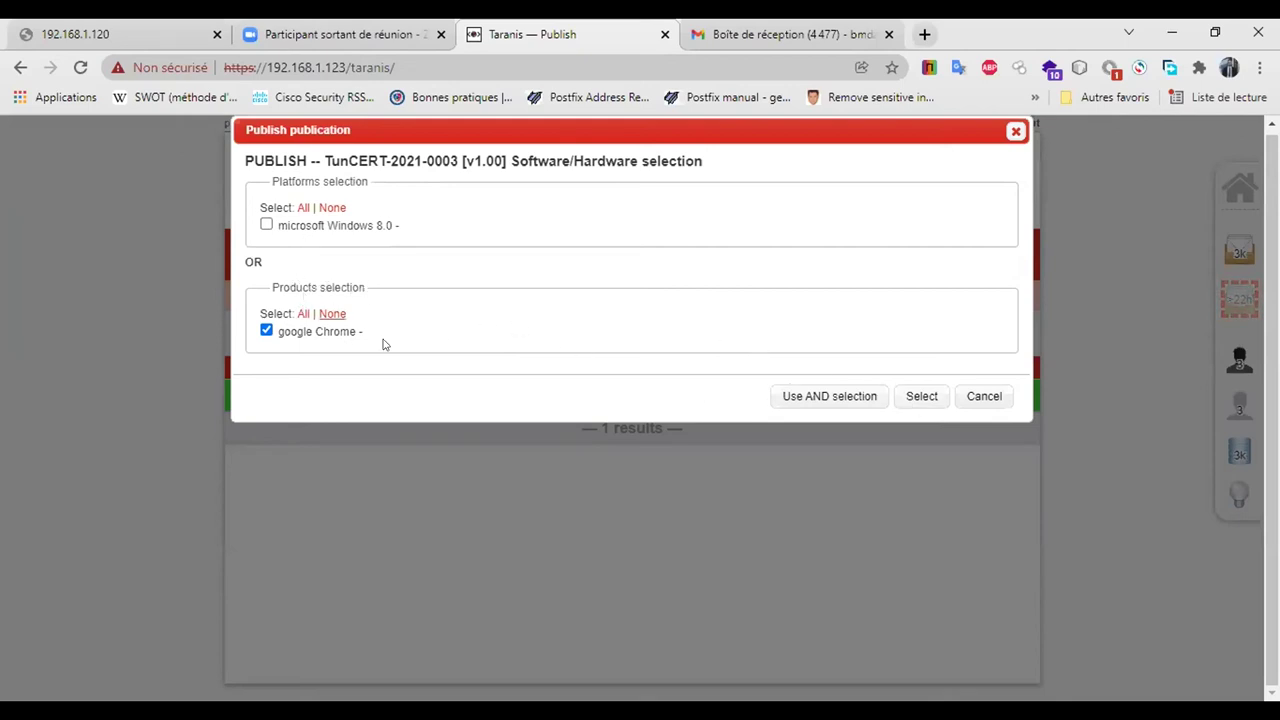
Confirm google Chrome as product, address TunCERT-2021-0003 to the Demo constituent, and publish it
{"action": "left_click", "coordinate": [909, 398]}
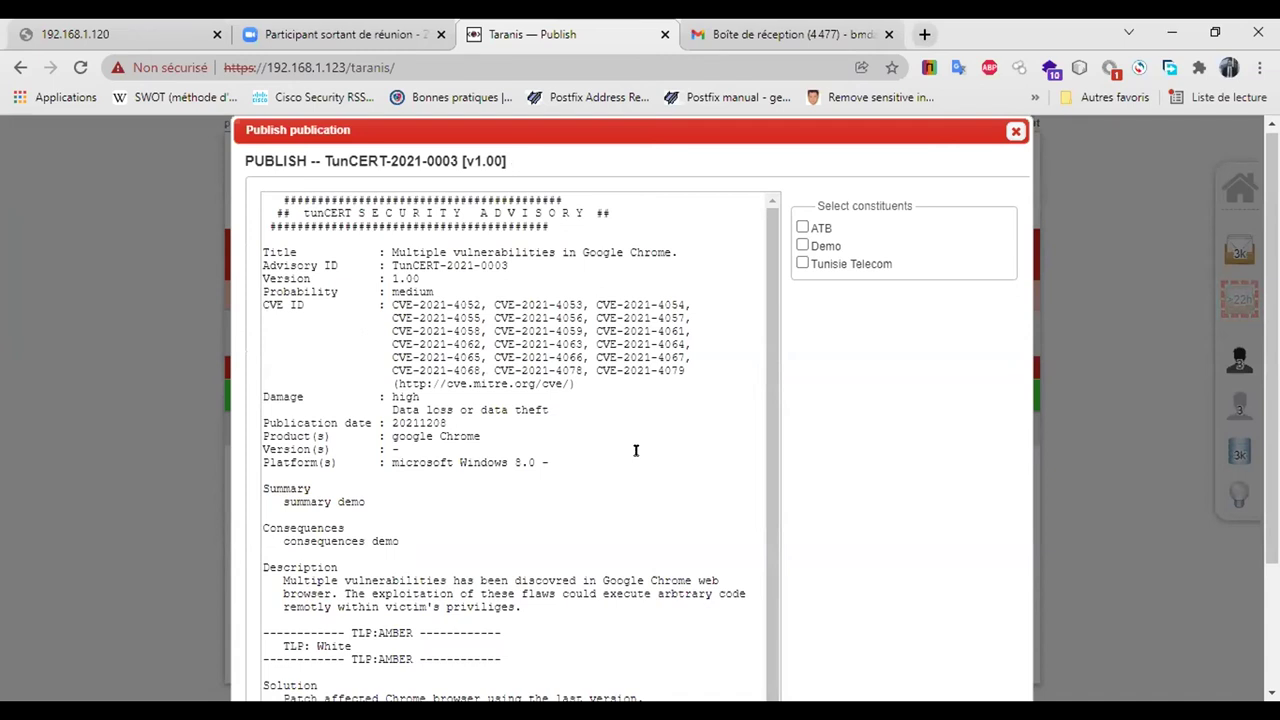
{"action": "scroll", "coordinate": [635, 450], "scroll_direction": "down", "scroll_amount": 1}
{"action": "scroll", "coordinate": [709, 463], "scroll_direction": "down", "scroll_amount": 3}
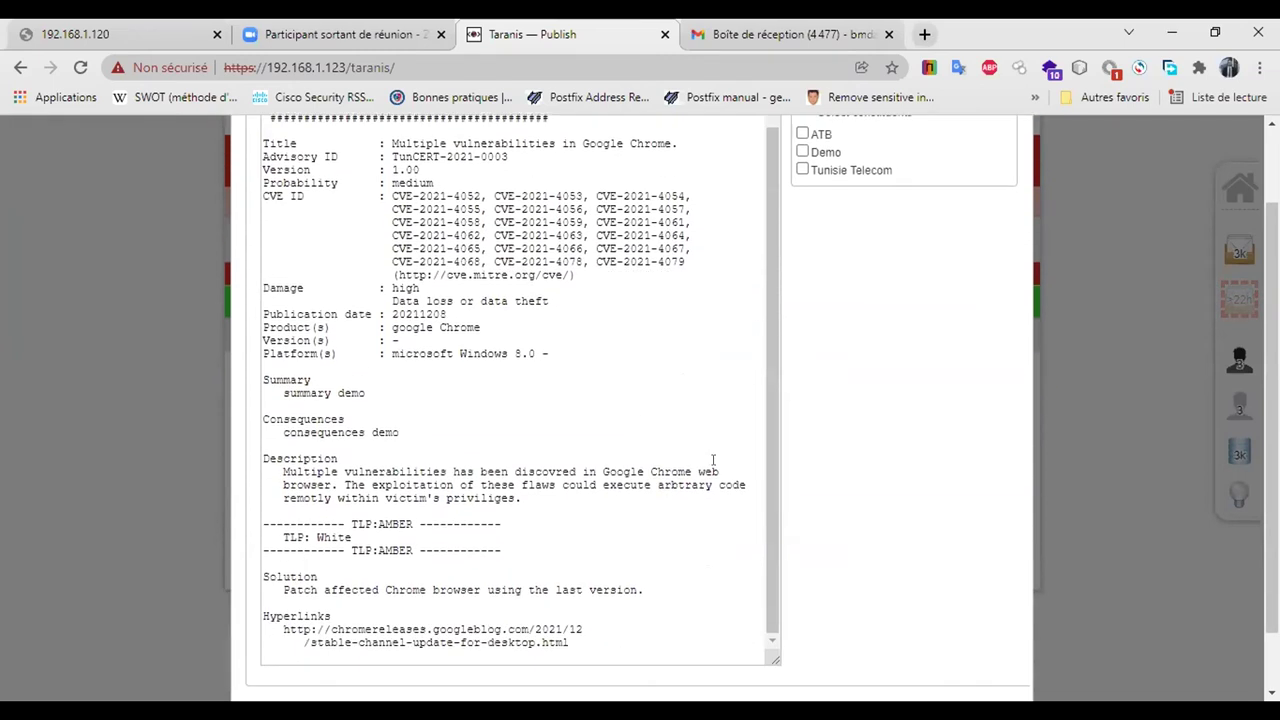
{"action": "scroll", "coordinate": [803, 449], "scroll_direction": "up", "scroll_amount": 3}
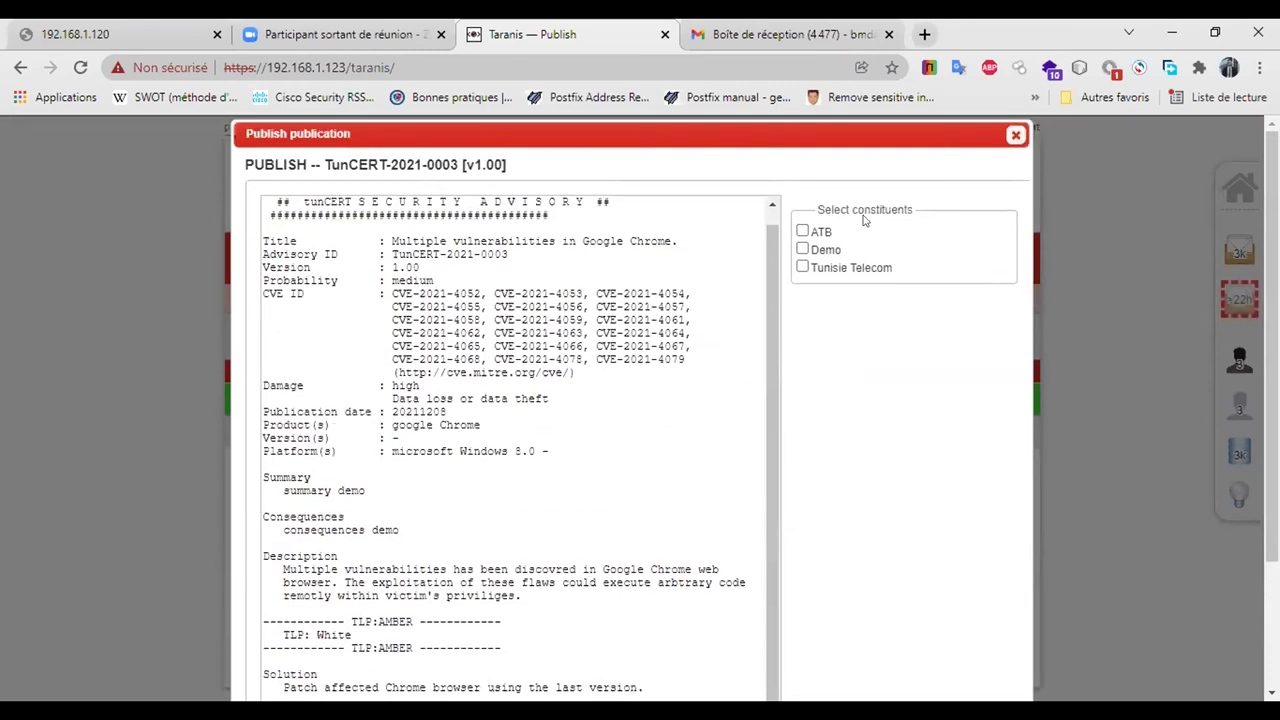
{"action": "left_click", "coordinate": [801, 248]}
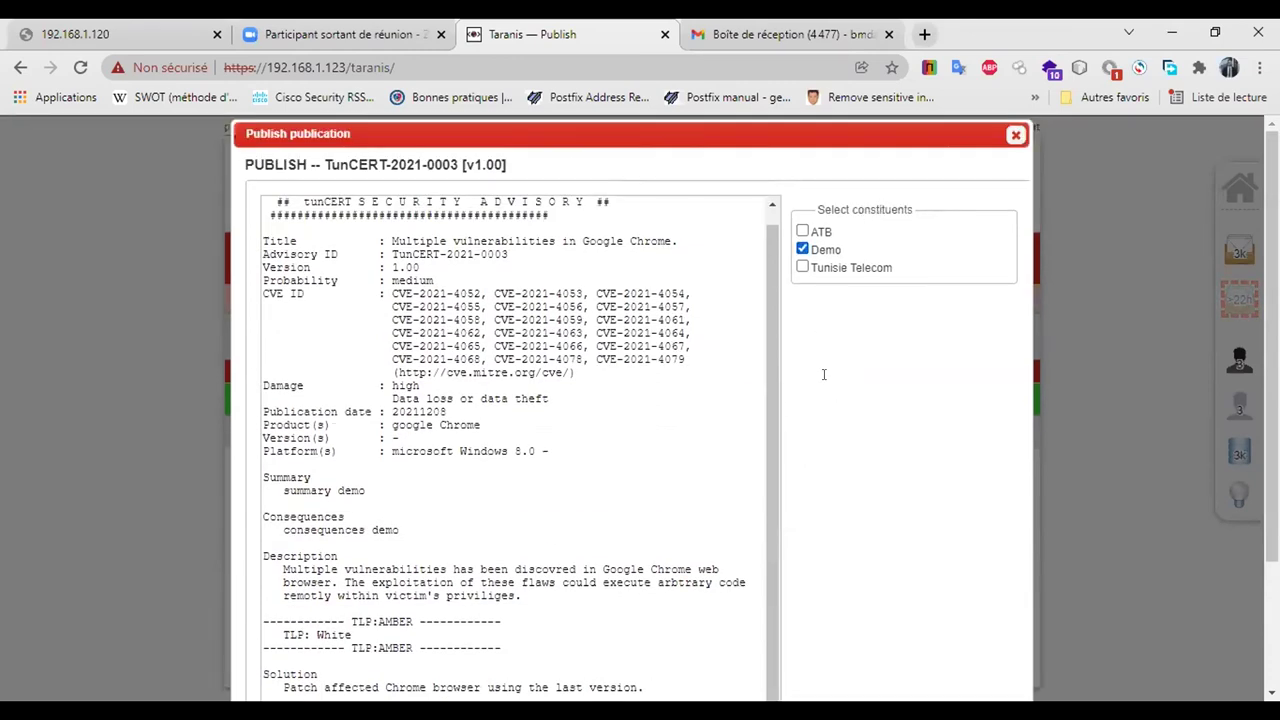
{"action": "scroll", "coordinate": [862, 450], "scroll_direction": "down", "scroll_amount": 3}
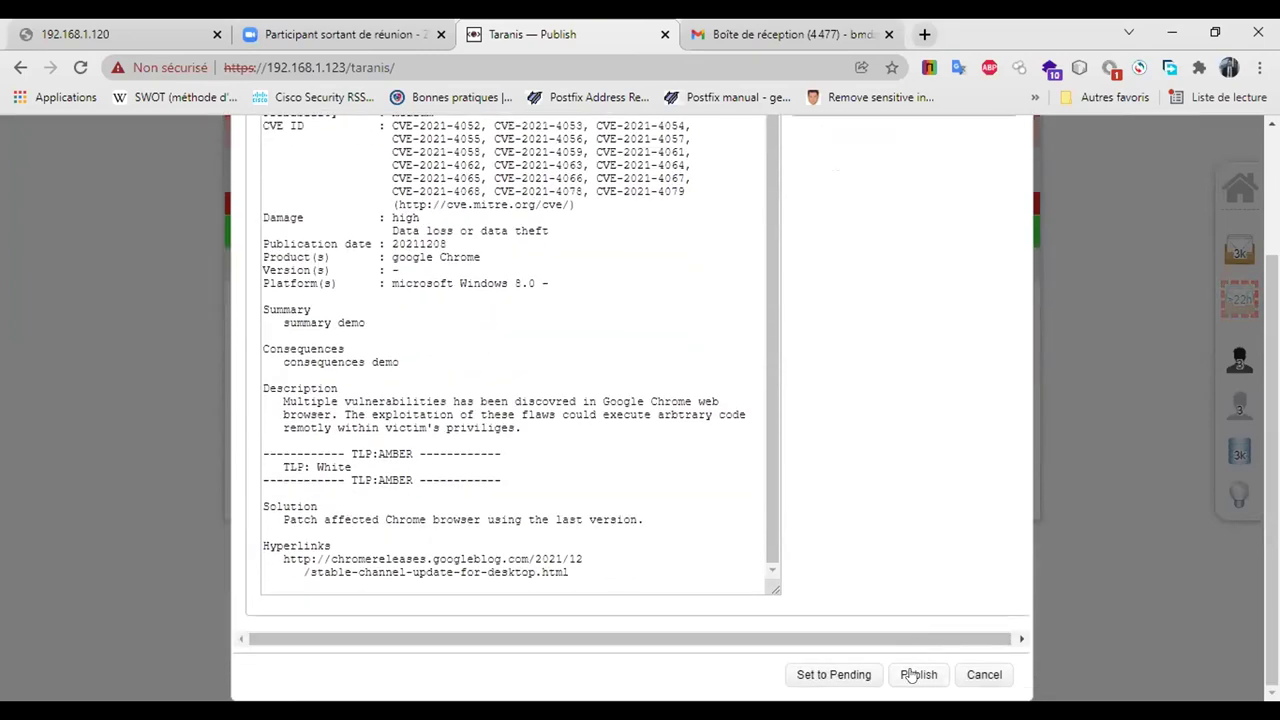
{"action": "left_click", "coordinate": [912, 677]}
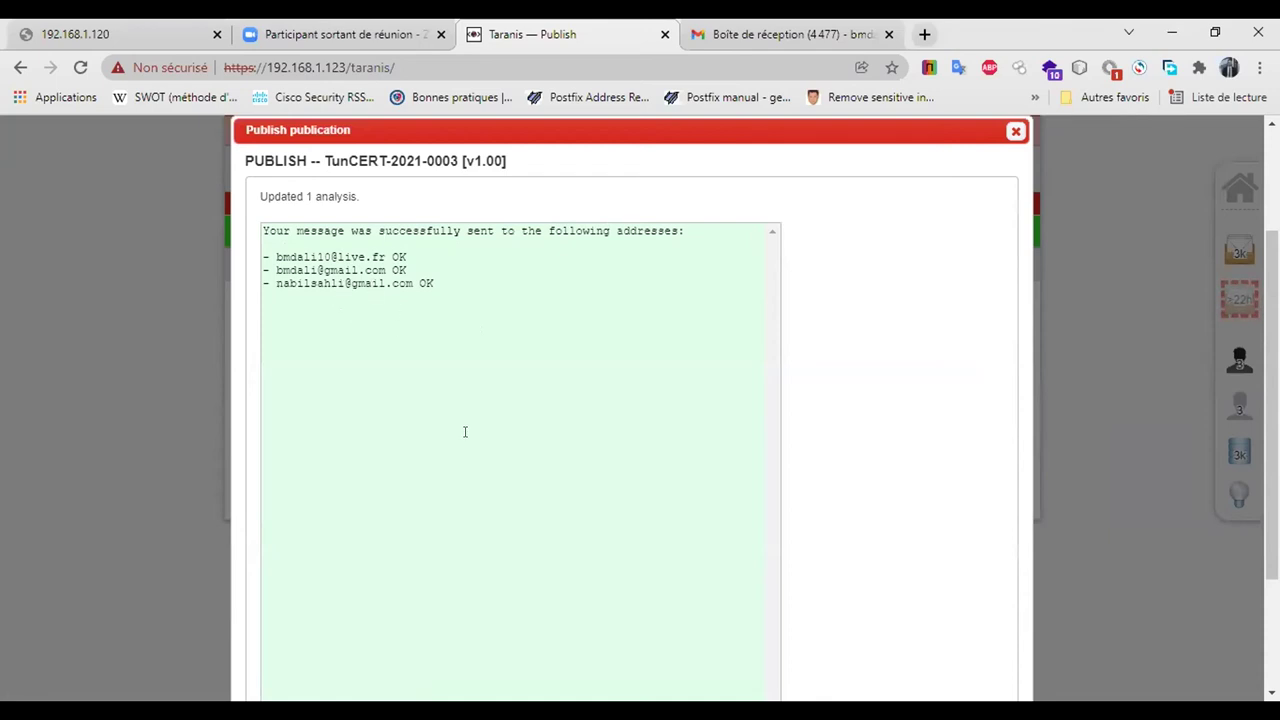
Close the publishing result window, leaving the Publish Advisory Email list at 0 results
{"action": "scroll", "coordinate": [580, 551], "scroll_direction": "down", "scroll_amount": 3}
{"action": "scroll", "coordinate": [583, 551], "scroll_direction": "up", "scroll_amount": 5}
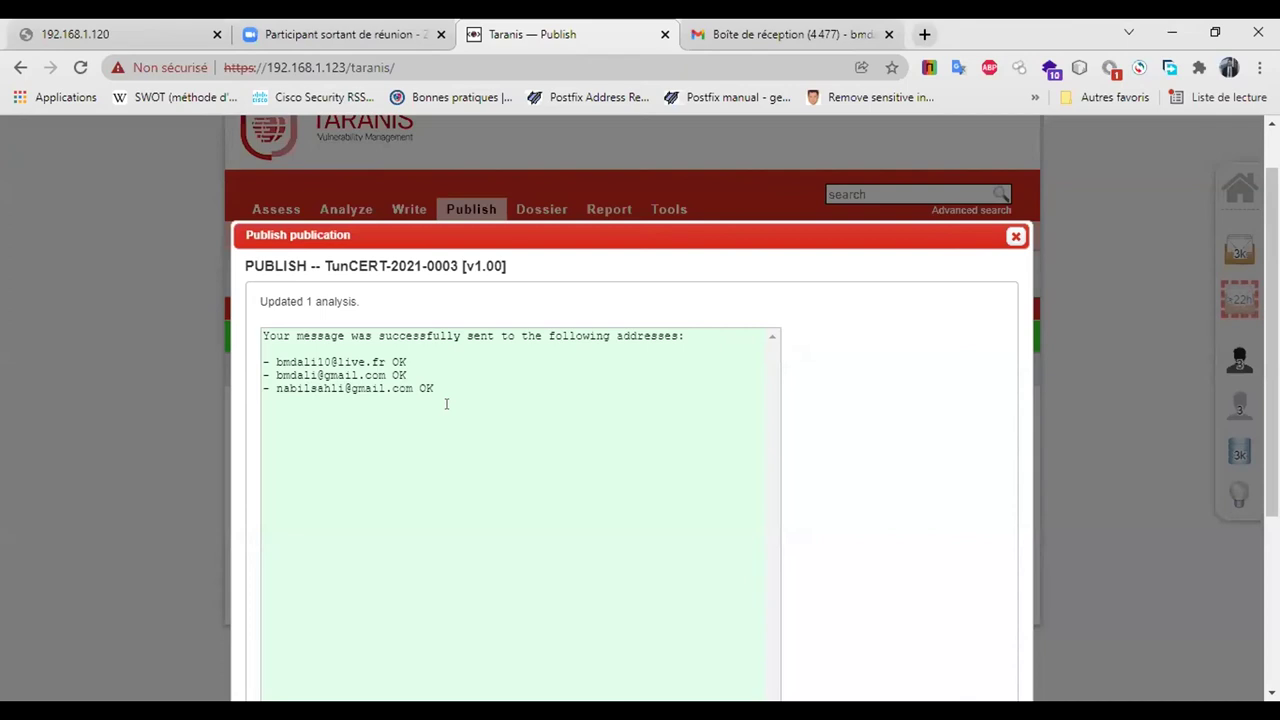
{"action": "scroll", "coordinate": [991, 569], "scroll_direction": "down", "scroll_amount": 5}
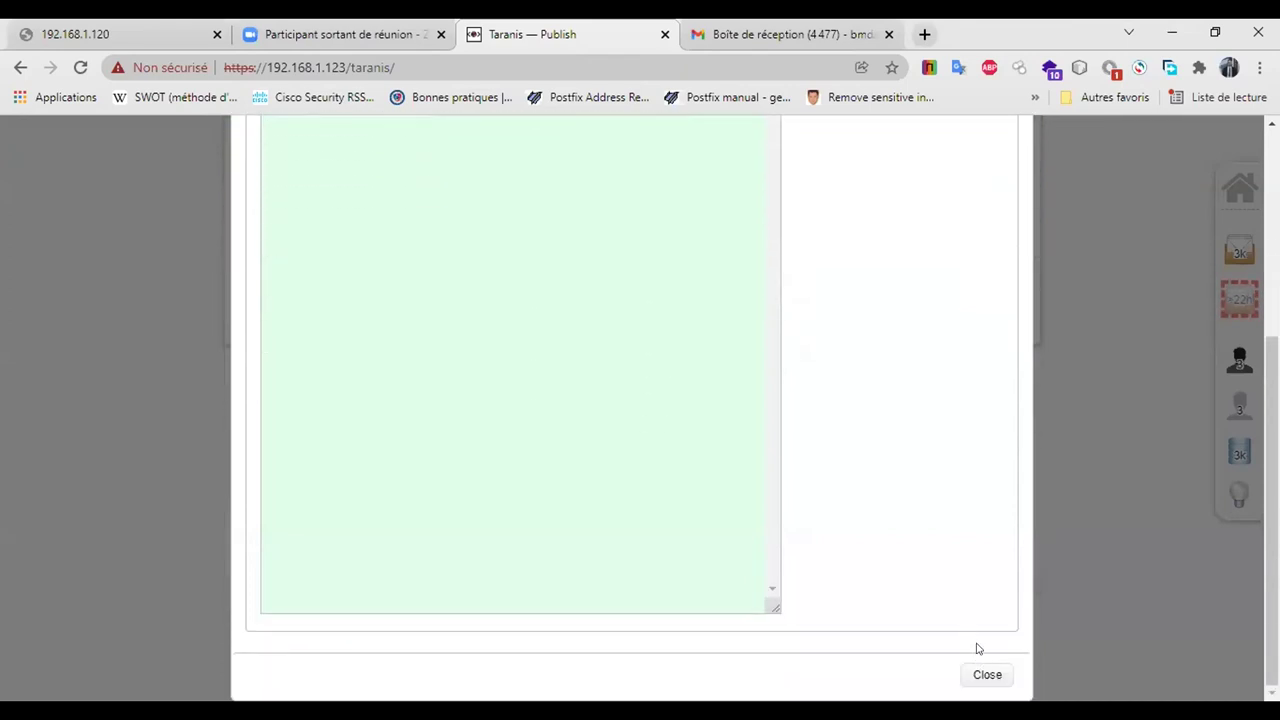
{"action": "left_click", "coordinate": [985, 674]}
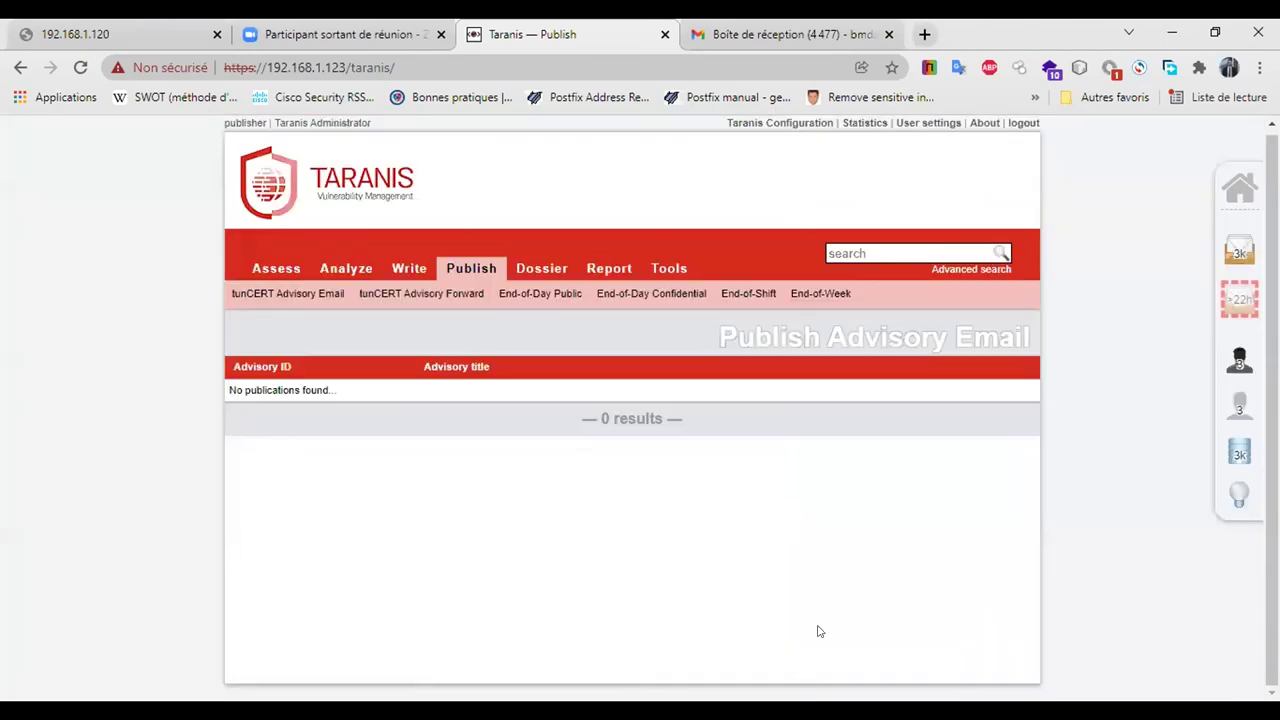
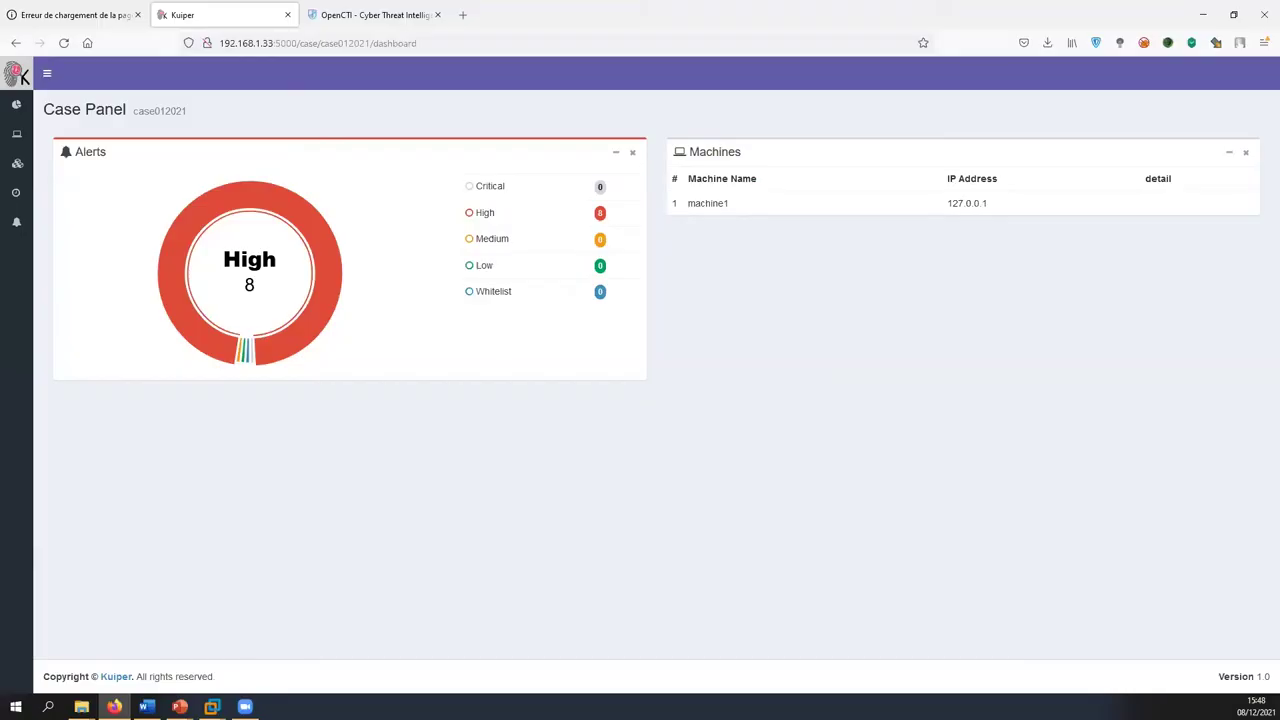
Switch to the OpenCTI tab and sign in with Citeum Collective to load the dashboard
{"action": "left_click", "coordinate": [388, 20]}
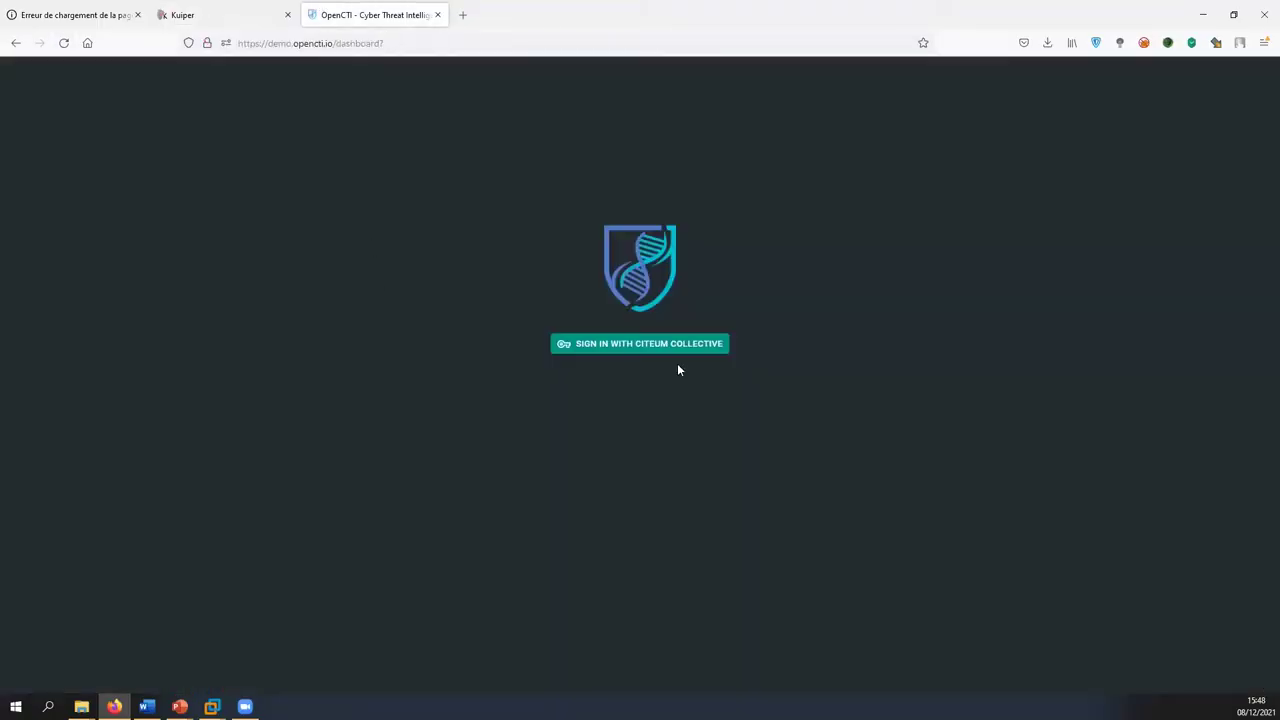
{"action": "left_click", "coordinate": [637, 340]}
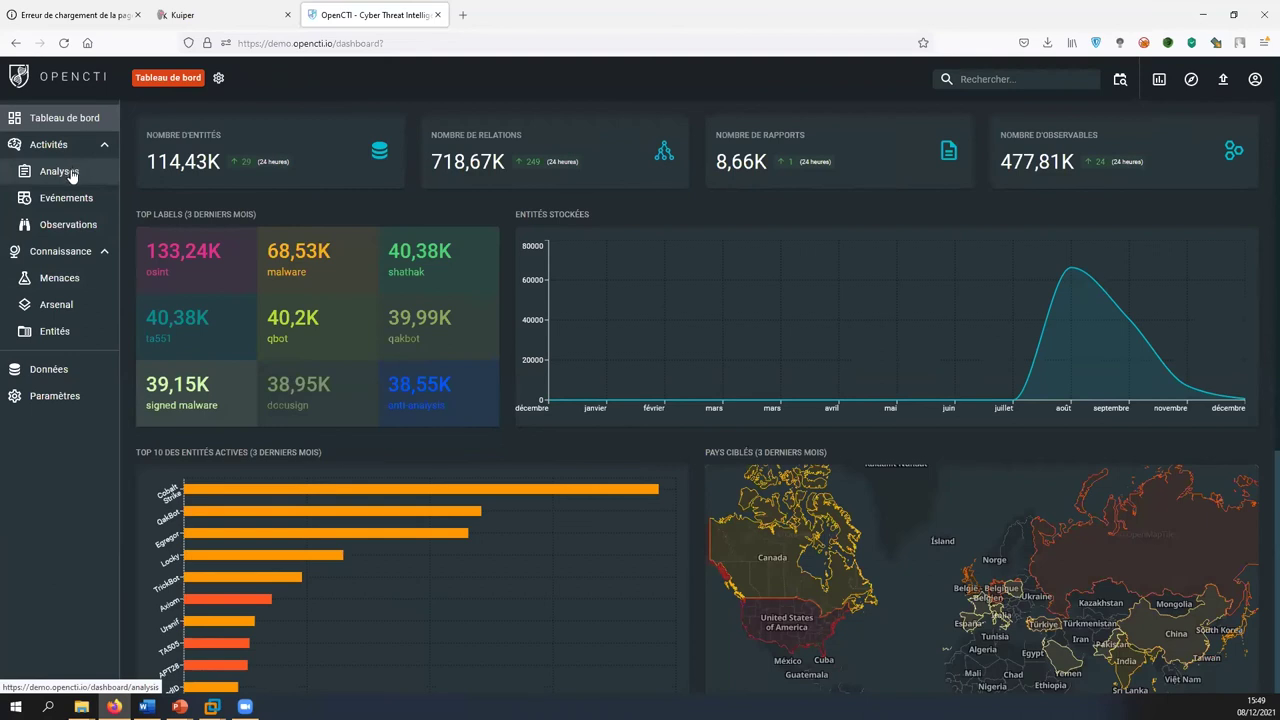
Open the Threats section, then the Data section's table of all stored entities
{"action": "left_click", "coordinate": [70, 278]}
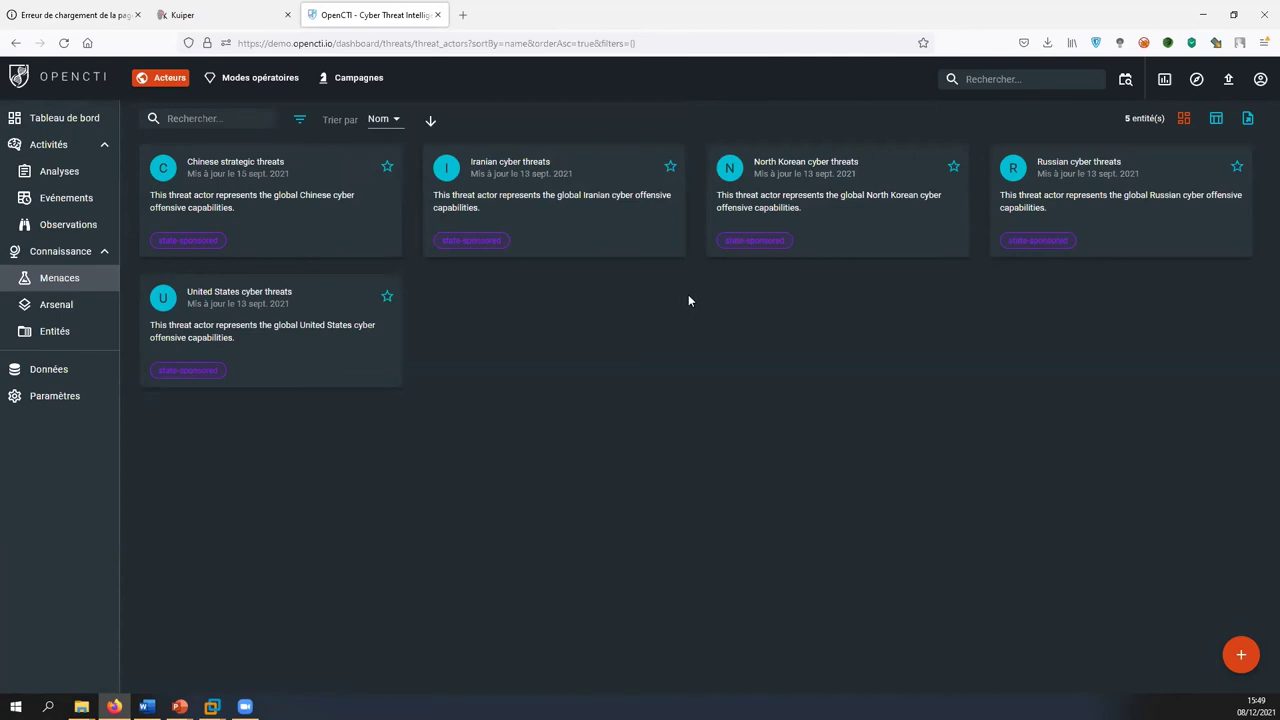
{"action": "left_click", "coordinate": [22, 373]}
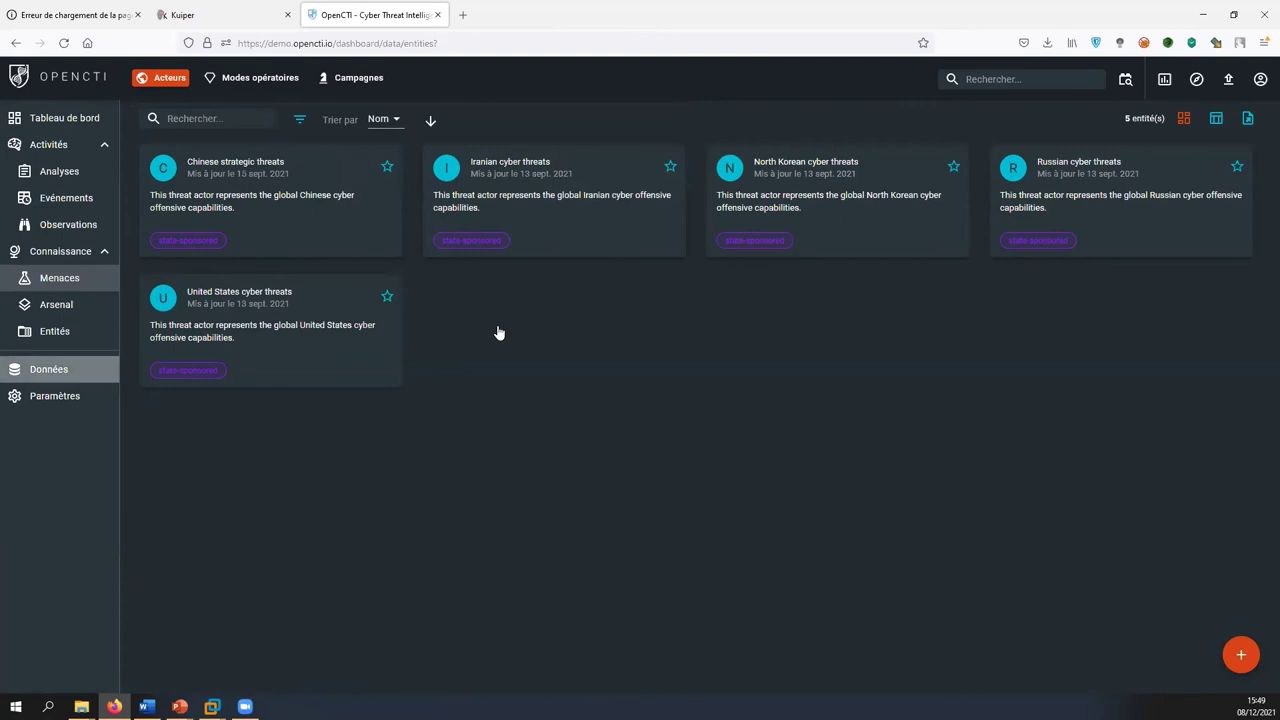
{"action": "left_click", "coordinate": [30, 376]}
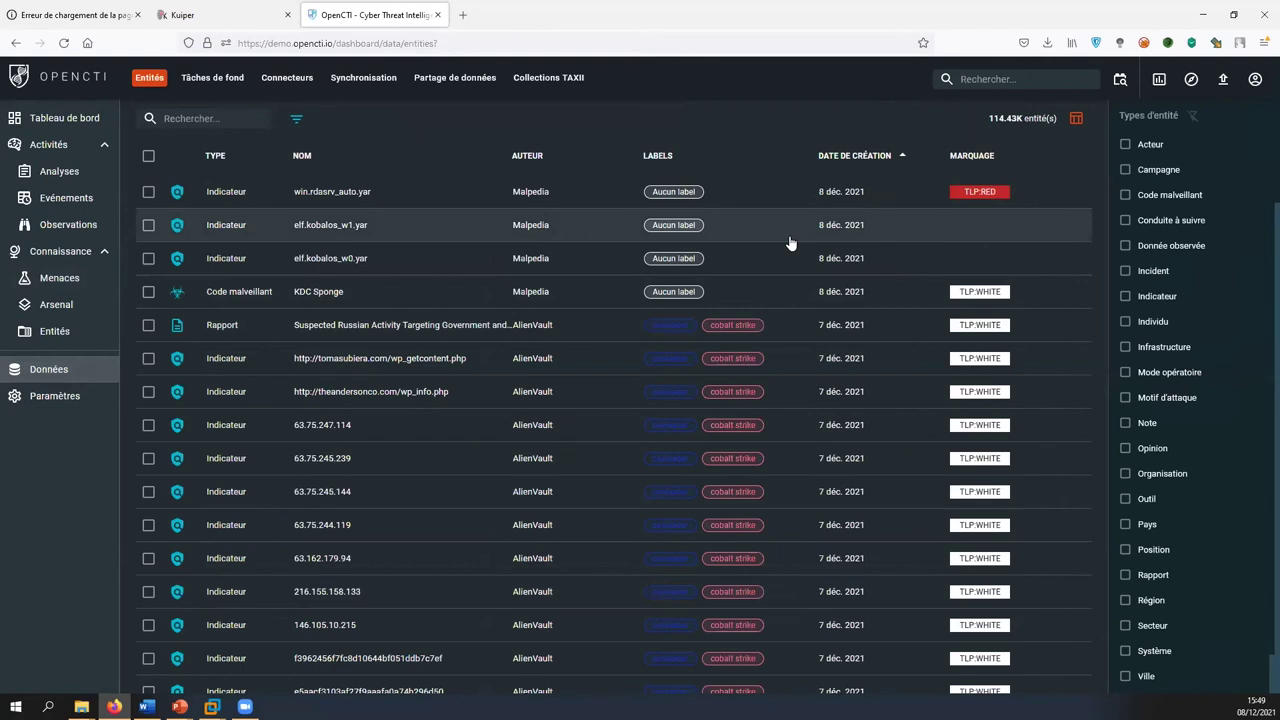
Scroll through the stored entities table, then return to the five threat actor cards
{"action": "scroll", "coordinate": [790, 242], "scroll_direction": "down", "scroll_amount": 4}
{"action": "scroll", "coordinate": [789, 239], "scroll_direction": "down", "scroll_amount": 6}
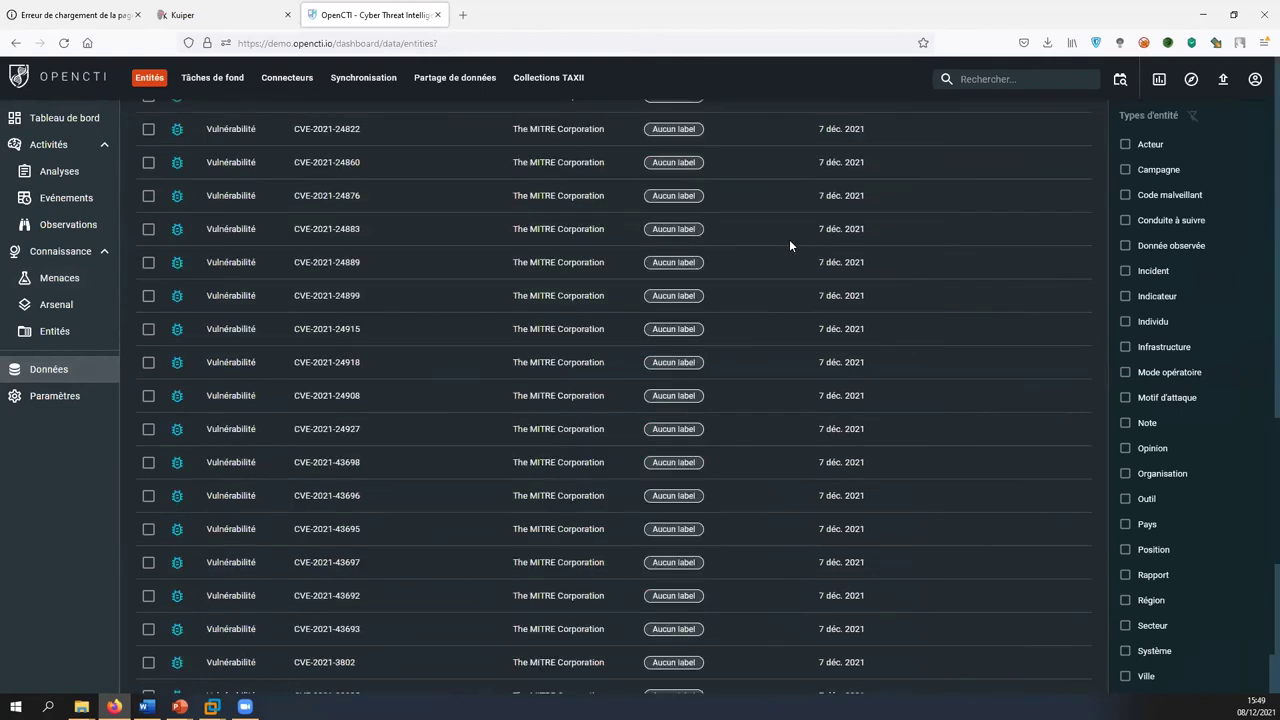
{"action": "scroll", "coordinate": [789, 245], "scroll_direction": "down", "scroll_amount": 2}
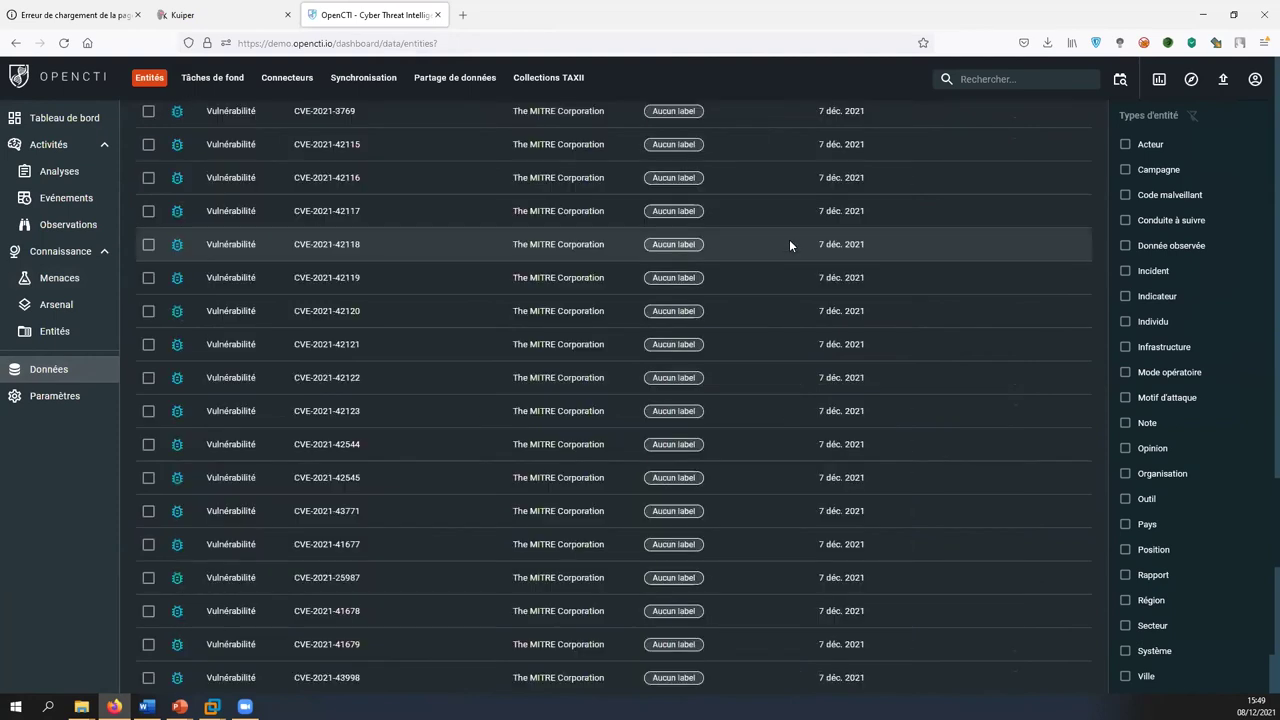
{"action": "scroll", "coordinate": [790, 244], "scroll_direction": "down", "scroll_amount": 5}
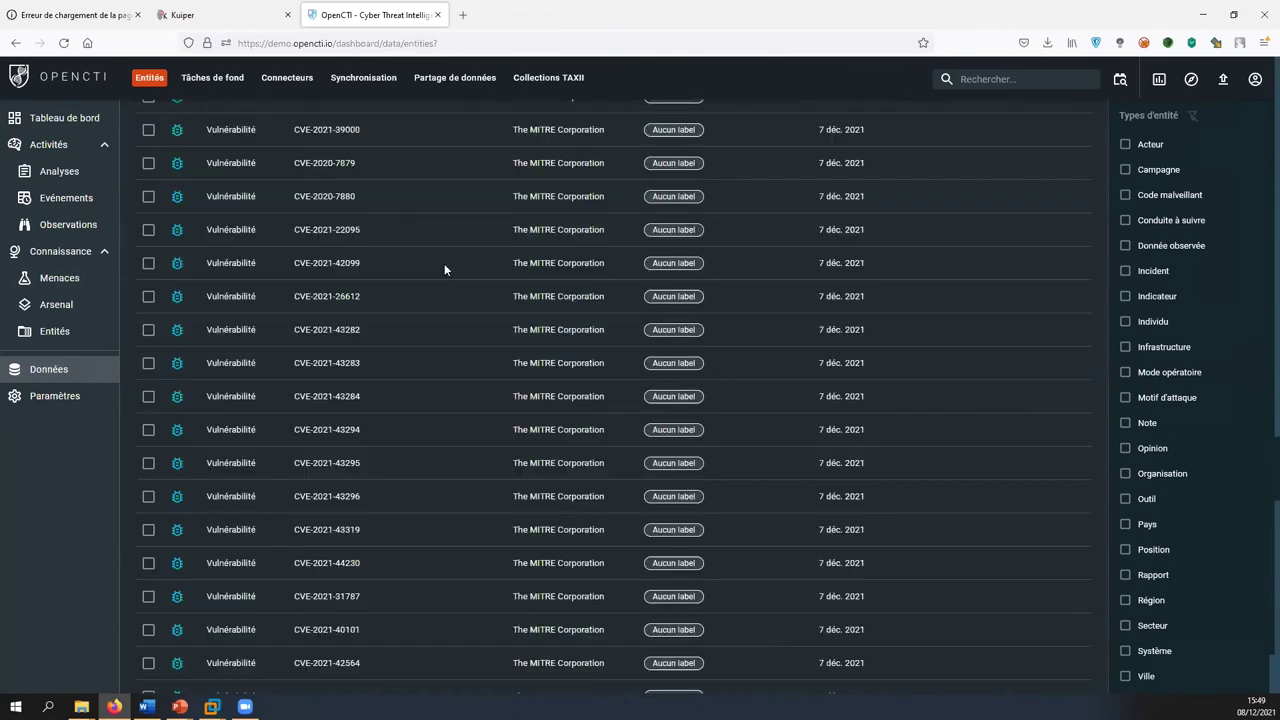
{"action": "scroll", "coordinate": [445, 262], "scroll_direction": "down", "scroll_amount": 5}
{"action": "scroll", "coordinate": [446, 262], "scroll_direction": "up", "scroll_amount": 10}
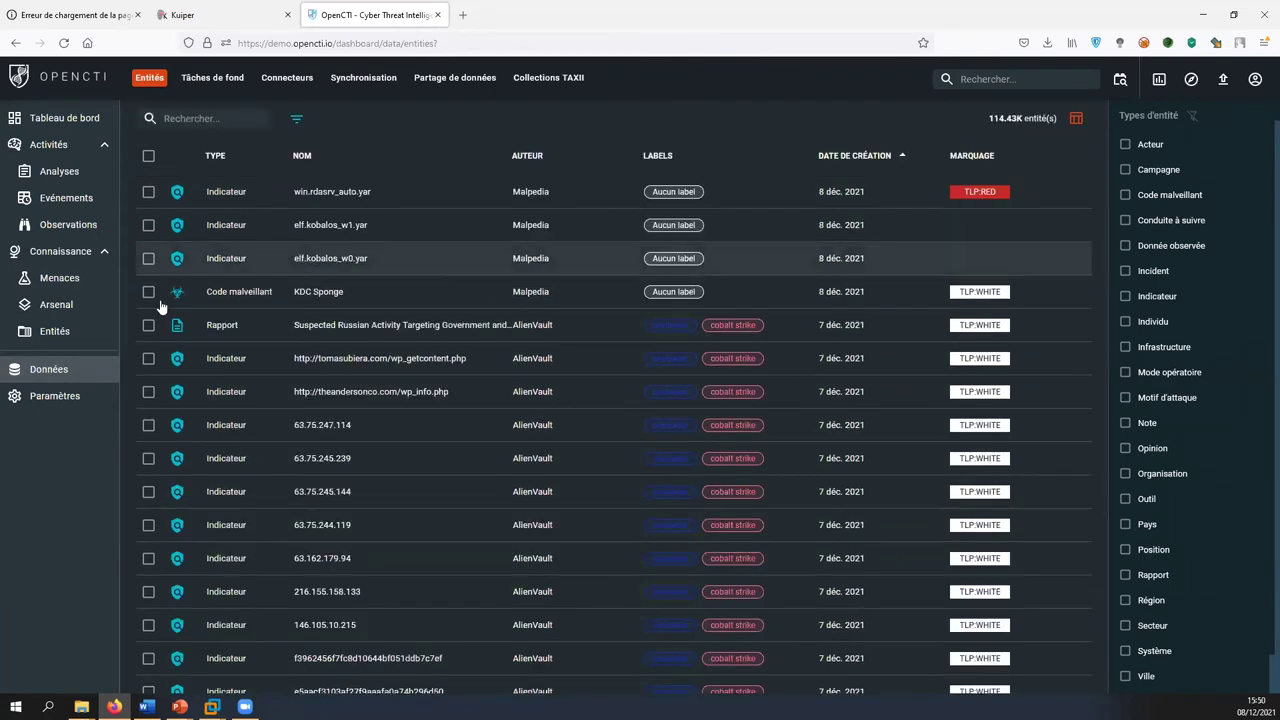
{"action": "left_click", "coordinate": [73, 284]}
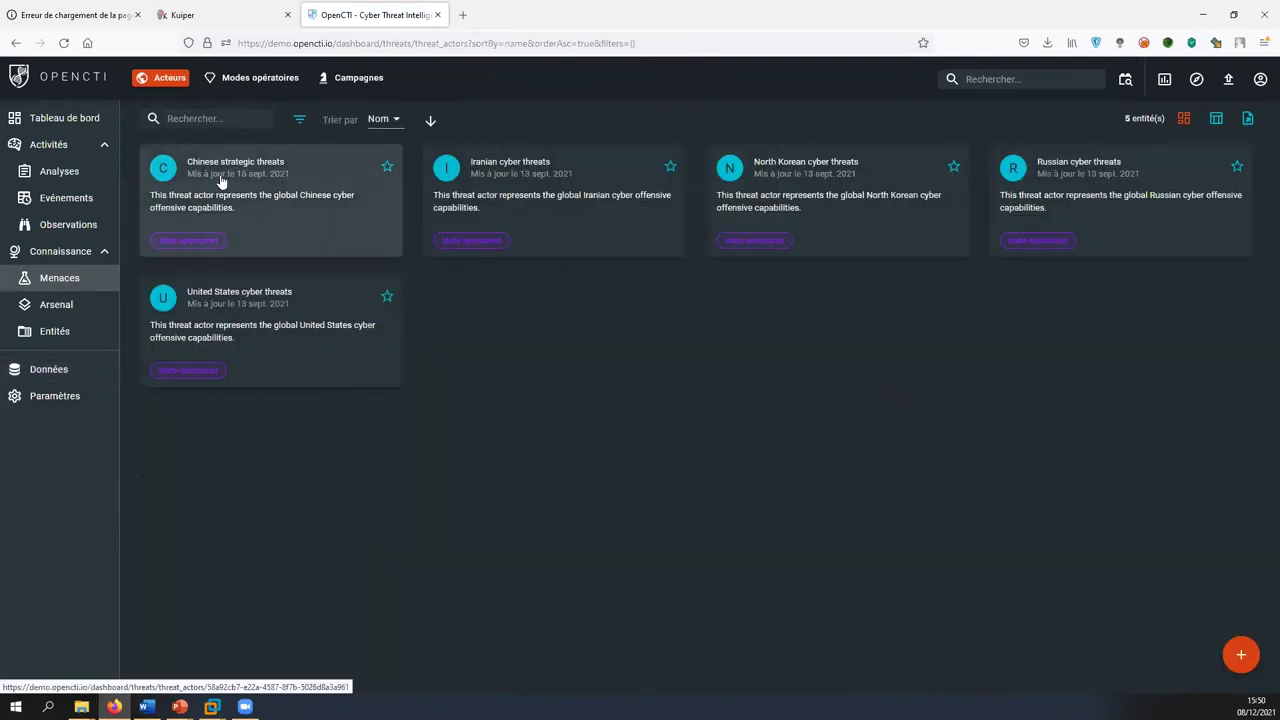
Open the 'Chinese strategic threats' card and scroll through its Aperçu page, back to the top
{"action": "left_click", "coordinate": [232, 174]}
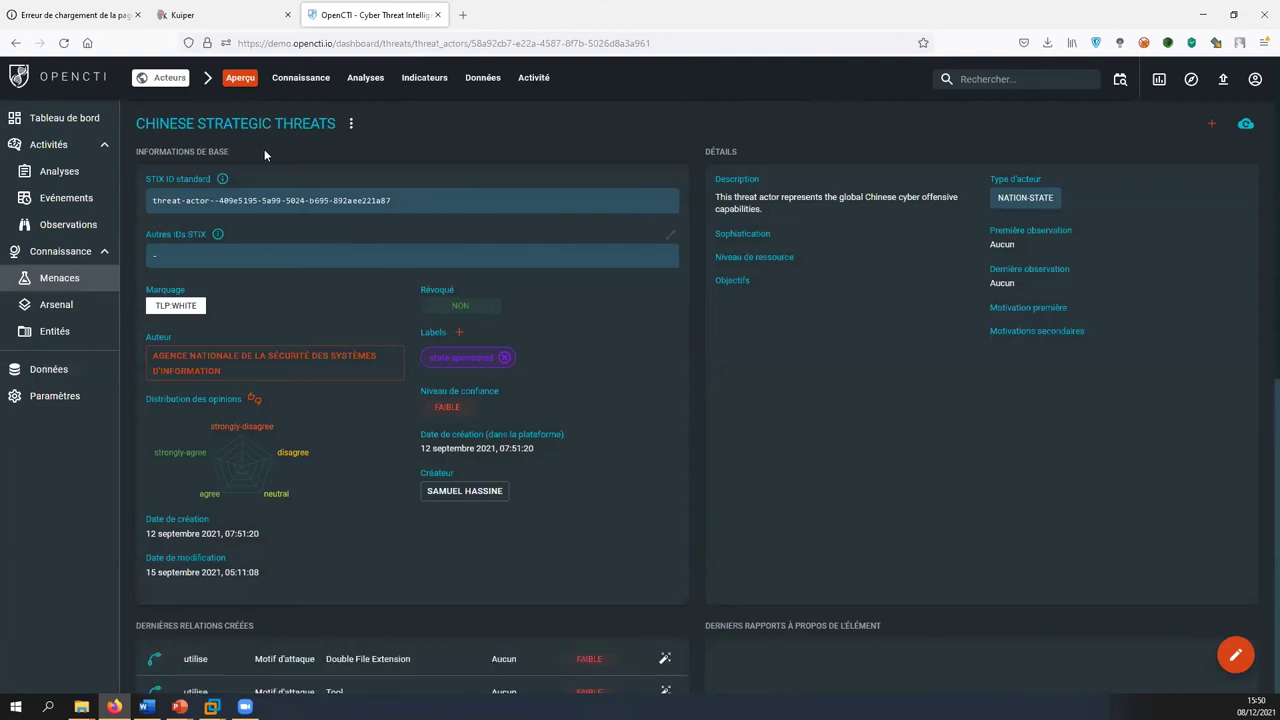
{"action": "scroll", "coordinate": [657, 293], "scroll_direction": "down", "scroll_amount": 3}
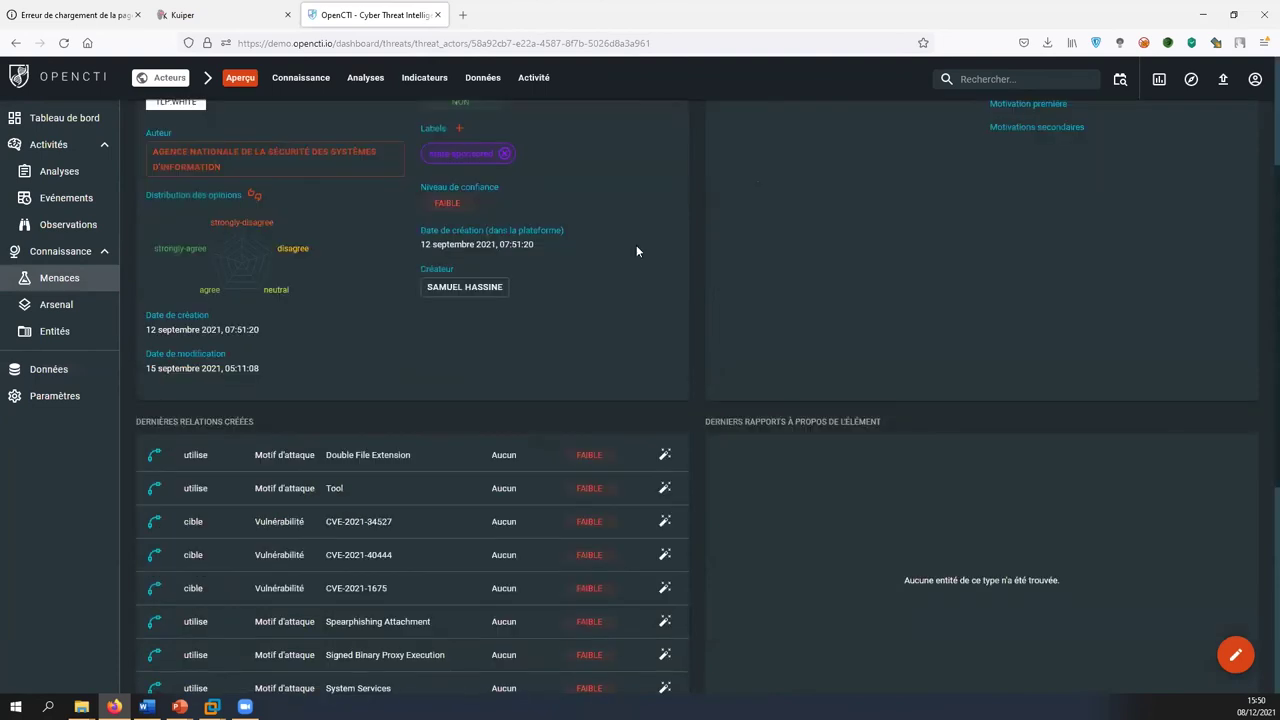
{"action": "scroll", "coordinate": [622, 280], "scroll_direction": "up", "scroll_amount": 3}
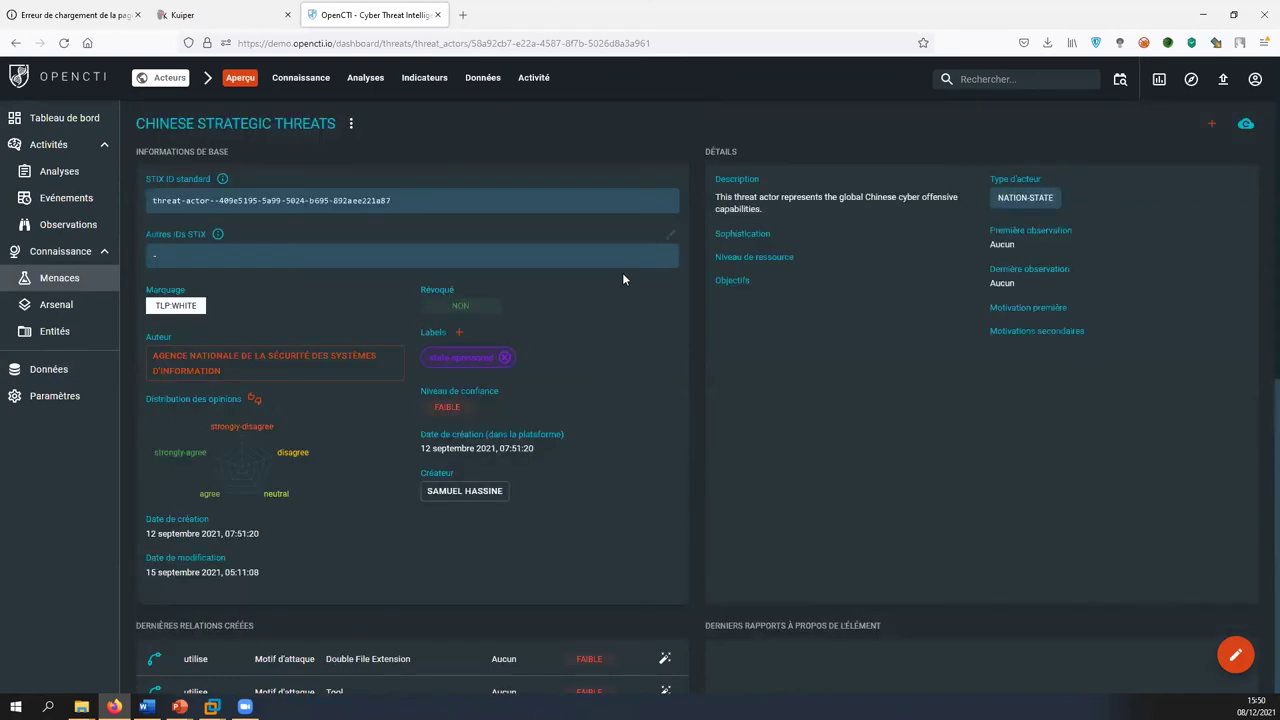
{"action": "scroll", "coordinate": [623, 279], "scroll_direction": "down", "scroll_amount": 4}
{"action": "scroll", "coordinate": [622, 281], "scroll_direction": "down", "scroll_amount": 3}
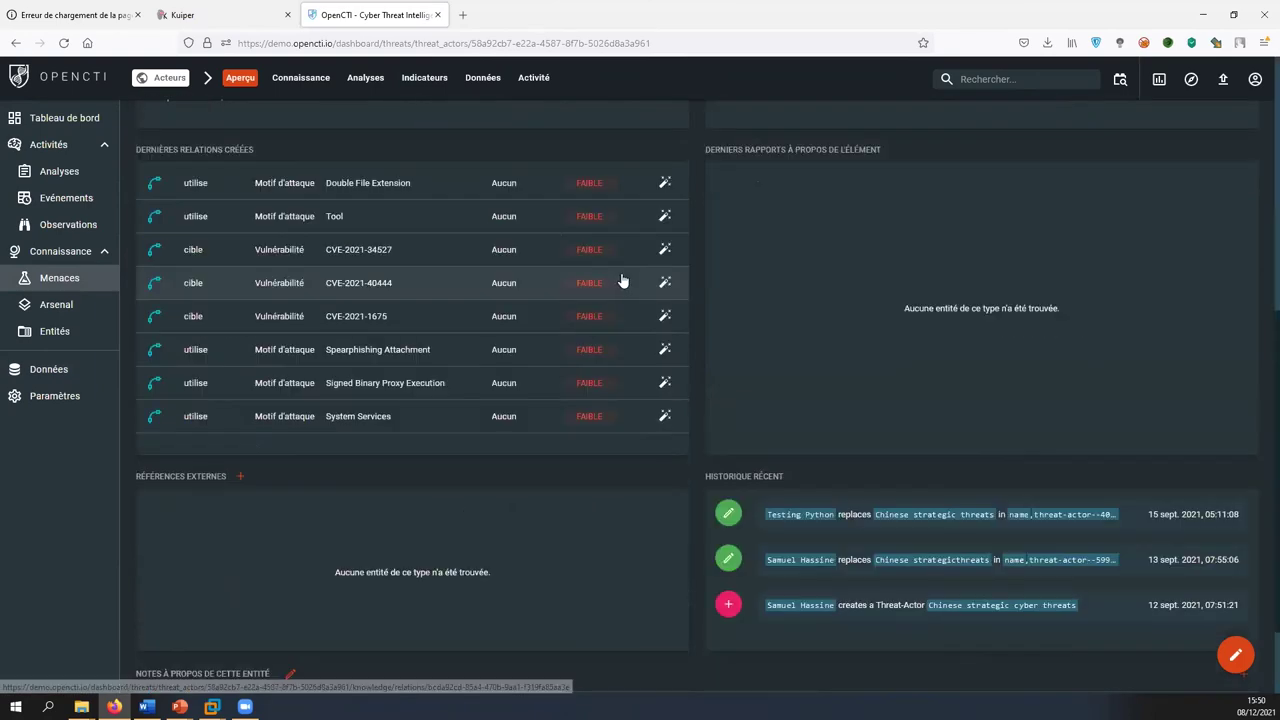
{"action": "scroll", "coordinate": [622, 281], "scroll_direction": "up", "scroll_amount": 1}
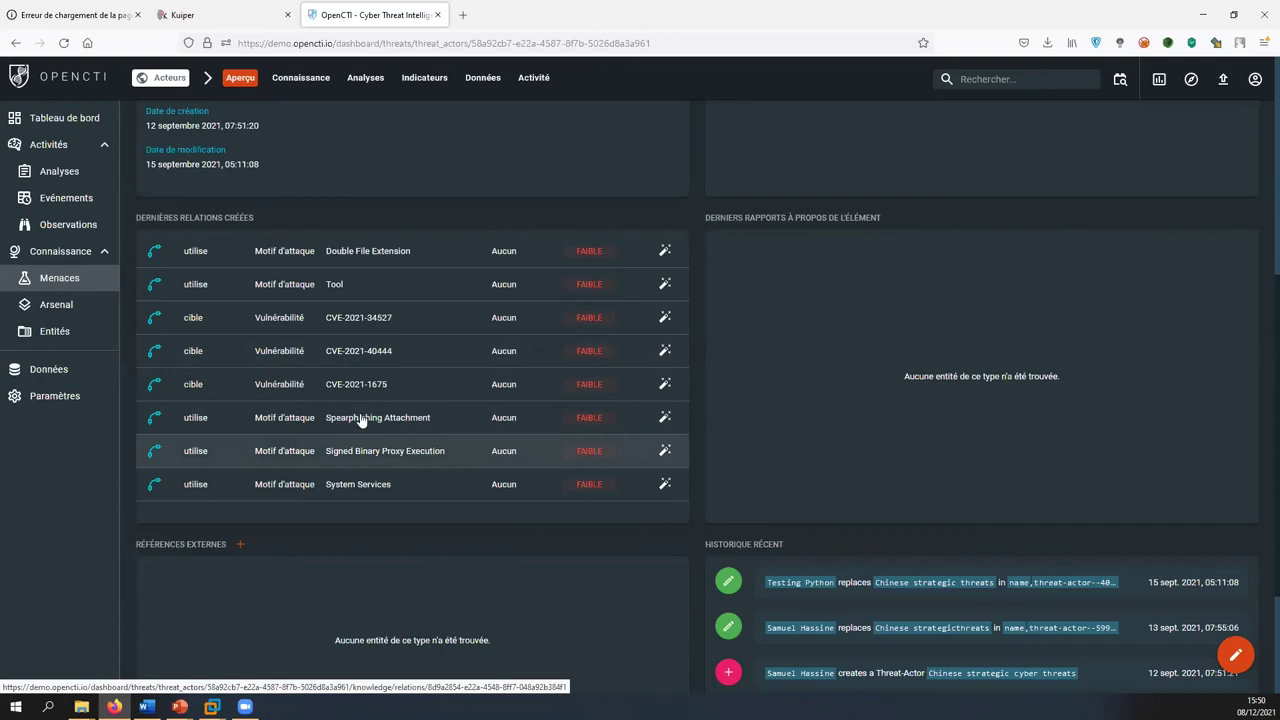
{"action": "scroll", "coordinate": [360, 420], "scroll_direction": "up", "scroll_amount": 1}
{"action": "scroll", "coordinate": [308, 411], "scroll_direction": "up", "scroll_amount": 5}
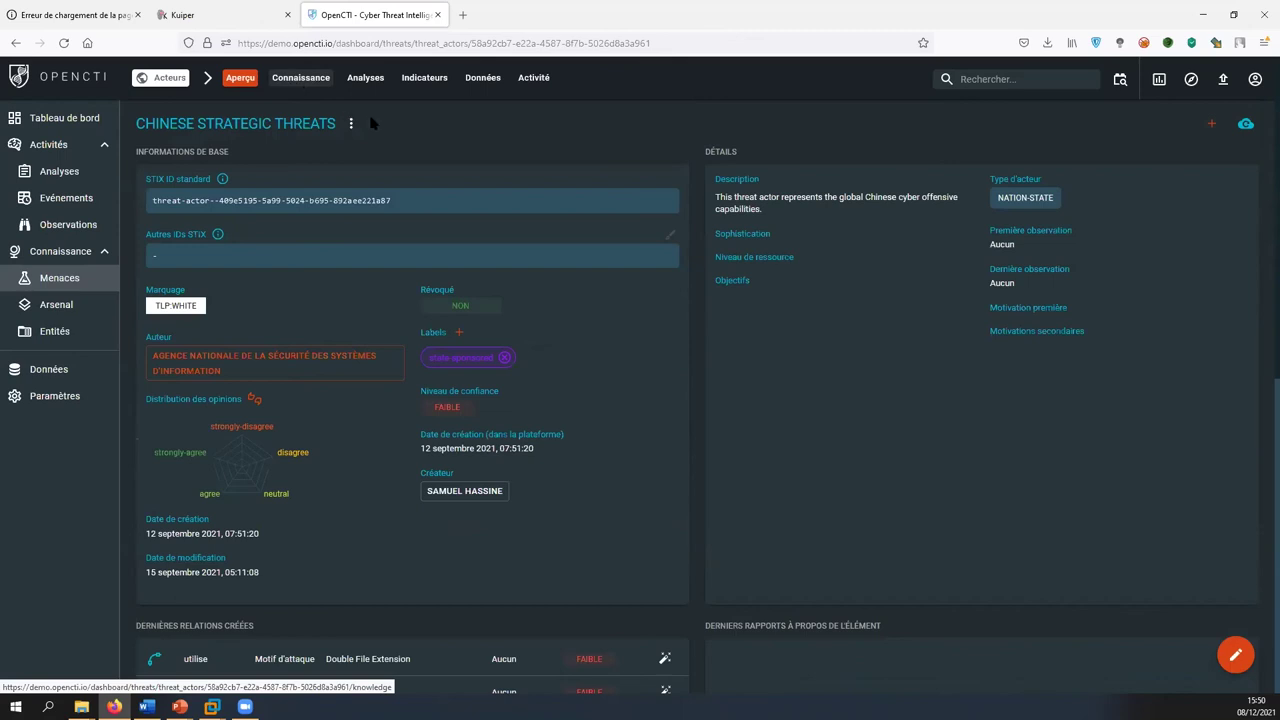
Show the actor's Connaissance view, highlighting the Code malveillant, Outil and Région (31) counts
{"action": "left_click", "coordinate": [292, 82]}
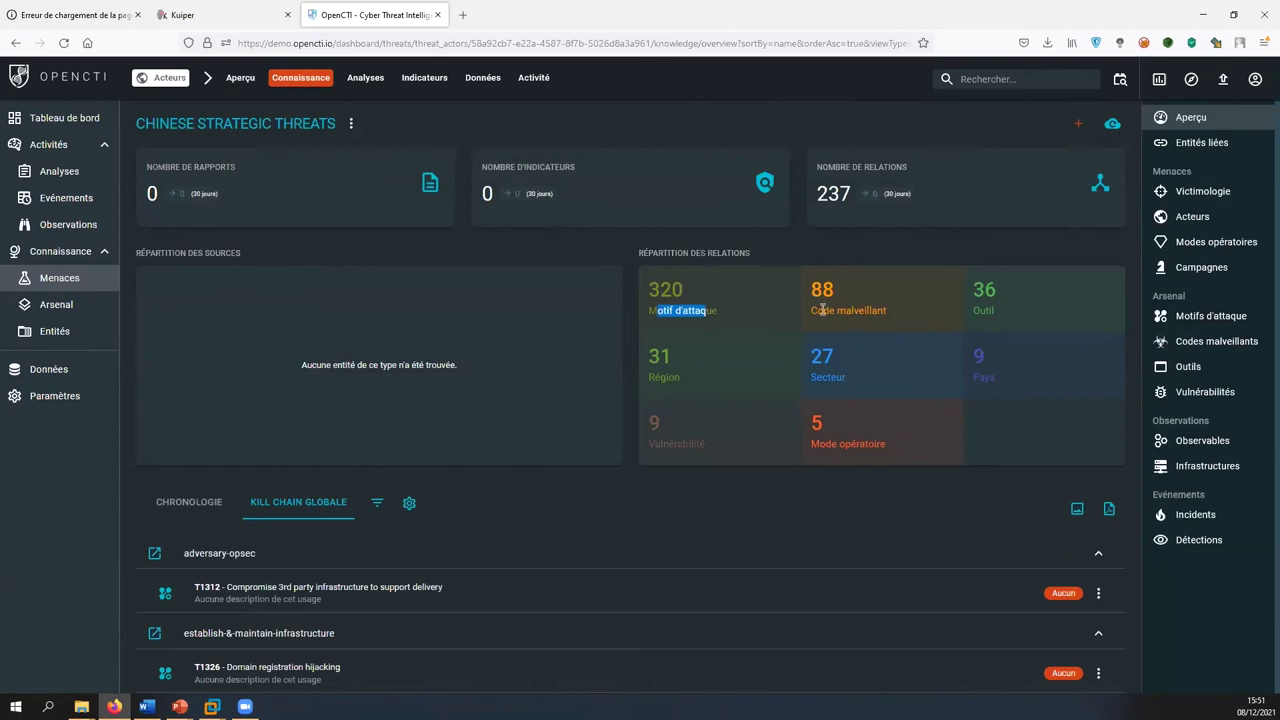
{"action": "left_click_drag", "start_coordinate": [823, 311], "coordinate": [858, 309]}
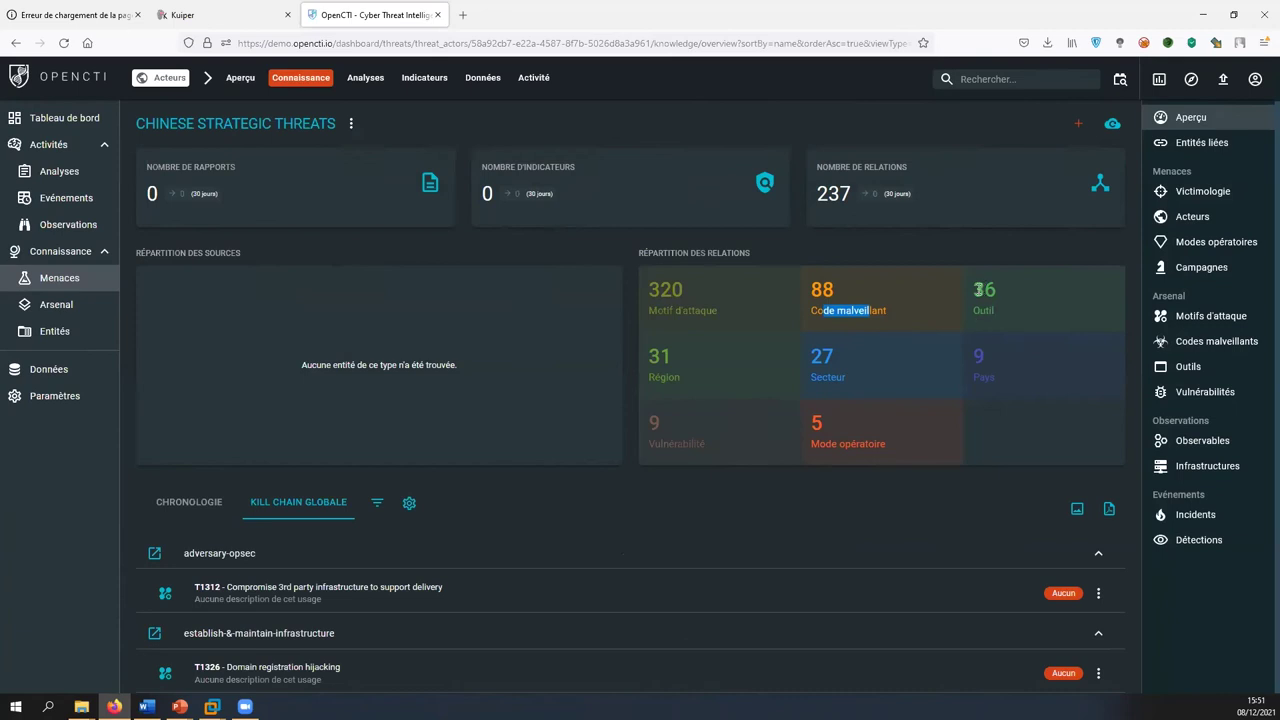
{"action": "left_click_drag", "start_coordinate": [977, 289], "coordinate": [997, 290]}
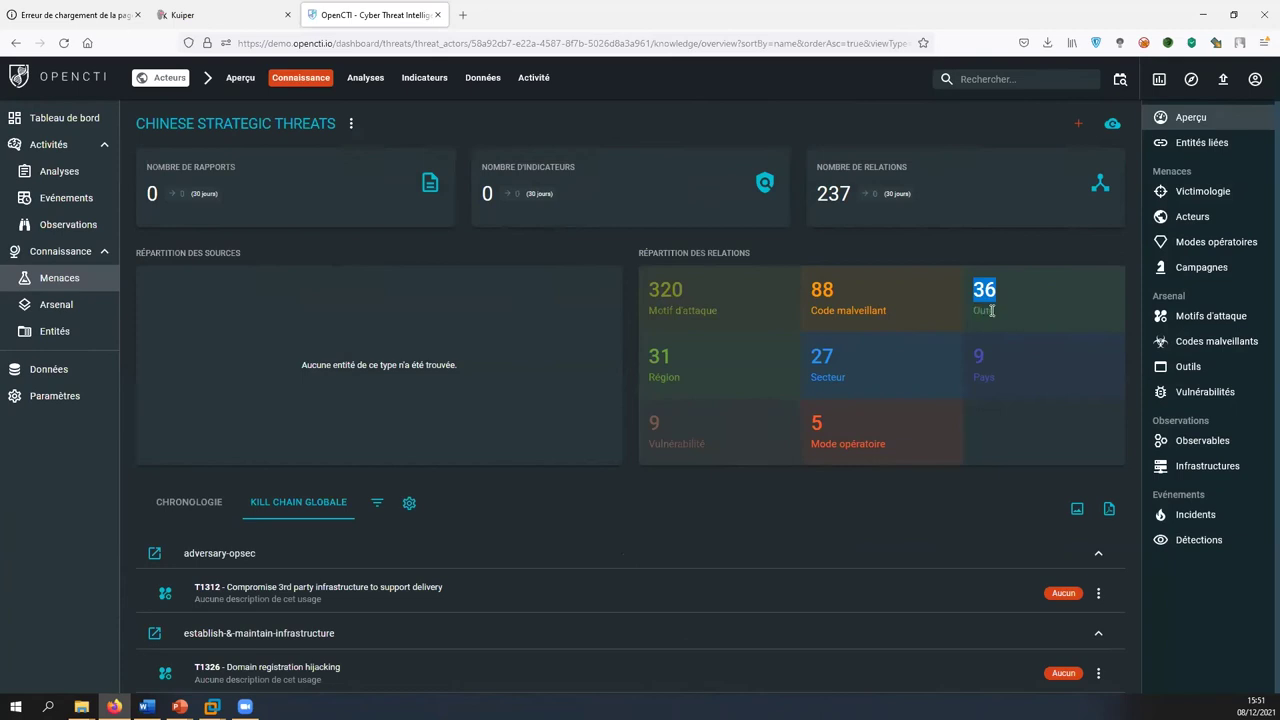
{"action": "double_click", "coordinate": [994, 311]}
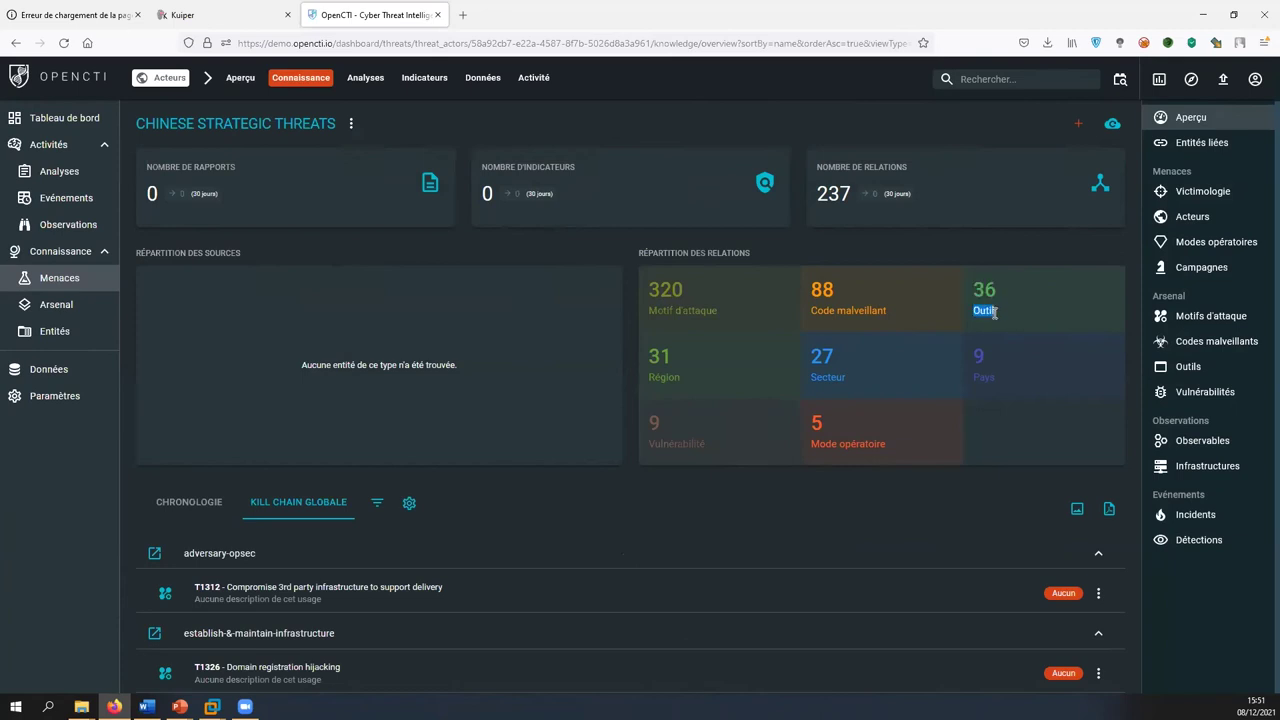
{"action": "double_click", "coordinate": [670, 358]}
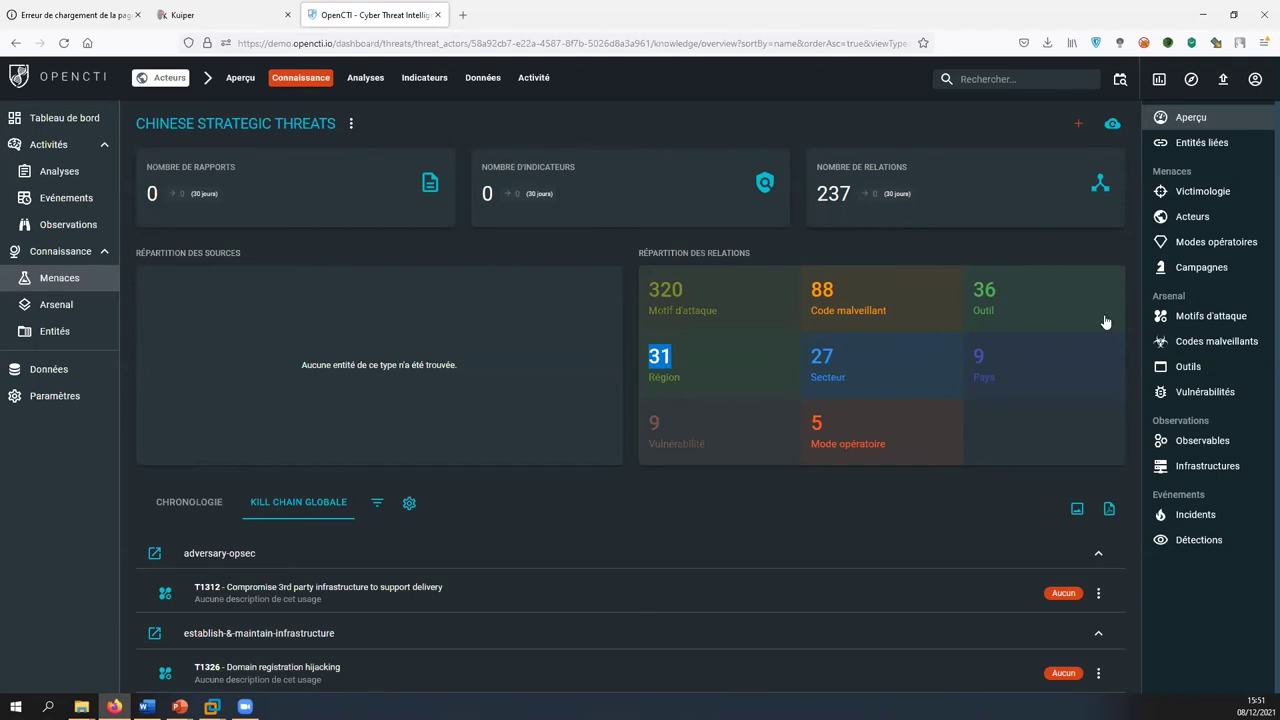
Step through Victimologie, Acteurs and Campagnes, ending on the Motifs d'attaque ATT&CK matrix
{"action": "left_click", "coordinate": [1206, 194]}
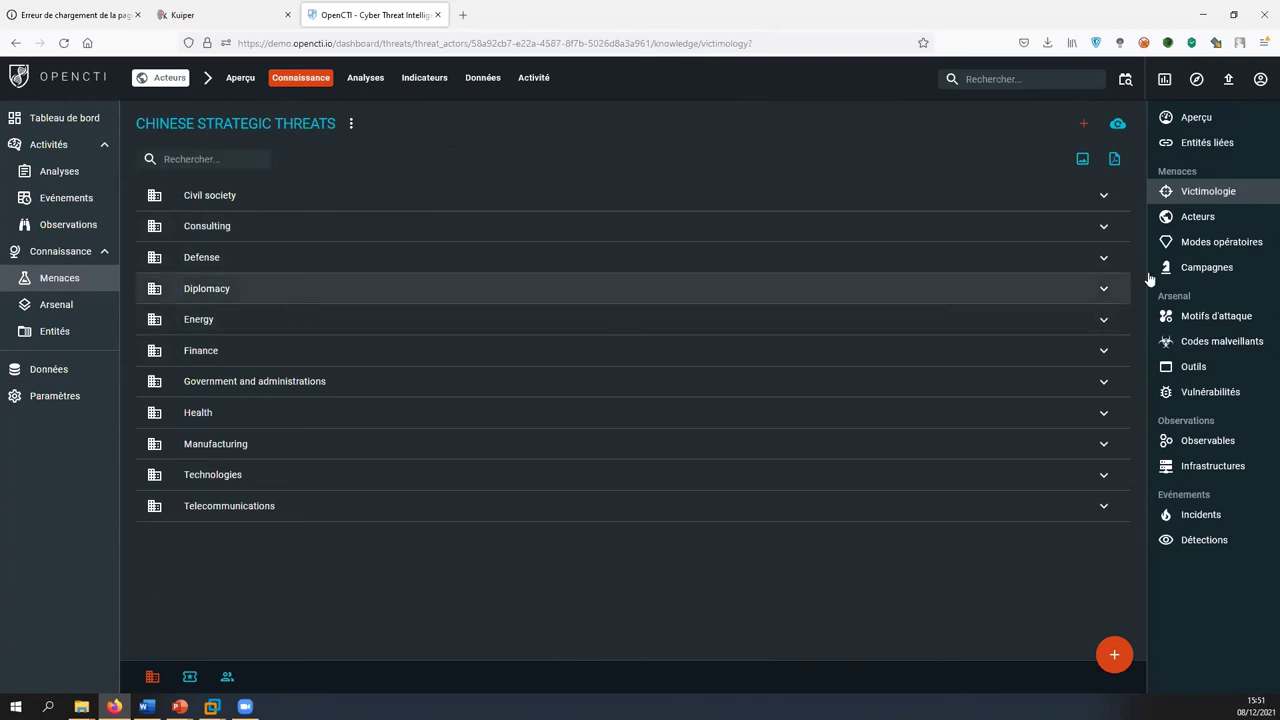
{"action": "left_click", "coordinate": [1182, 222]}
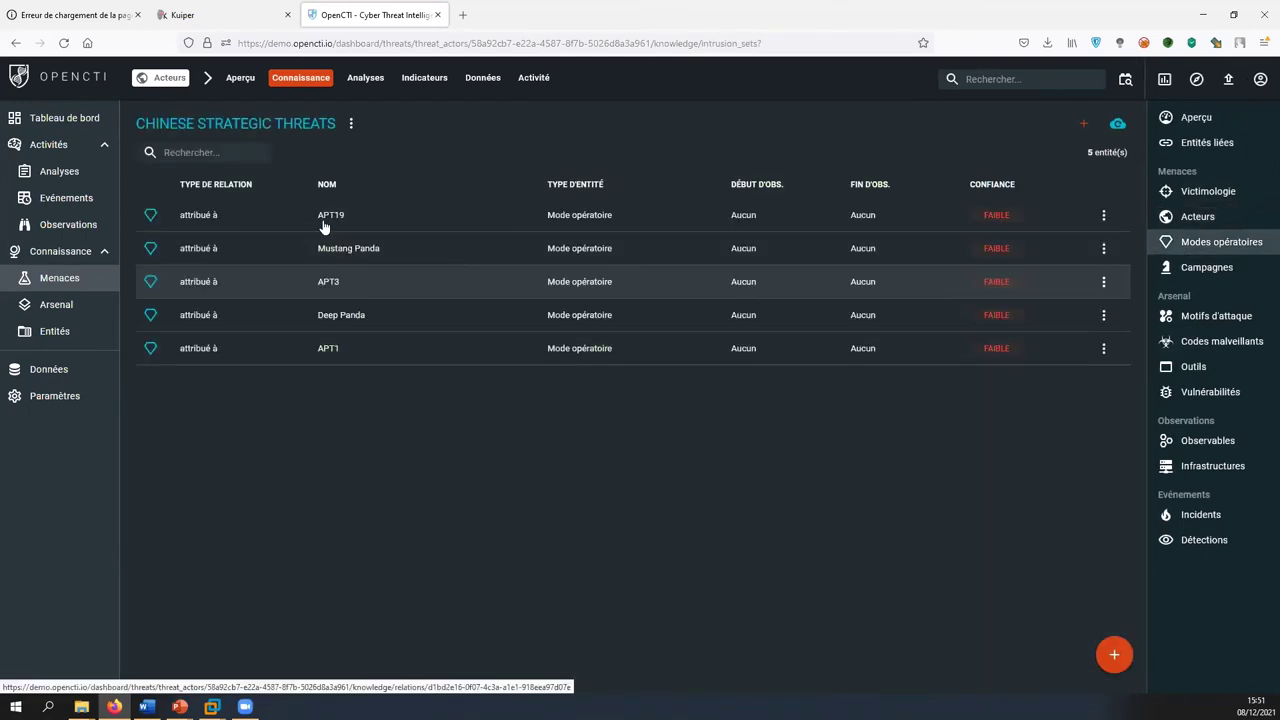
{"action": "left_click", "coordinate": [1185, 270]}
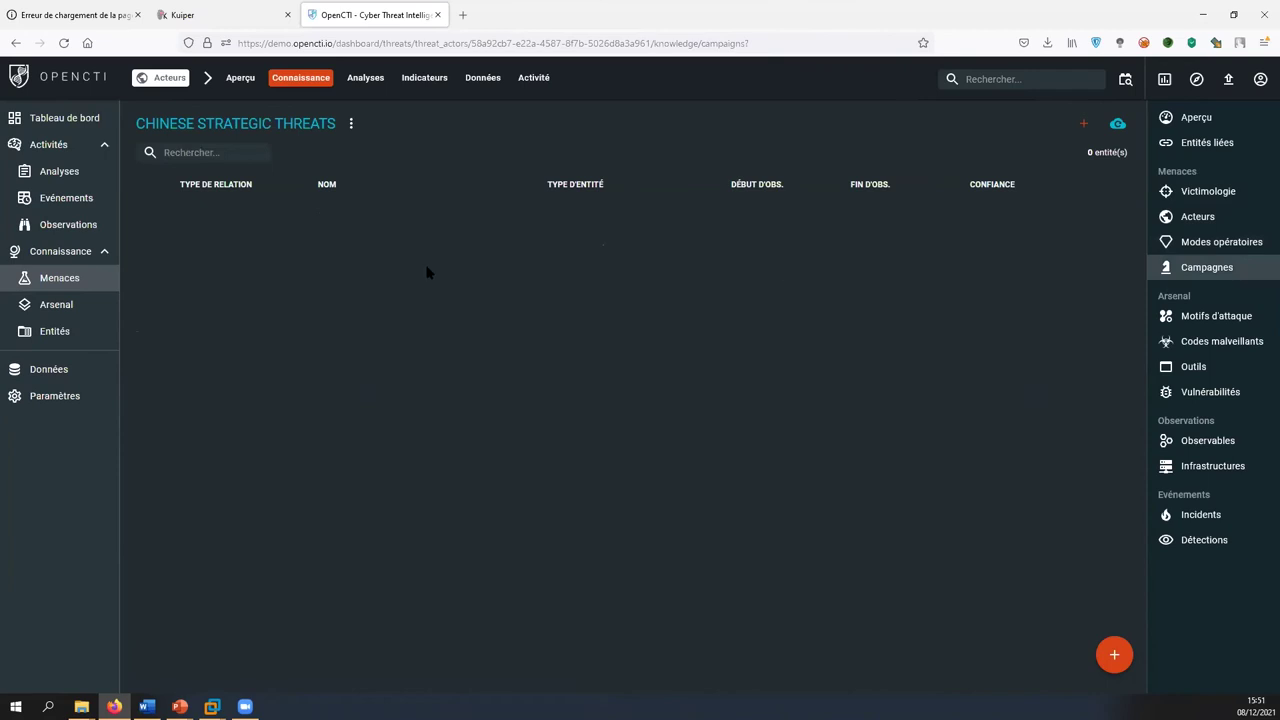
{"action": "left_click", "coordinate": [1212, 320]}
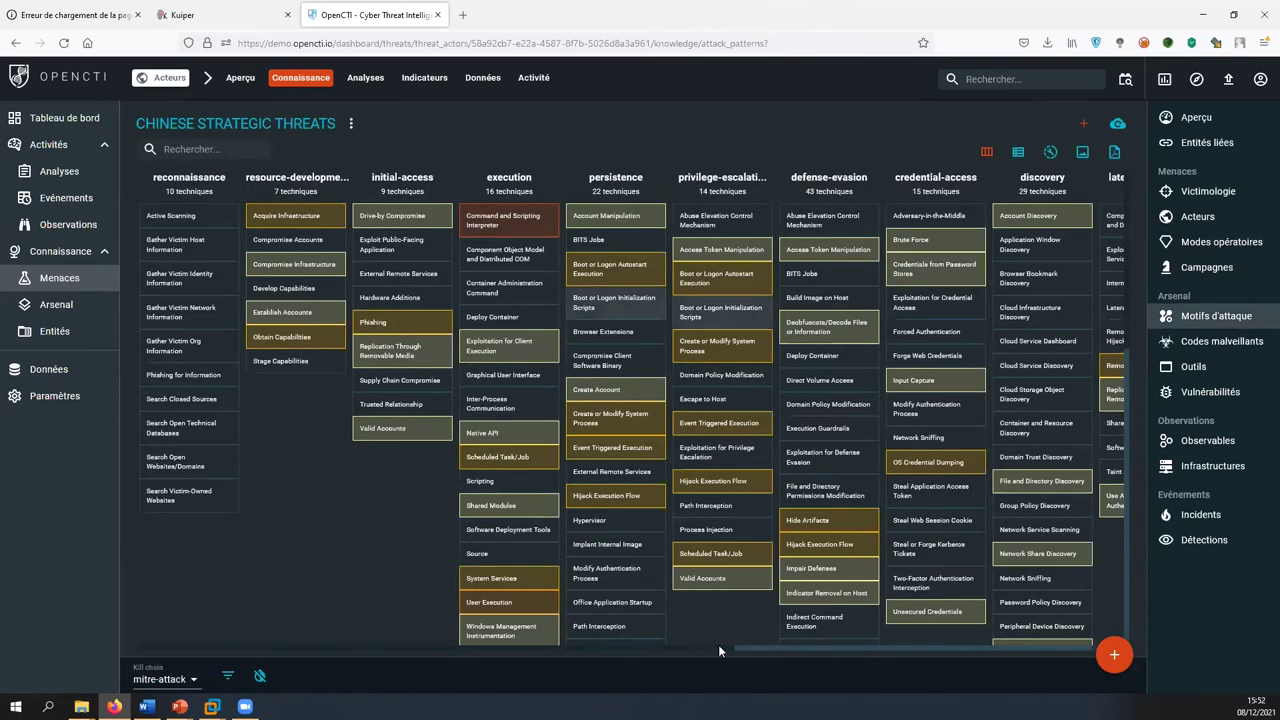
{"action": "scroll", "coordinate": [474, 648], "scroll_direction": "right", "scroll_amount": 5}
{"action": "scroll", "coordinate": [494, 648], "scroll_direction": "left", "scroll_amount": 10}
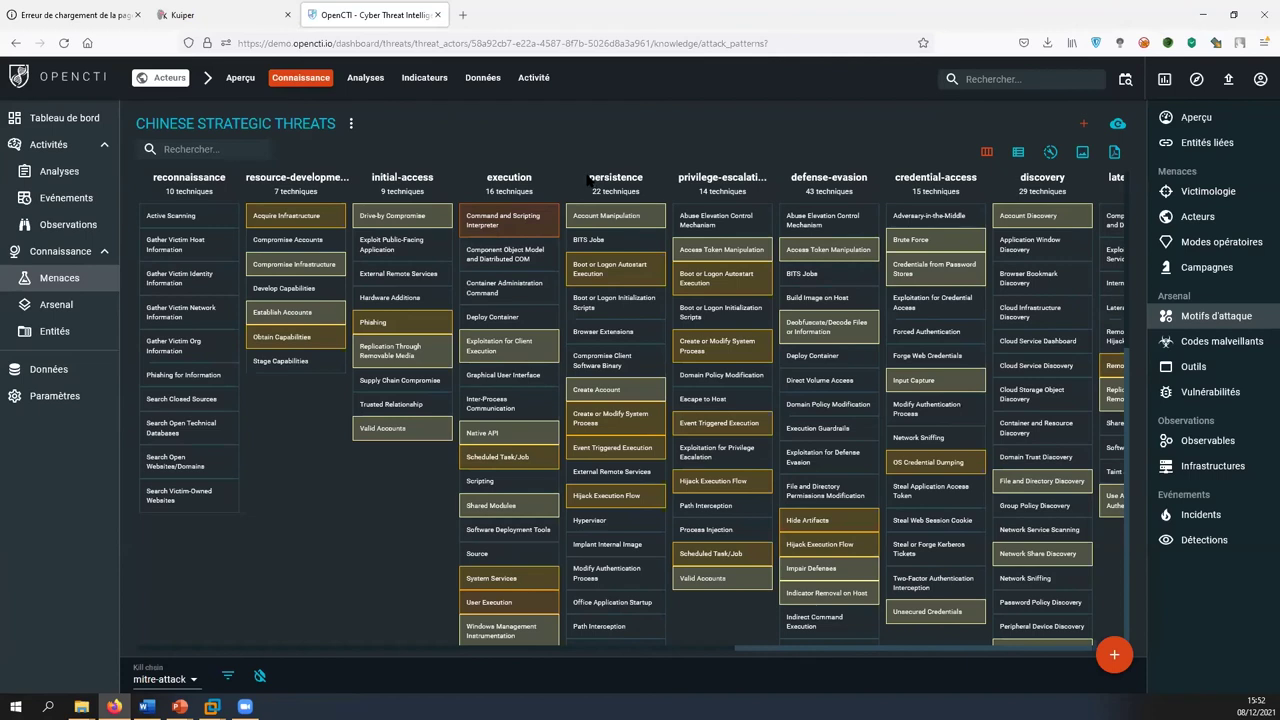
{"action": "double_click", "coordinate": [639, 176]}
{"action": "left_click", "coordinate": [637, 178]}
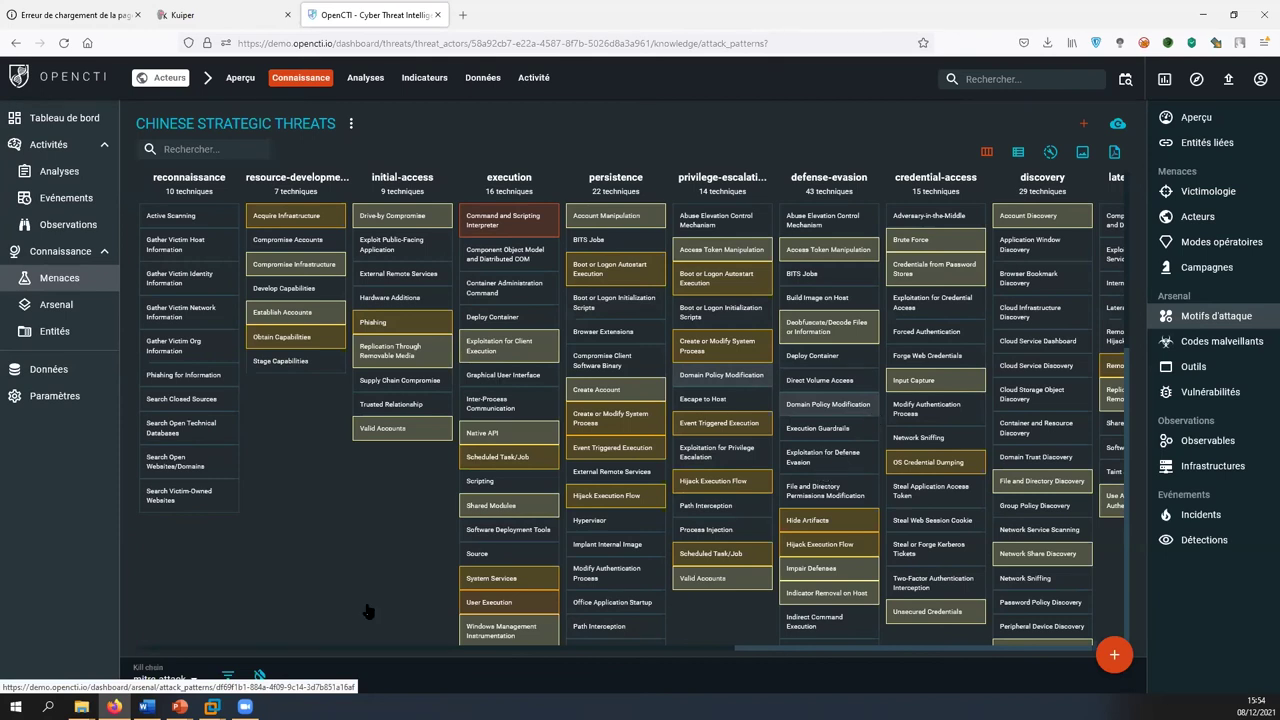
{"action": "mouse_move", "coordinate": [179, 706]}
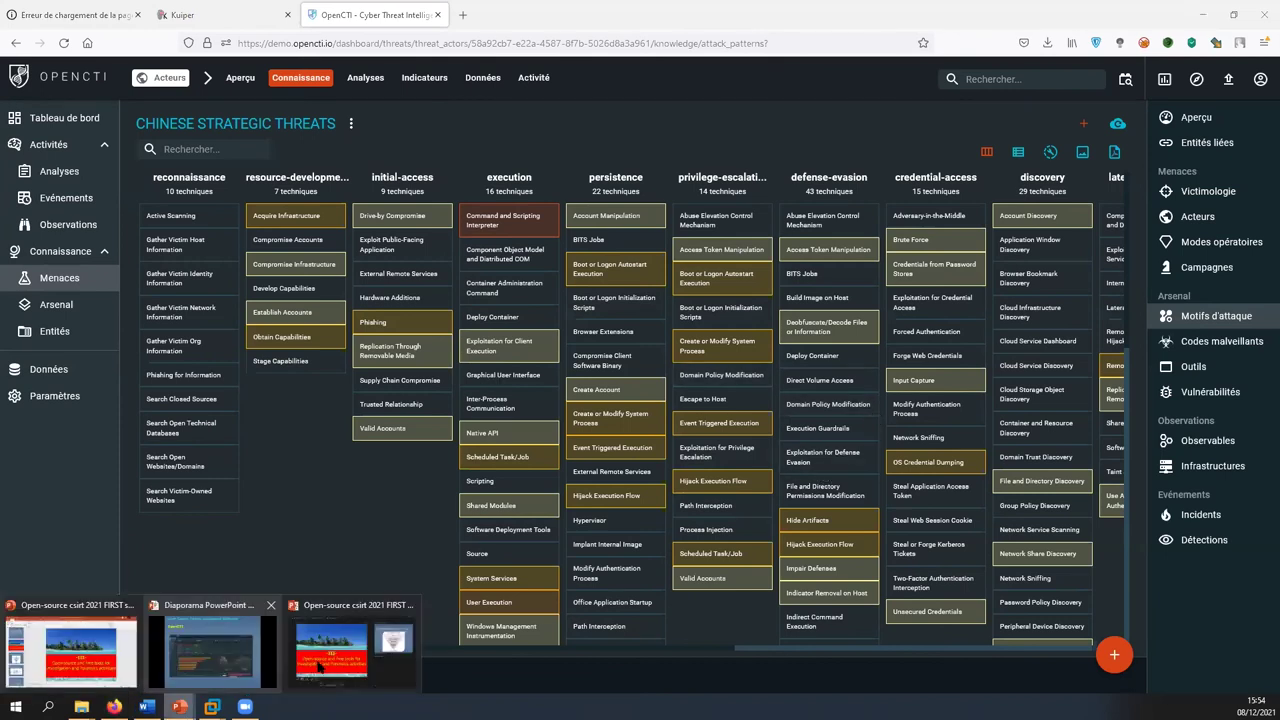
Resume the PowerPoint slideshow and advance past the forensic tools title slide to the DFF slide
{"action": "left_click", "coordinate": [335, 610]}
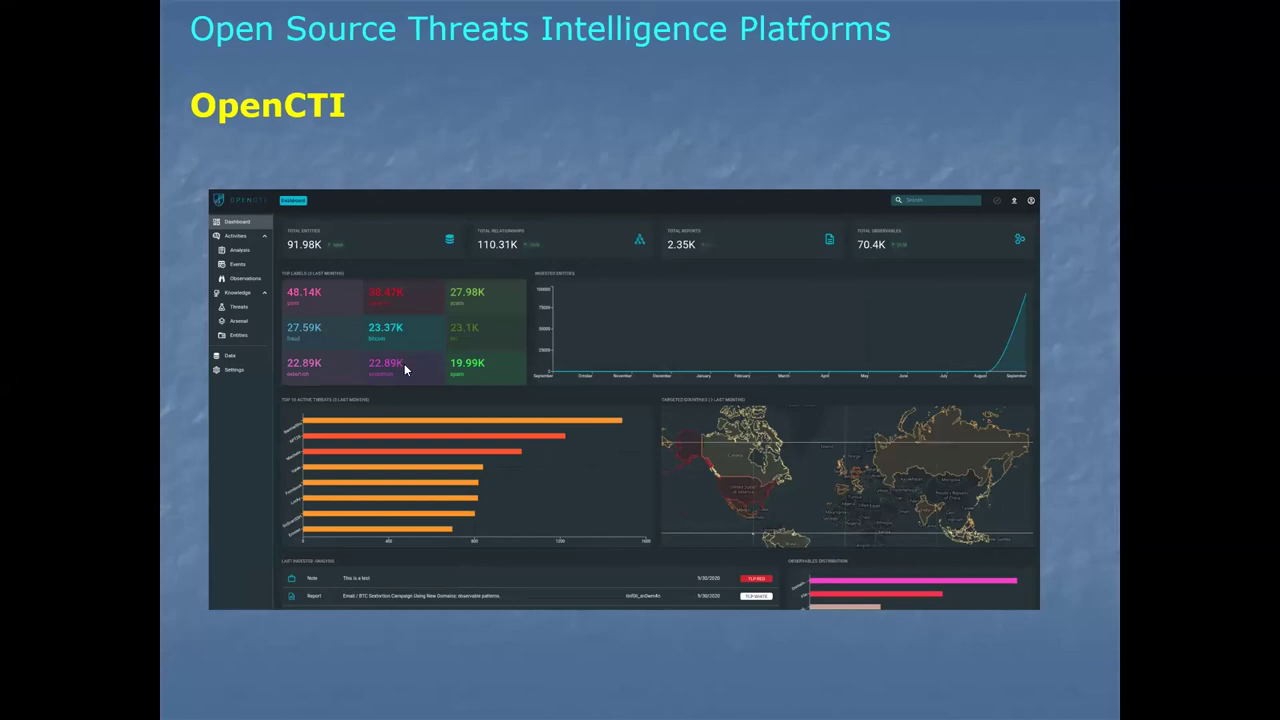
{"action": "left_click", "coordinate": [396, 328]}
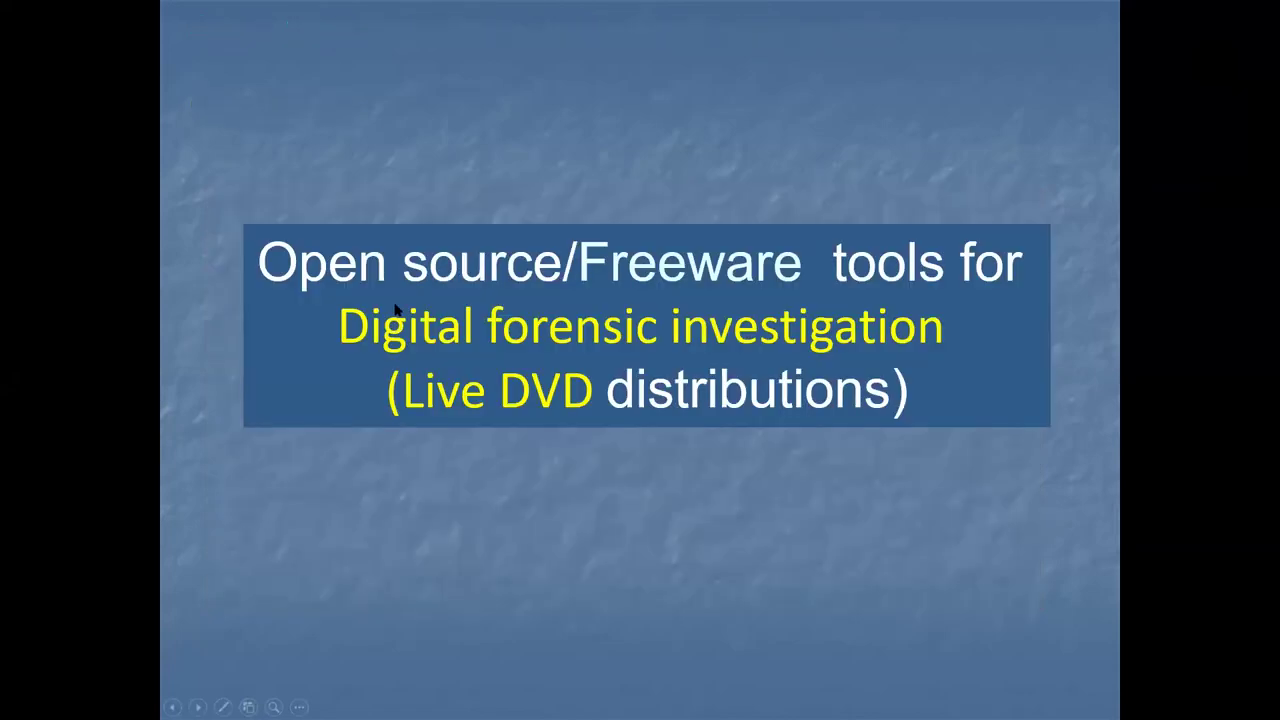
{"action": "left_click", "coordinate": [409, 291]}
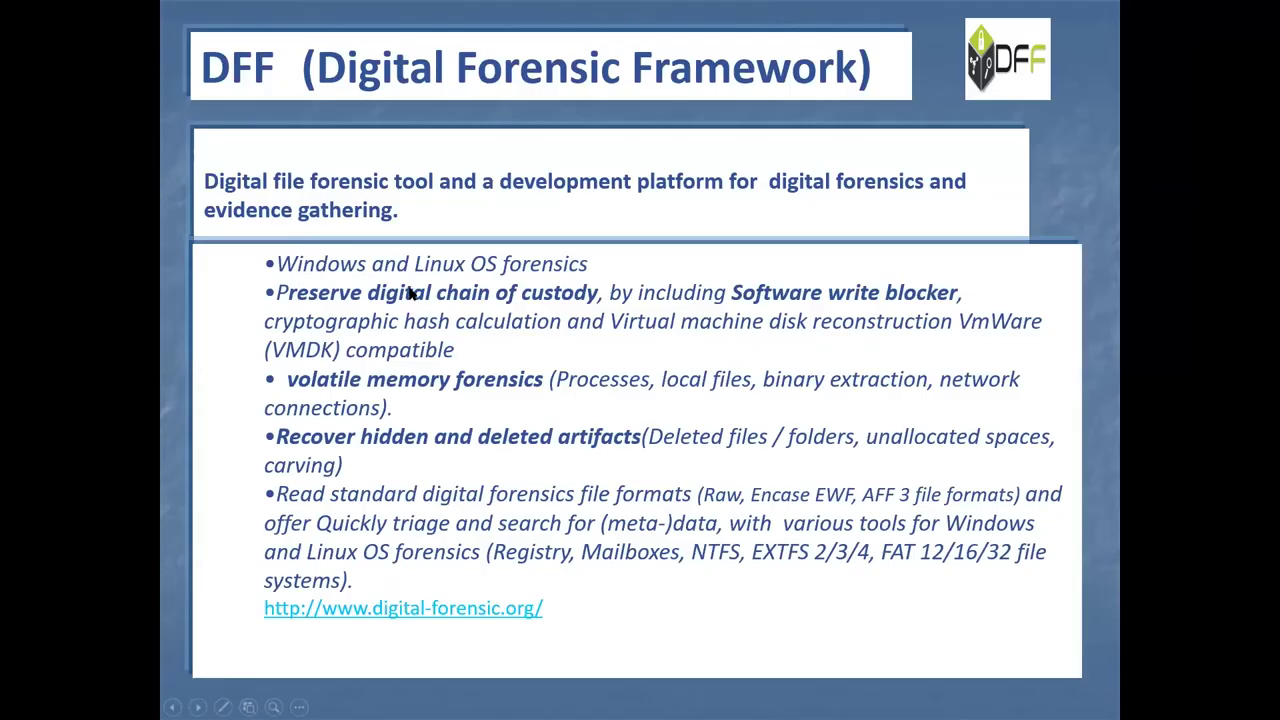
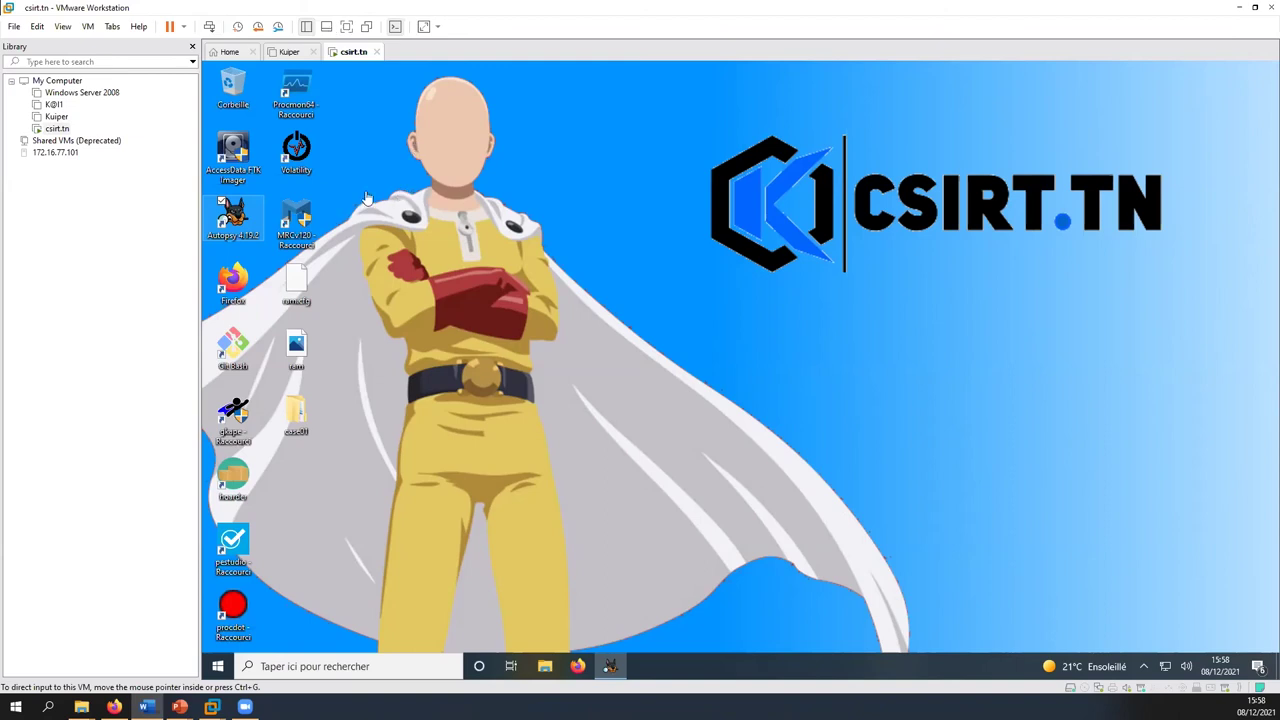
Launch Magnet RAM Capture in the virtual machine with administrator rights
{"action": "left_click", "coordinate": [477, 185]}
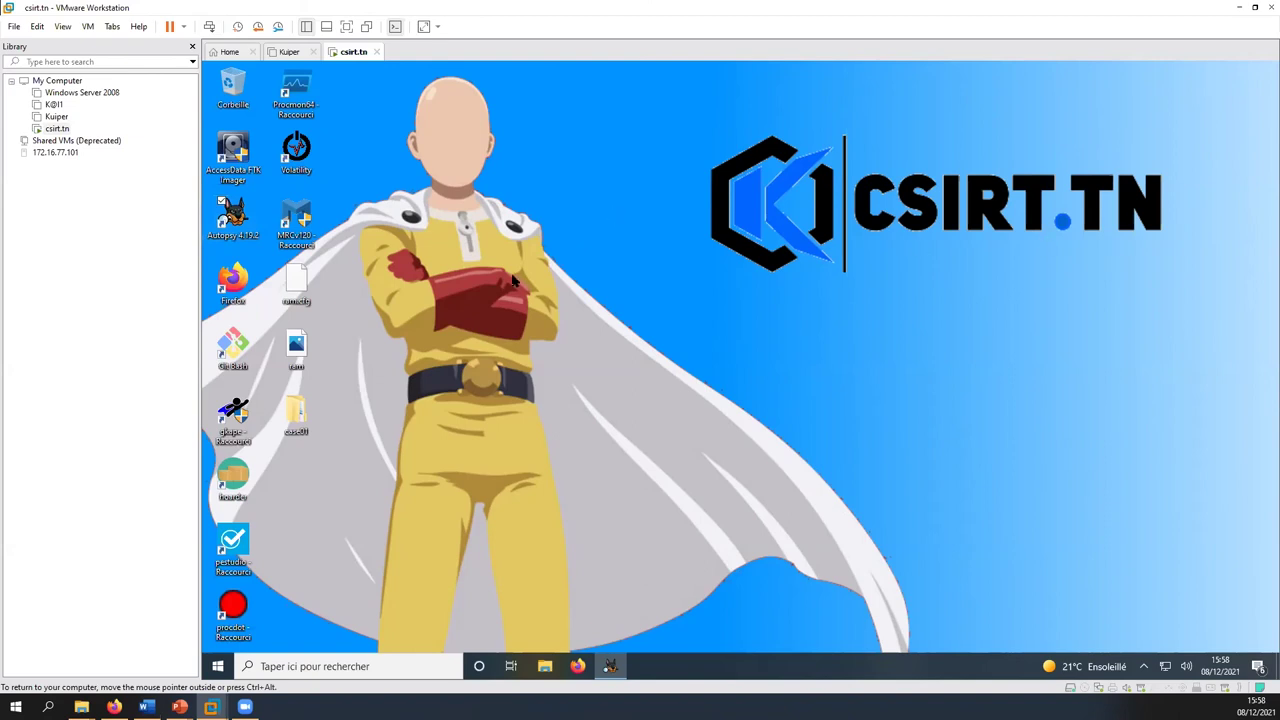
{"action": "double_click", "coordinate": [296, 234]}
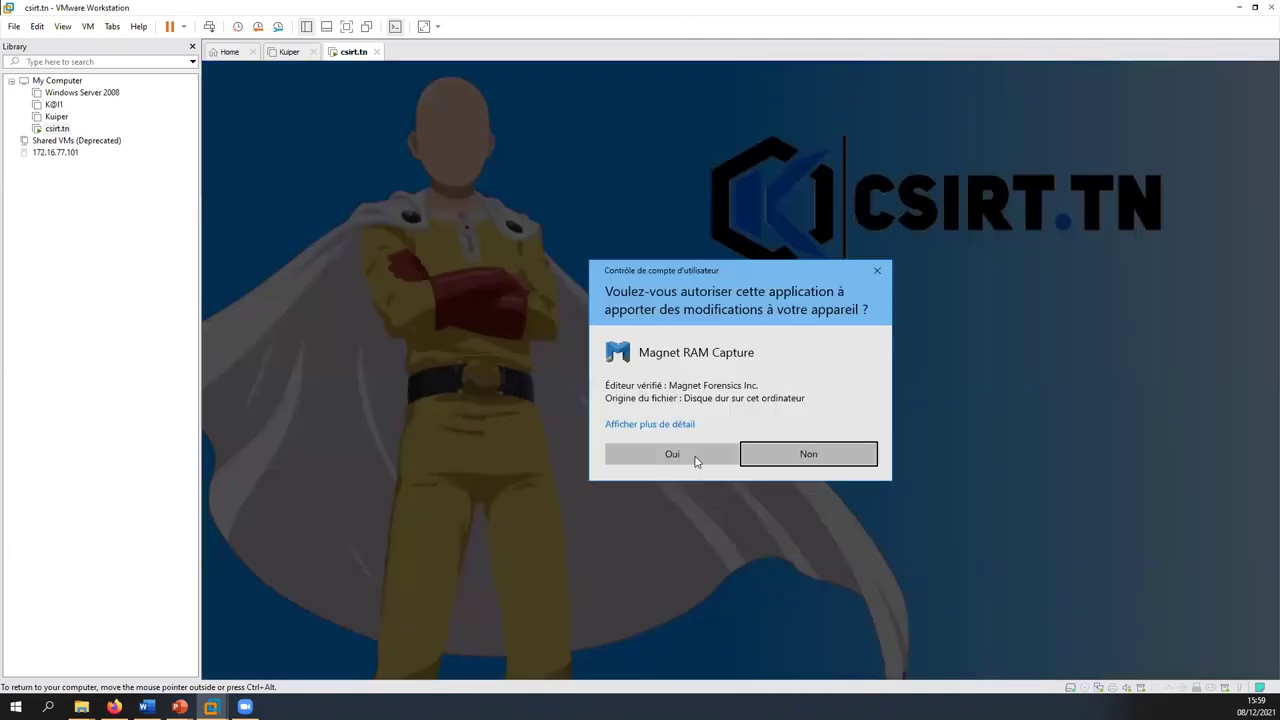
{"action": "left_click", "coordinate": [697, 458]}
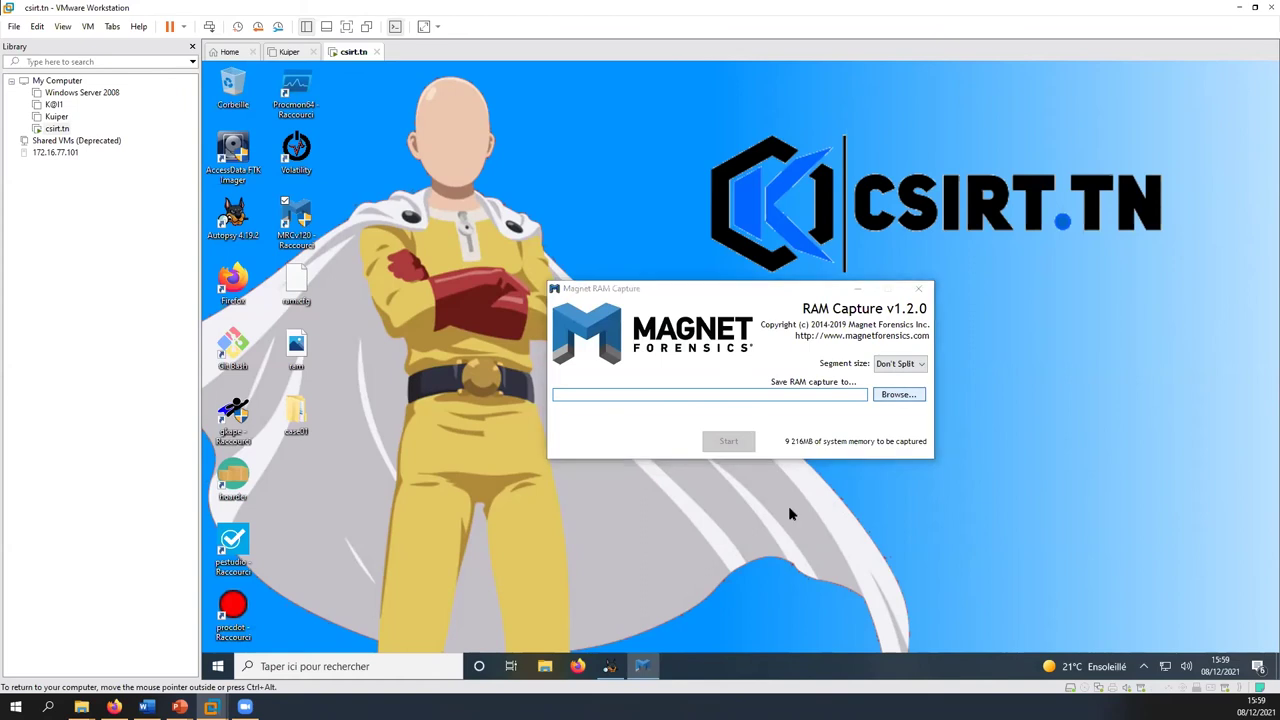
Save the memory capture as ram2222 on the Desktop and start capturing
{"action": "left_click", "coordinate": [700, 394]}
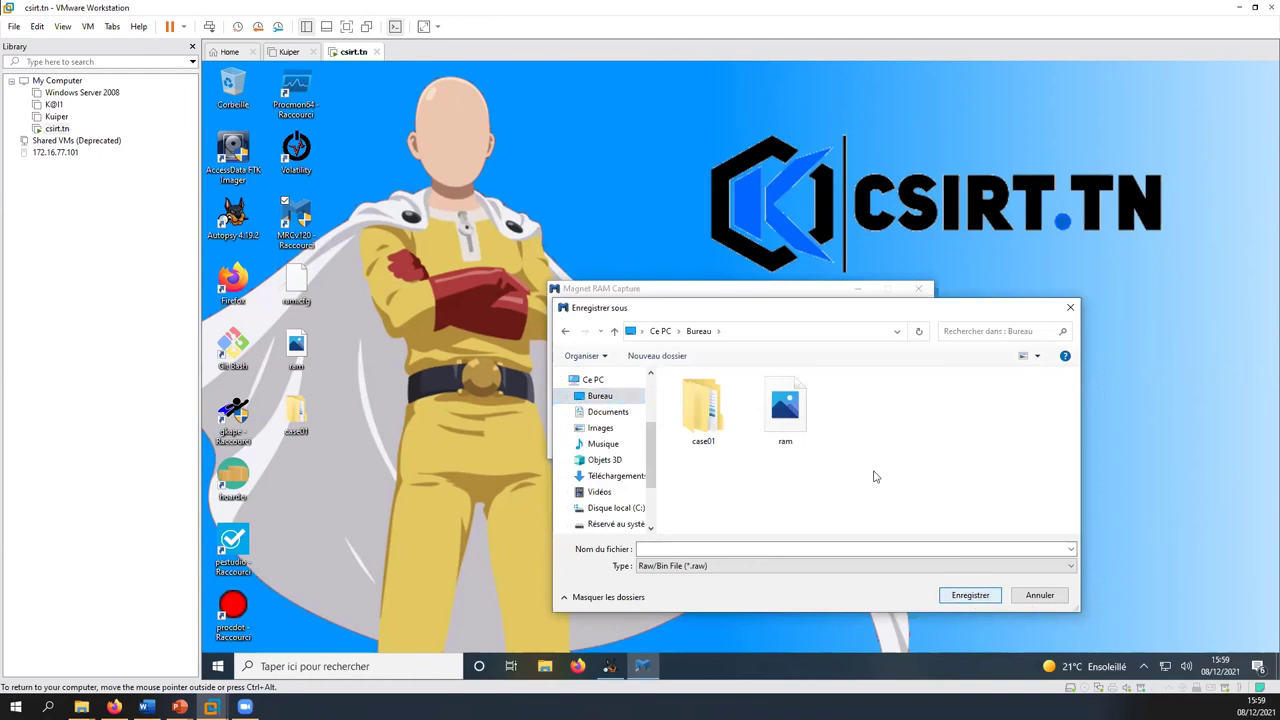
{"action": "key", "text": "Escape"}
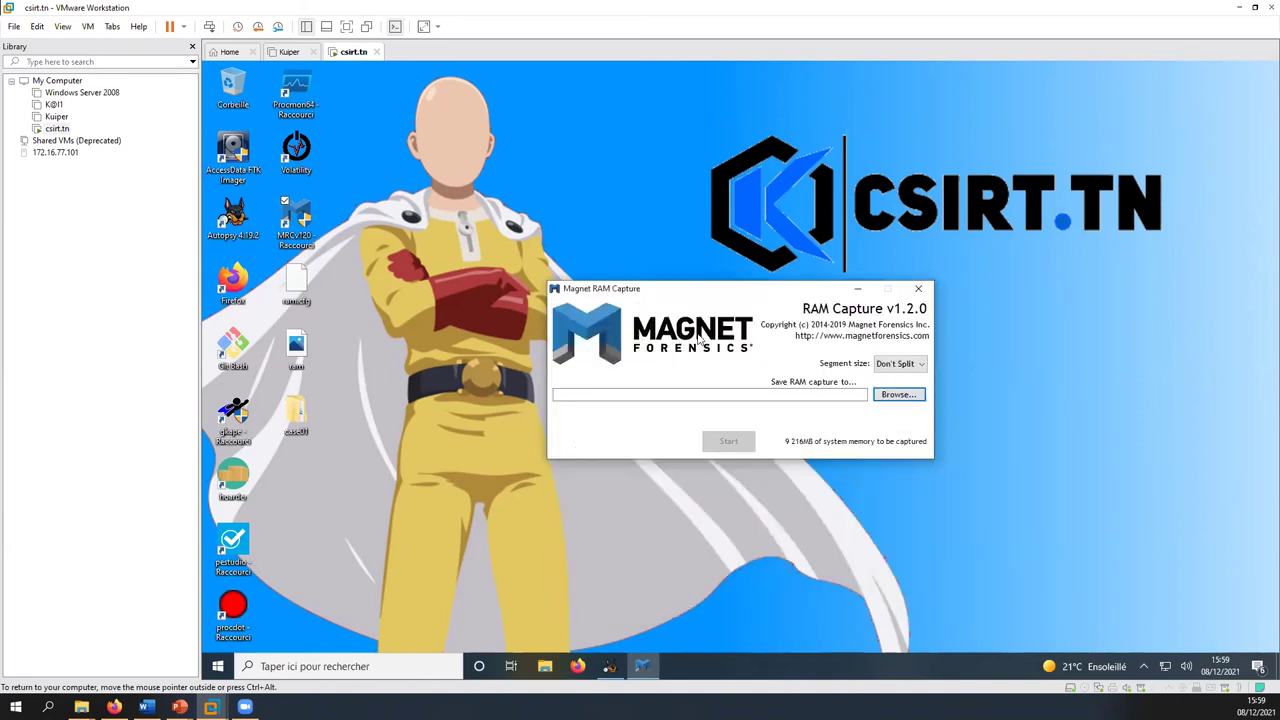
{"action": "key", "text": "Return"}
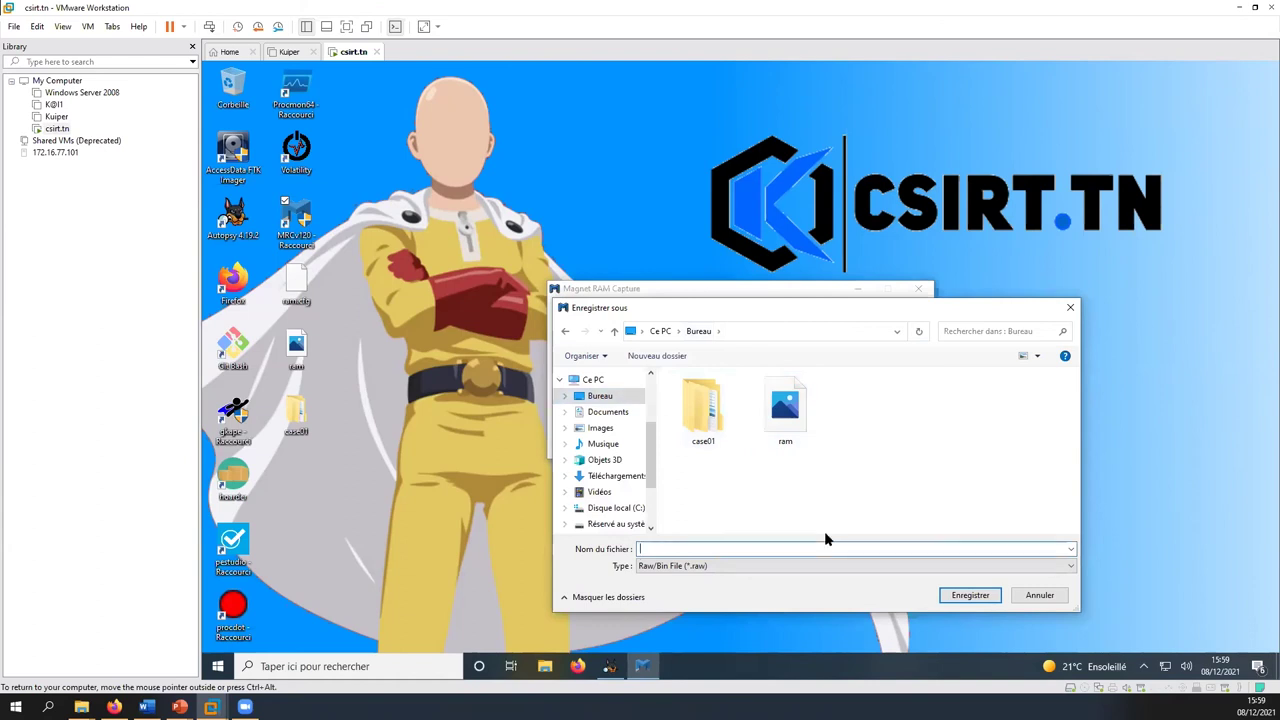
{"action": "type", "text": "r"}
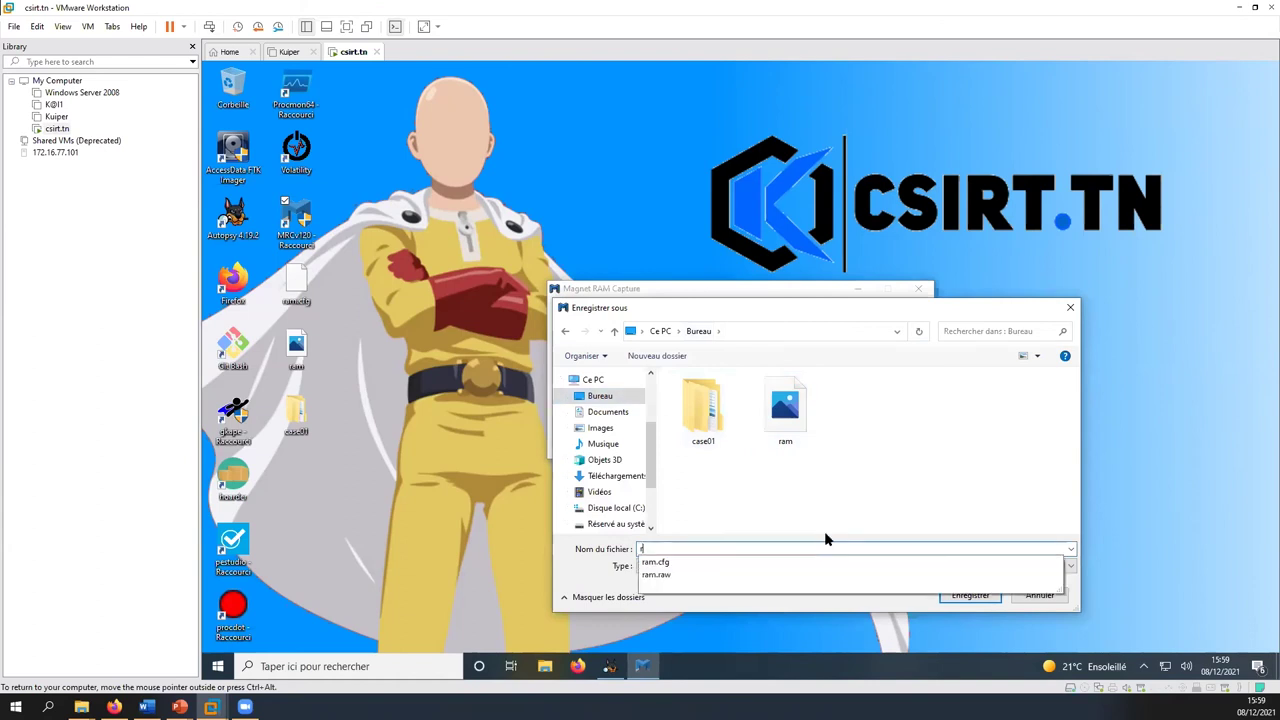
{"action": "type", "text": "am2222"}
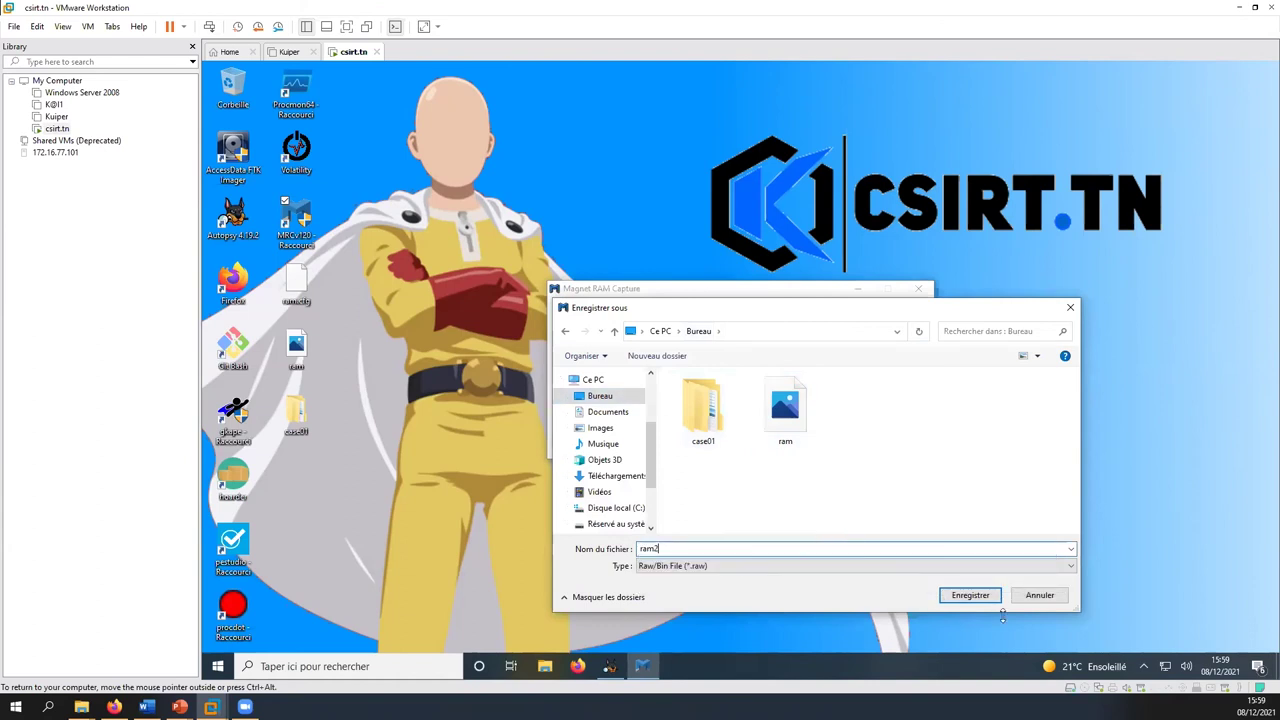
{"action": "left_click", "coordinate": [986, 597]}
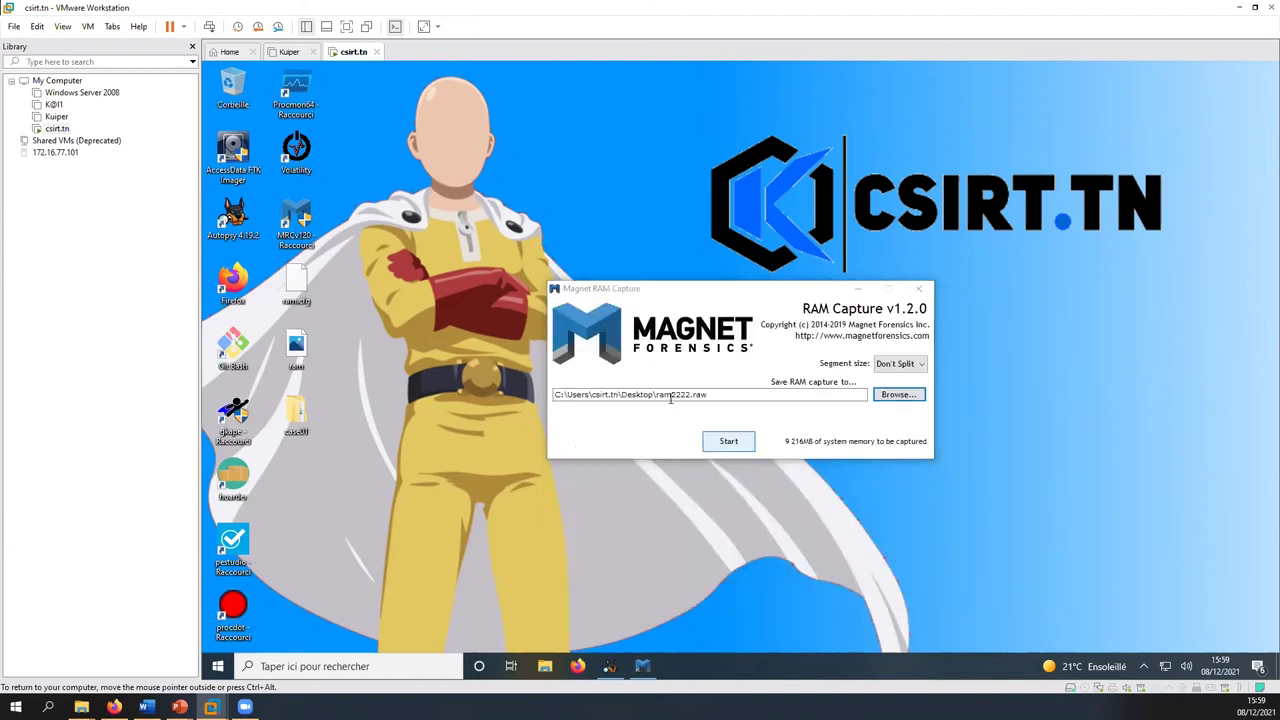
{"action": "left_click", "coordinate": [728, 442]}
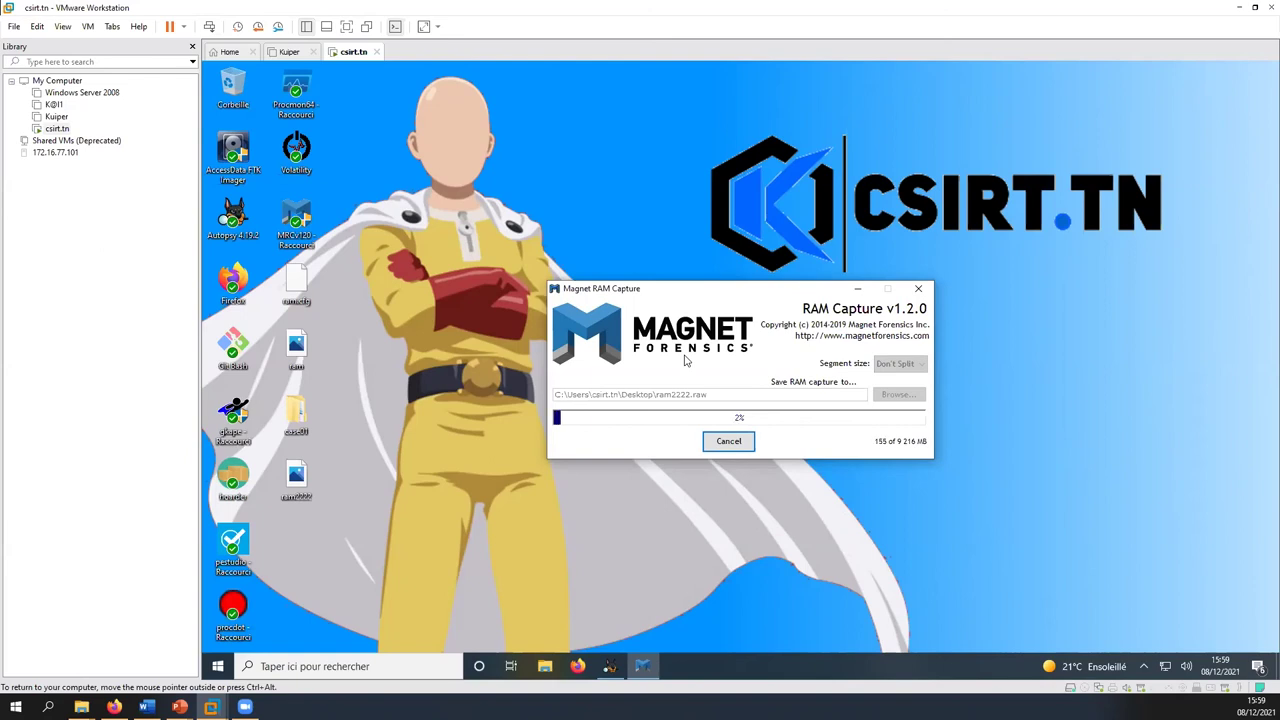
Abort the running memory capture and permanently delete ram2222 from the Desktop
{"action": "left_click", "coordinate": [728, 441]}
{"action": "left_click", "coordinate": [740, 400]}
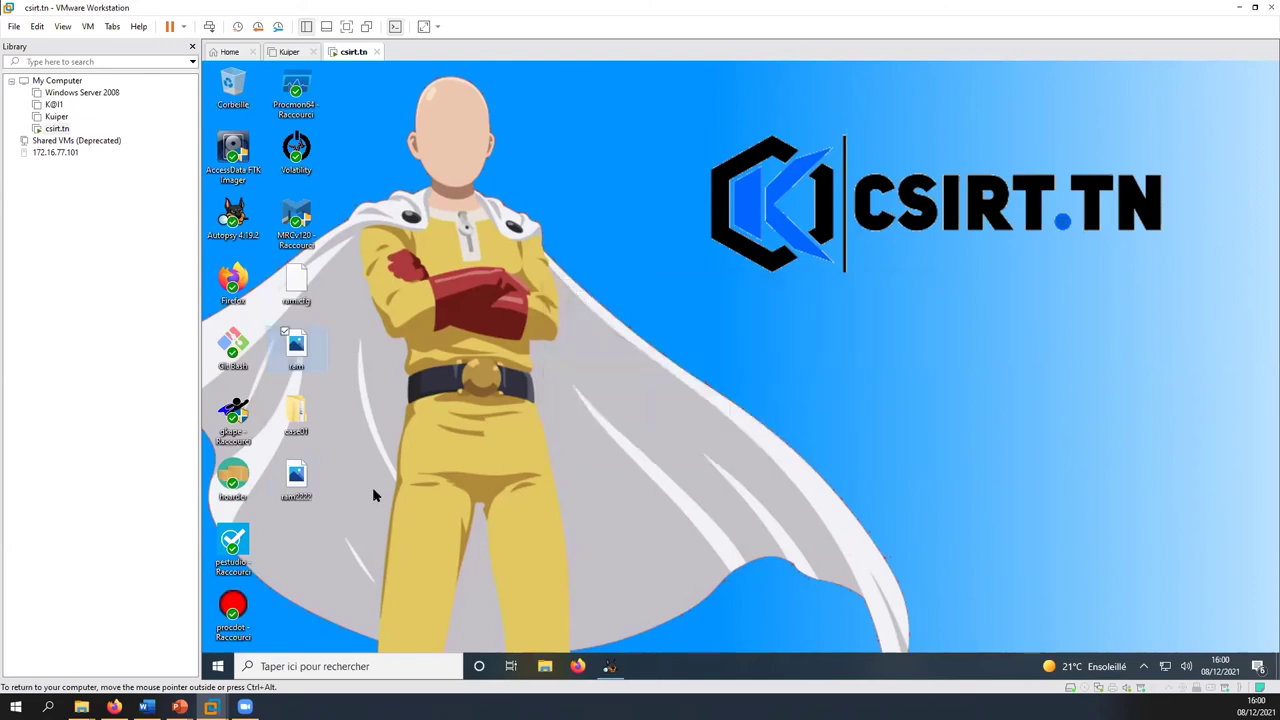
{"action": "key", "text": "Down"}
{"action": "key", "text": "Down"}
{"action": "key", "text": "shift+Delete"}
{"action": "key", "text": "Return"}
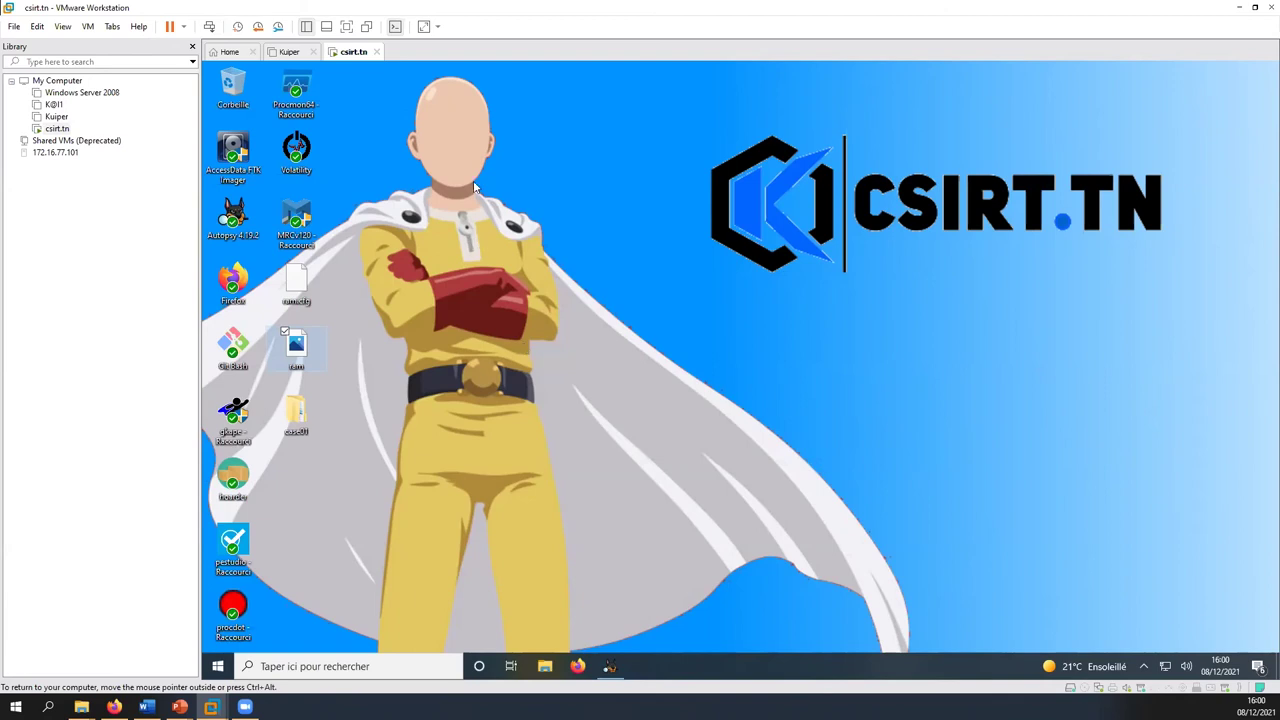
Open the folder containing the Volatility shortcut's target from its properties
{"action": "left_click", "coordinate": [297, 157]}
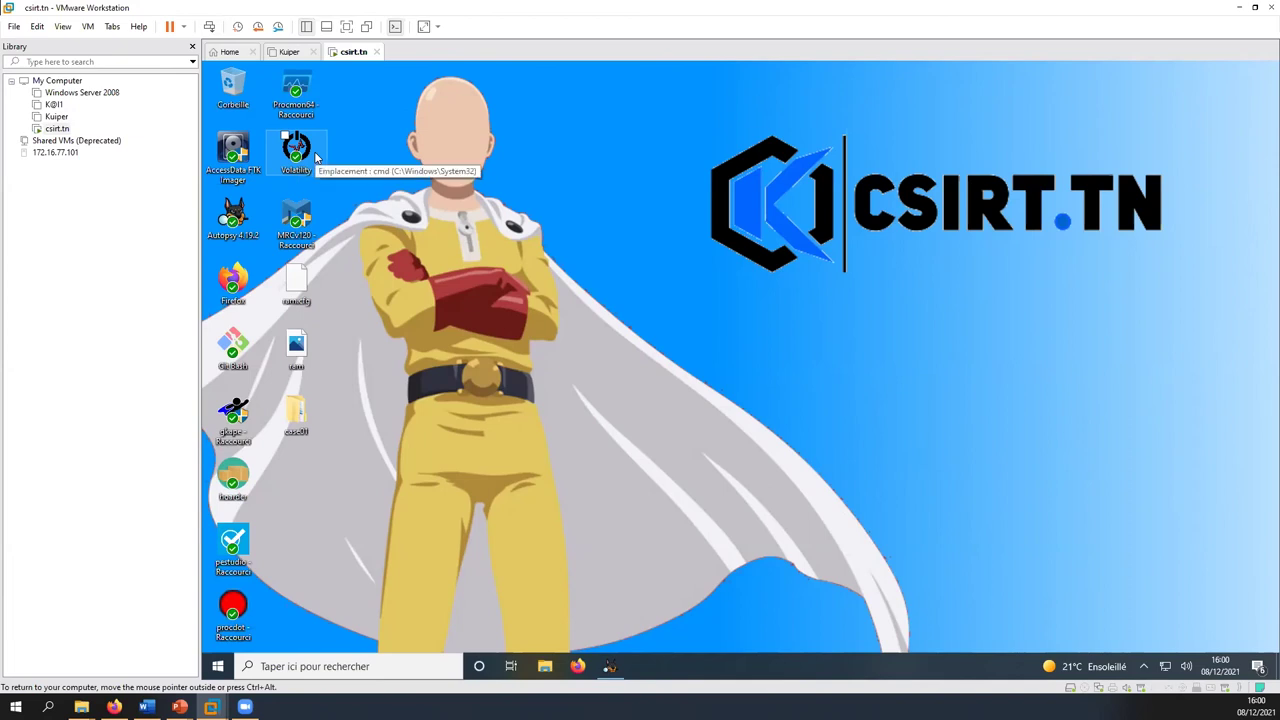
{"action": "double_click", "coordinate": [300, 152]}
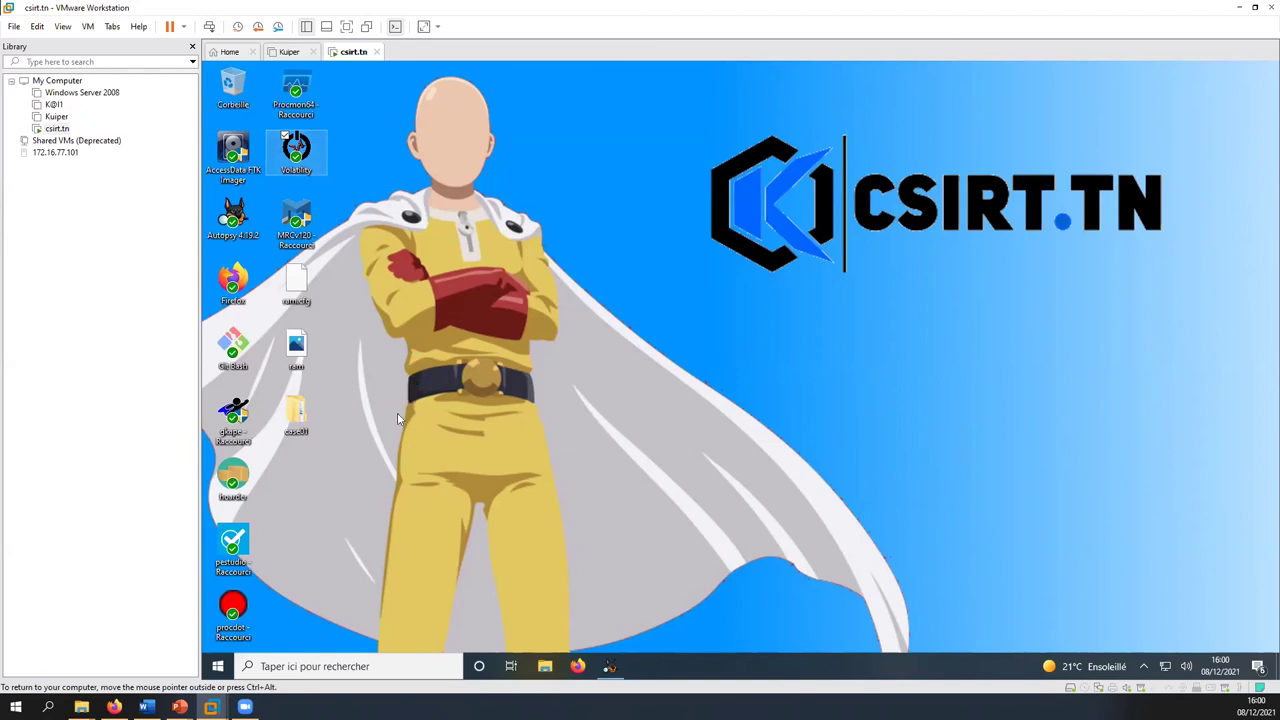
{"action": "key", "text": "shift+F10"}
{"action": "left_click", "coordinate": [465, 368]}
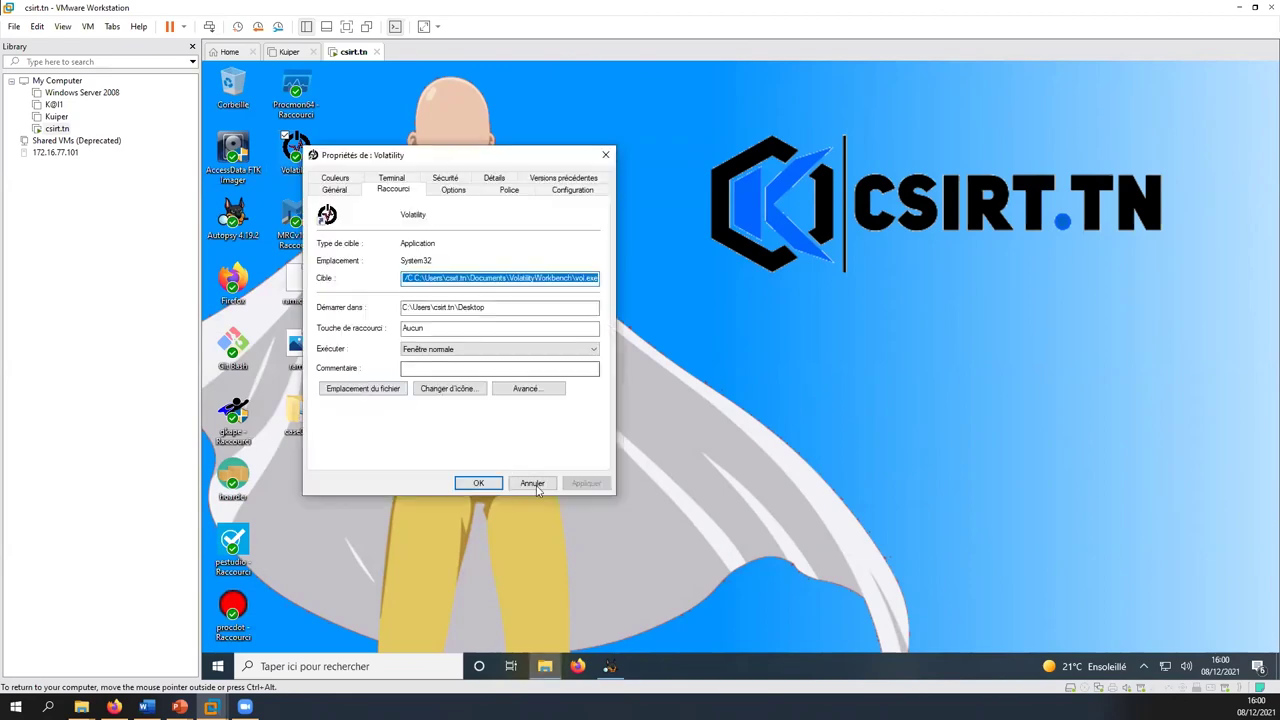
{"action": "left_click", "coordinate": [368, 388]}
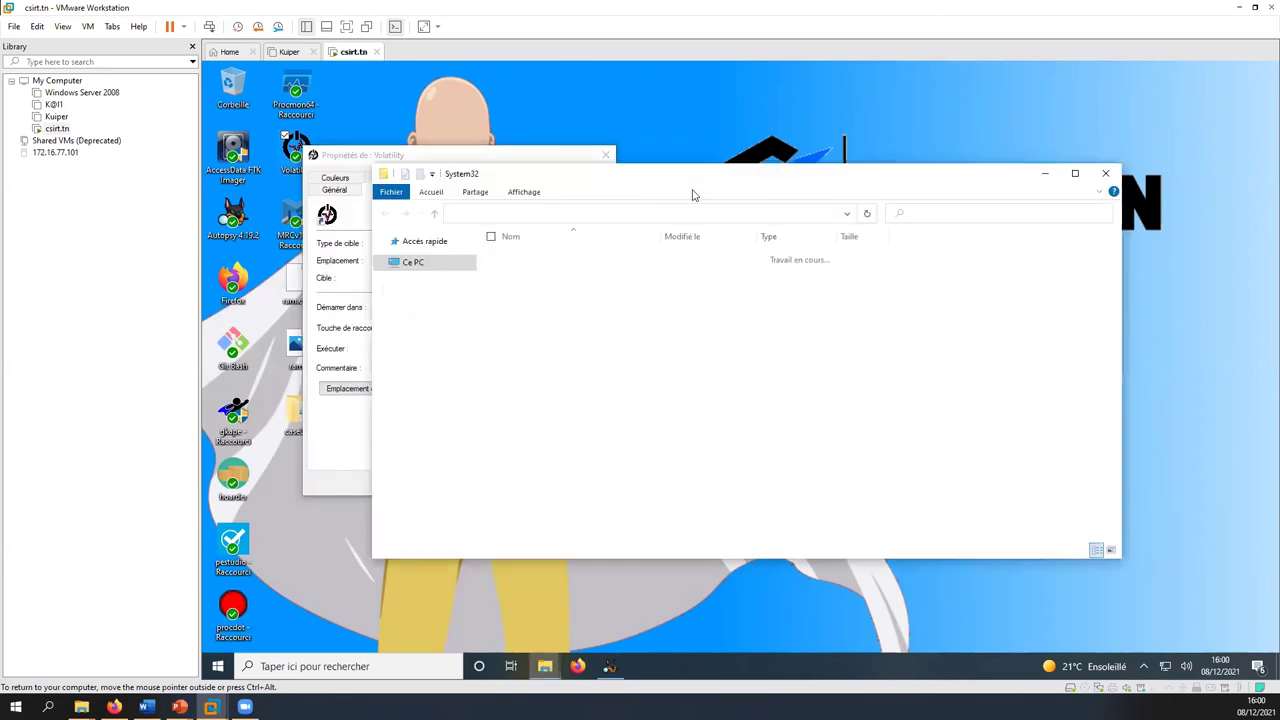
{"action": "left_click", "coordinate": [604, 157]}
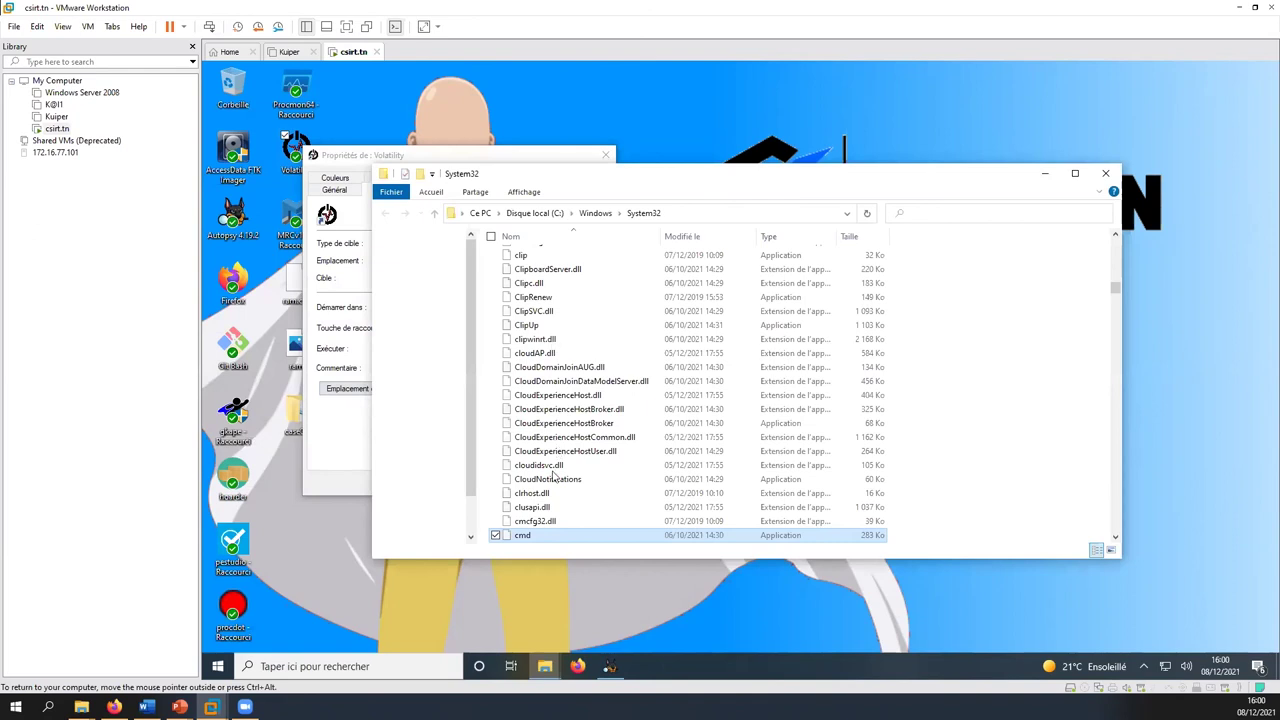
Run VolatilityWorkbench.exe from Documents\VolatilityWorkbench and close File Explorer
{"action": "scroll", "coordinate": [546, 423], "scroll_direction": "up", "scroll_amount": 7}
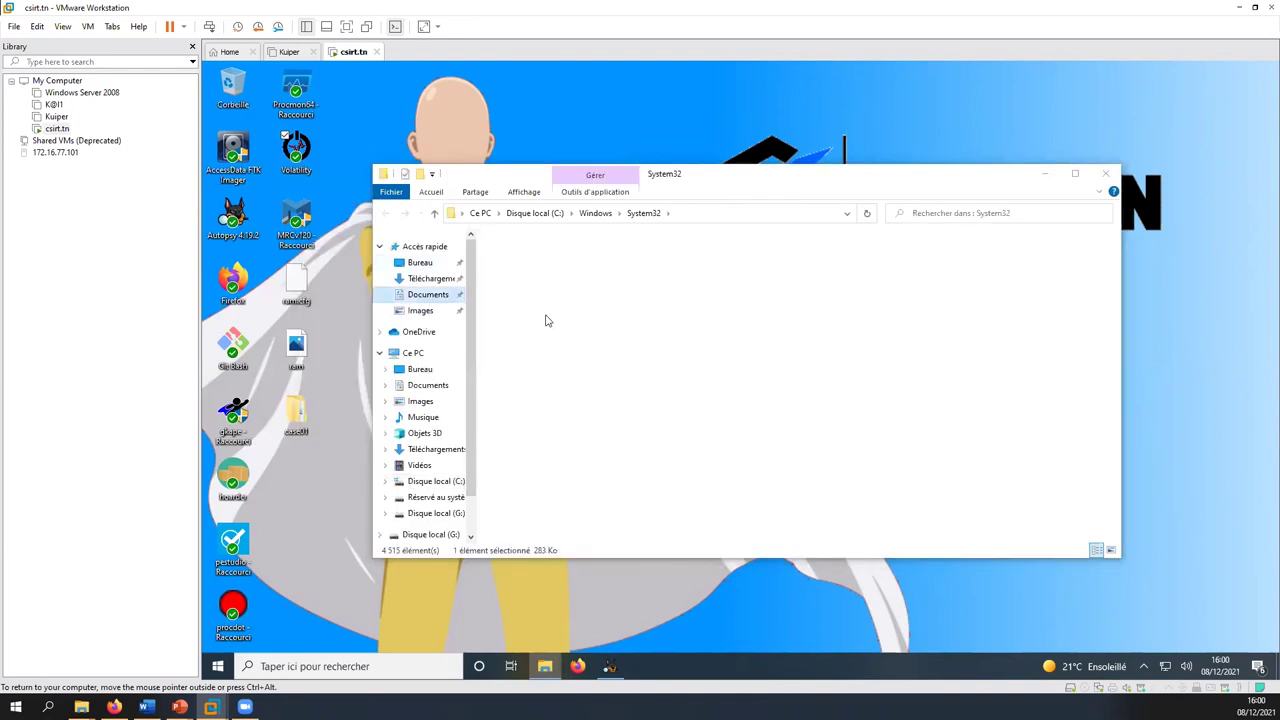
{"action": "left_click", "coordinate": [538, 345]}
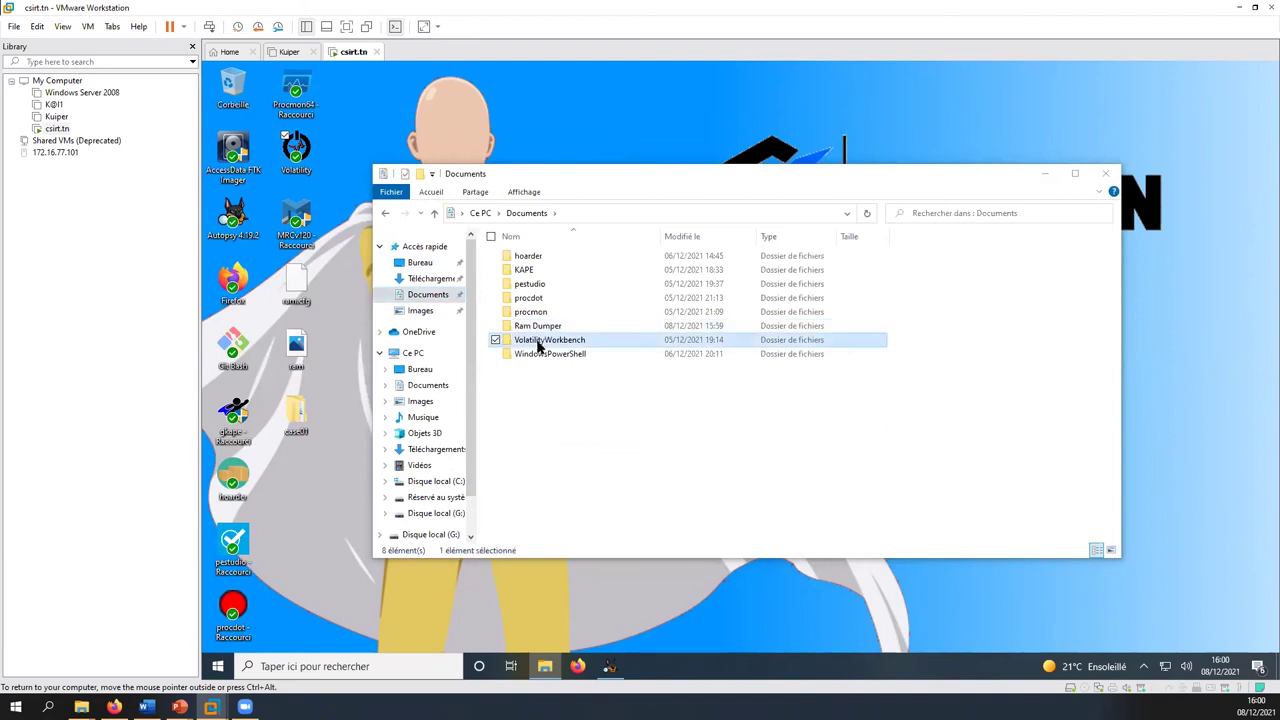
{"action": "double_click", "coordinate": [549, 338]}
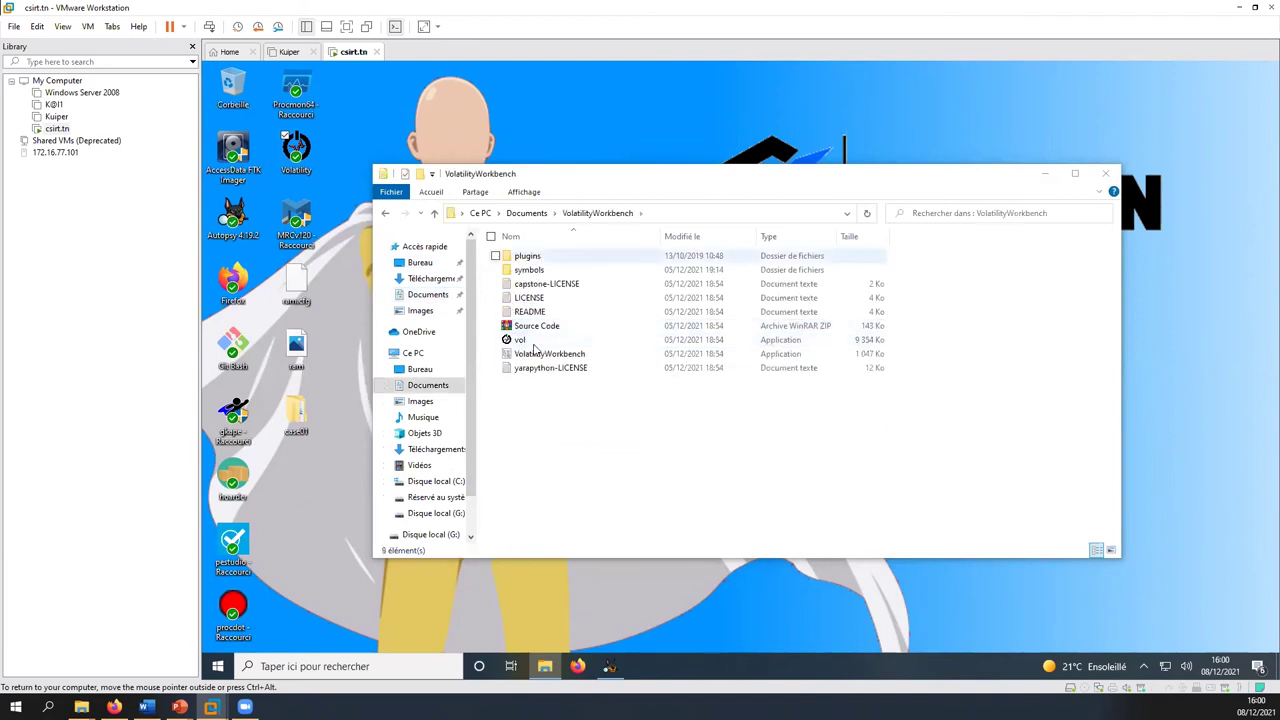
{"action": "left_click", "coordinate": [734, 352]}
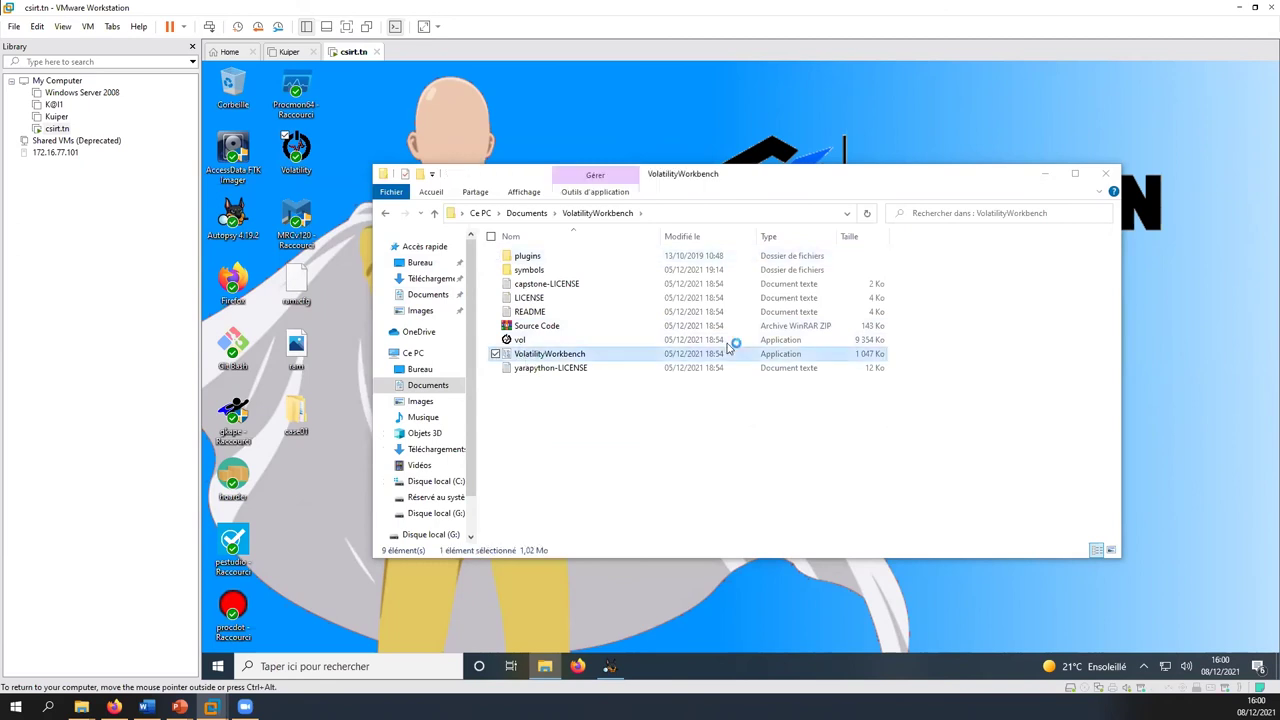
{"action": "left_click", "coordinate": [1106, 174]}
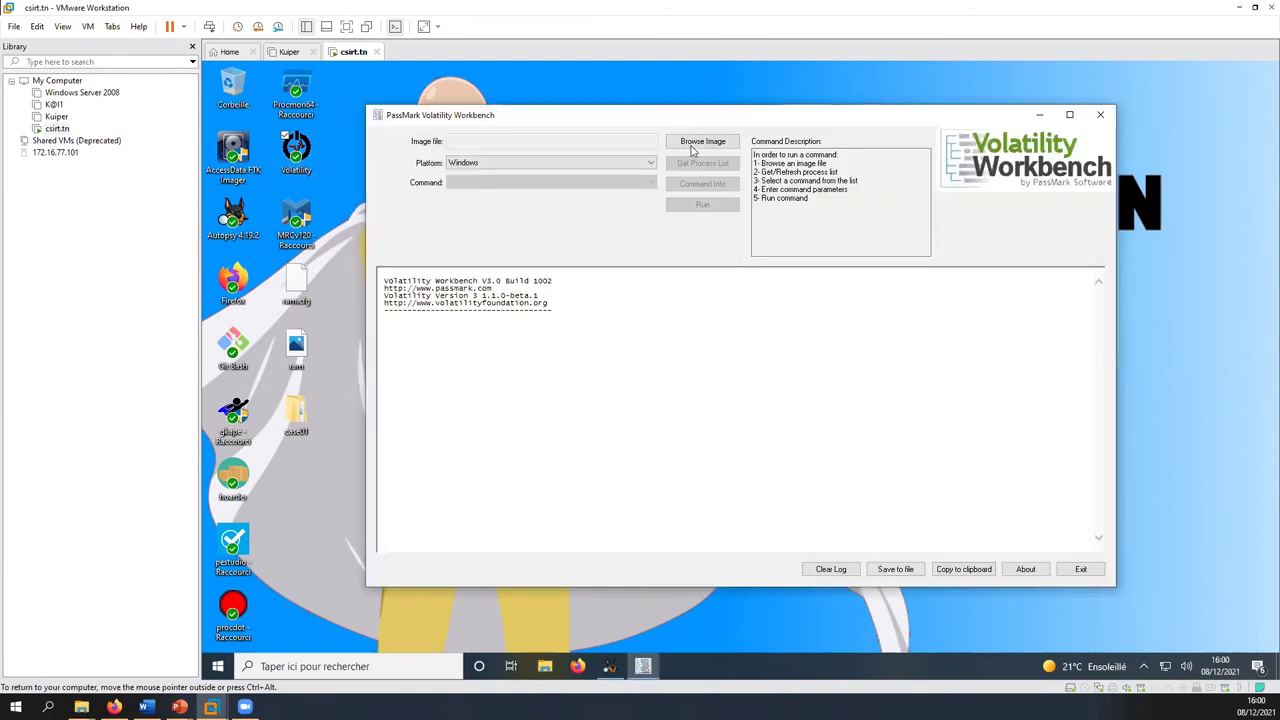
Load the Desktop's ram.raw image and keep Windows as the platform
{"action": "left_click", "coordinate": [692, 146]}
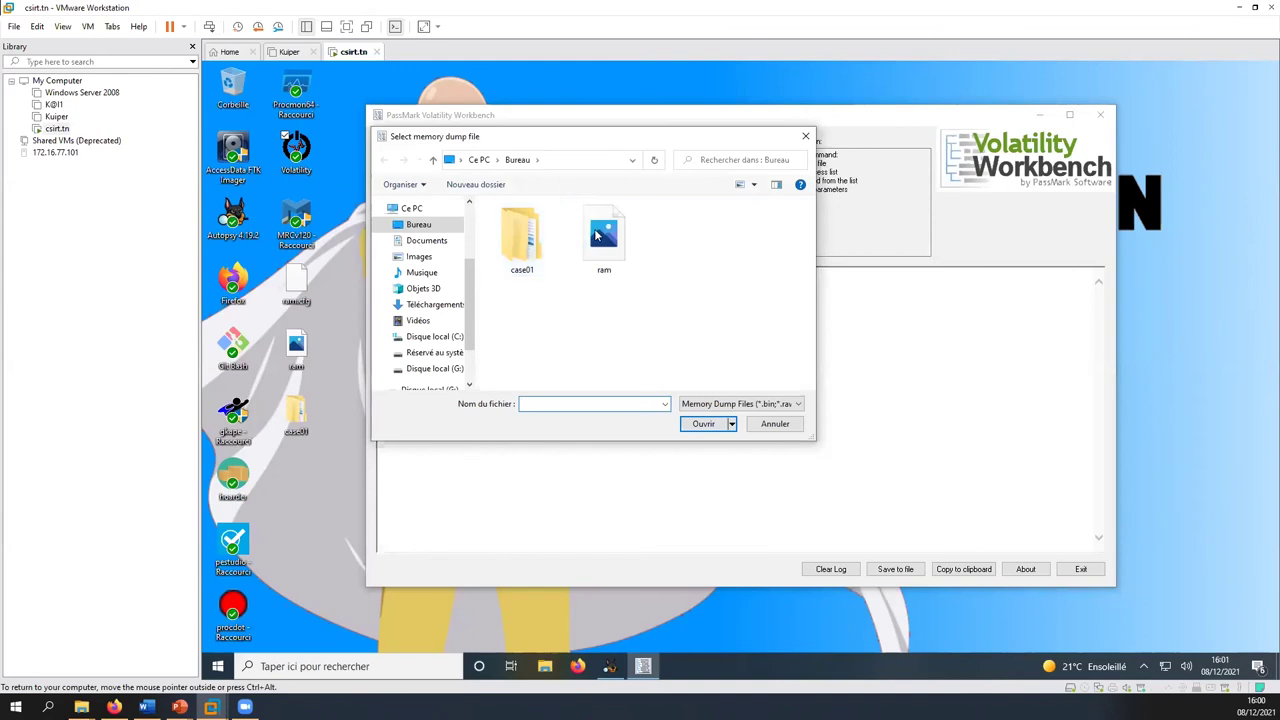
{"action": "left_click", "coordinate": [597, 234]}
{"action": "key", "text": "Return"}
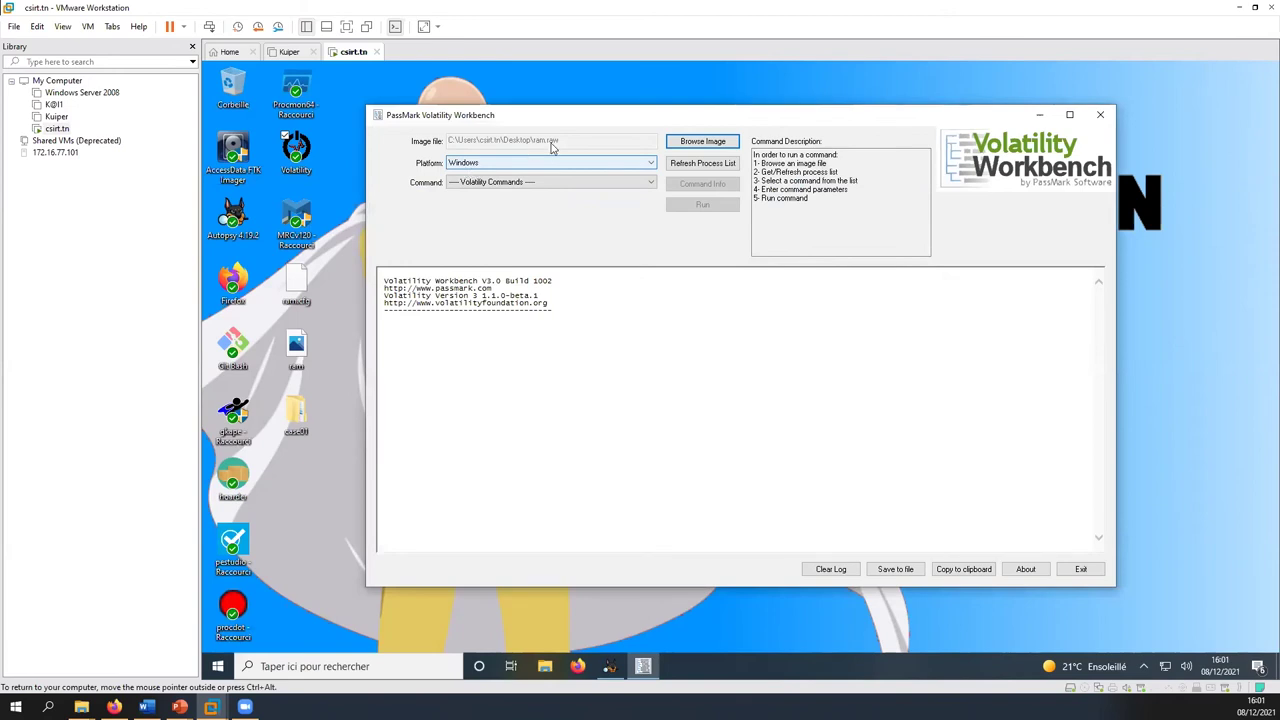
{"action": "left_click", "coordinate": [469, 163]}
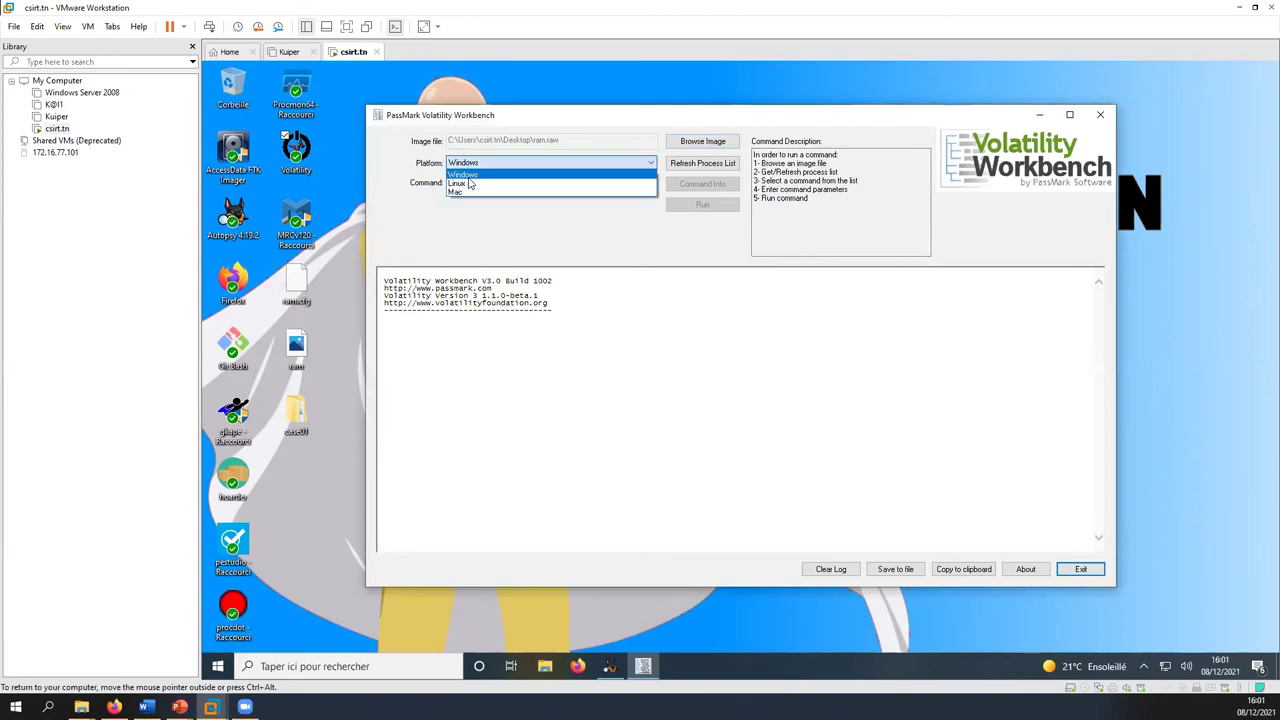
{"action": "left_click", "coordinate": [477, 197]}
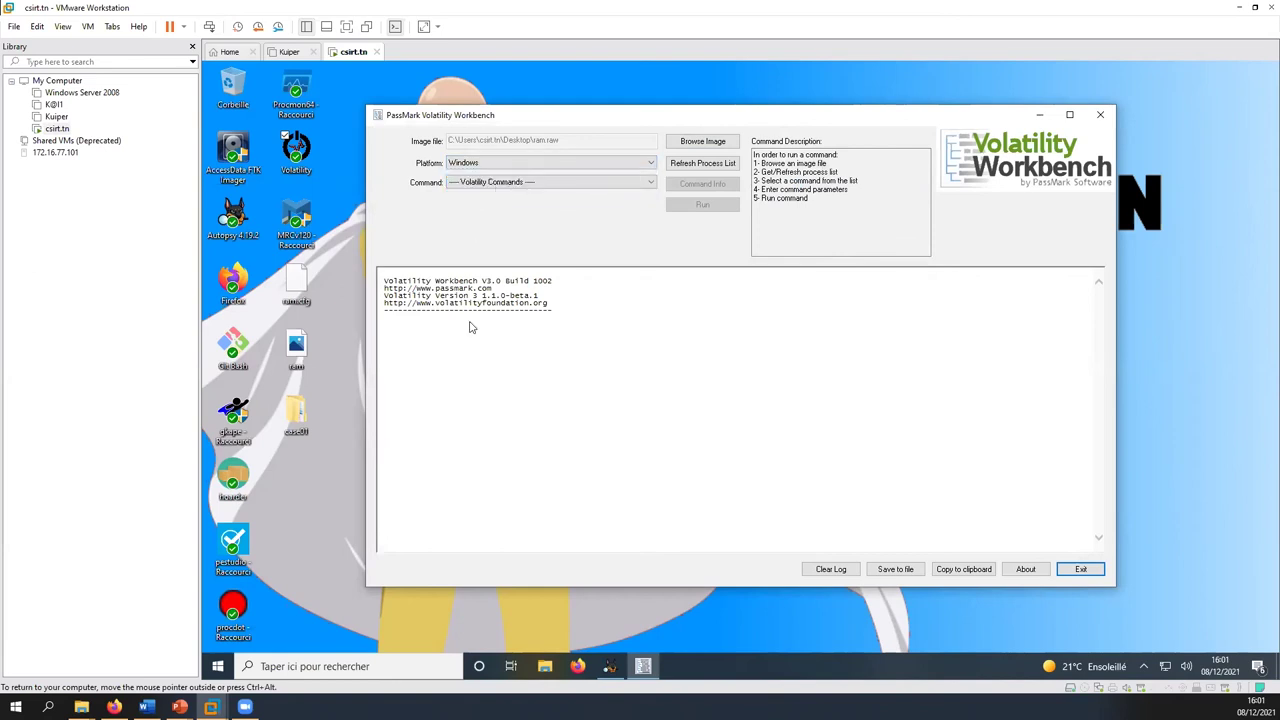
Run windows.info.Info on ram.raw, then exit Volatility Workbench
{"action": "left_click", "coordinate": [505, 188]}
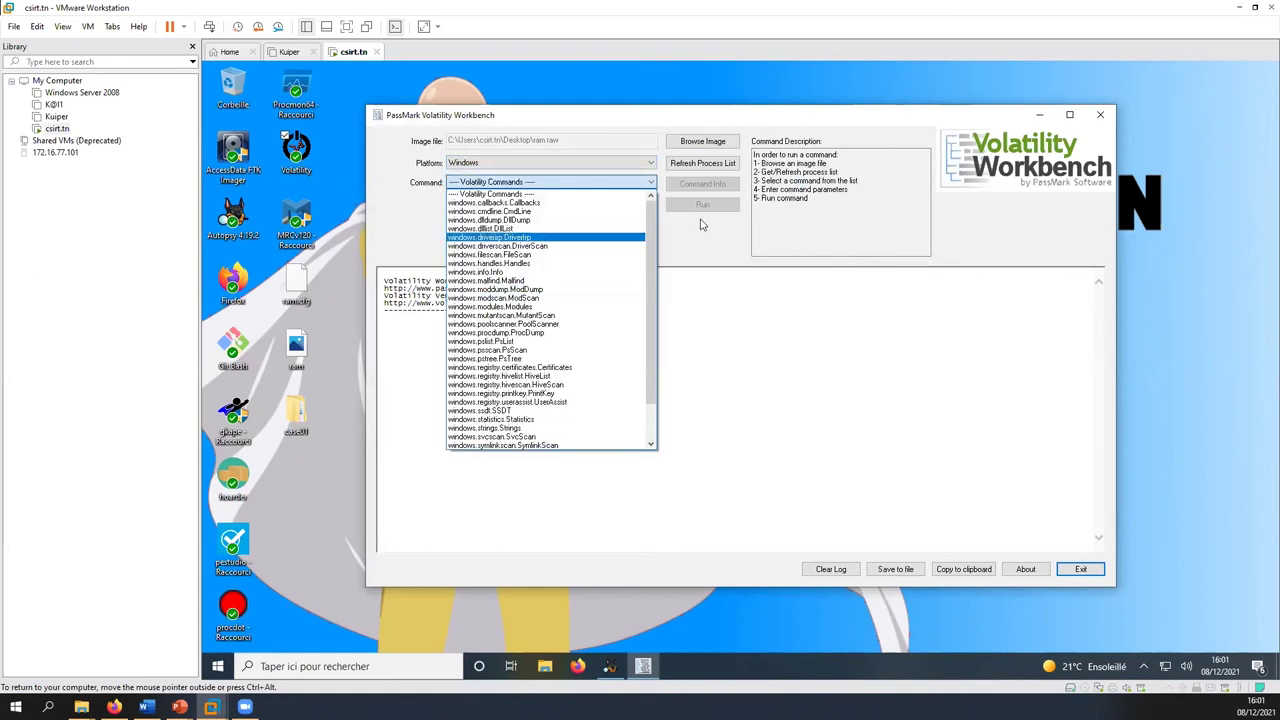
{"action": "left_click", "coordinate": [704, 166]}
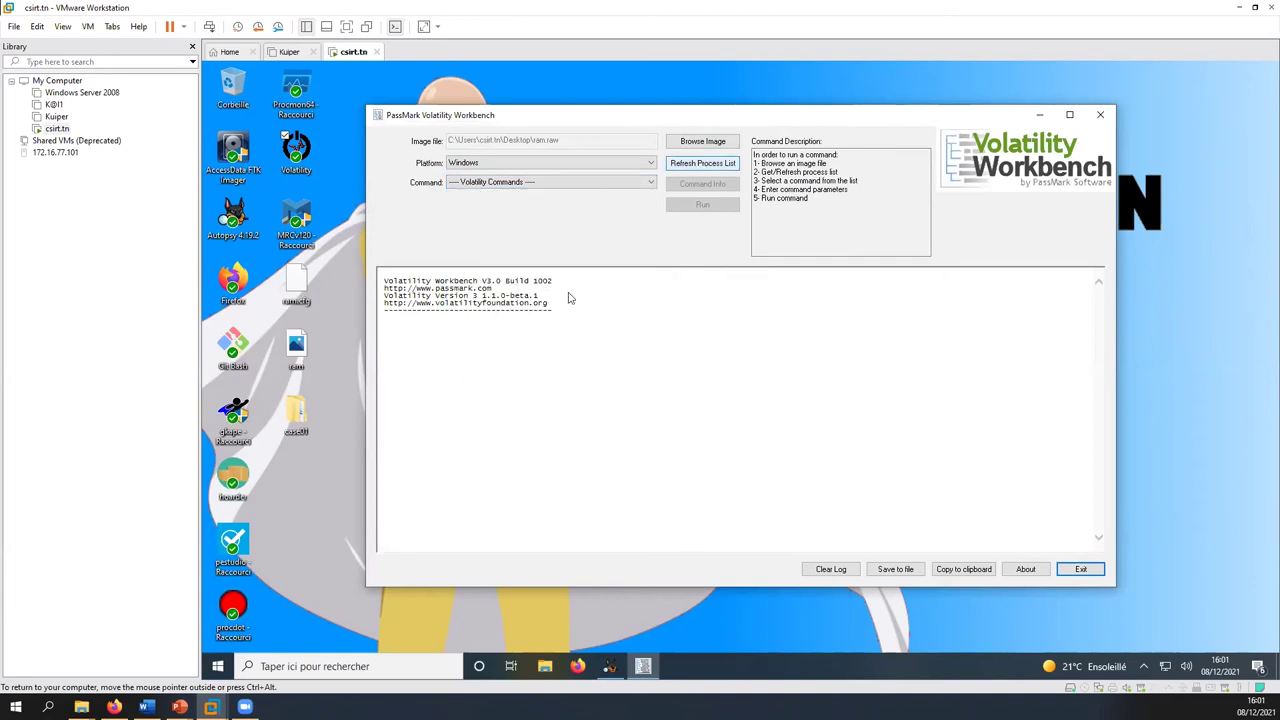
{"action": "left_click", "coordinate": [550, 182]}
{"action": "left_click", "coordinate": [547, 273]}
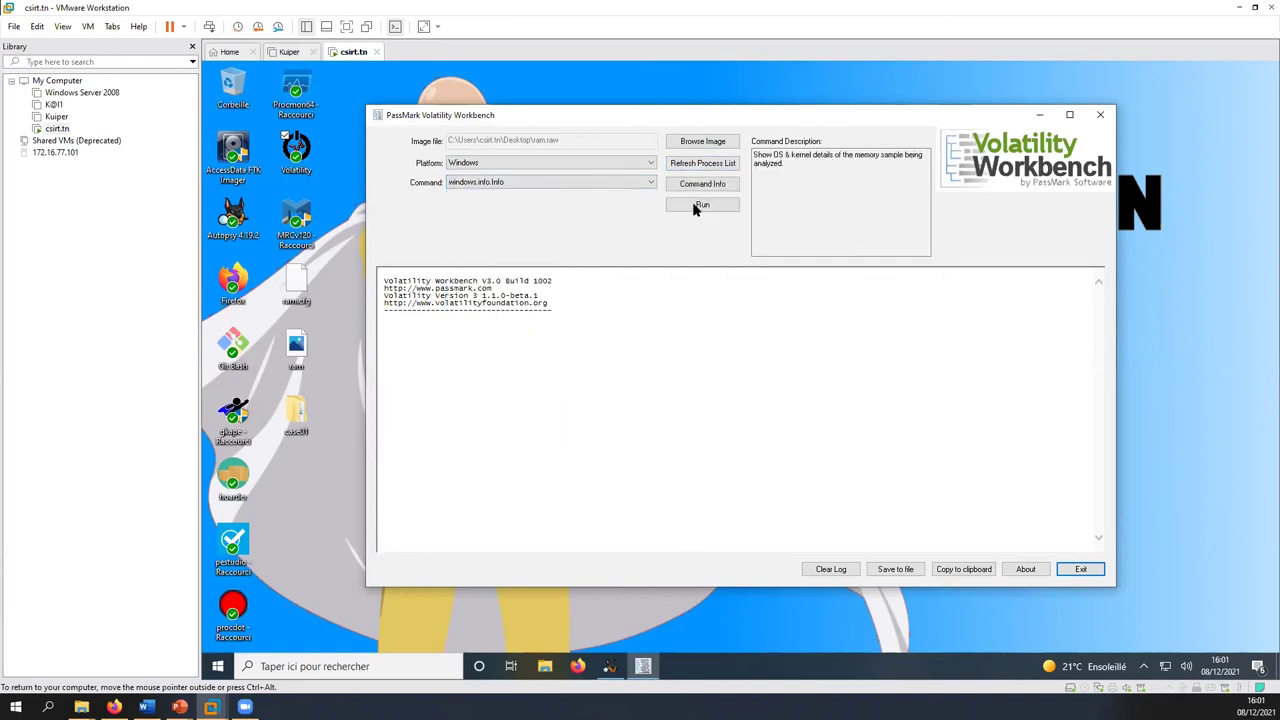
{"action": "left_click", "coordinate": [704, 205]}
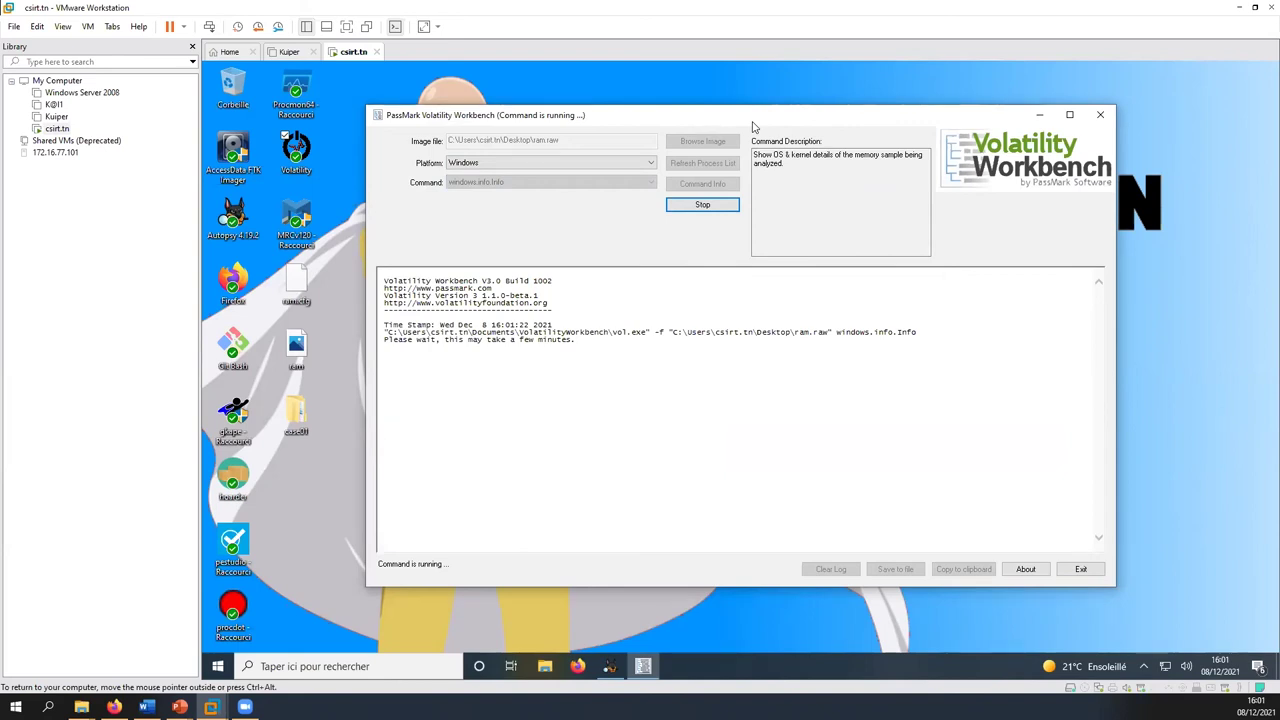
{"action": "left_click", "coordinate": [1085, 572]}
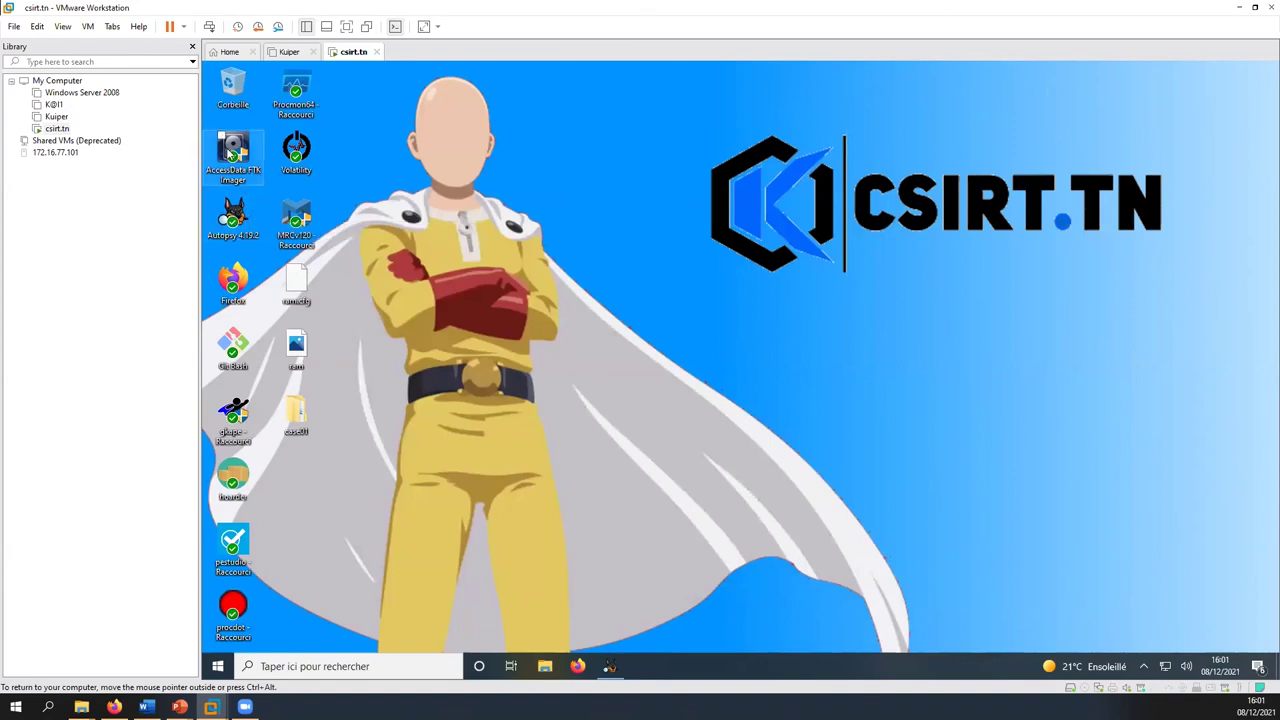
Launch FTK Imager as administrator and add logical drive G:\ as an evidence item
{"action": "double_click", "coordinate": [231, 152]}
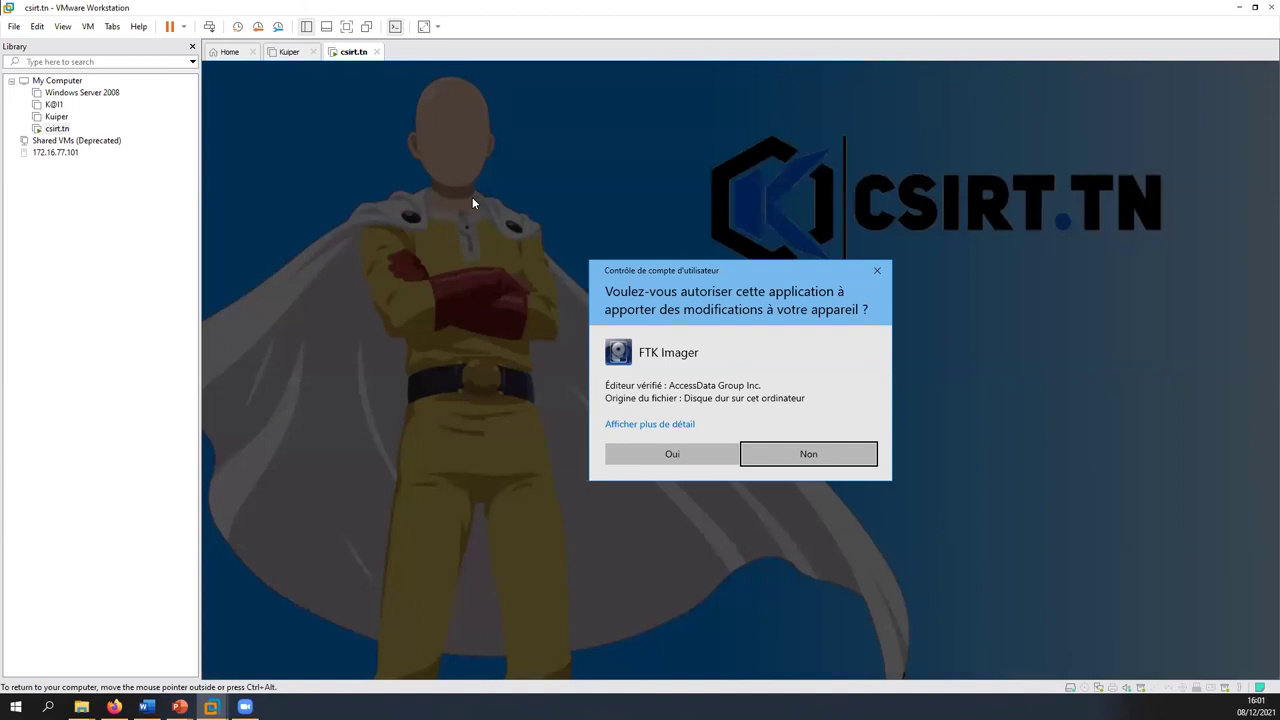
{"action": "left_click", "coordinate": [670, 454]}
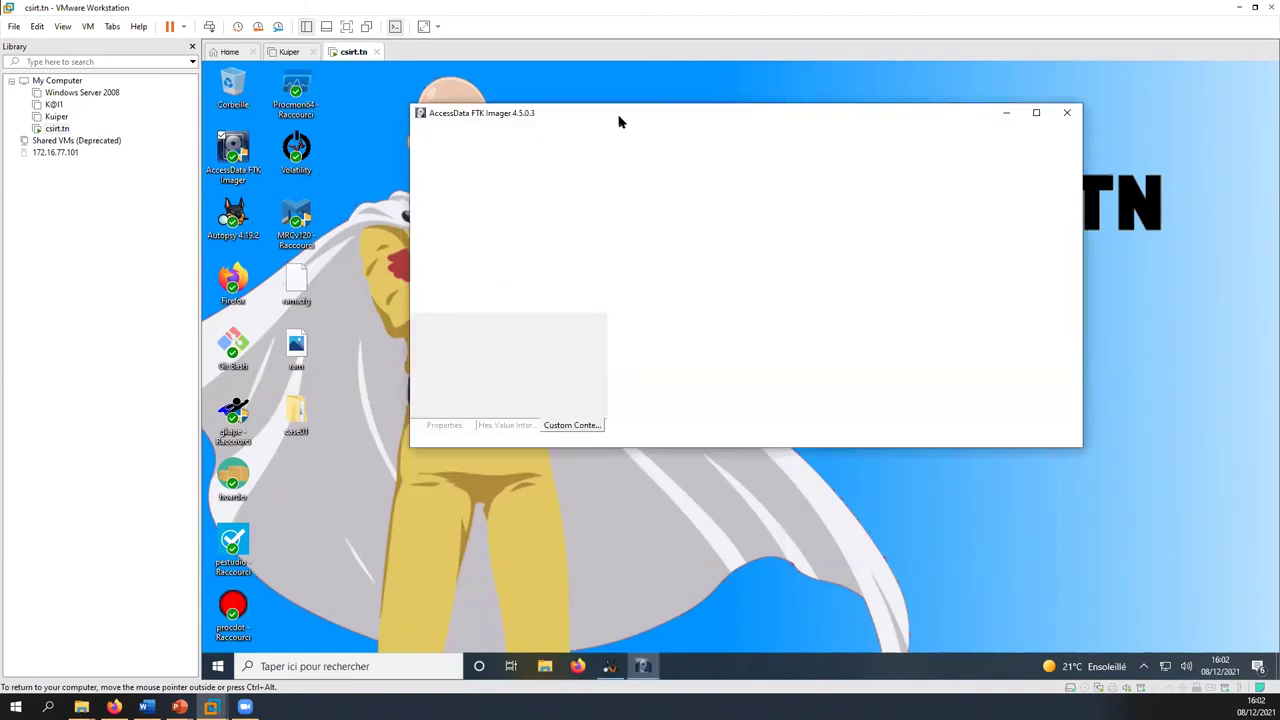
{"action": "left_click", "coordinate": [424, 148]}
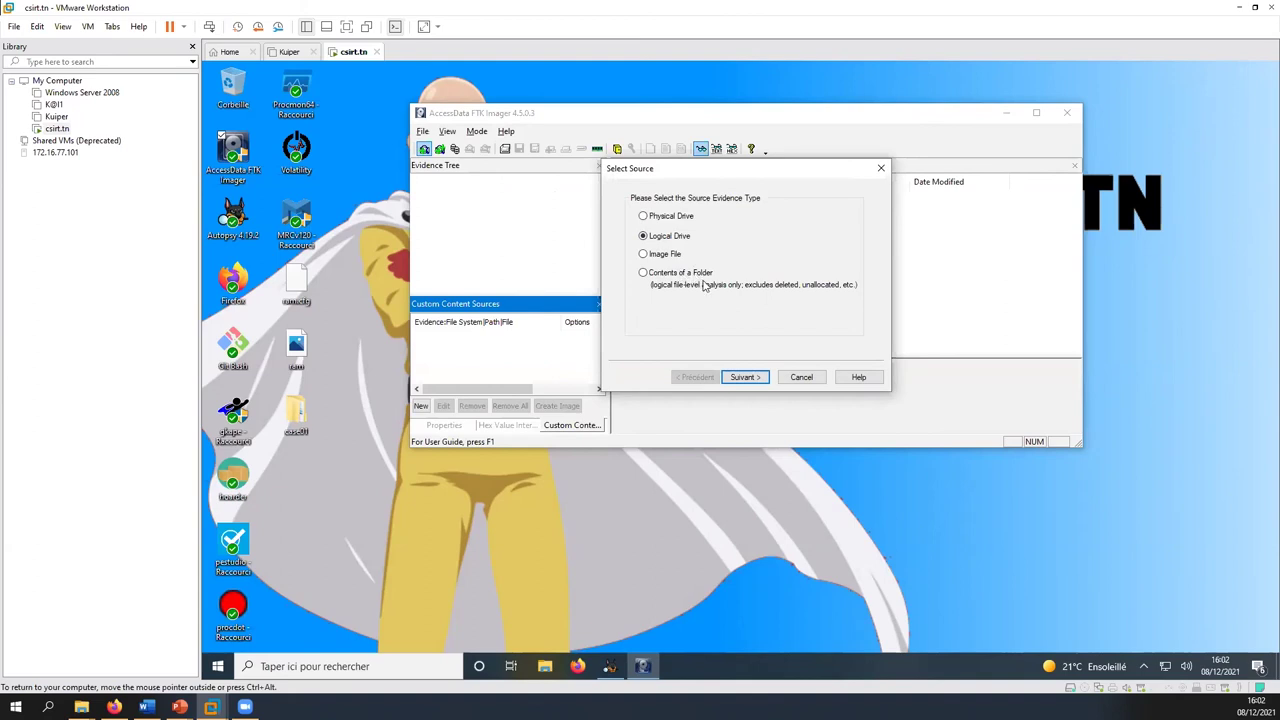
{"action": "left_click", "coordinate": [747, 377]}
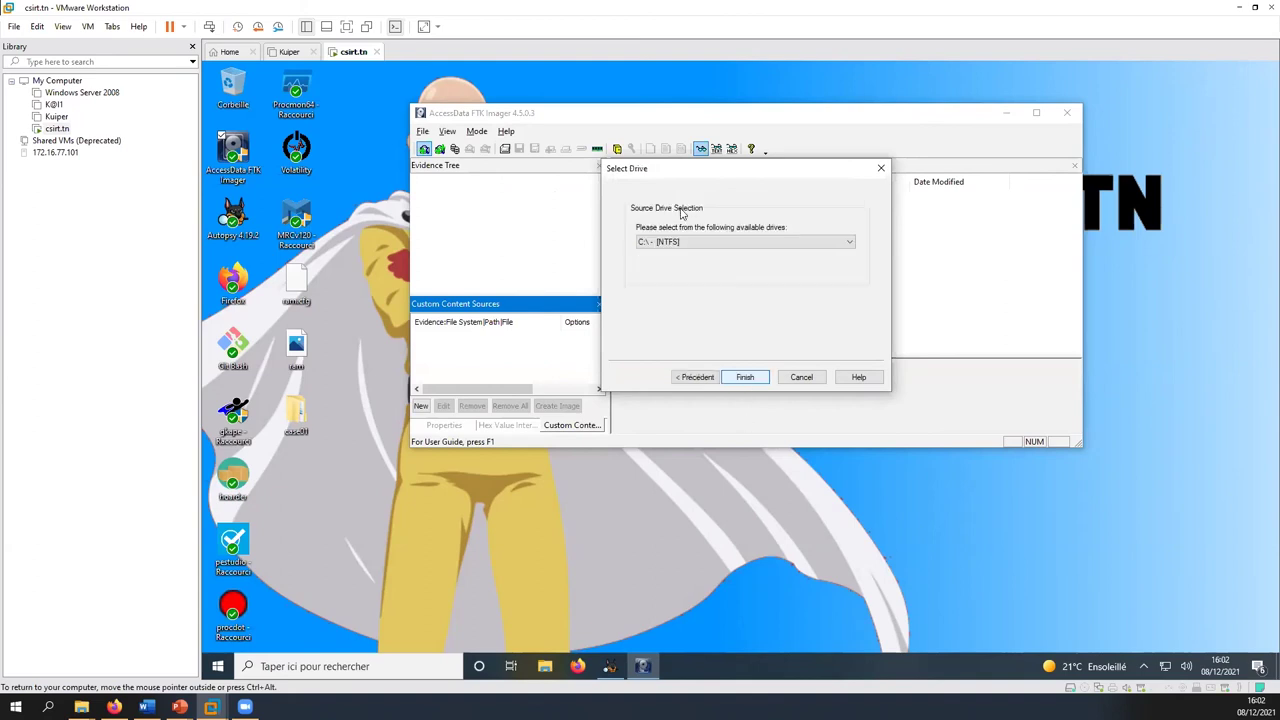
{"action": "left_click", "coordinate": [685, 245]}
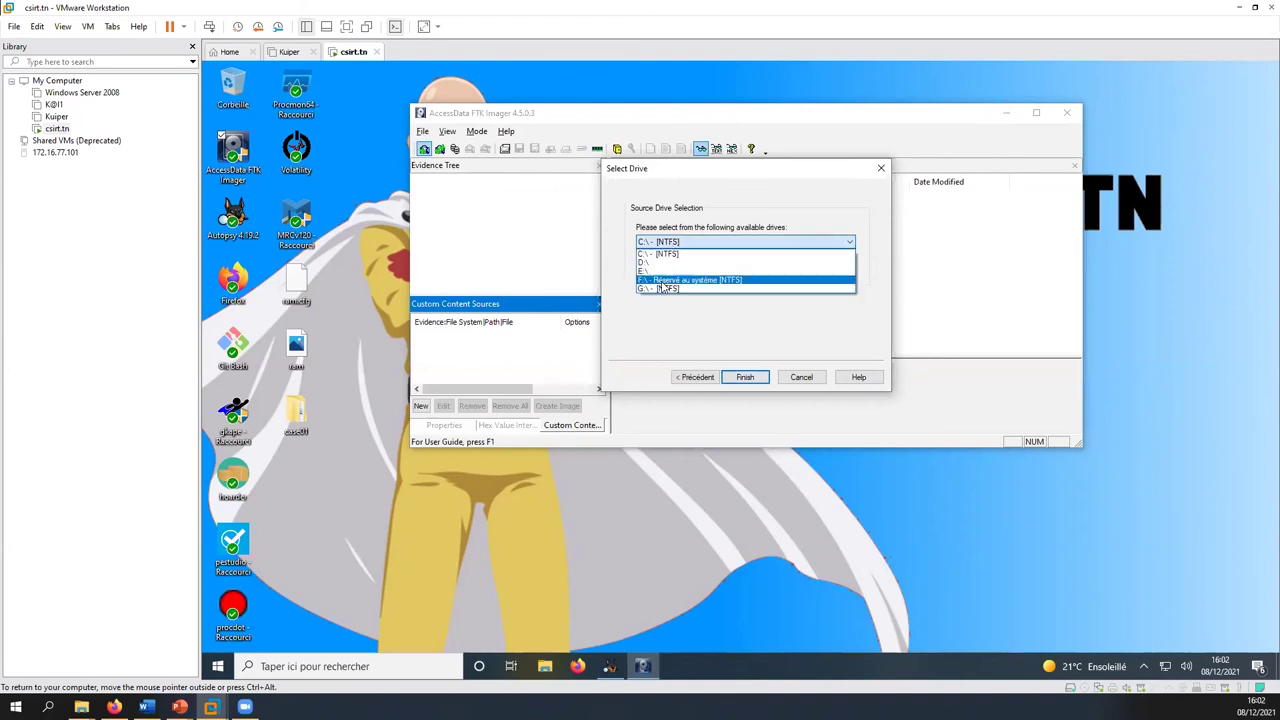
{"action": "left_click", "coordinate": [745, 377]}
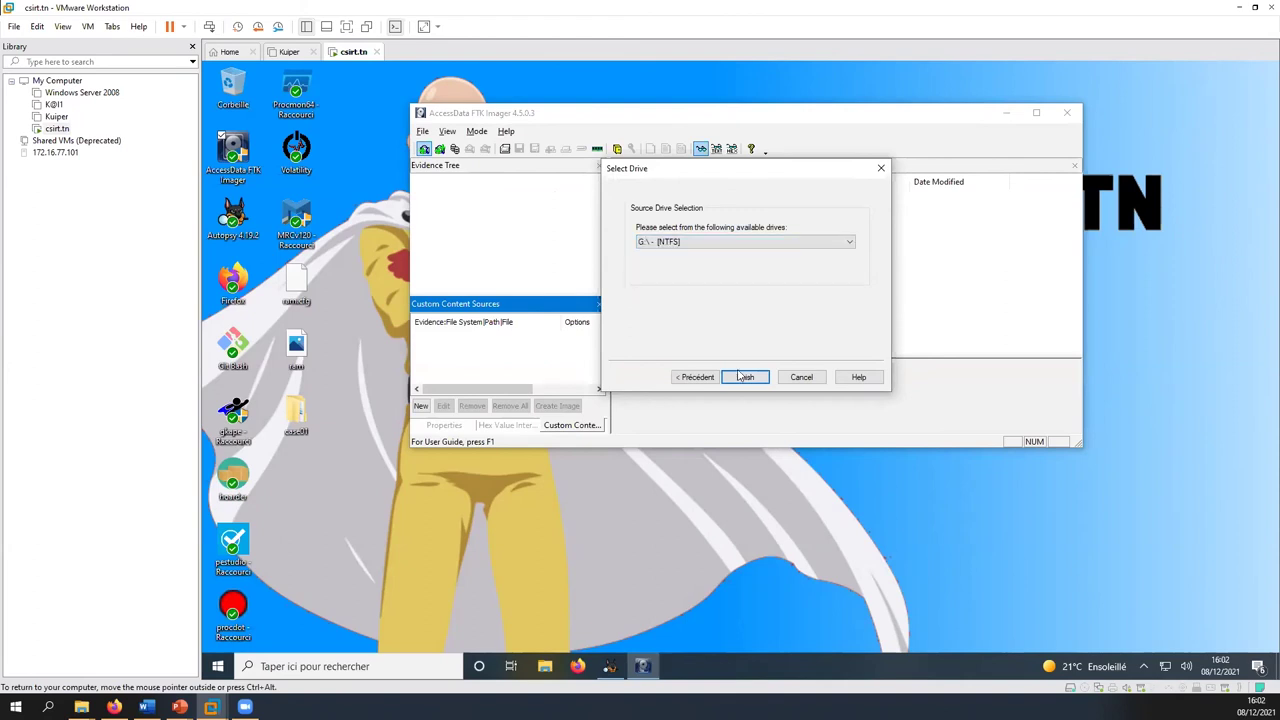
{"action": "left_click", "coordinate": [745, 377]}
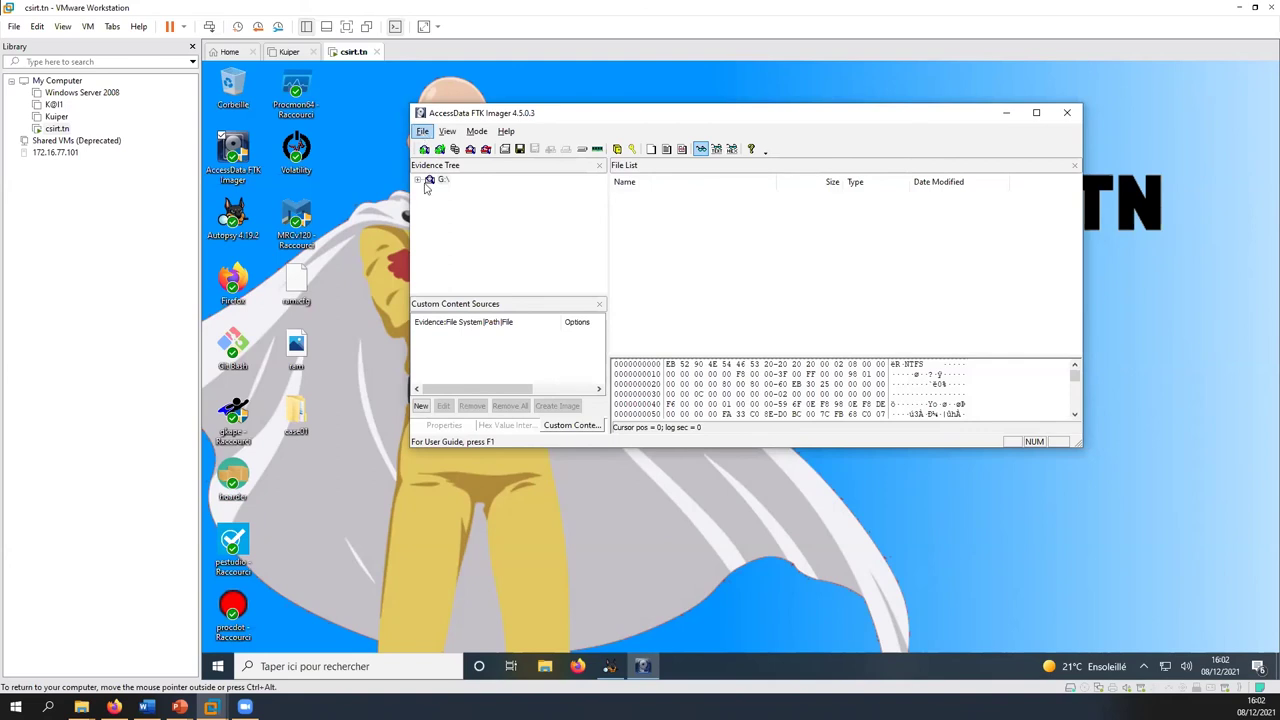
{"action": "left_click", "coordinate": [423, 134]}
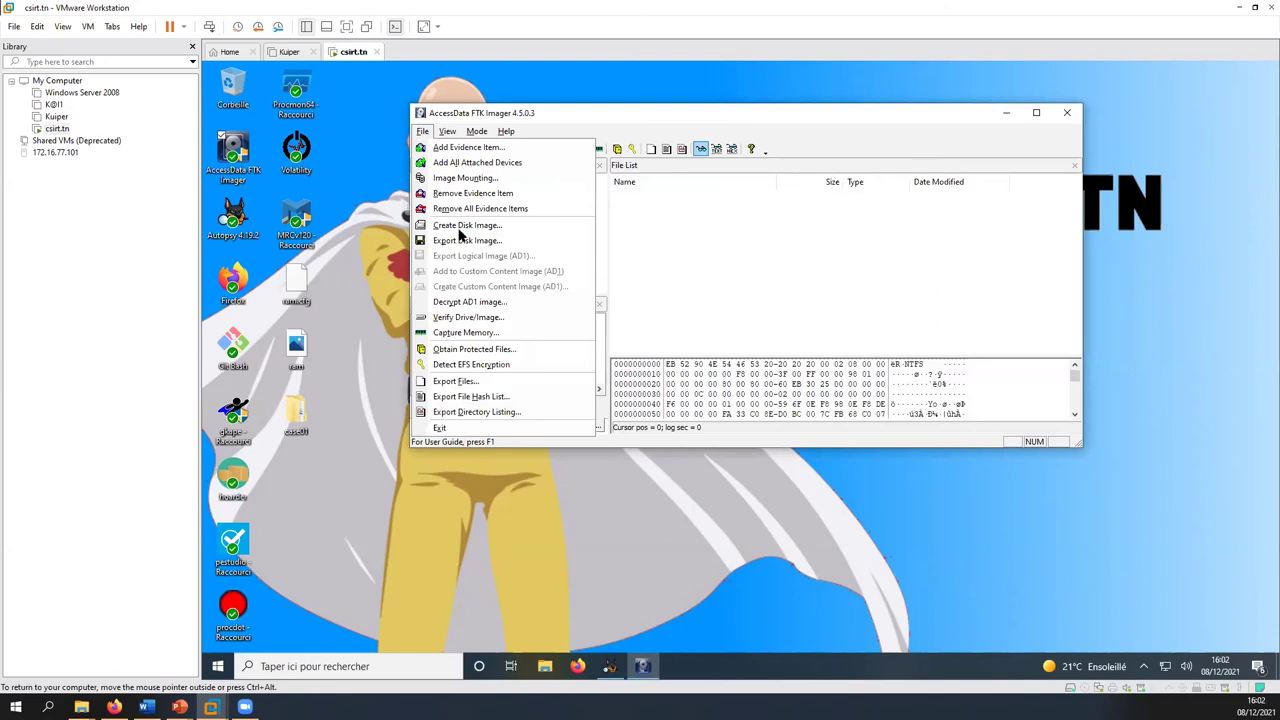
Start a Create Disk Image job with logical drive G:\ as the source and add a destination
{"action": "left_click", "coordinate": [463, 232]}
{"action": "left_click", "coordinate": [672, 240]}
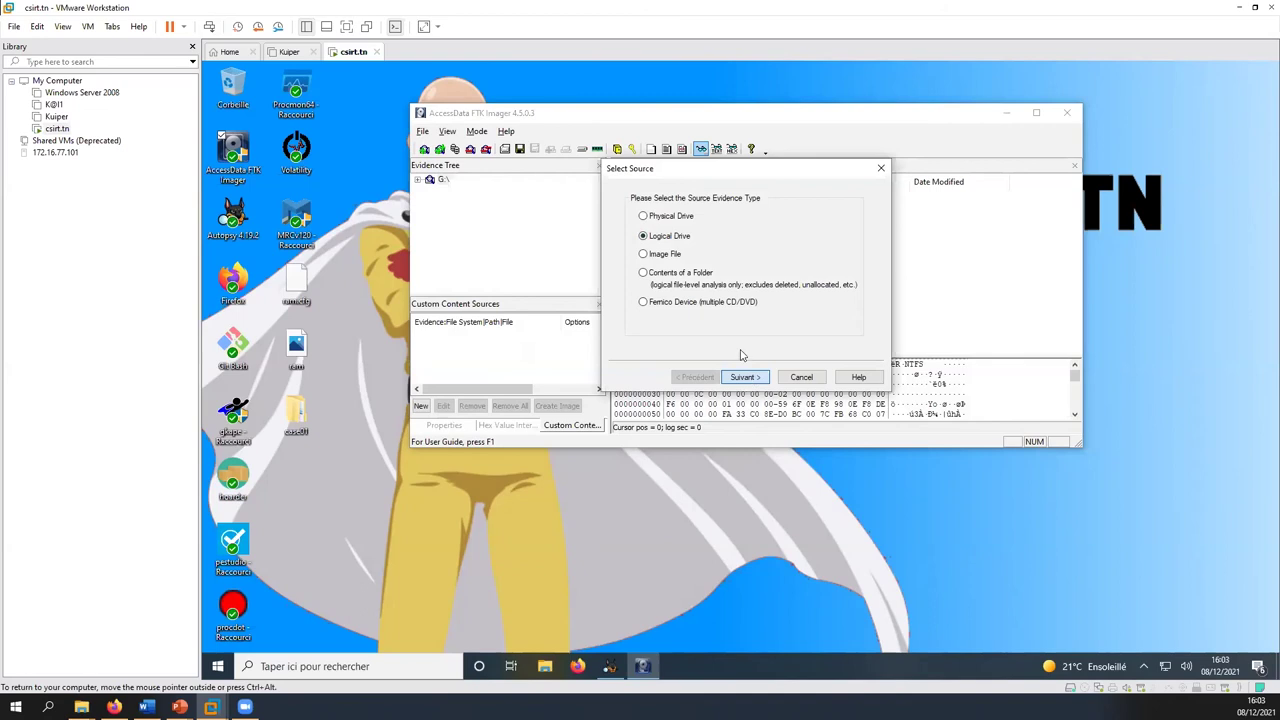
{"action": "left_click", "coordinate": [753, 379]}
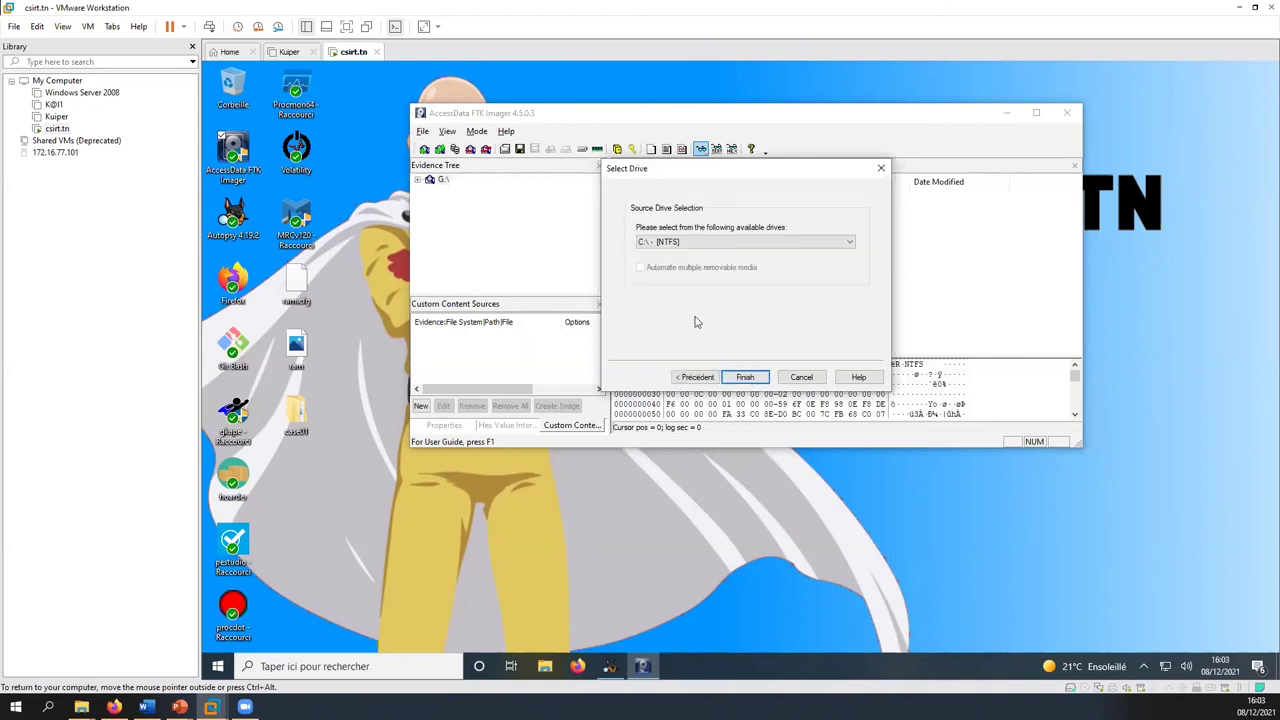
{"action": "key", "text": "alt+Down"}
{"action": "left_click", "coordinate": [659, 290]}
{"action": "key", "text": "Return"}
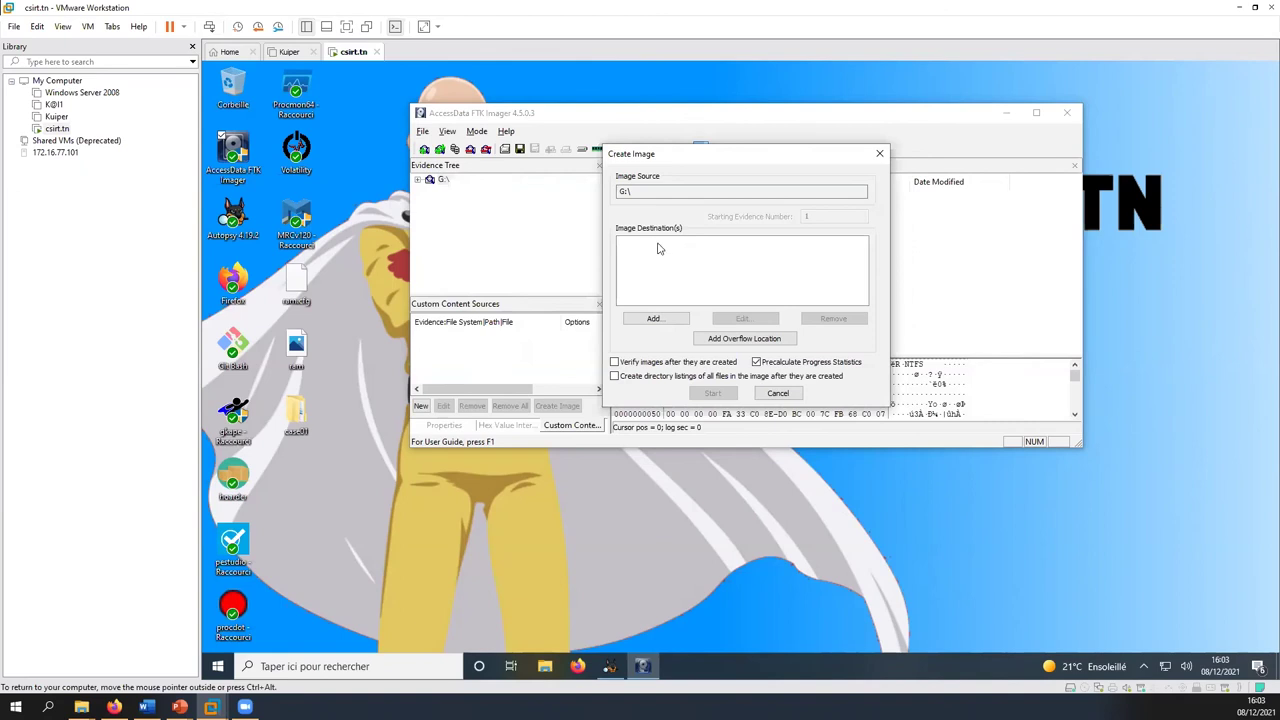
{"action": "left_click", "coordinate": [665, 322]}
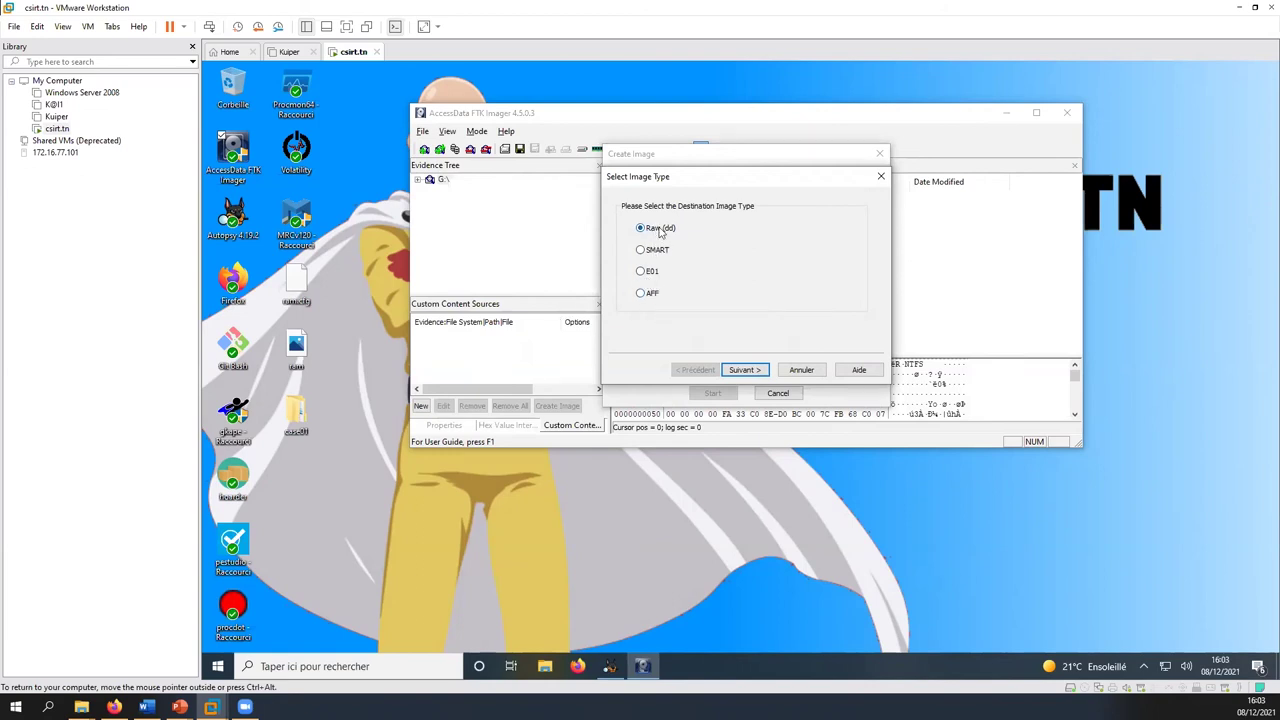
Keep Raw (dd) and fill the evidence fields with 001 and 01 values
{"action": "left_click", "coordinate": [748, 370]}
{"action": "key", "text": "Tab"}
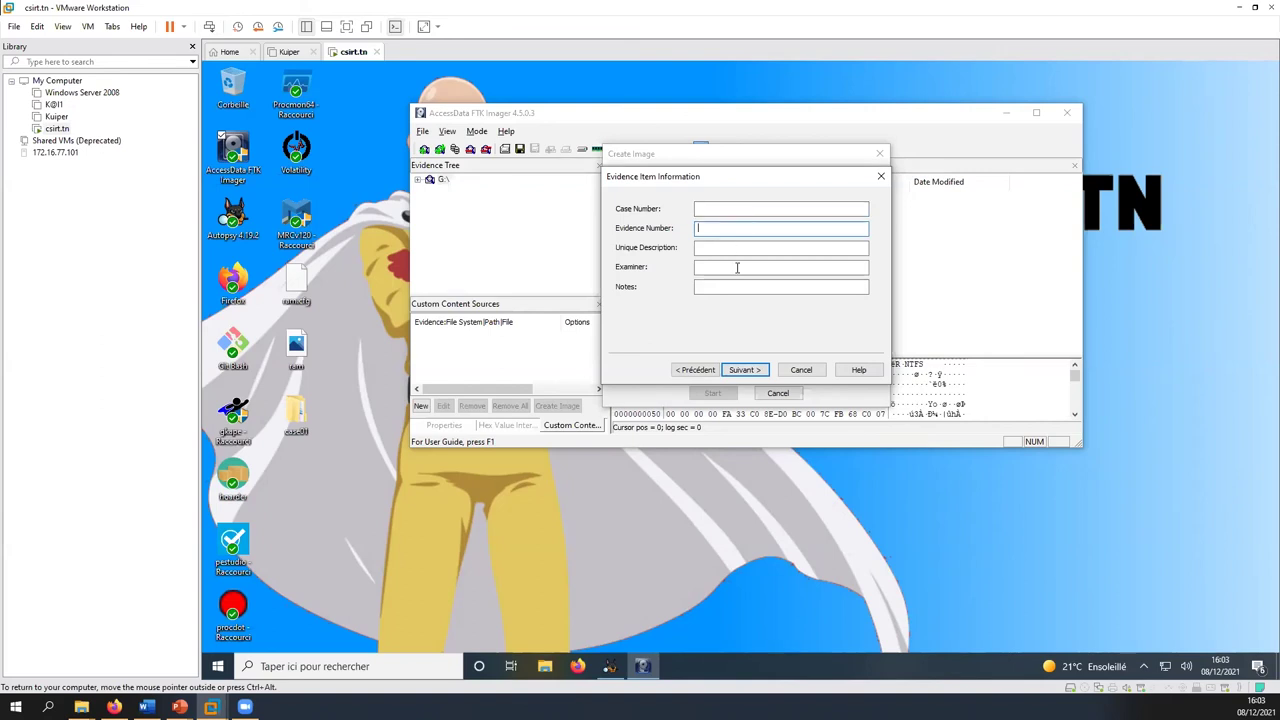
{"action": "left_click", "coordinate": [738, 271]}
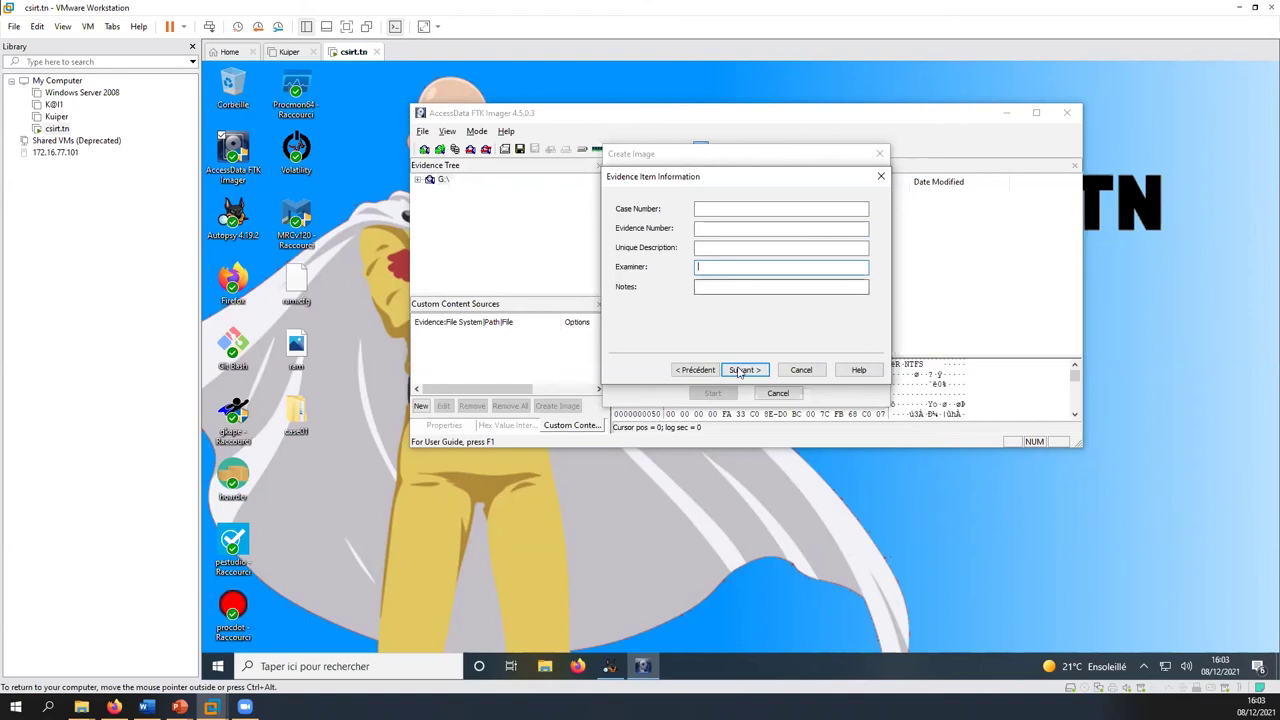
{"action": "left_click", "coordinate": [699, 209]}
{"action": "type", "text": "001"}
{"action": "key", "text": "Tab"}
{"action": "type", "text": "01"}
{"action": "key", "text": "Tab"}
{"action": "type", "text": "01"}
{"action": "key", "text": "Tab"}
{"action": "type", "text": "01"}
{"action": "key", "text": "Return"}
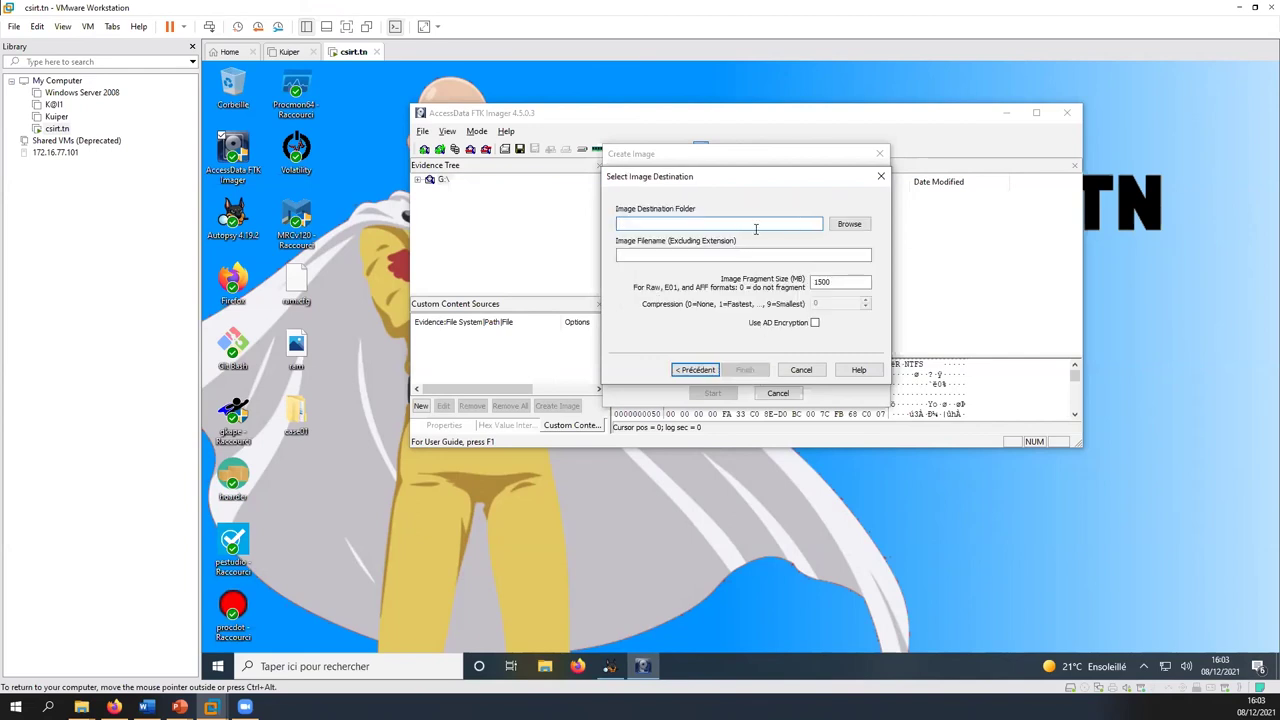
Add a Desktop destination named 'first', then cancel the image creation and close FTK Imager
{"action": "left_click", "coordinate": [848, 225]}
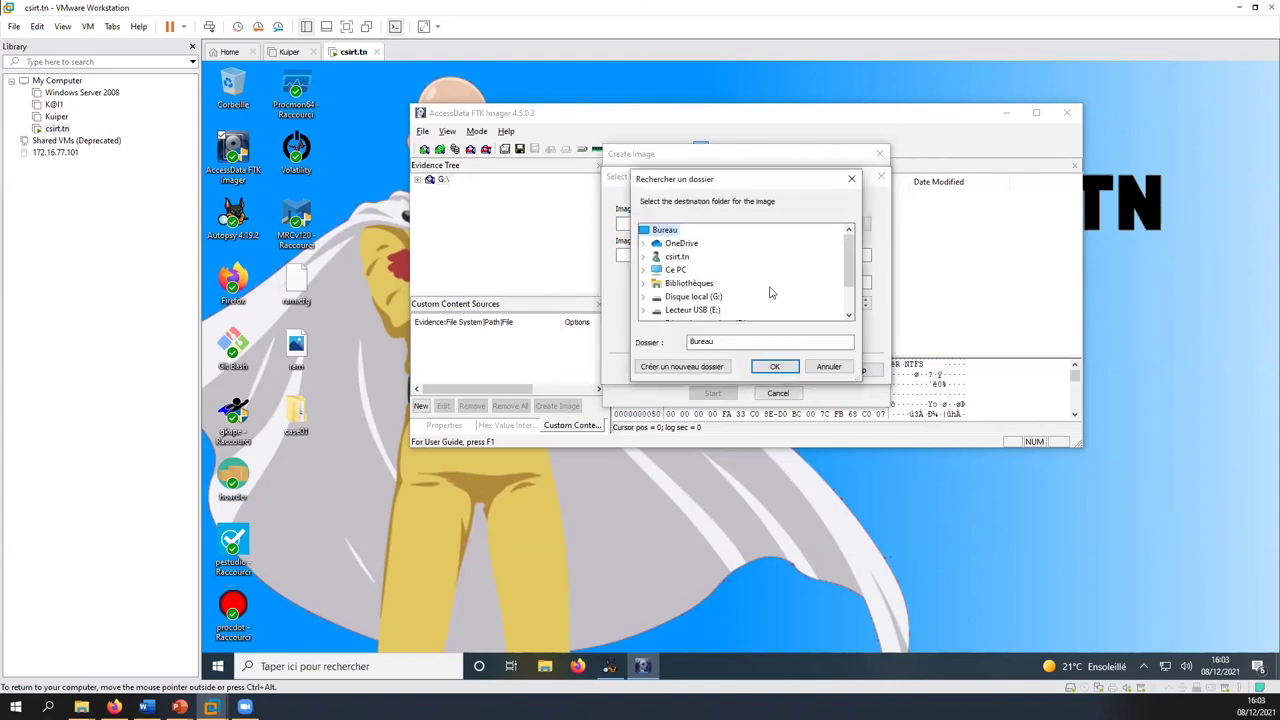
{"action": "key", "text": "Return"}
{"action": "left_click", "coordinate": [681, 254]}
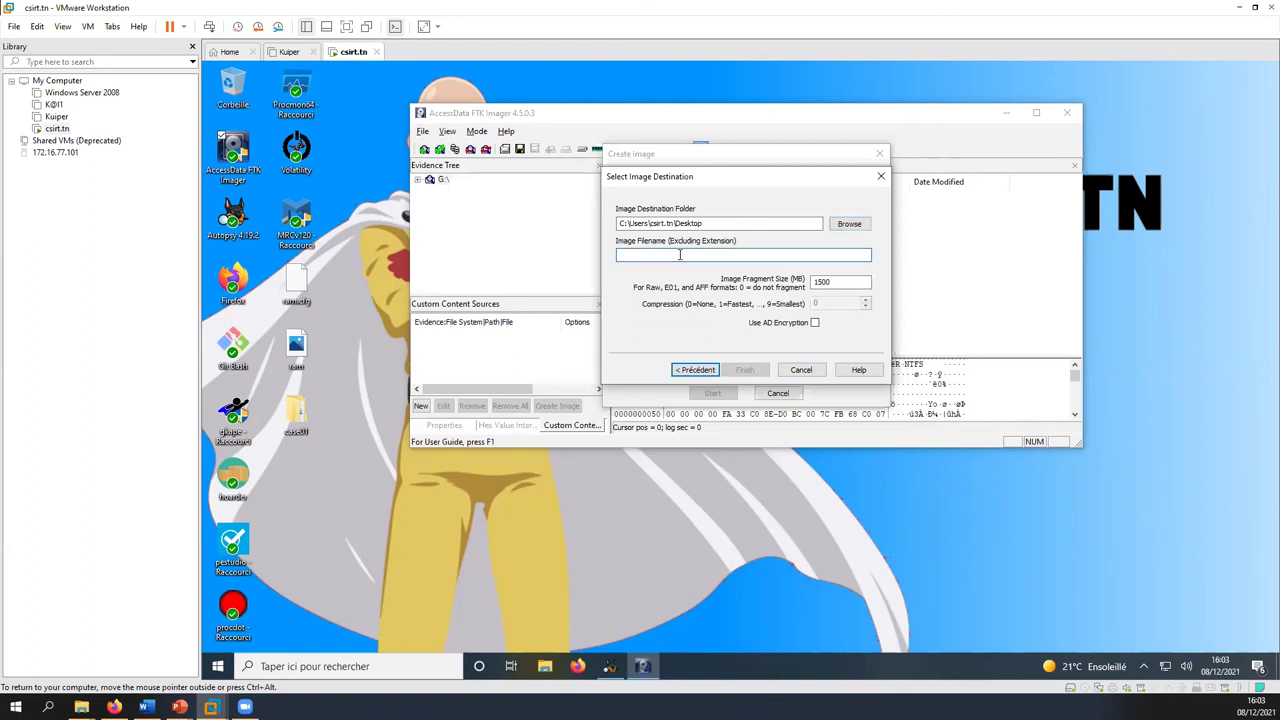
{"action": "type", "text": "t"}
{"action": "type", "text": "i"}
{"action": "type", "text": "rst"}
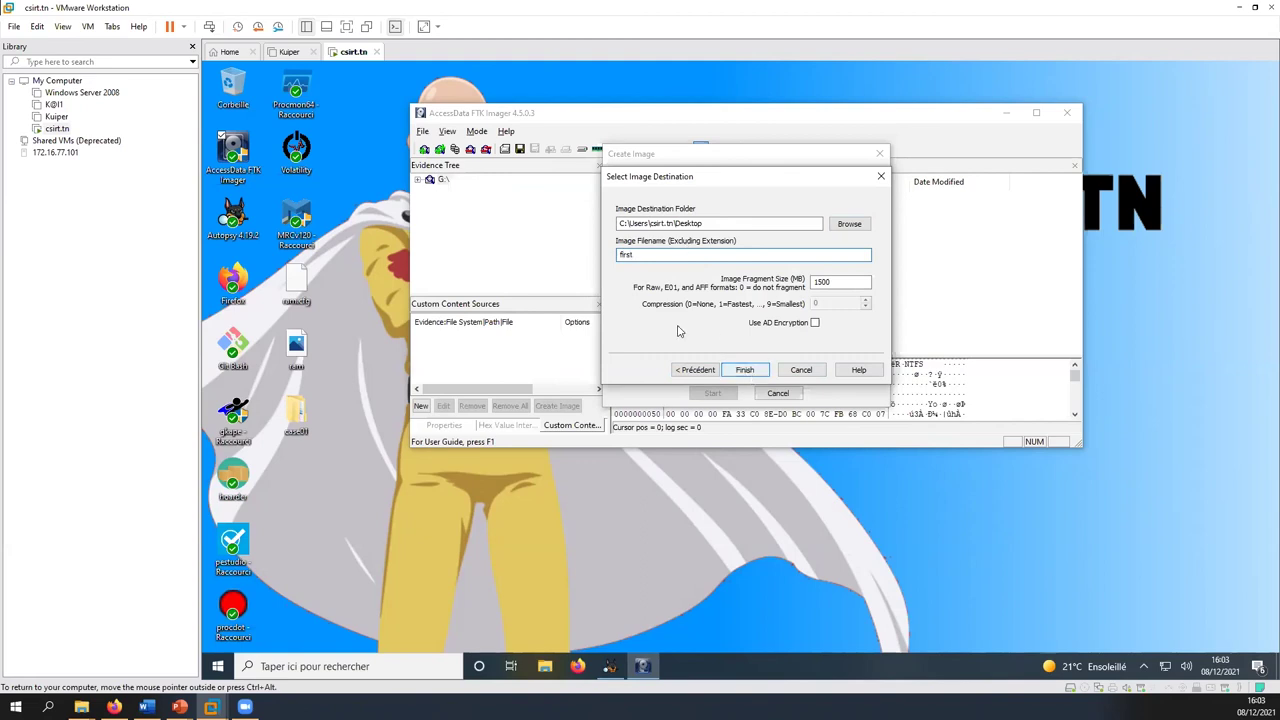
{"action": "left_click", "coordinate": [746, 371]}
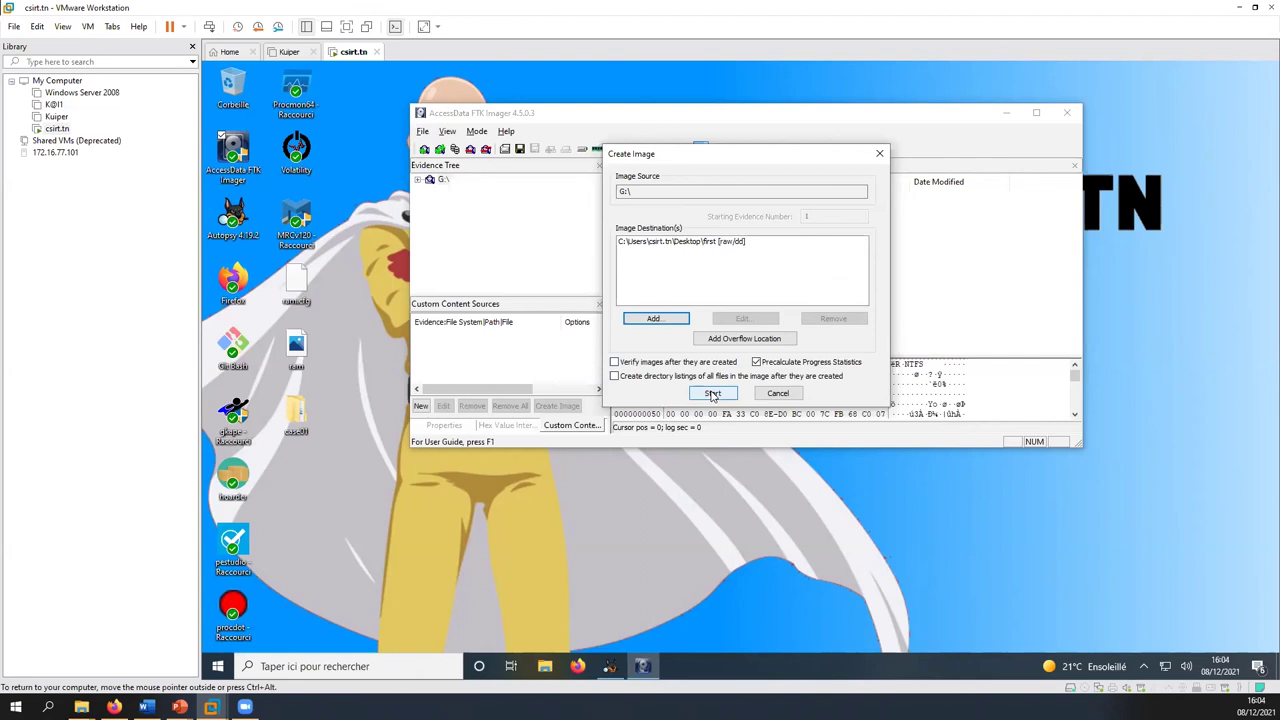
{"action": "left_click", "coordinate": [778, 393]}
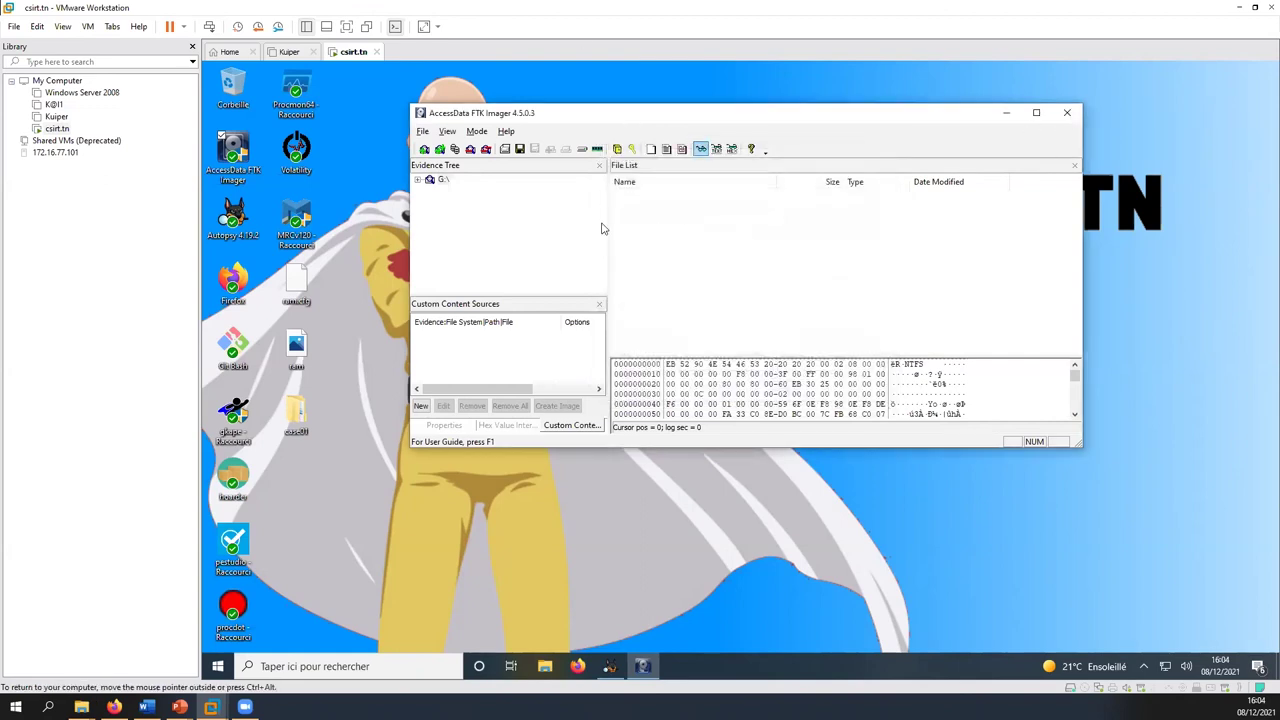
{"action": "key", "text": "alt+F4"}
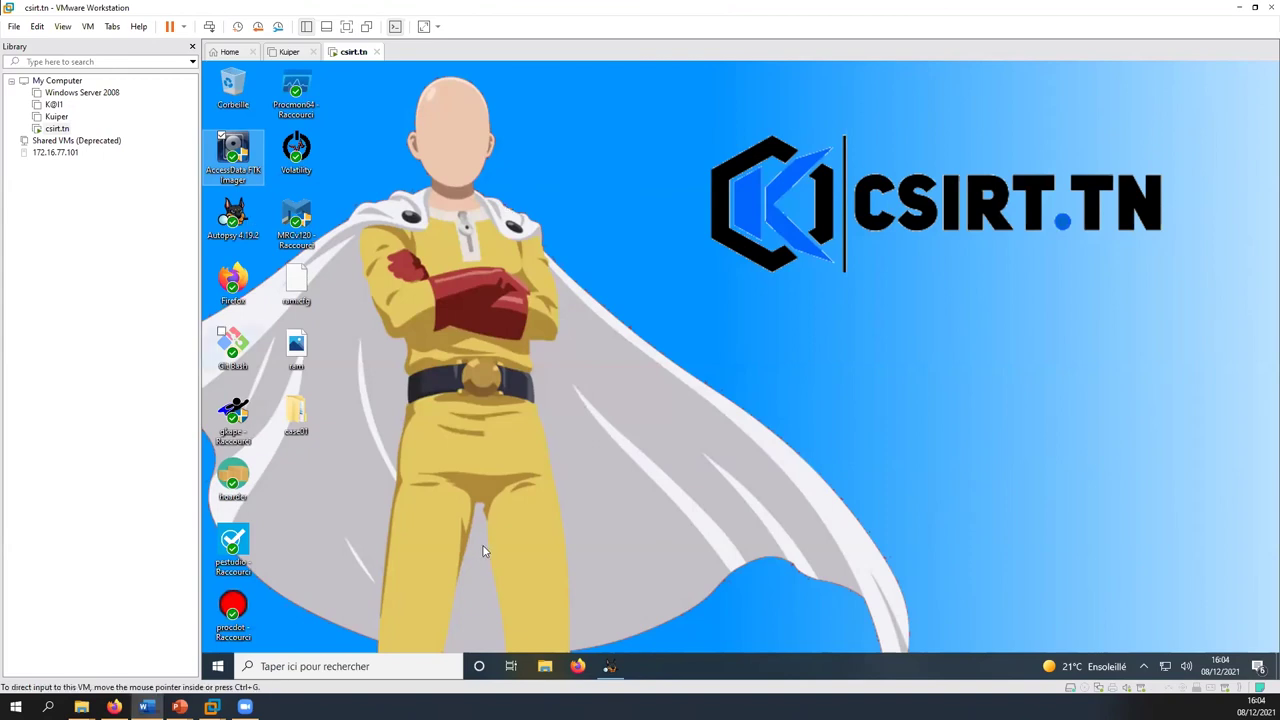
Bring the Autopsy case01 window to the front and maximize it
{"action": "left_click", "coordinate": [663, 535]}
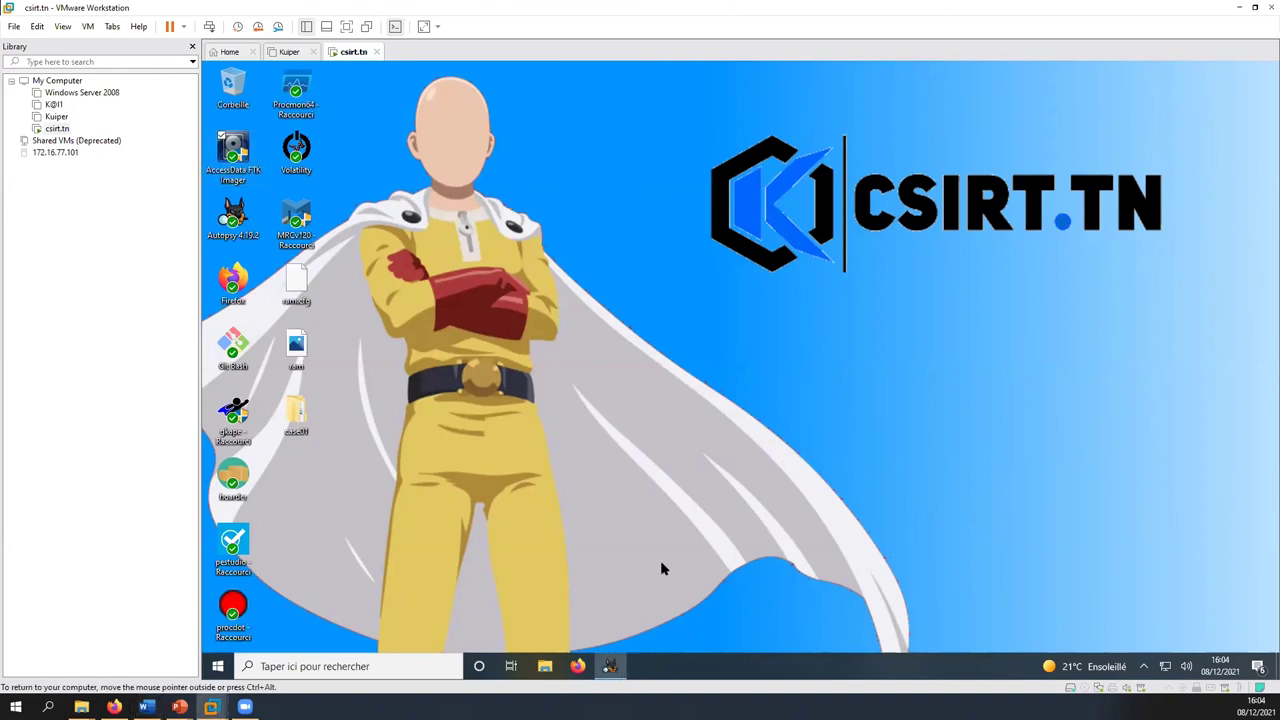
{"action": "left_click", "coordinate": [612, 664]}
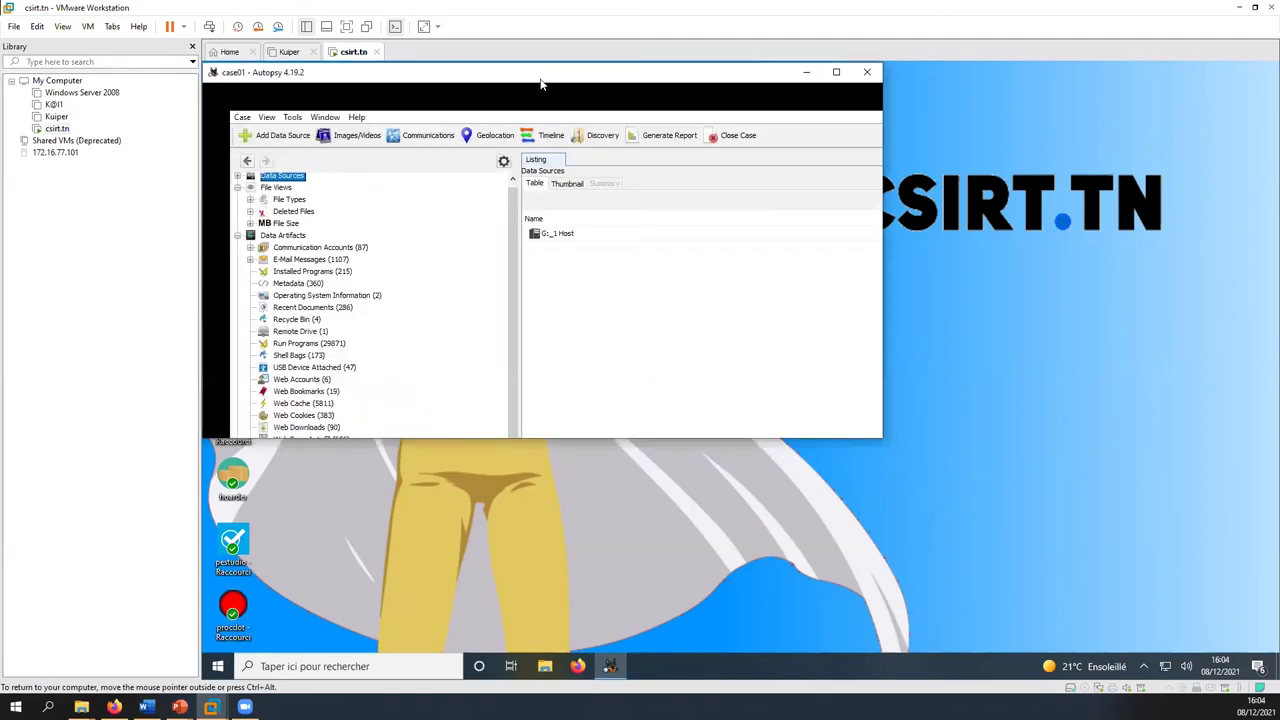
{"action": "double_click", "coordinate": [541, 84]}
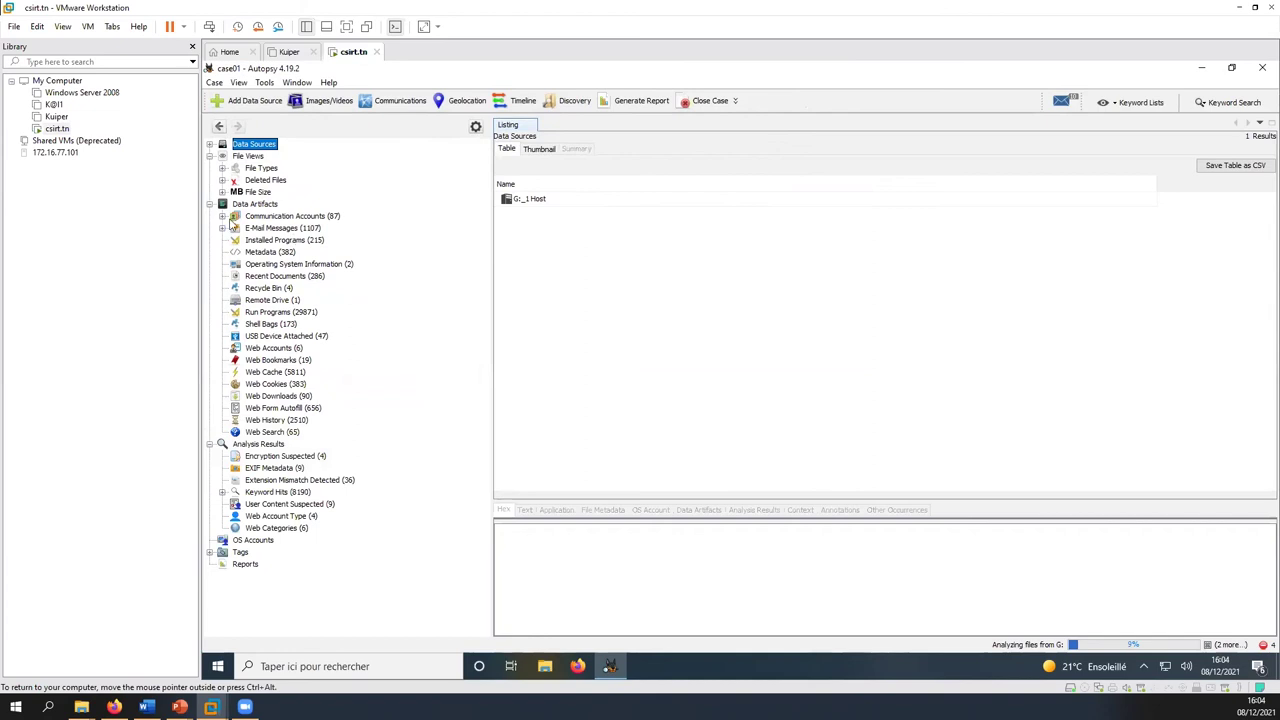
Expand File Types in the tree and respond to the cancel prompt for the running file analysis
{"action": "left_click", "coordinate": [222, 168]}
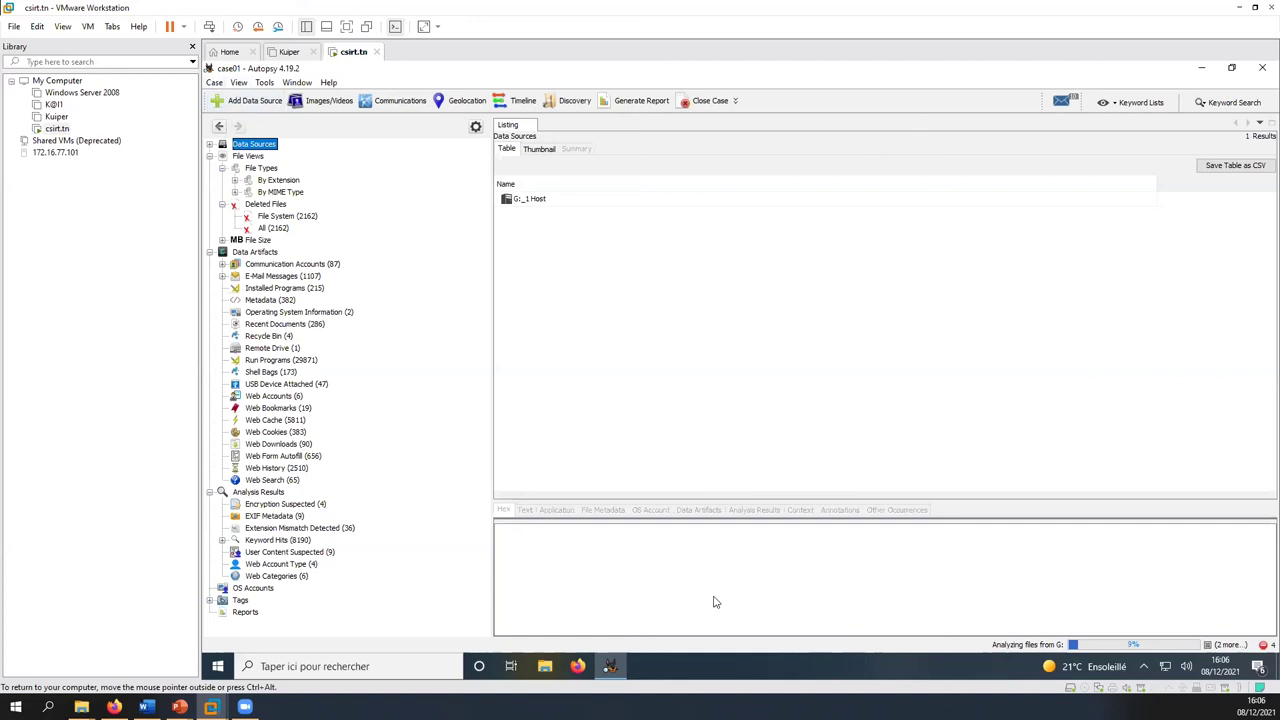
{"action": "left_click", "coordinate": [1209, 647]}
{"action": "left_click", "coordinate": [797, 399]}
Close the current case via the Case menu to start another one
{"action": "key", "text": "alt+c"}
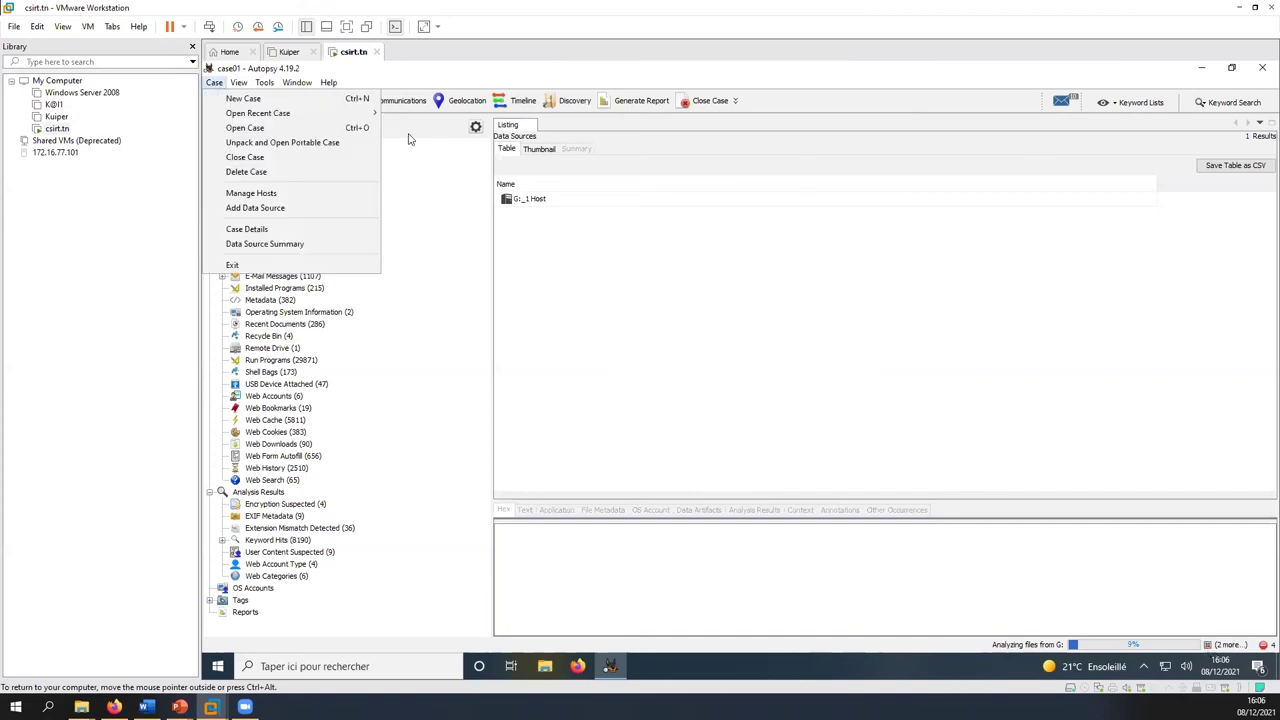
{"action": "key", "text": "Down"}
{"action": "key", "text": "Down"}
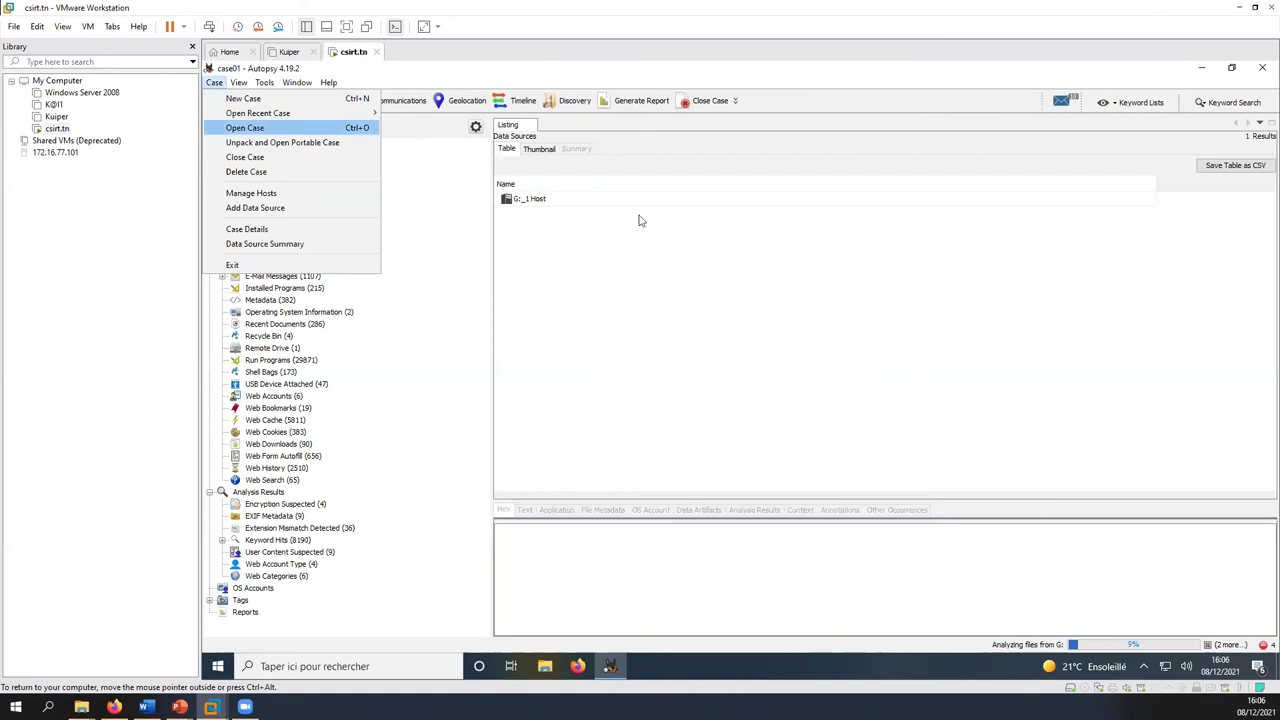
{"action": "key", "text": "Return"}
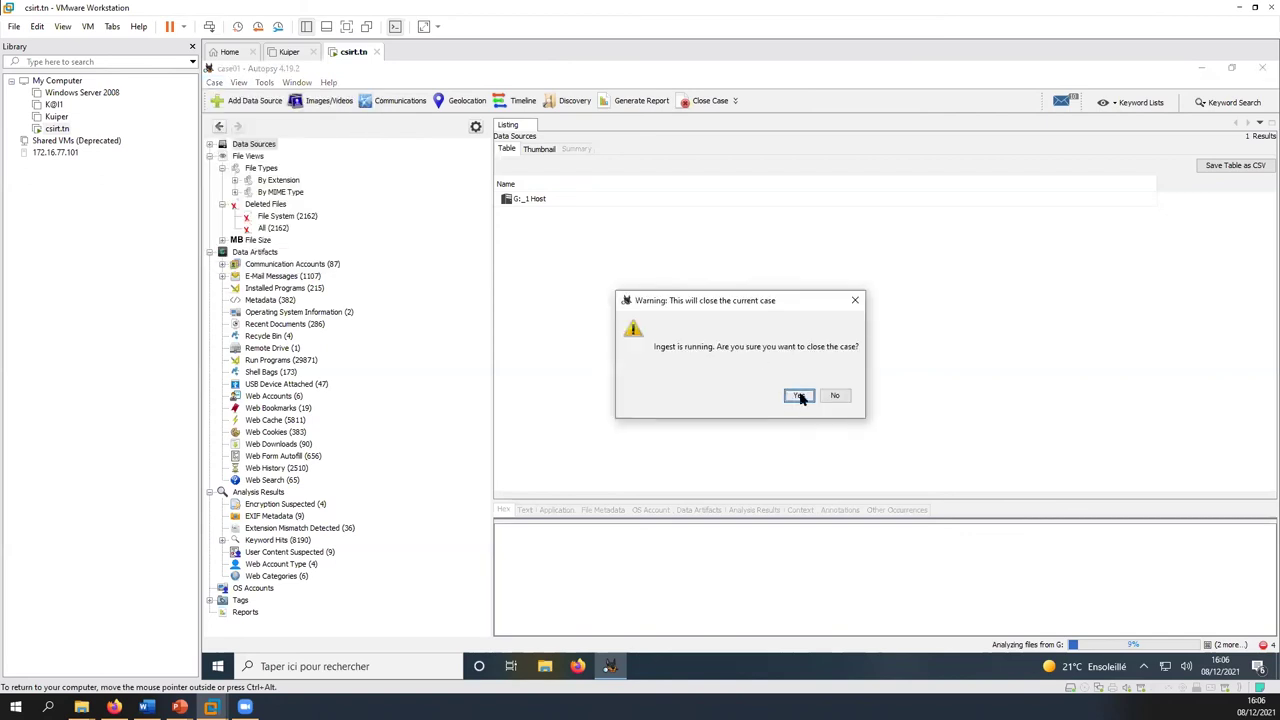
{"action": "left_click", "coordinate": [800, 396]}
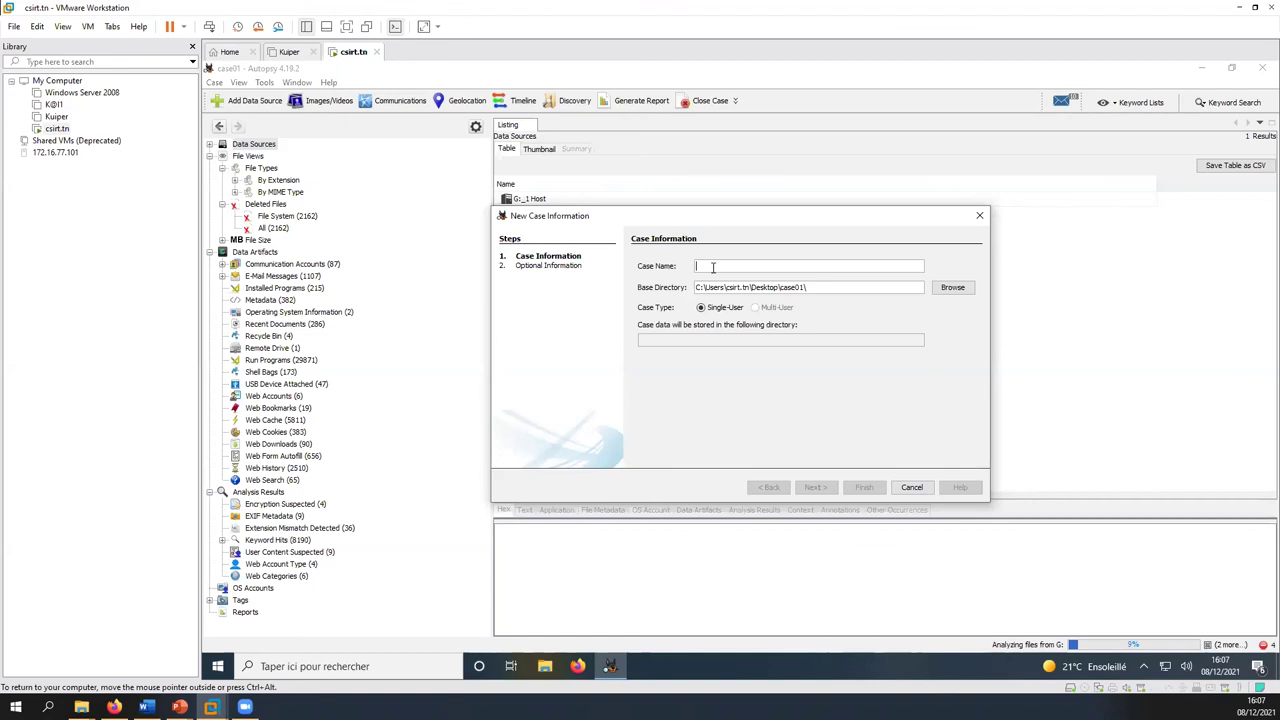
Create case 01 with case number 01 and finish the new-case wizard
{"action": "type", "text": "01"}
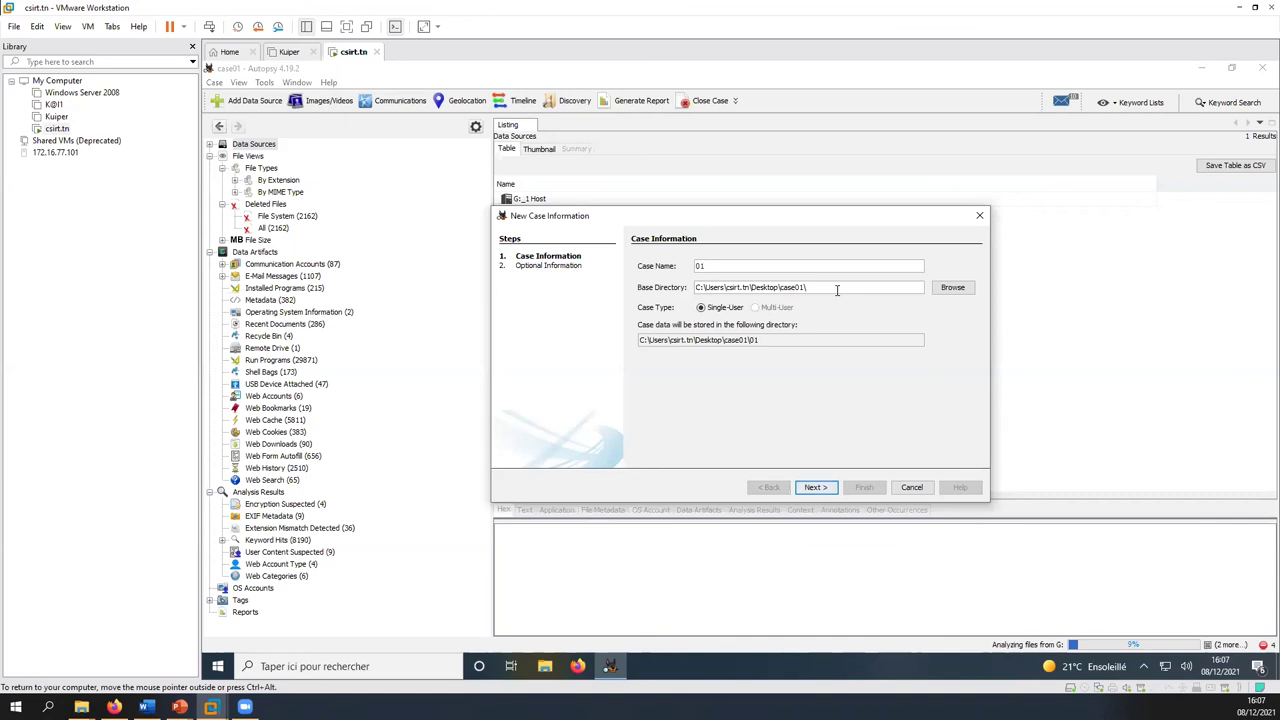
{"action": "left_click", "coordinate": [818, 489]}
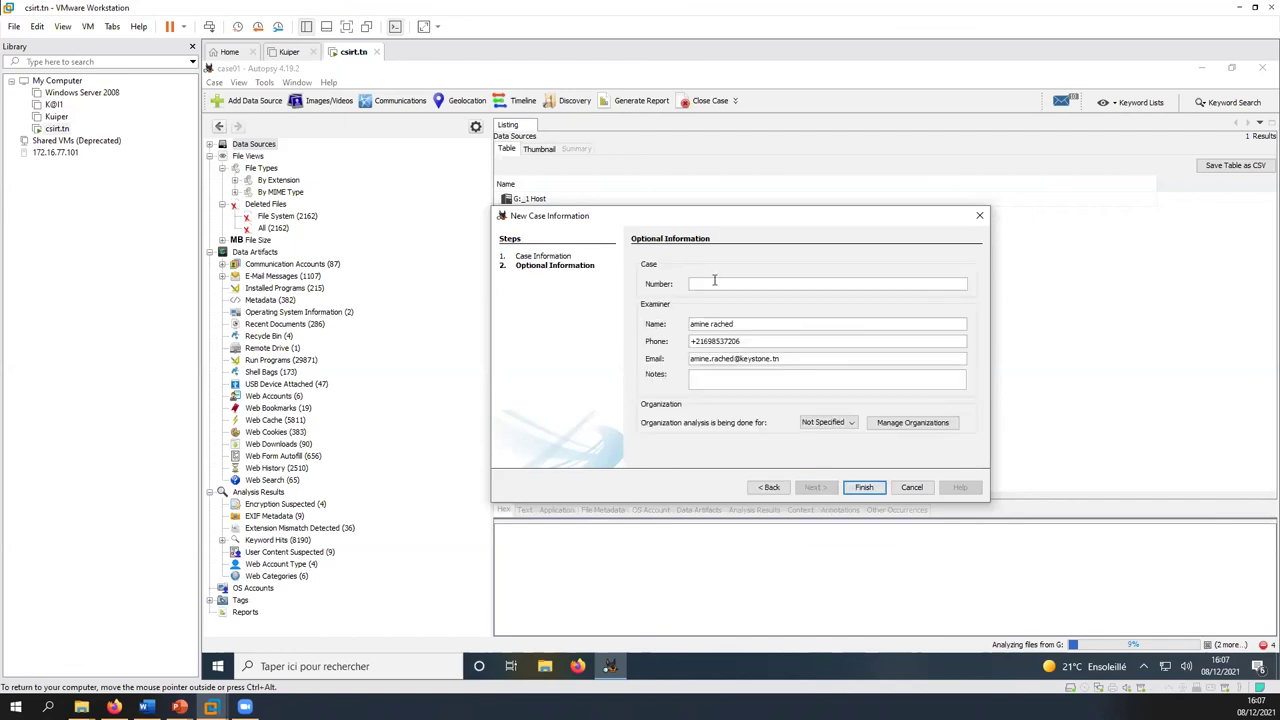
{"action": "type", "text": "01"}
{"action": "left_click", "coordinate": [864, 487]}
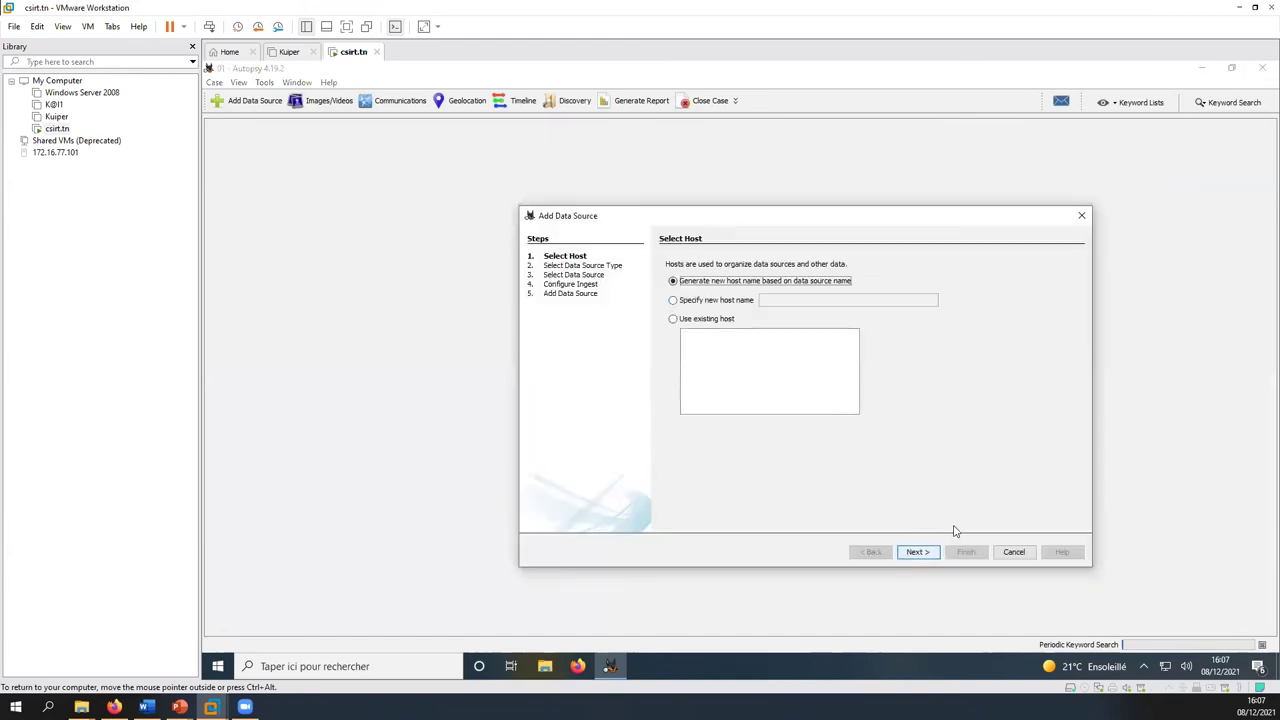
Choose Local Disk as the source type and select Disque local (G:) as the data source
{"action": "left_click", "coordinate": [918, 551]}
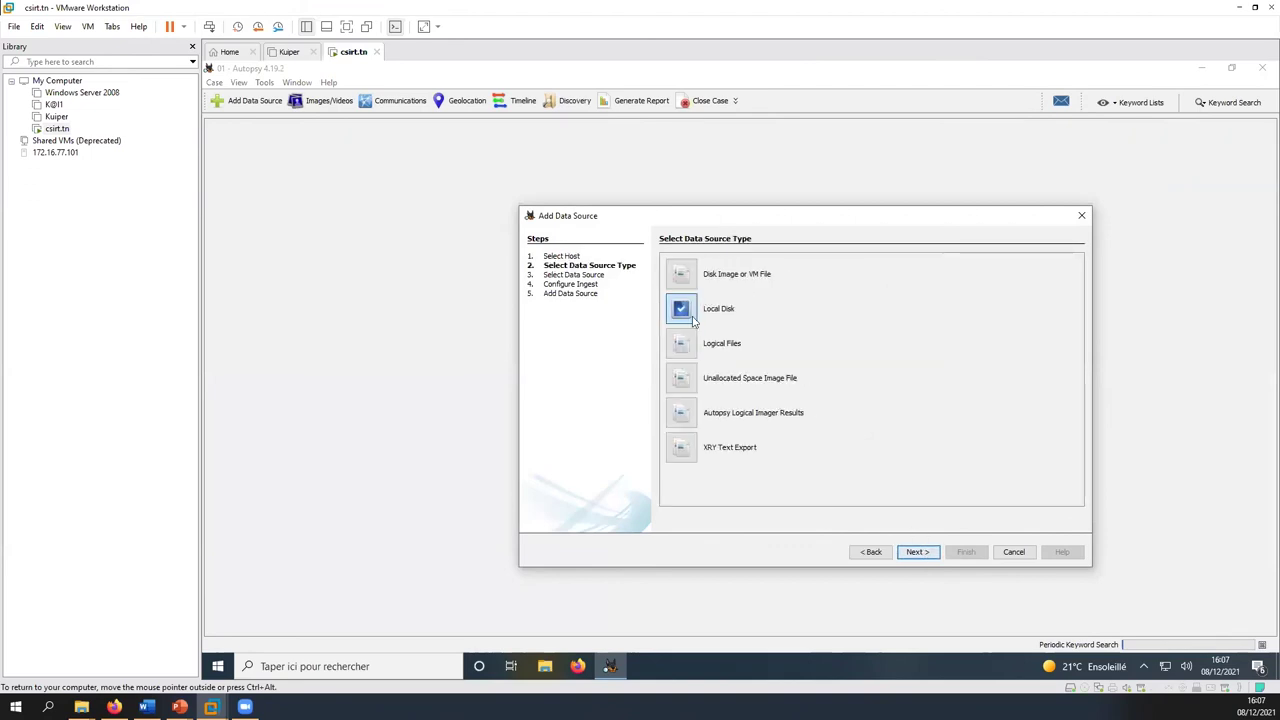
{"action": "left_click", "coordinate": [918, 552]}
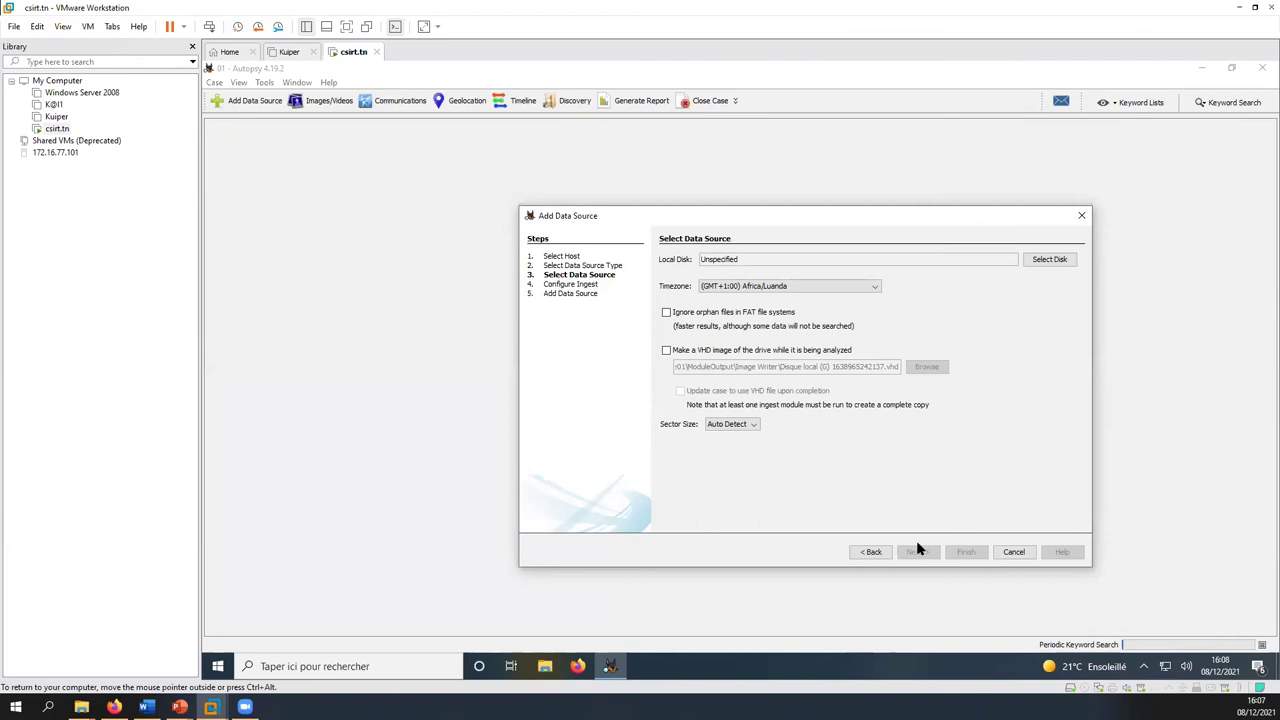
{"action": "left_click", "coordinate": [1049, 259]}
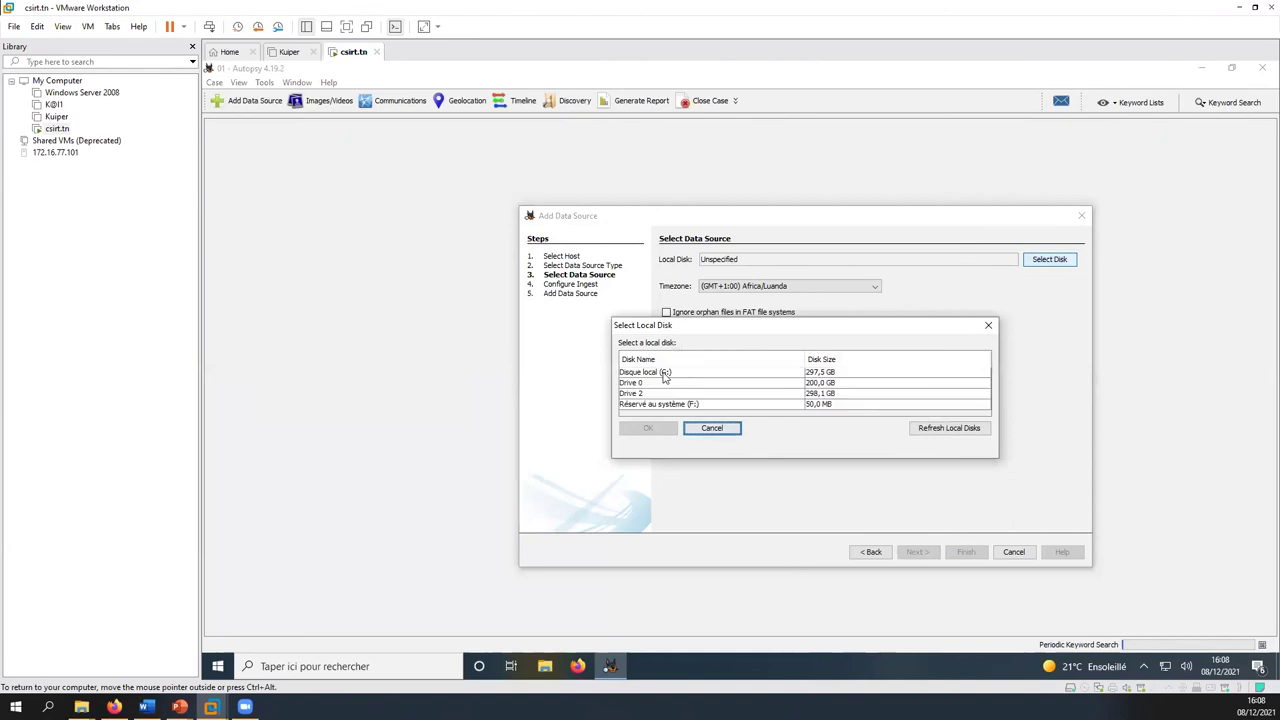
{"action": "key", "text": "Return"}
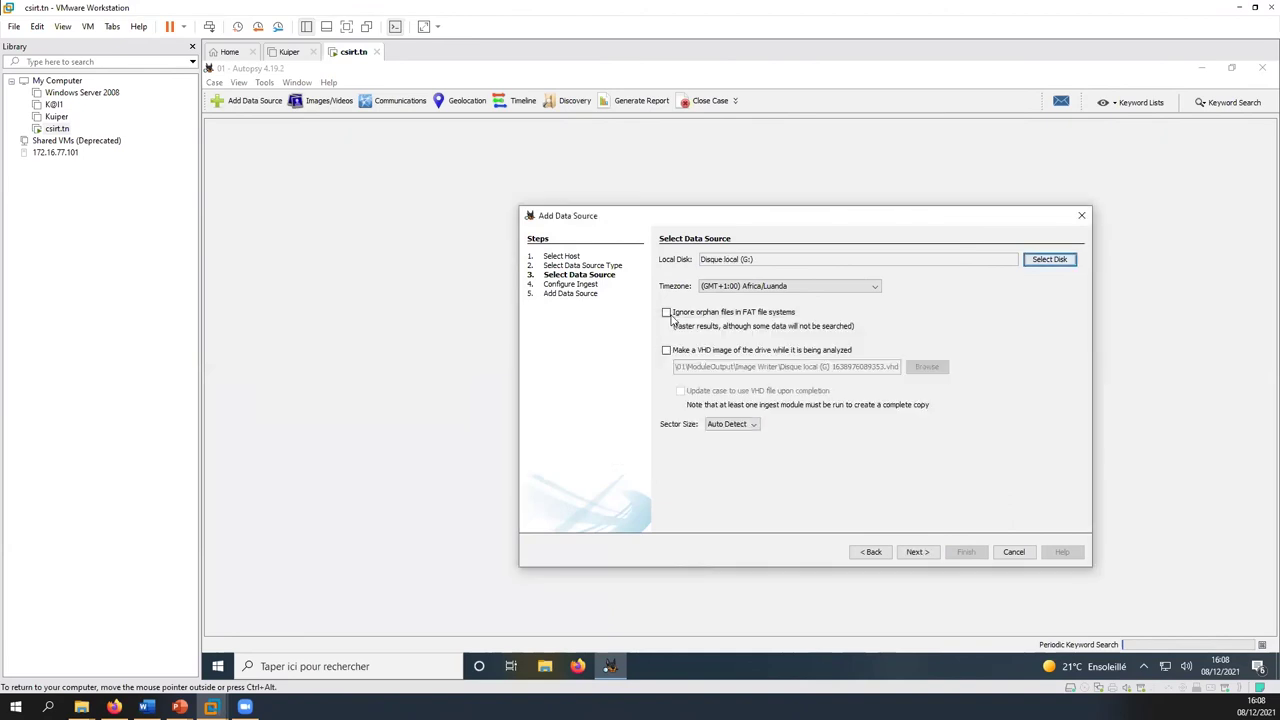
{"action": "left_click", "coordinate": [918, 553]}
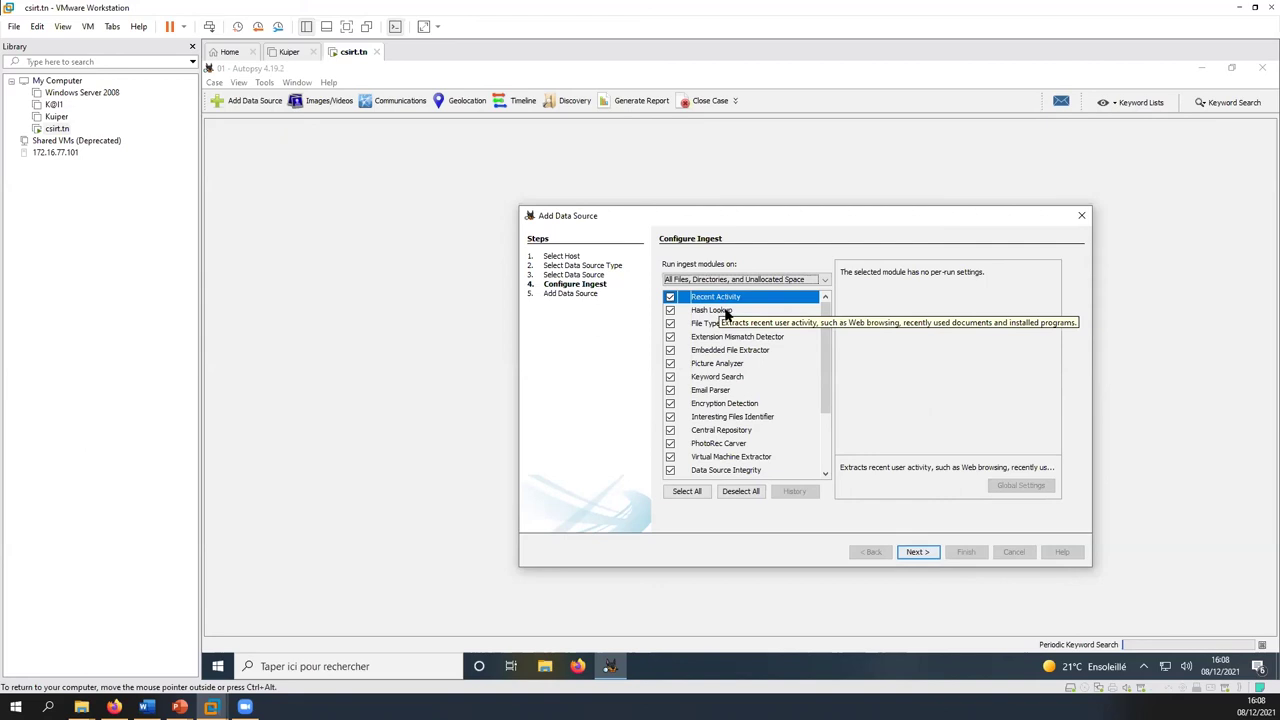
Review the Hash Lookup, File Type, Extension Mismatch and Embedded File Extractor settings, then cancel the wizard
{"action": "left_click", "coordinate": [721, 311]}
{"action": "left_click", "coordinate": [722, 326]}
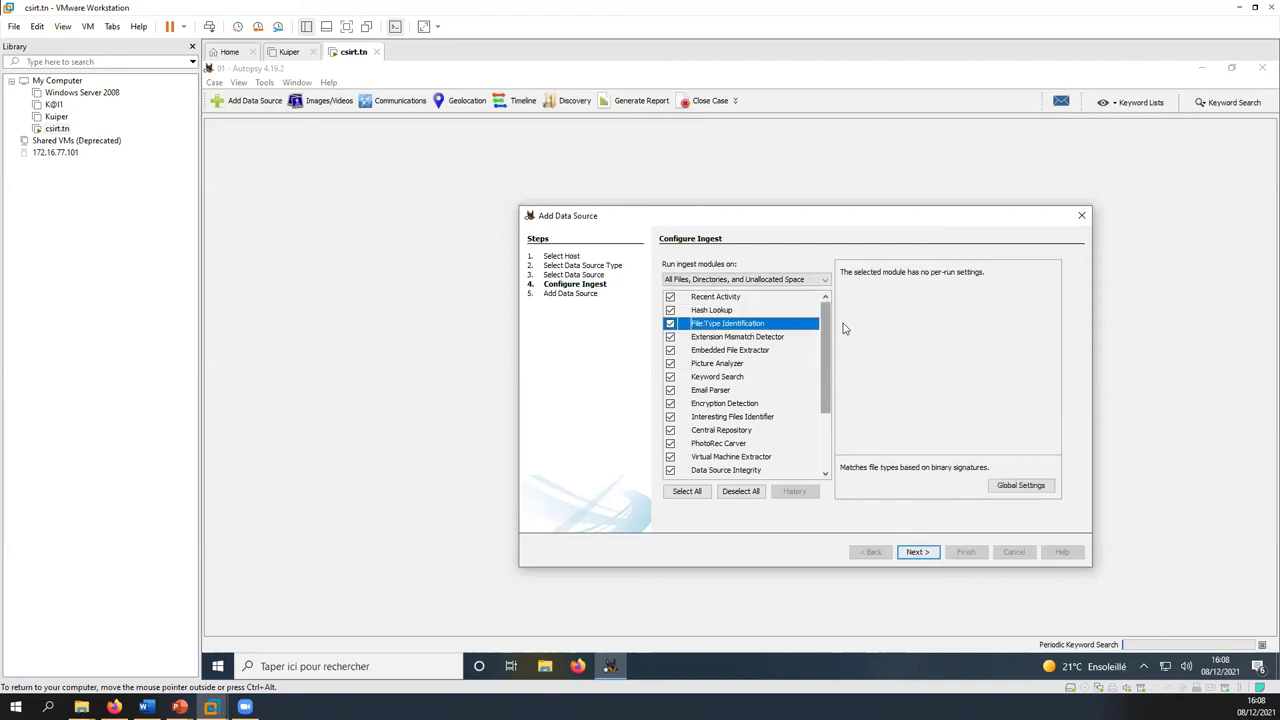
{"action": "left_click", "coordinate": [740, 340]}
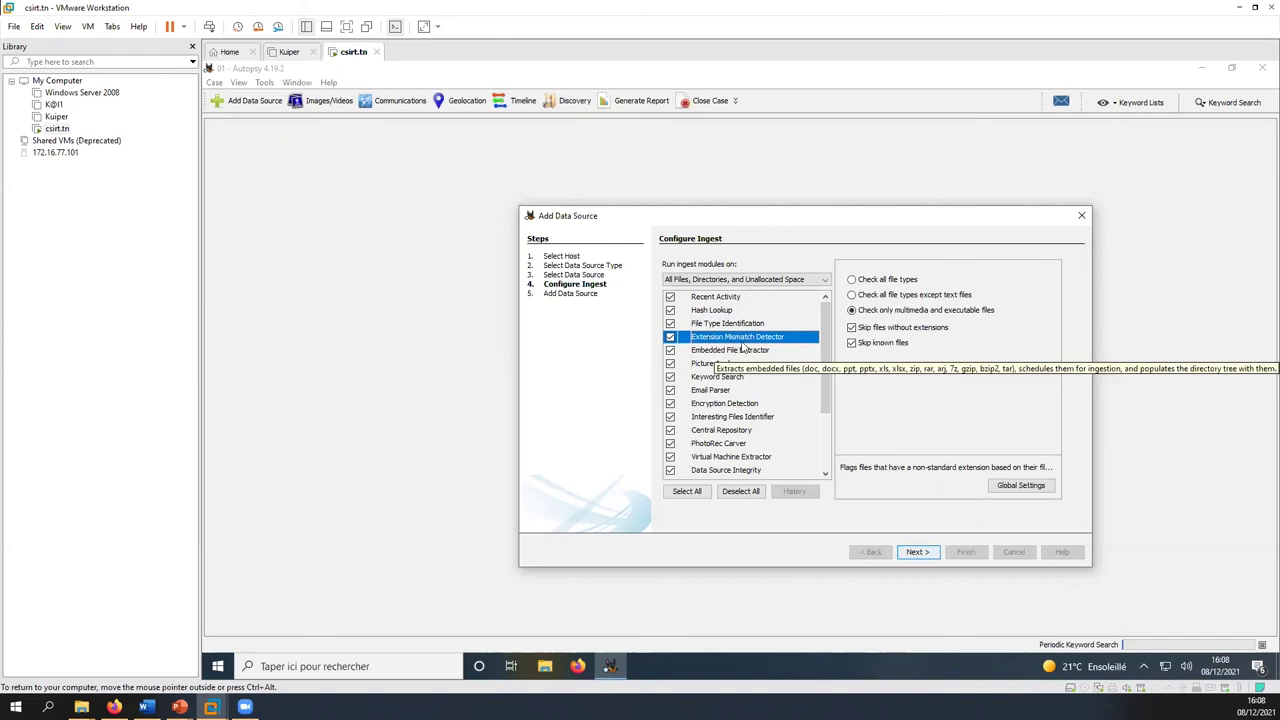
{"action": "left_click", "coordinate": [743, 351]}
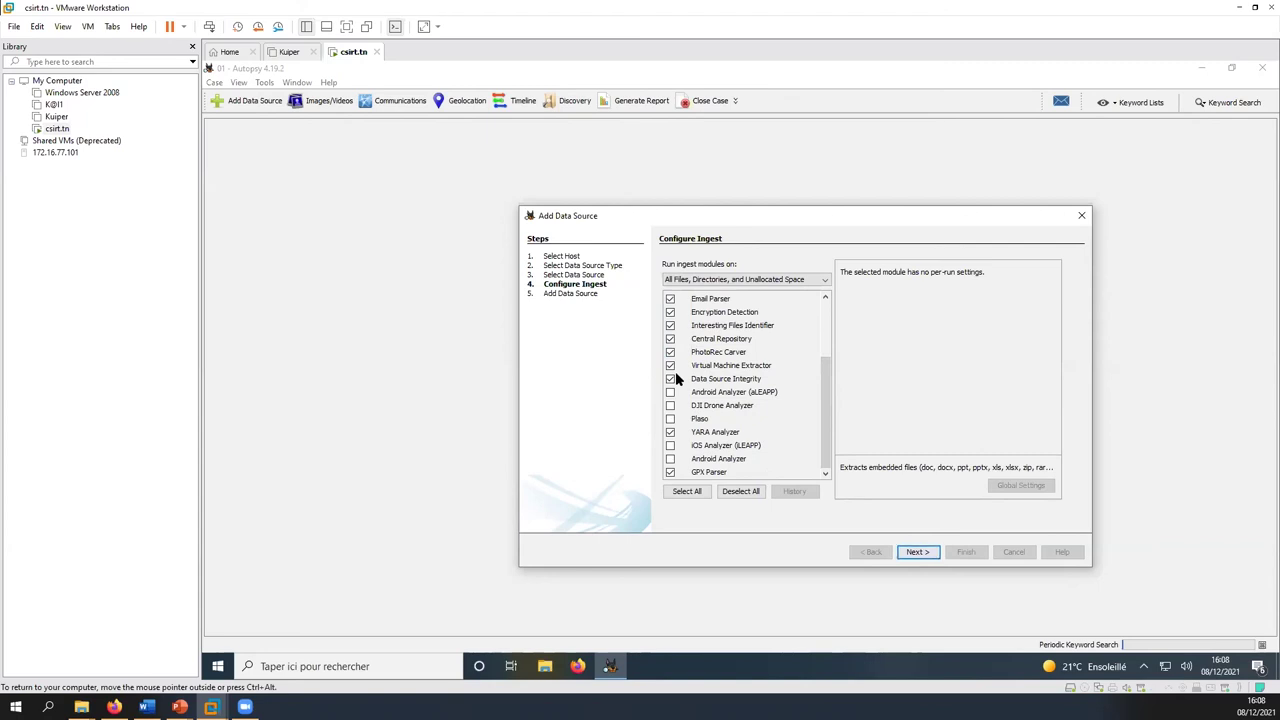
{"action": "left_click", "coordinate": [1078, 214]}
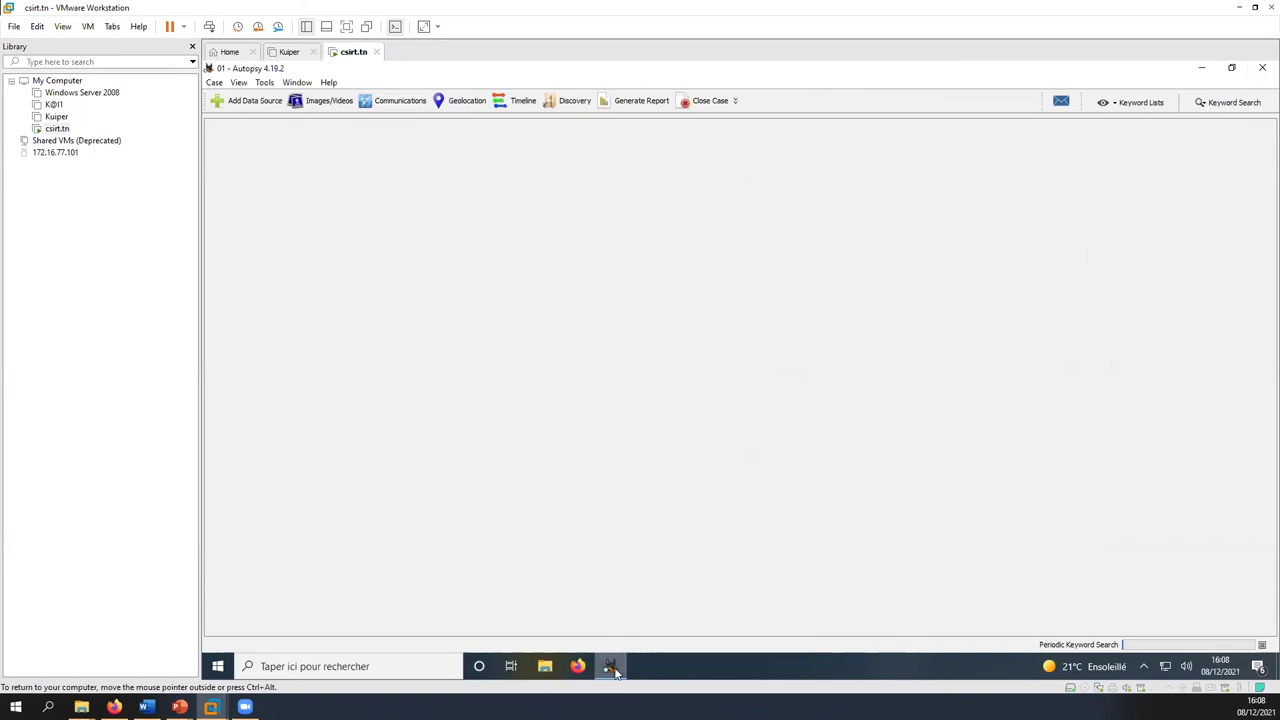
Minimize Autopsy and bring up the context menu of the gkape - Raccourci desktop shortcut
{"action": "left_click", "coordinate": [610, 666]}
{"action": "right_click", "coordinate": [610, 666]}
{"action": "left_click", "coordinate": [609, 662]}
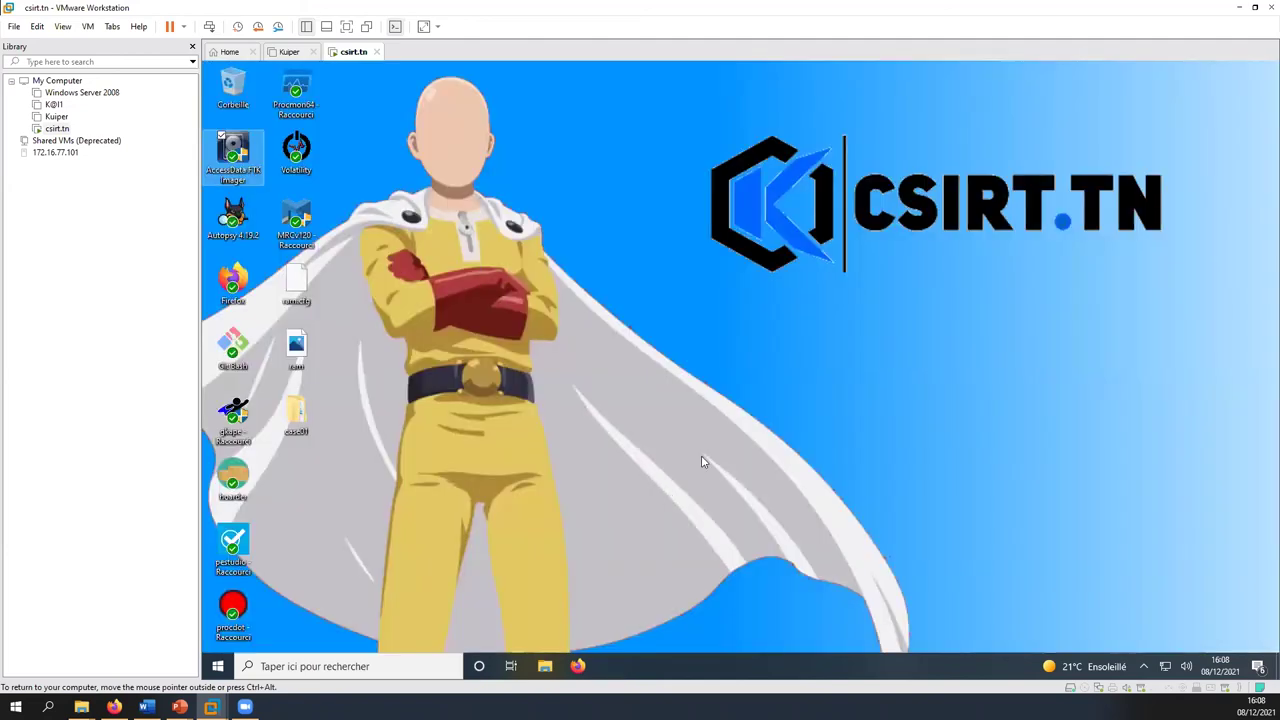
{"action": "left_click", "coordinate": [555, 361]}
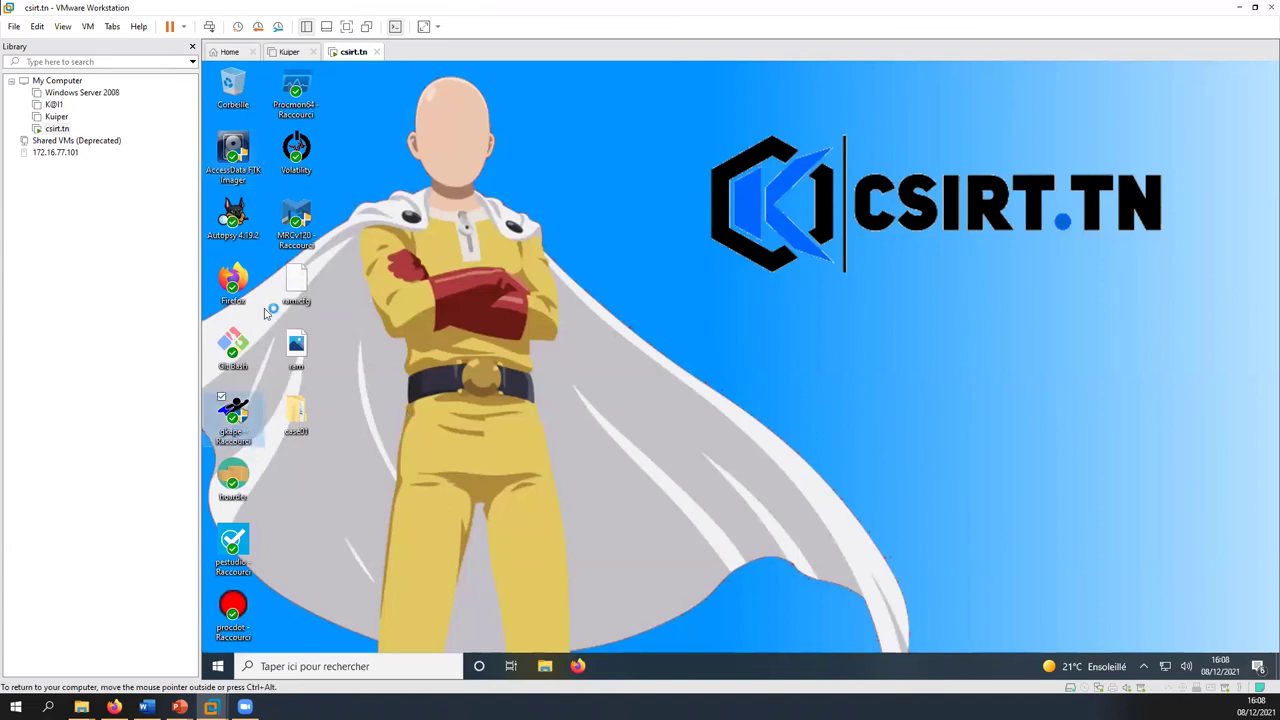
{"action": "right_click", "coordinate": [240, 436]}
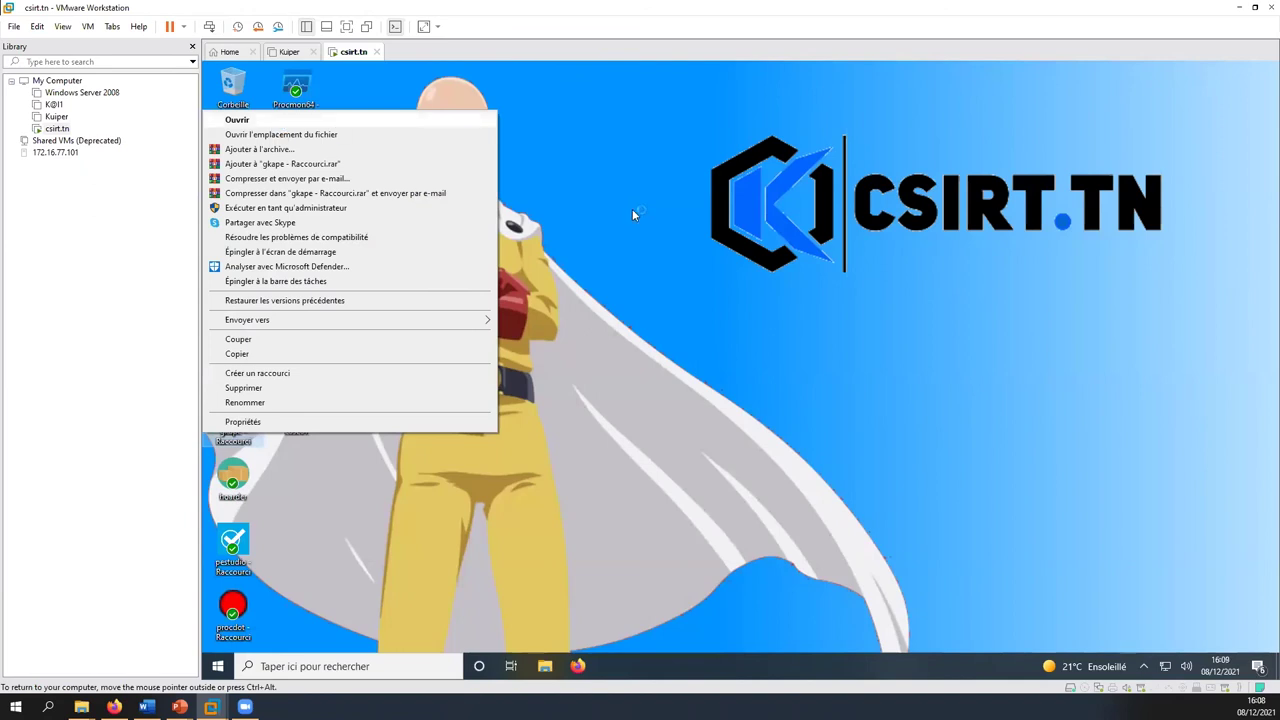
Launch gkape v1.1.0.1 inside the VM and enable Use Target options
{"action": "left_click", "coordinate": [632, 210]}
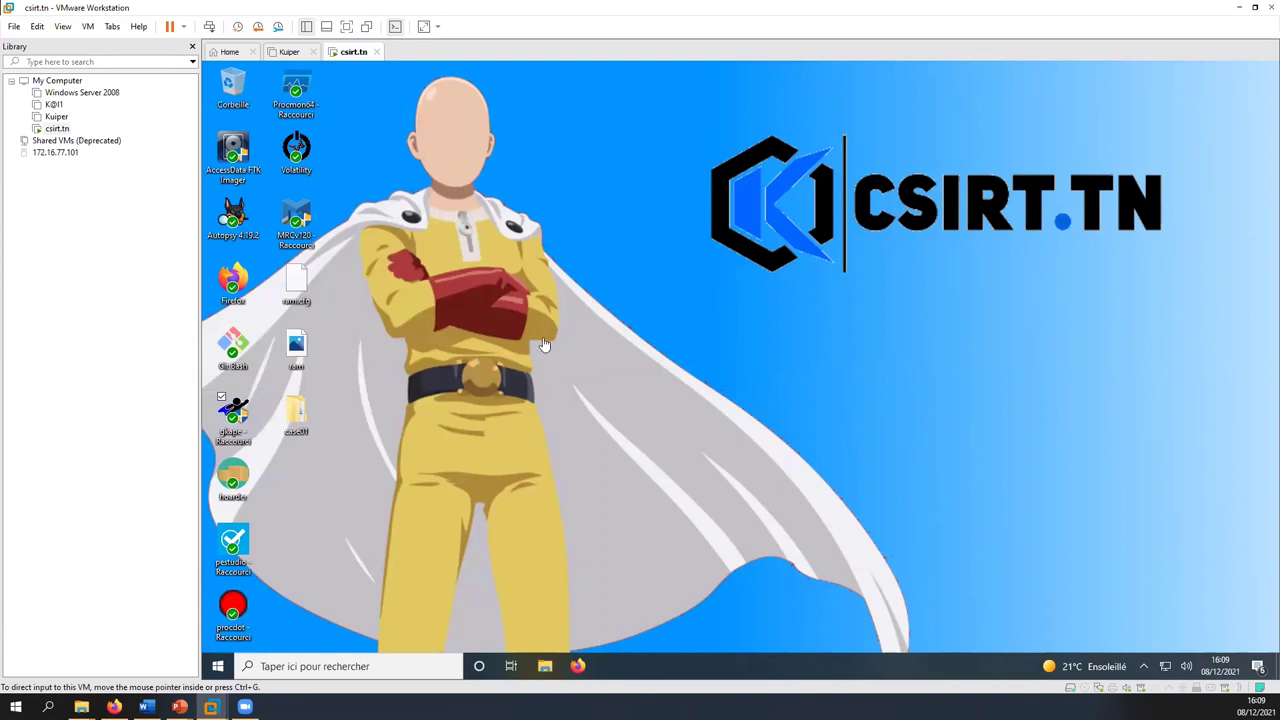
{"action": "left_click", "coordinate": [590, 357]}
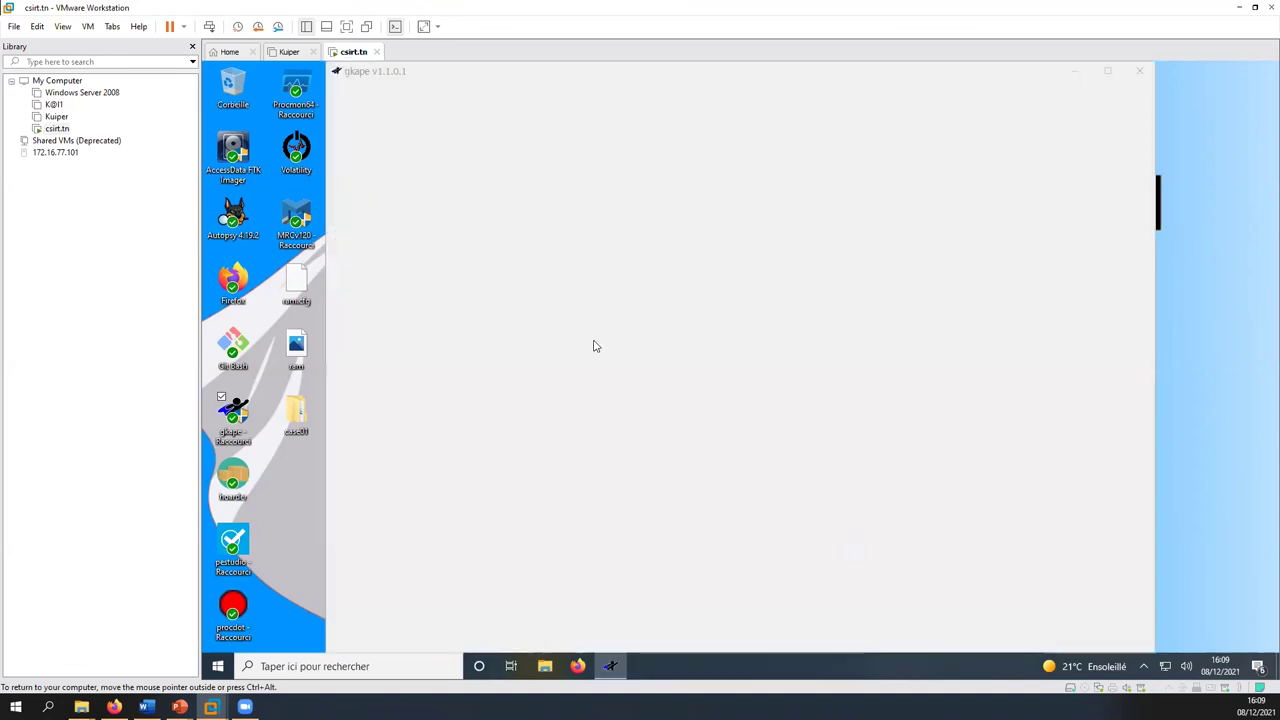
{"action": "left_click", "coordinate": [366, 107]}
Set gkape's target source to G:\ and its target destination to Desktop\case01\case01
{"action": "left_click", "coordinate": [579, 139]}
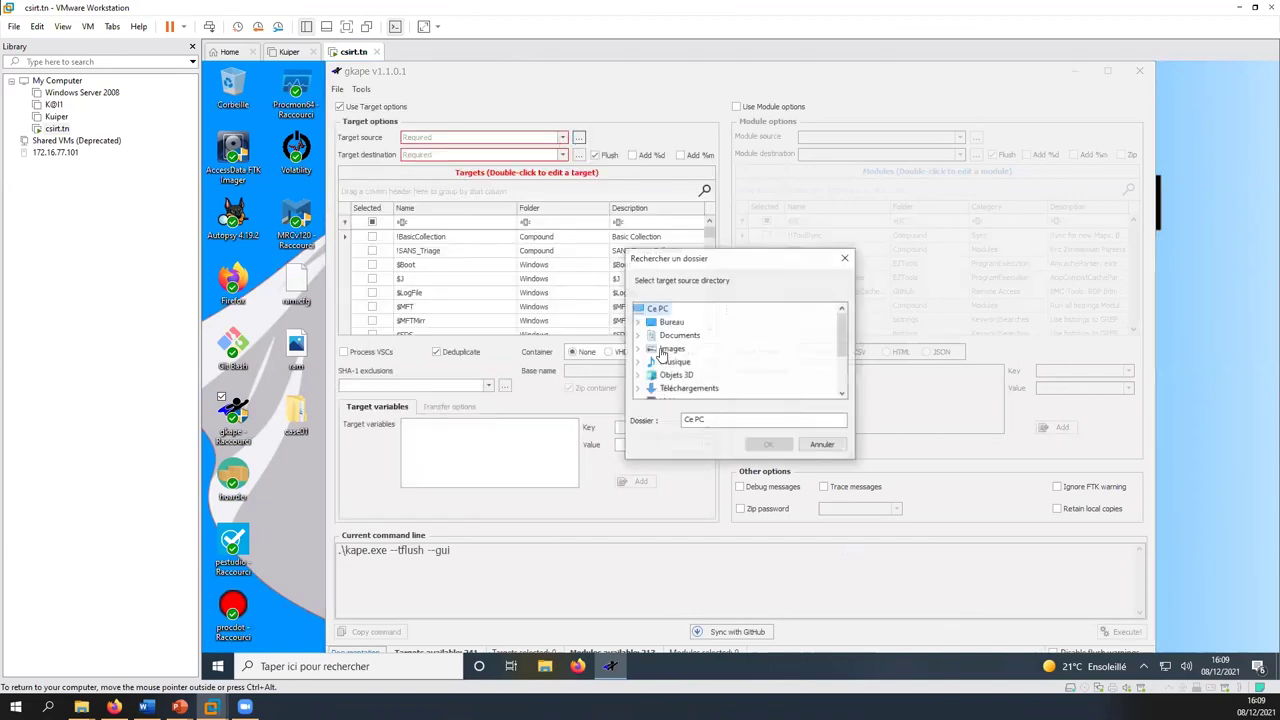
{"action": "scroll", "coordinate": [661, 355], "scroll_direction": "down", "scroll_amount": 2}
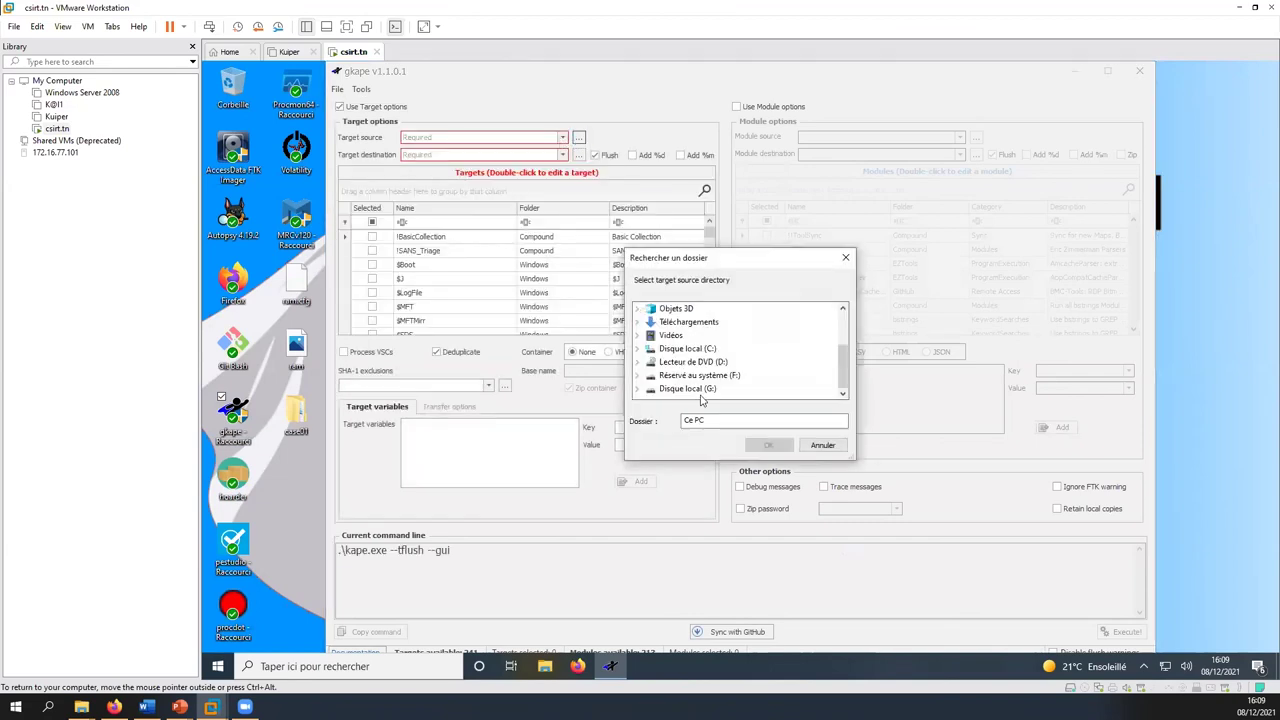
{"action": "left_click", "coordinate": [772, 446]}
{"action": "left_click", "coordinate": [578, 155]}
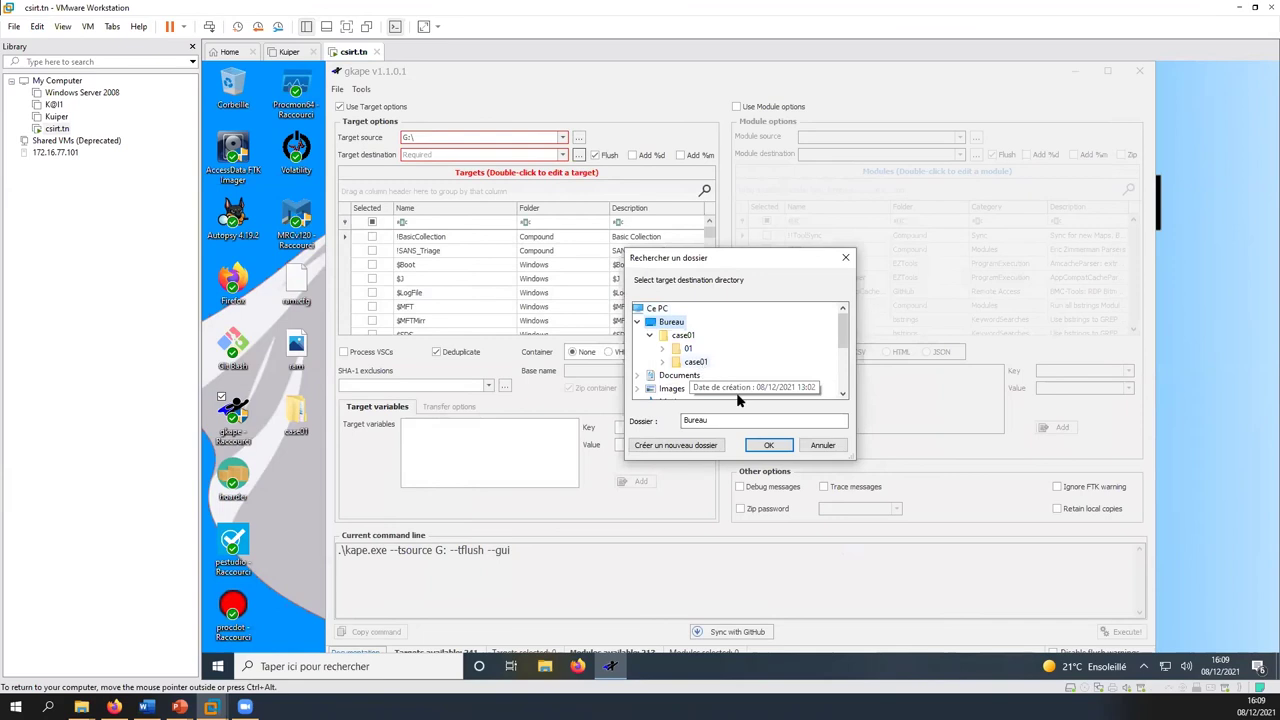
{"action": "left_click", "coordinate": [770, 445]}
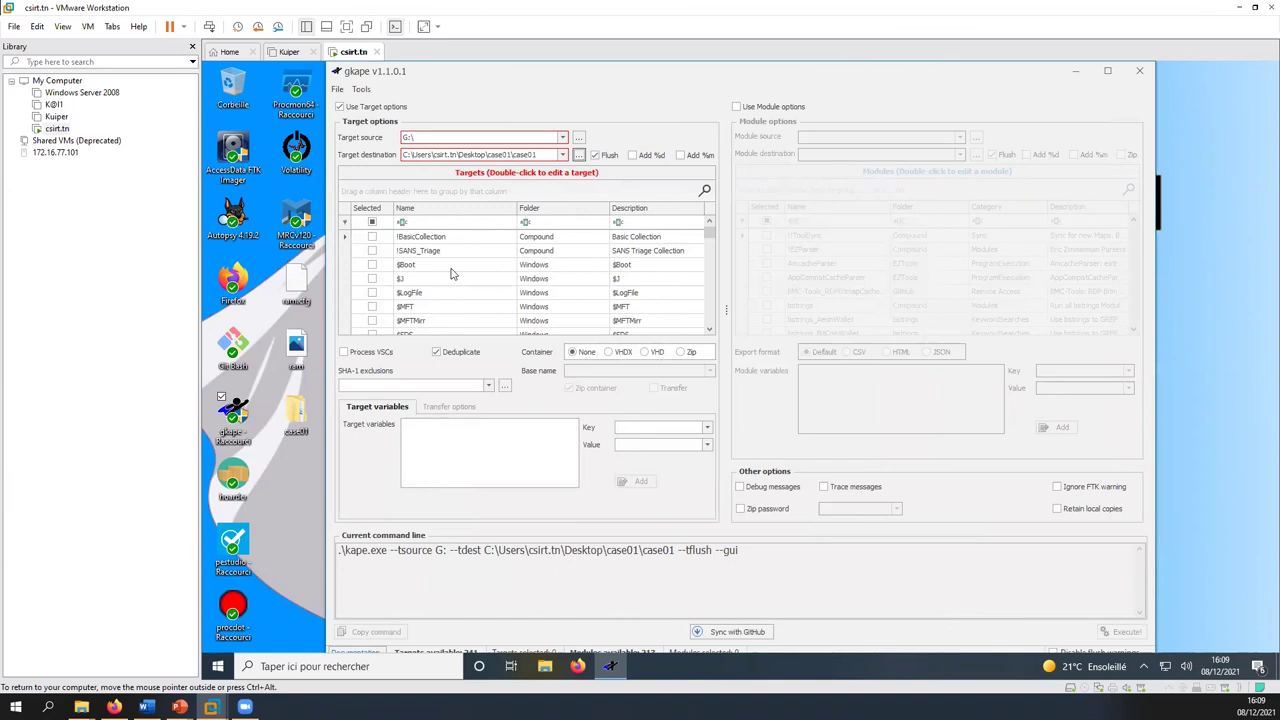
Tick the targets $LogFile, $MFT, 1Password, AceText, AnyDesk, ApacheAccessLog and ApplicationEvents
{"action": "left_click", "coordinate": [372, 292]}
{"action": "scroll", "coordinate": [375, 285], "scroll_direction": "down", "scroll_amount": 1}
{"action": "left_click", "coordinate": [372, 278]}
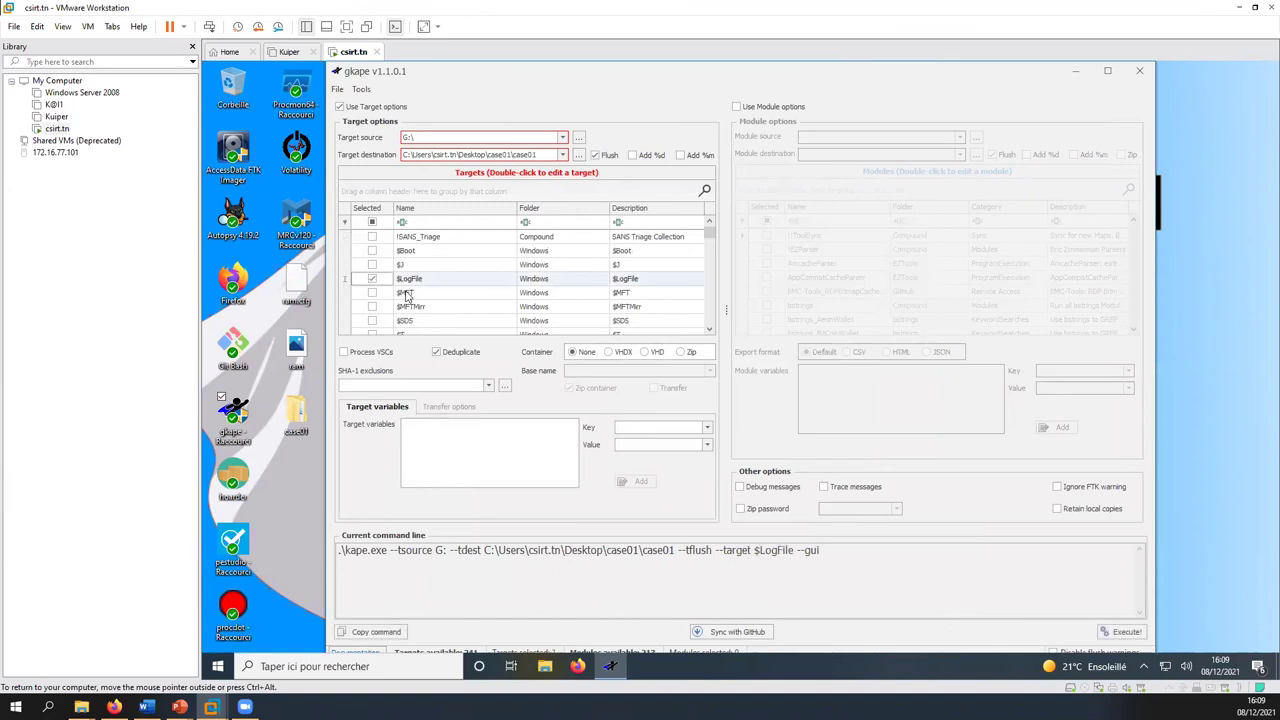
{"action": "scroll", "coordinate": [378, 264], "scroll_direction": "down", "scroll_amount": 3}
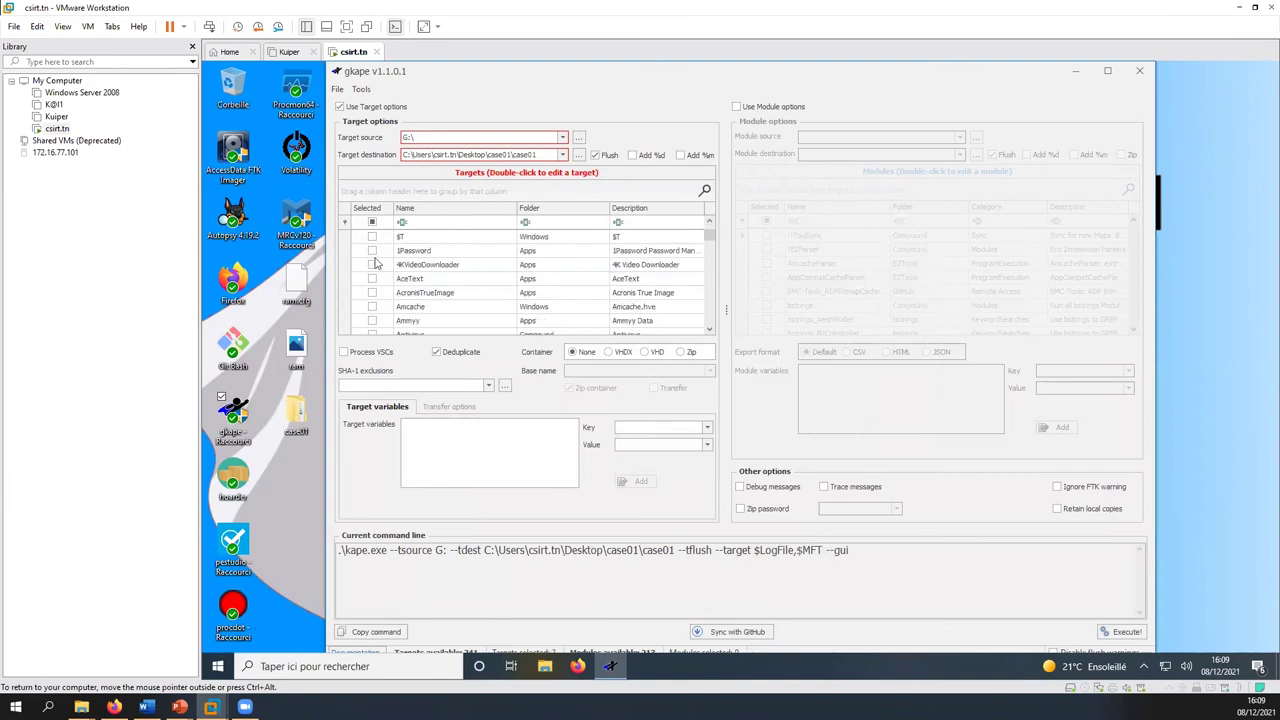
{"action": "left_click", "coordinate": [372, 250]}
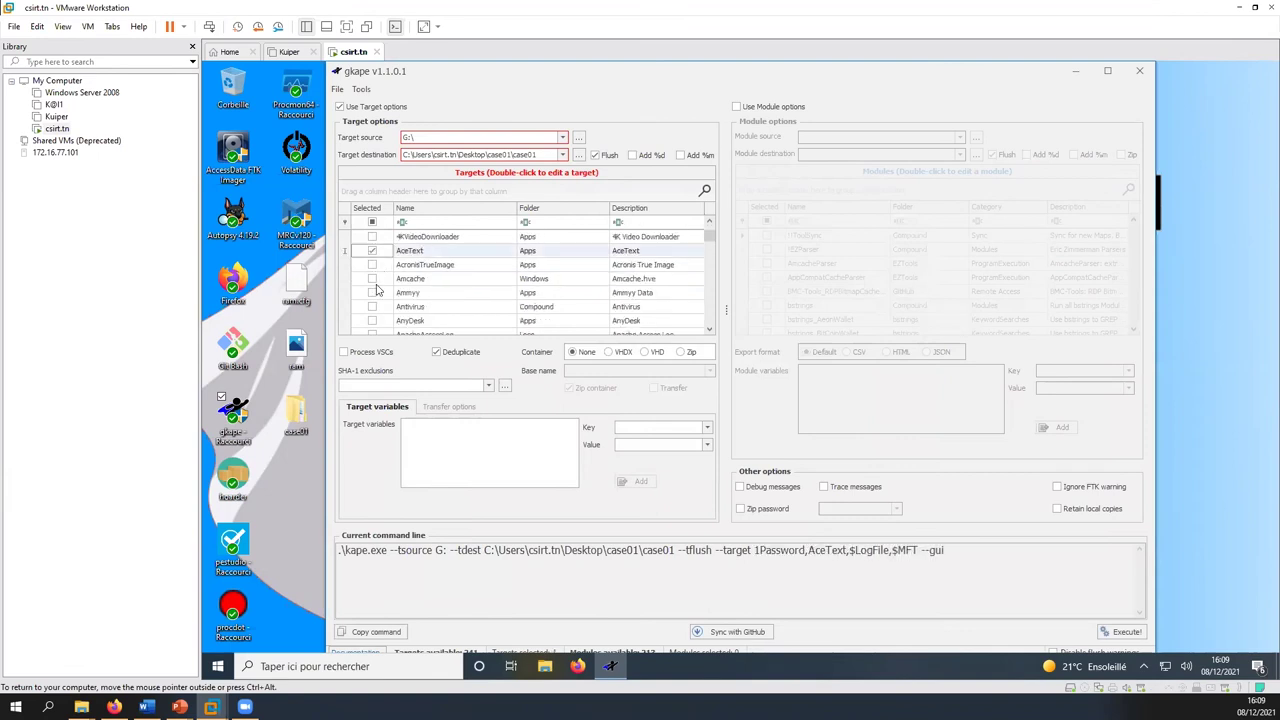
{"action": "left_click", "coordinate": [372, 278]}
{"action": "scroll", "coordinate": [374, 279], "scroll_direction": "down", "scroll_amount": 3}
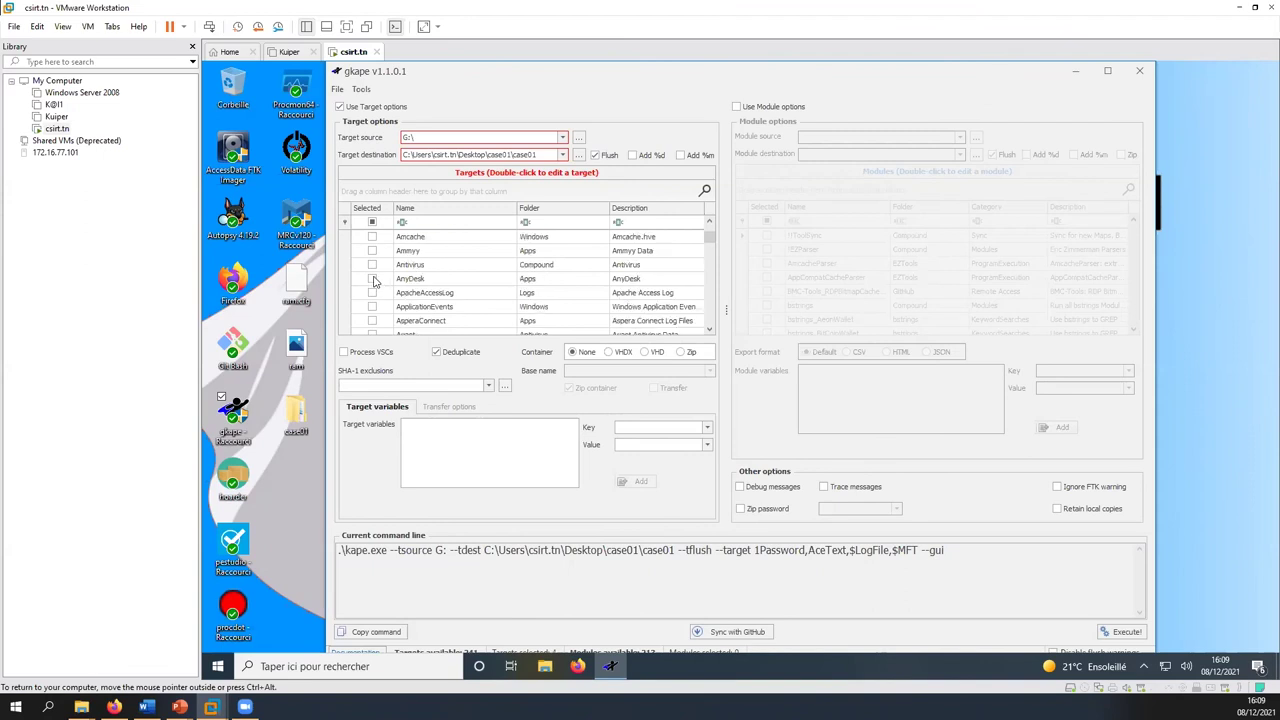
{"action": "left_click", "coordinate": [372, 278]}
{"action": "scroll", "coordinate": [374, 282], "scroll_direction": "down", "scroll_amount": 1}
{"action": "left_click", "coordinate": [372, 264]}
{"action": "left_click", "coordinate": [372, 278]}
Enable Use Module options, browse the module list, and ask to exit gkape with Alt+F4
{"action": "scroll", "coordinate": [390, 292], "scroll_direction": "down", "scroll_amount": 5}
{"action": "scroll", "coordinate": [400, 300], "scroll_direction": "down", "scroll_amount": 15}
{"action": "scroll", "coordinate": [402, 308], "scroll_direction": "down", "scroll_amount": 10}
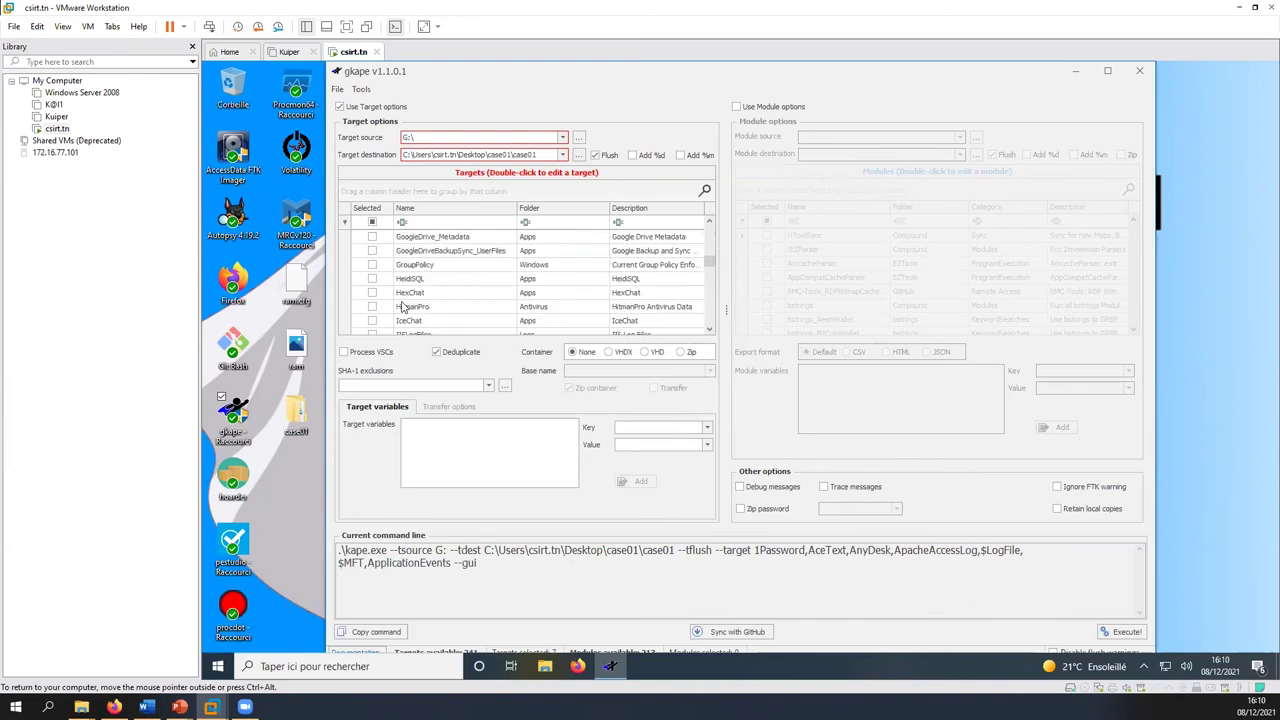
{"action": "left_click", "coordinate": [737, 106]}
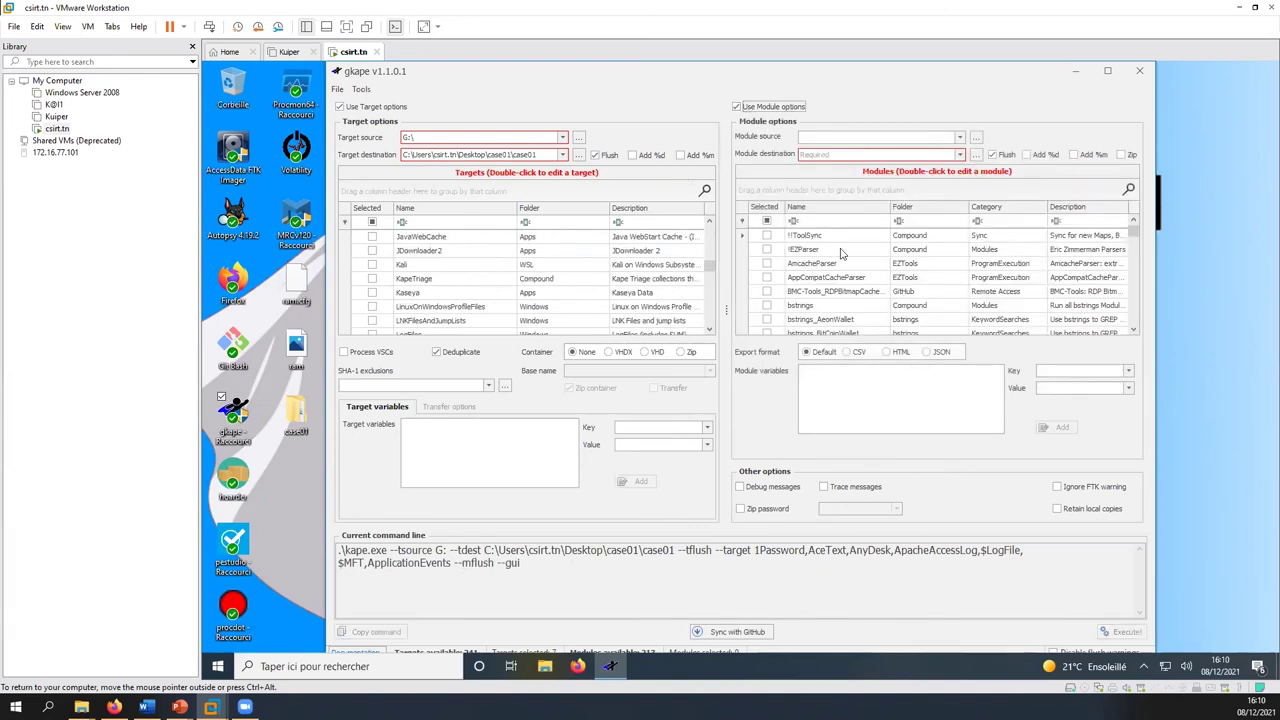
{"action": "scroll", "coordinate": [832, 282], "scroll_direction": "down", "scroll_amount": 3}
{"action": "scroll", "coordinate": [834, 289], "scroll_direction": "down", "scroll_amount": 2}
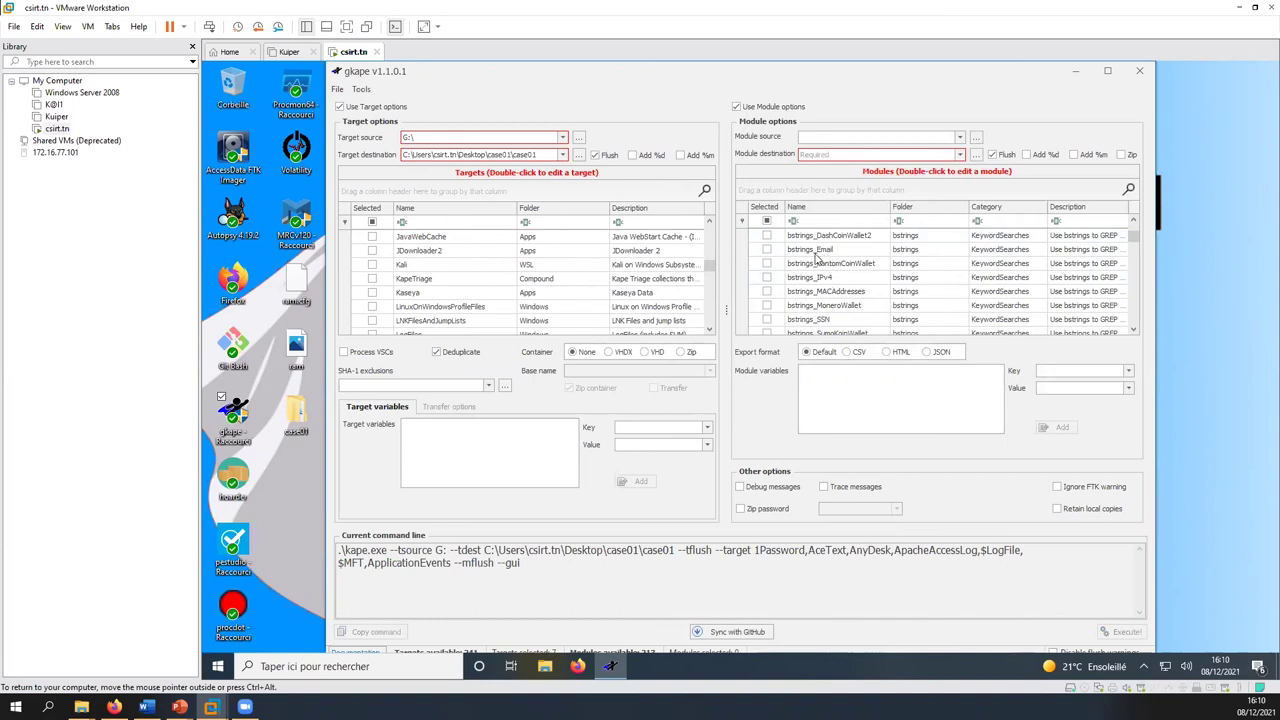
{"action": "scroll", "coordinate": [826, 260], "scroll_direction": "down", "scroll_amount": 5}
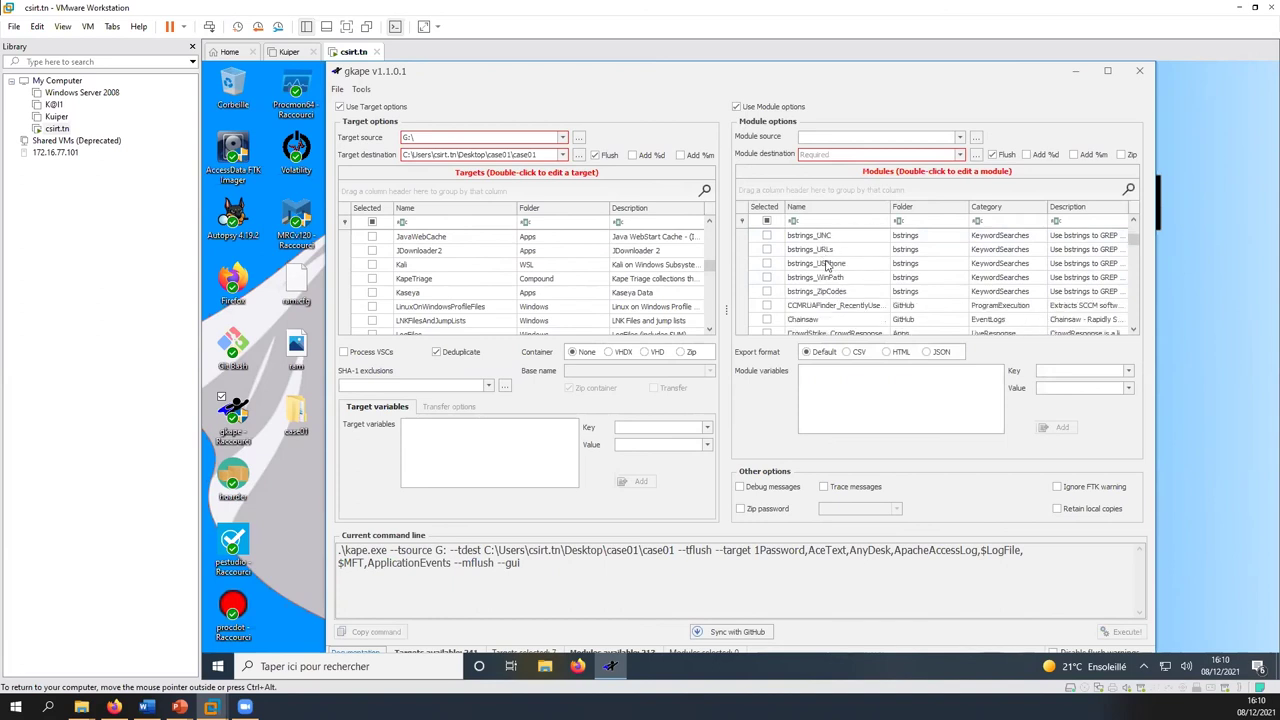
{"action": "scroll", "coordinate": [826, 268], "scroll_direction": "down", "scroll_amount": 3}
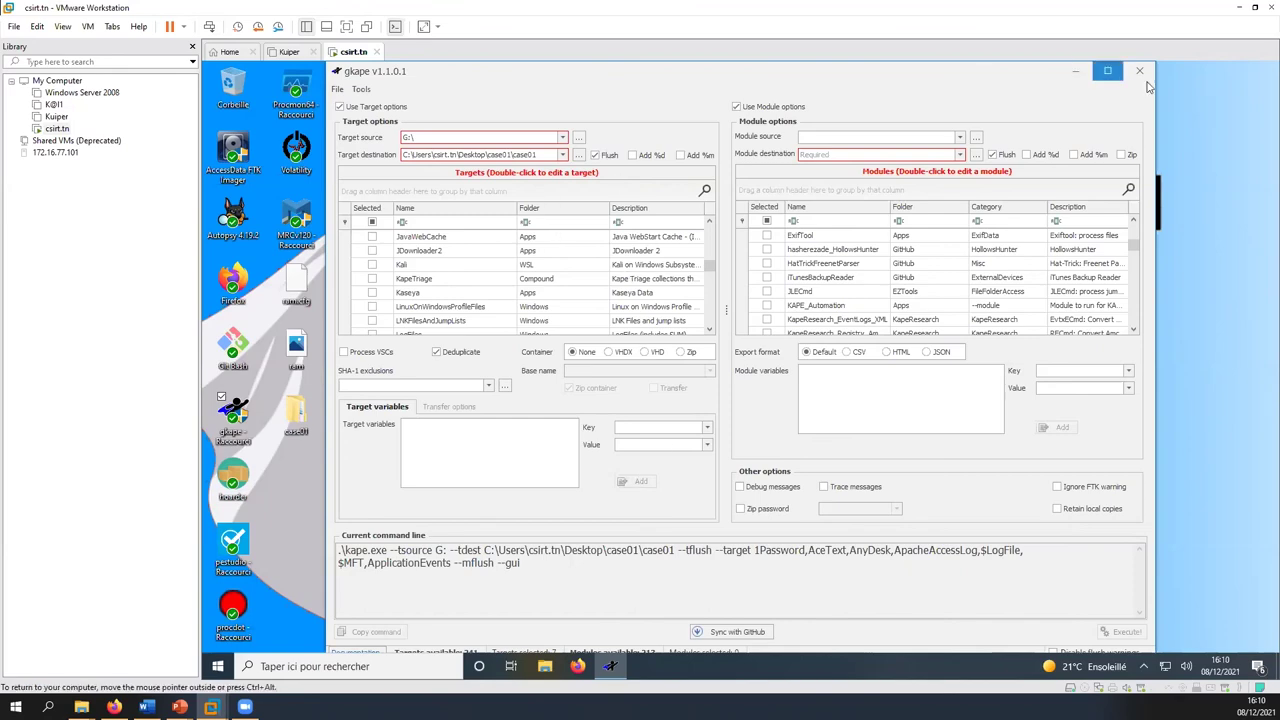
{"action": "key", "text": "alt+F4"}
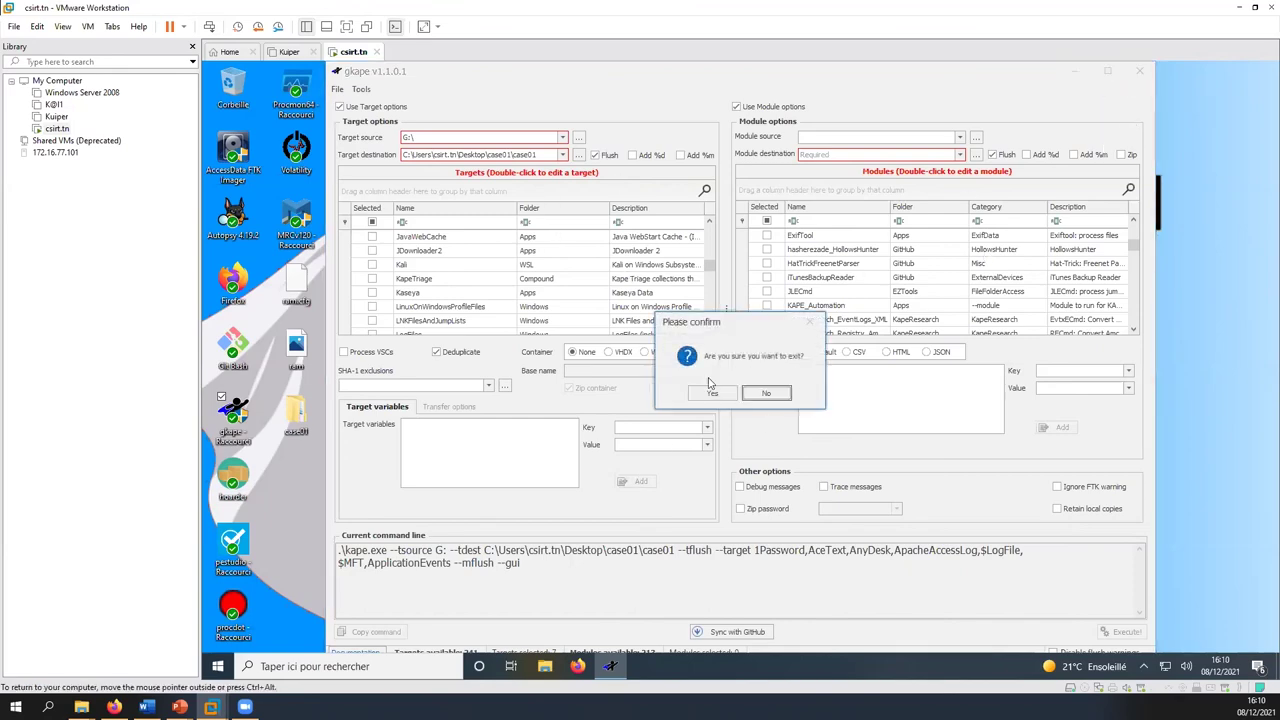
Confirm exiting gkape and open the Desktop case01\case01\Log folder
{"action": "left_click", "coordinate": [705, 393]}
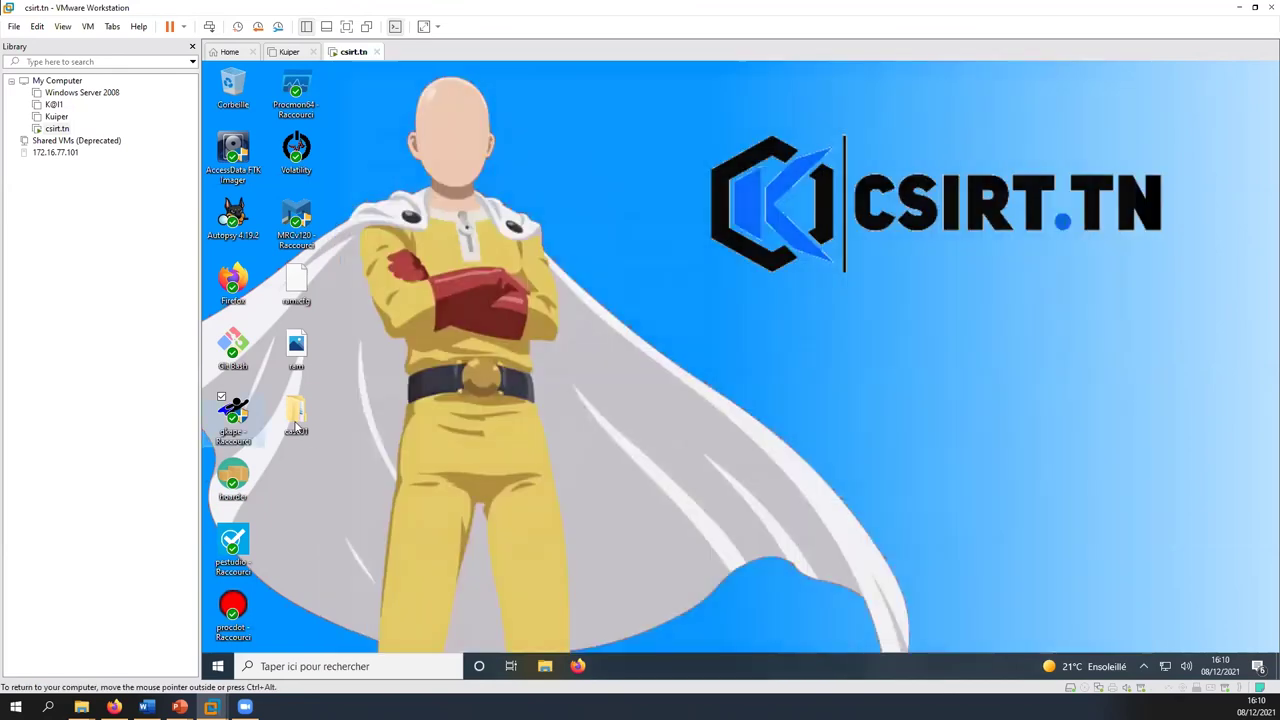
{"action": "double_click", "coordinate": [296, 410]}
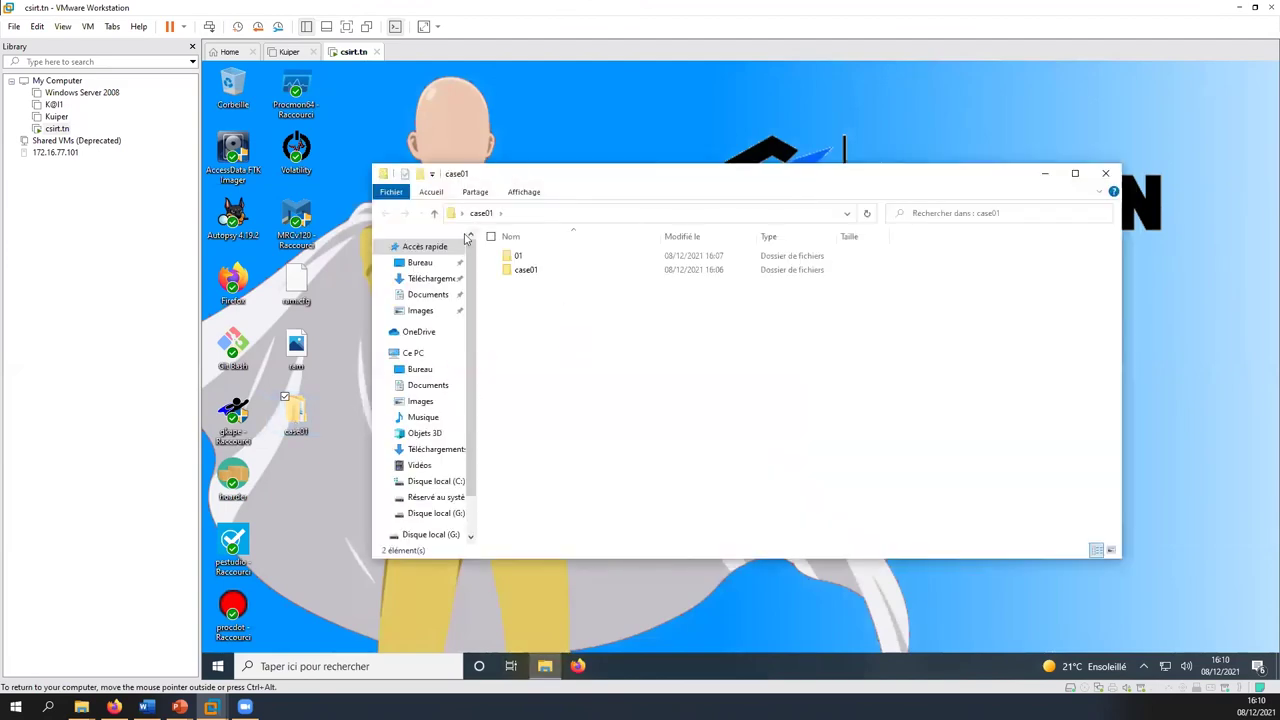
{"action": "double_click", "coordinate": [530, 272]}
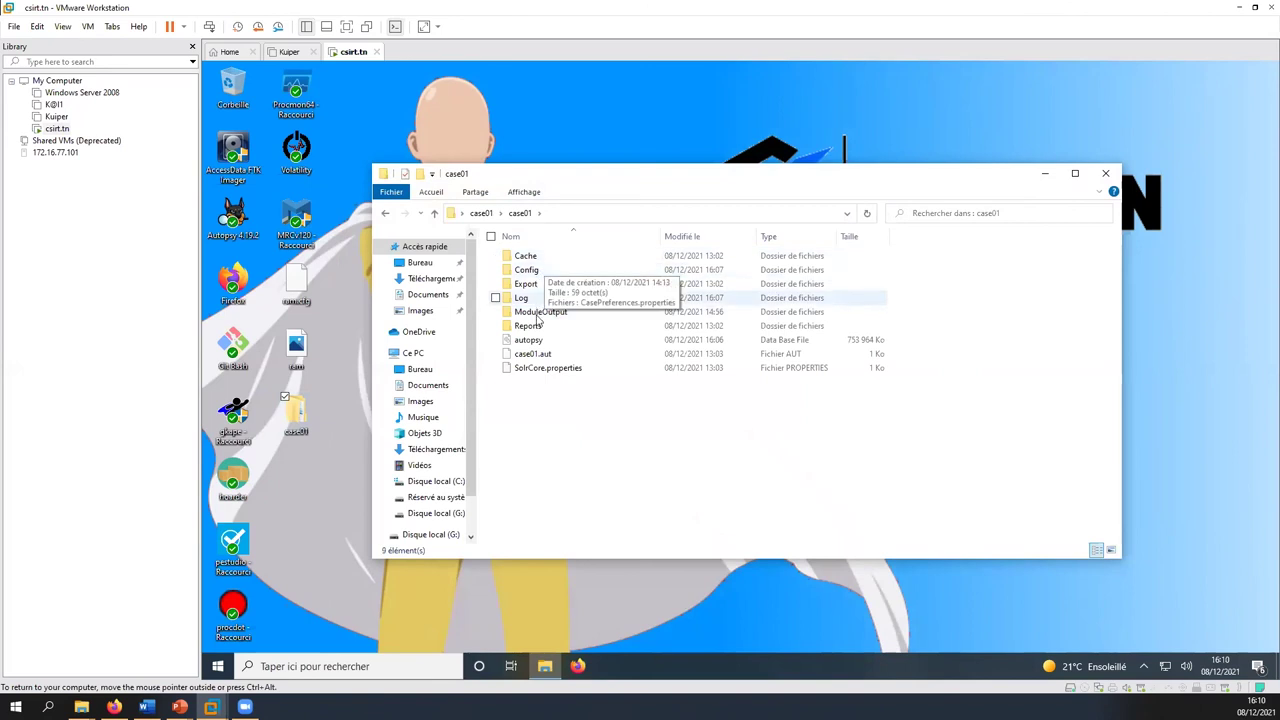
{"action": "left_click", "coordinate": [524, 300]}
{"action": "double_click", "coordinate": [525, 300]}
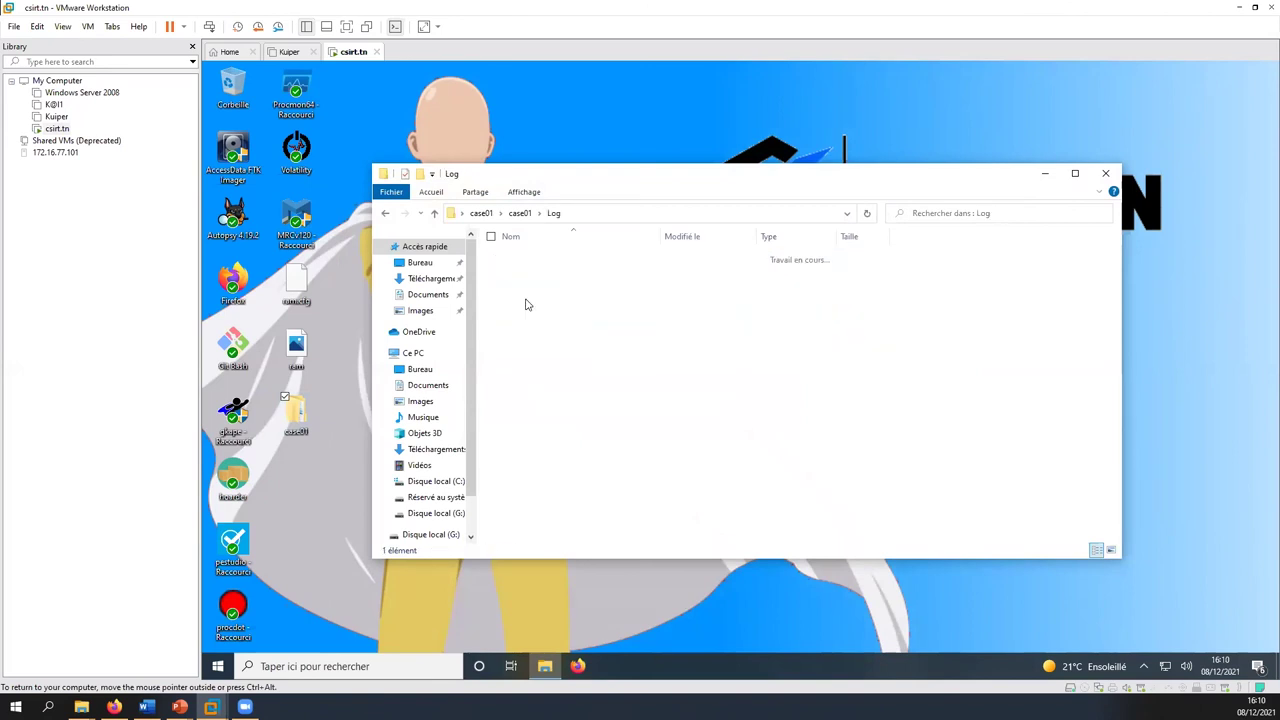
Go back to the outer case01 folder, open folder 01, and close File Explorer
{"action": "left_click", "coordinate": [521, 214]}
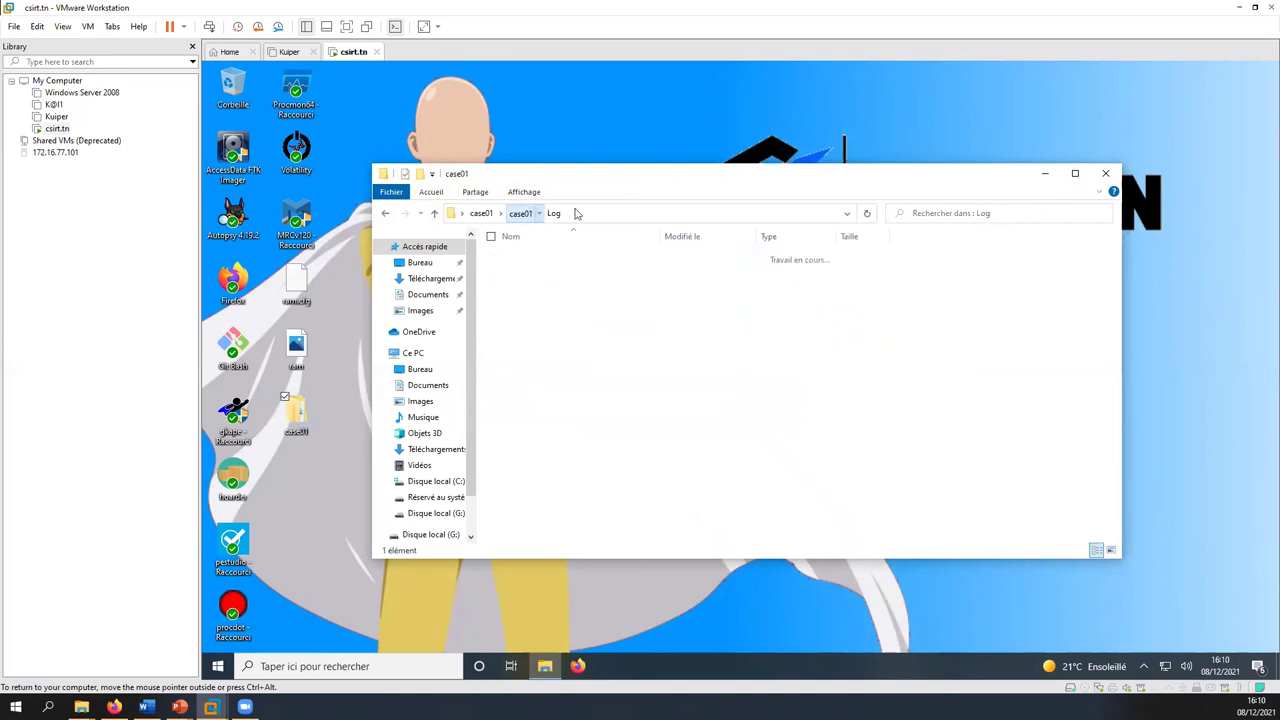
{"action": "left_click", "coordinate": [481, 215]}
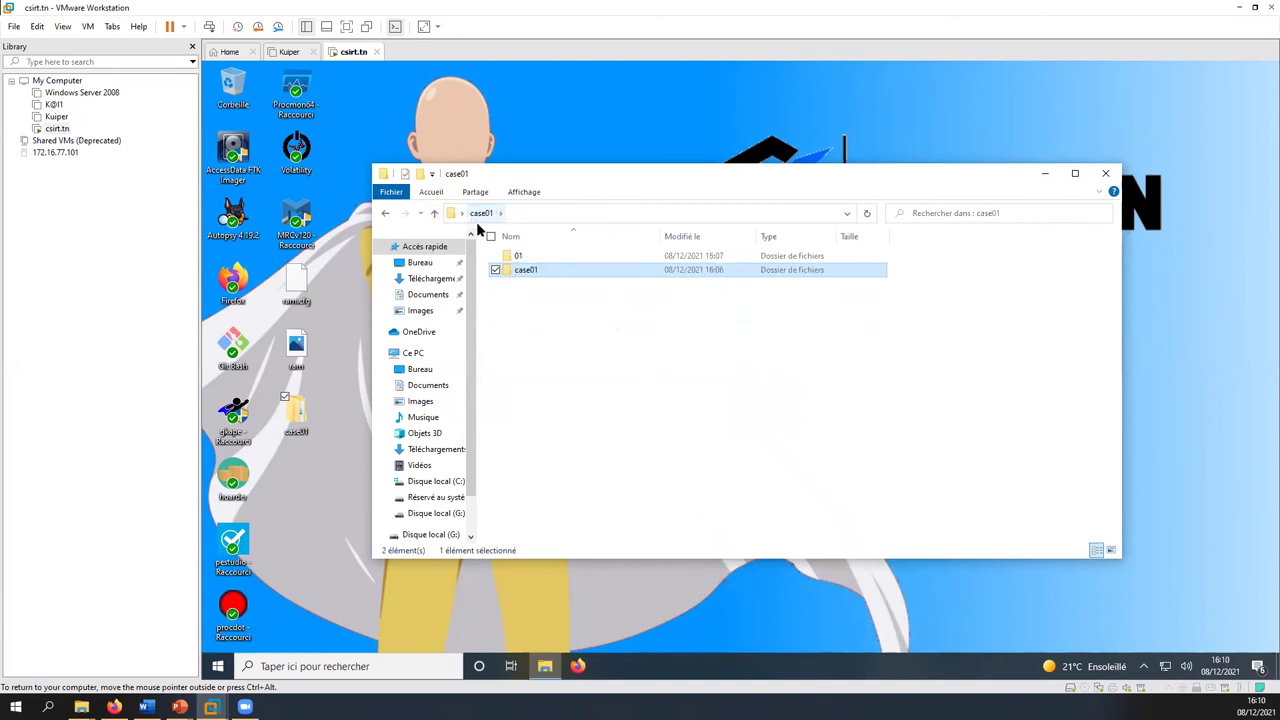
{"action": "left_click", "coordinate": [522, 258]}
{"action": "double_click", "coordinate": [522, 257]}
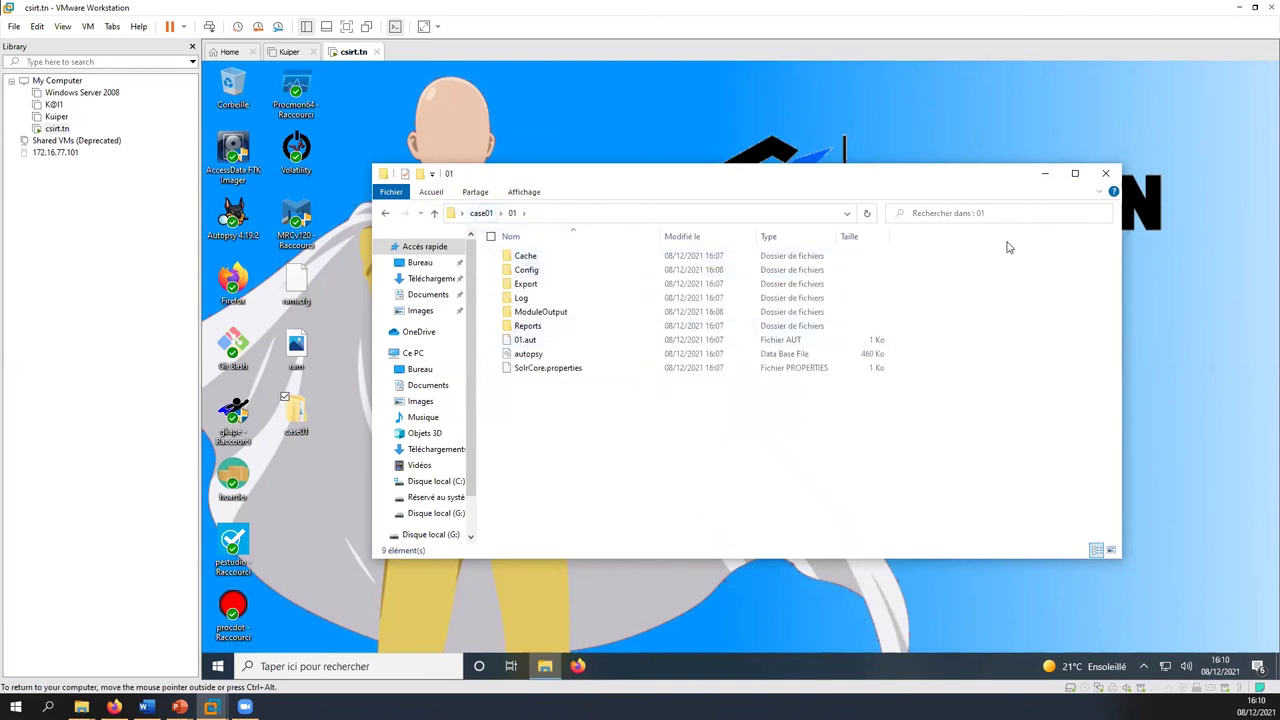
{"action": "left_click", "coordinate": [1106, 175]}
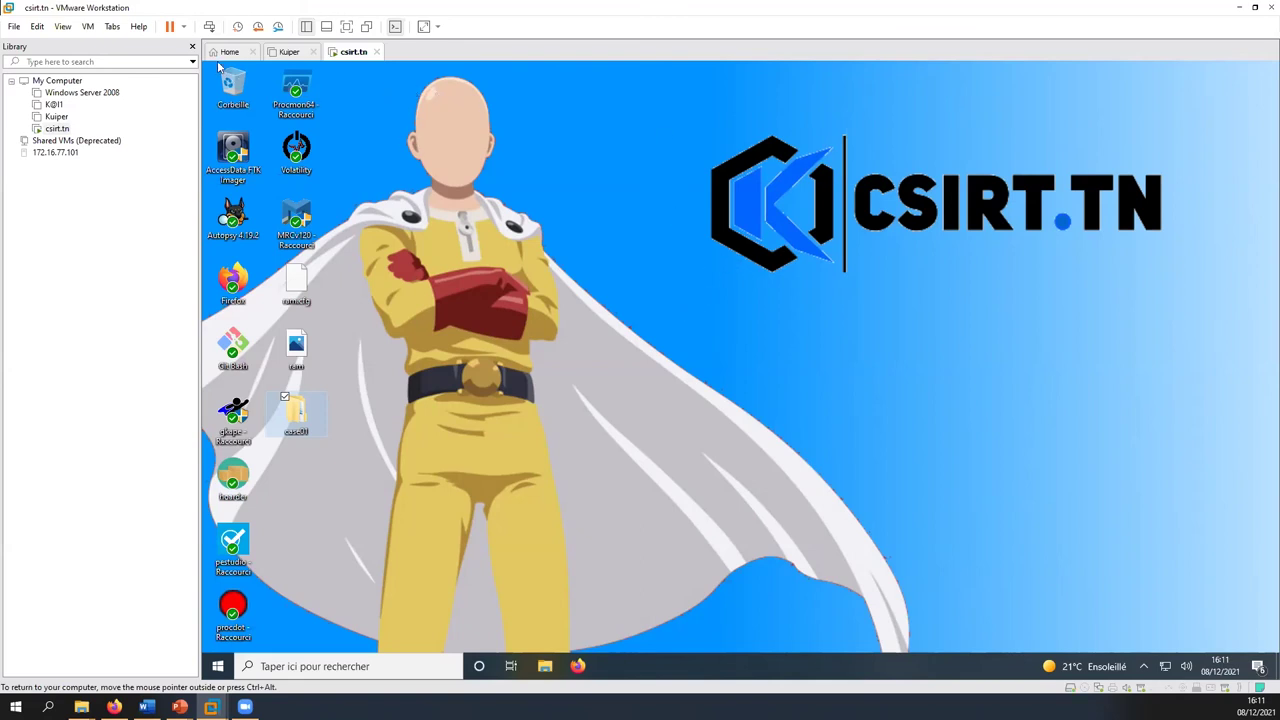
Shut down the csirt.tn guest and power on the Kuiper VM to its Ubuntu login prompt
{"action": "left_click", "coordinate": [183, 26]}
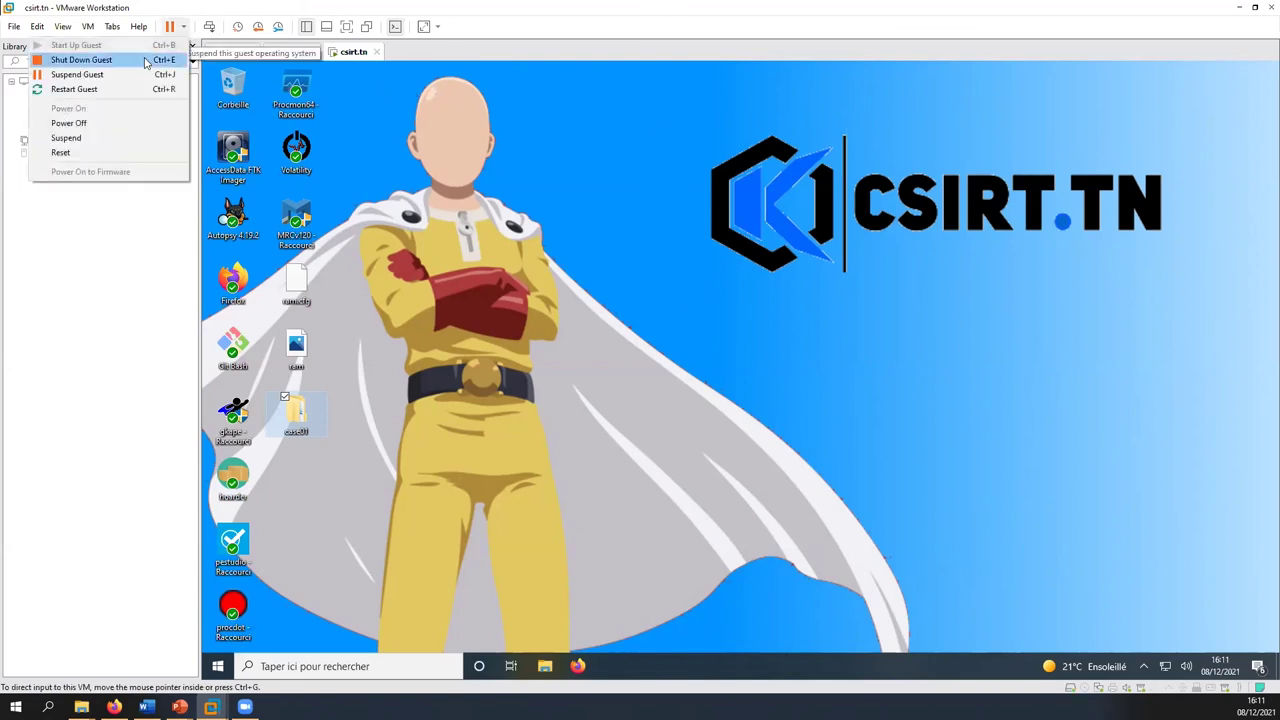
{"action": "left_click", "coordinate": [145, 60]}
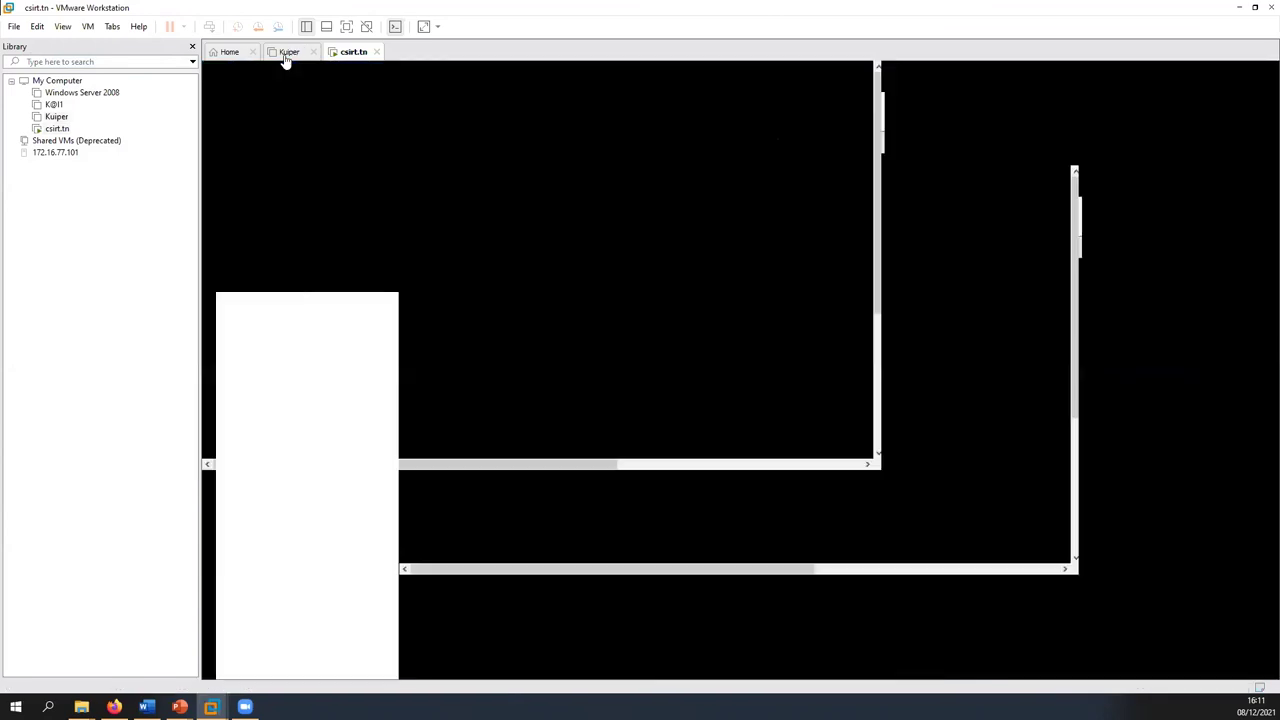
{"action": "left_click", "coordinate": [285, 57]}
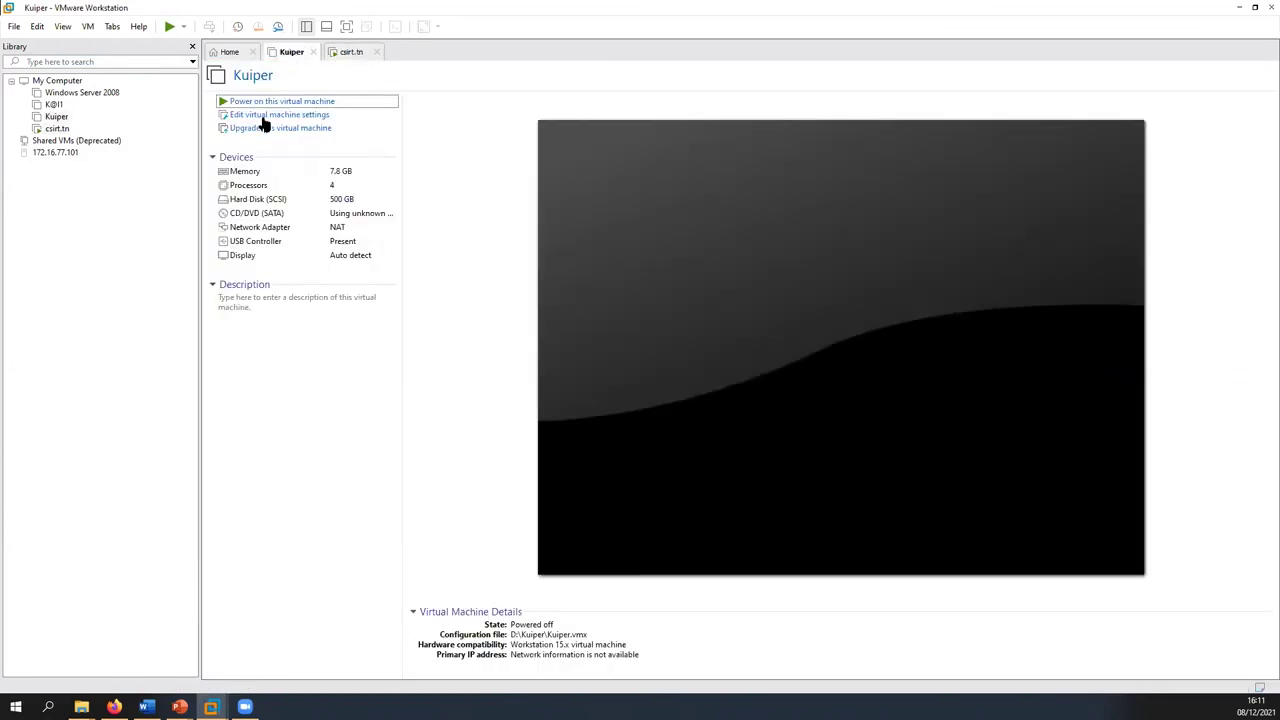
{"action": "key", "text": "ctrl+b"}
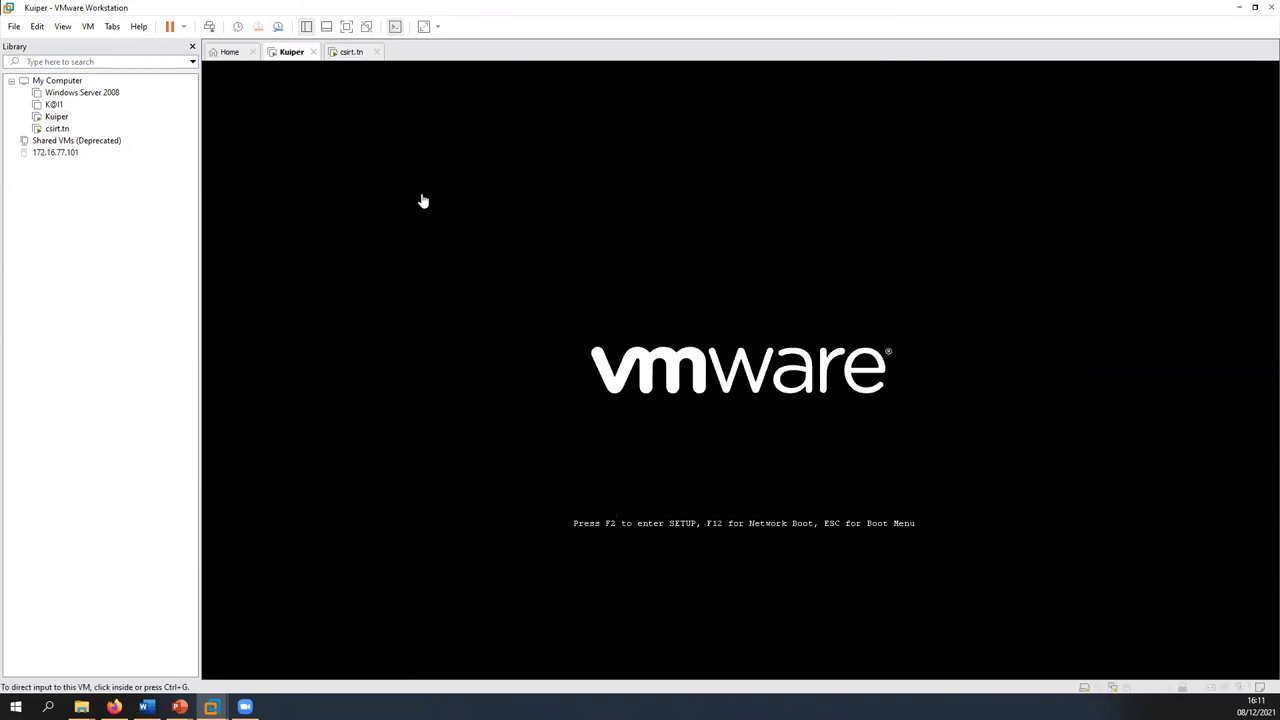
{"action": "left_click", "coordinate": [683, 322]}
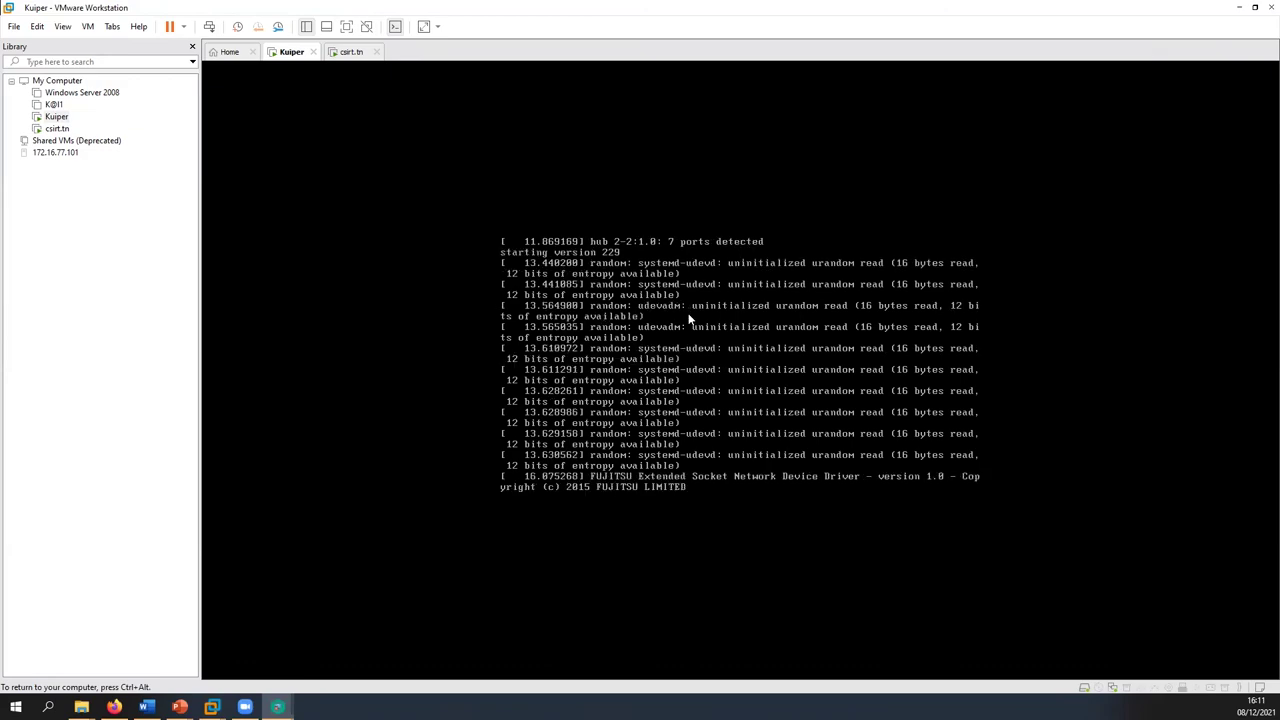
{"action": "key", "text": "ctrl+alt"}
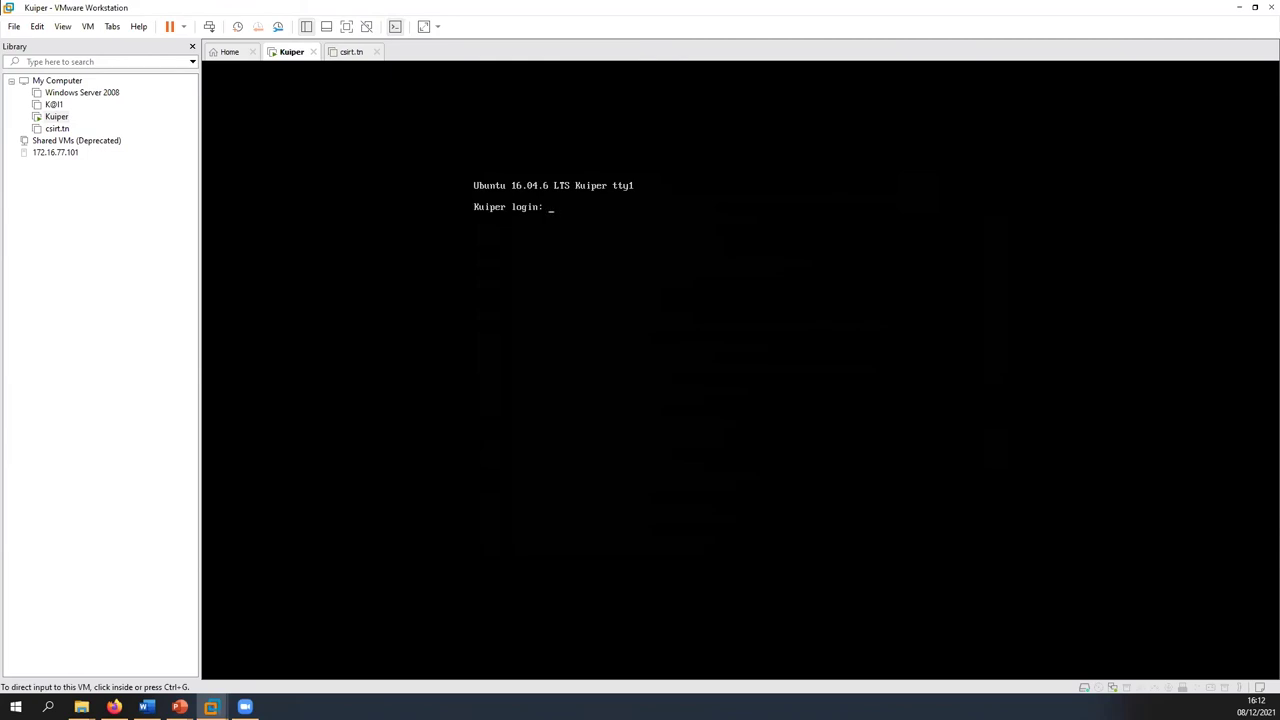
Log in to the Kuiper VM console and change into the Kuiper directory
{"action": "key", "text": "ctrl+g"}
{"action": "type", "text": "kuiper"}
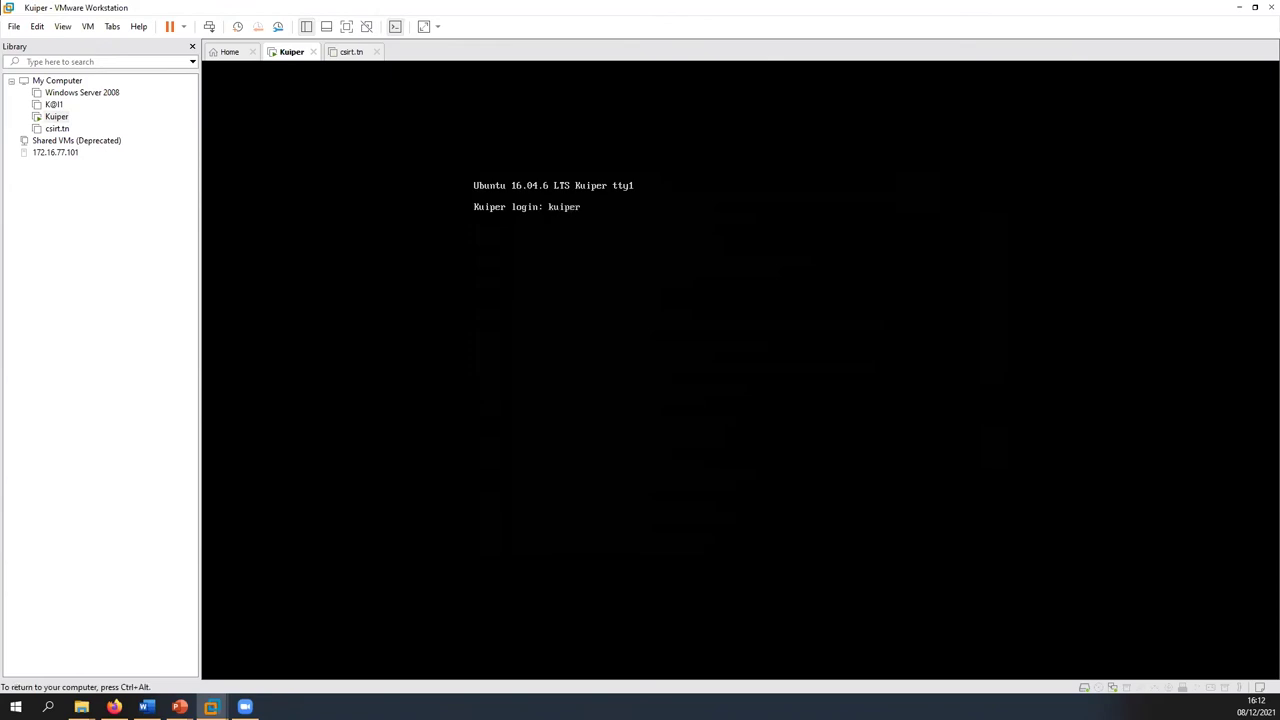
{"action": "key", "text": "Return"}
{"action": "key", "text": "Return"}
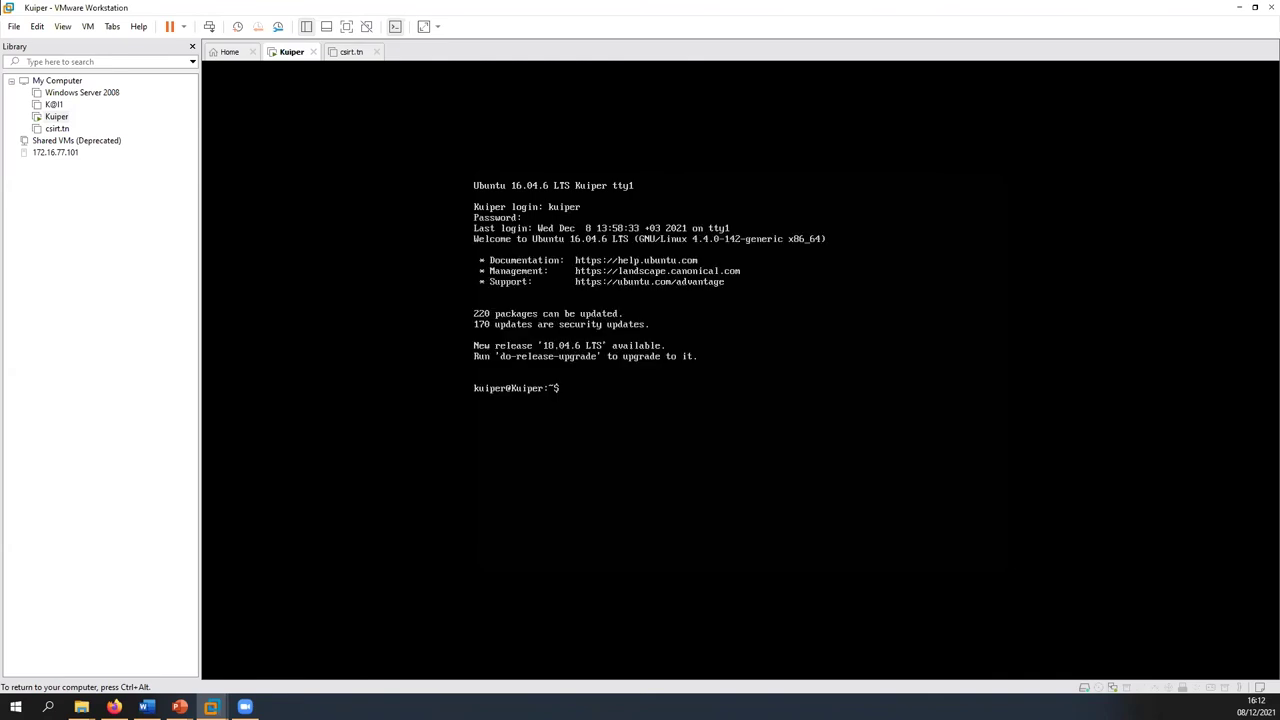
{"action": "key", "text": "Return"}
{"action": "key", "text": "Return"}
{"action": "key", "text": "Return"}
{"action": "type", "text": "su"}
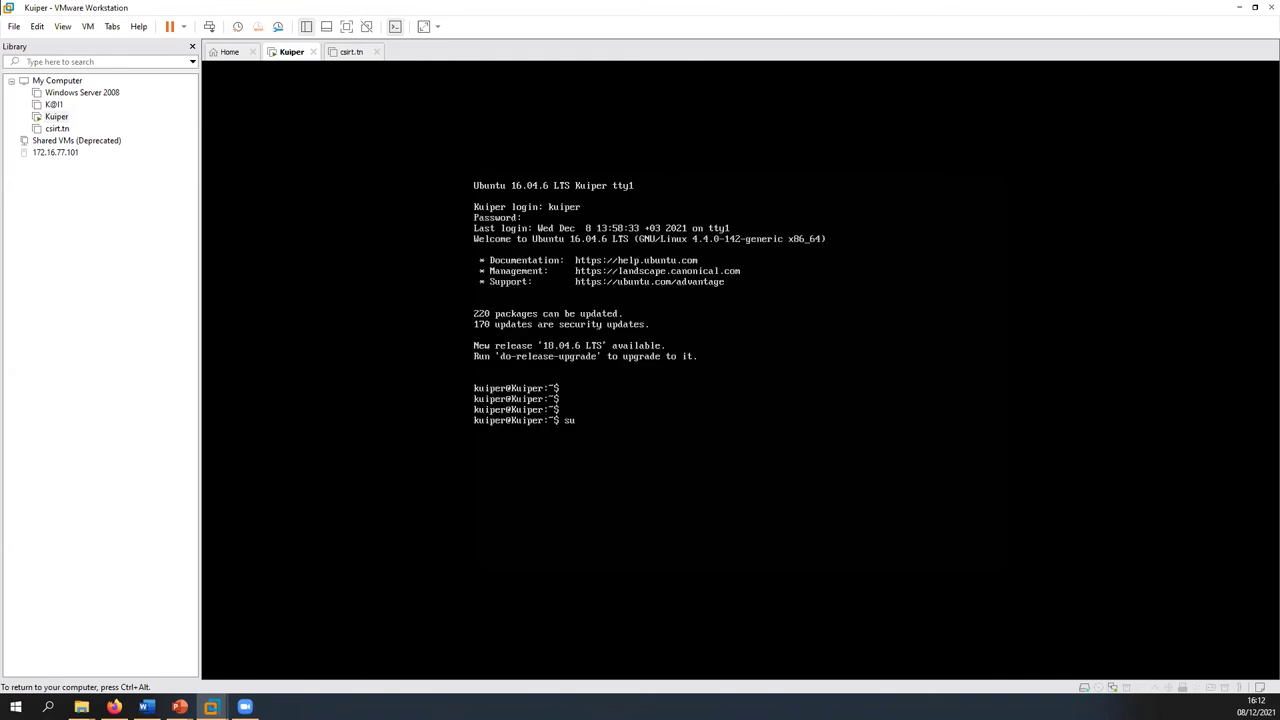
{"action": "type", "text": "do"}
{"action": "key", "text": "BackSpace"}
{"action": "key", "text": "BackSpace"}
{"action": "type", "text": "cd Ku"}
{"action": "key", "text": "Tab"}
{"action": "key", "text": "Return"}
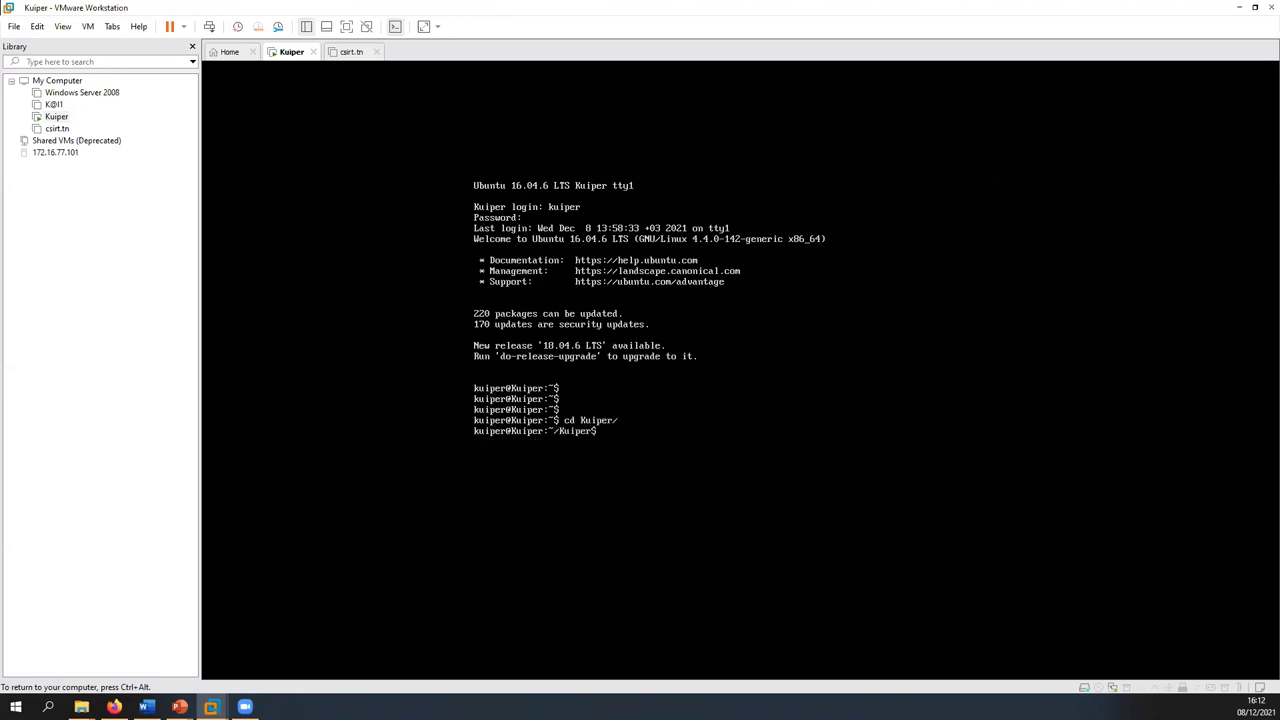
Load the French keyboard layout with sudo loadkeys fr, entering the sudo password
{"action": "type", "text": "sudo loadkeys fr"}
{"action": "key", "text": "Return"}
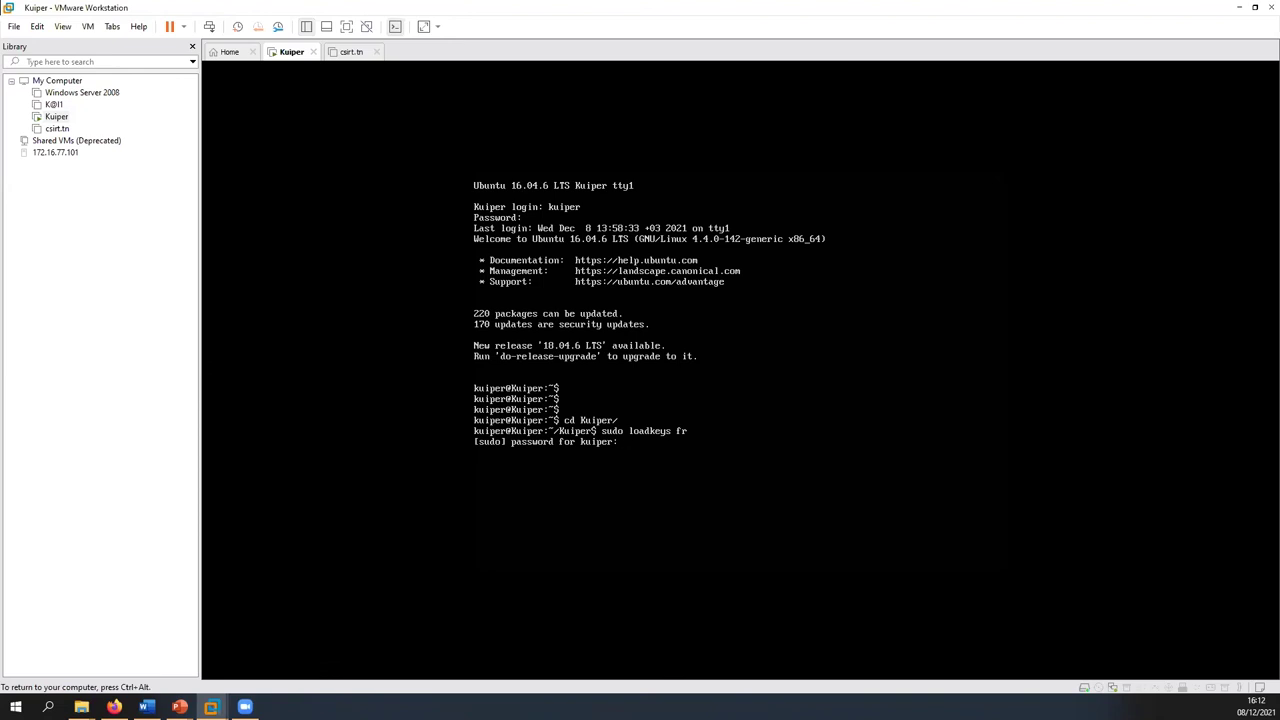
{"action": "key", "text": "Return"}
Start Kuiper with ./kuiper_install.sh -run, entering the sudo password, then release input to the host
{"action": "type", "text": "./kui"}
{"action": "key", "text": "Tab"}
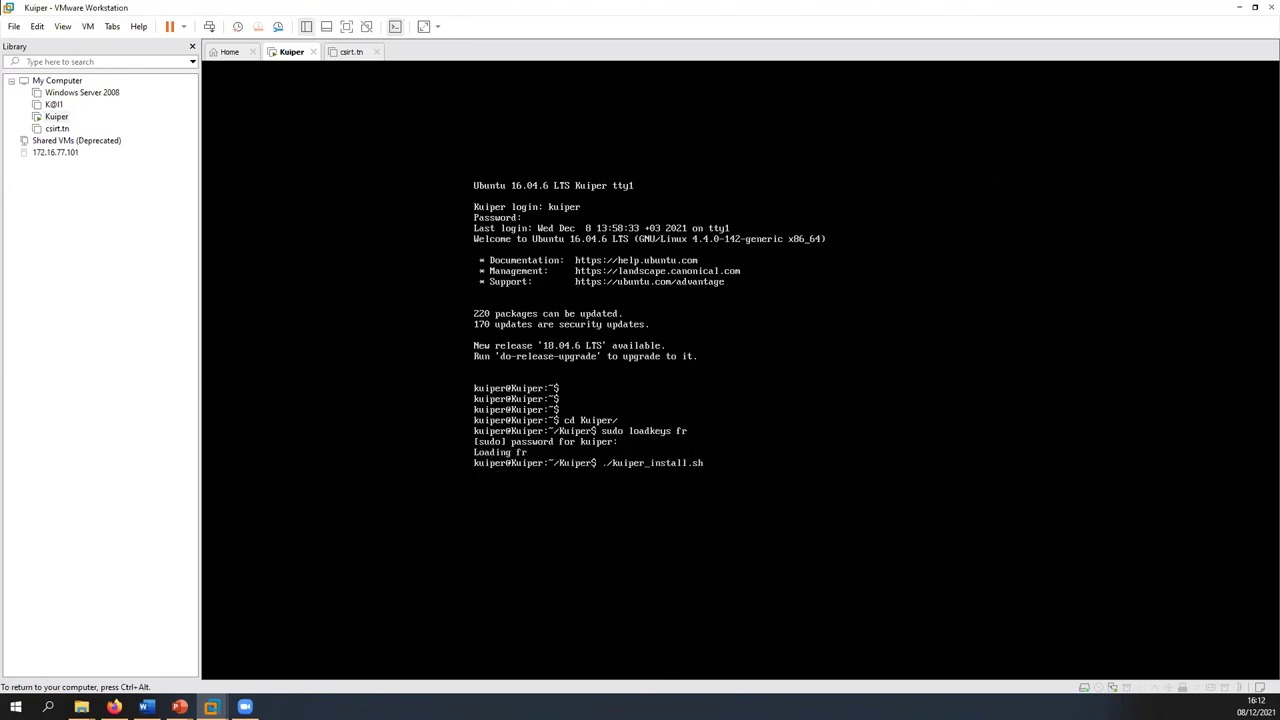
{"action": "type", "text": "-run"}
{"action": "key", "text": "Return"}
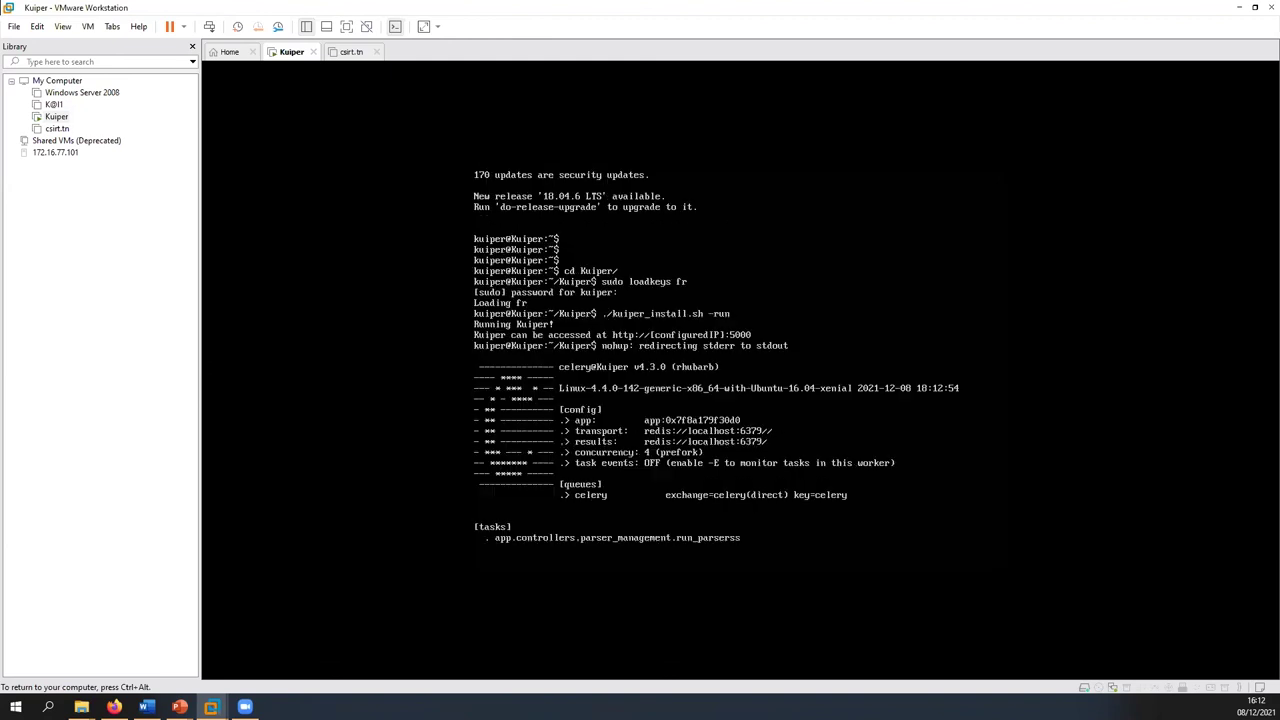
{"action": "key", "text": "ctrl+alt"}
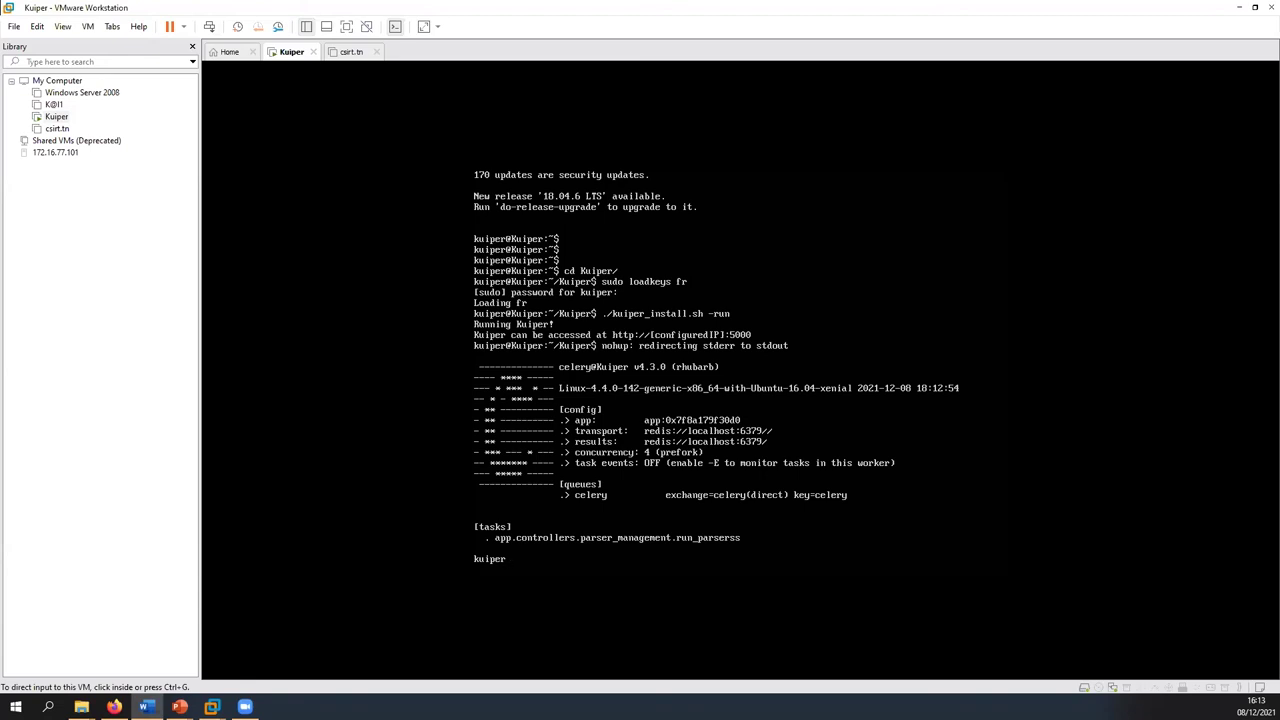
In Firefox's Kuiper tab, load the Kuiper root address 192.168.1.33:5000
{"action": "key", "text": "alt+Tab"}
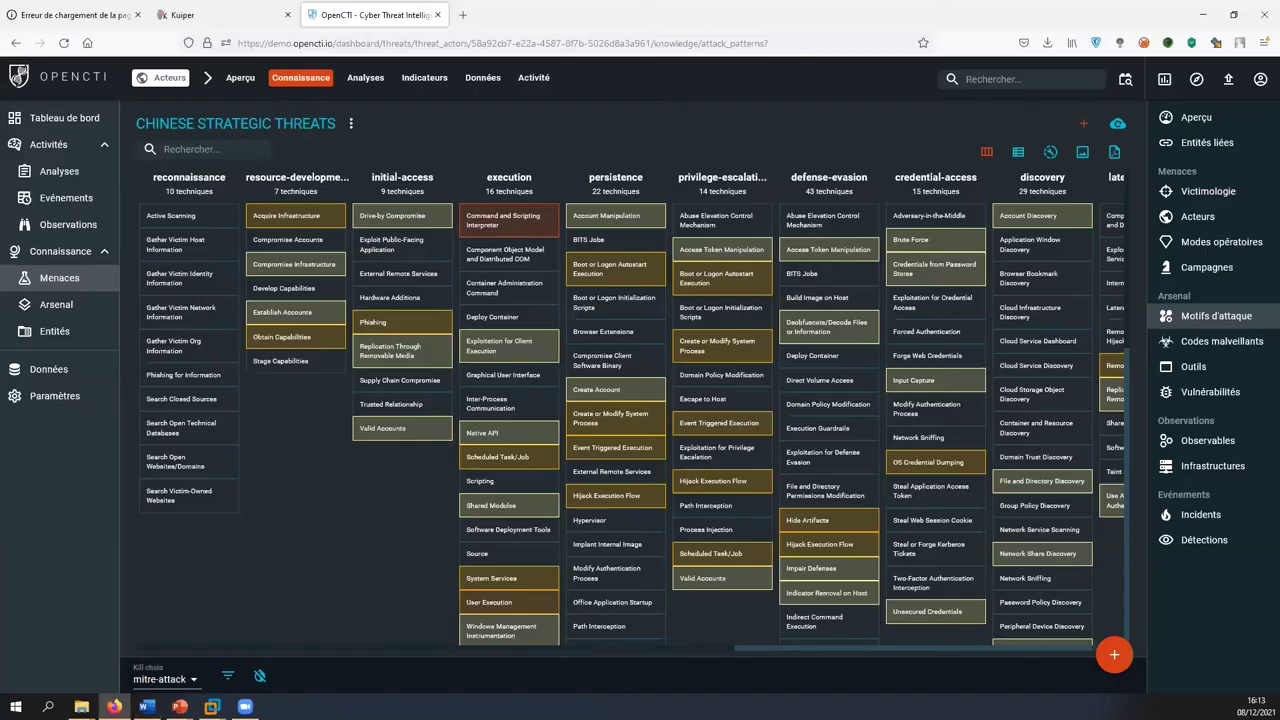
{"action": "left_click", "coordinate": [225, 16]}
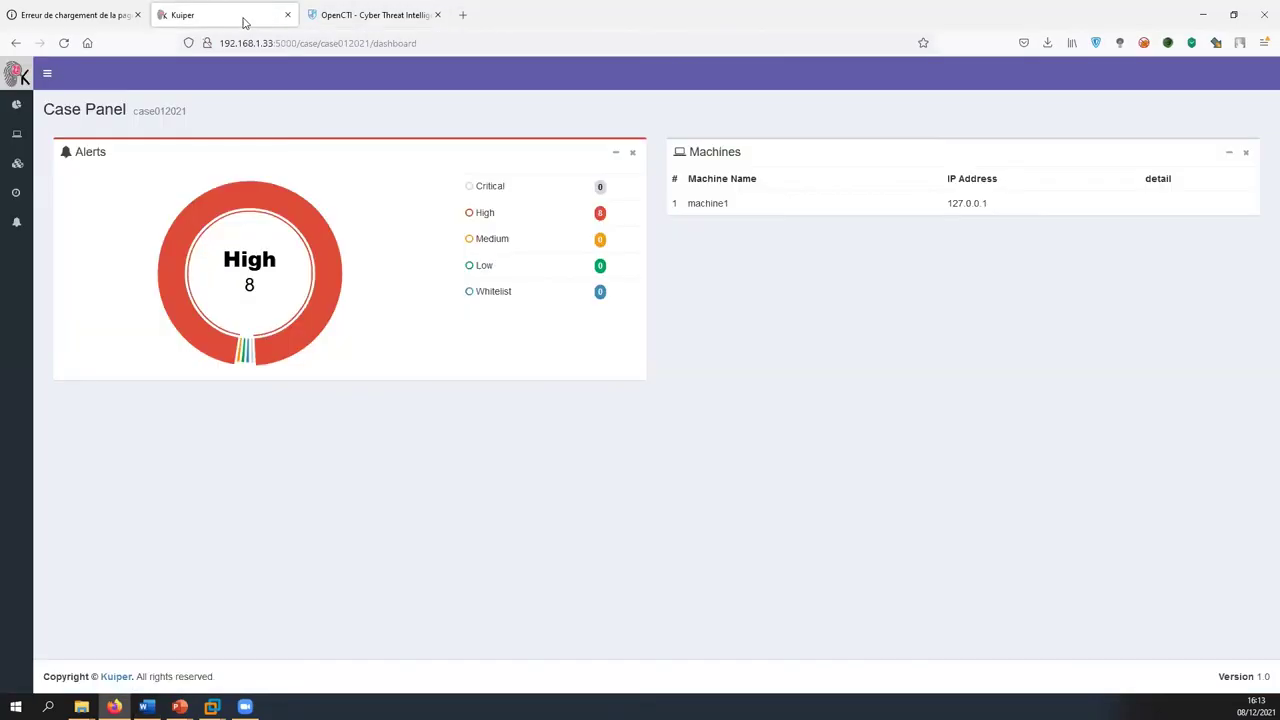
{"action": "left_click", "coordinate": [17, 76]}
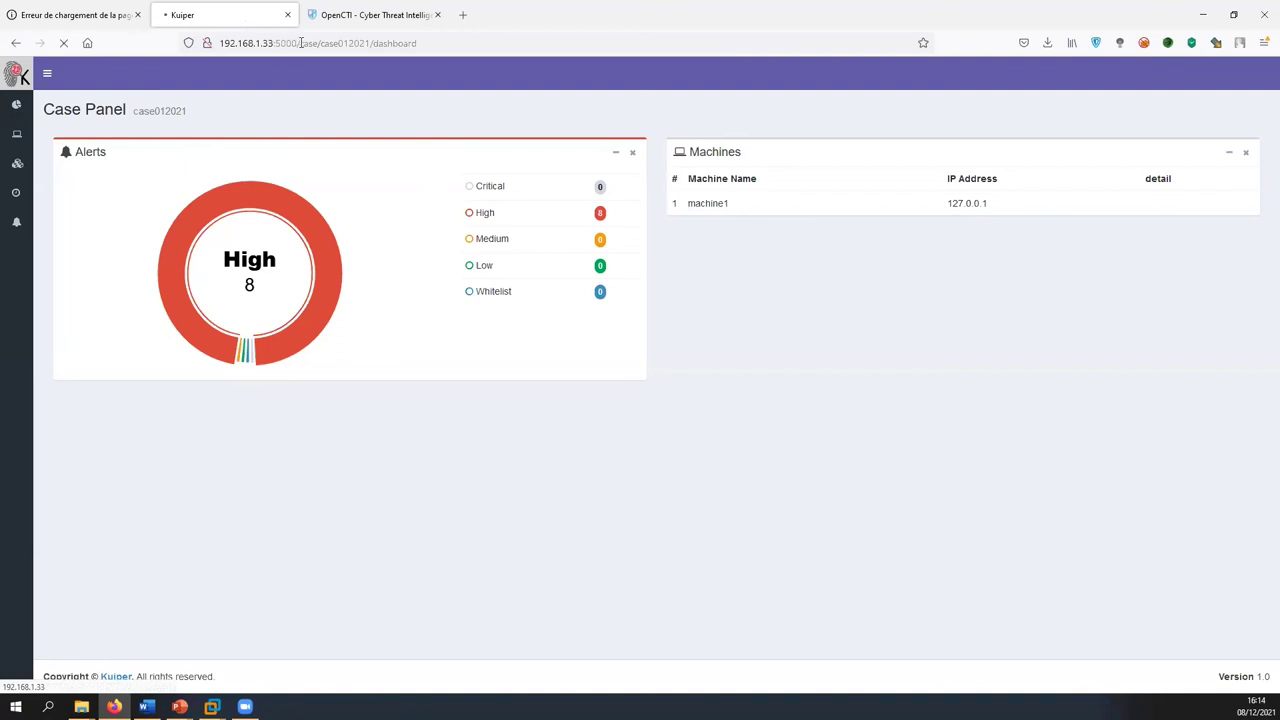
{"action": "left_click_drag", "start_coordinate": [300, 43], "coordinate": [566, 43]}
{"action": "key", "text": "BackSpace"}
{"action": "key", "text": "Return"}
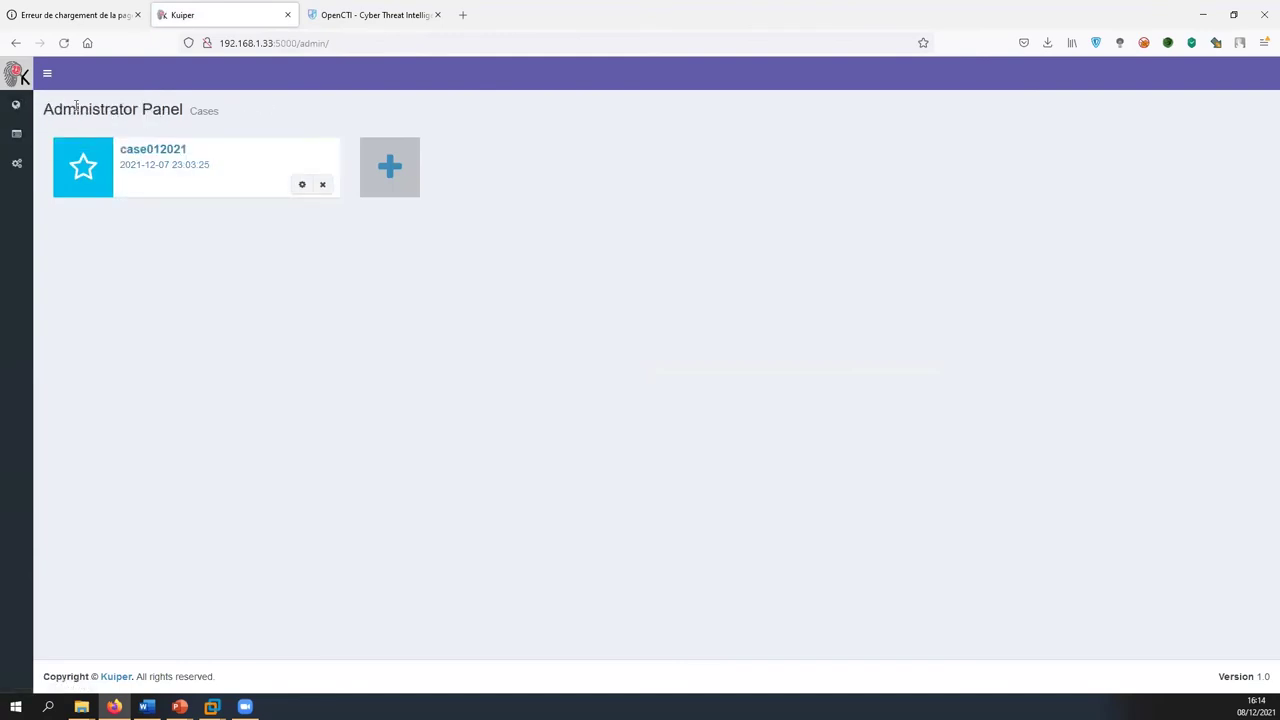
{"action": "left_click_drag", "start_coordinate": [44, 110], "coordinate": [240, 112]}
{"action": "left_click", "coordinate": [240, 112]}
Create a new case named 'first' and open its case panel
{"action": "left_click", "coordinate": [403, 185]}
{"action": "left_click", "coordinate": [520, 151]}
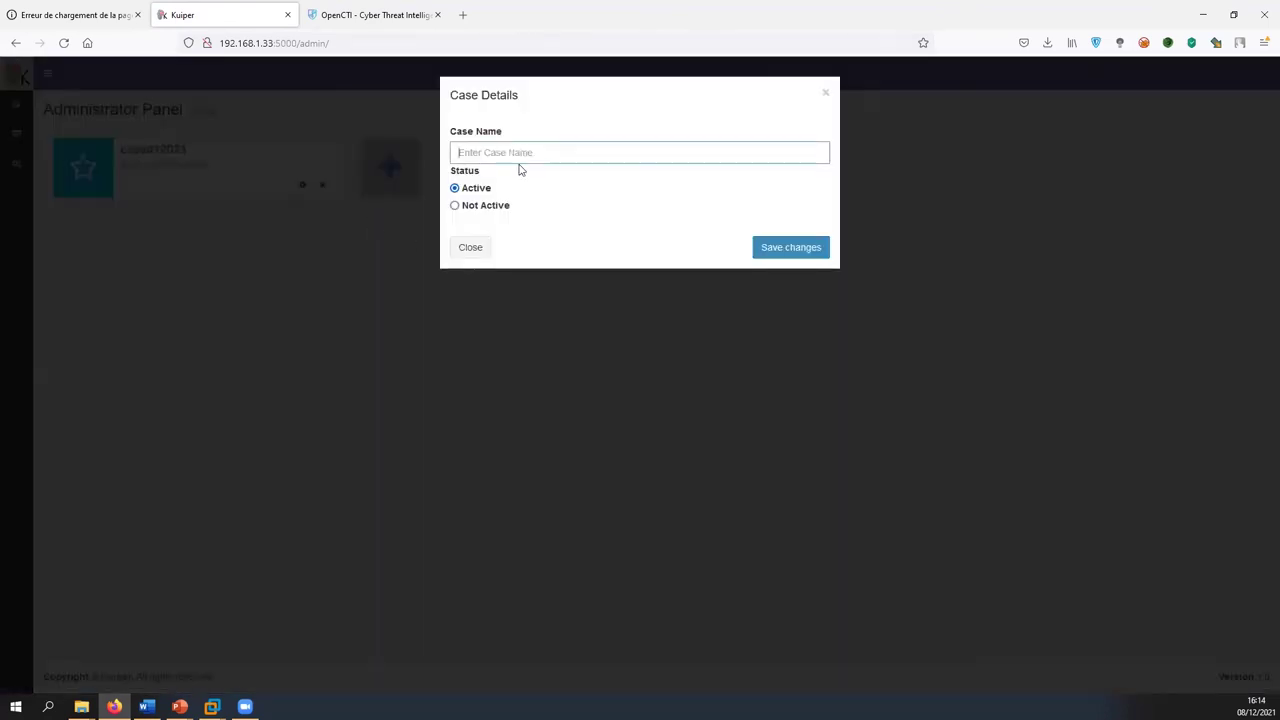
{"action": "type", "text": "tirst"}
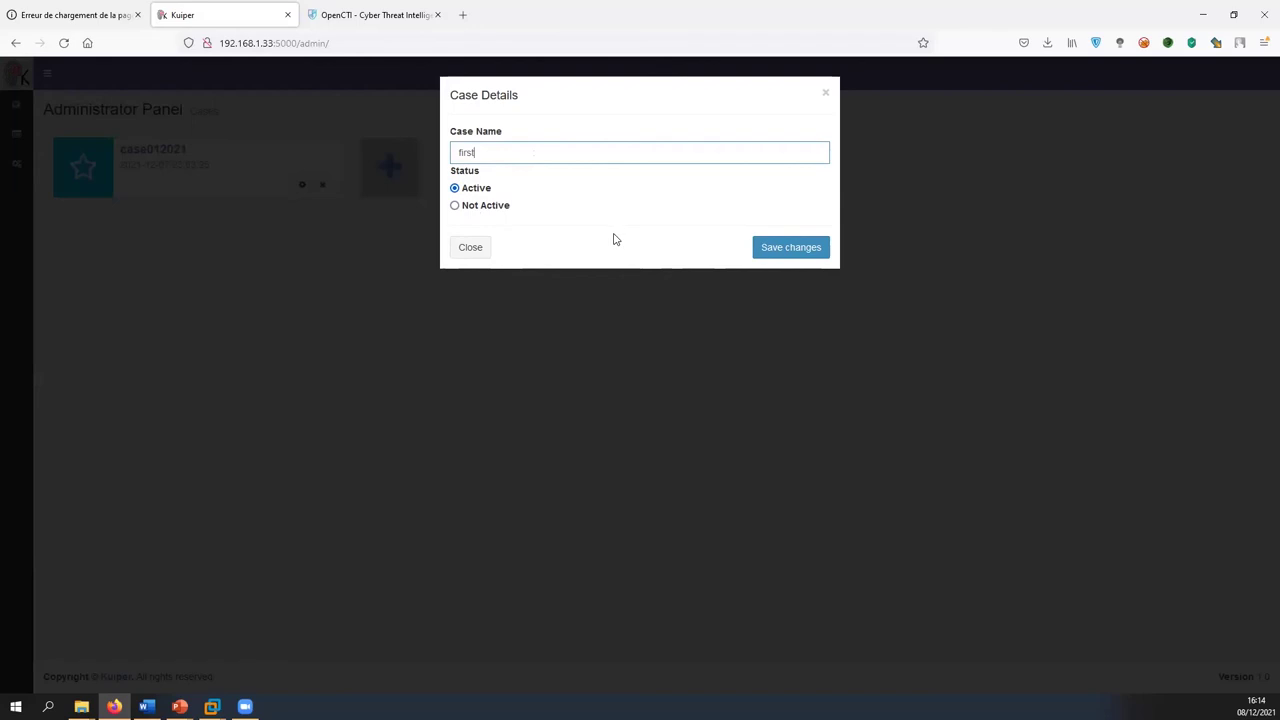
{"action": "left_click", "coordinate": [791, 250]}
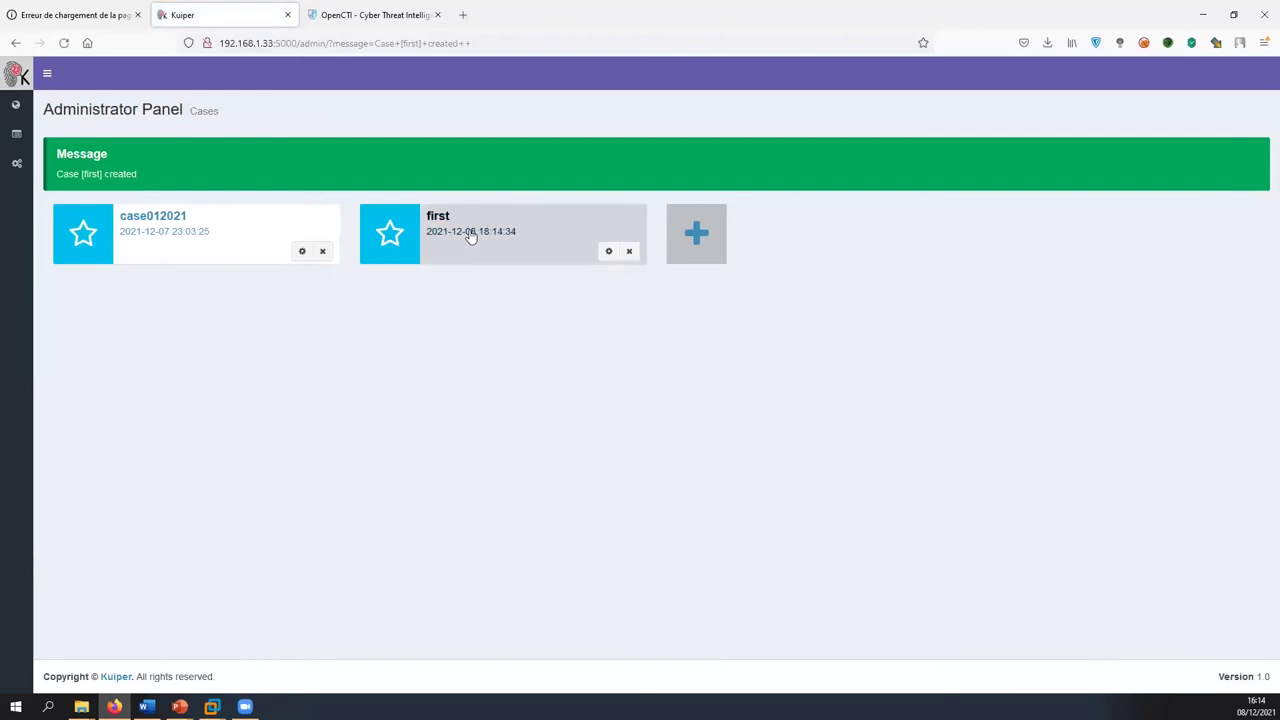
{"action": "left_click", "coordinate": [473, 237]}
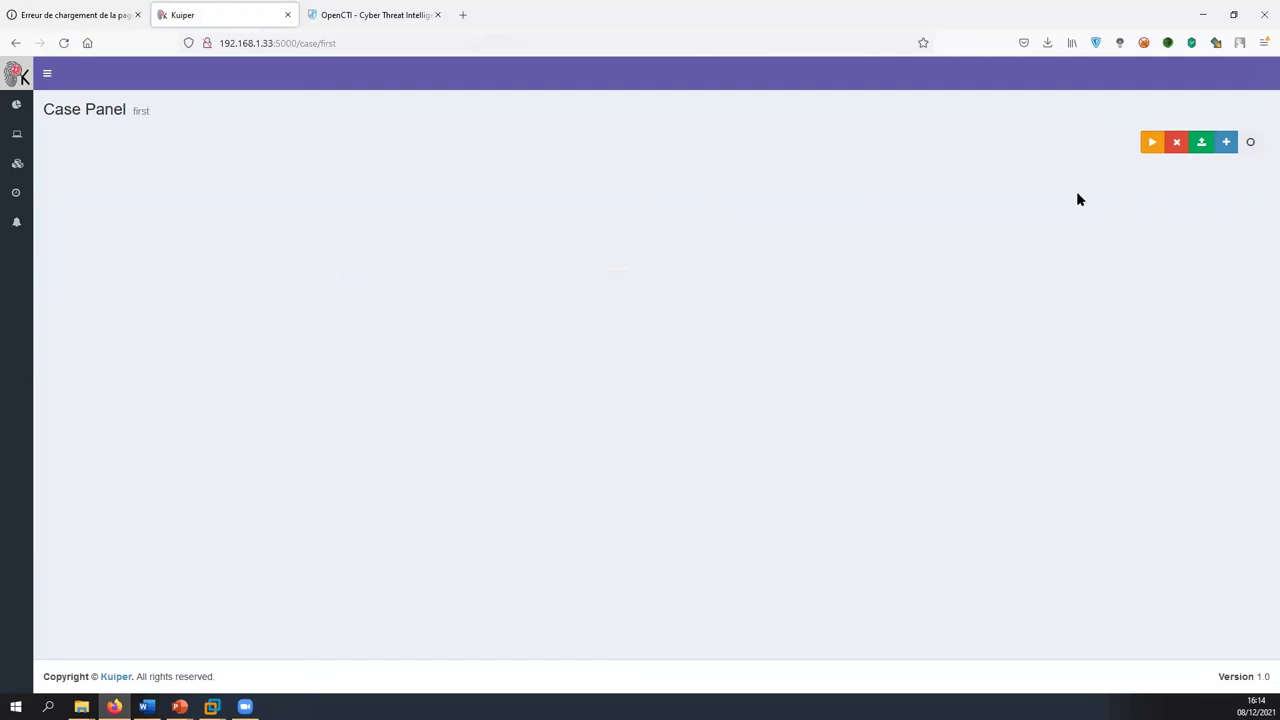
Add machine 'machine1' with IP 192.168.1.1, then dismiss the artifact upload window without uploading
{"action": "left_click", "coordinate": [1226, 143]}
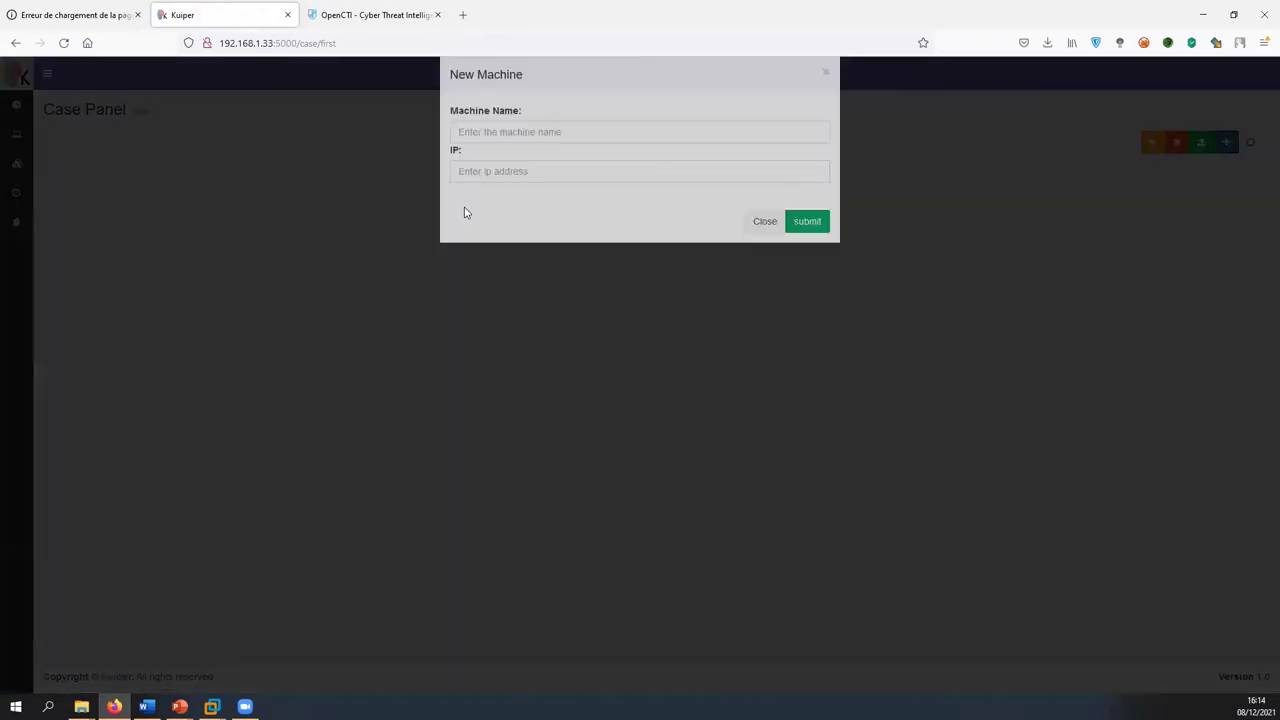
{"action": "left_click", "coordinate": [549, 152]}
{"action": "type", "text": "machine1"}
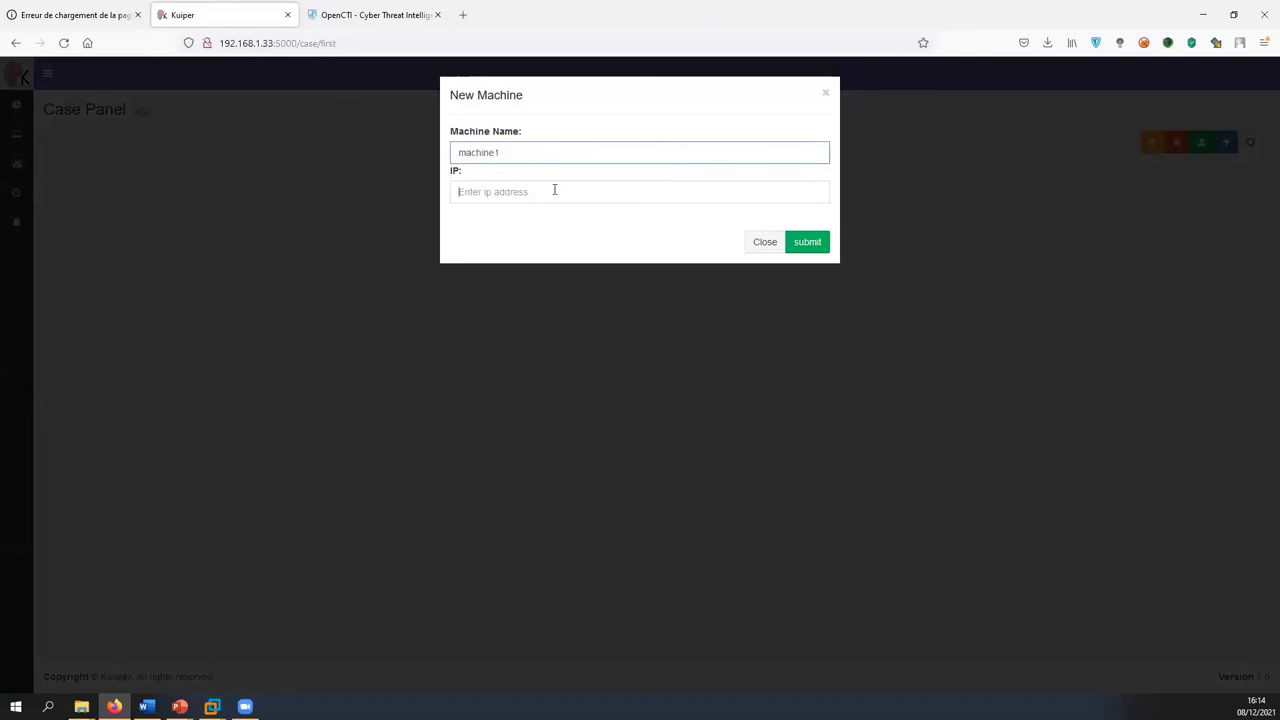
{"action": "left_click", "coordinate": [554, 190]}
{"action": "type", "text": "192.1"}
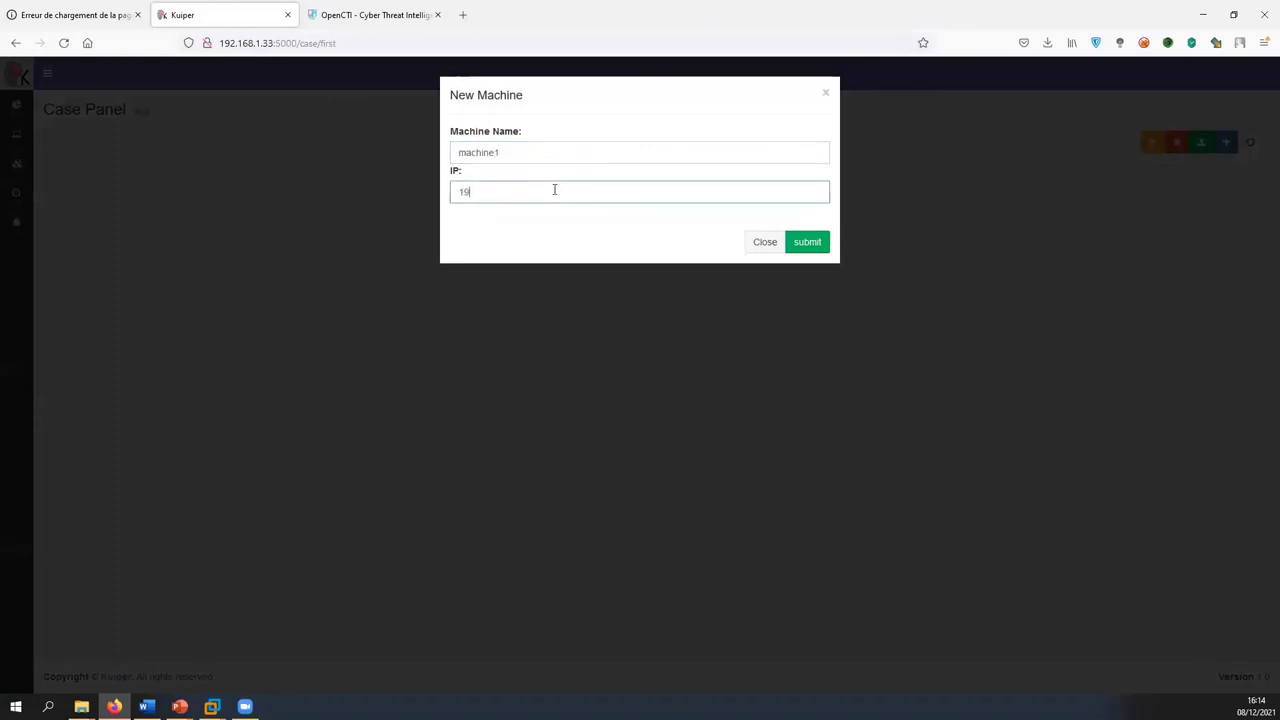
{"action": "type", "text": "68.1.1"}
{"action": "left_click", "coordinate": [808, 243]}
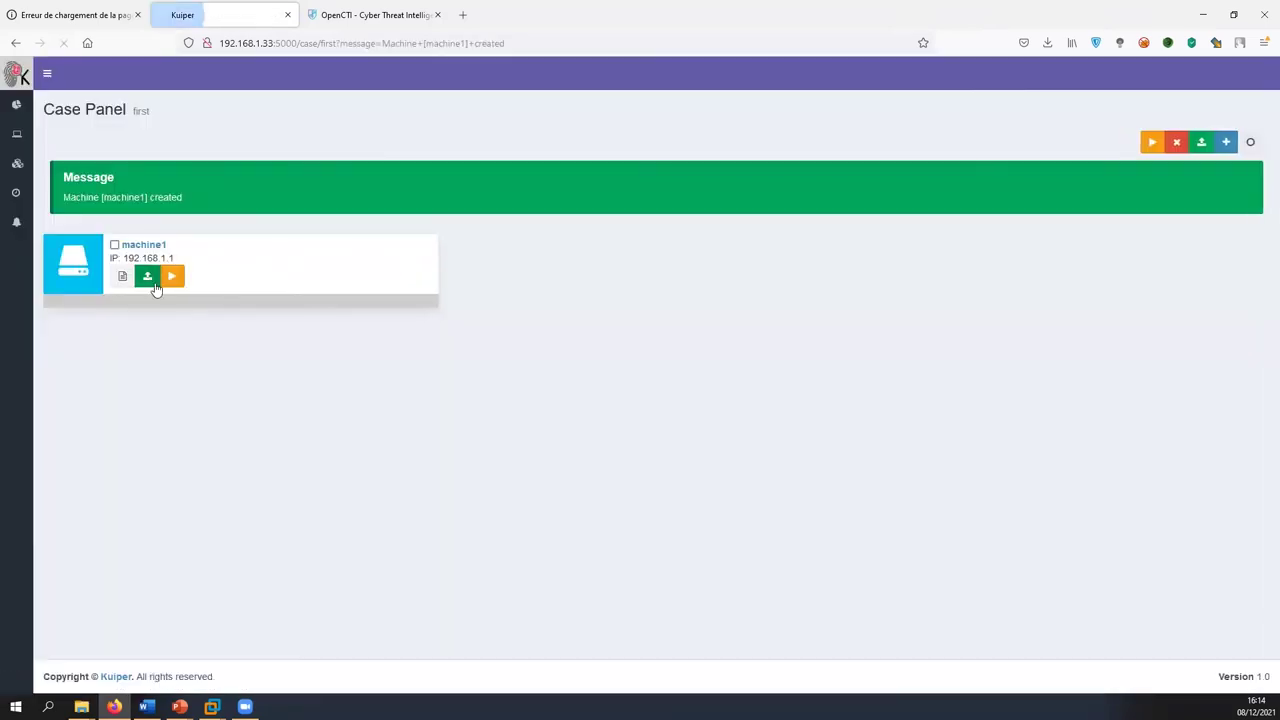
{"action": "left_click", "coordinate": [148, 277]}
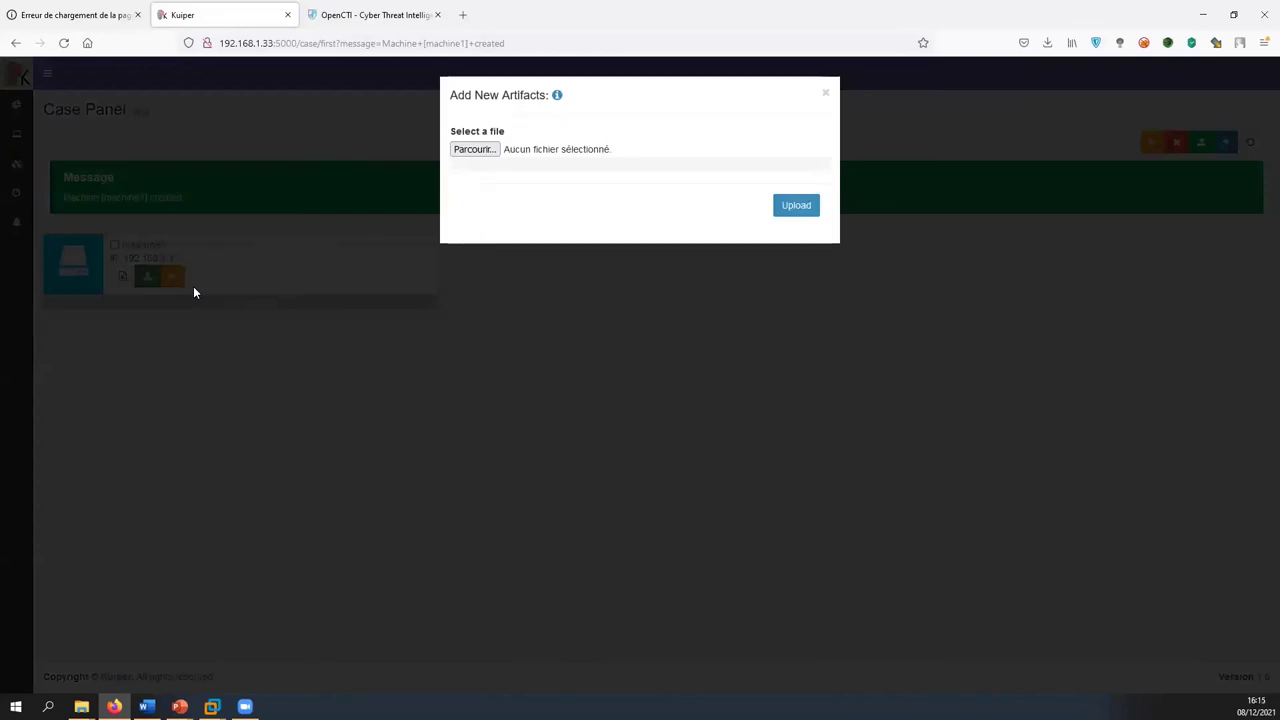
{"action": "left_click", "coordinate": [825, 93]}
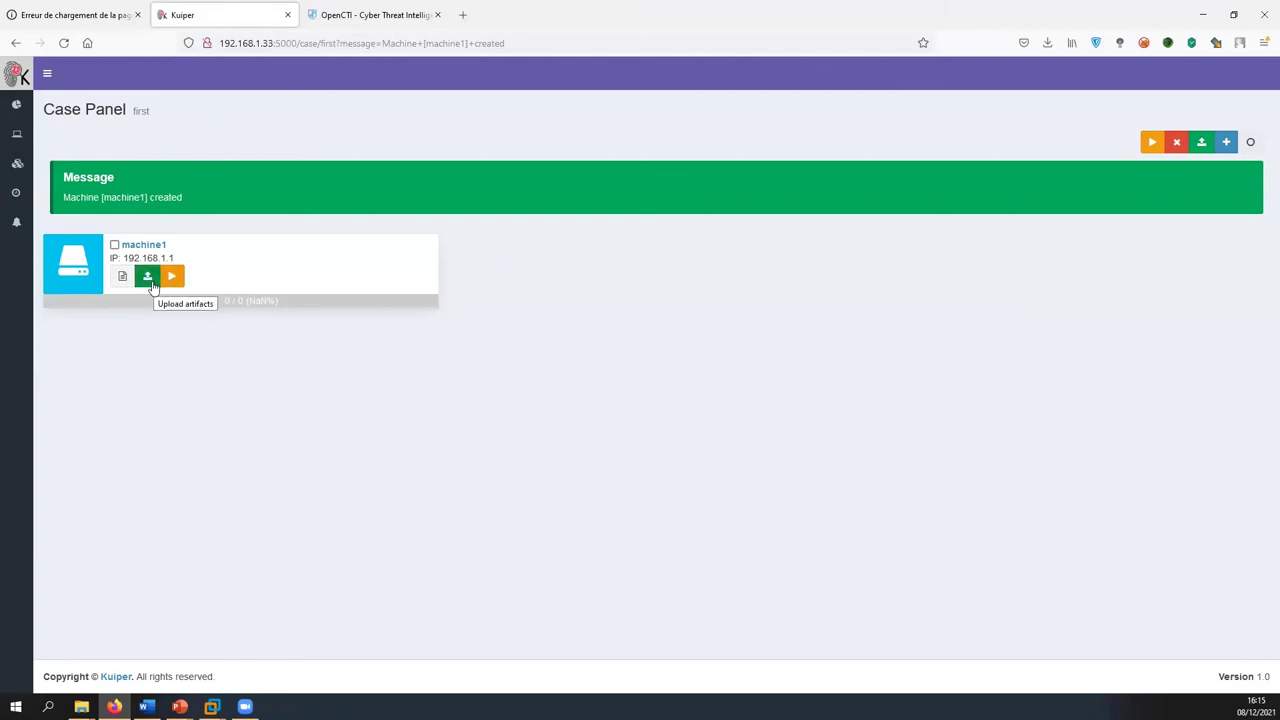
{"action": "left_click", "coordinate": [171, 279]}
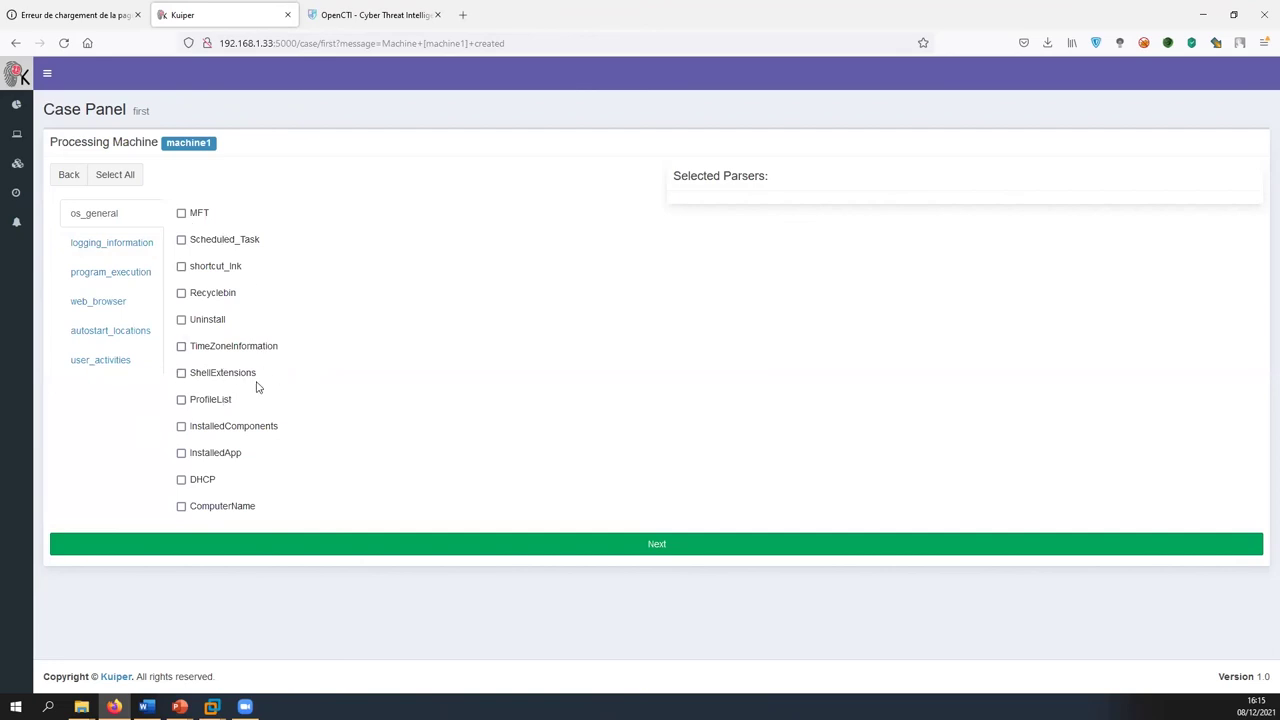
{"action": "left_click", "coordinate": [110, 246]}
{"action": "left_click", "coordinate": [113, 274]}
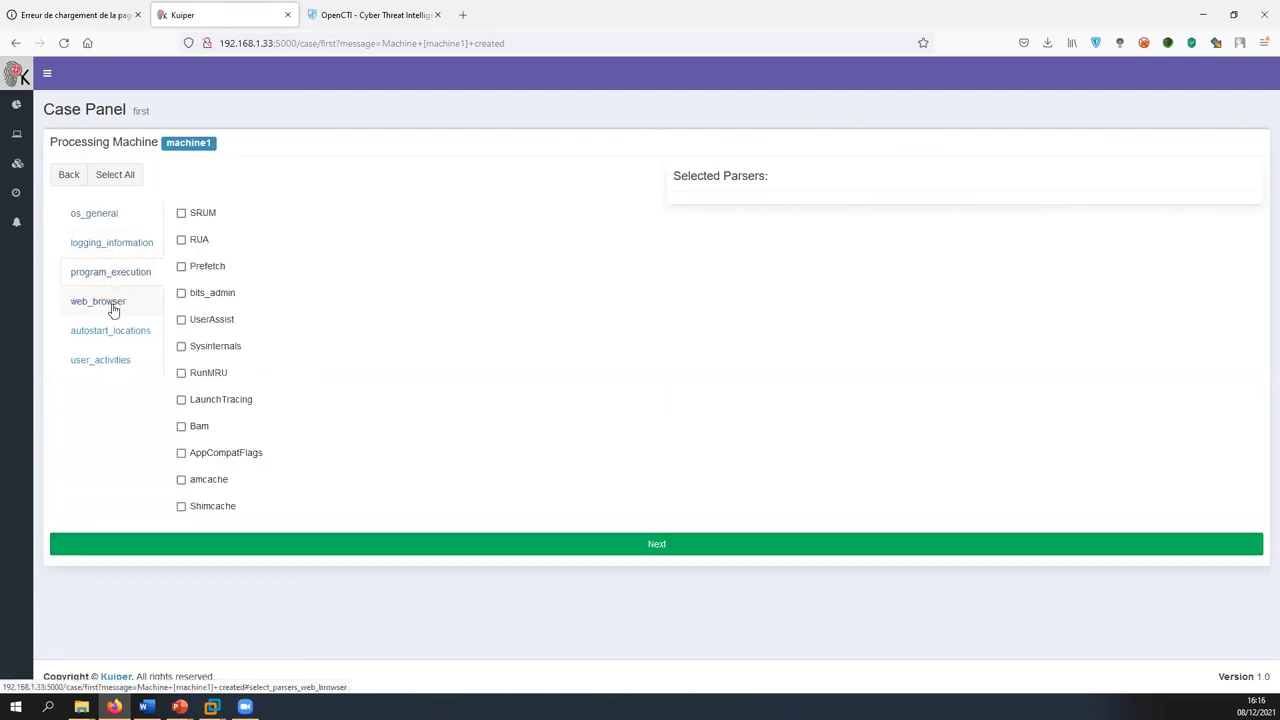
{"action": "left_click", "coordinate": [113, 308]}
{"action": "left_click", "coordinate": [109, 336]}
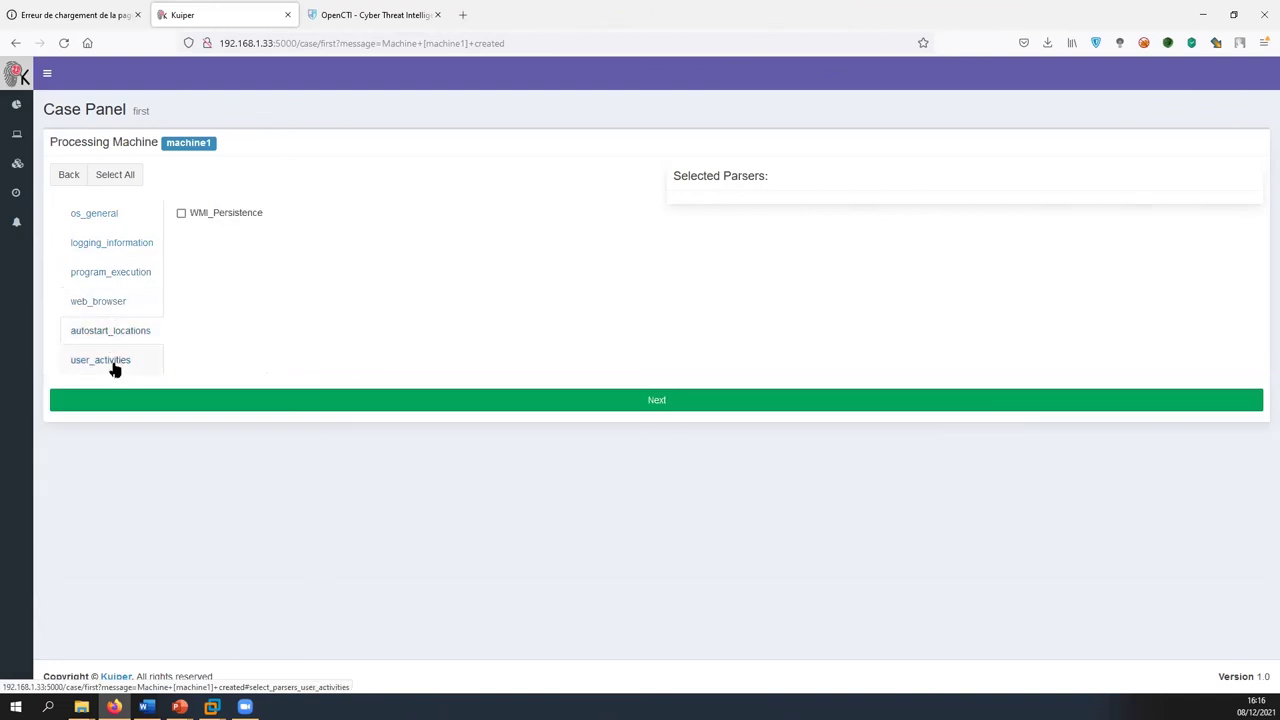
{"action": "left_click", "coordinate": [114, 366]}
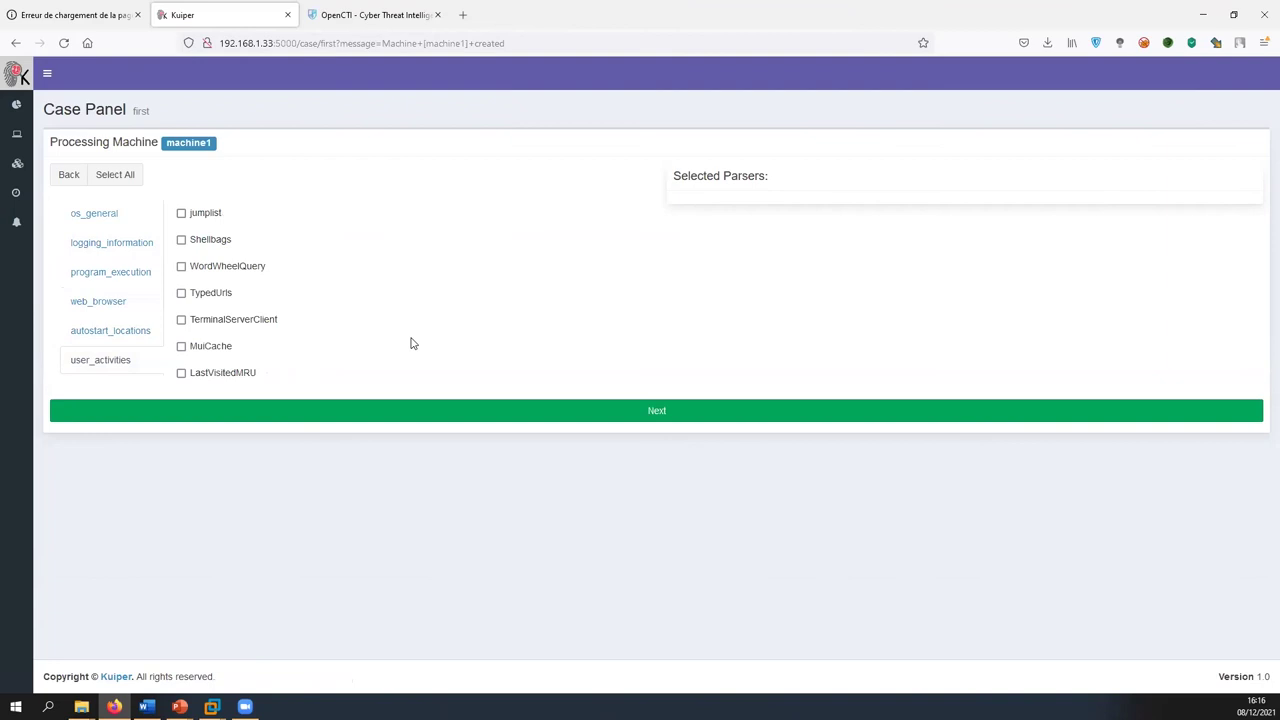
{"action": "left_click", "coordinate": [18, 133]}
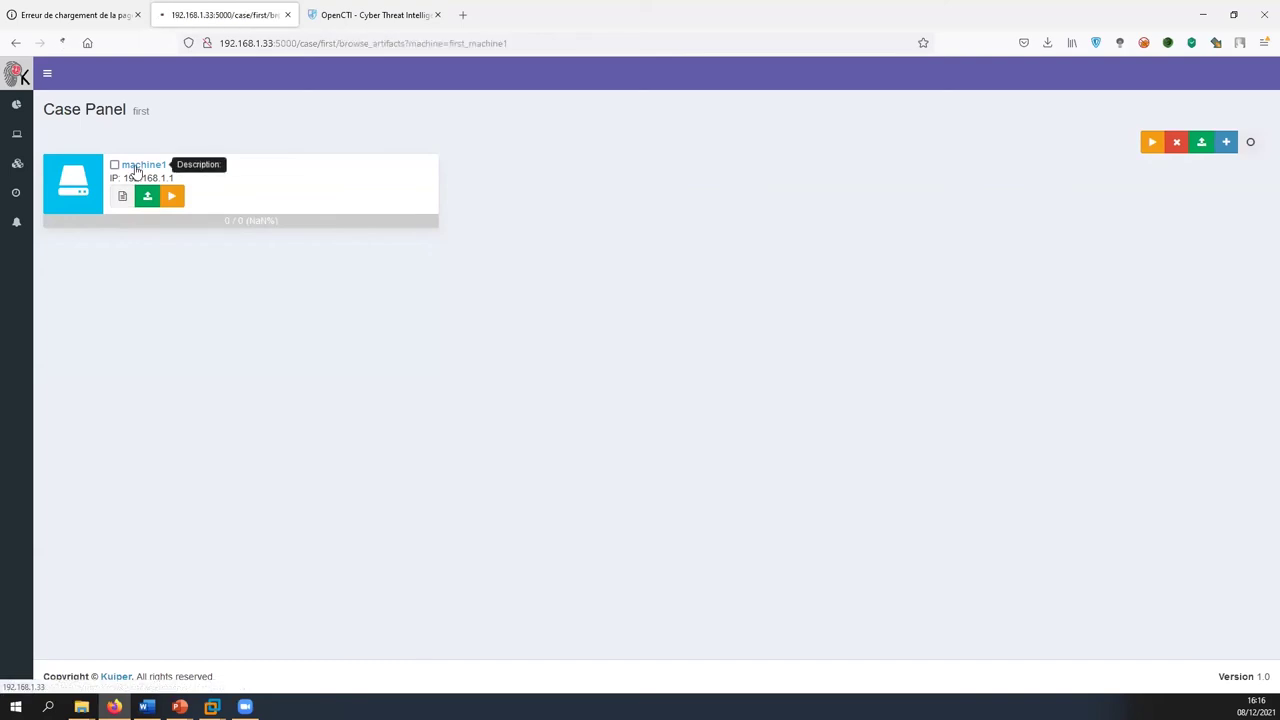
Return to the administrator case list and open case case012021
{"action": "left_click", "coordinate": [137, 168]}
{"action": "left_click", "coordinate": [58, 138]}
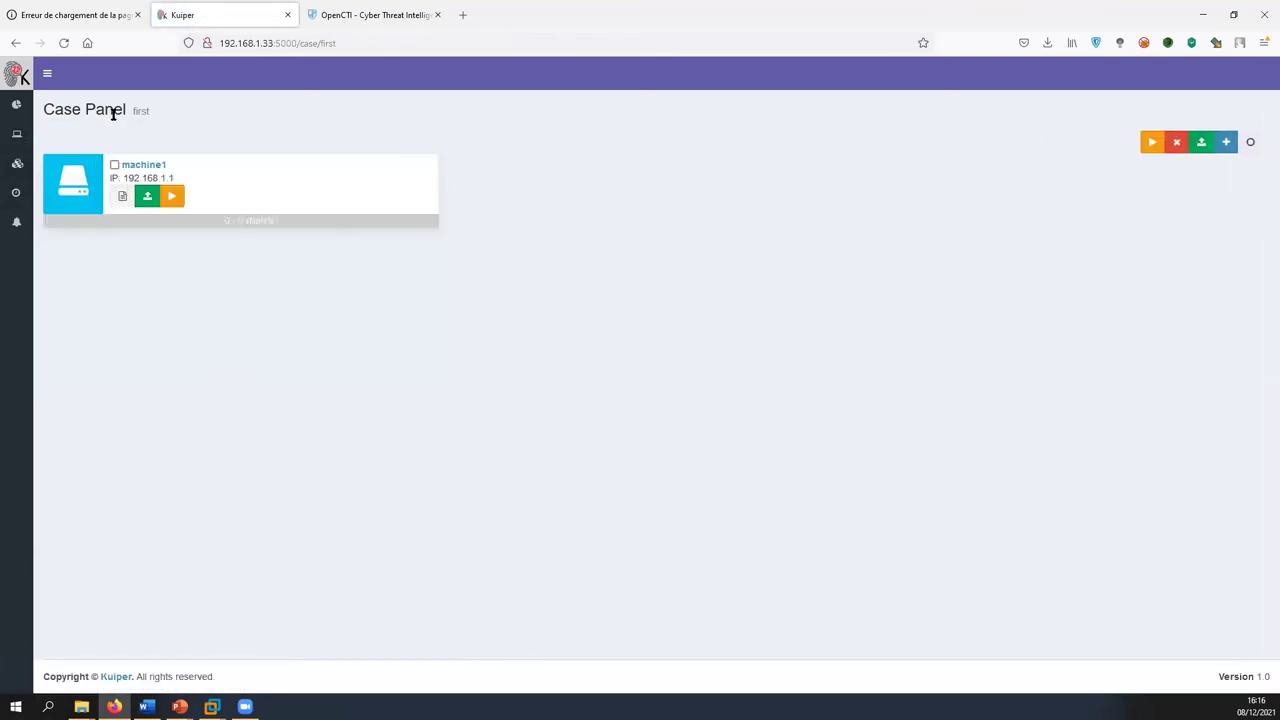
{"action": "left_click", "coordinate": [15, 75]}
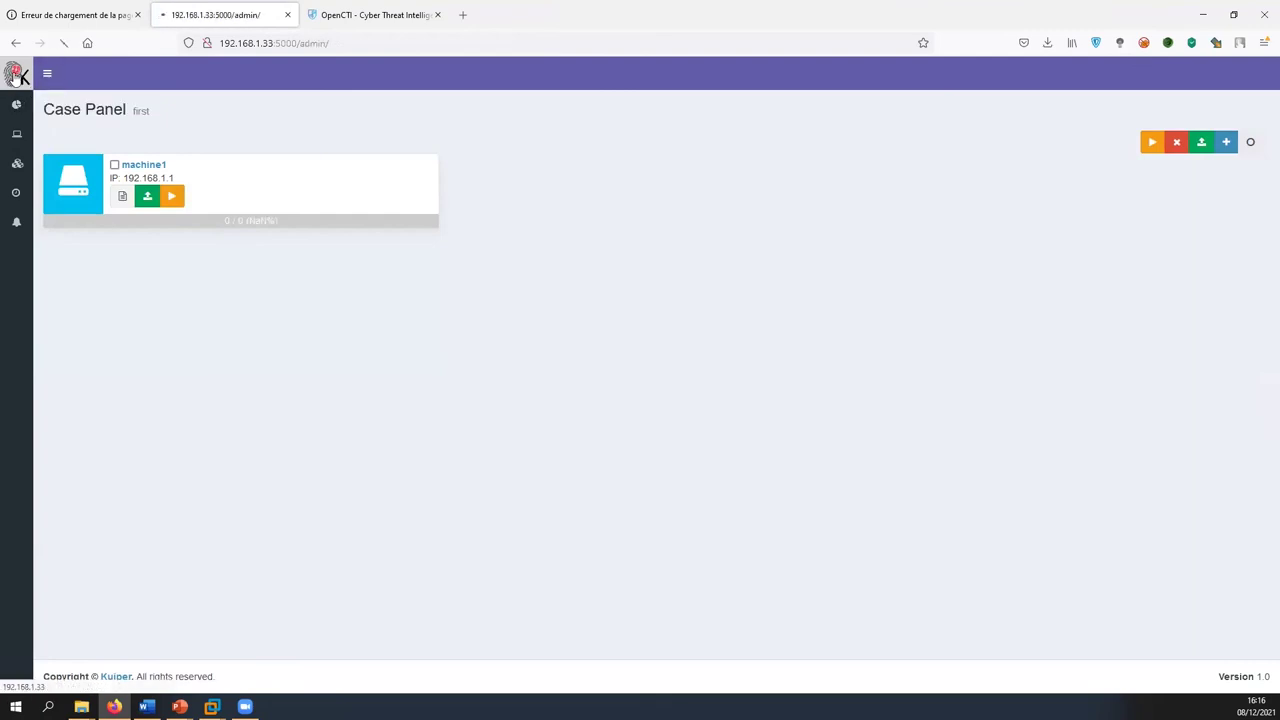
{"action": "left_click", "coordinate": [172, 189]}
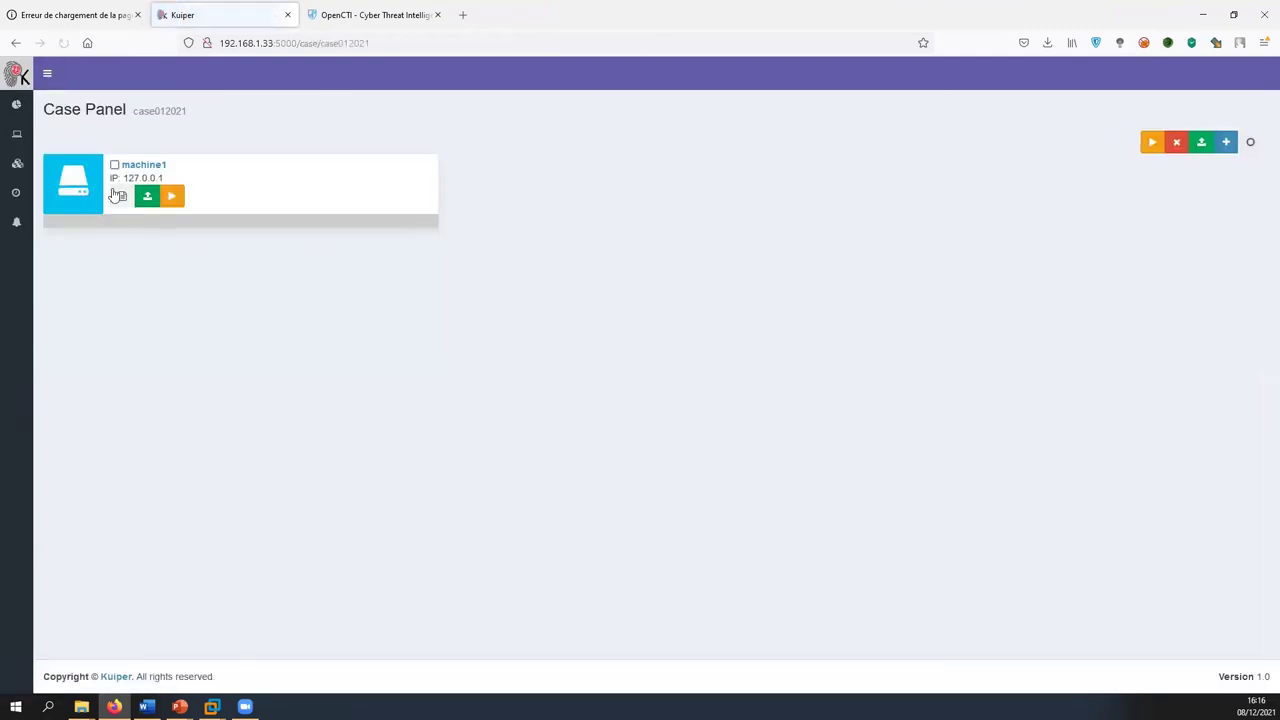
Browse machine1's artifacts to page 10 and graph the 12:57:09 event
{"action": "left_click", "coordinate": [136, 166]}
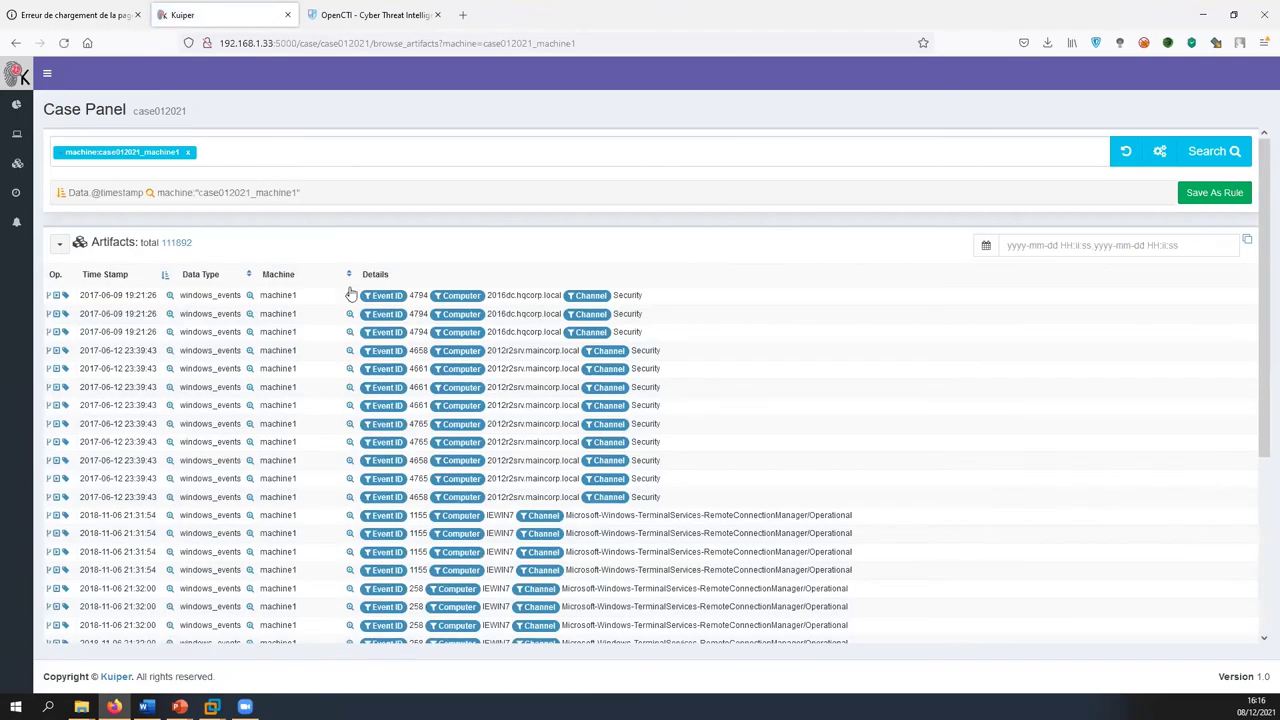
{"action": "scroll", "coordinate": [297, 220], "scroll_direction": "down", "scroll_amount": 3}
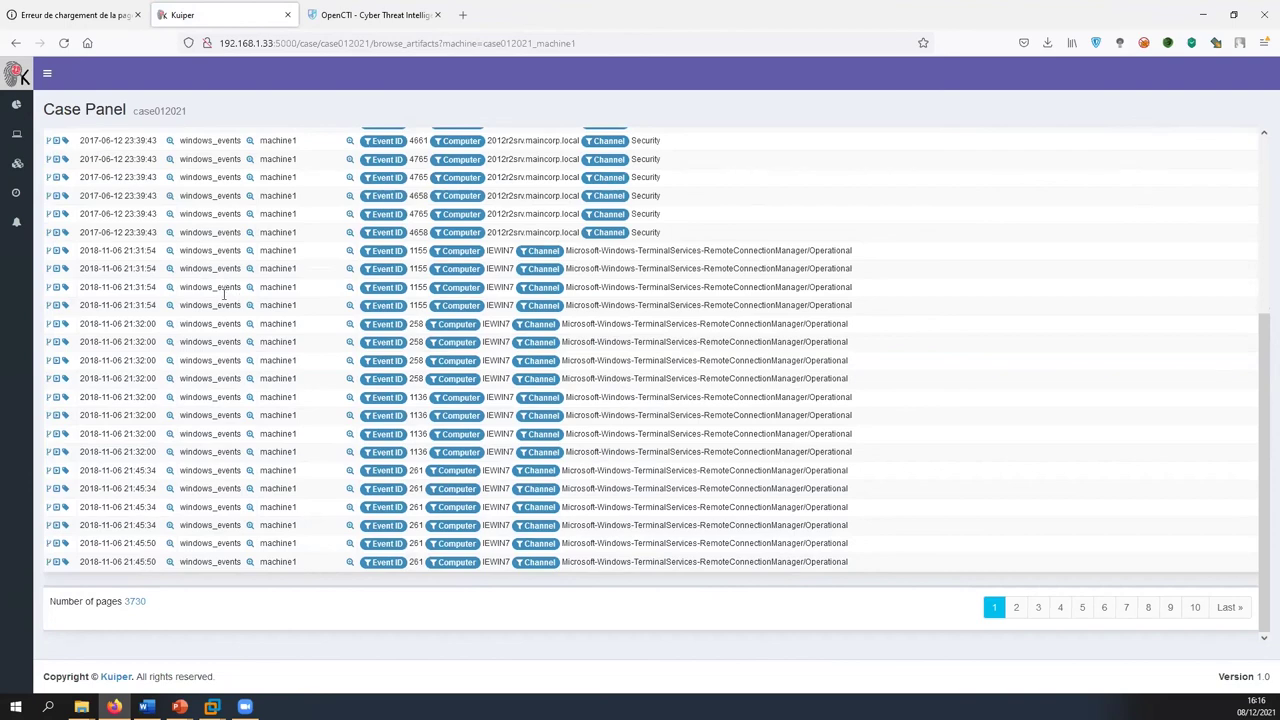
{"action": "left_click", "coordinate": [1195, 607]}
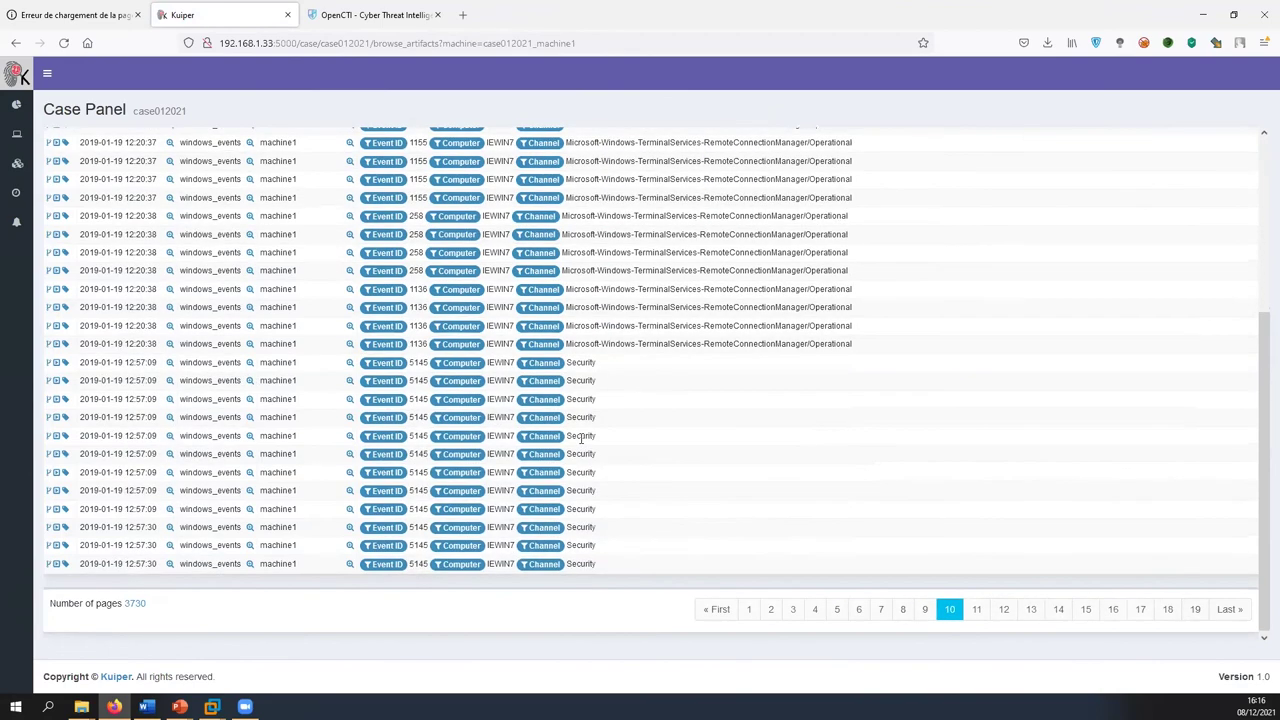
{"action": "scroll", "coordinate": [604, 441], "scroll_direction": "up", "scroll_amount": 5}
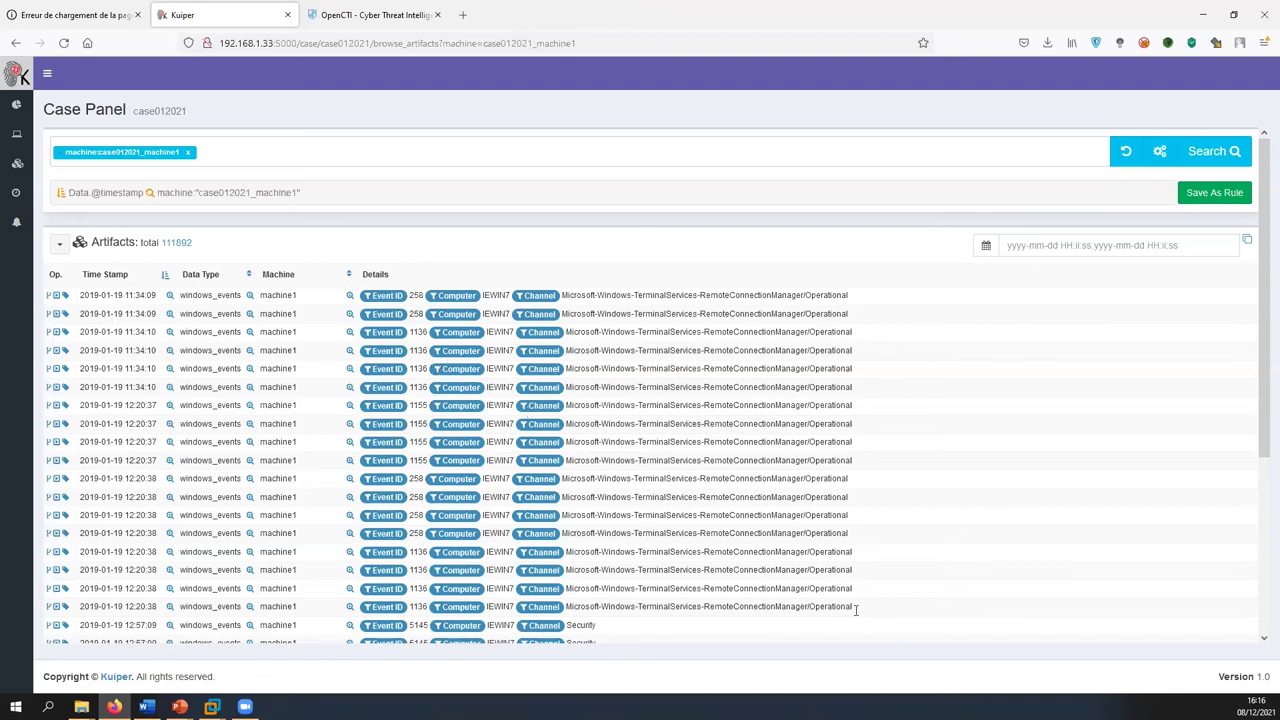
{"action": "scroll", "coordinate": [577, 380], "scroll_direction": "down", "scroll_amount": 3}
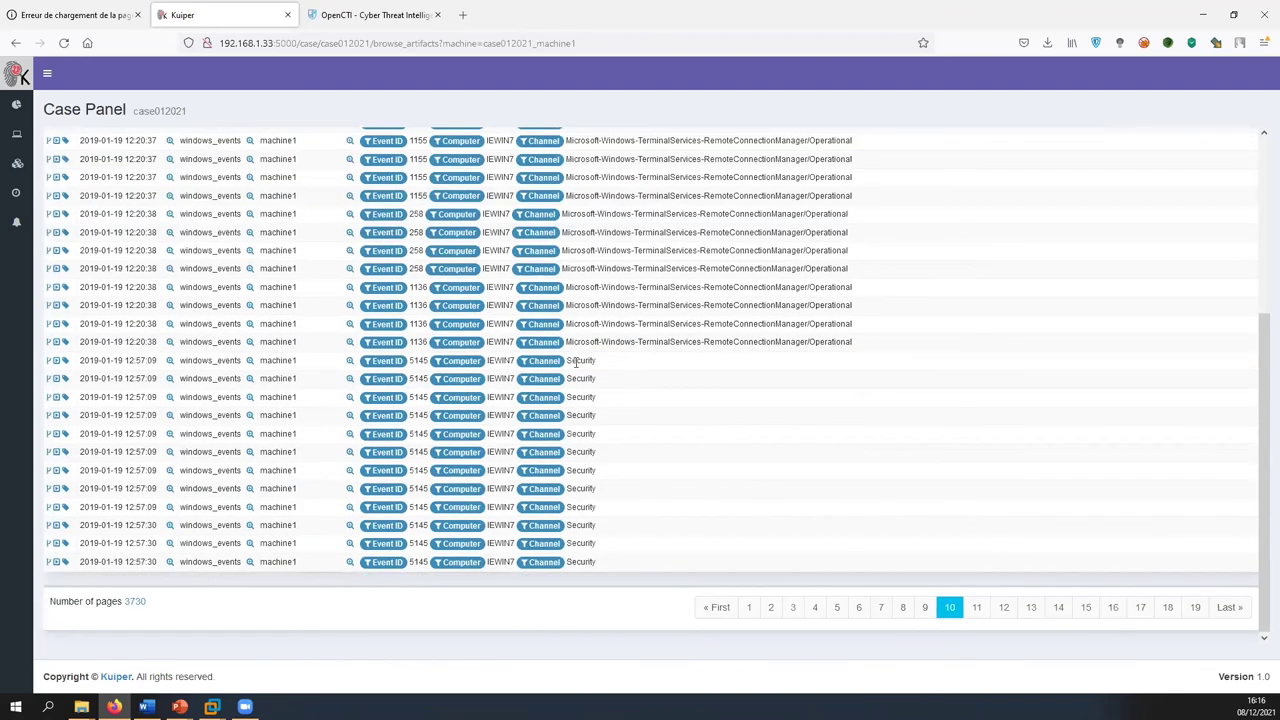
{"action": "left_click", "coordinate": [48, 362]}
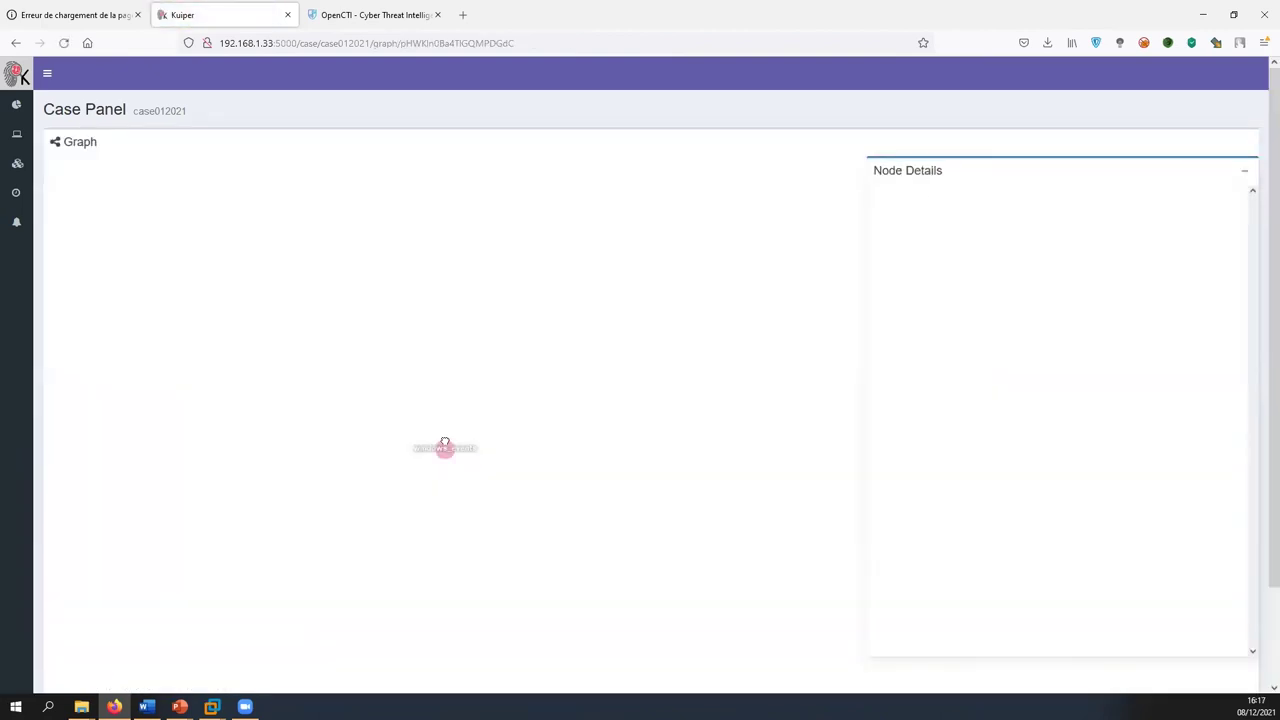
Show the 5145 event node's fields in the Node Details panel
{"action": "left_click", "coordinate": [447, 455]}
{"action": "scroll", "coordinate": [1131, 313], "scroll_direction": "down", "scroll_amount": 10}
{"action": "scroll", "coordinate": [1122, 371], "scroll_direction": "up", "scroll_amount": 4}
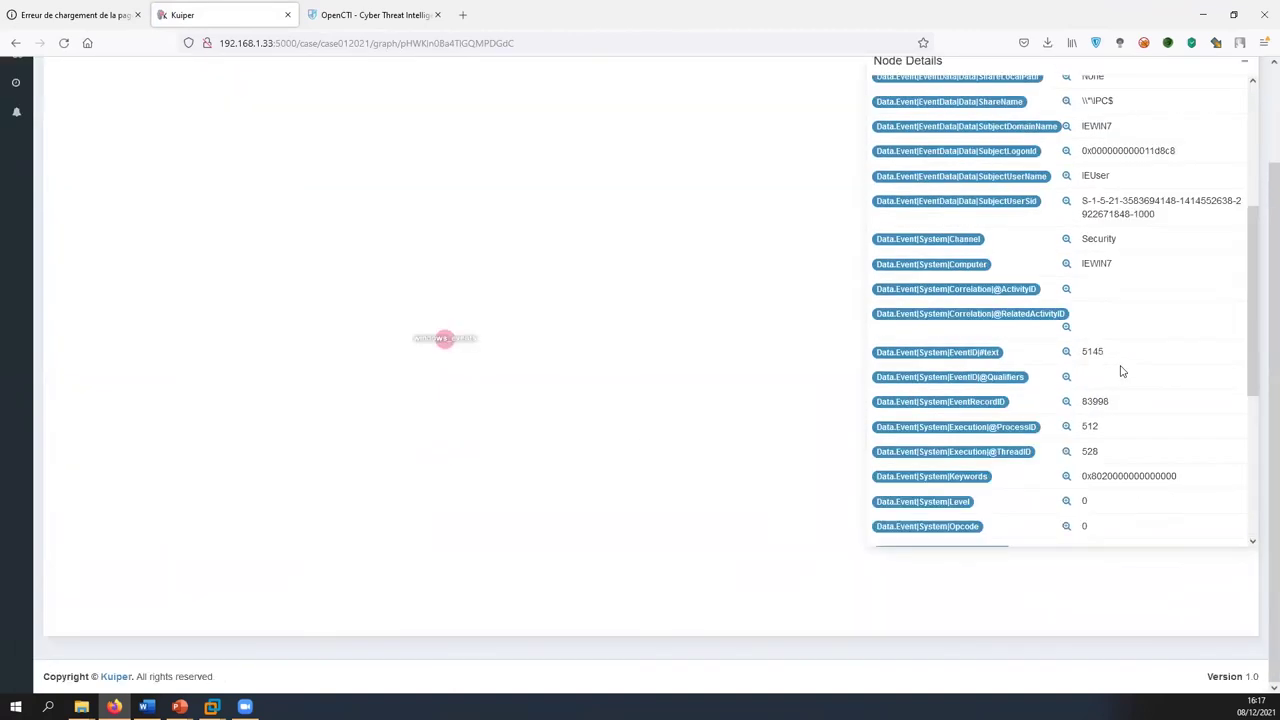
{"action": "scroll", "coordinate": [1122, 371], "scroll_direction": "up", "scroll_amount": 5}
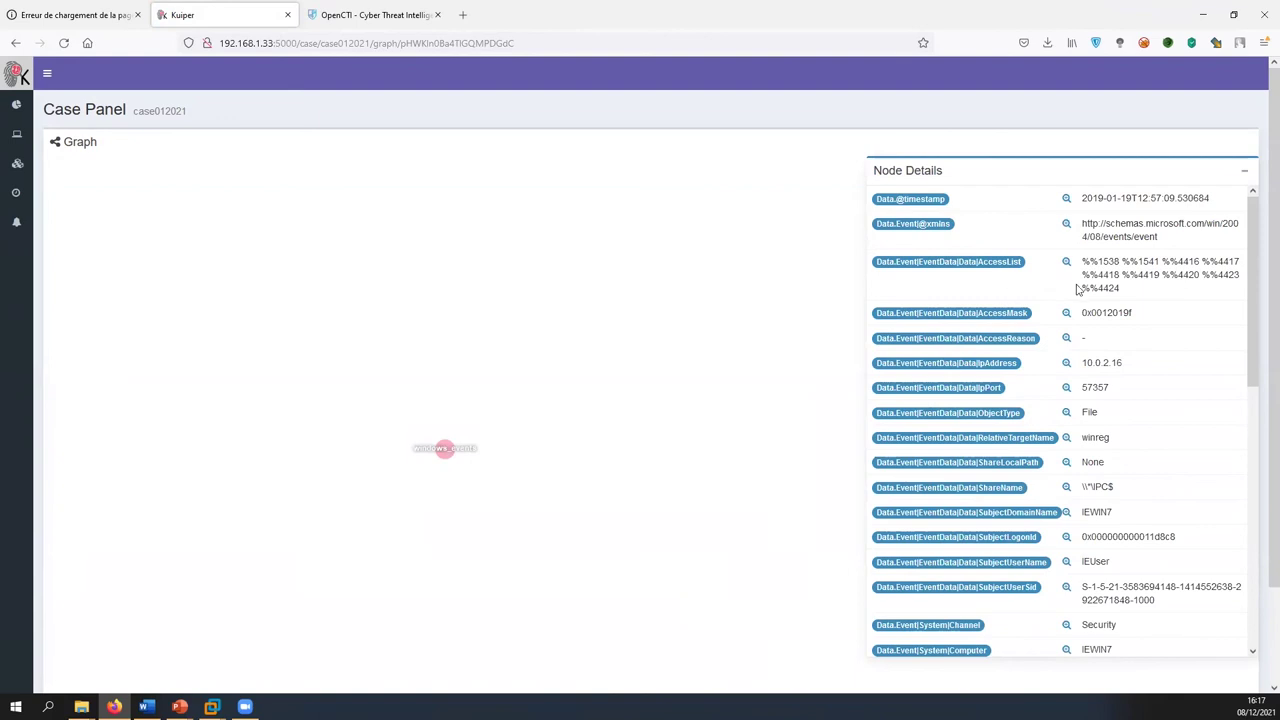
{"action": "left_click", "coordinate": [1067, 199]}
Expand the node into related windows_events nodes and drag them apart from the centre
{"action": "left_click", "coordinate": [445, 447]}
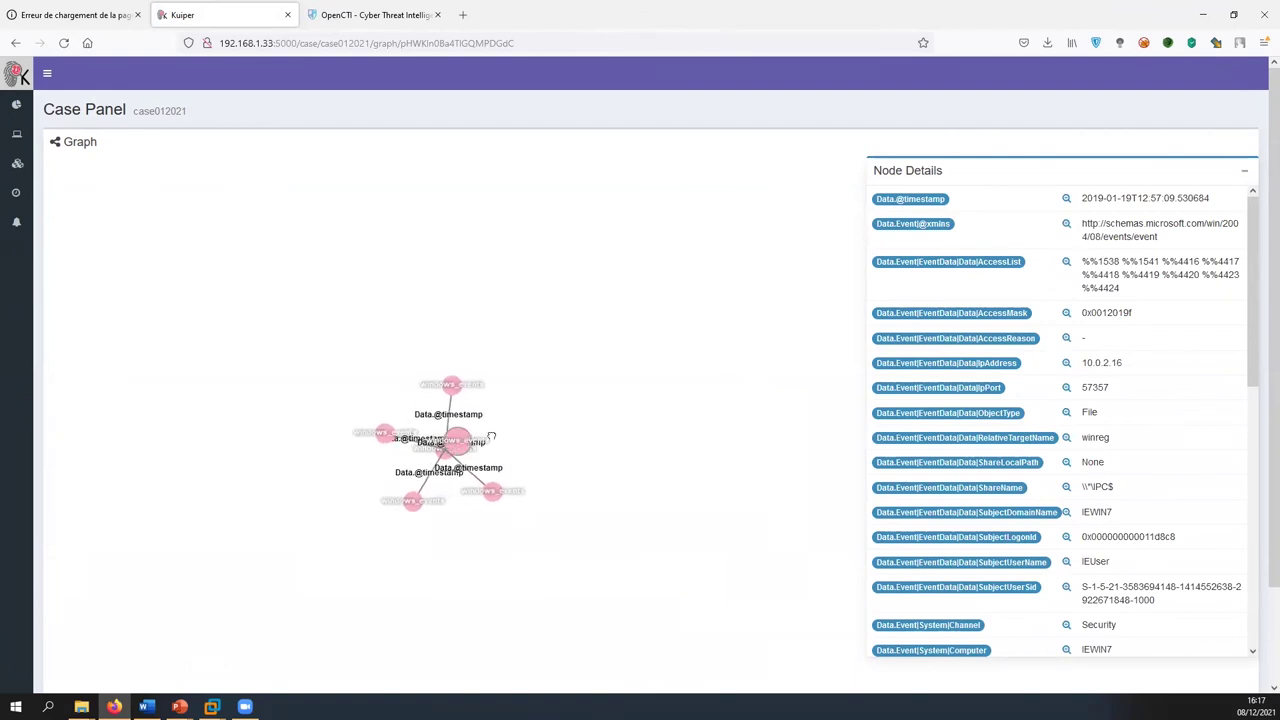
{"action": "left_click", "coordinate": [459, 443]}
{"action": "left_click_drag", "start_coordinate": [393, 425], "coordinate": [308, 355]}
{"action": "left_click_drag", "start_coordinate": [408, 490], "coordinate": [337, 571]}
{"action": "left_click_drag", "start_coordinate": [482, 473], "coordinate": [604, 564]}
{"action": "left_click", "coordinate": [599, 568]}
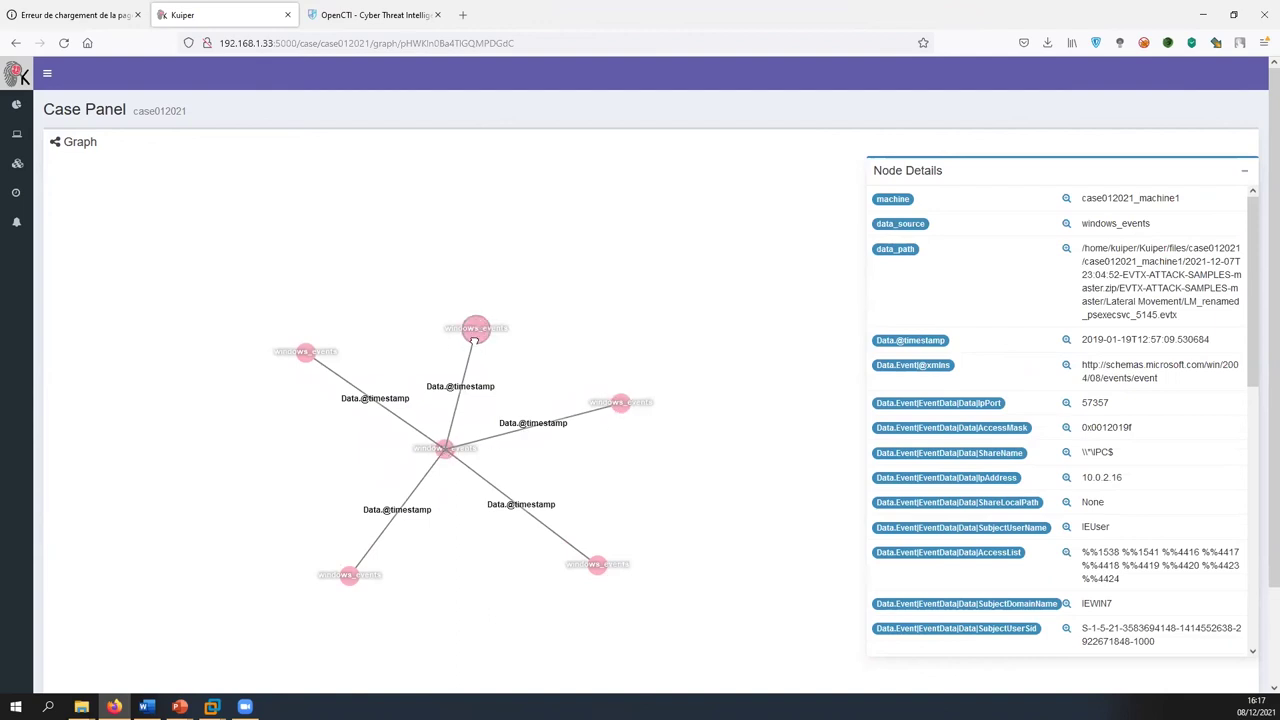
{"action": "left_click_drag", "start_coordinate": [474, 328], "coordinate": [489, 258]}
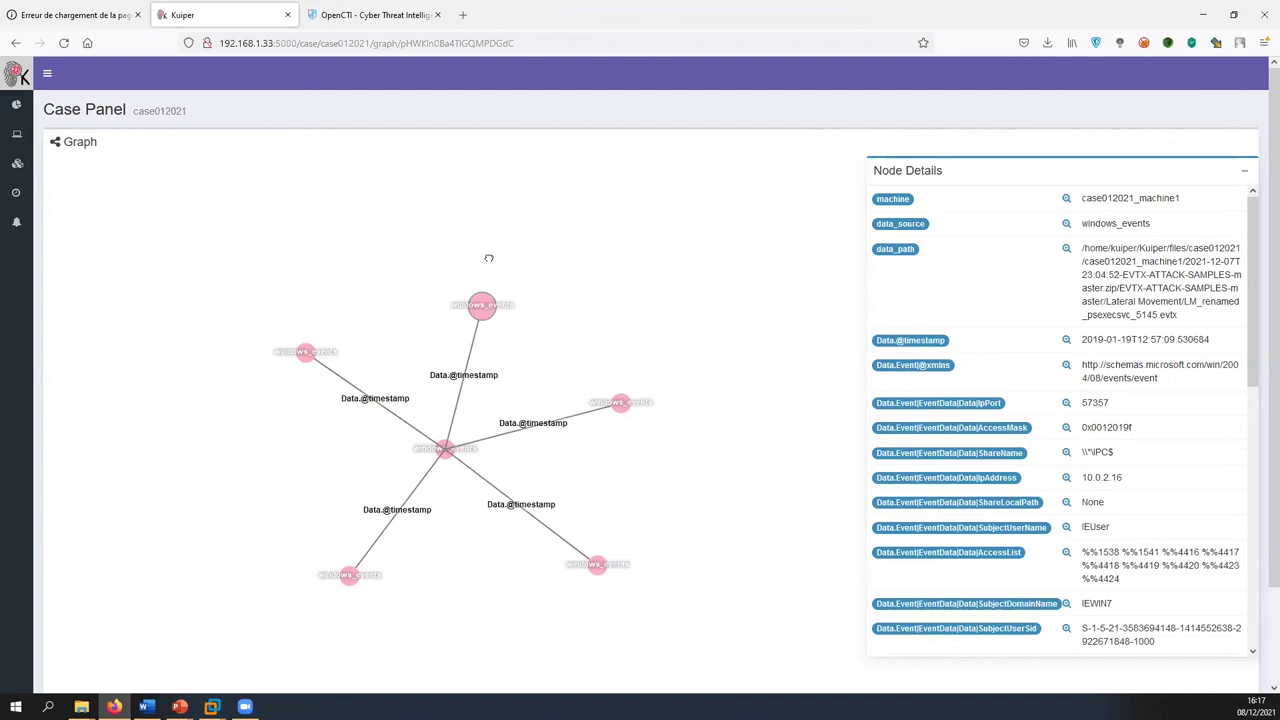
Select the IPC$ text in the ShareName value of Node Details
{"action": "left_click_drag", "start_coordinate": [1114, 452], "coordinate": [1083, 453]}
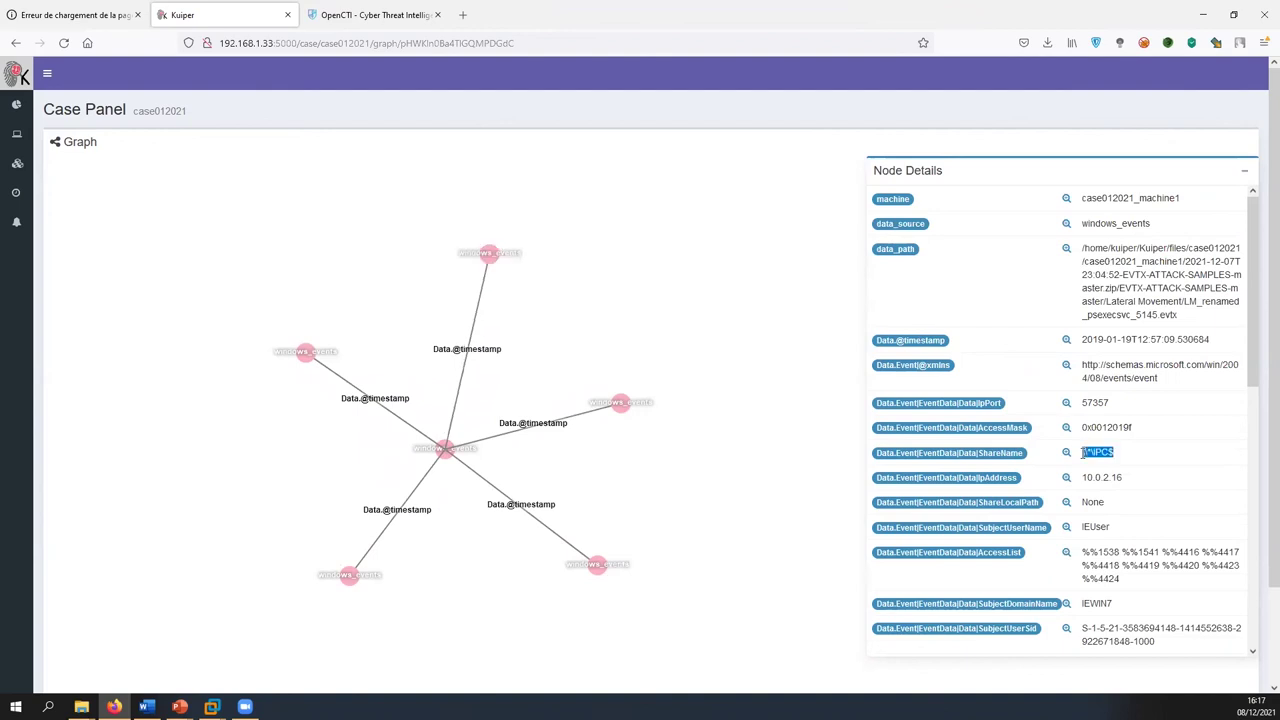
{"action": "left_click", "coordinate": [1123, 450]}
{"action": "double_click", "coordinate": [1117, 455]}
{"action": "left_click", "coordinate": [1068, 456]}
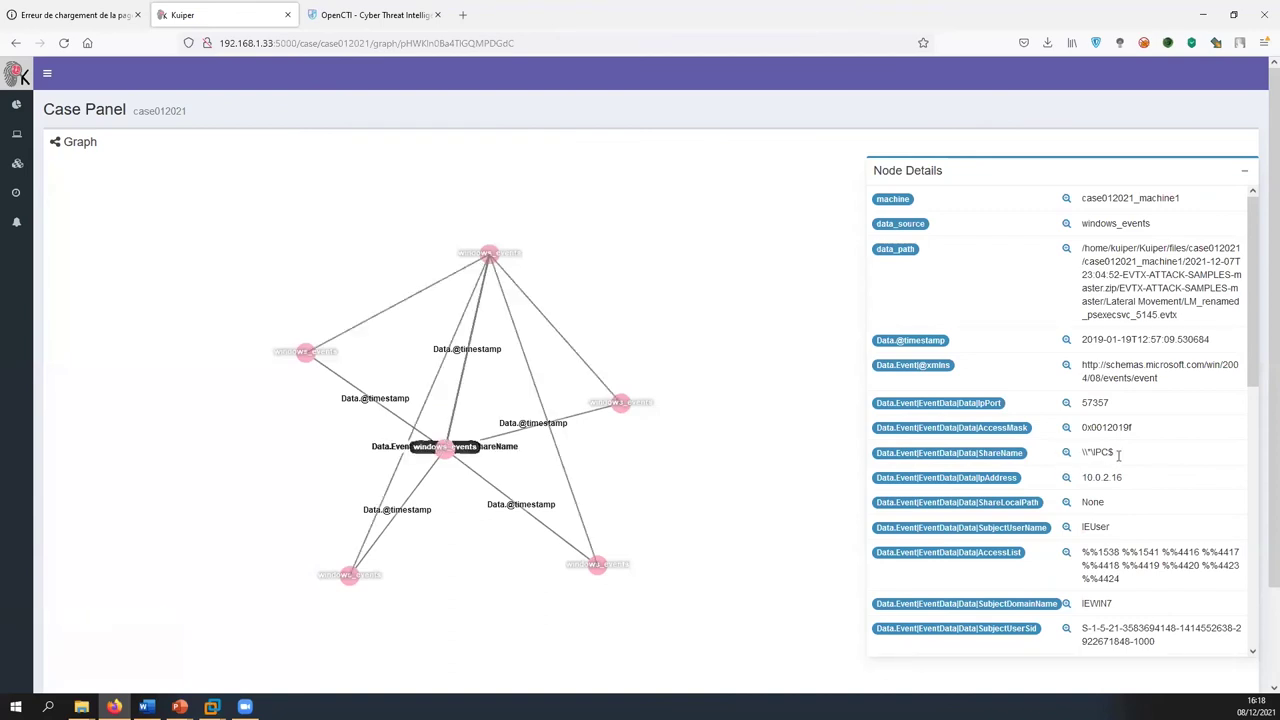
{"action": "left_click_drag", "start_coordinate": [1097, 453], "coordinate": [1123, 452]}
{"action": "left_click", "coordinate": [1123, 452]}
Expand the top node through its ShareName links and inspect another event's details
{"action": "double_click", "coordinate": [481, 256]}
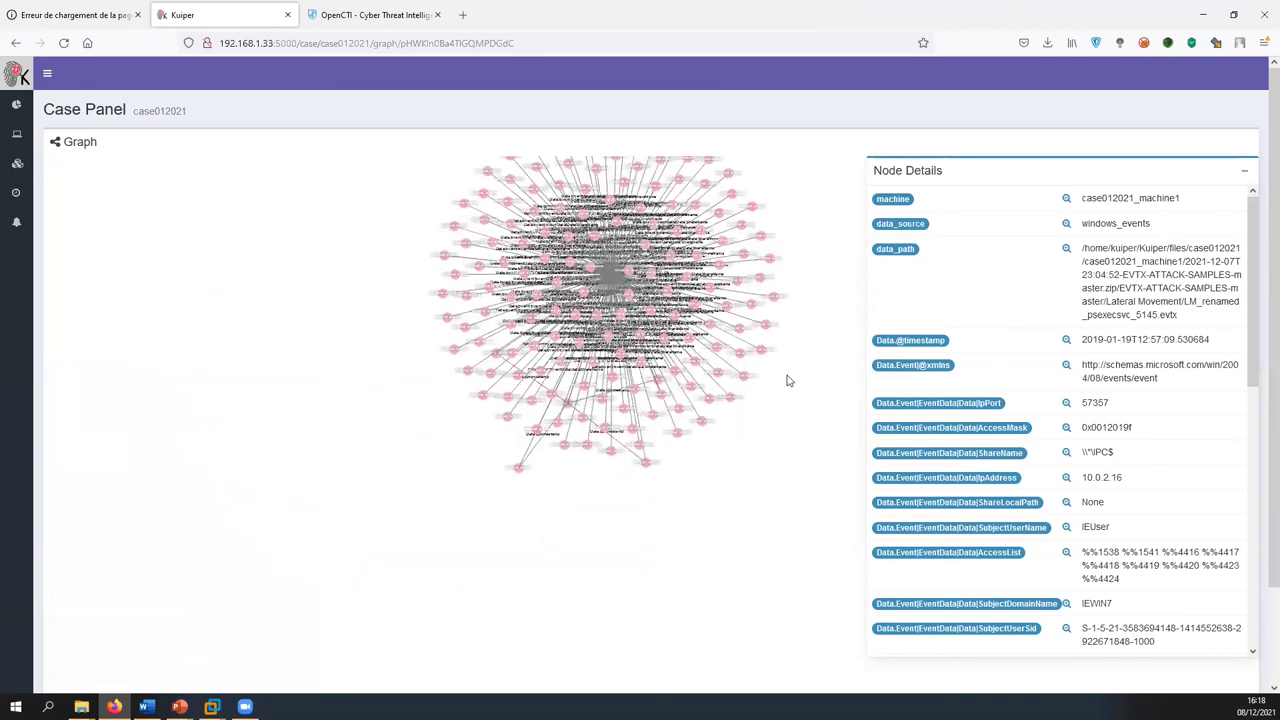
{"action": "left_click", "coordinate": [600, 415]}
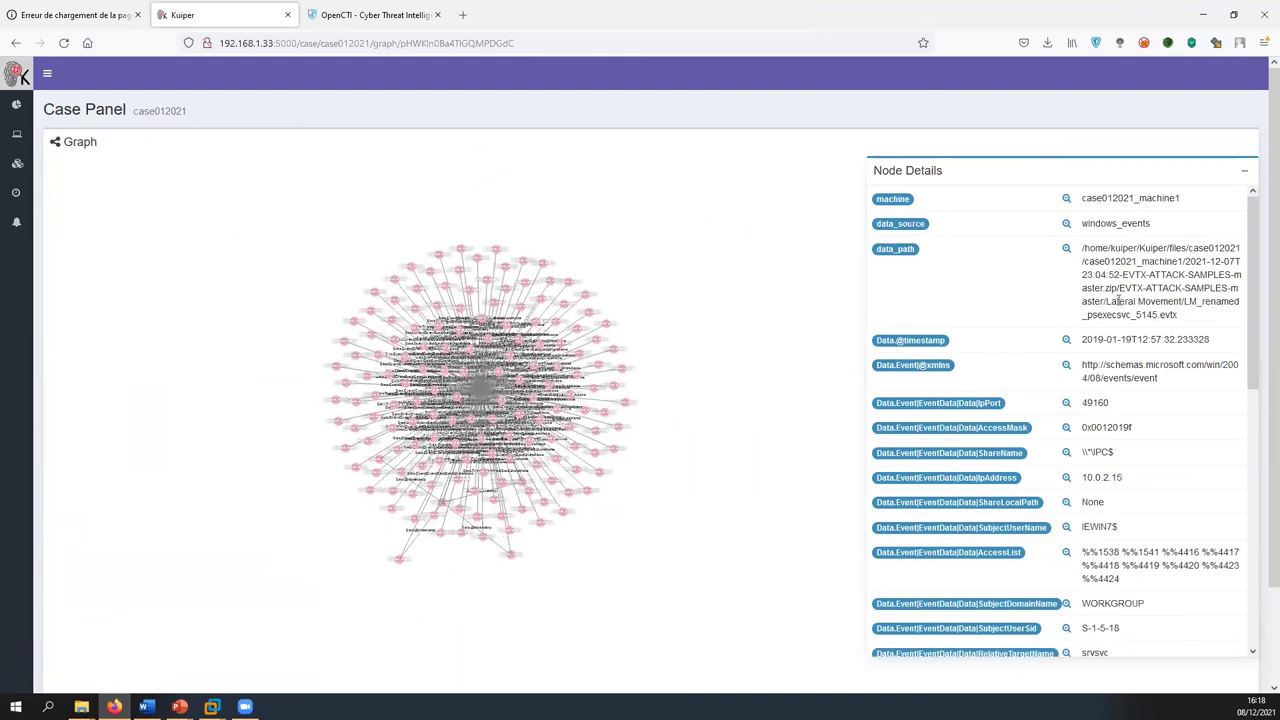
{"action": "left_click_drag", "start_coordinate": [401, 289], "coordinate": [423, 180]}
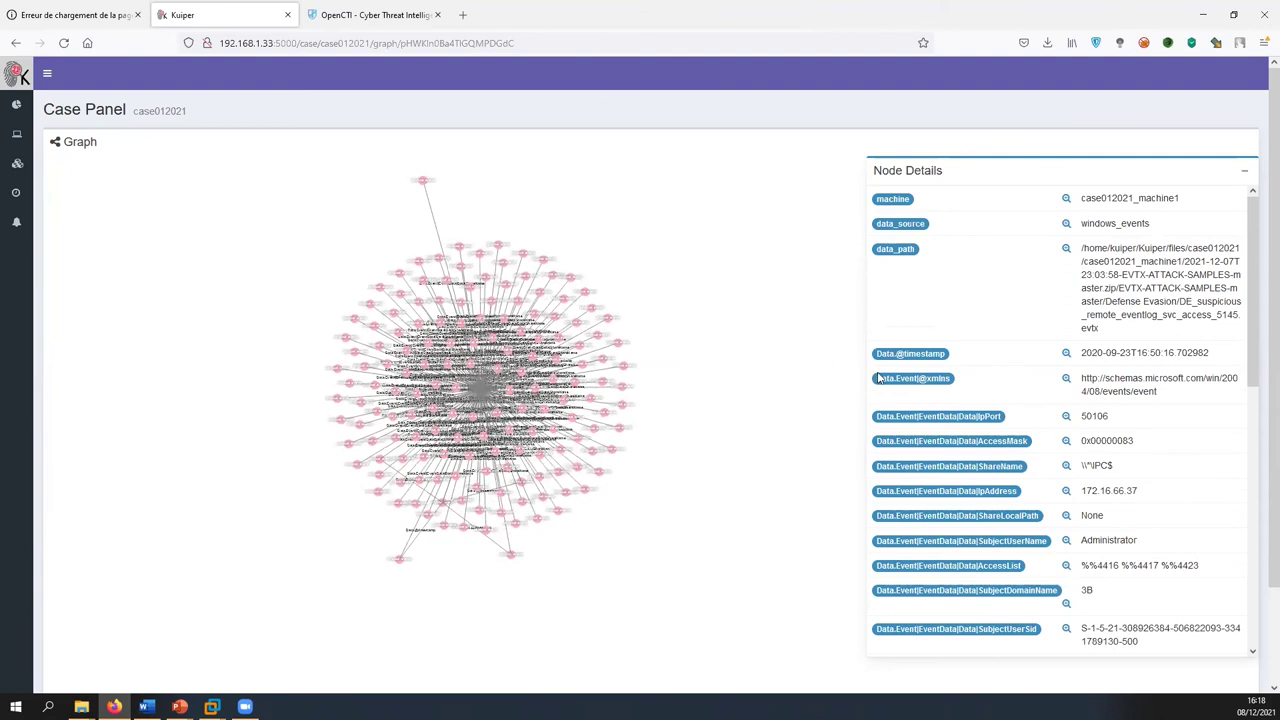
{"action": "scroll", "coordinate": [1097, 317], "scroll_direction": "down", "scroll_amount": 2}
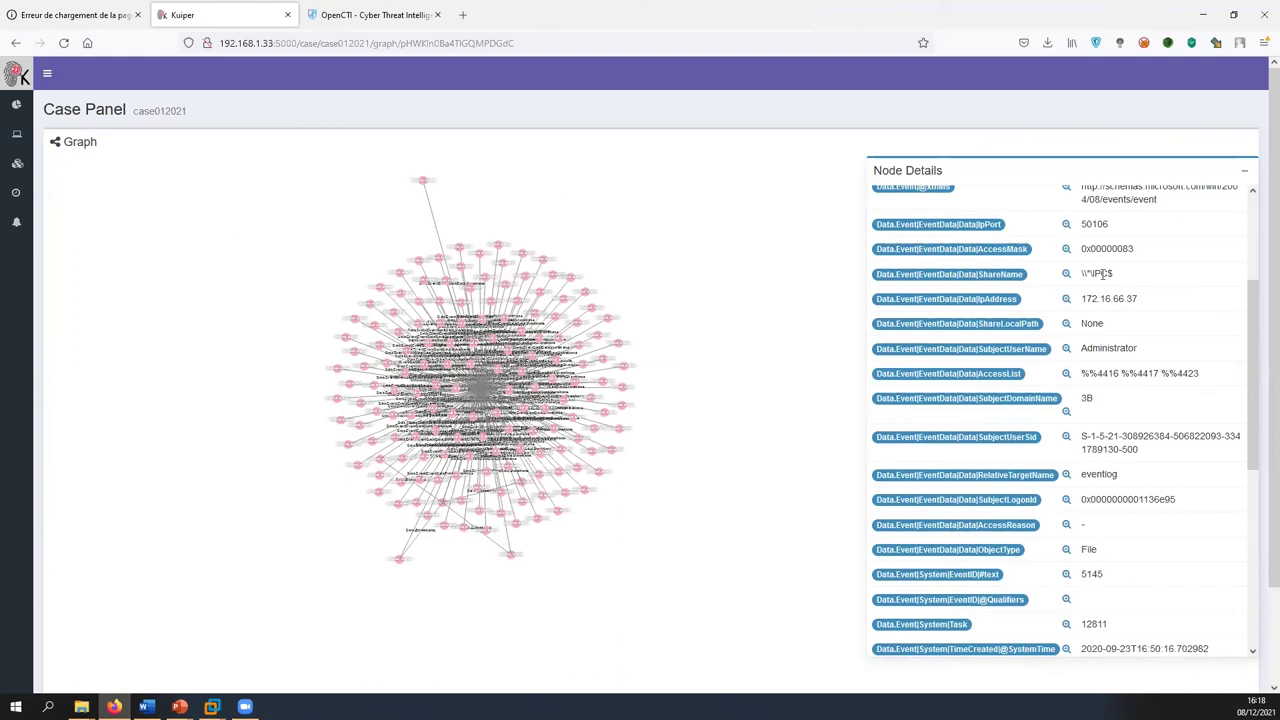
Expand the graph with the 42 records sharing IpAddress 172.16.66.37
{"action": "double_click", "coordinate": [1118, 275]}
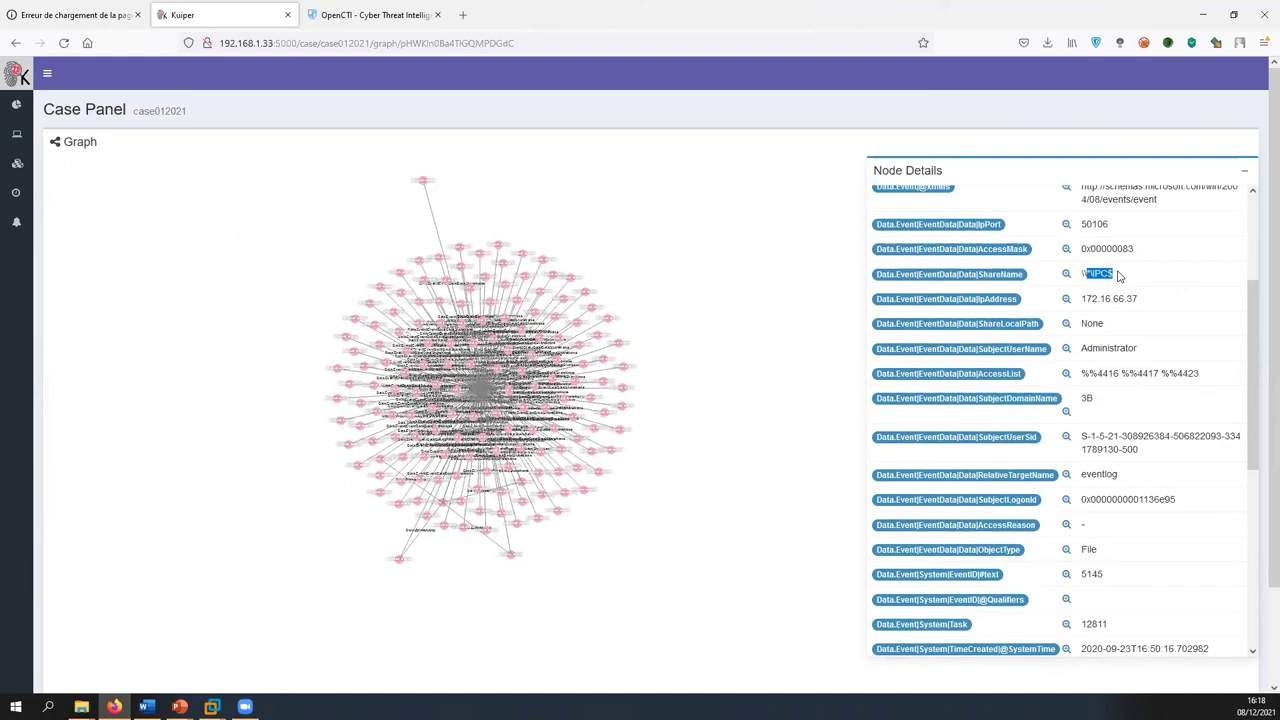
{"action": "left_click", "coordinate": [1080, 298]}
{"action": "double_click", "coordinate": [1100, 298]}
{"action": "left_click", "coordinate": [1102, 298]}
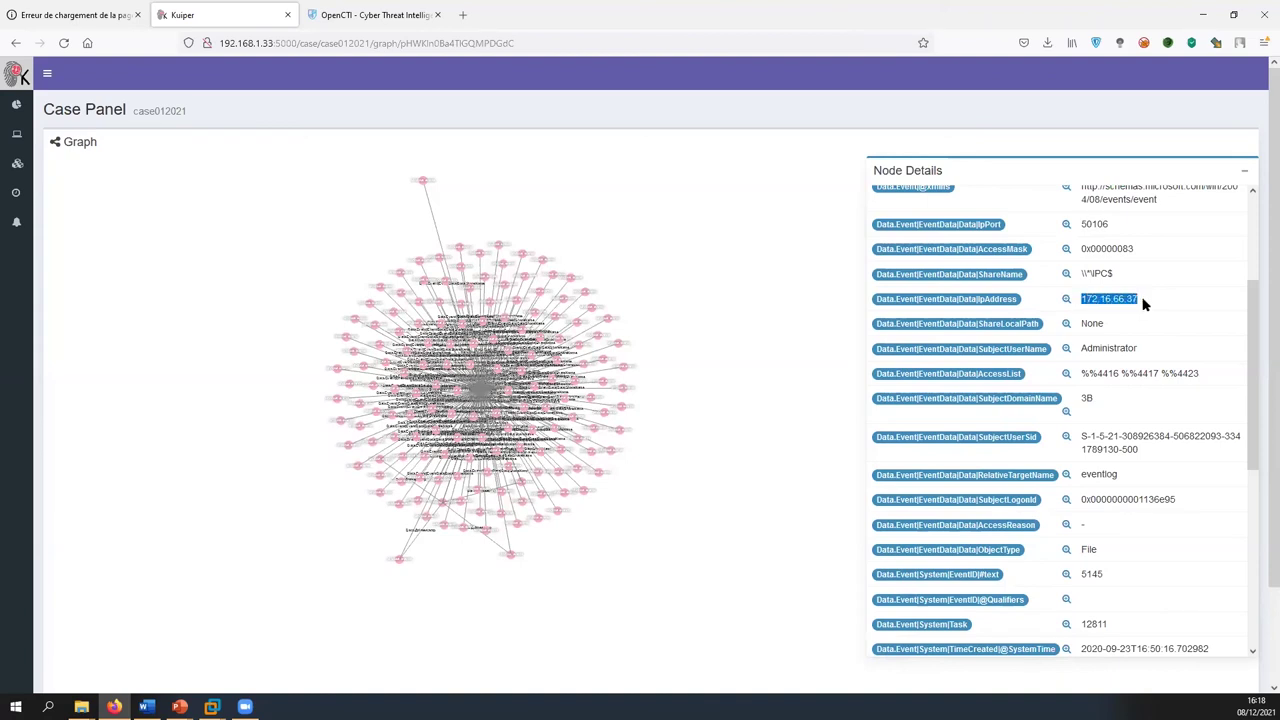
{"action": "left_click", "coordinate": [1145, 304]}
{"action": "double_click", "coordinate": [1084, 298]}
{"action": "left_click", "coordinate": [1073, 302]}
{"action": "left_click", "coordinate": [1067, 301]}
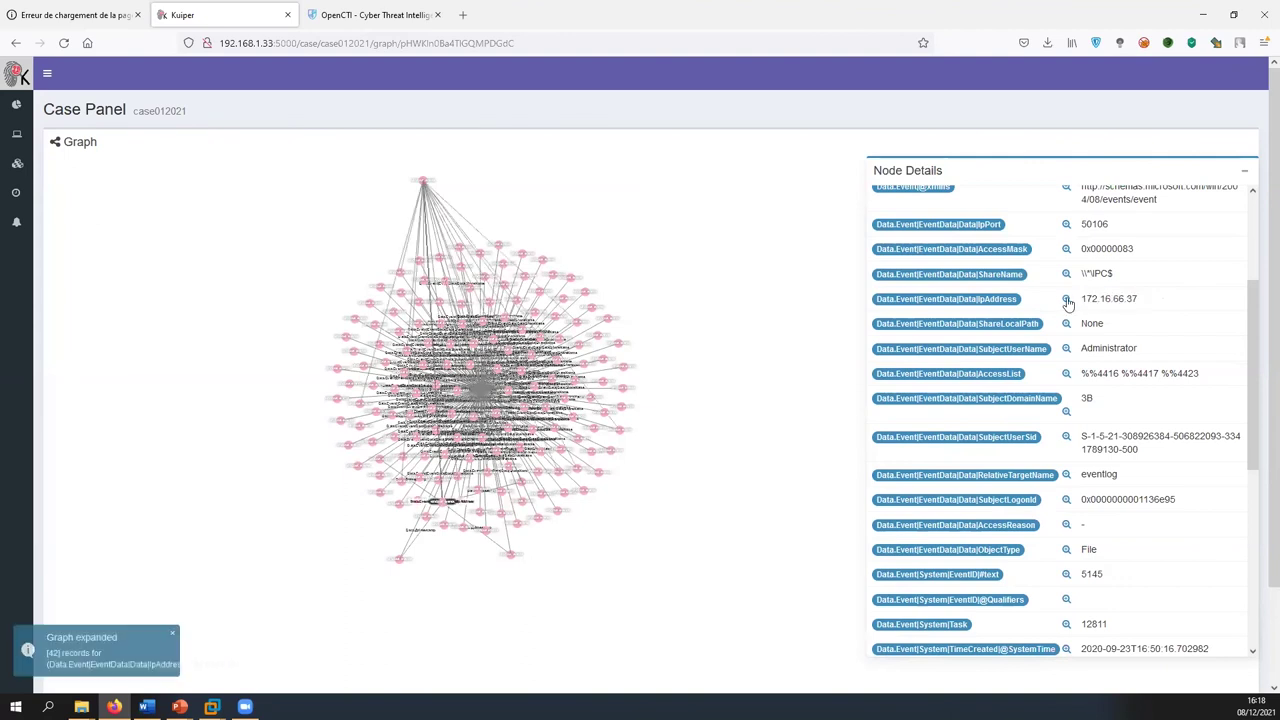